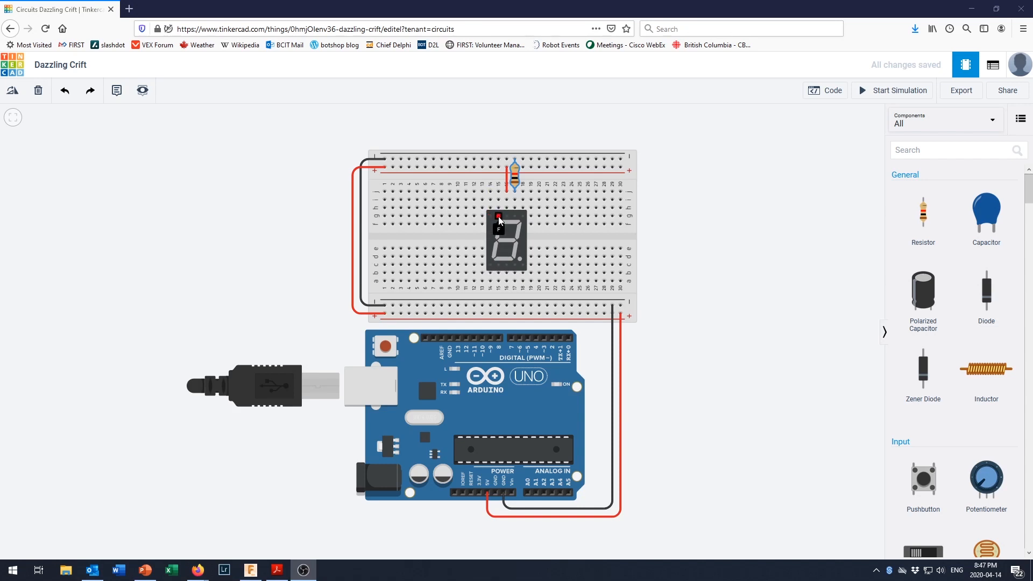
- Simulate the circuit with the resistor above the display at column 17, and again with it moved to column 18
click(907, 93)
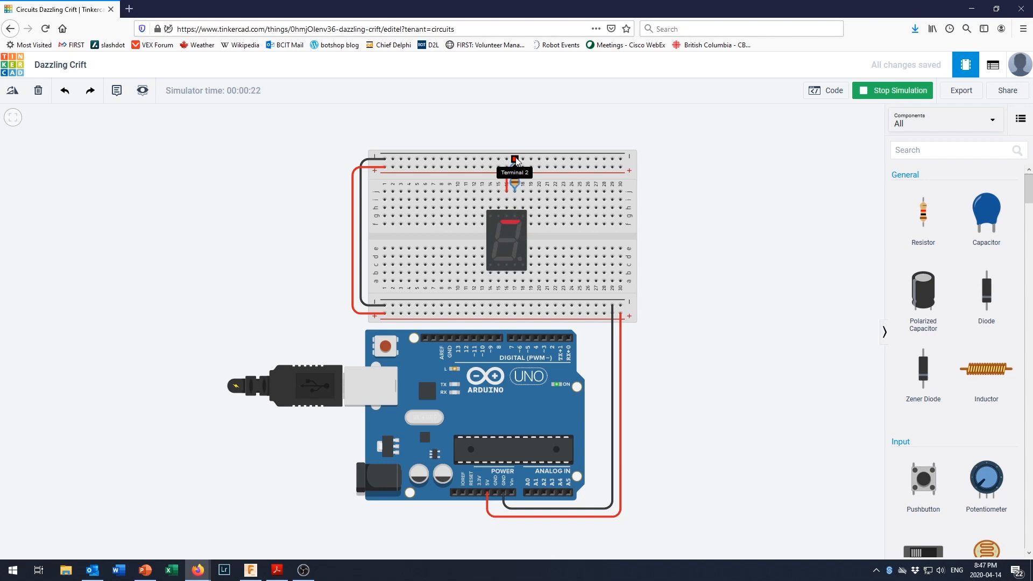
drag(515, 160, 515, 160)
click(894, 93)
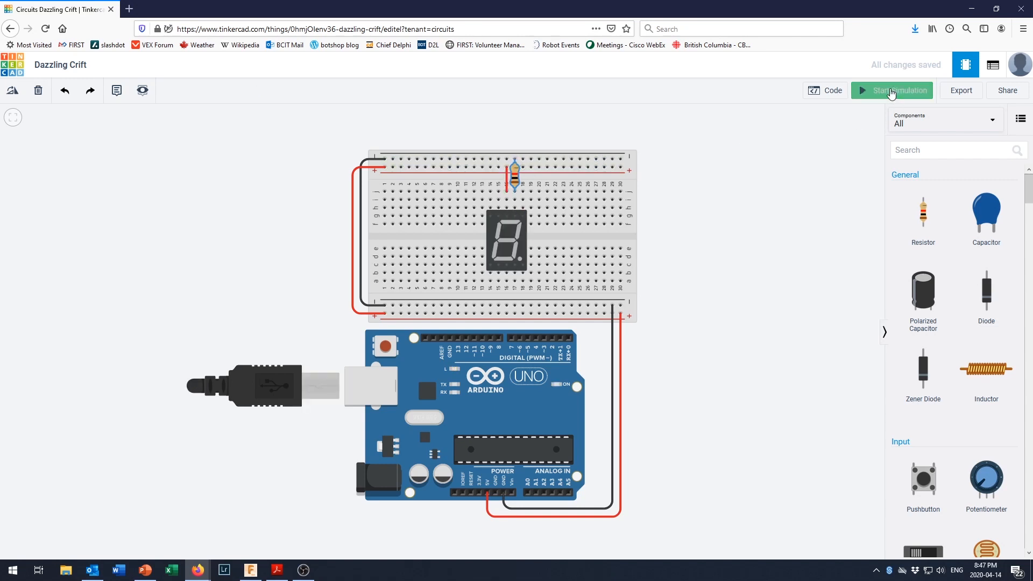
drag(514, 174, 523, 175)
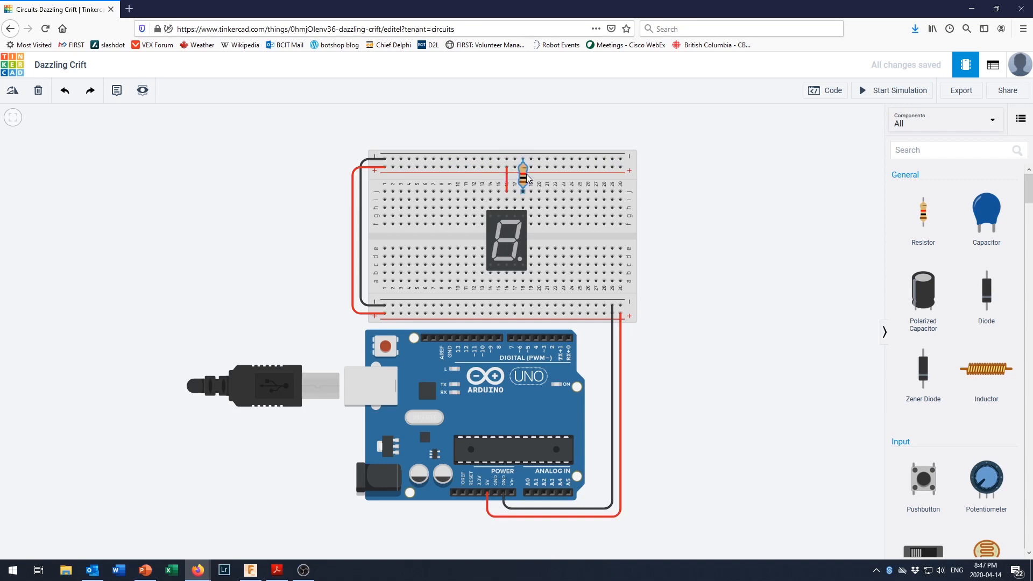
click(878, 98)
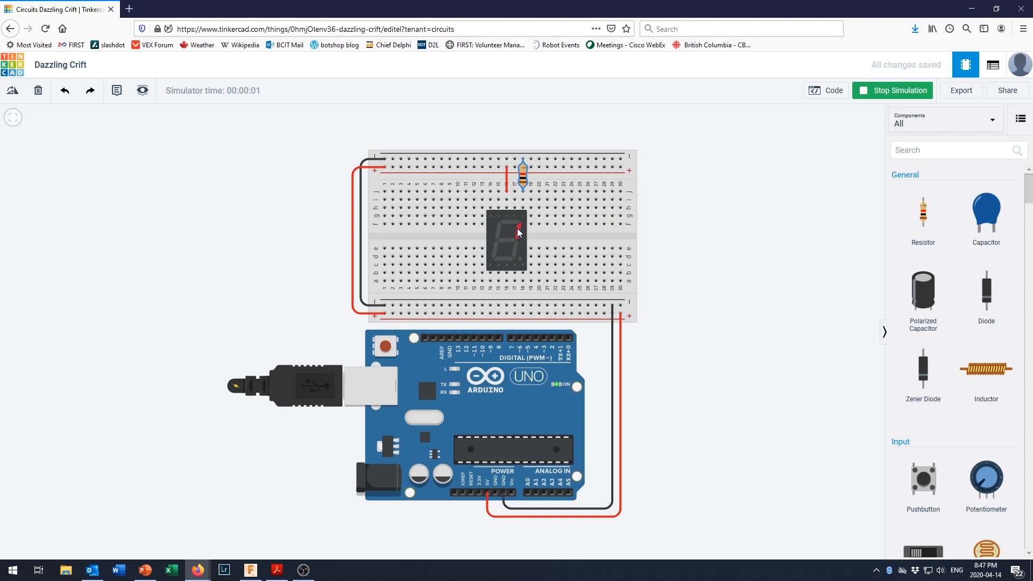
click(881, 97)
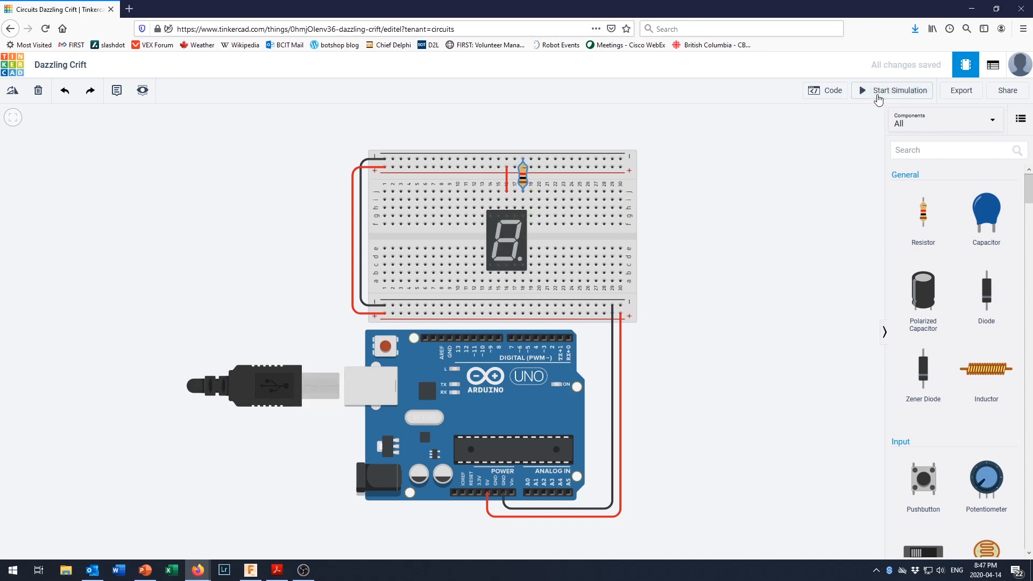
- Move the resistor below the display to column 18 and then column 17, simulating the circuit at each position
drag(522, 179, 520, 289)
click(899, 91)
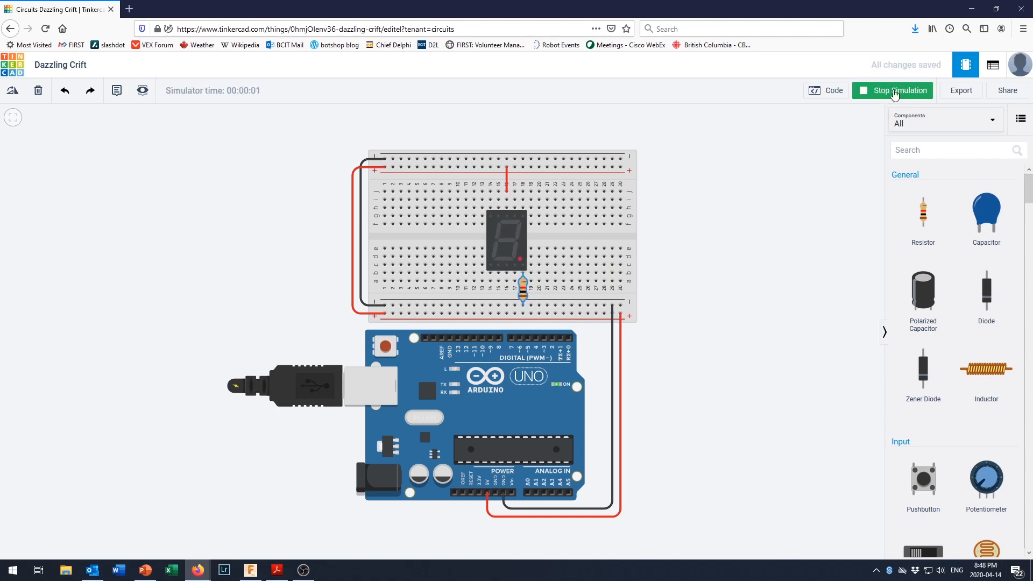
click(895, 92)
drag(522, 292, 514, 288)
click(880, 96)
click(889, 98)
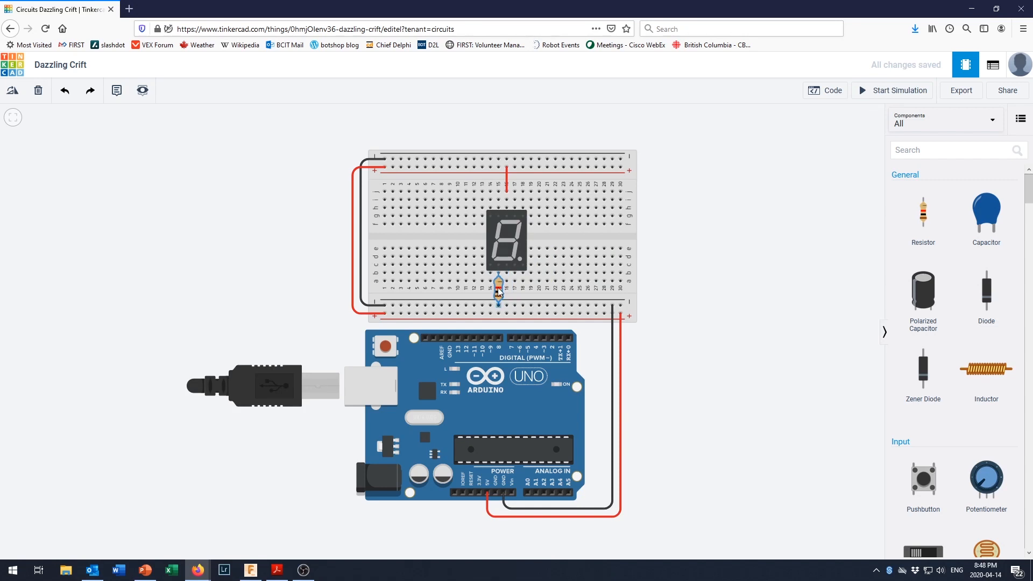
- Test the remaining lower display pins by simulating with the resistor at column 15 and then column 14
click(892, 91)
click(883, 92)
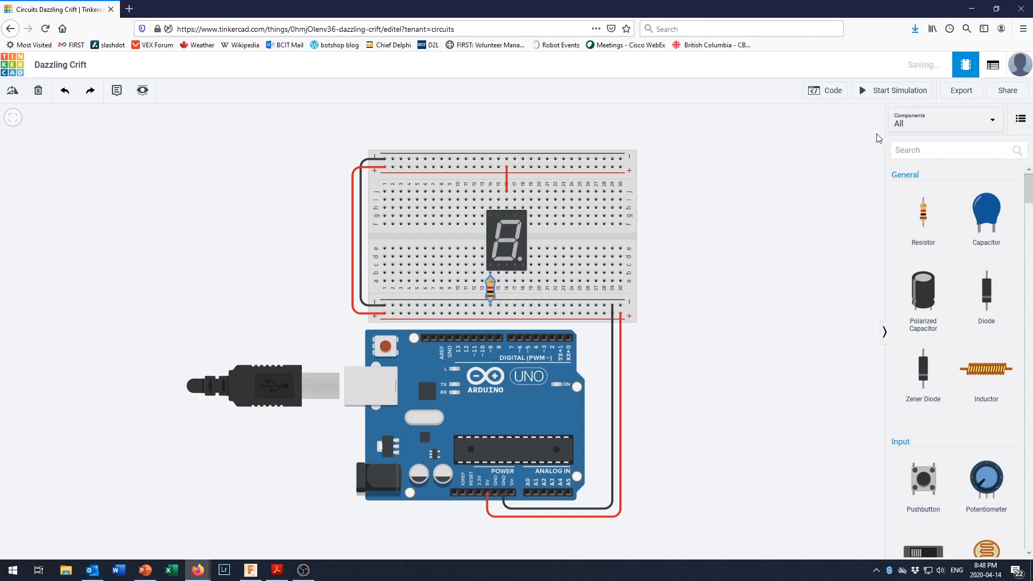
click(882, 93)
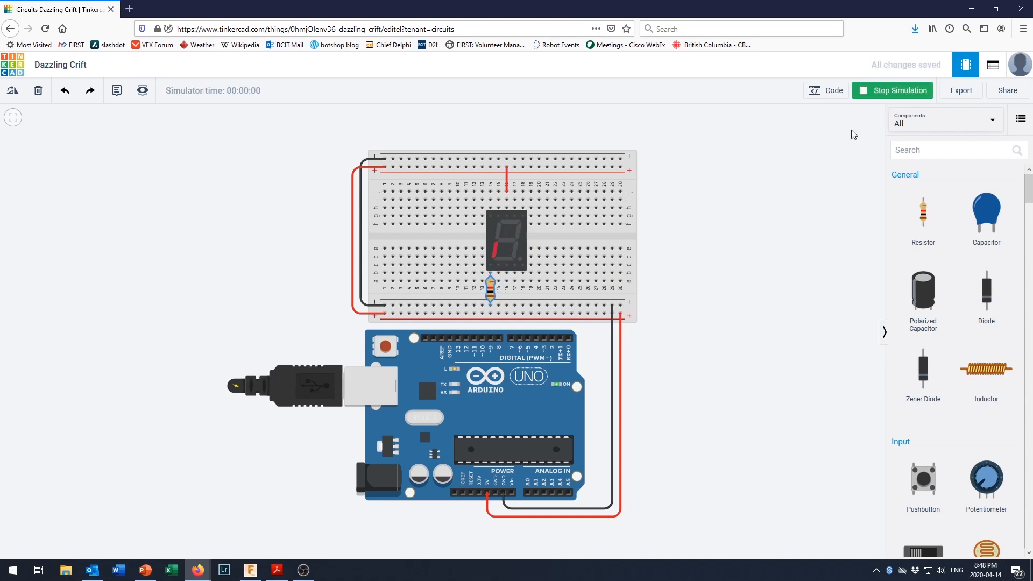
click(902, 90)
- Move the resistor back above the display to column 15 and then column 14, running the simulation for each
drag(495, 283, 503, 177)
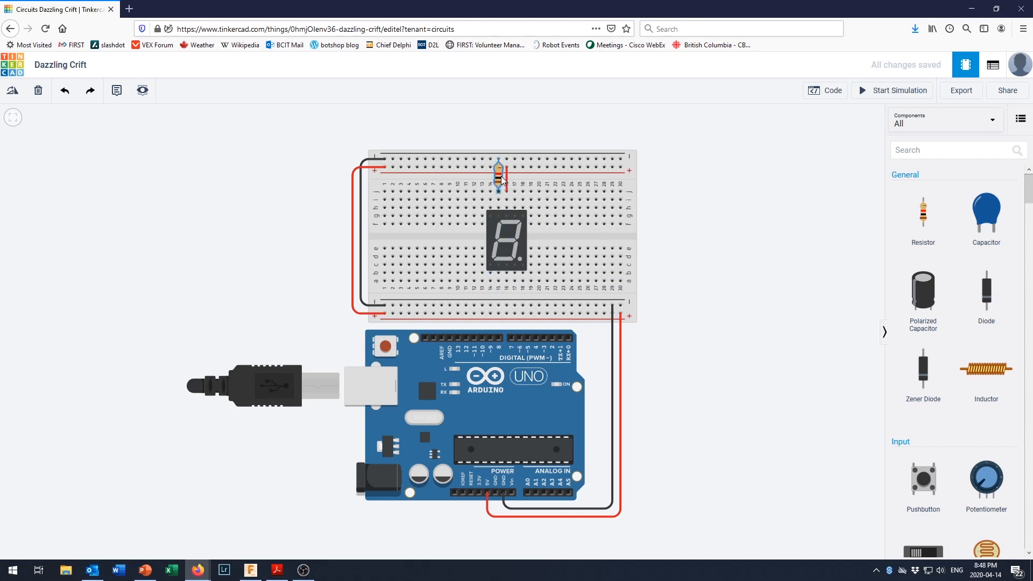
click(879, 95)
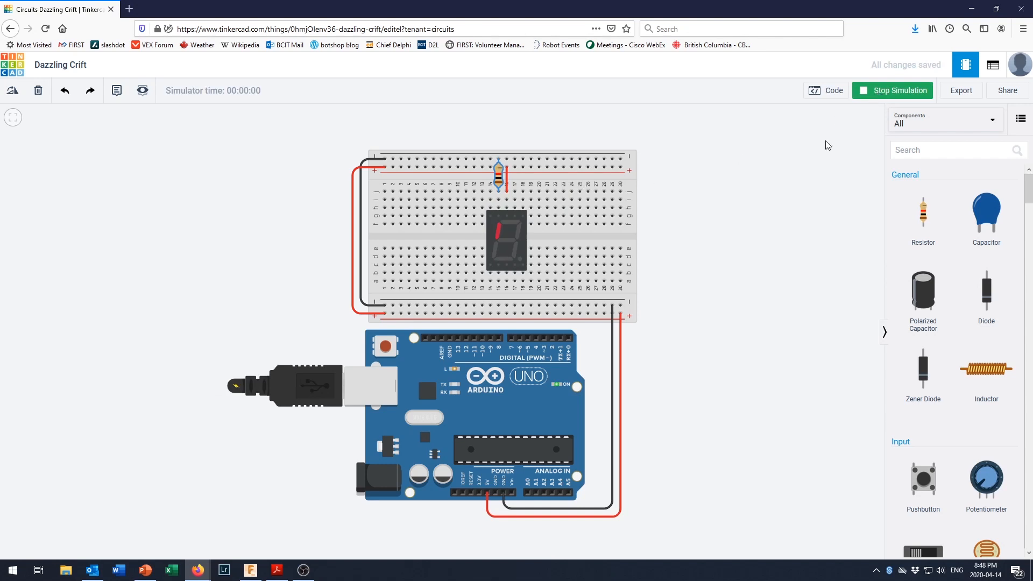
click(883, 95)
drag(495, 176, 487, 175)
click(878, 95)
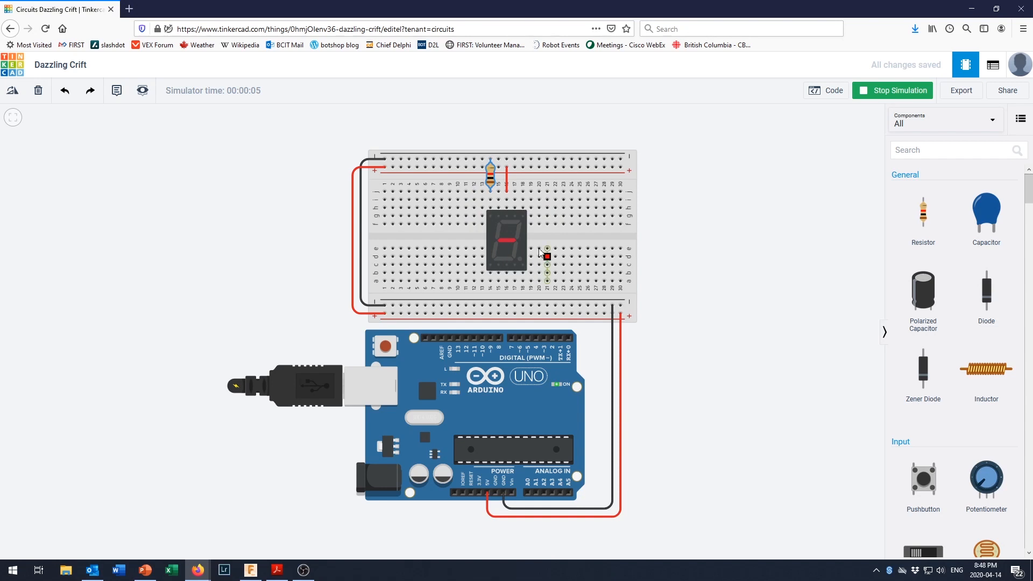
click(893, 91)
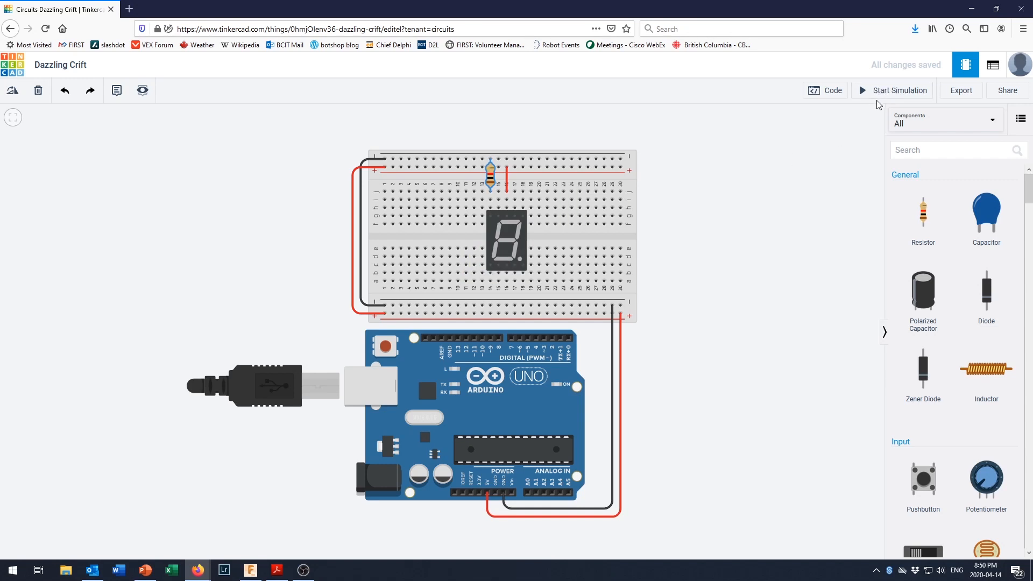
- Add a second resistor above the display at column 18, move the original to column 17, and simulate both together
drag(922, 228, 520, 188)
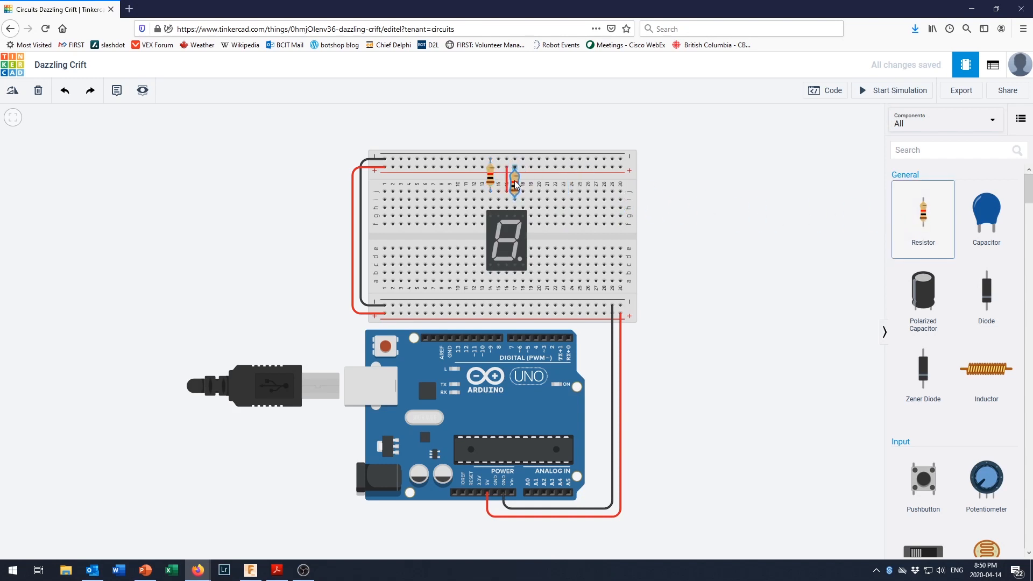
mouse_move(514, 181)
mouse_down()
mouse_move(491, 178)
mouse_move(523, 178)
mouse_up()
click(515, 177)
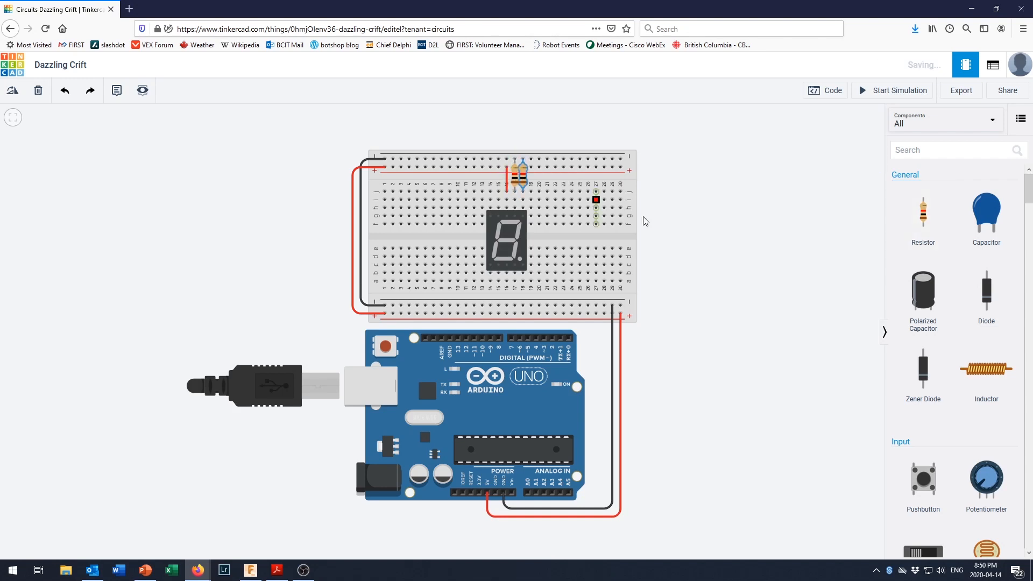
click(894, 92)
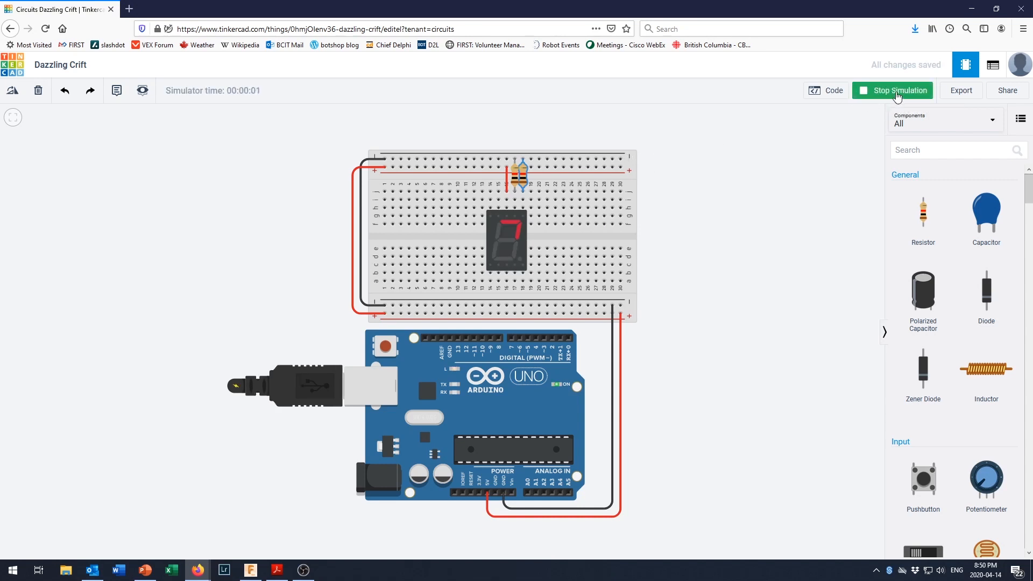
click(894, 91)
- Move the column 17 resistor below the display, keeping the other at column 18 above, and simulate the circuit
drag(512, 177, 515, 283)
click(531, 135)
click(889, 92)
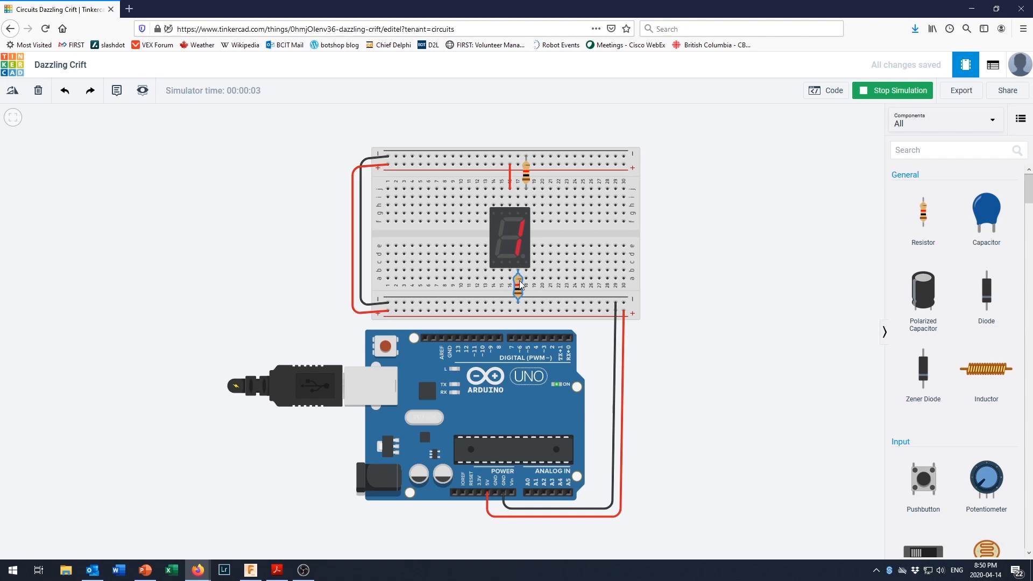
click(874, 92)
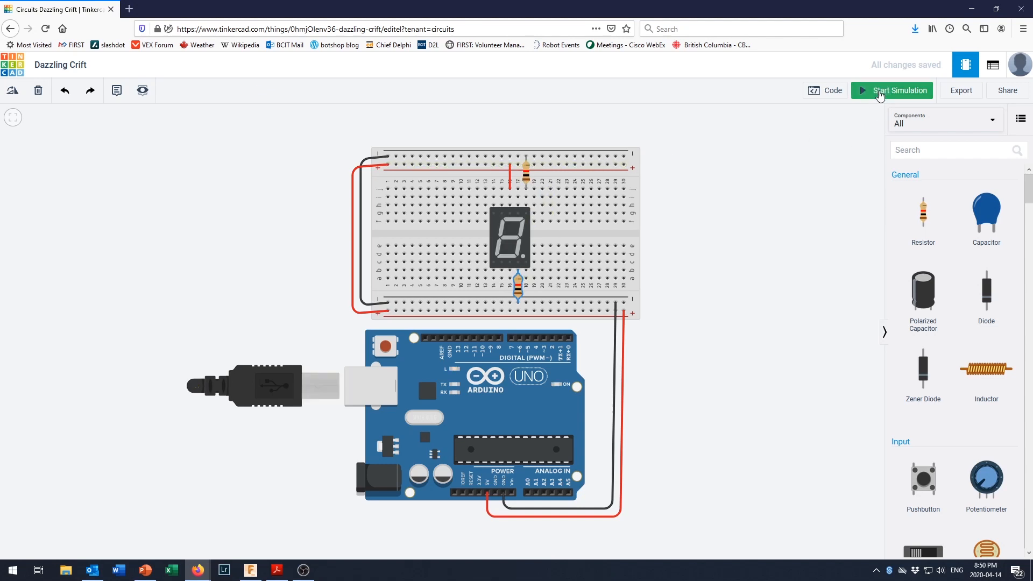
- Add a third 1 kΩ resistor above the display at column 17 and start the simulation
drag(913, 217, 520, 181)
click(519, 173)
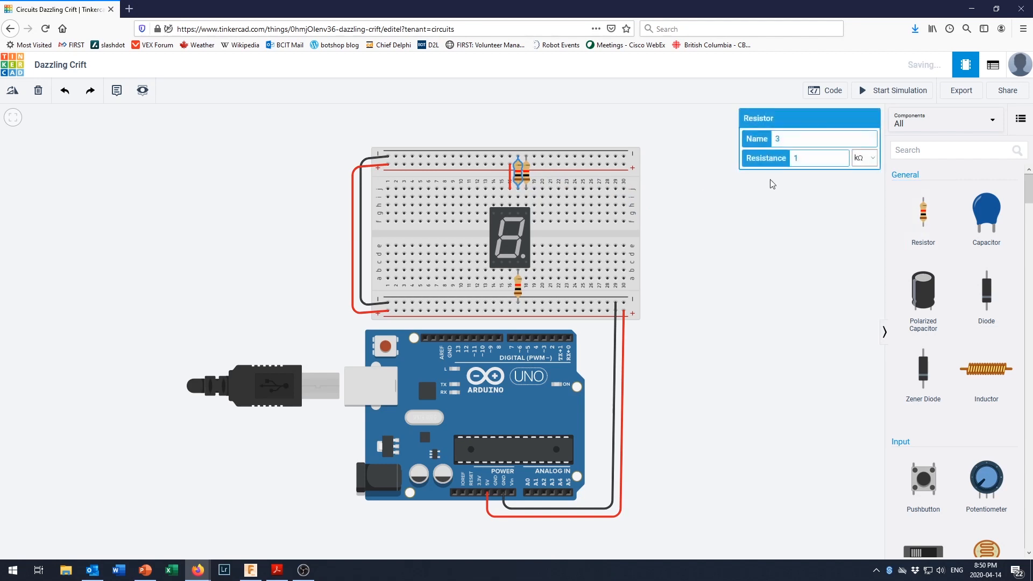
click(885, 91)
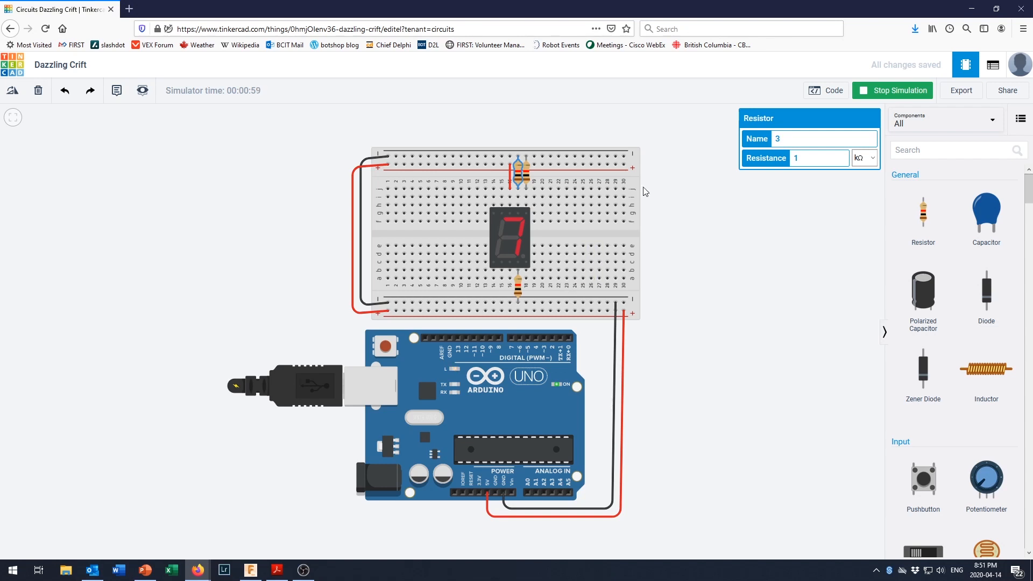
- Switch to Fusion 360 and create a new electronics design
click(972, 10)
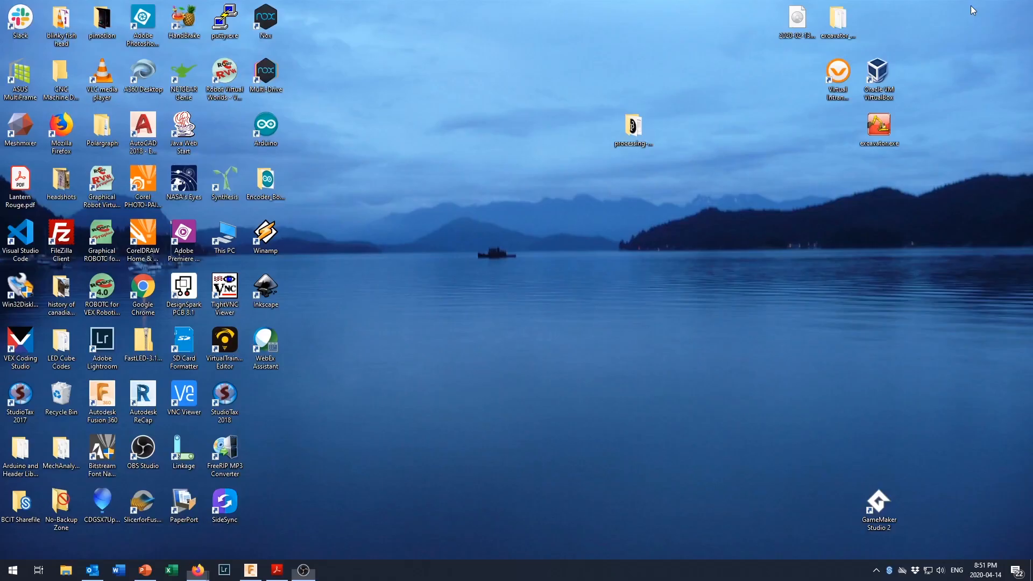
click(250, 572)
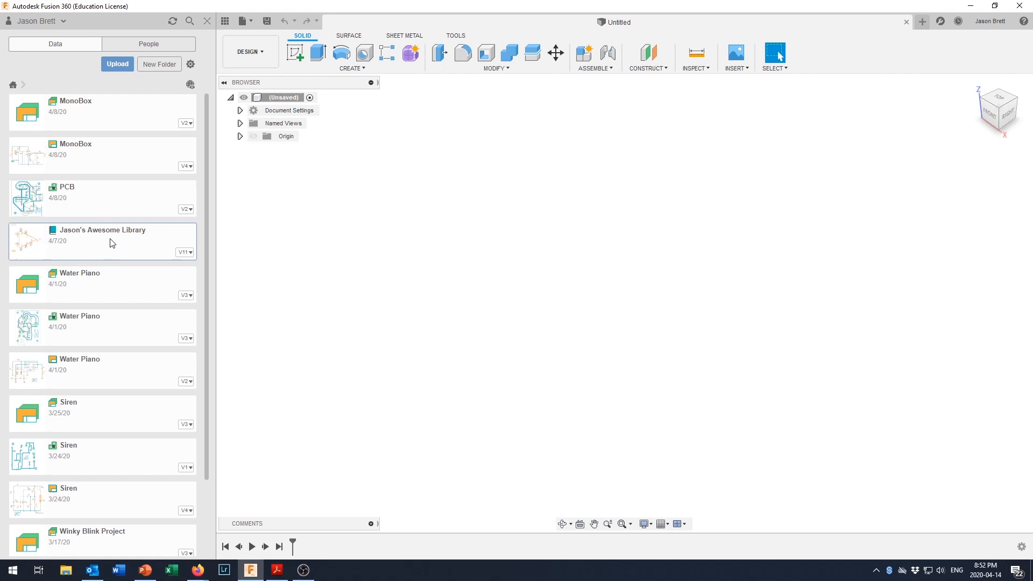
click(245, 22)
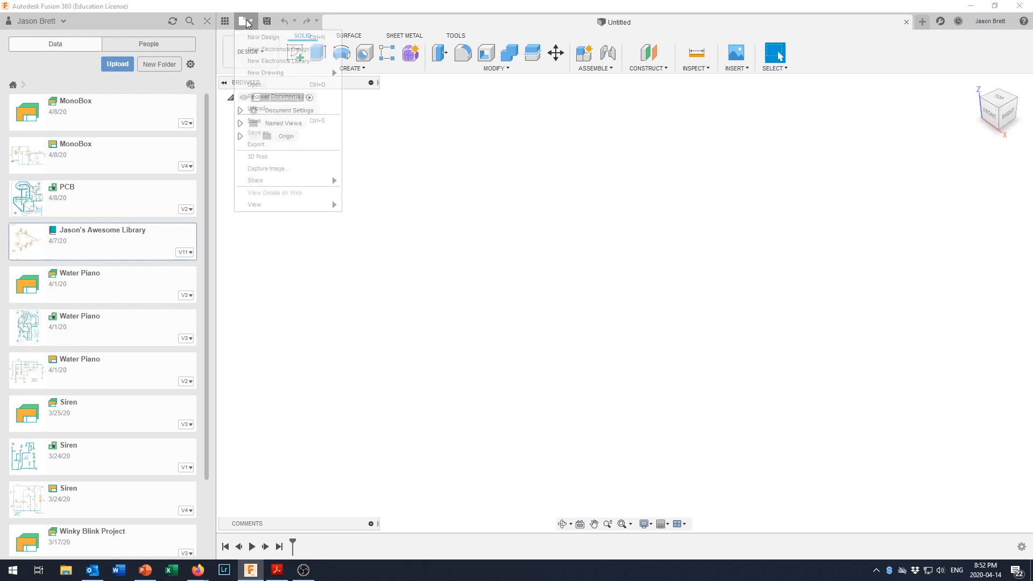
click(270, 48)
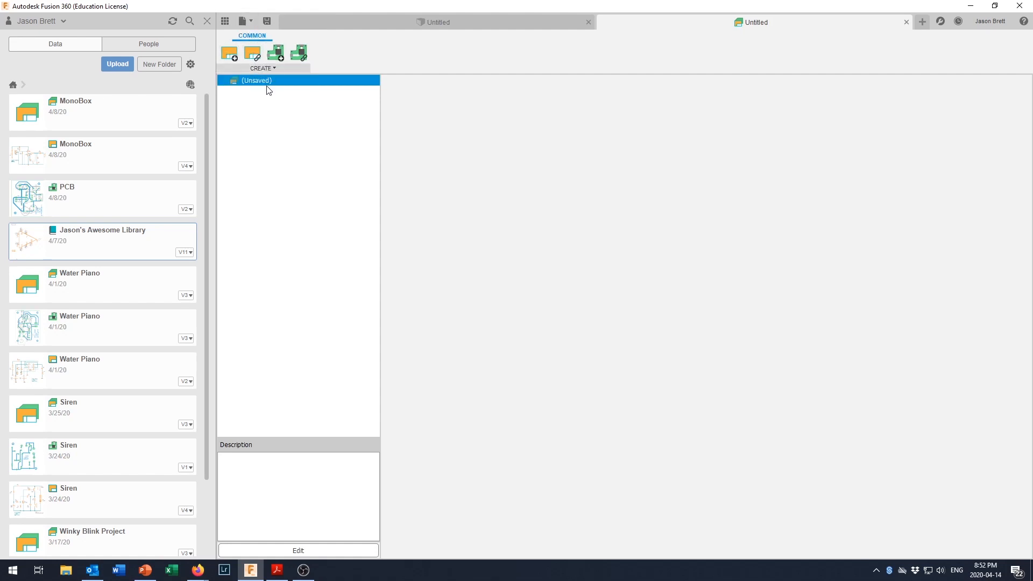
- Save the electronics design as "Seven Segment Shield CA" in the Winky Blink project
click(267, 21)
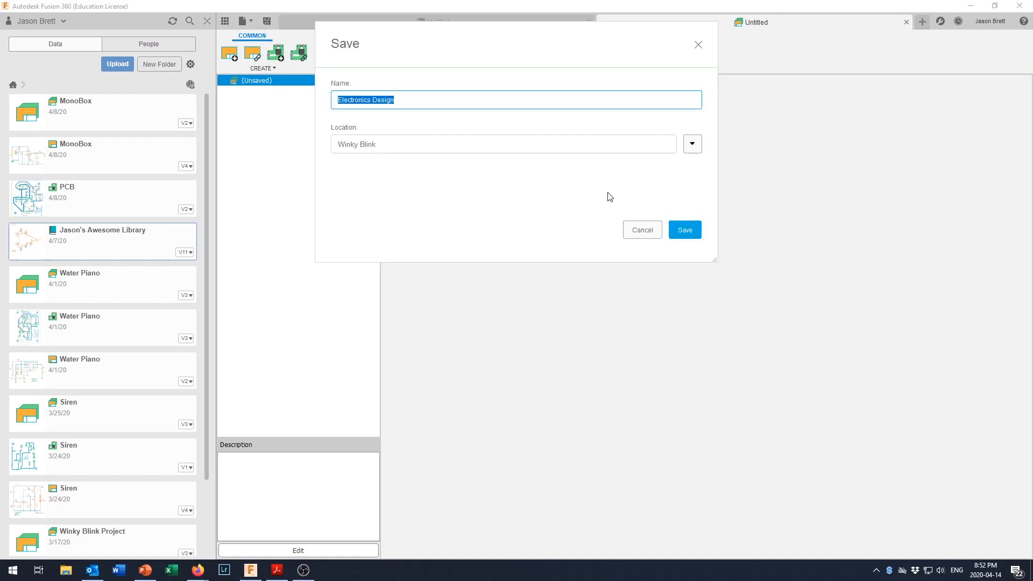
text(Seven Sec)
key(BackSpace)
text(gmane)
key(BackSpace)
key(BackSpace)
key(BackSpace)
text(ent Shield)
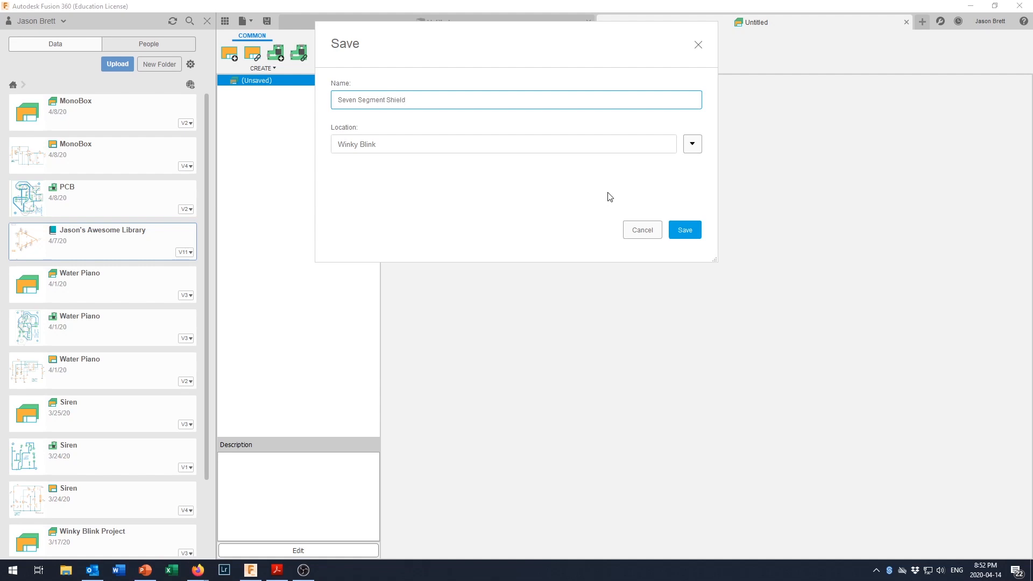
text( CA)
click(685, 229)
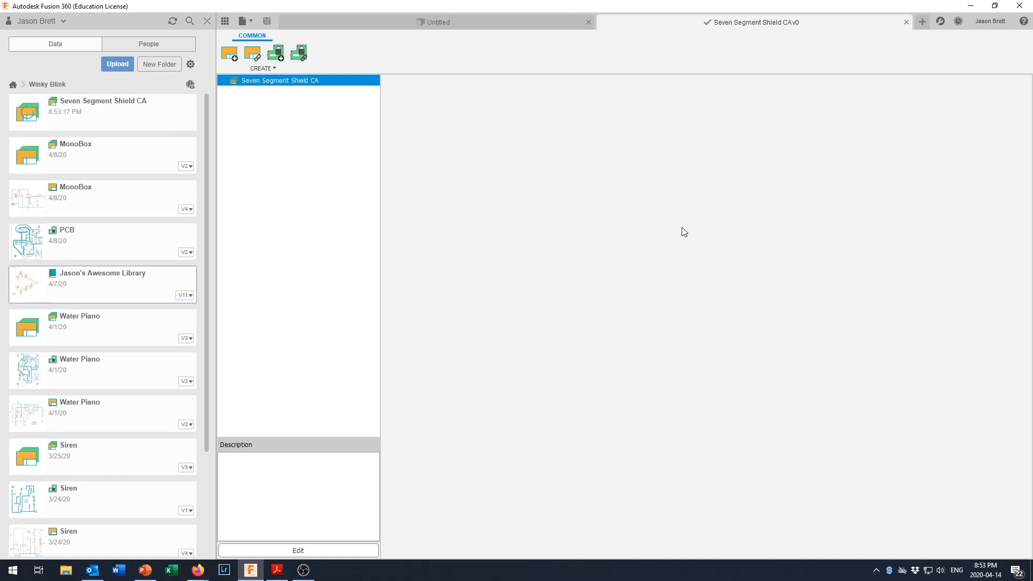
- Create a new schematic in the electronics design and save it as "Seven Segment Shield CA" in Winky Blink
click(227, 52)
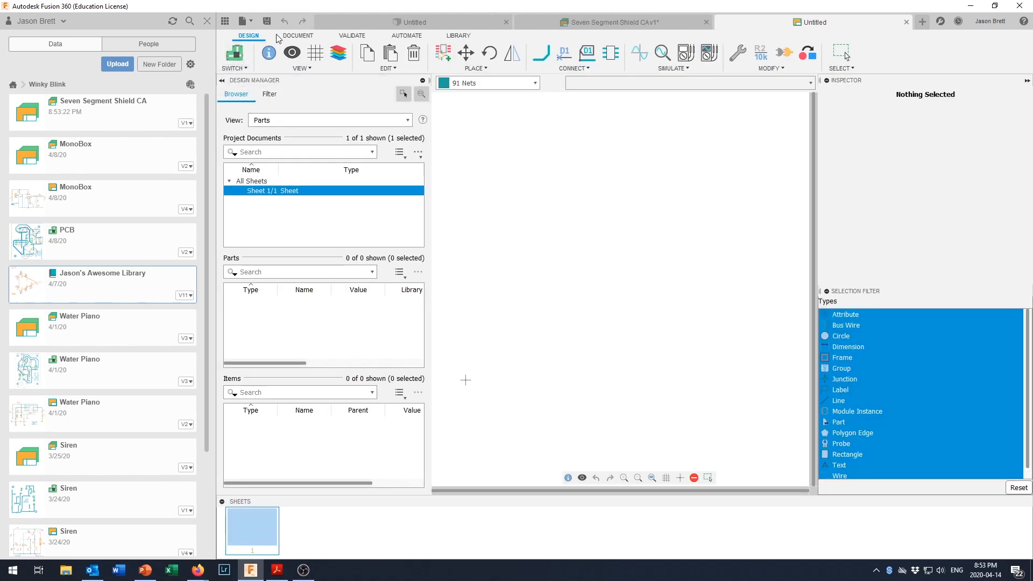
click(266, 20)
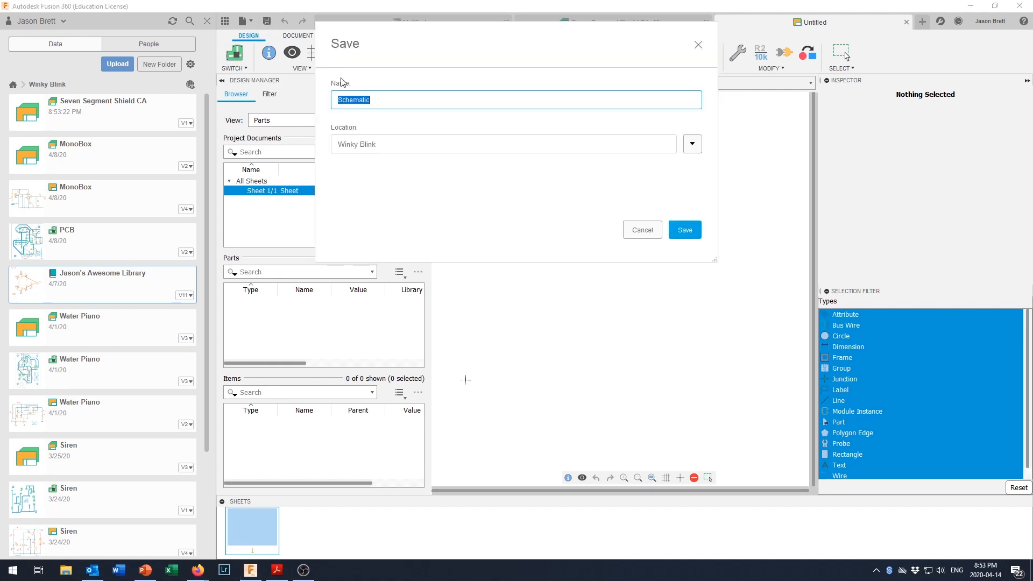
text(Seven Segment CA)
click(384, 100)
text(Shield)
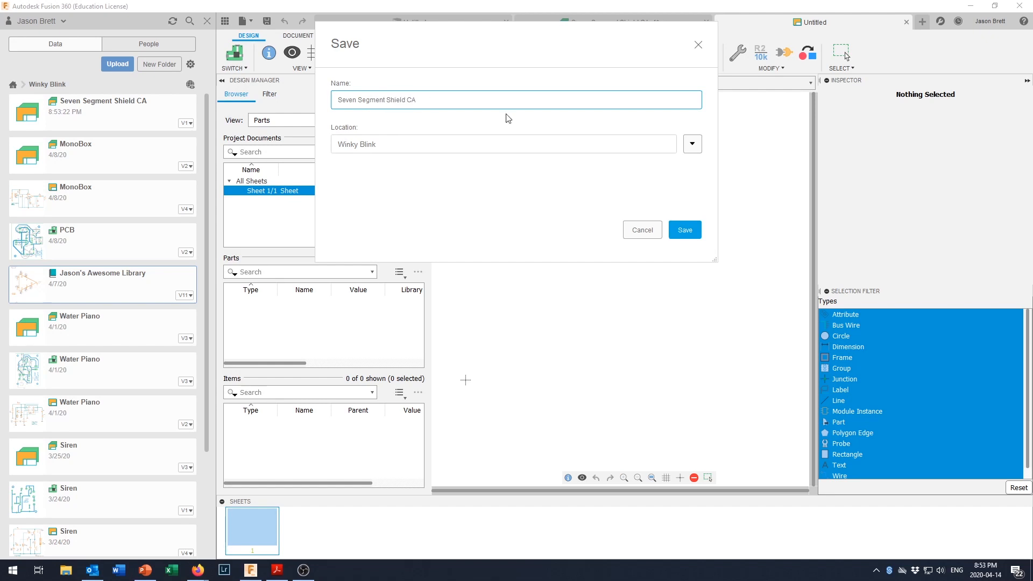
click(684, 231)
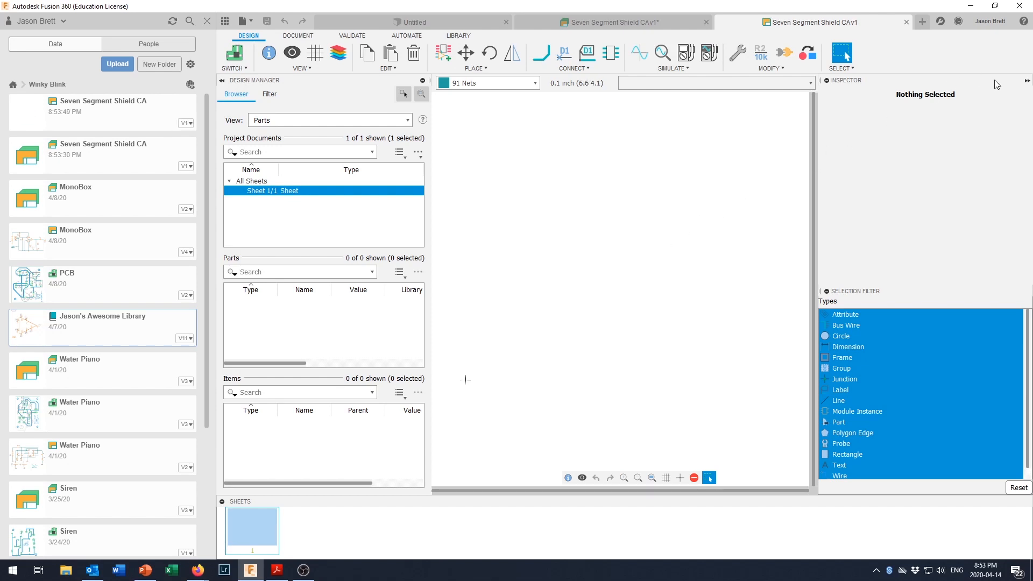
- Collapse the Inspector and Selection Filter to enlarge the schematic canvas
click(1028, 82)
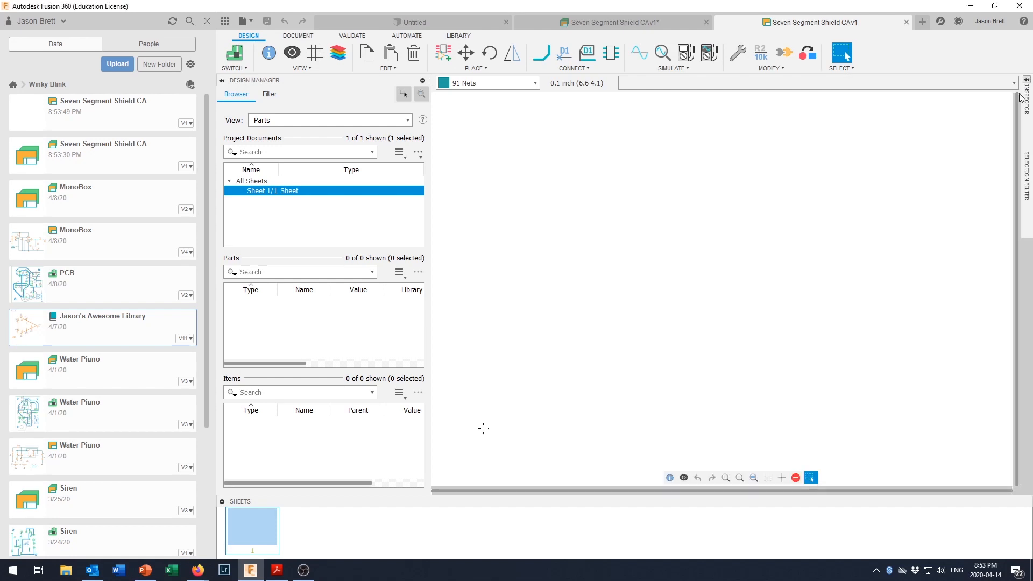
mouse_move(1028, 88)
- Open the part selection for the schematic and check the contents of the adafruit library
click(444, 54)
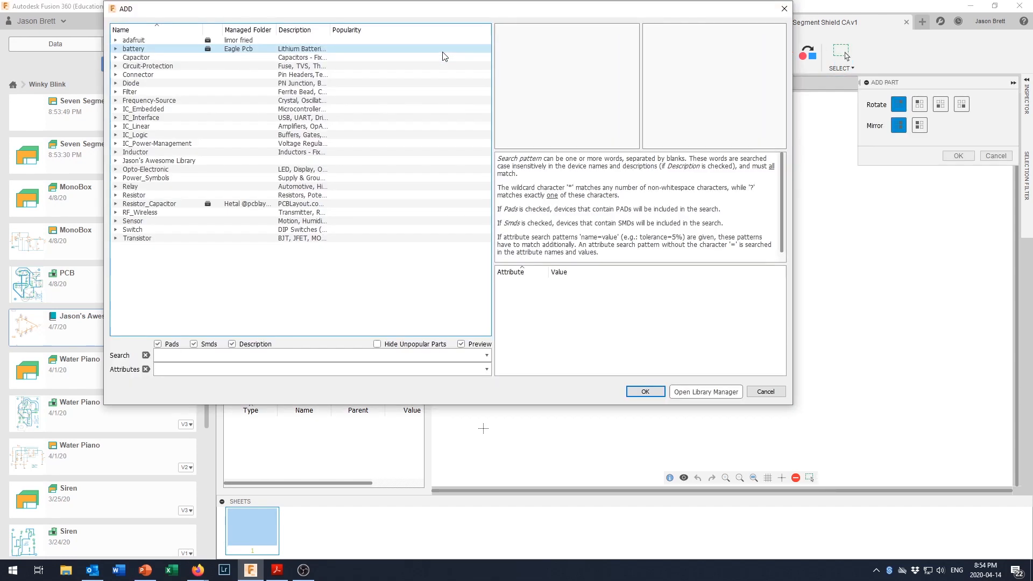
click(116, 41)
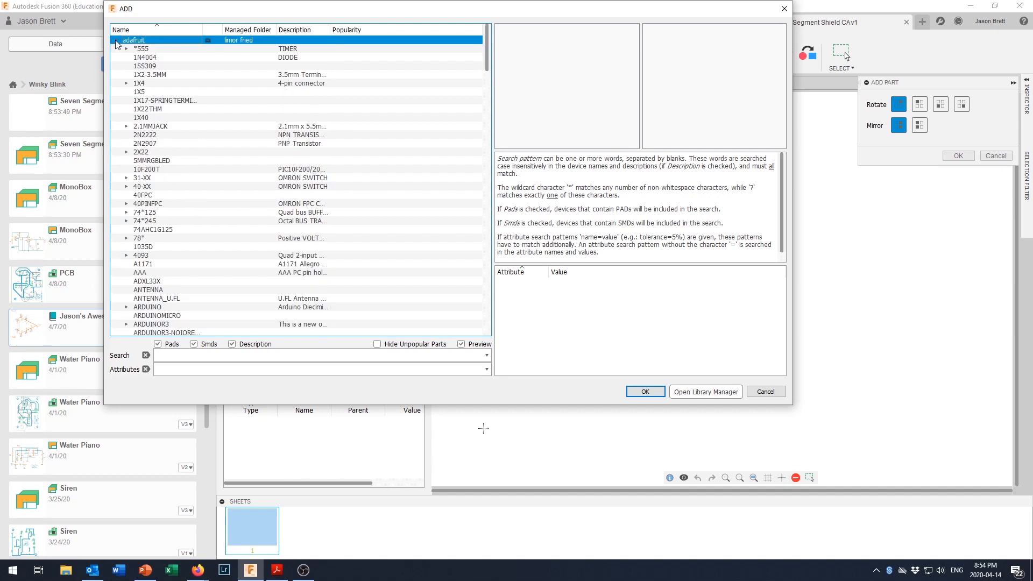
click(116, 41)
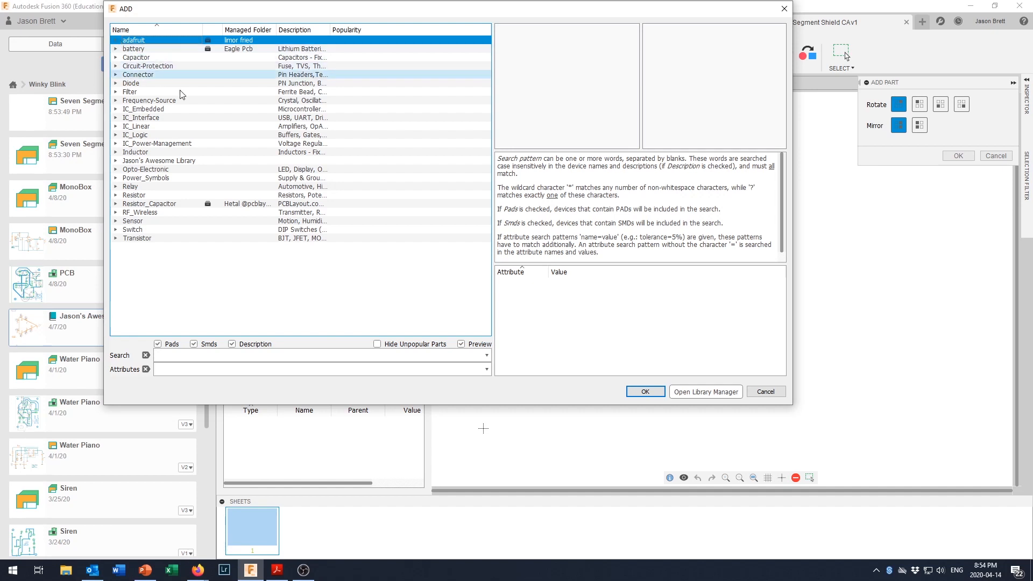
- Review the available and in-use libraries in the Library Manager, including the adafruit entry, and close it
click(720, 393)
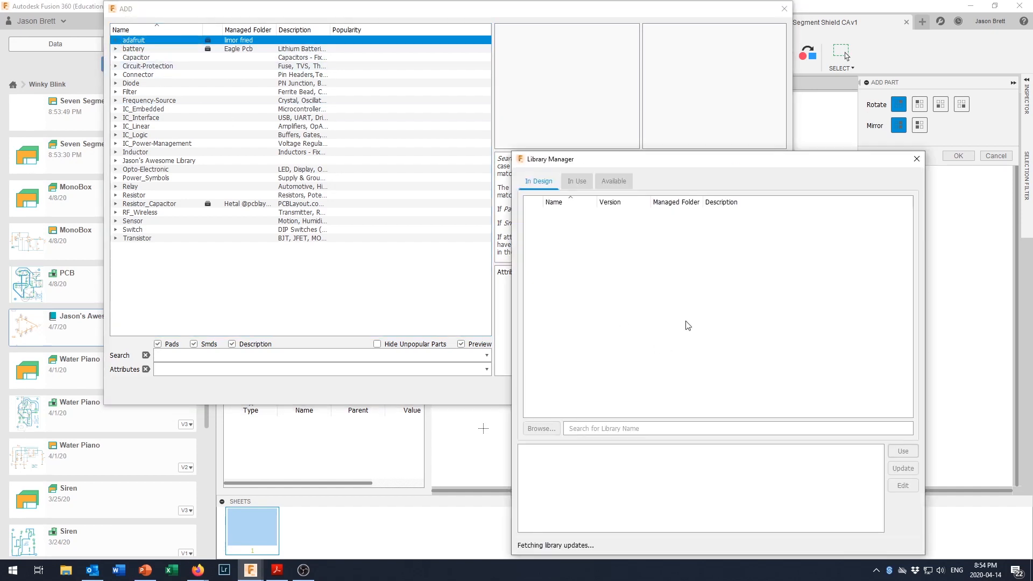
drag(614, 163, 512, 68)
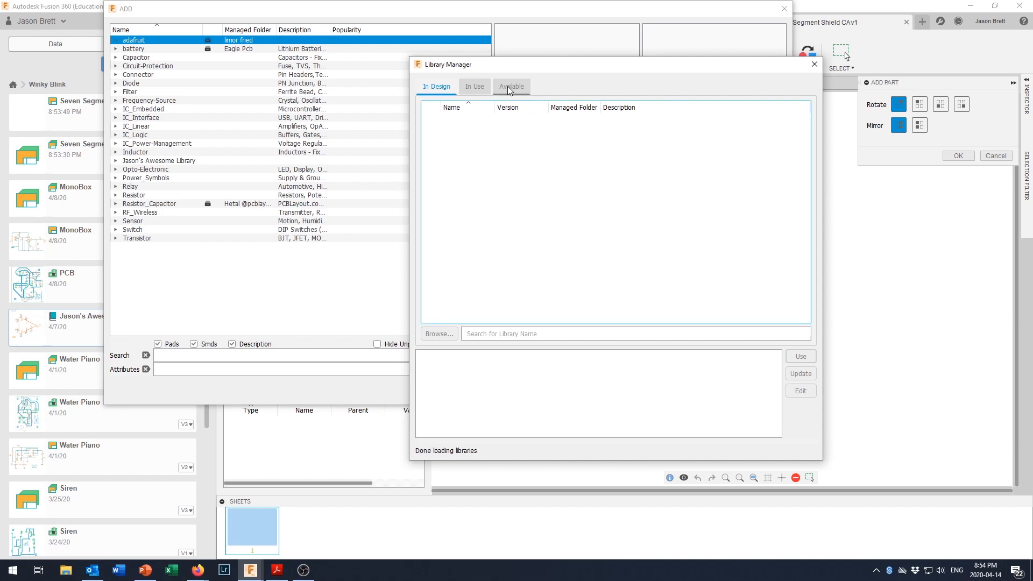
click(510, 87)
scroll(500, 205, down, 8)
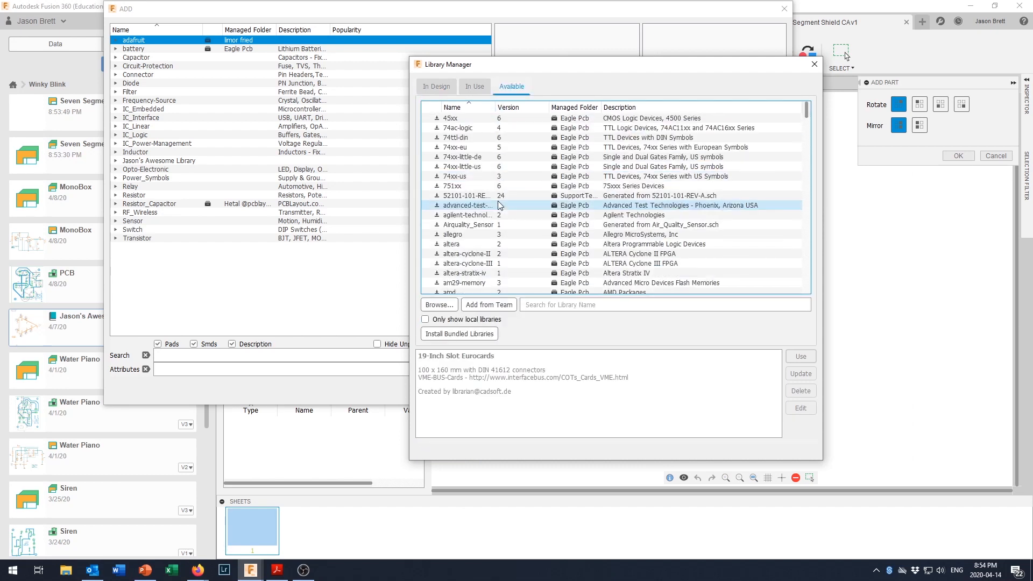
scroll(492, 205, up, 3)
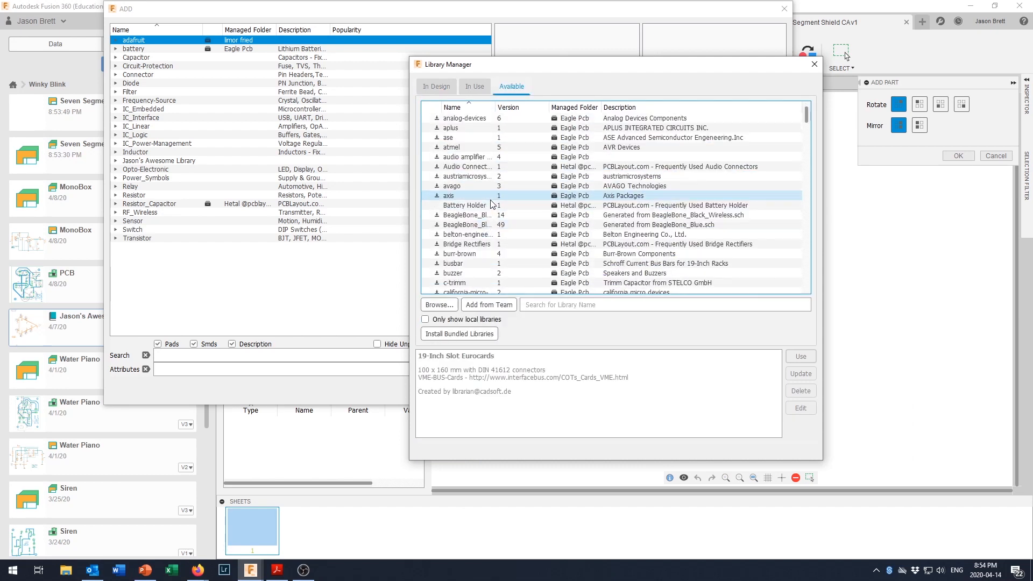
scroll(491, 204, up, 1)
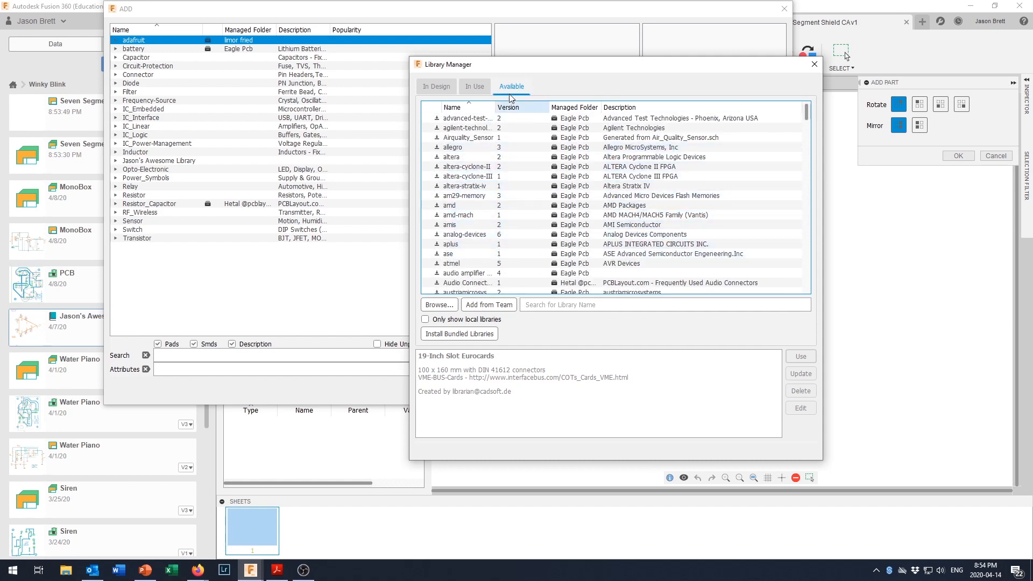
click(475, 86)
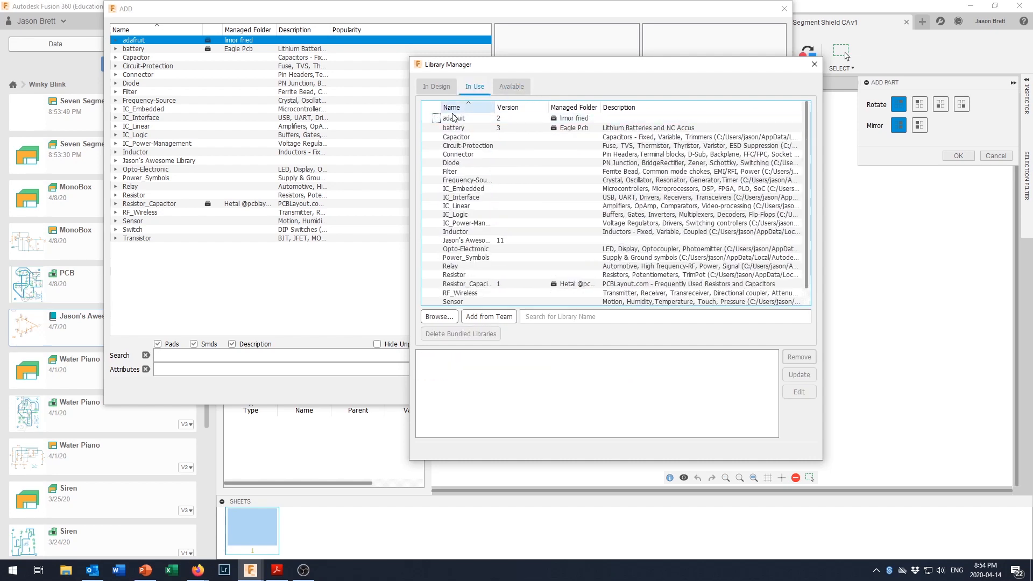
click(509, 87)
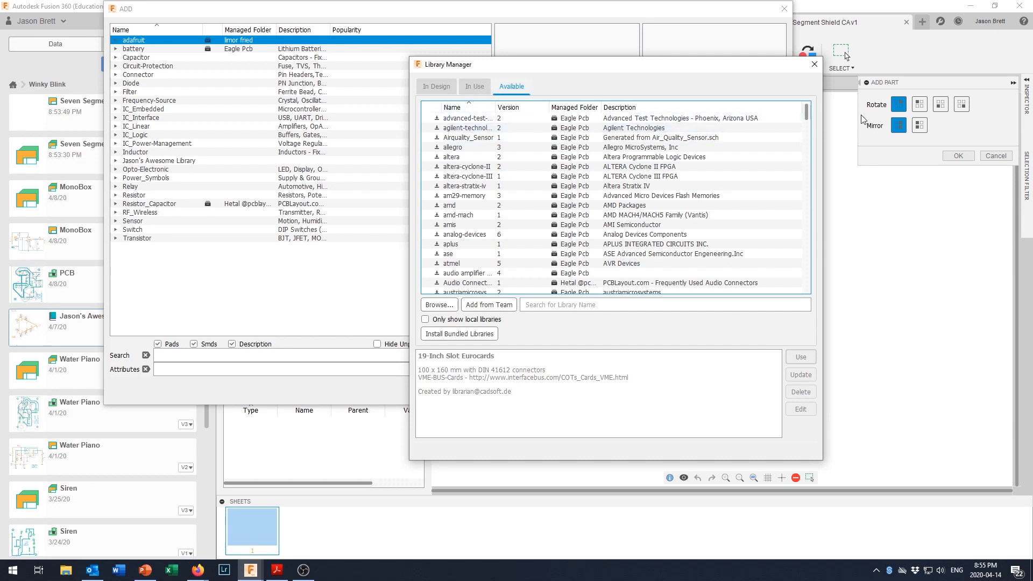
click(814, 65)
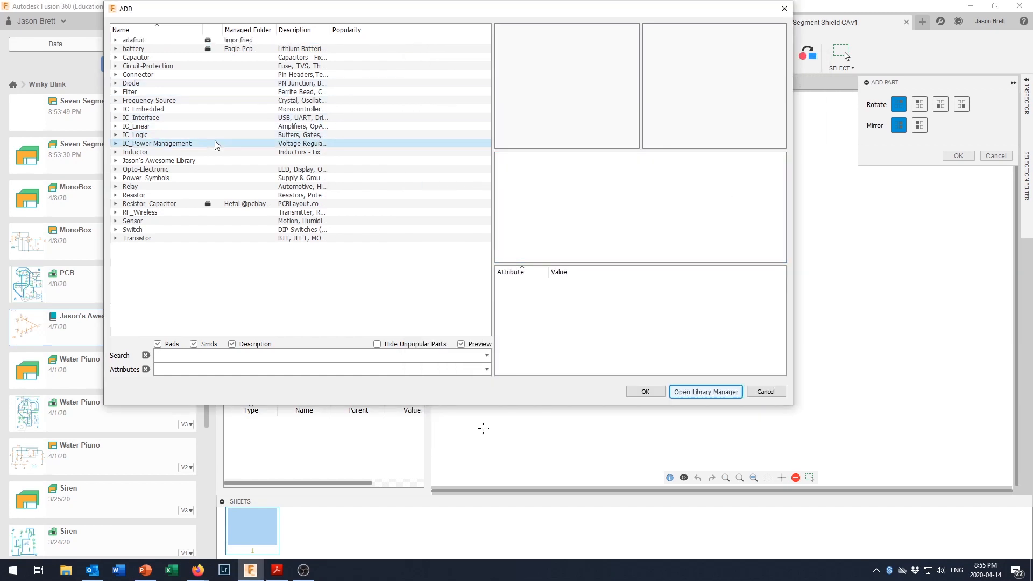
- Expand the ARDUINO device in the adafruit library to list its variants
click(116, 41)
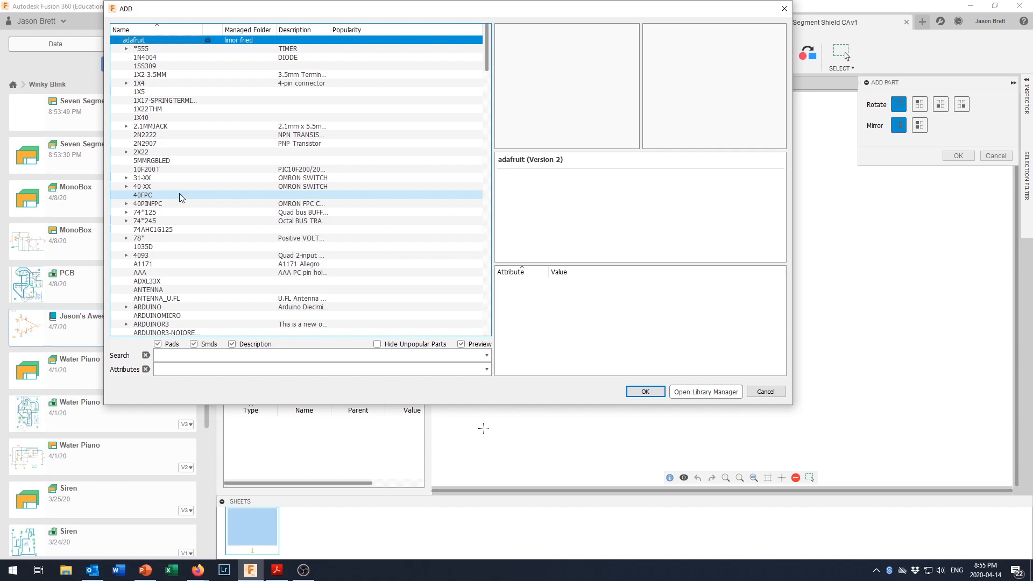
scroll(179, 193, down, 4)
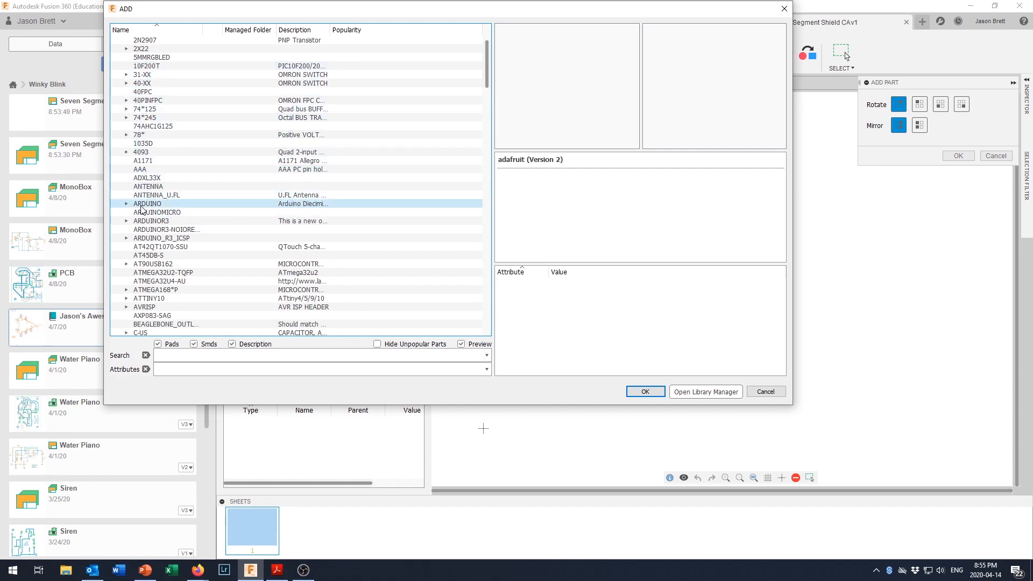
click(126, 205)
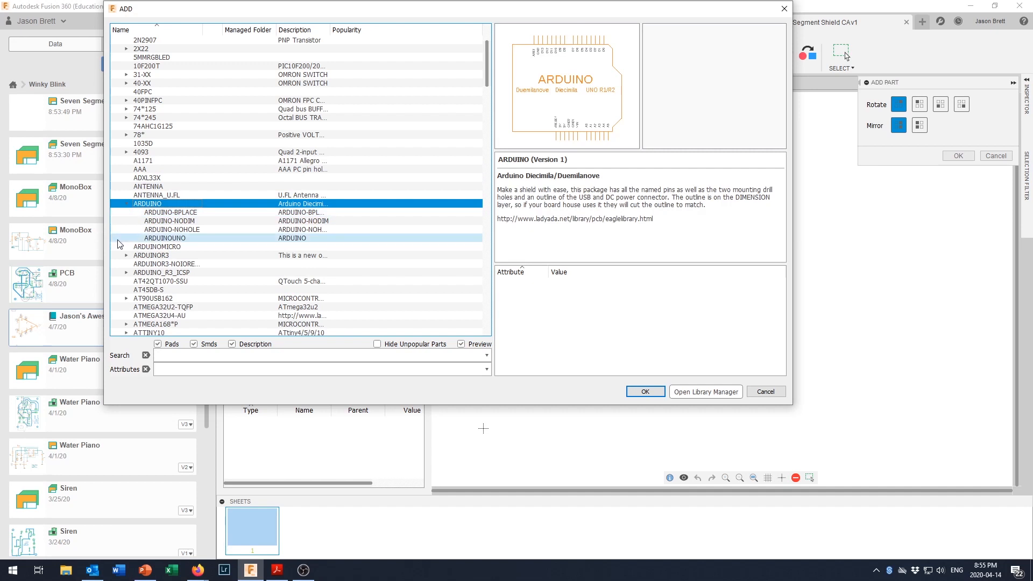
- Compare the footprint previews of the ARDUINO-BPLACE, ARDUINO-NODIM, ARDUINO-NOHOLE and ARDUINOUNO variants
click(194, 213)
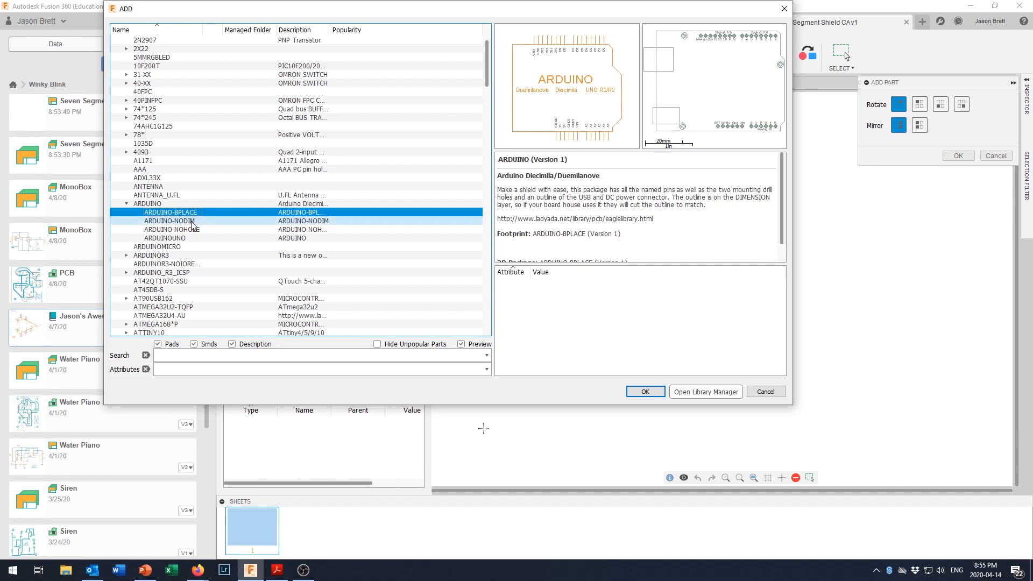
click(193, 221)
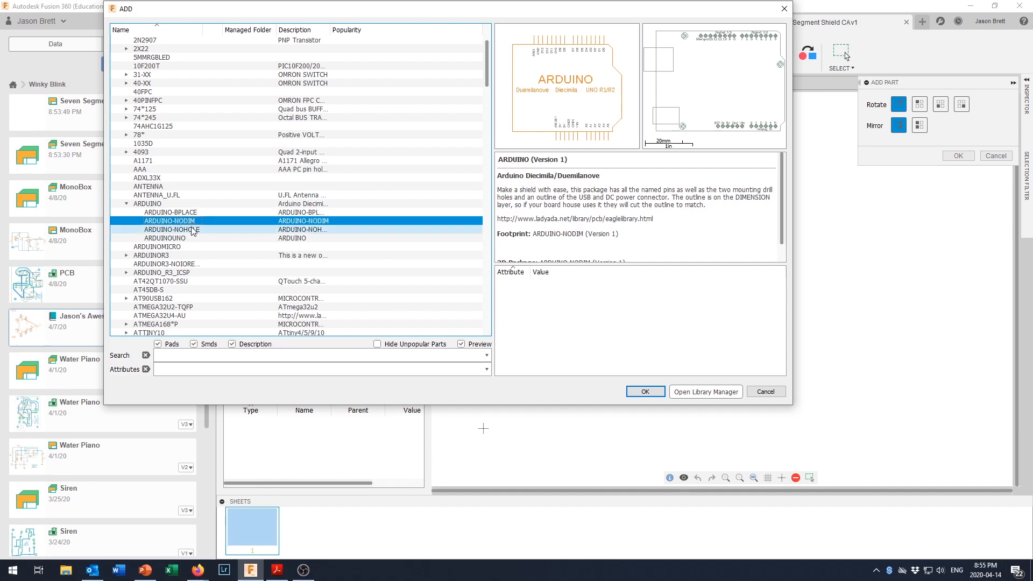
click(195, 230)
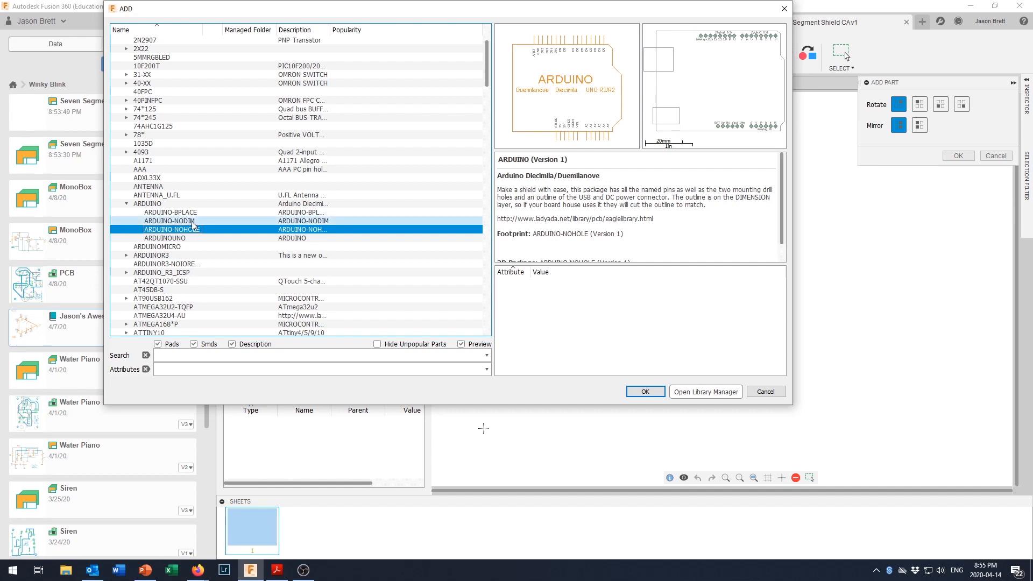
click(193, 221)
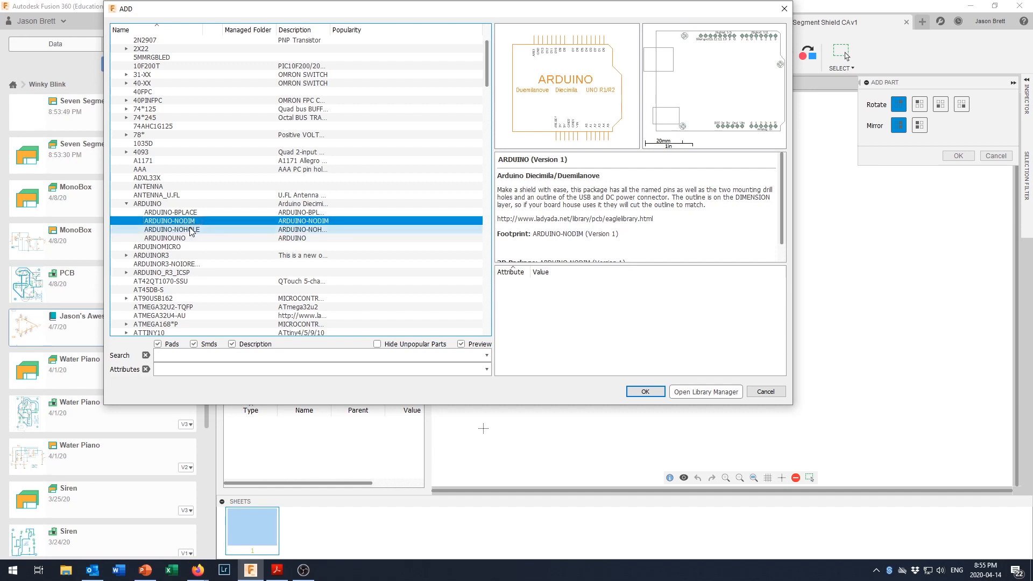
click(186, 239)
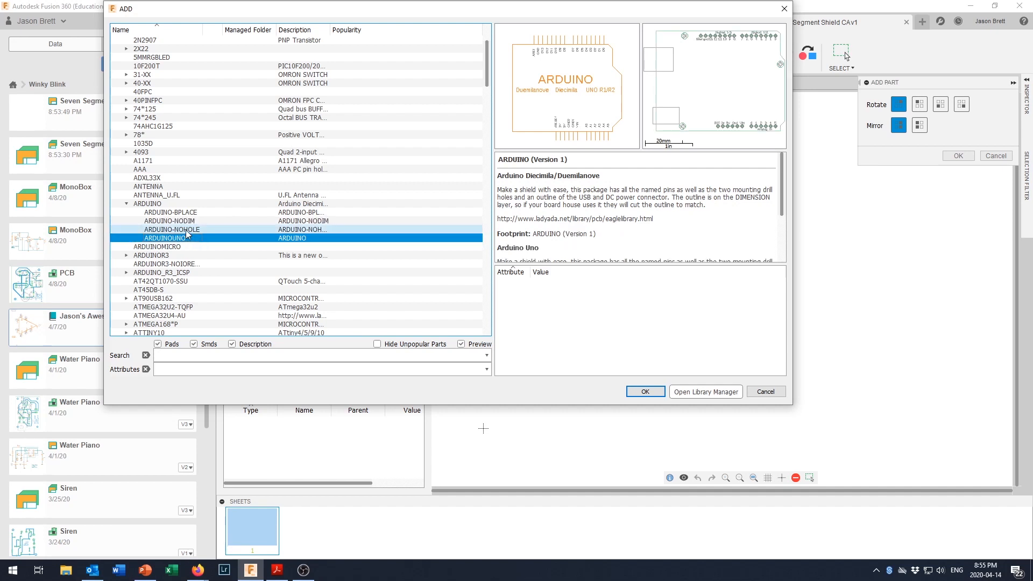
click(186, 230)
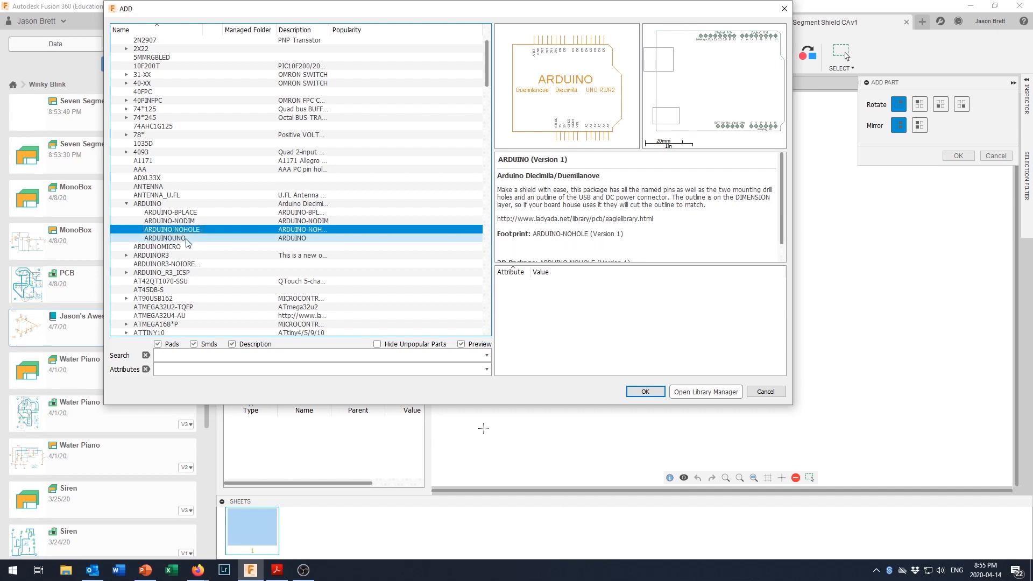
click(186, 239)
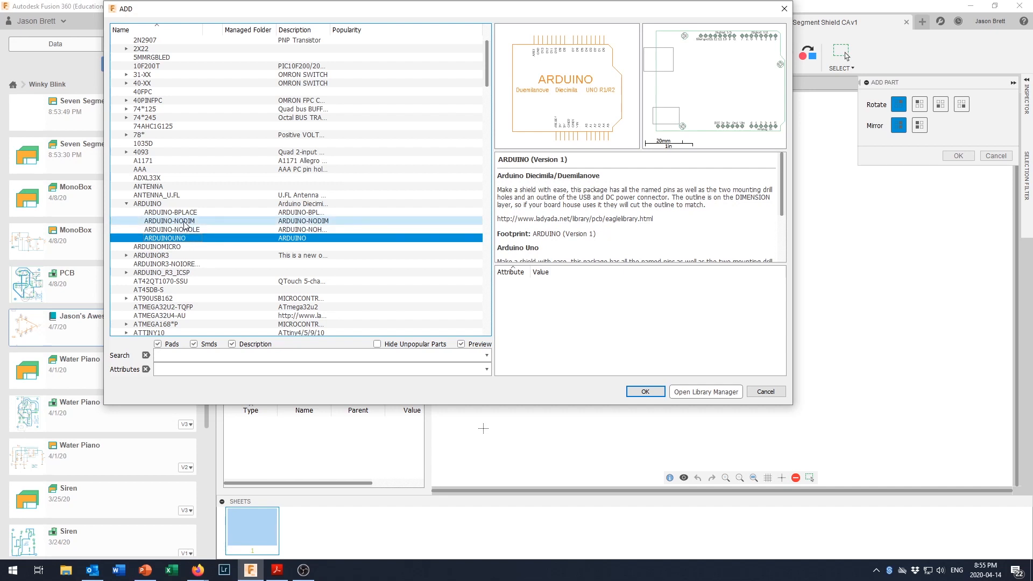
click(185, 221)
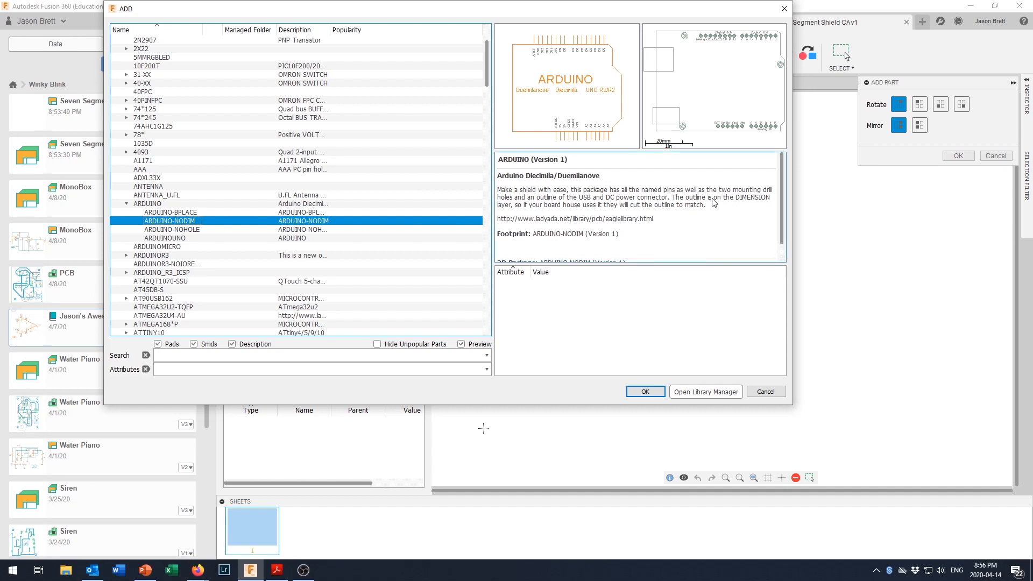
- Place one ARDUINOUNO part from the adafruit library on the schematic sheet and return to the part selection
click(181, 238)
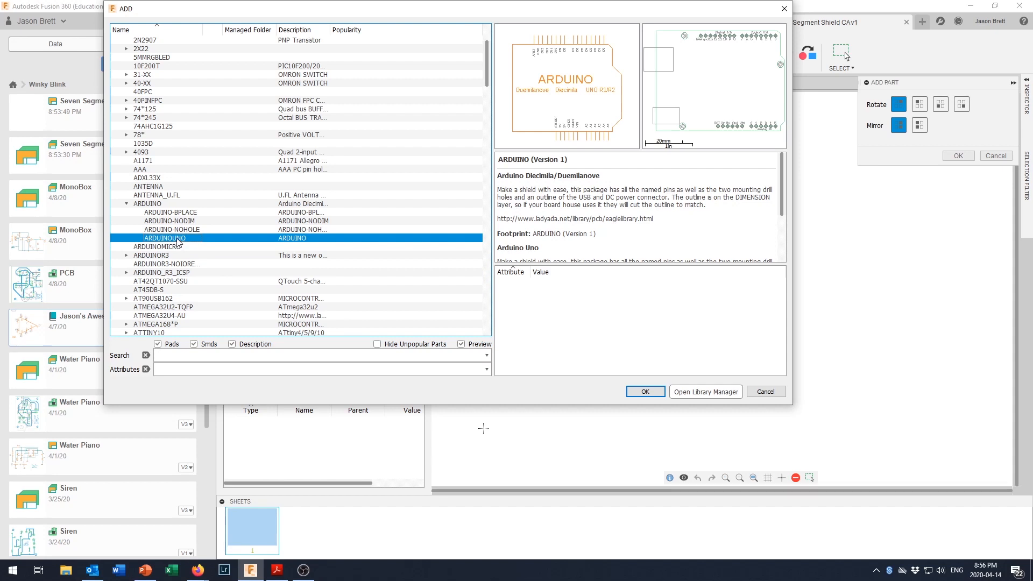
click(645, 392)
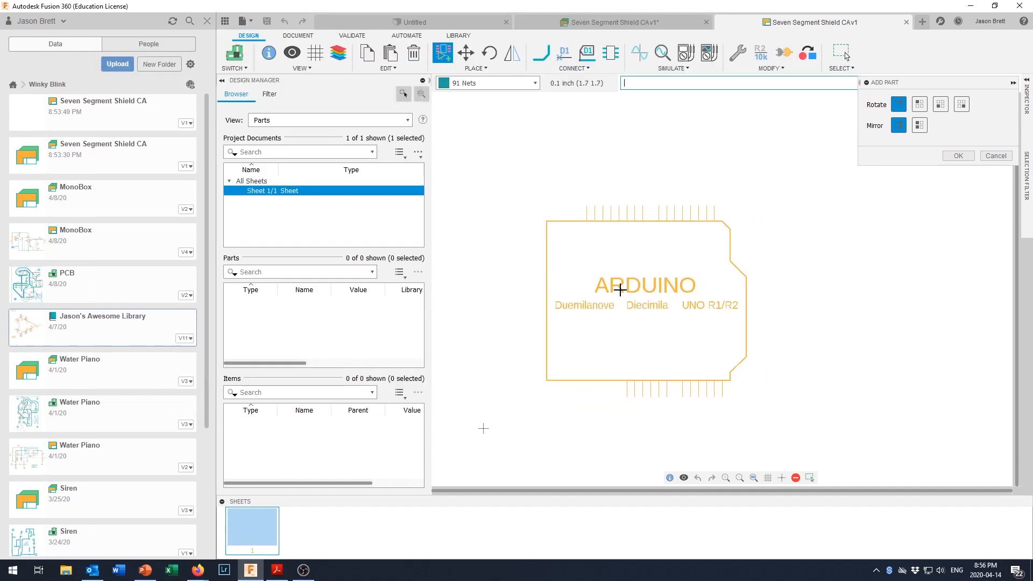
click(608, 274)
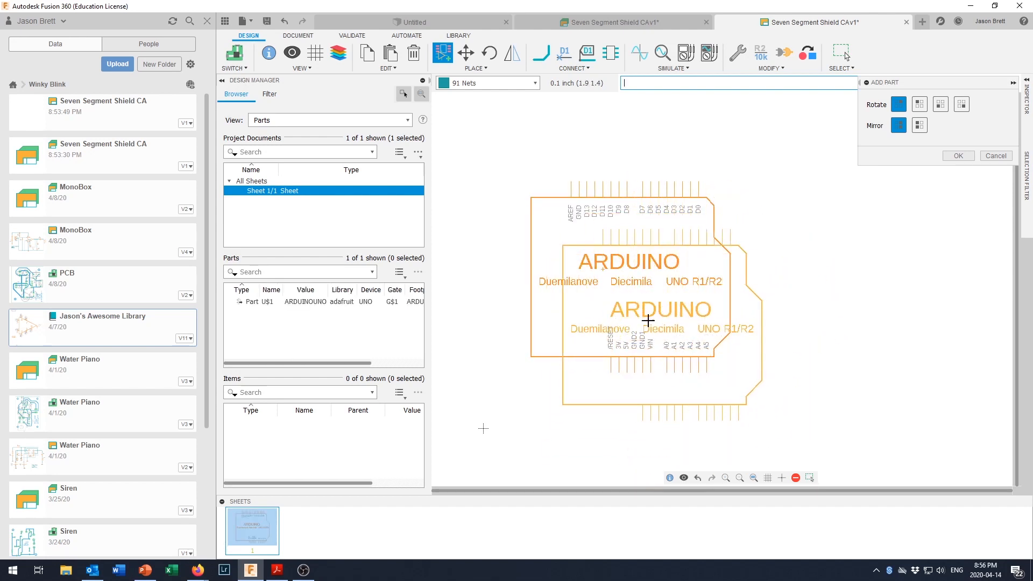
key(Escape)
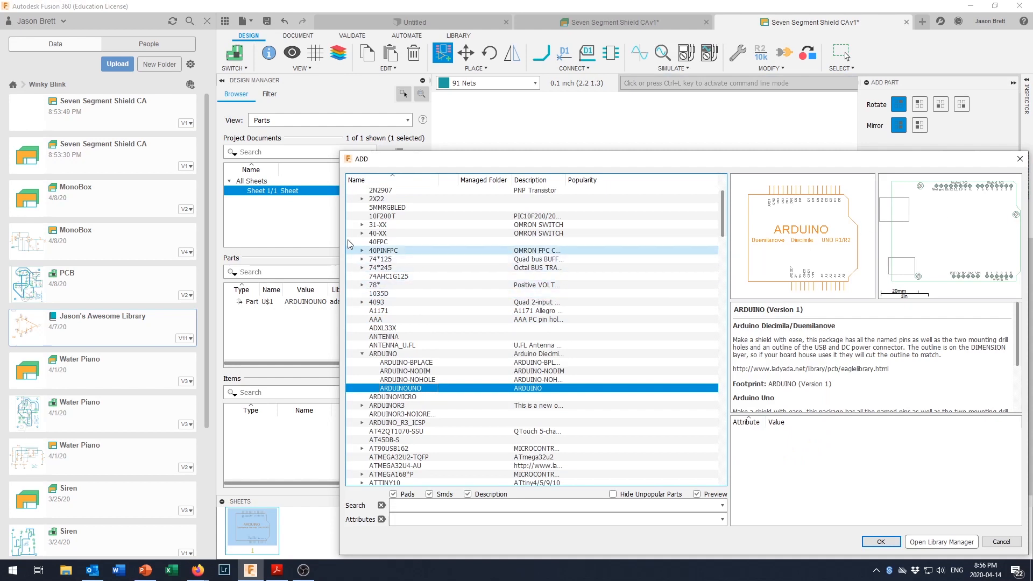
- Collapse the adafruit library and search the part libraries for "segment"
drag(491, 164, 319, 38)
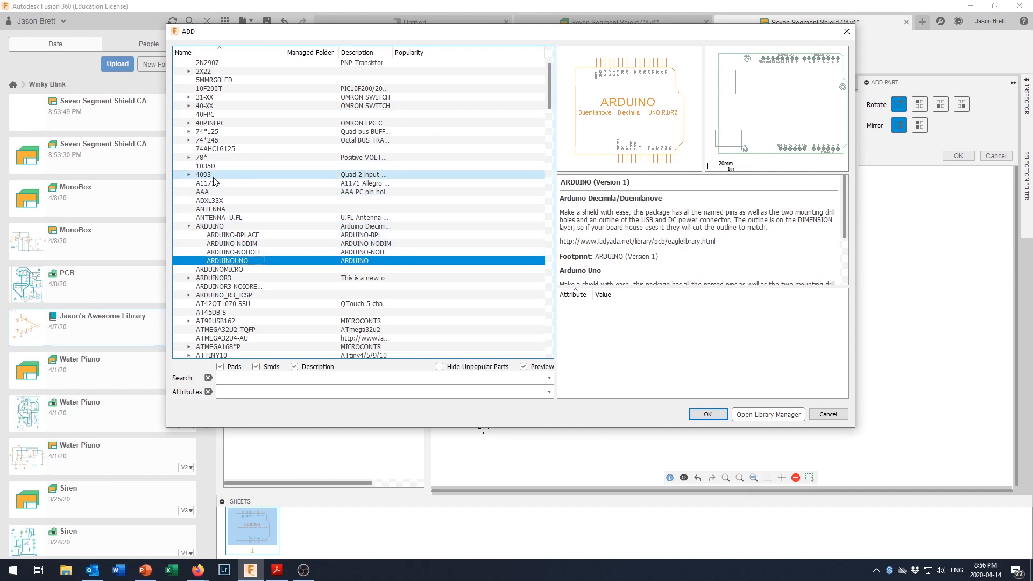
scroll(239, 157, up, 4)
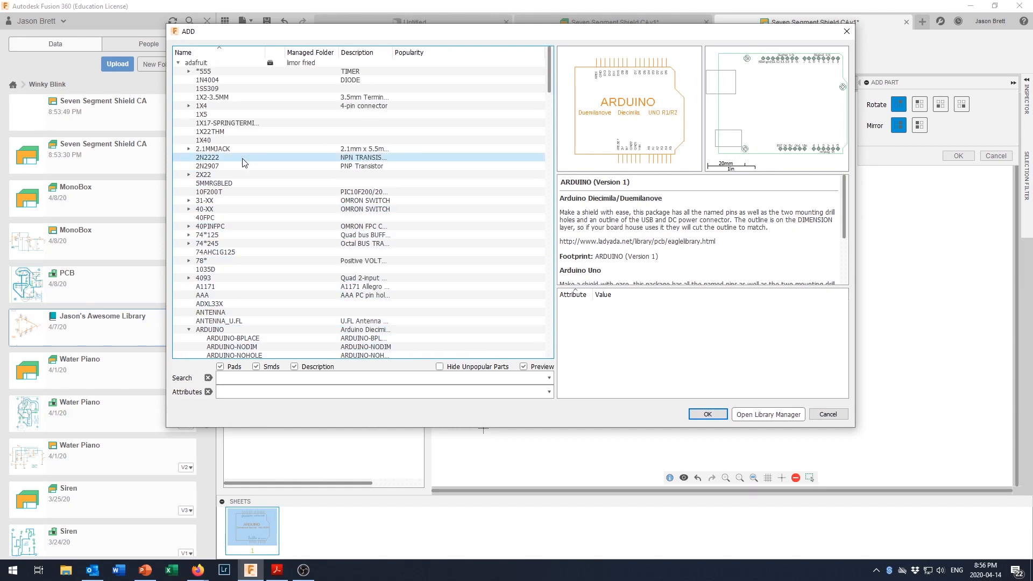
click(179, 63)
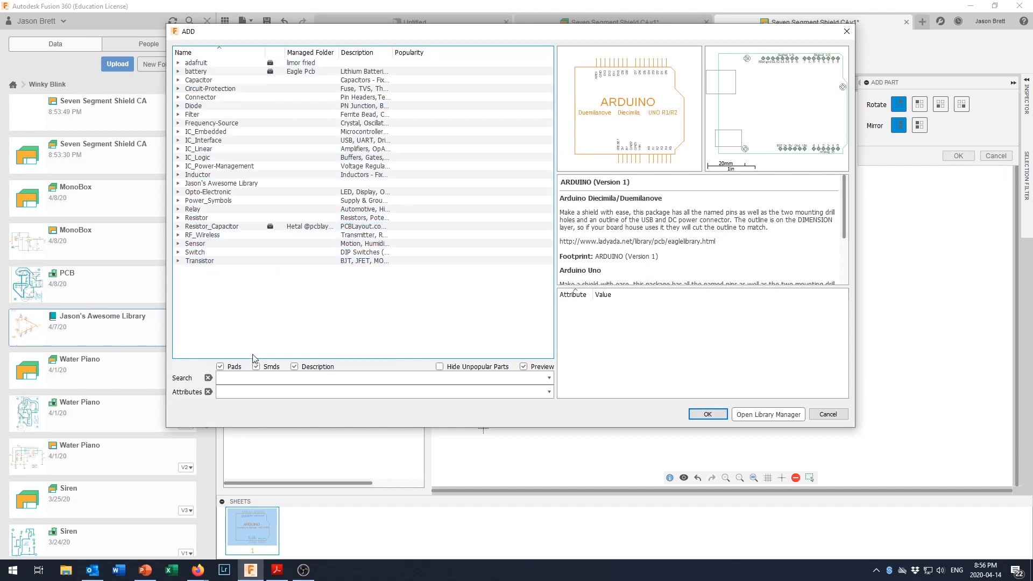
click(229, 379)
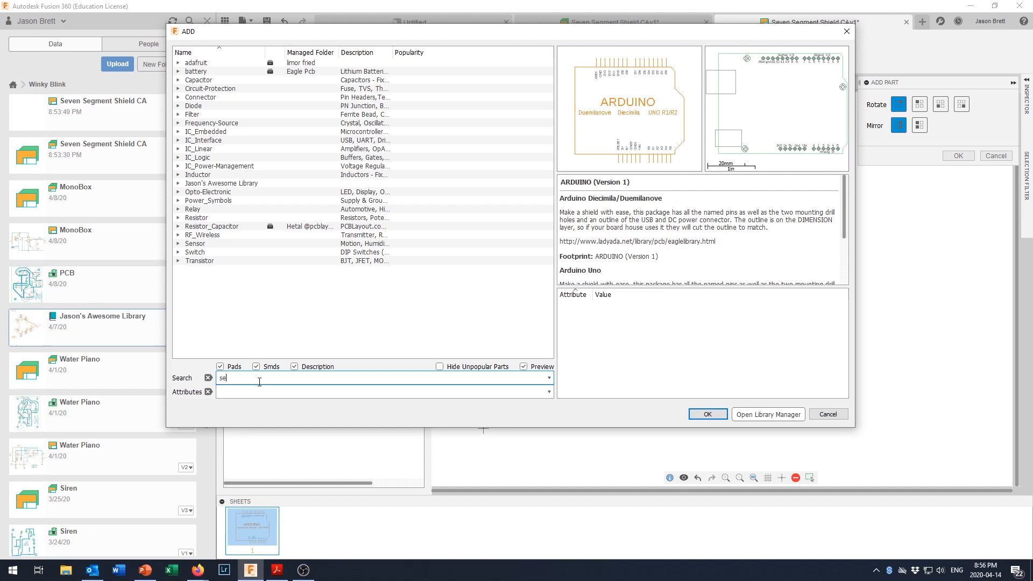
text(en)
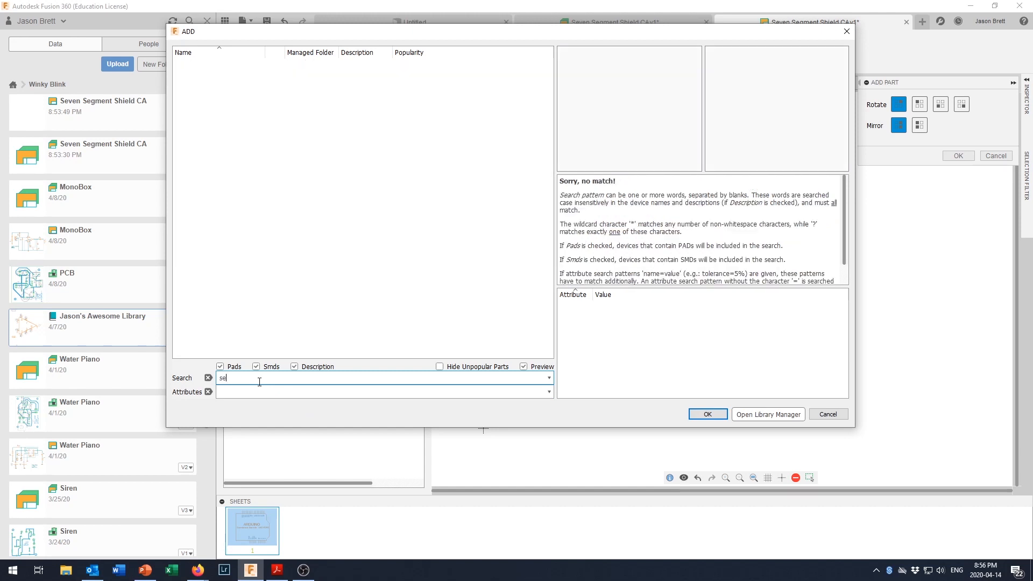
text(egment)
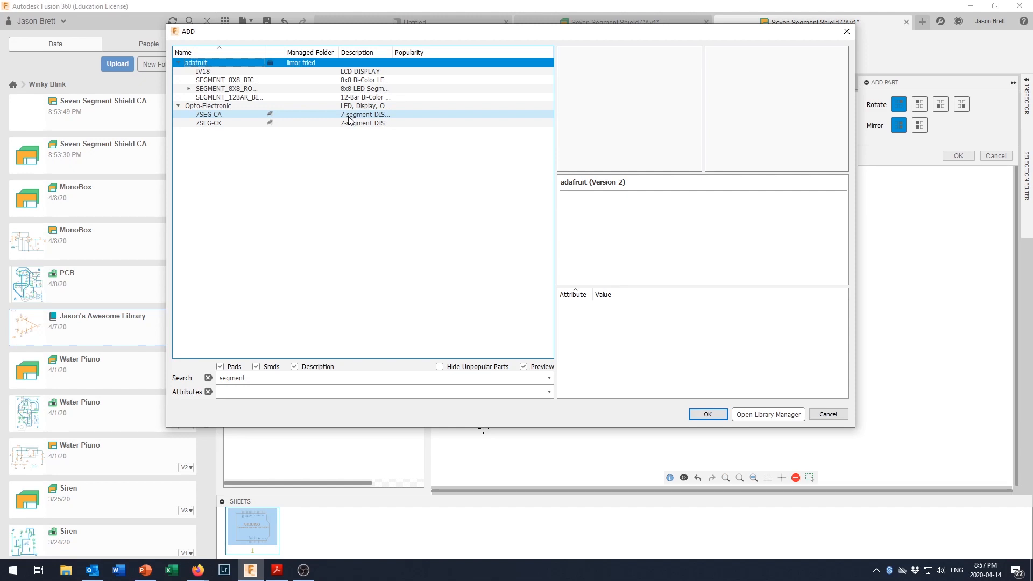
- Place one 7SEG-CA display from the Opto-Electronic library beside the Arduino's D0 end and finish adding it
click(222, 116)
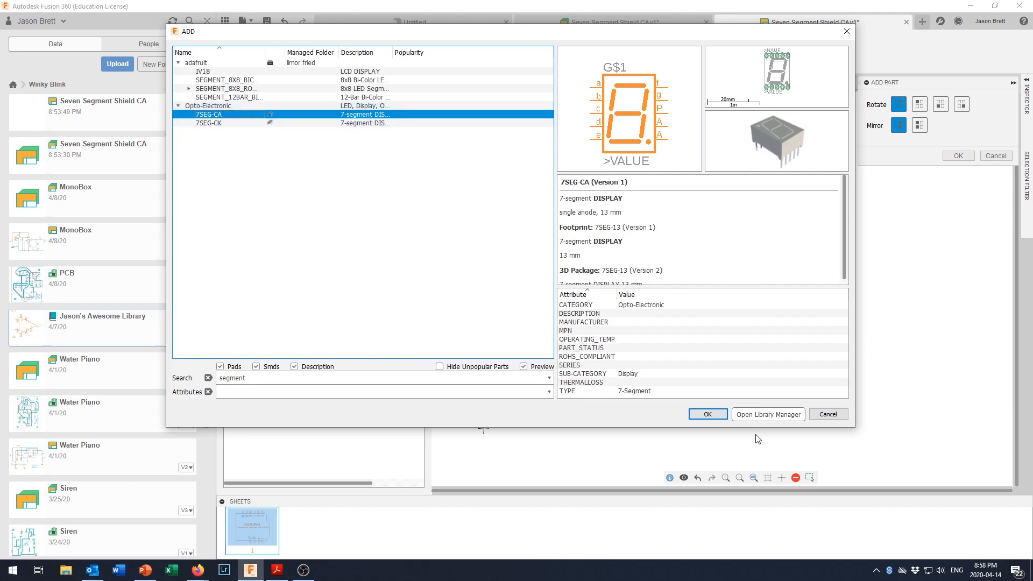
click(708, 414)
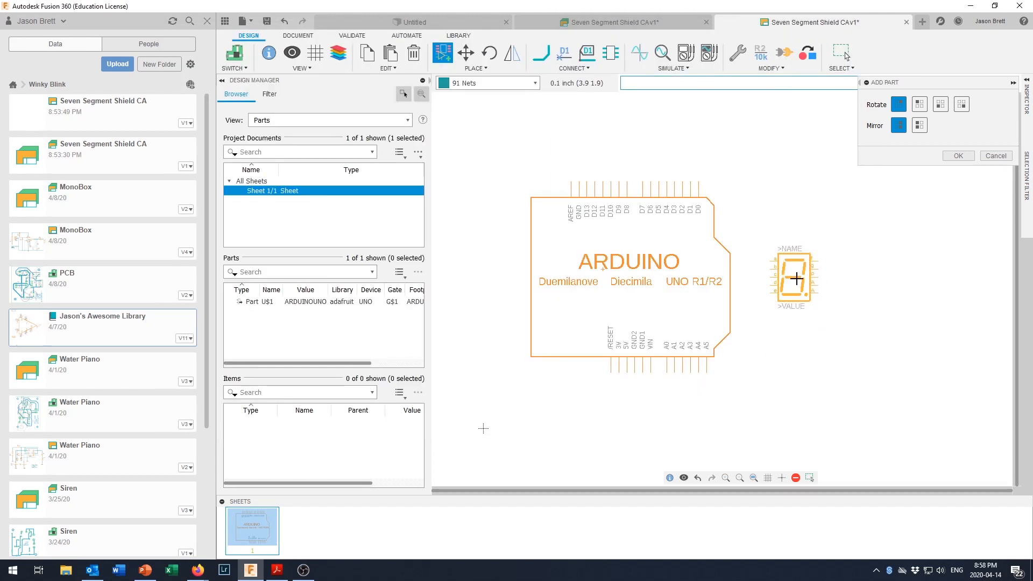
scroll(828, 293, up, 3)
scroll(837, 291, down, 3)
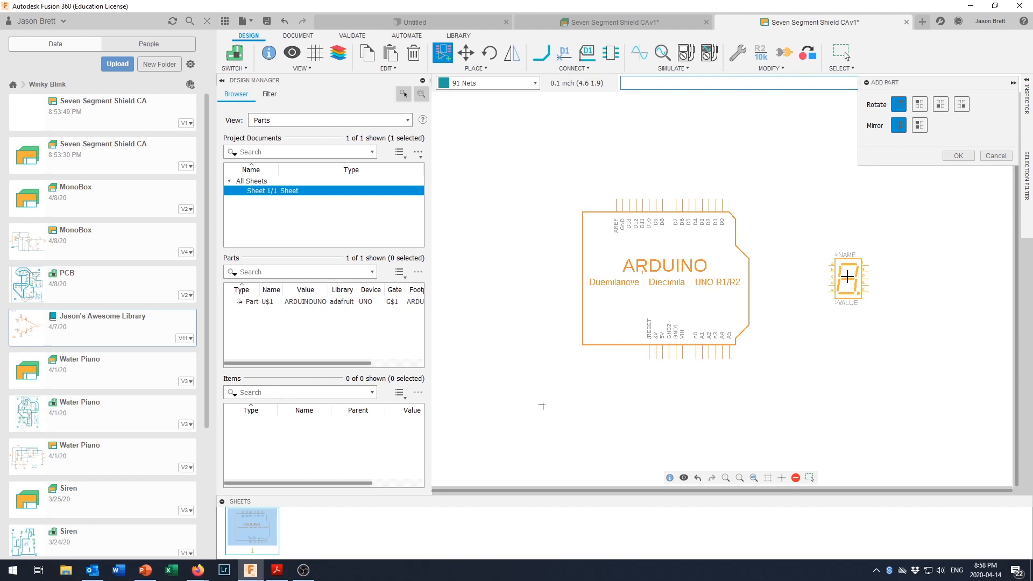
click(849, 278)
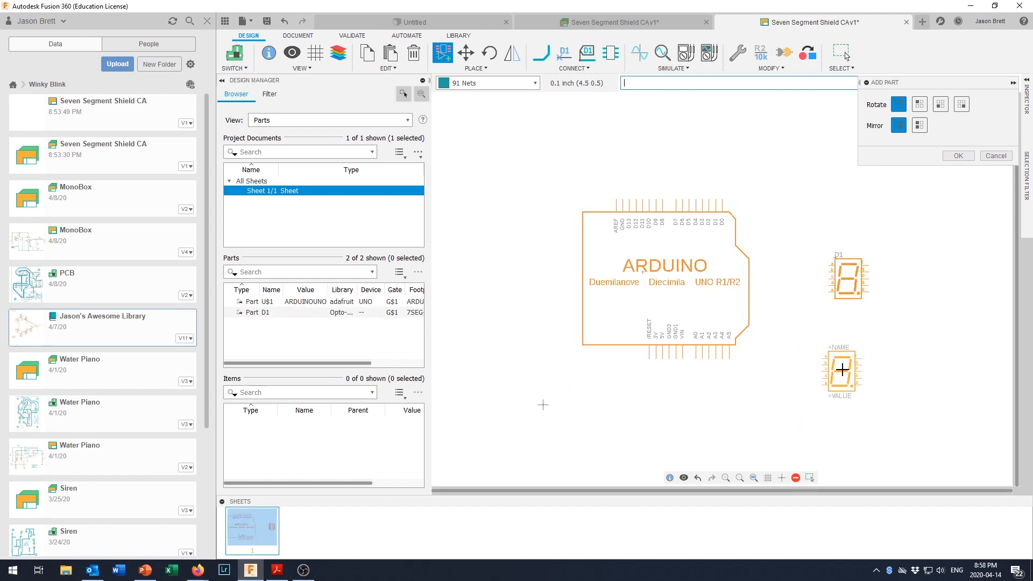
scroll(843, 370, up, 1)
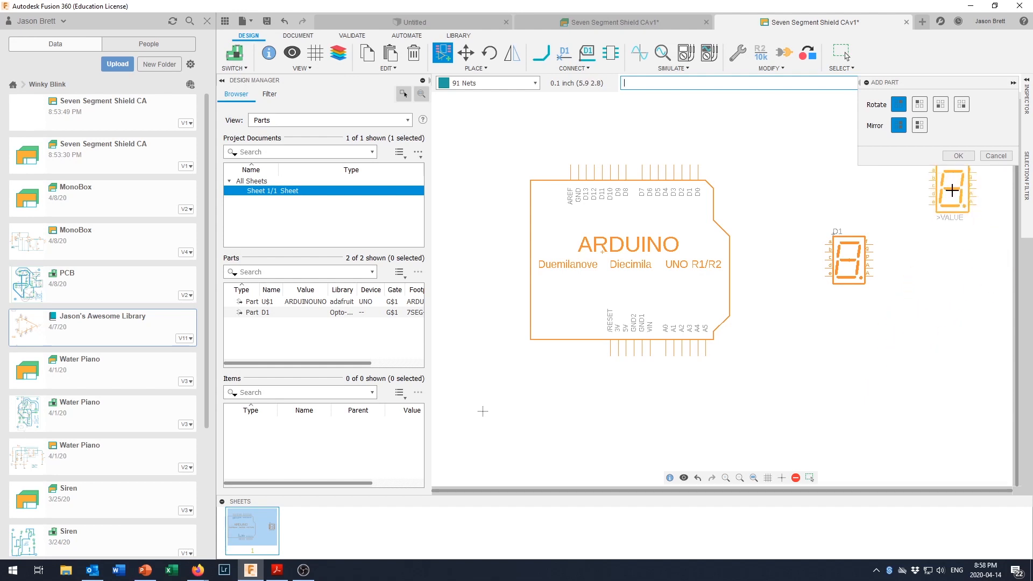
click(960, 156)
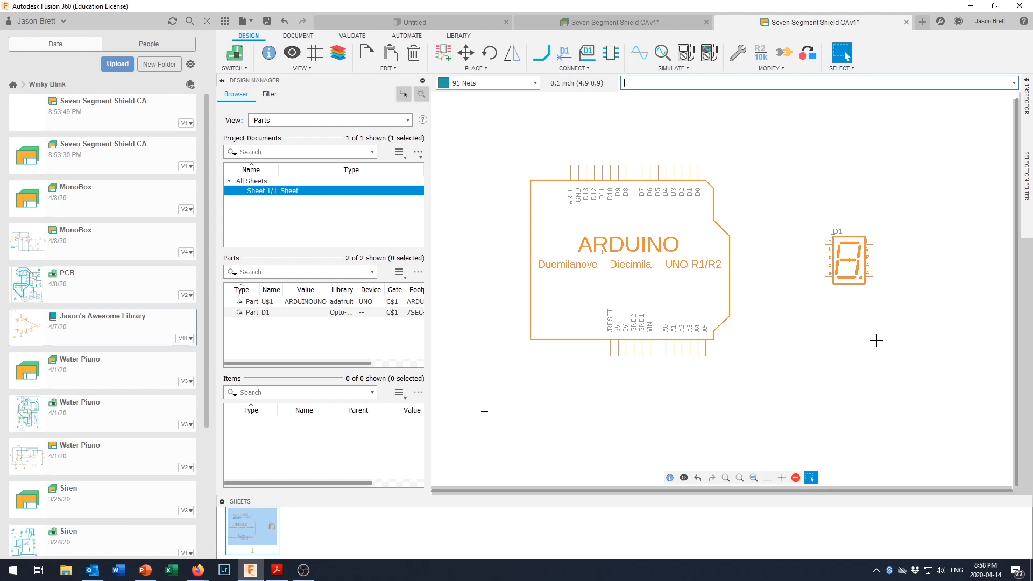
- Reopen the part selection and search the part libraries for "resist*"
click(443, 53)
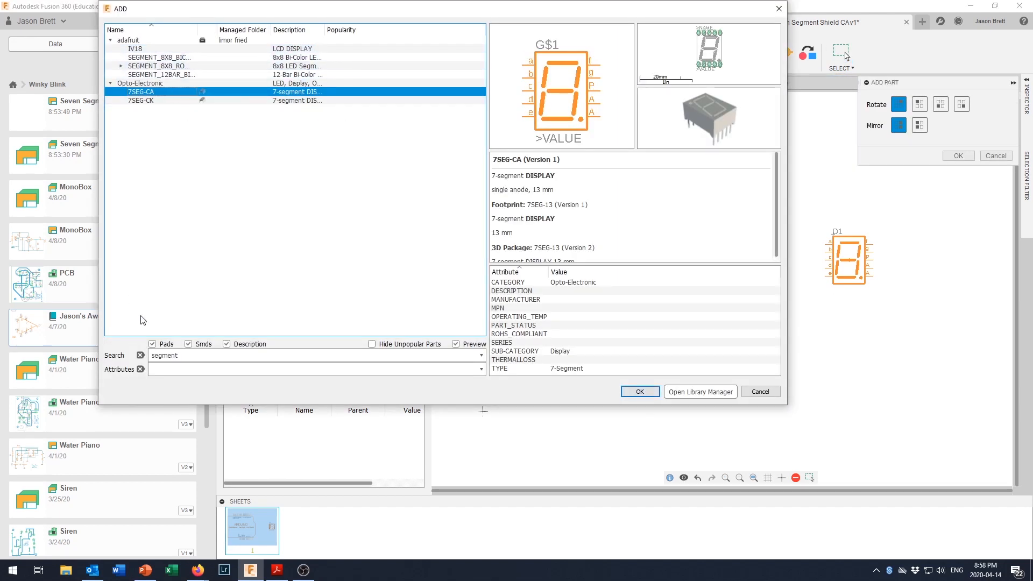
drag(186, 357, 95, 368)
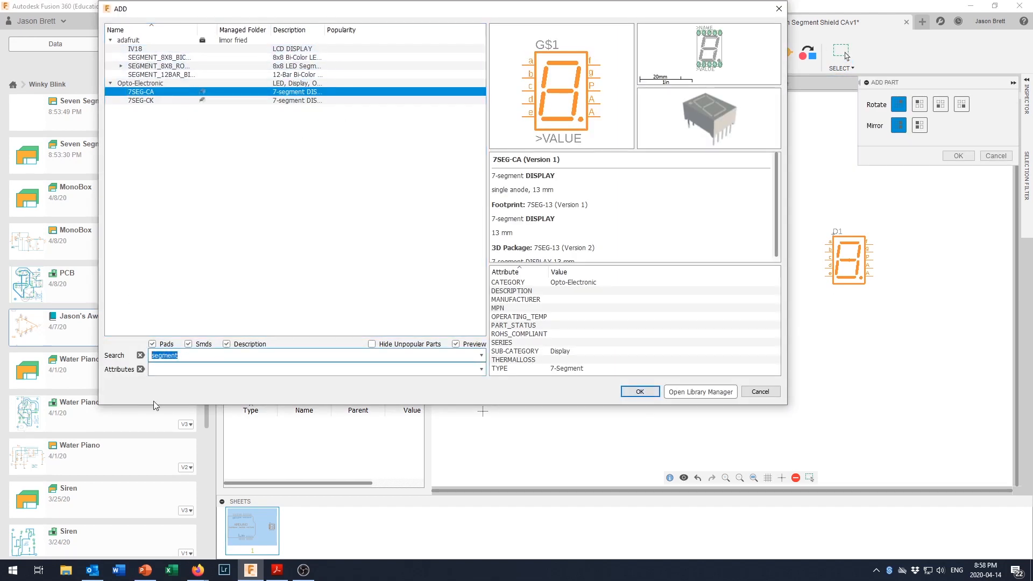
text(resist*)
key(Return)
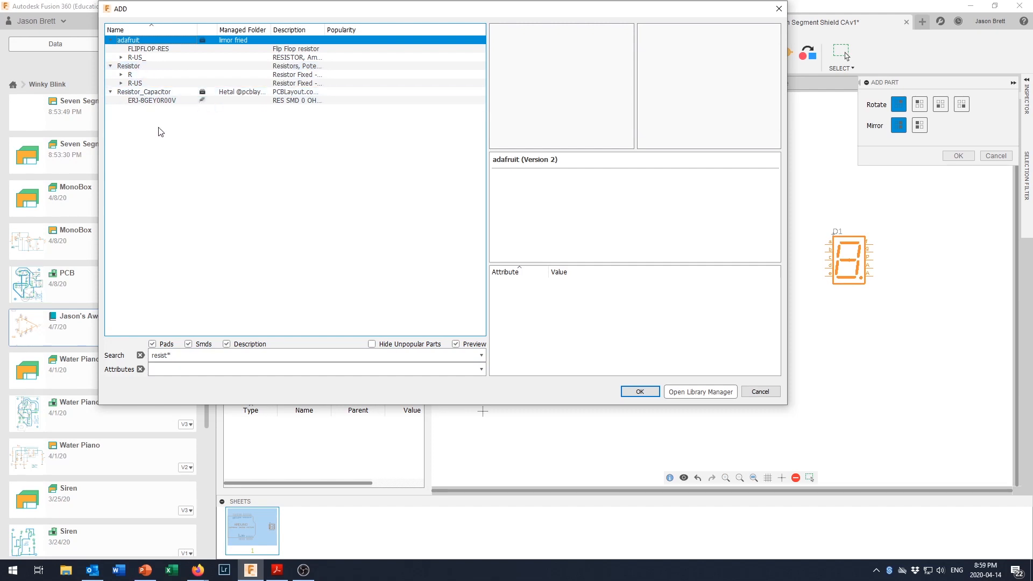
- Expand the R-US resistors in the Resistor and adafruit libraries and compare adafruit's 0411/12, 0309/12 and 0207/12 footprint previews
click(120, 84)
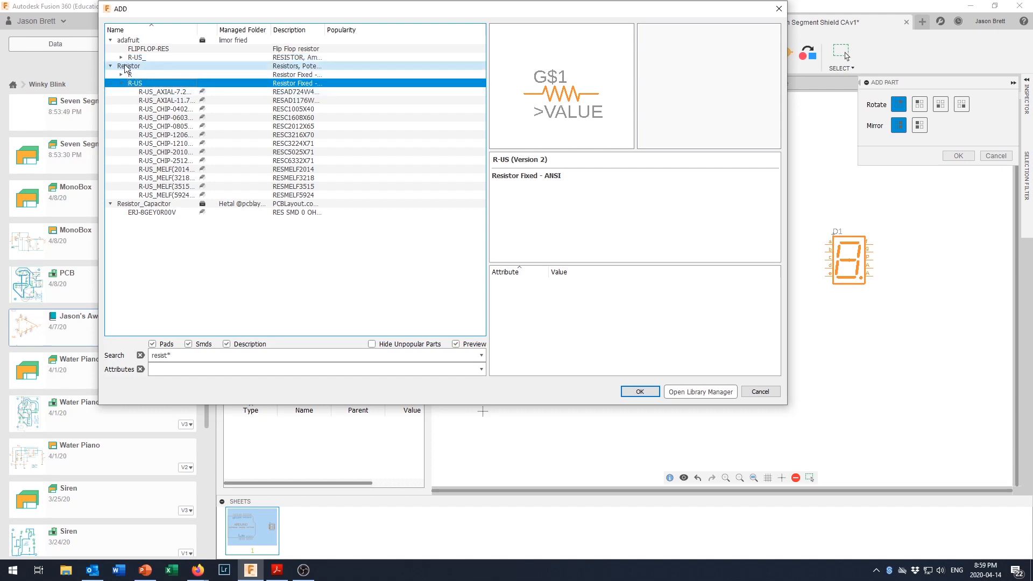
click(119, 57)
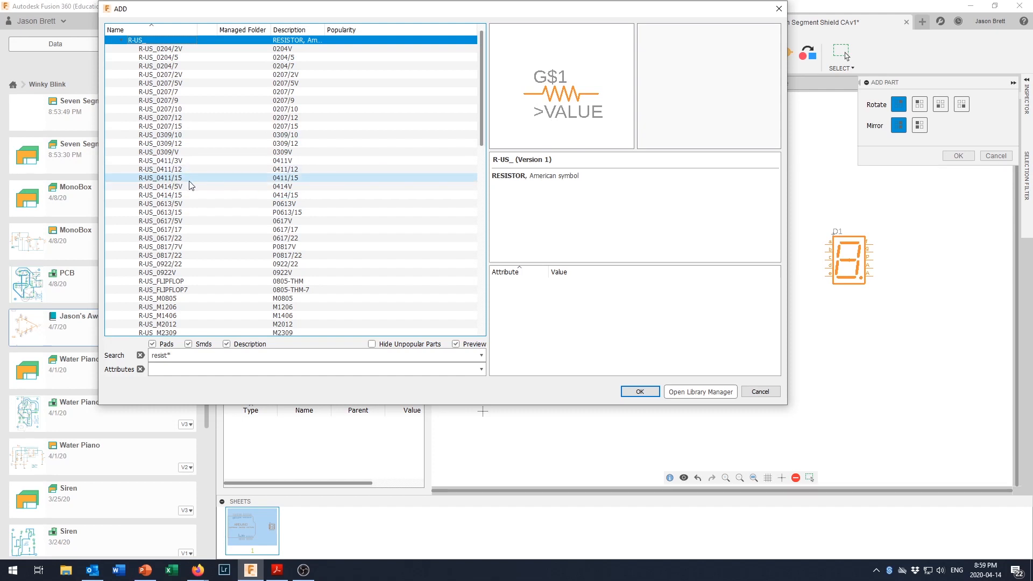
click(174, 169)
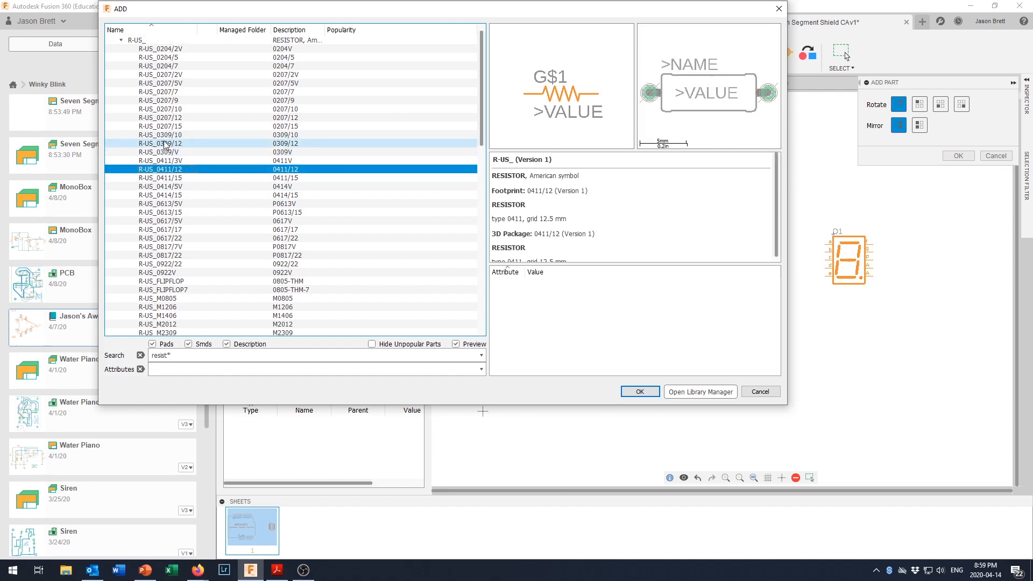
click(170, 146)
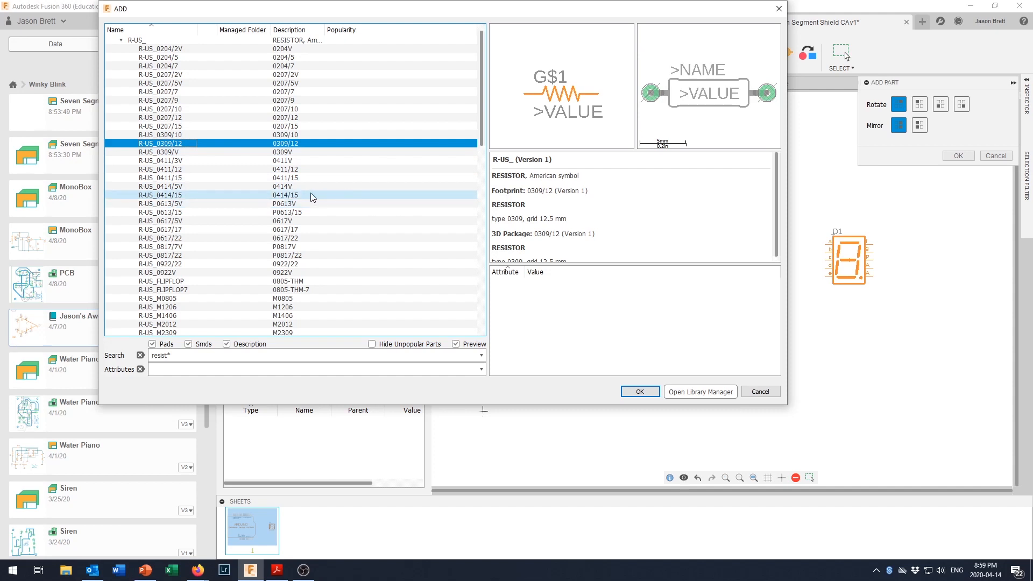
click(172, 118)
key(Up)
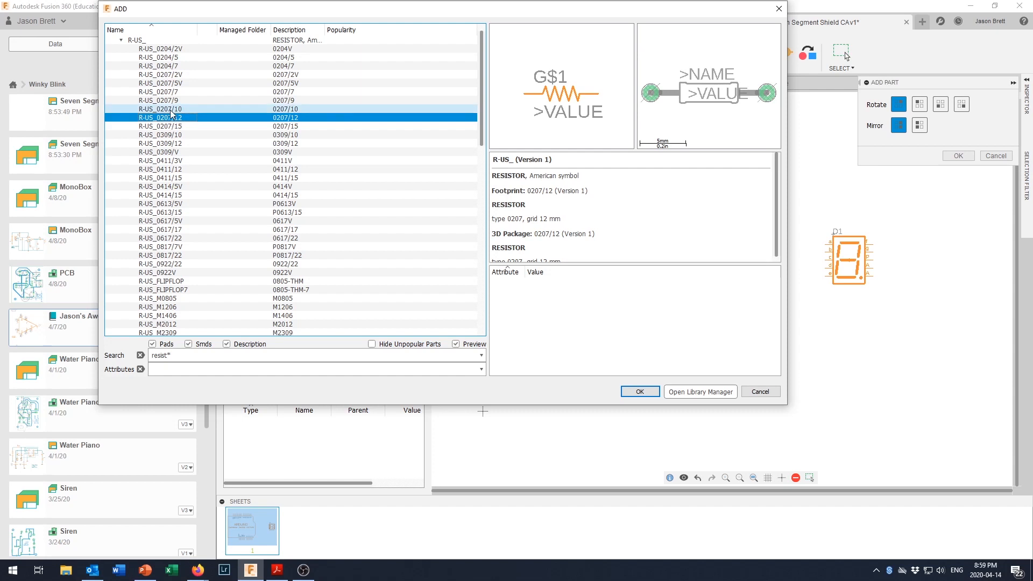
- Place one R-US_0309/12 resistor from the adafruit library between the Arduino and the display, slightly above the display, and stop adding parts
key(Down)
key(Down)
key(Down)
key(Down)
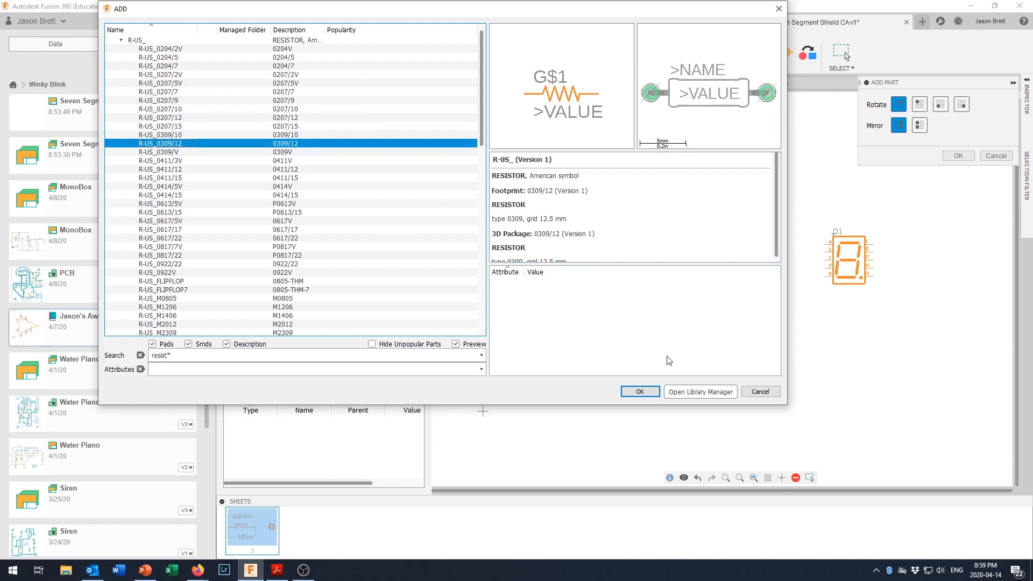
click(639, 392)
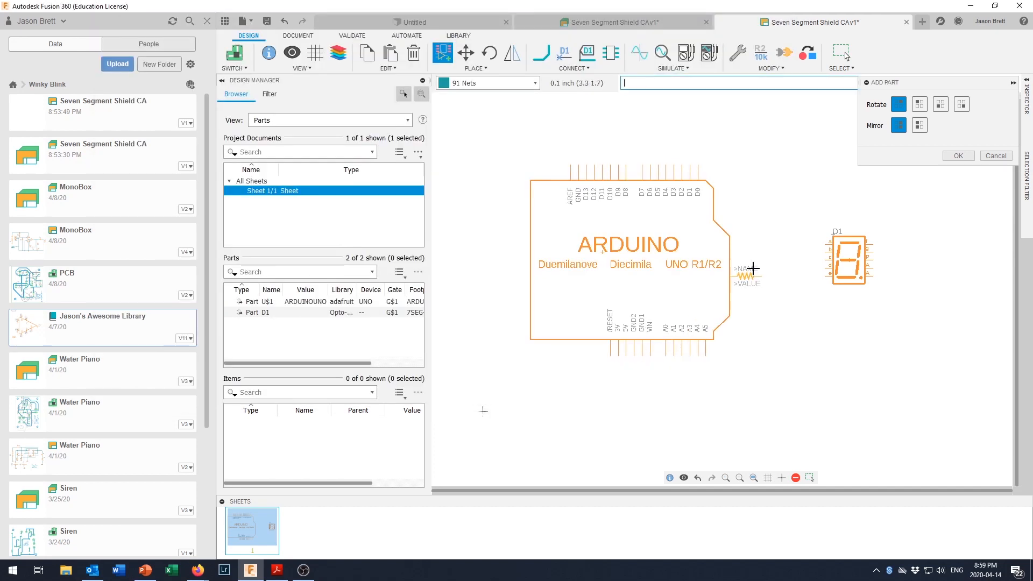
scroll(817, 265, up, 3)
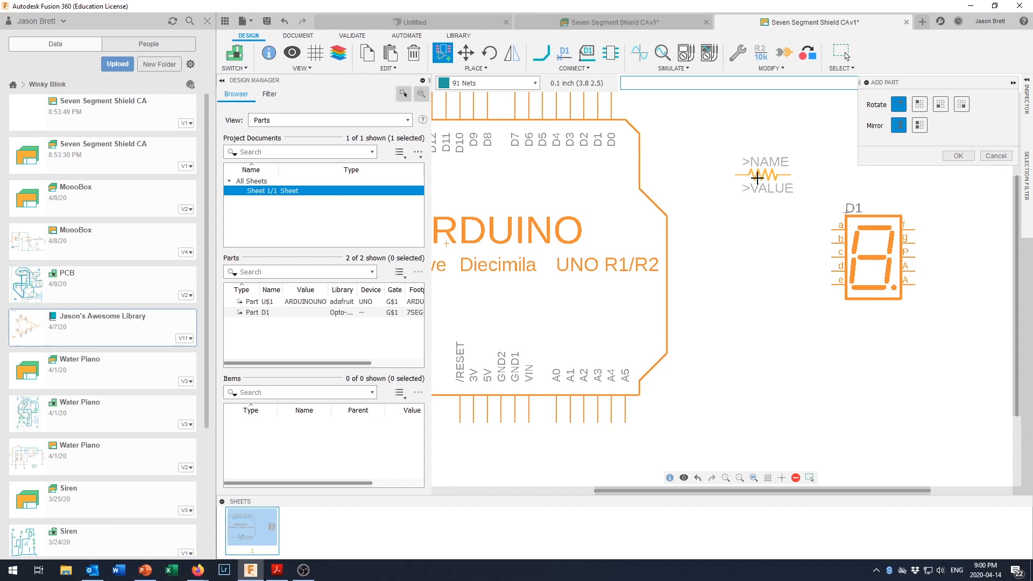
click(757, 176)
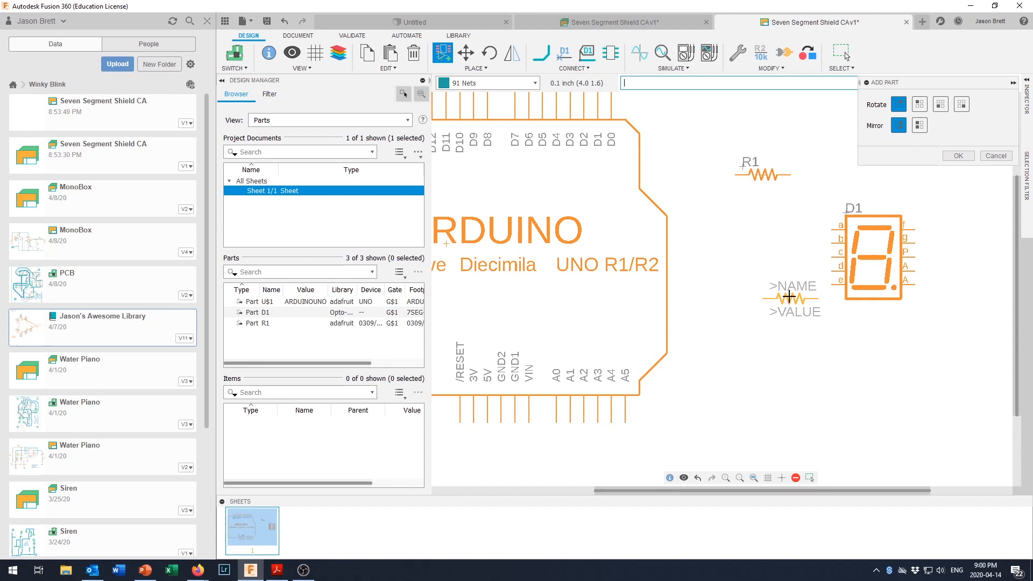
key(Escape)
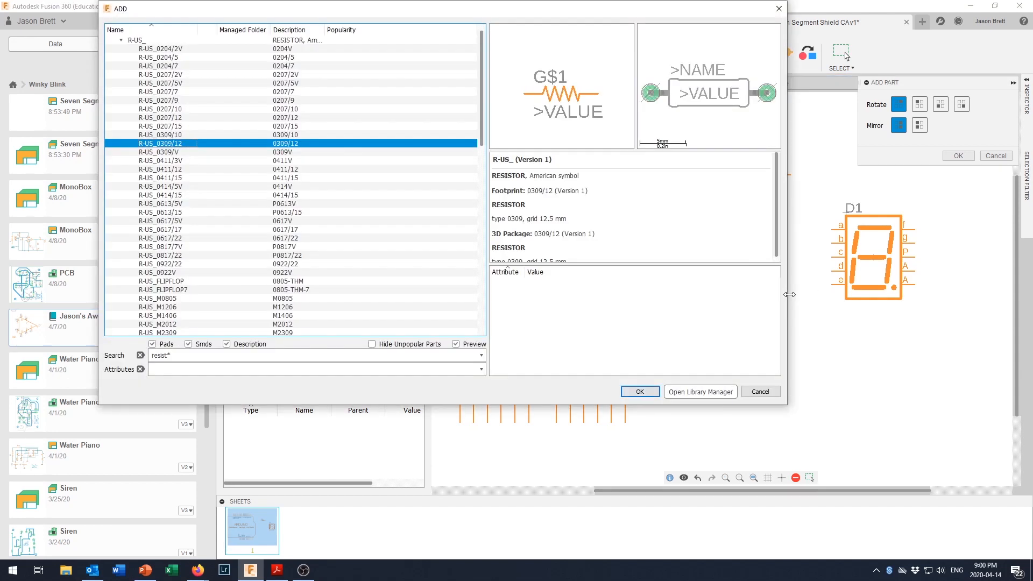
click(640, 391)
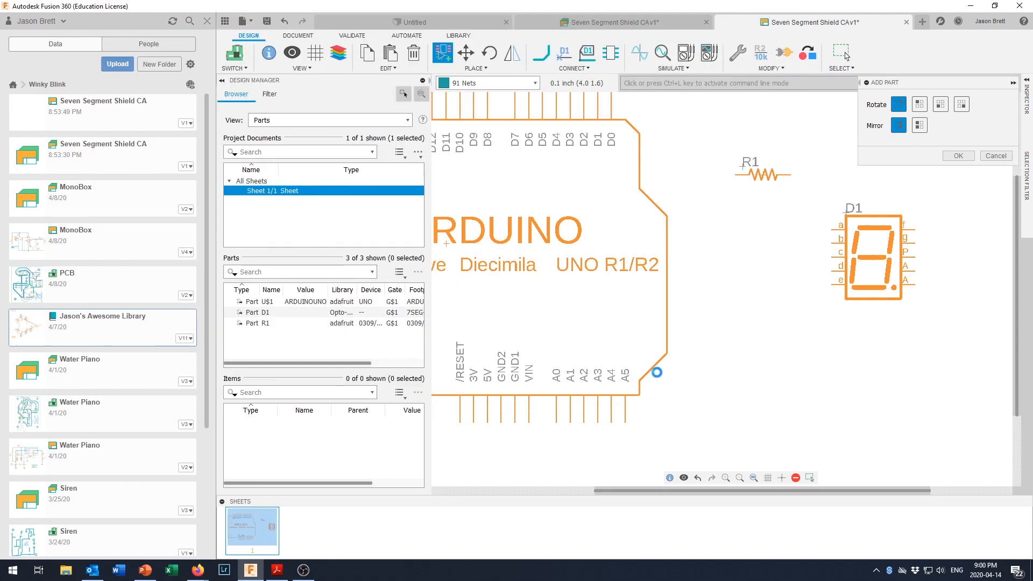
key(Escape)
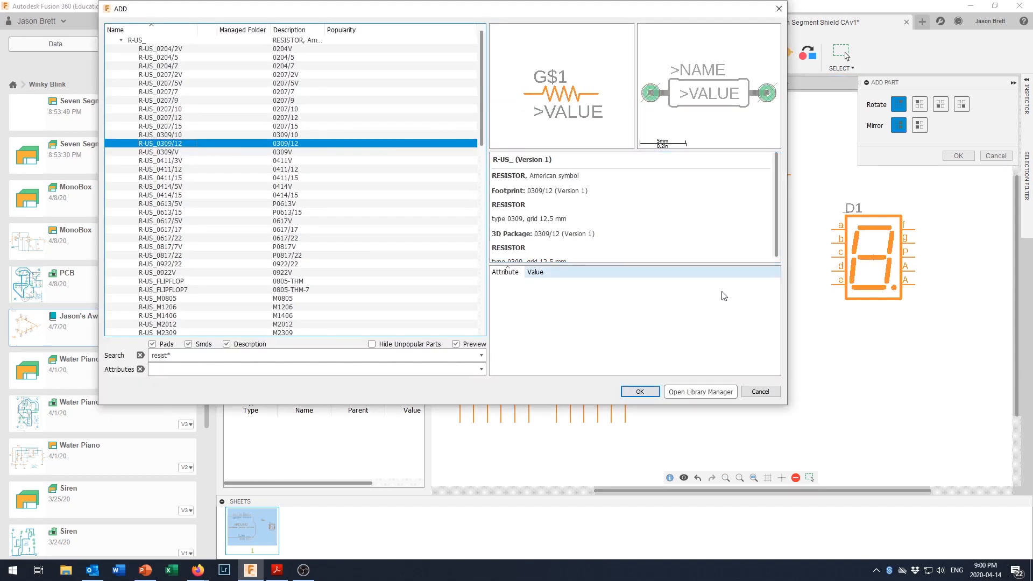
click(750, 391)
key(Escape)
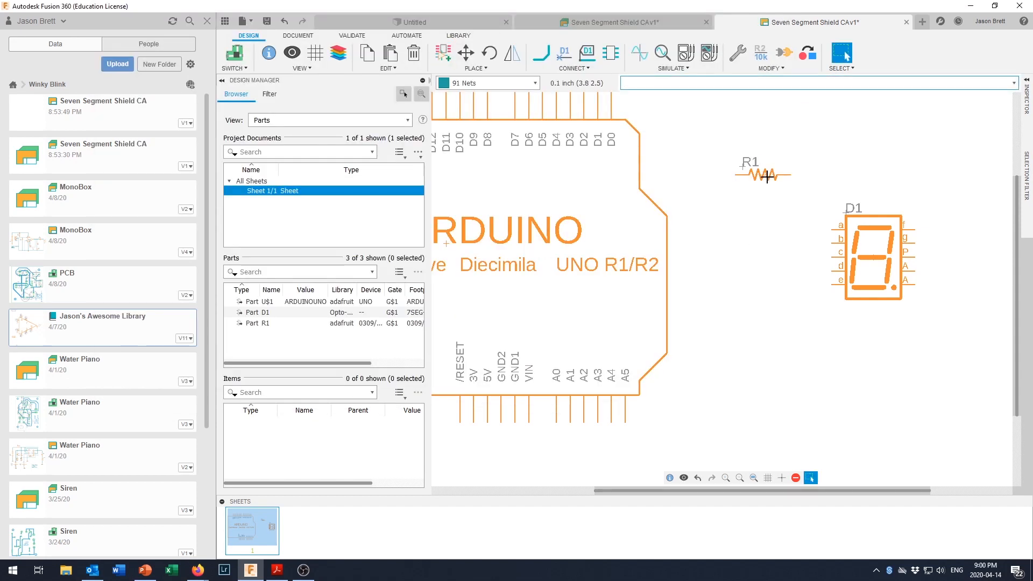
- Set the value of resistor R1 to 100R
right_click(766, 177)
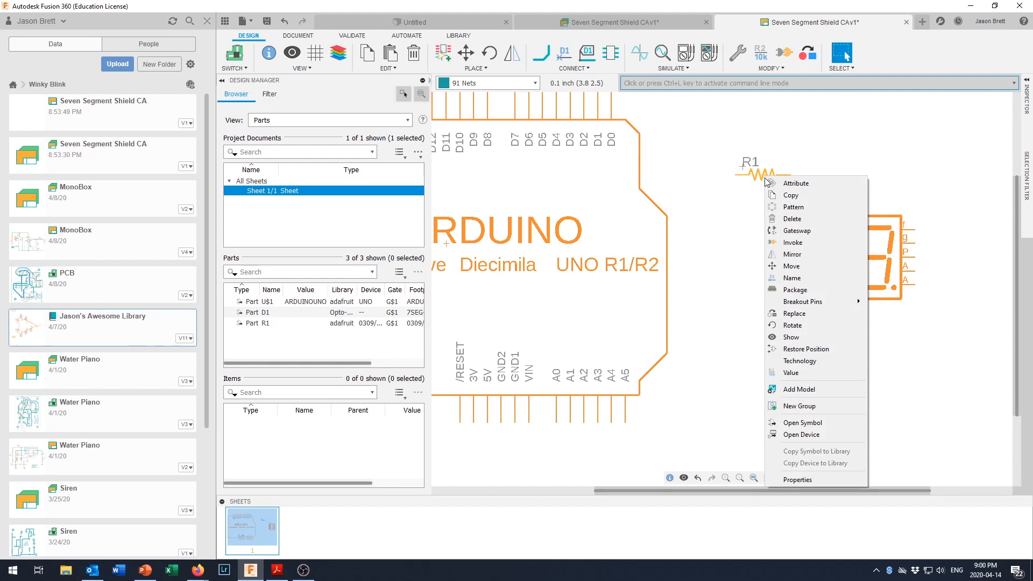
click(796, 373)
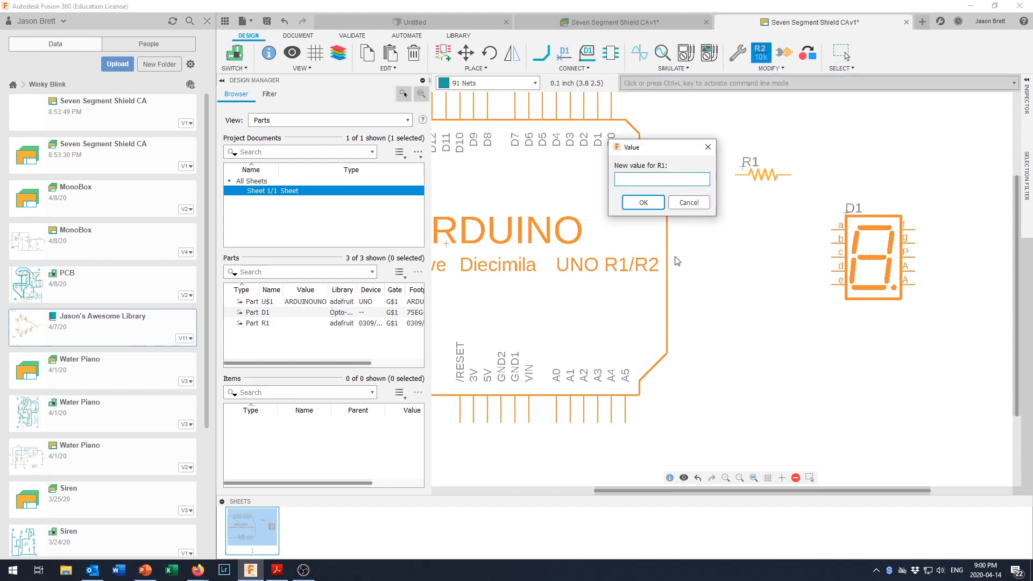
text(100R)
click(644, 204)
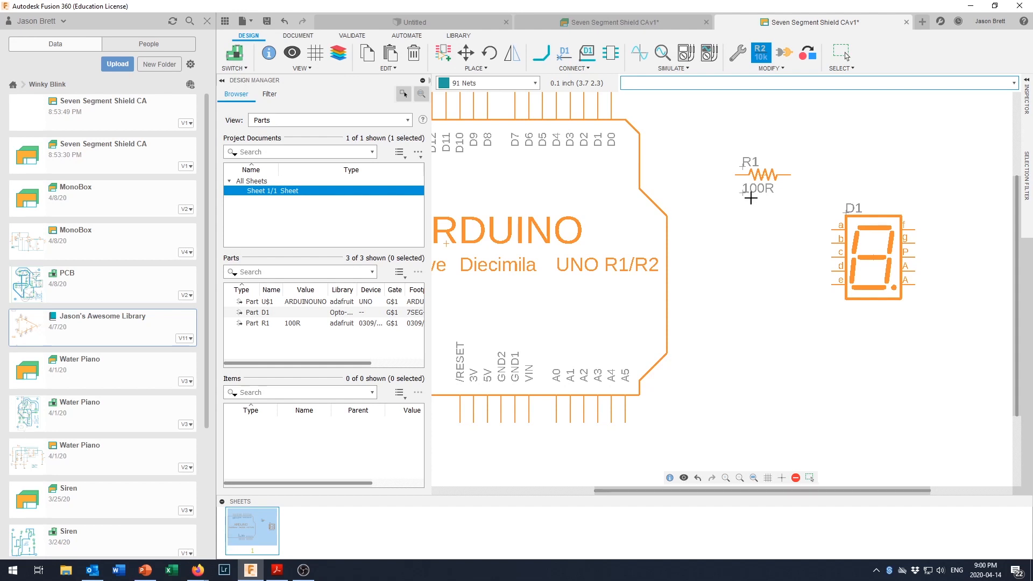
key(Escape)
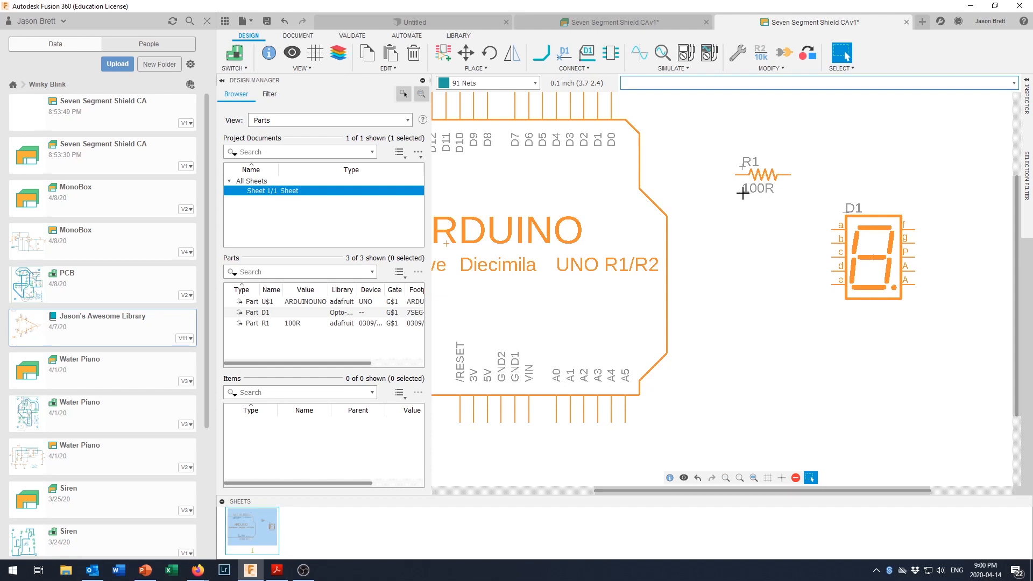
- Move R1's 100R value label above the resistor, just after its name label
key(m)
click(742, 193)
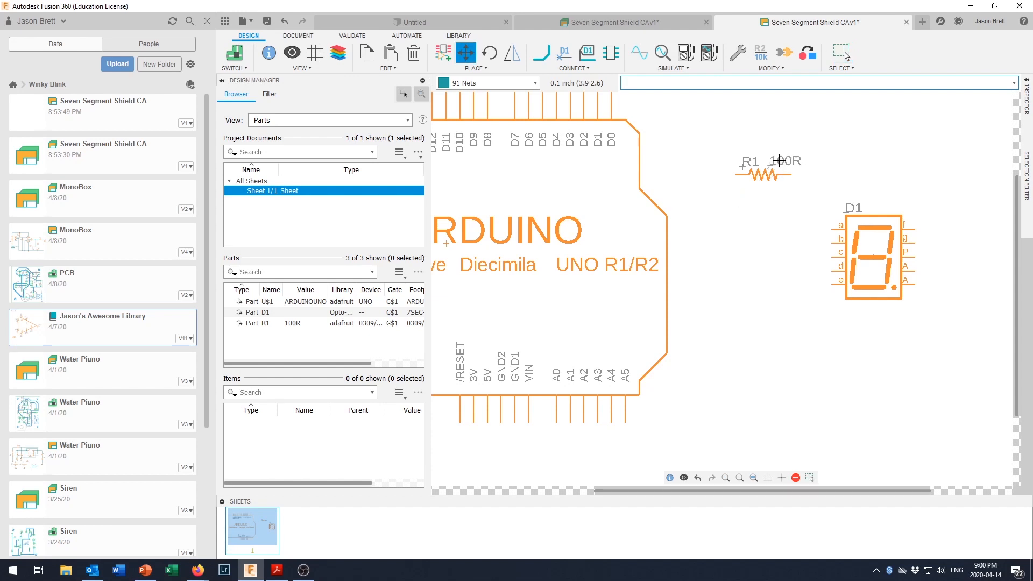
click(778, 160)
key(Escape)
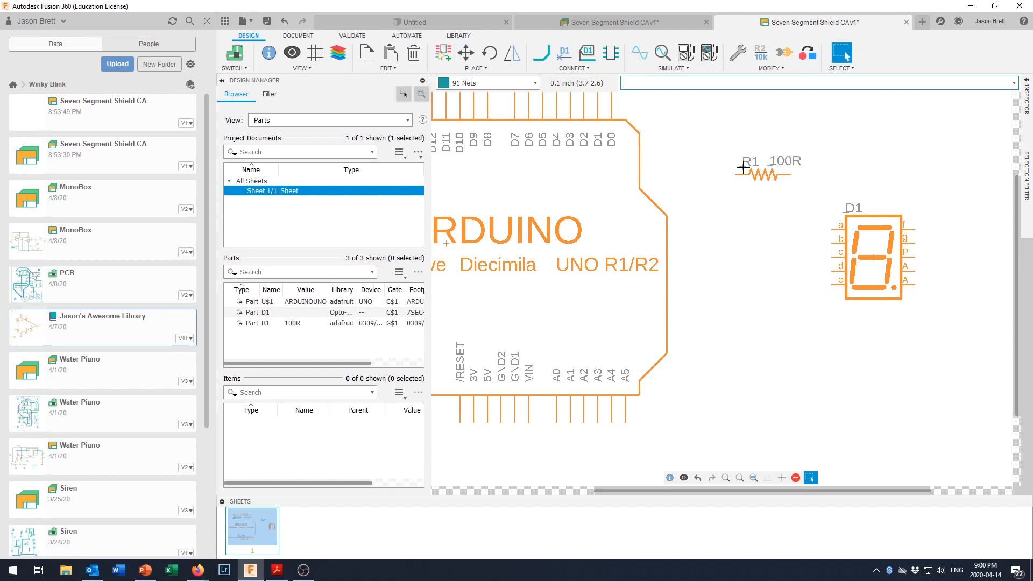
key(m)
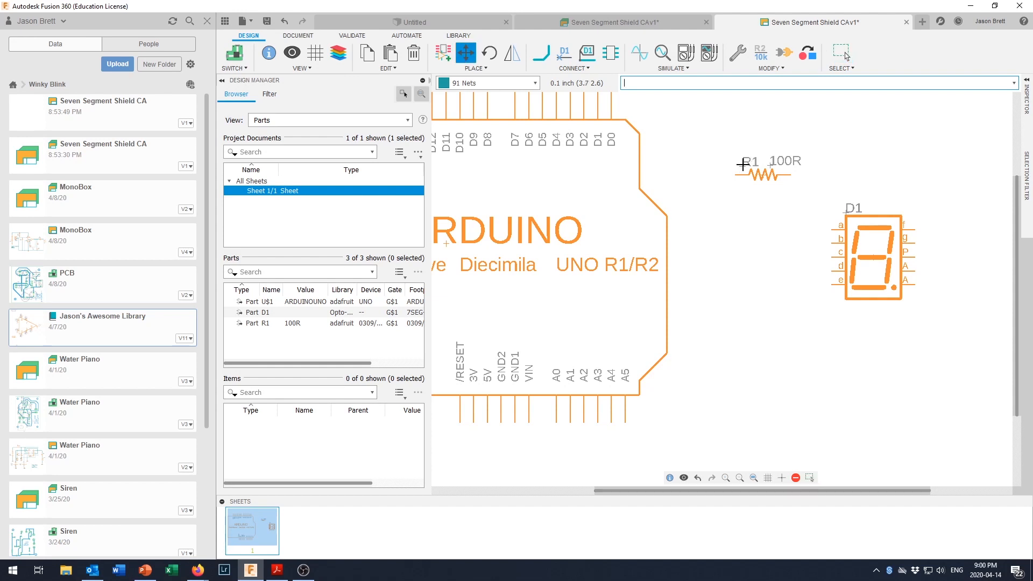
key(Escape)
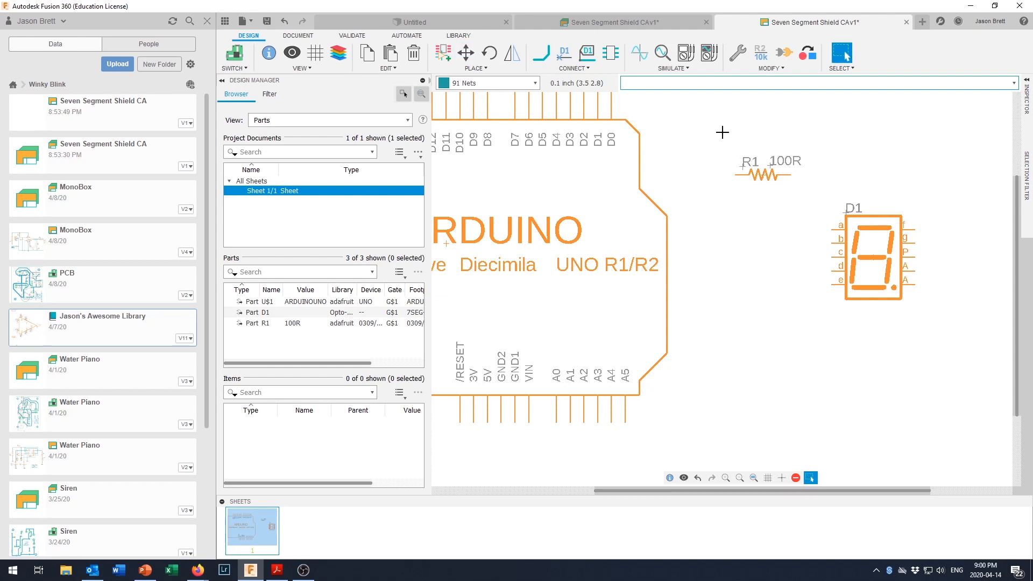
- Copy resistor R1 and place four copies in an evenly spaced column directly below it
right_click(760, 176)
click(783, 199)
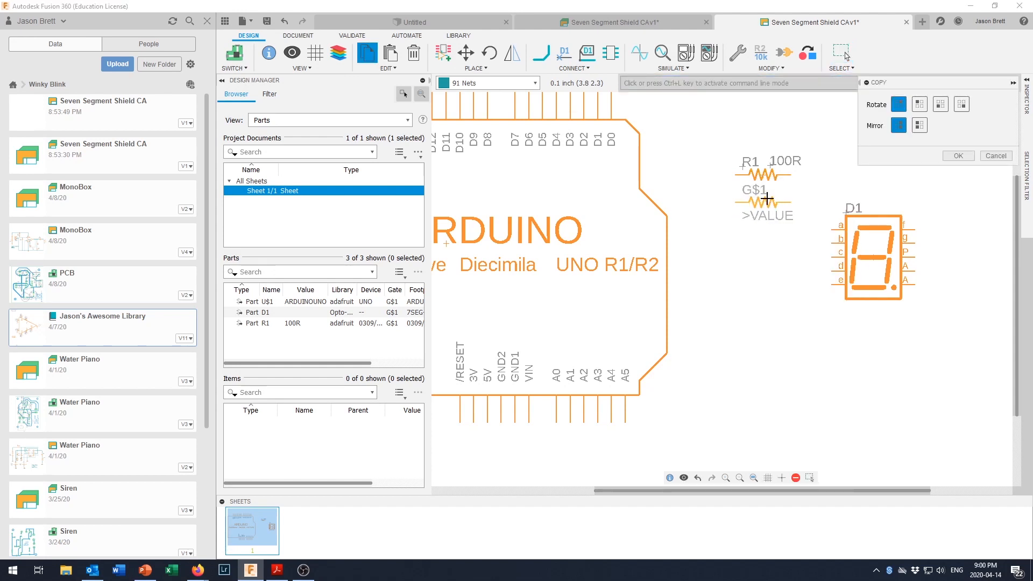
click(766, 199)
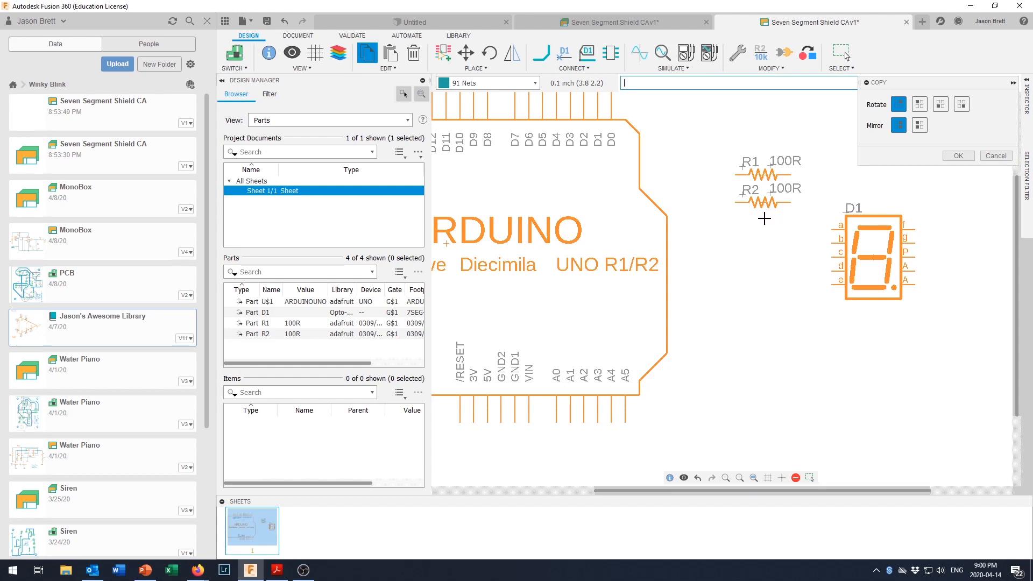
key(ctrl+v)
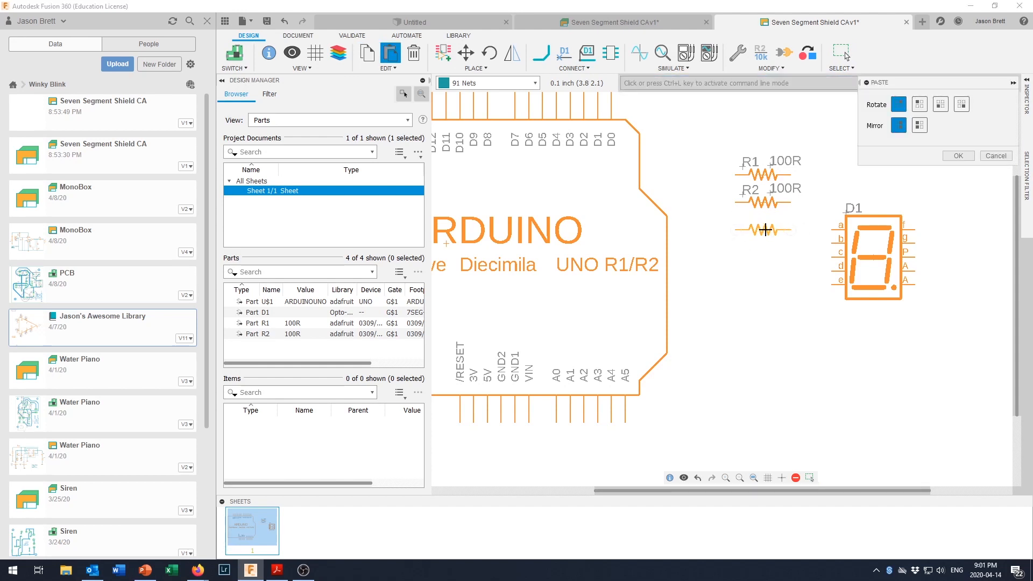
click(764, 230)
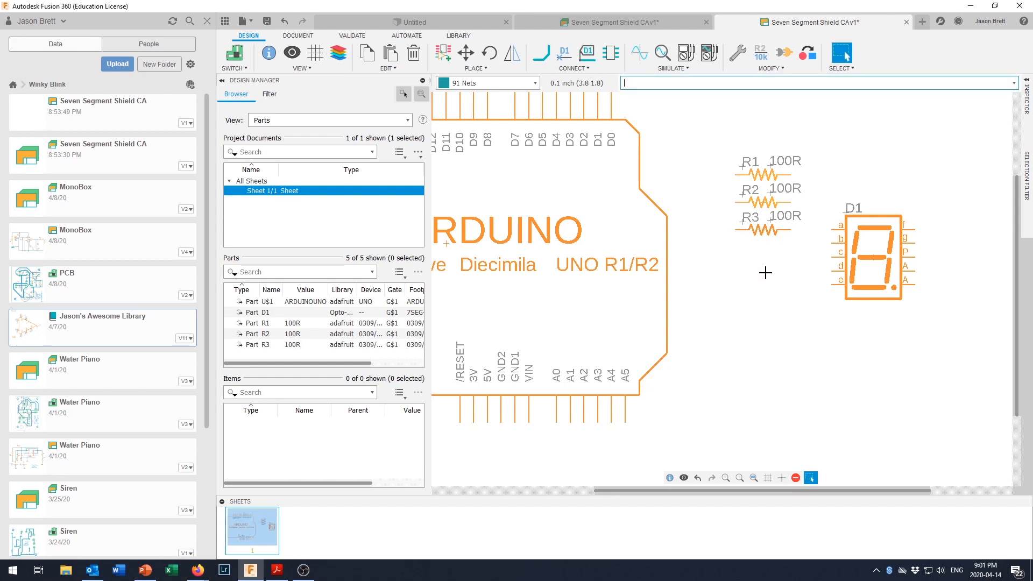
key(ctrl+v)
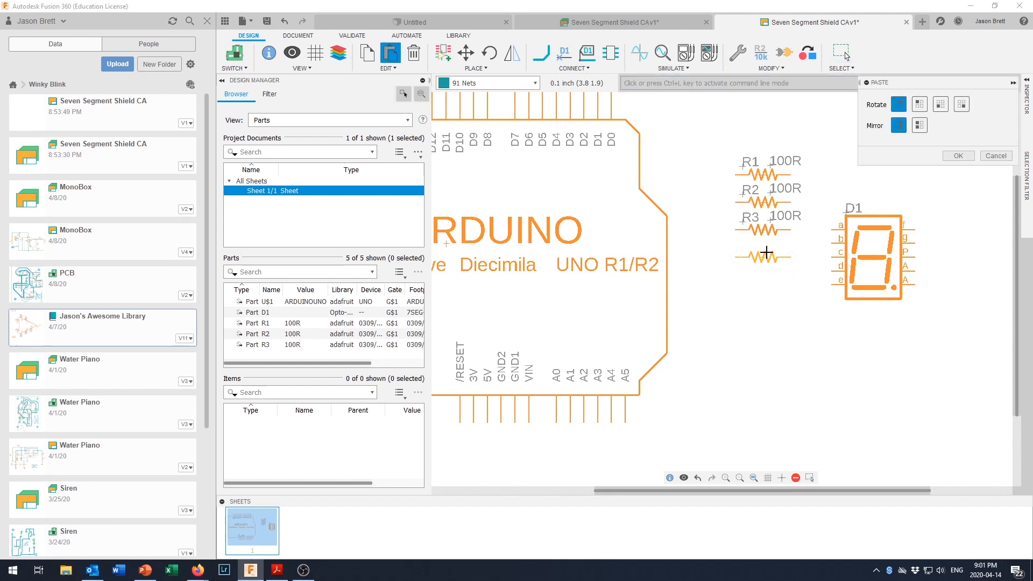
click(765, 251)
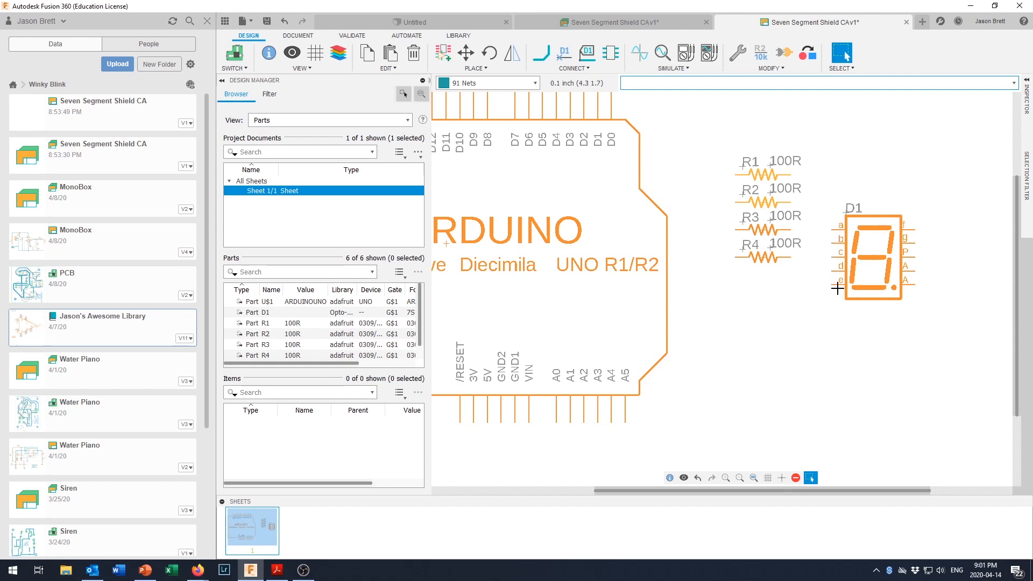
key(ctrl+v)
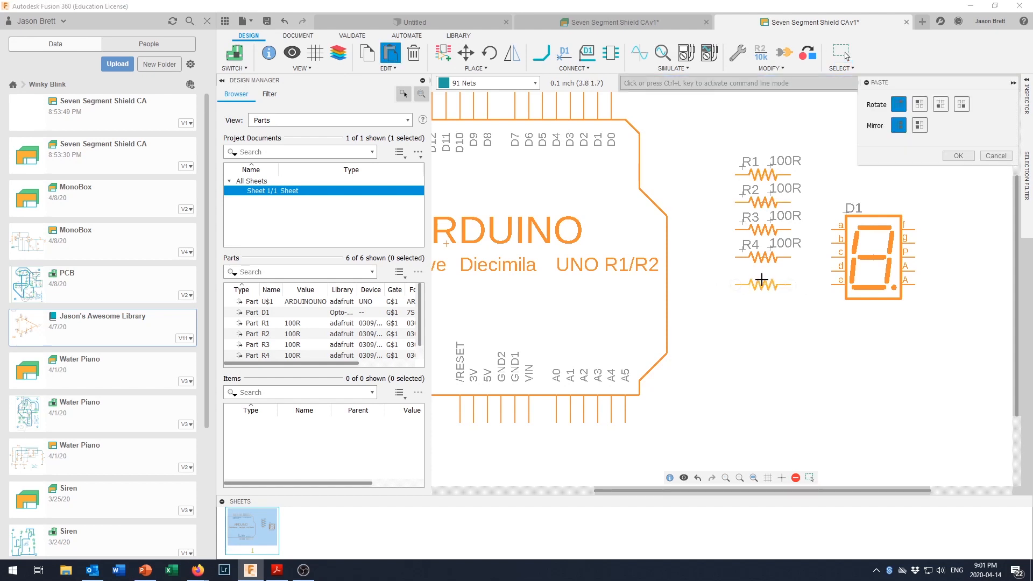
click(765, 285)
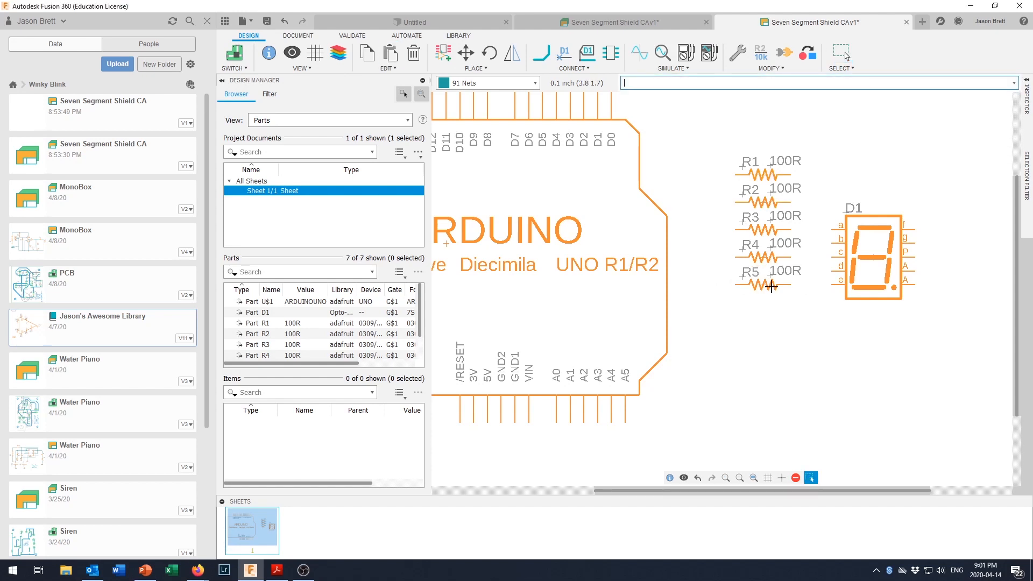
- Paste three more copies of the 100R resistor in a column beside the display's f, g and P pins
scroll(880, 330, down, 2)
scroll(880, 330, up, 2)
scroll(880, 330, down, 2)
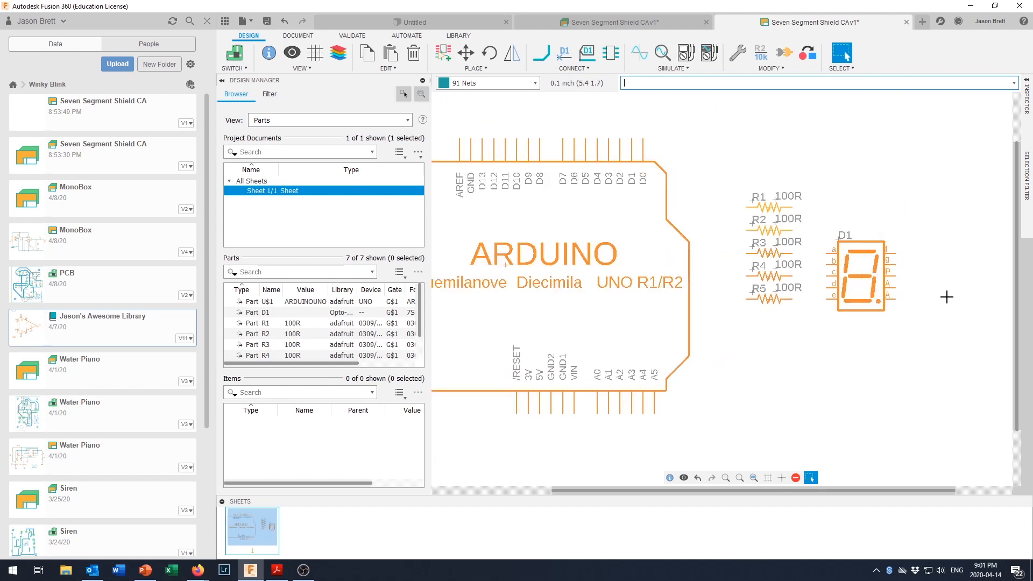
scroll(943, 296, up, 2)
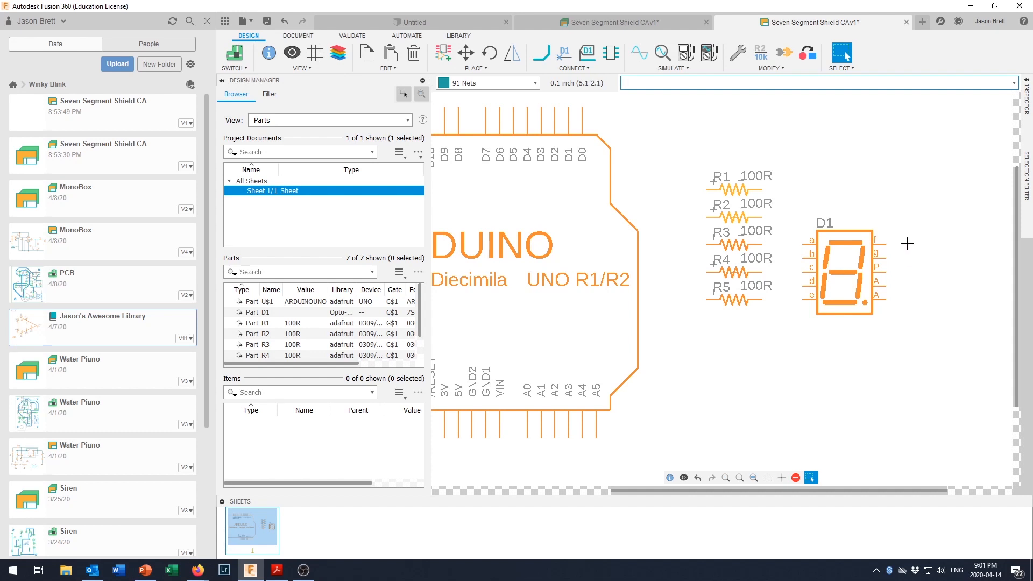
key(ctrl+v)
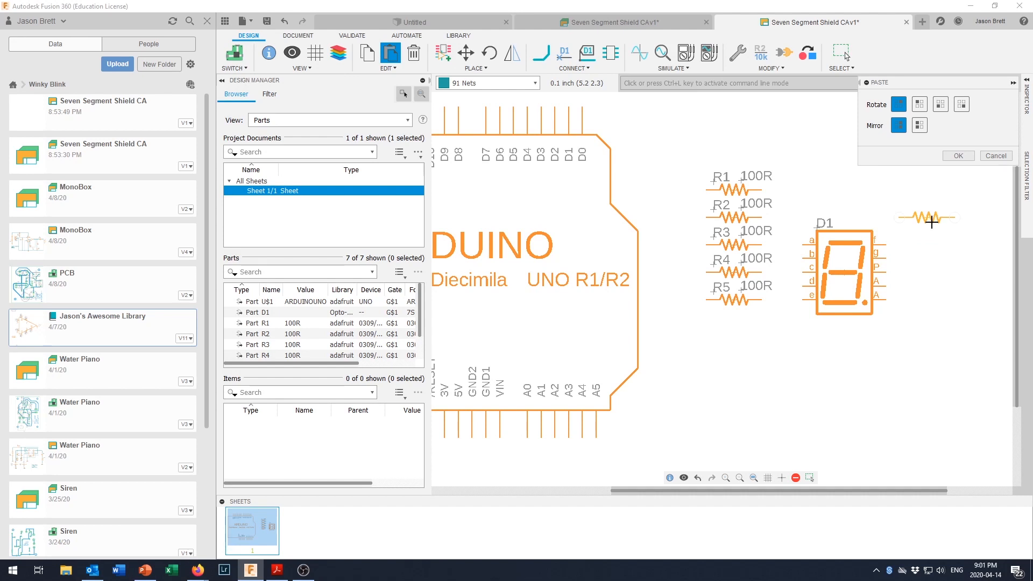
click(931, 222)
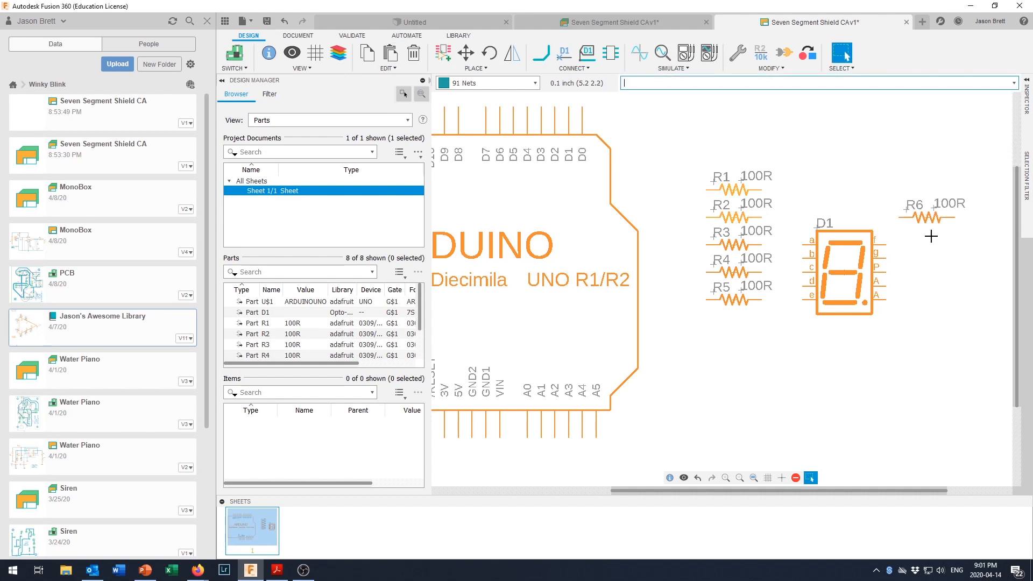
click(933, 247)
key(Escape)
key(ctrl+v)
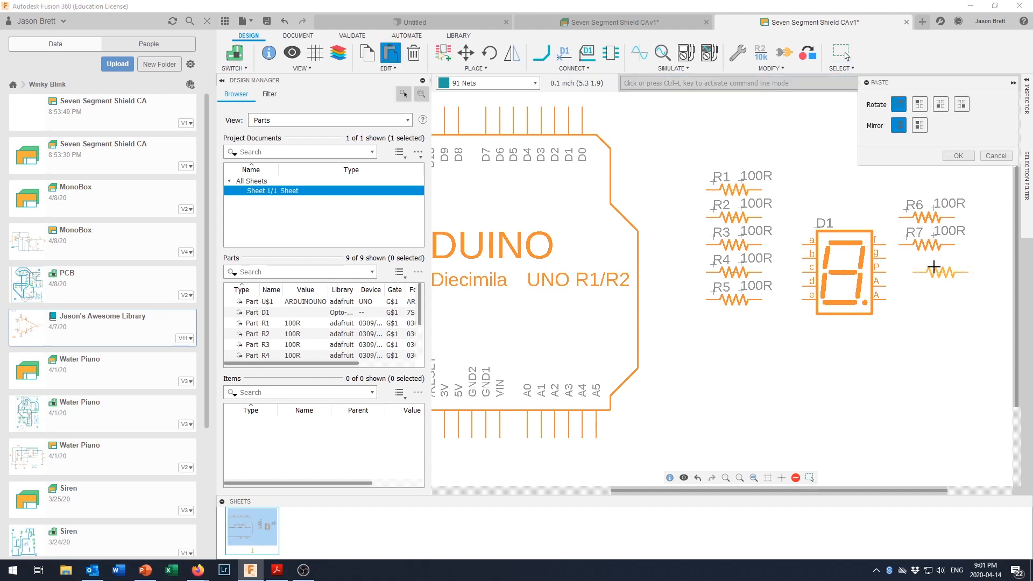
click(930, 267)
key(Escape)
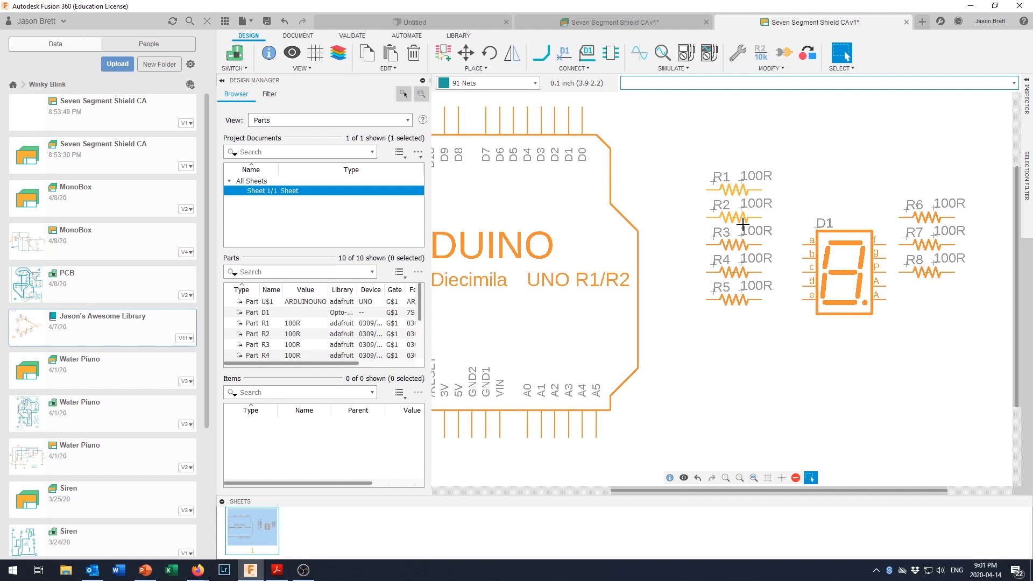
- Draw nets connecting resistors R5, R4, R3, R2 and R1 to display pins e, d, c, b and a respectively
scroll(652, 307, up, 1)
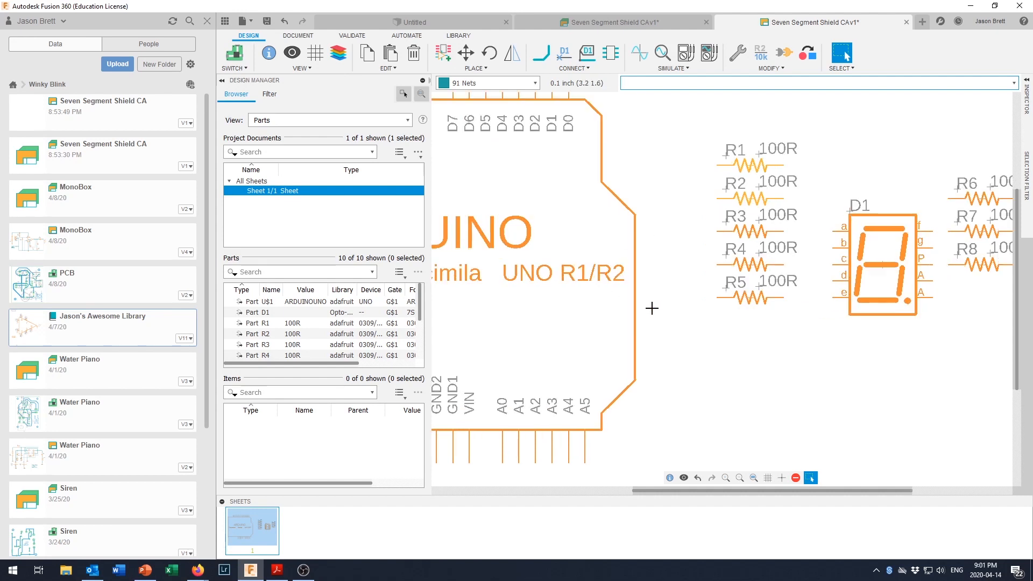
scroll(833, 280, up, 1)
scroll(853, 281, down, 4)
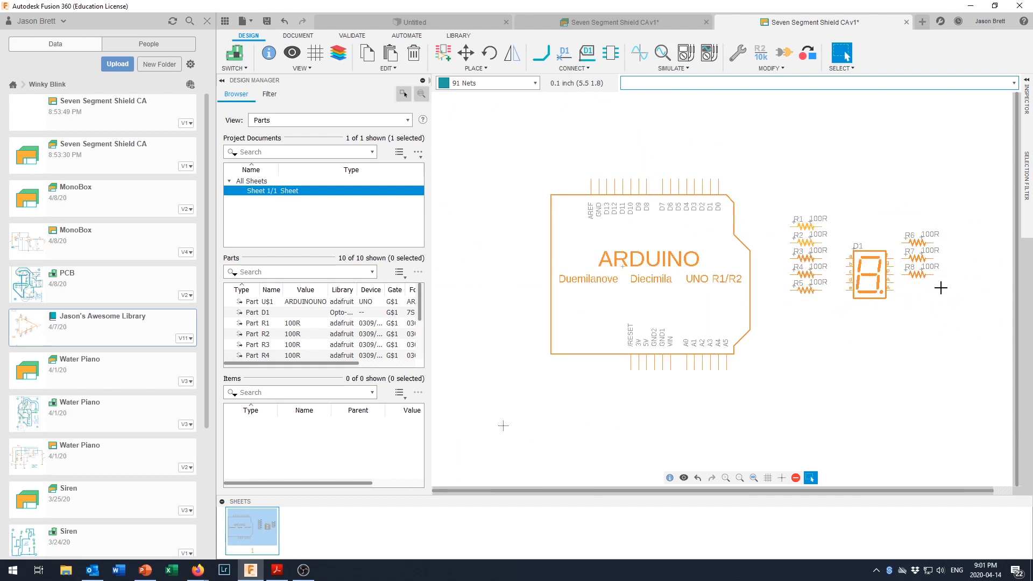
scroll(954, 293, up, 2)
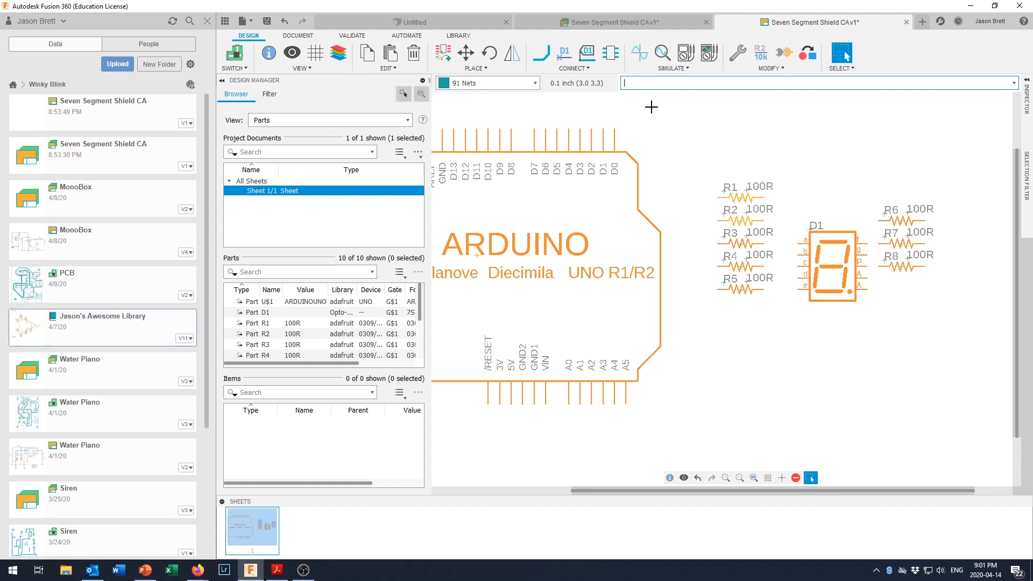
click(540, 55)
click(797, 290)
click(763, 289)
click(795, 277)
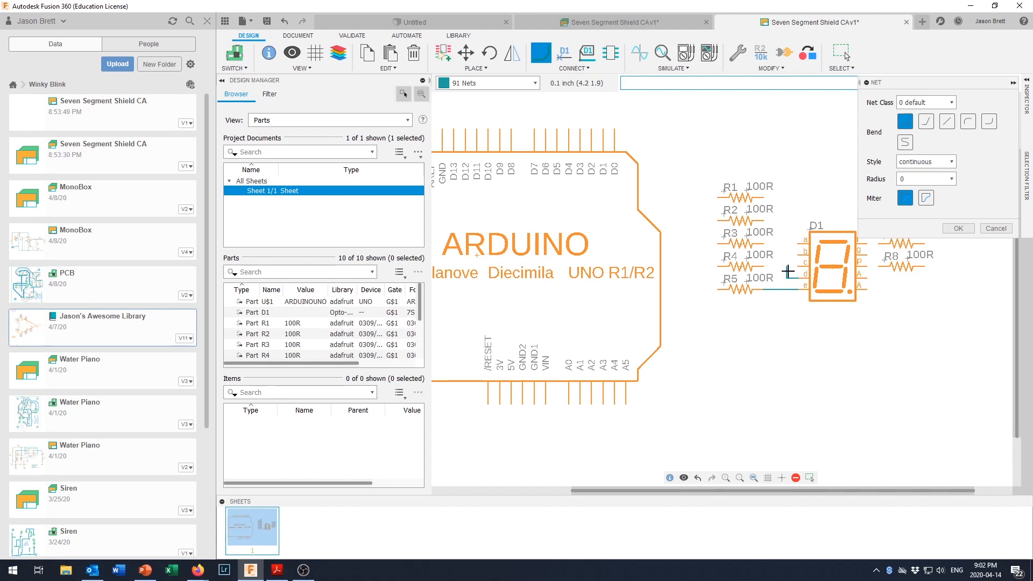
click(764, 267)
click(795, 265)
click(762, 243)
click(799, 251)
click(764, 220)
click(798, 240)
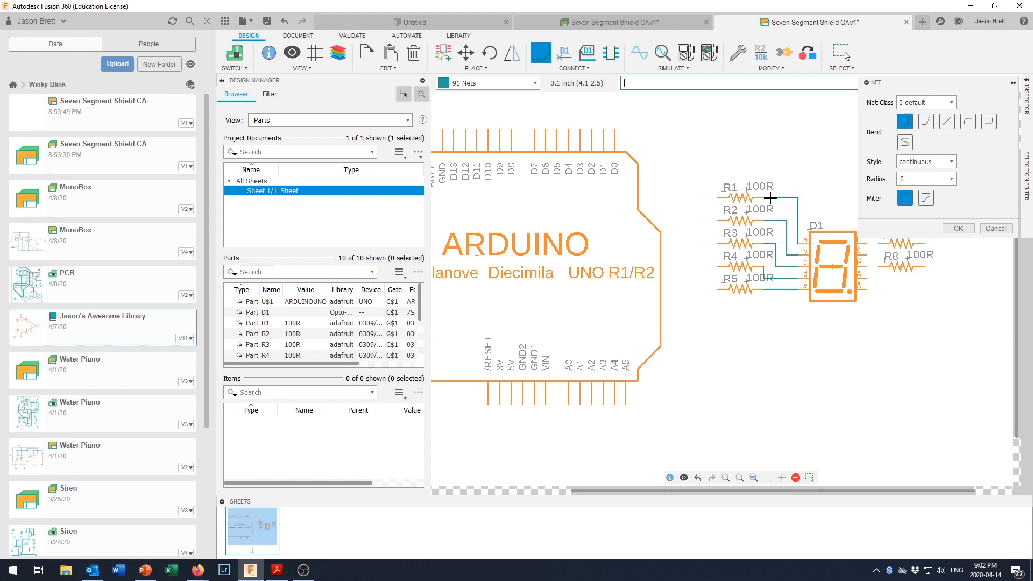
click(765, 197)
- Stop drawing nets and move R5's 100R value label below the resistor, clear of the wires
scroll(887, 268, down, 1)
scroll(886, 269, up, 1)
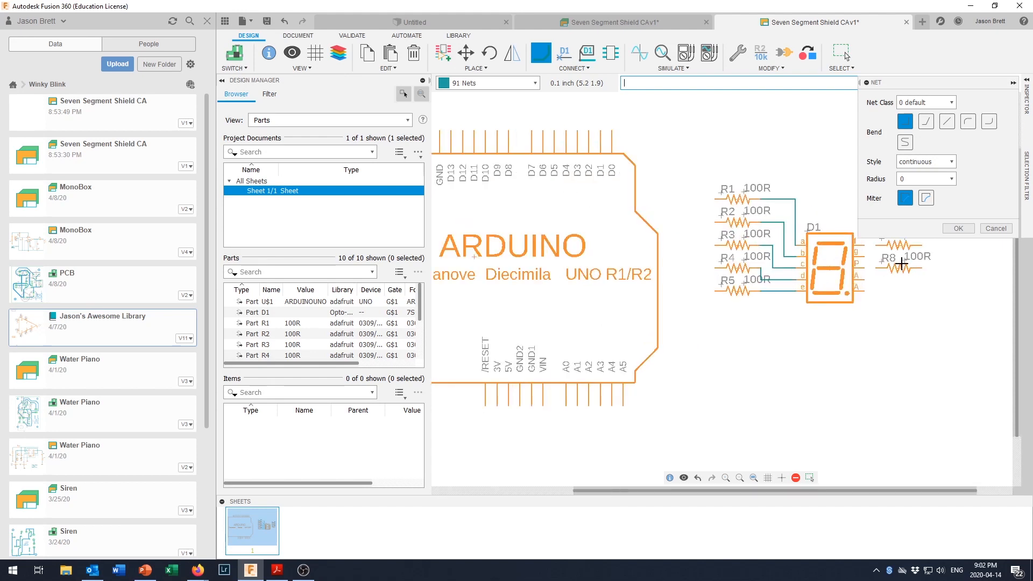
middle_drag(921, 293, 812, 312)
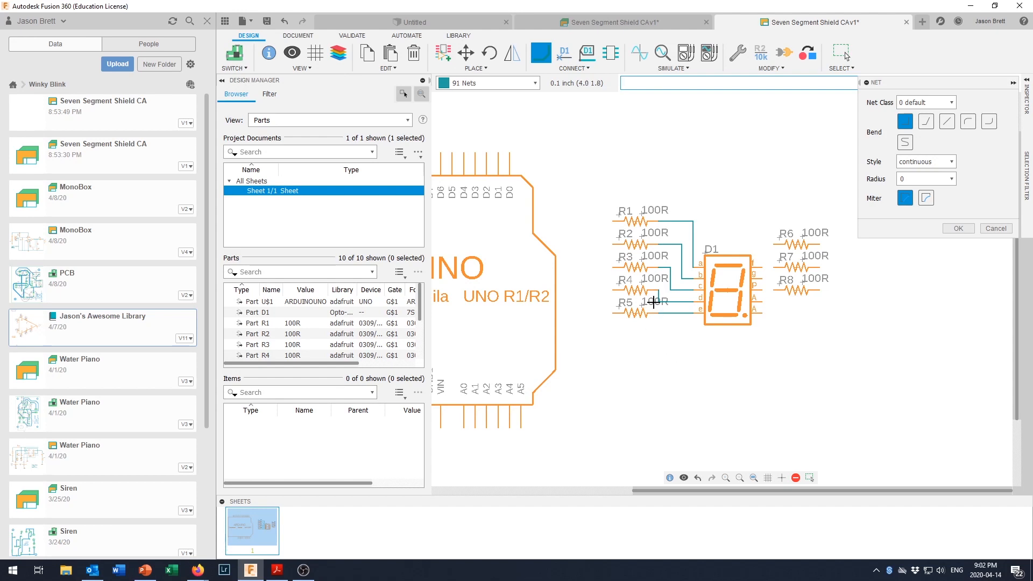
scroll(653, 302, up, 1)
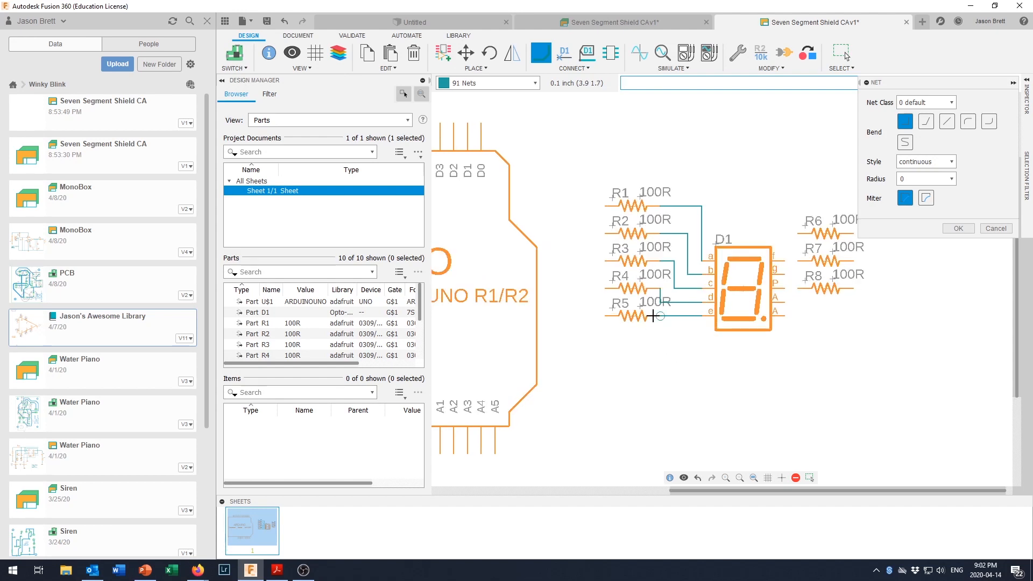
key(Escape)
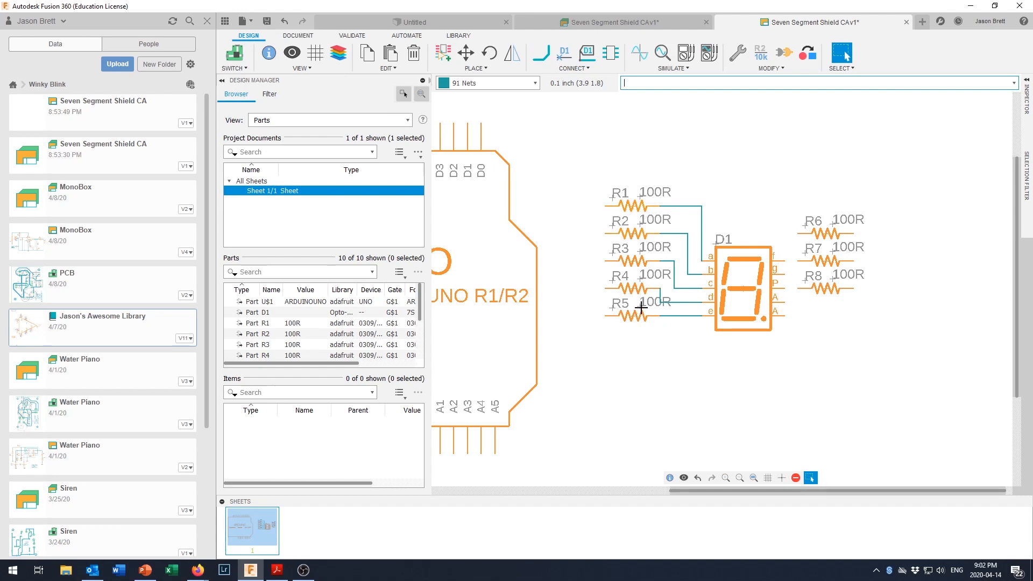
drag(641, 307, 619, 334)
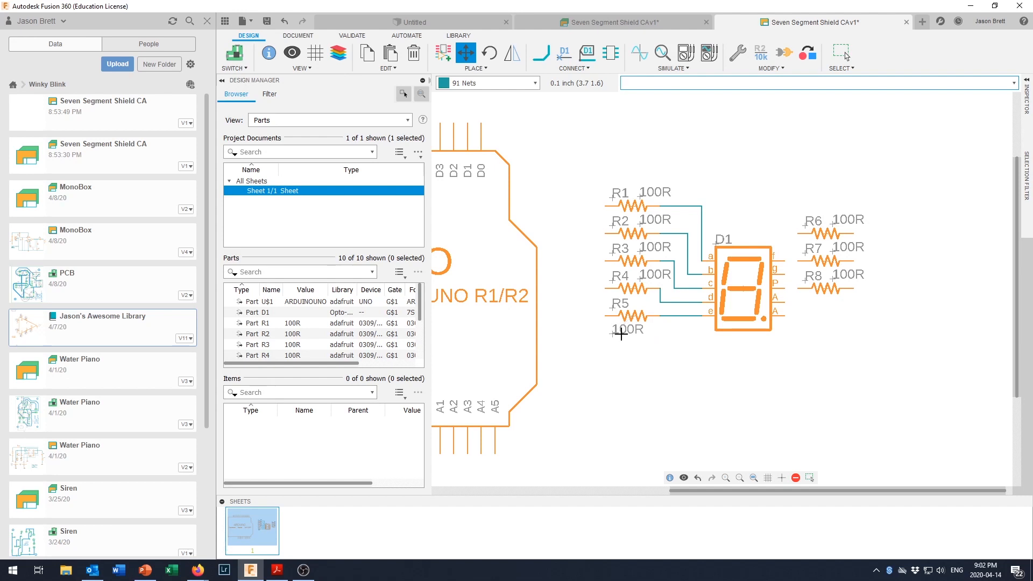
key(Escape)
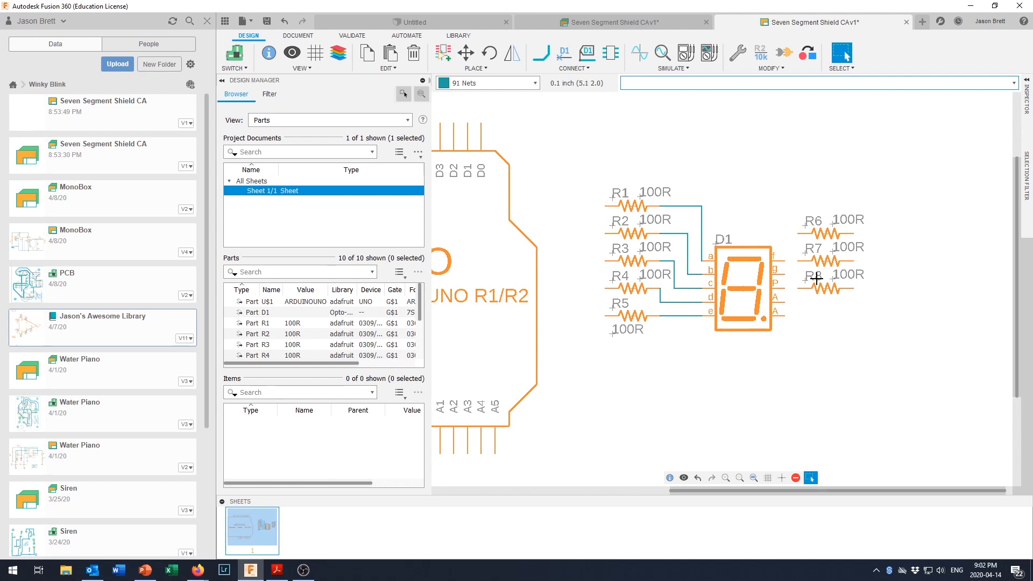
- Draw nets connecting resistors R8, R7 and R6 to display pins P, g and f respectively
scroll(848, 287, up, 1)
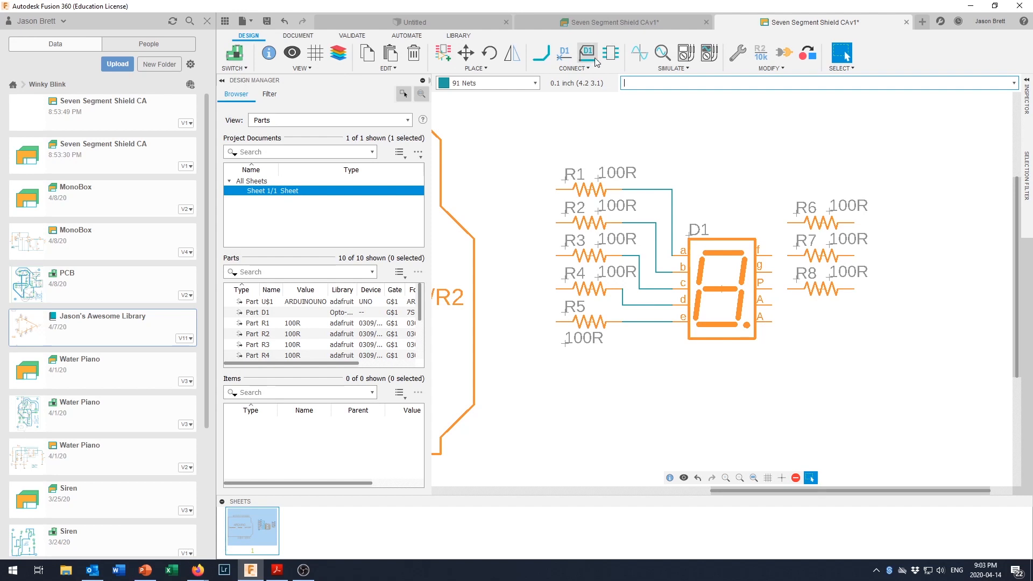
click(540, 52)
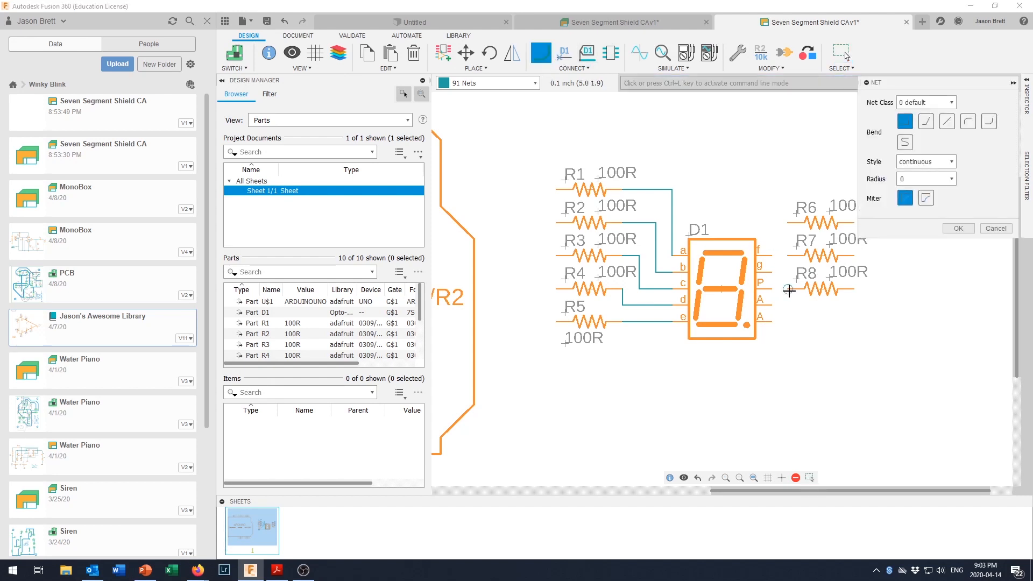
key(ctrl+l)
click(767, 291)
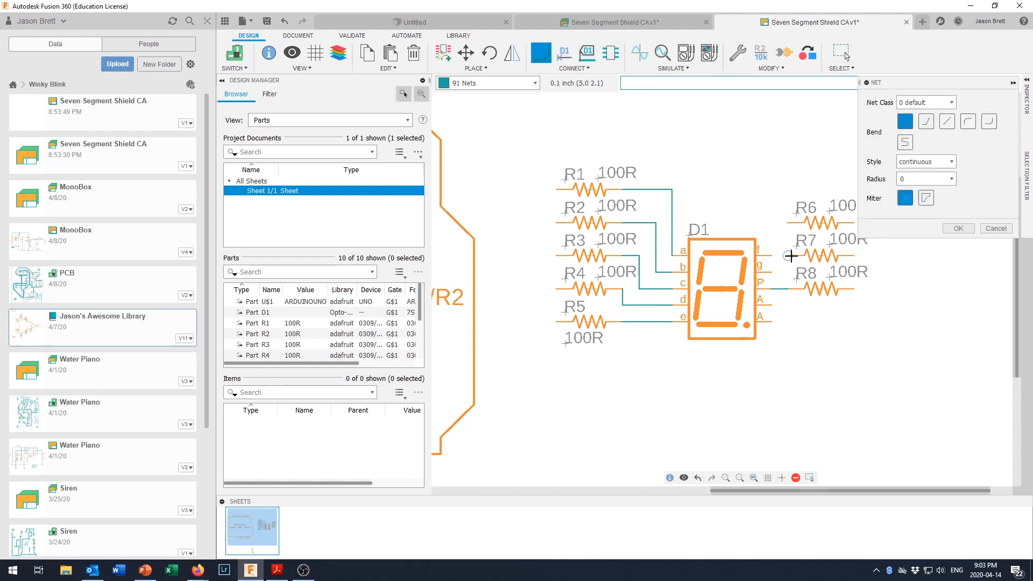
click(788, 255)
click(760, 274)
click(771, 253)
scroll(848, 382, up, 2)
scroll(848, 382, down, 3)
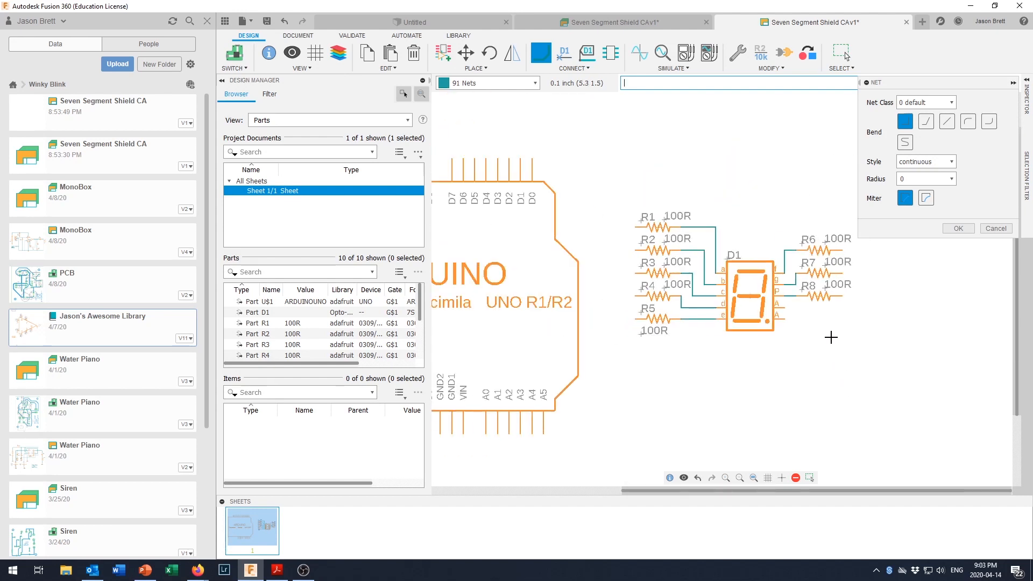
- Stop drawing nets and rotate the Arduino symbol 90 degrees counterclockwise
middle_drag(831, 338, 900, 342)
scroll(848, 373, up, 2)
scroll(849, 371, down, 5)
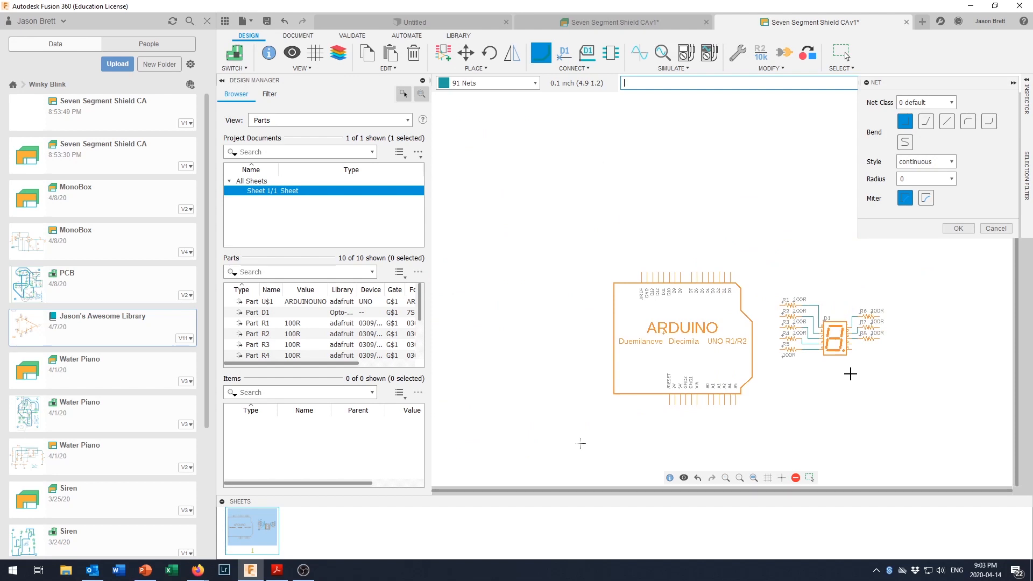
scroll(850, 374, up, 2)
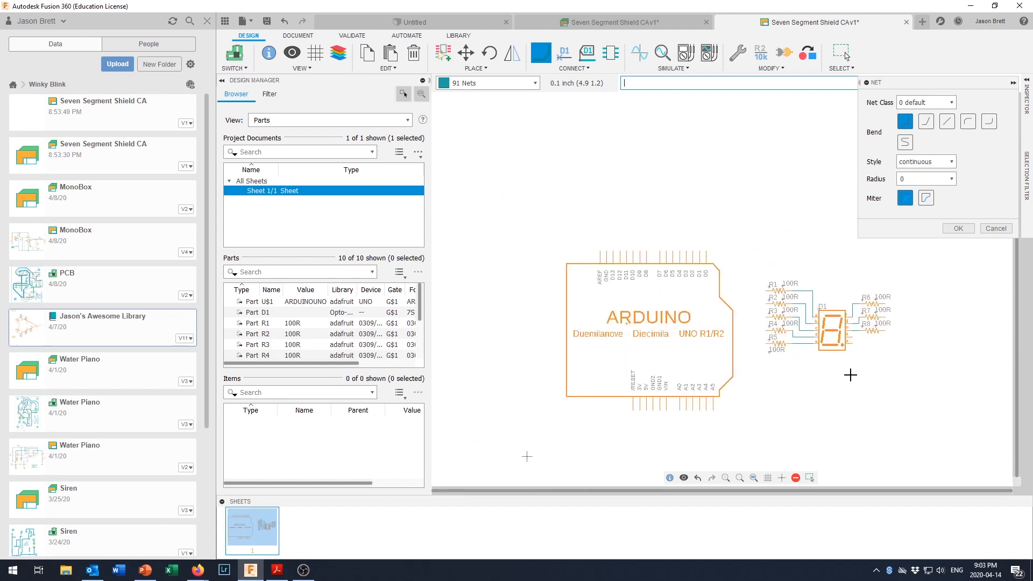
scroll(850, 375, up, 1)
middle_drag(849, 371, 775, 403)
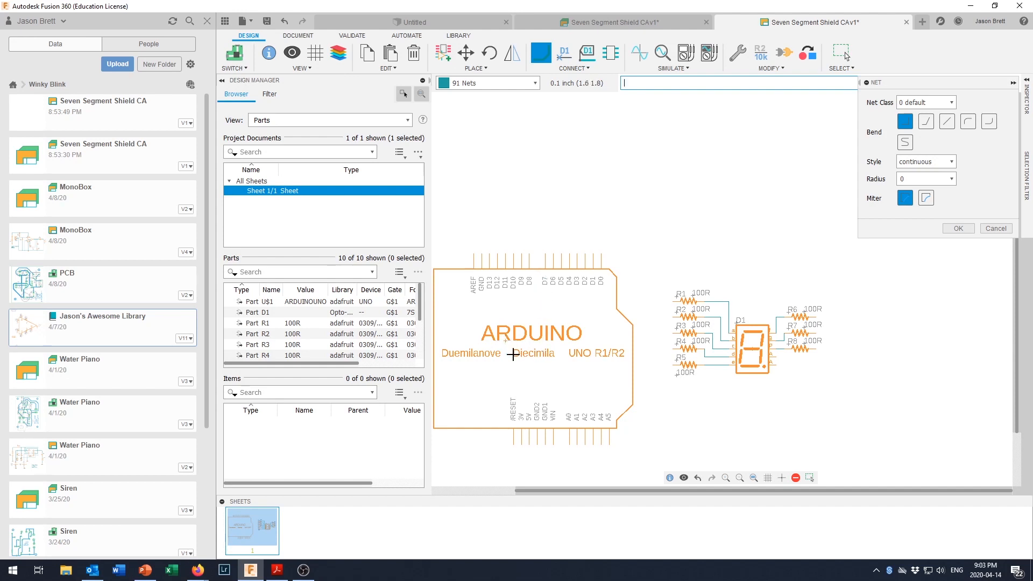
key(Escape)
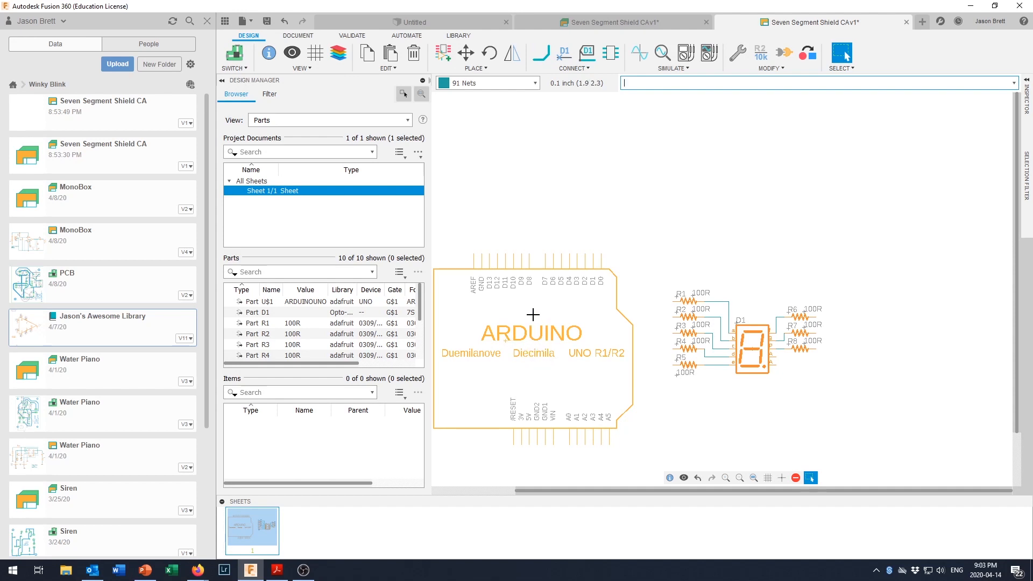
right_click(505, 340)
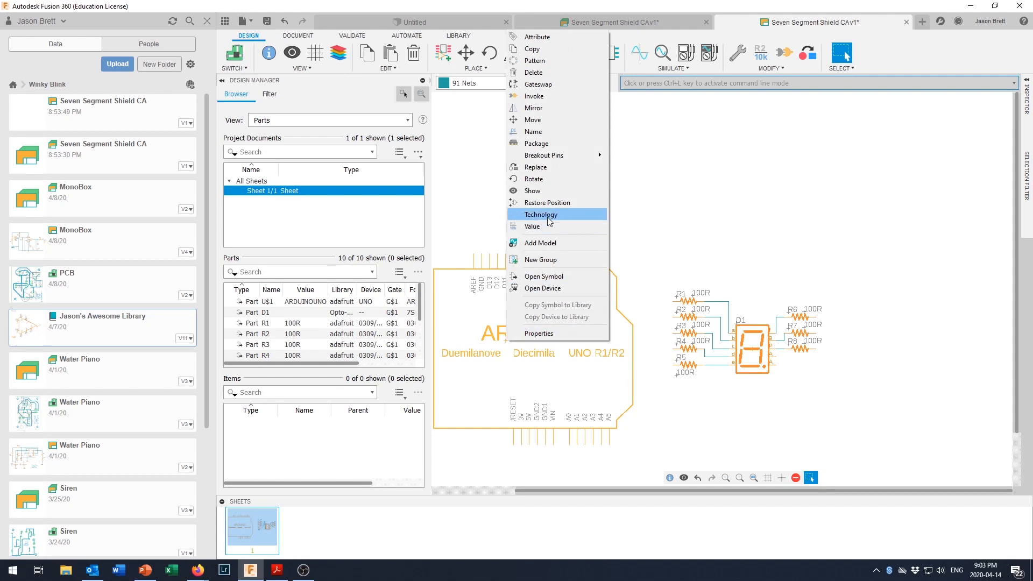
click(549, 178)
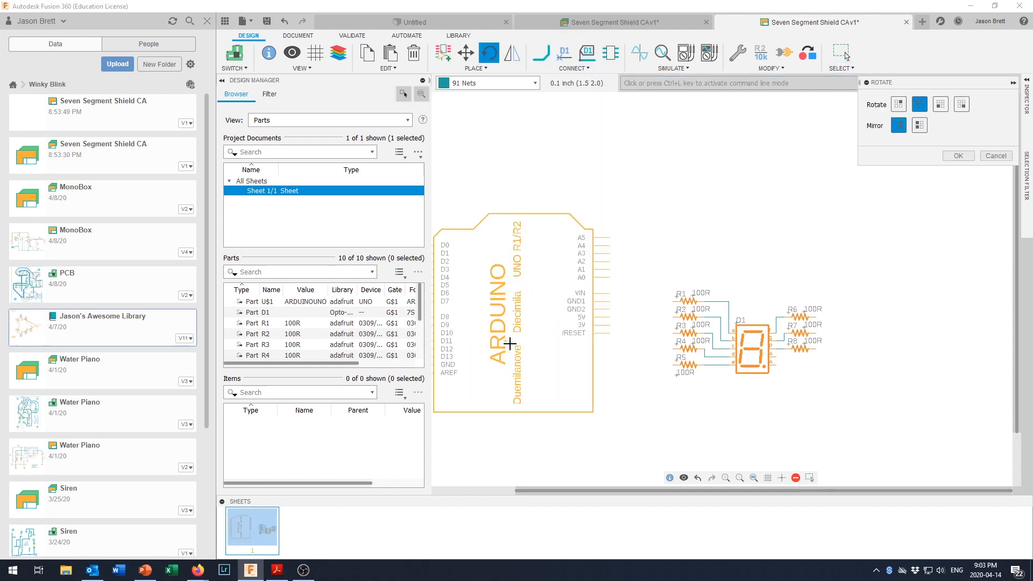
- Rotate the Arduino symbol upright so its digital pins face downward, and finish rotating
click(941, 107)
click(962, 106)
click(941, 106)
click(506, 342)
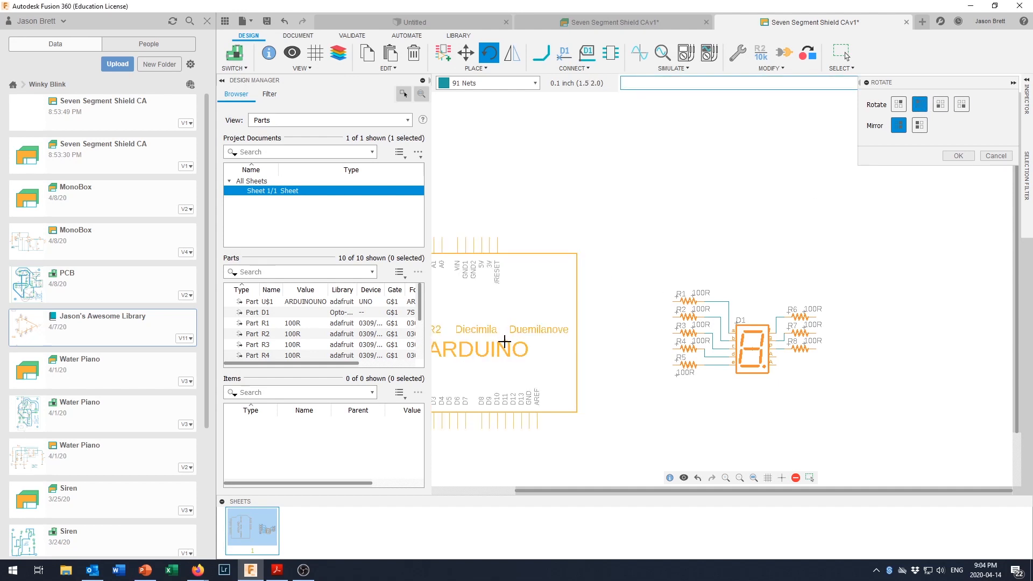
scroll(505, 340, down, 3)
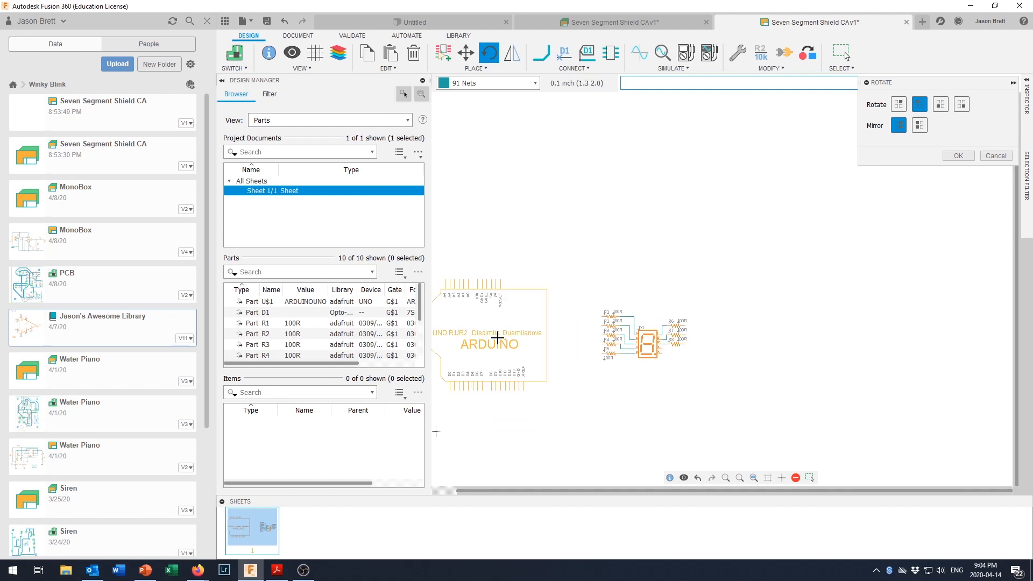
scroll(497, 337, up, 1)
key(Escape)
- Move the Arduino symbol directly above the seven-segment display and its resistors, leaving room for wiring
drag(508, 342, 814, 210)
scroll(812, 249, down, 2)
scroll(815, 256, up, 2)
scroll(813, 267, up, 2)
scroll(789, 300, down, 2)
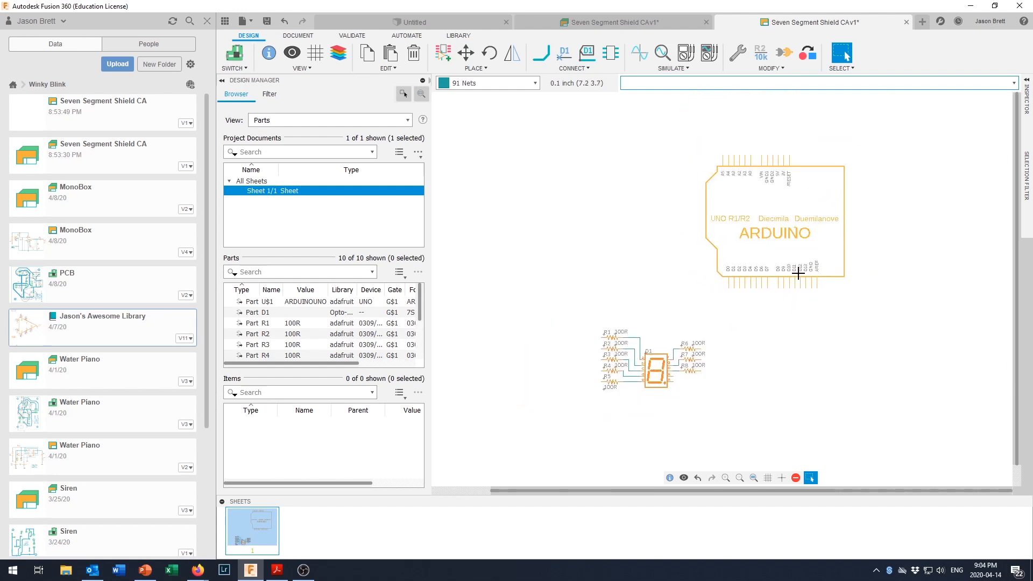
scroll(797, 269, up, 2)
scroll(796, 263, down, 1)
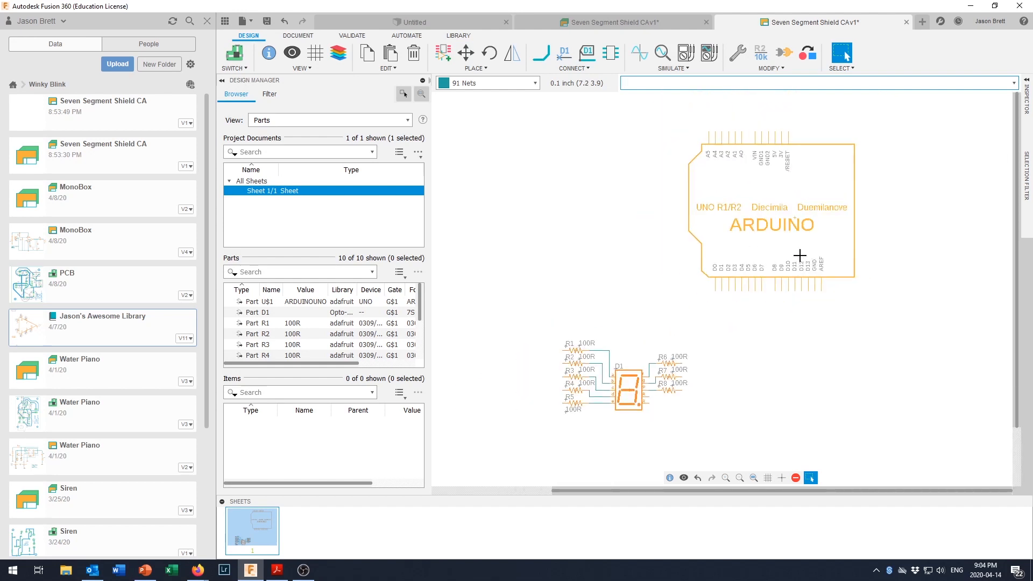
drag(795, 218, 786, 194)
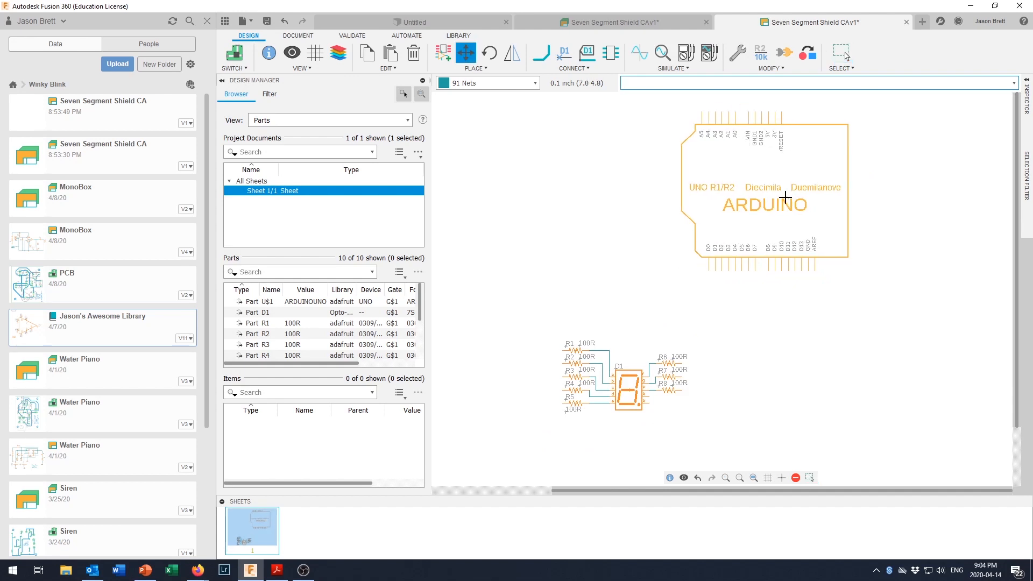
drag(786, 197, 782, 197)
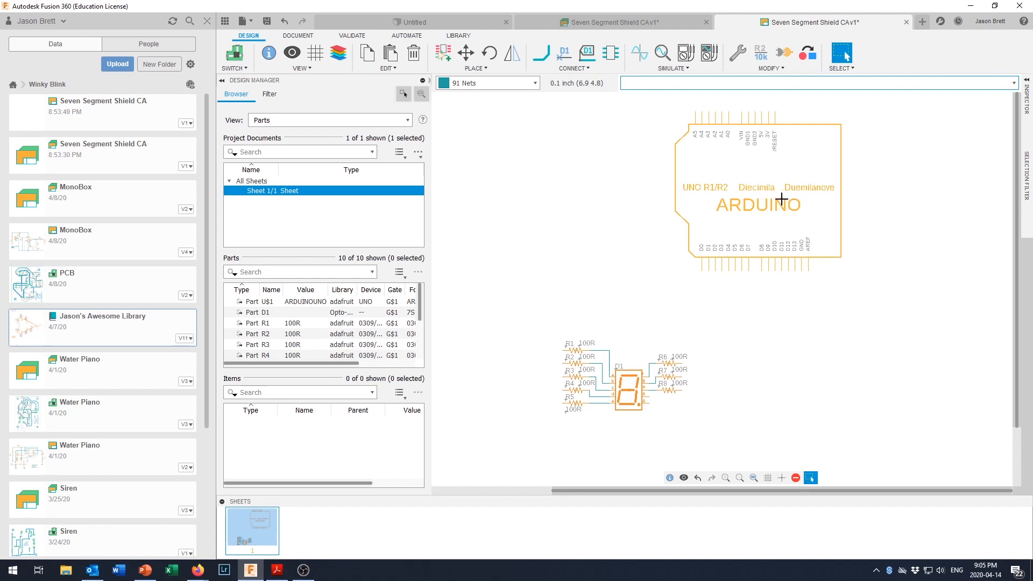
drag(780, 200, 647, 213)
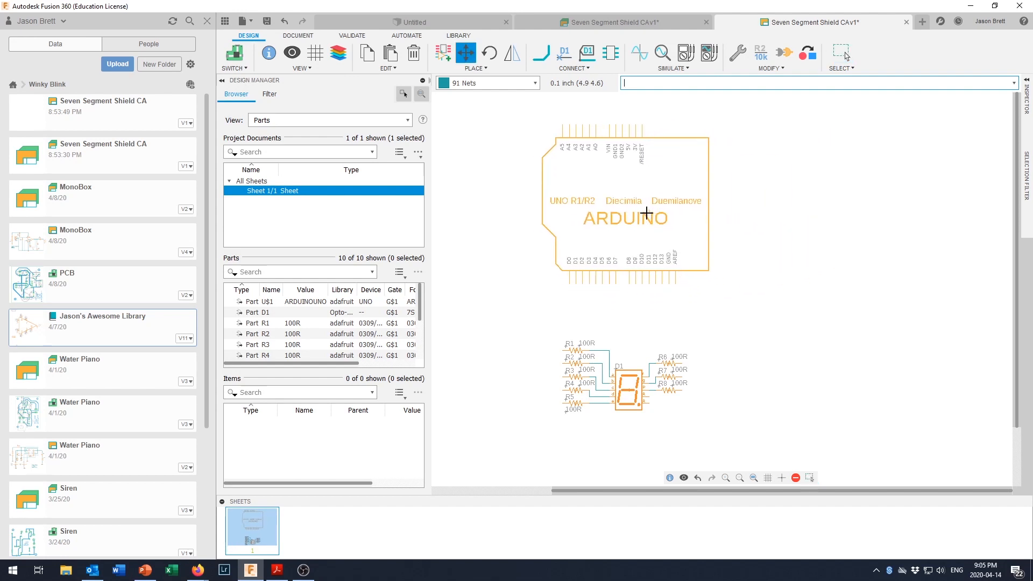
drag(647, 214, 646, 213)
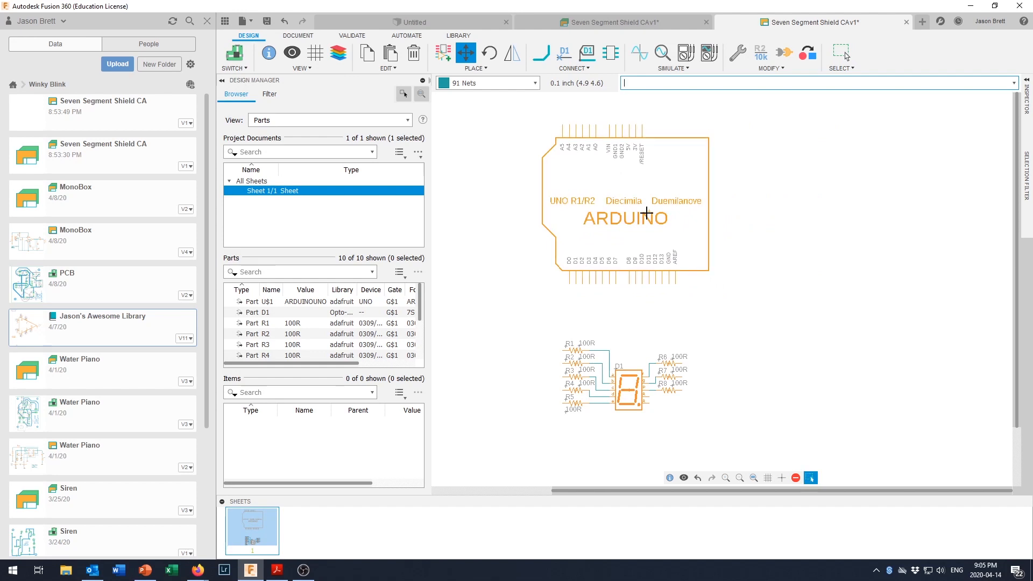
key(Escape)
scroll(627, 374, down, 1)
scroll(626, 374, up, 2)
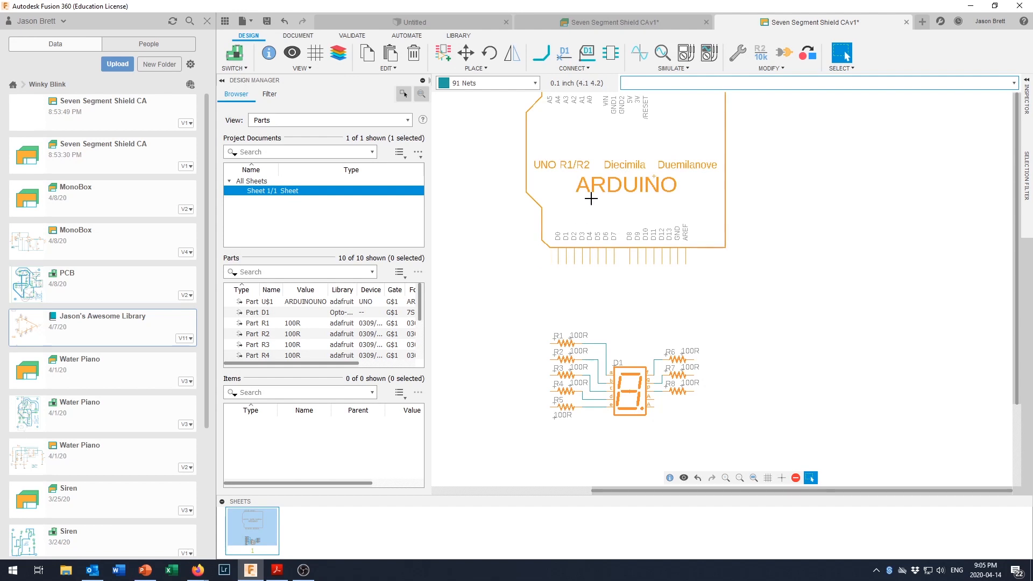
- Draw nets from Arduino pins D0 and D1 around to the free ends of resistors R5 and R4 respectively
click(541, 52)
click(558, 263)
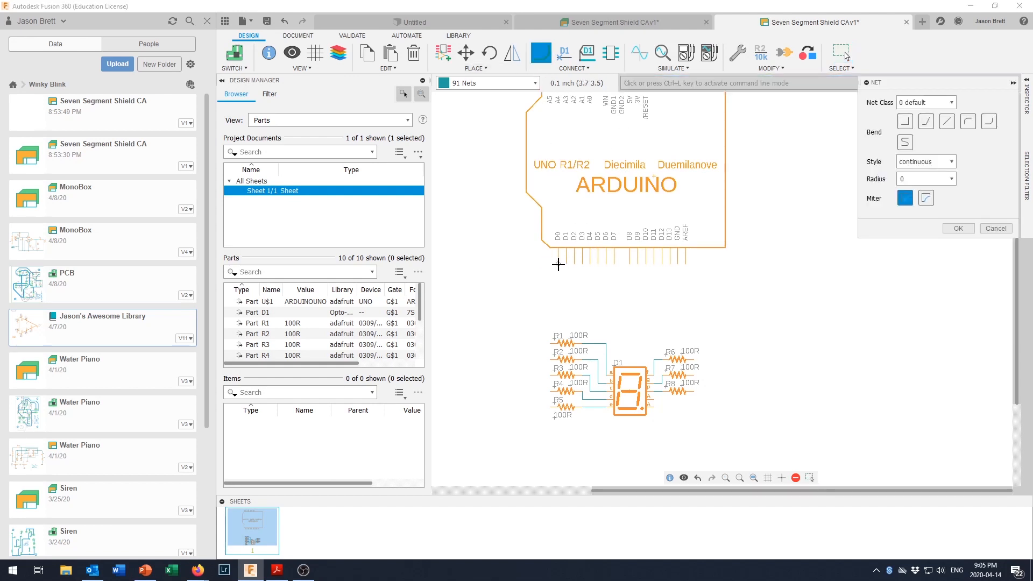
click(486, 264)
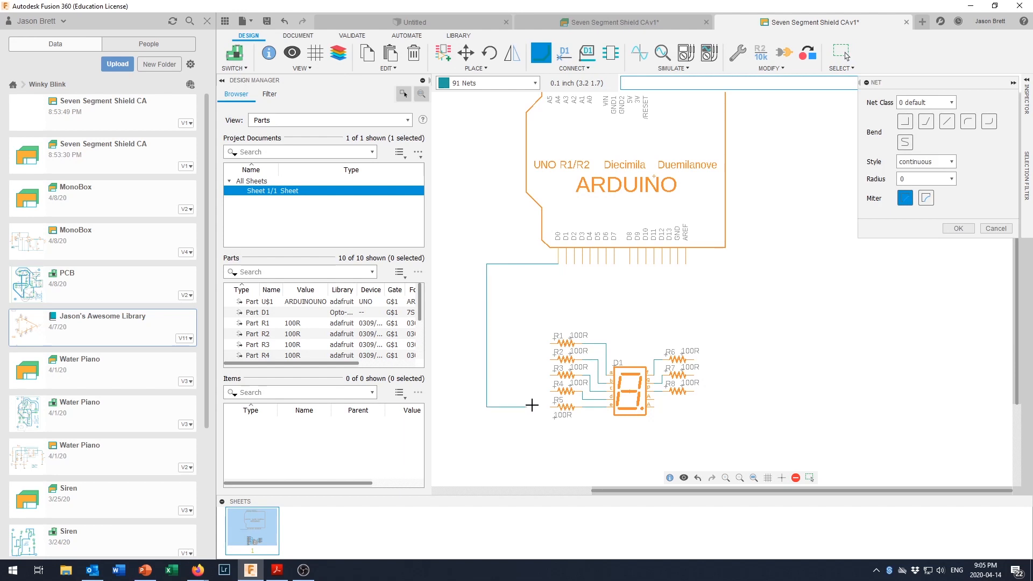
click(547, 407)
click(566, 265)
click(501, 273)
click(549, 390)
- Draw nets connecting Arduino pins D2, D3 and D4 to resistors R3, R2 and R1 respectively, nested inside the existing wires
click(574, 263)
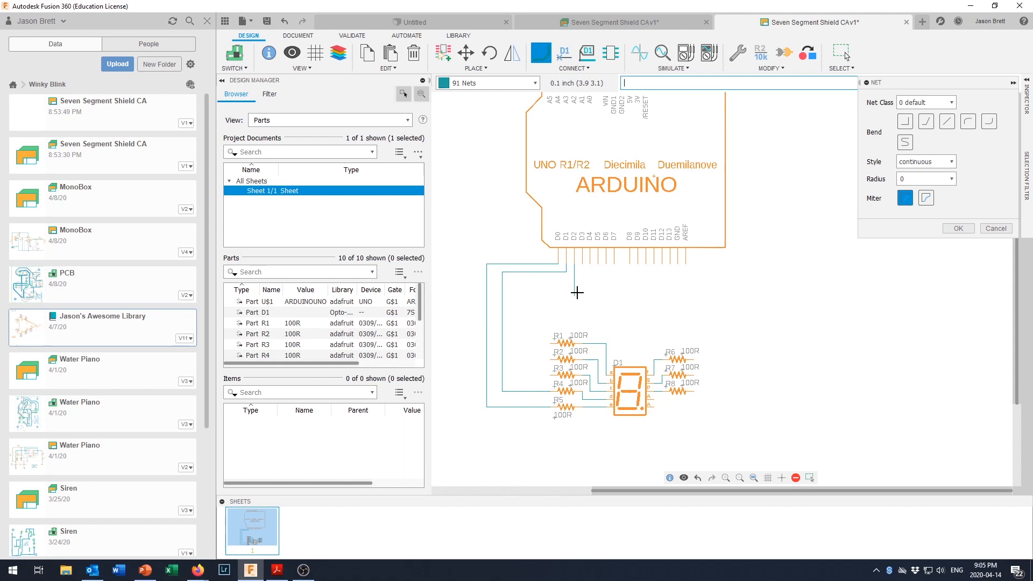
click(518, 285)
click(551, 375)
click(583, 265)
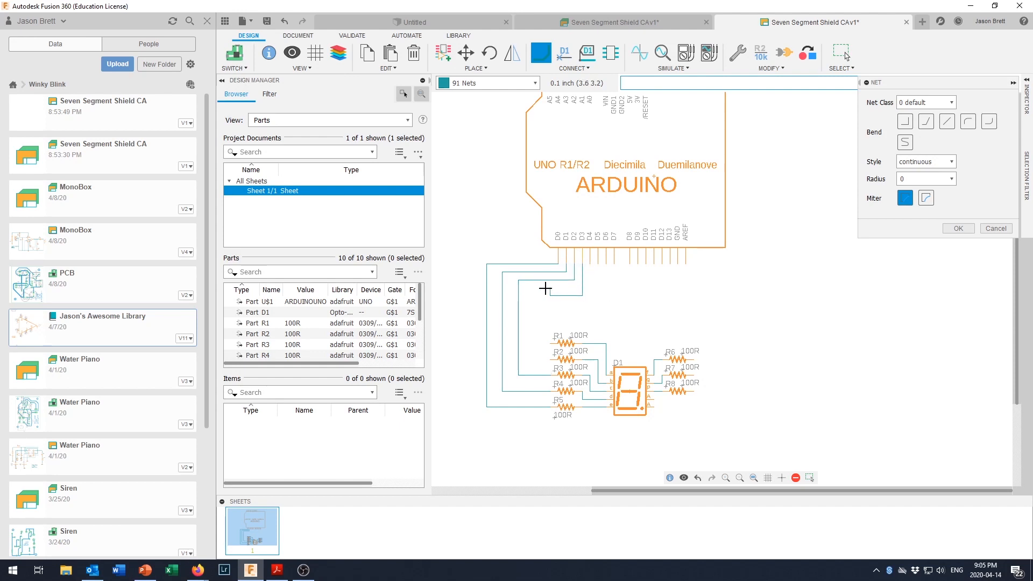
click(534, 295)
click(552, 358)
click(590, 263)
click(549, 343)
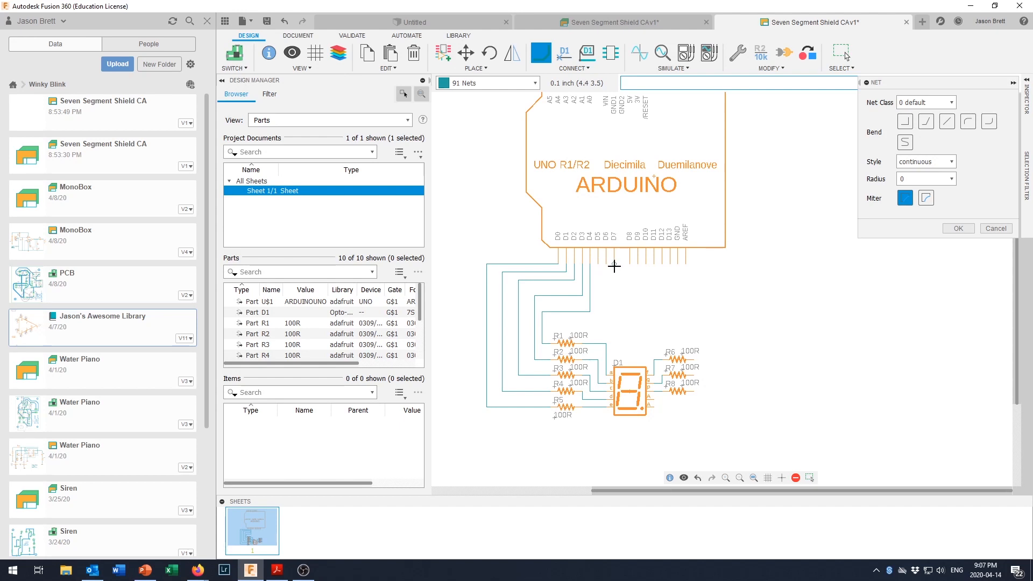
- Draw nested nets connecting Arduino pins D7, D6 and D5 to resistors R8, R7 and R6 respectively
click(614, 266)
click(740, 283)
click(693, 391)
click(606, 264)
click(607, 296)
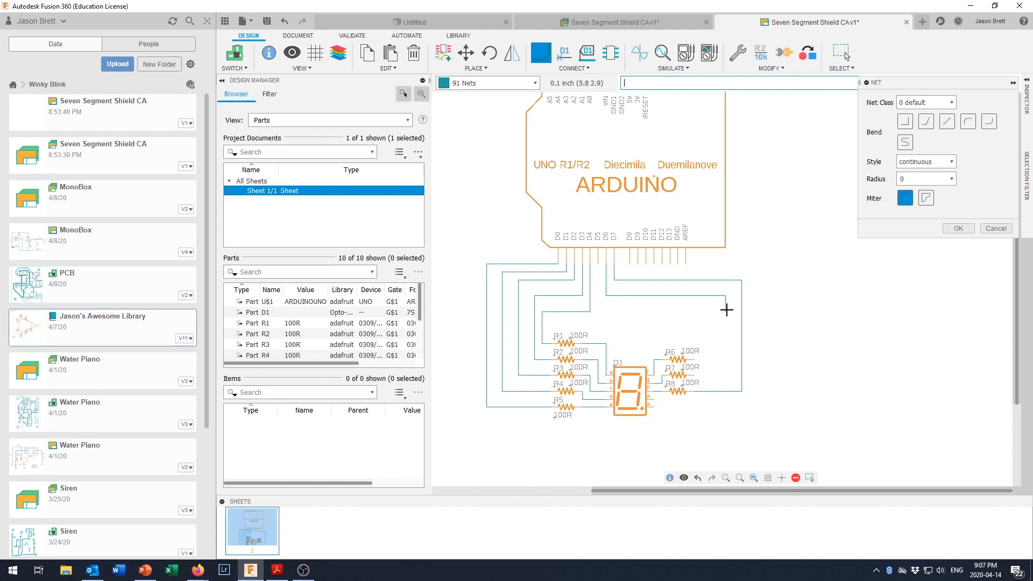
click(734, 375)
click(693, 375)
click(598, 264)
click(598, 312)
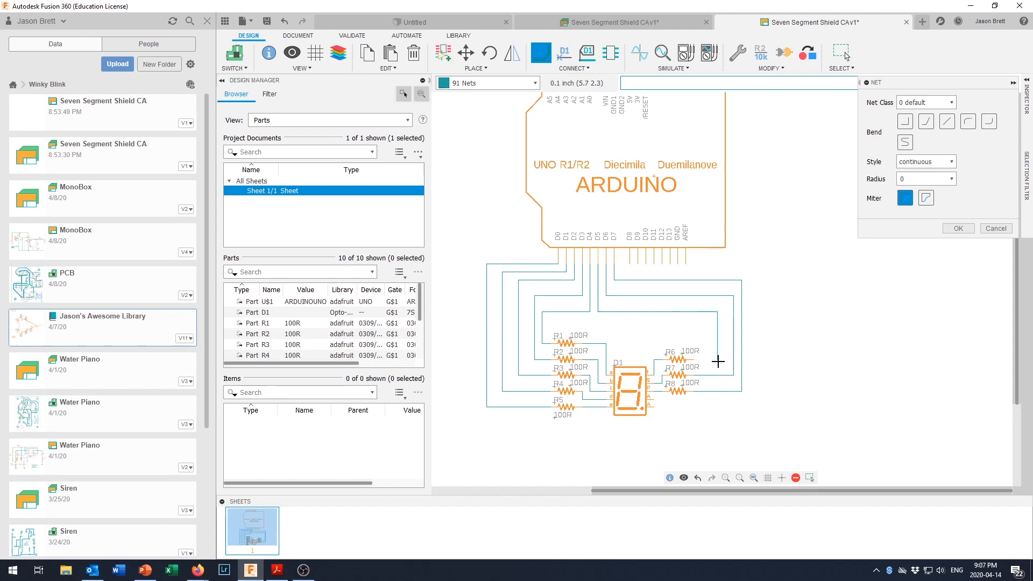
click(693, 359)
- Draw a net from Arduino pin D8 around the other wires to the display's upper A pin and stop drawing nets
scroll(703, 430, up, 3)
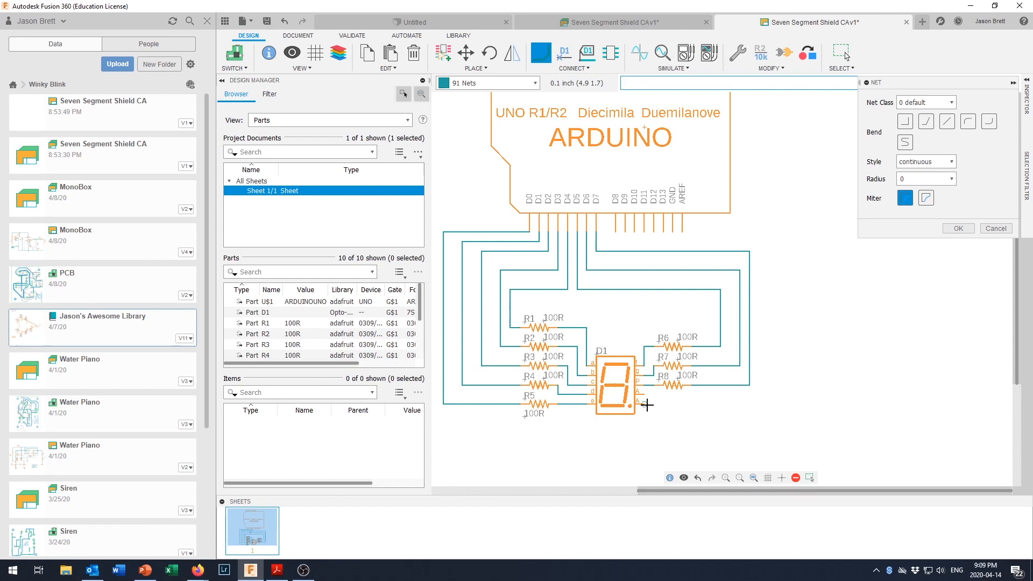
click(617, 240)
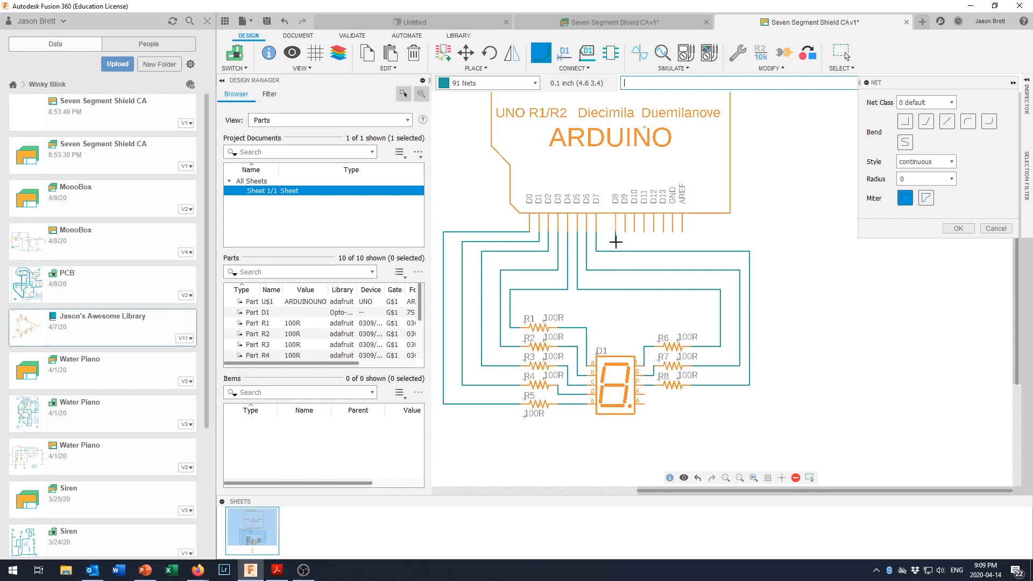
click(768, 239)
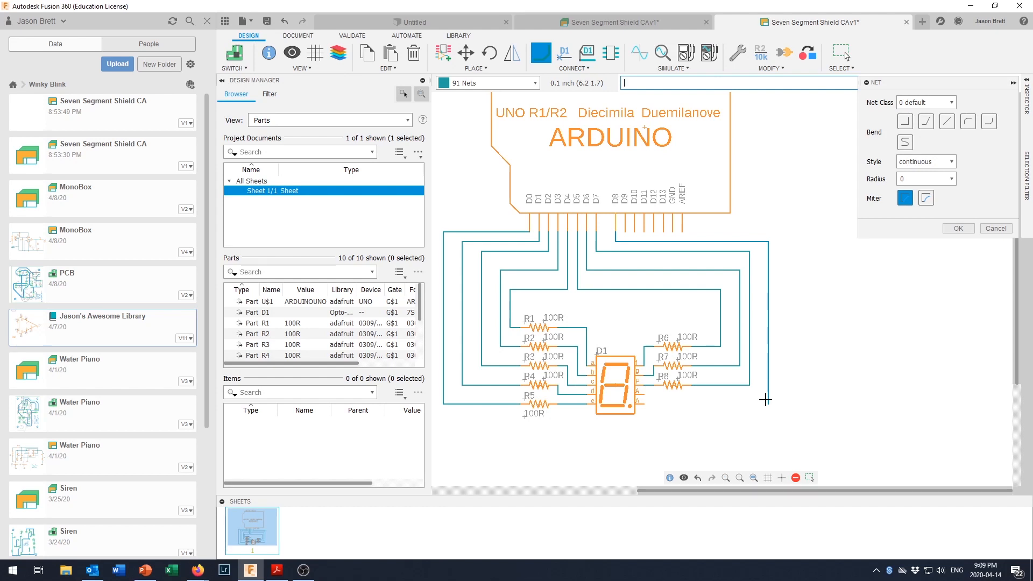
click(641, 393)
scroll(666, 413, down, 1)
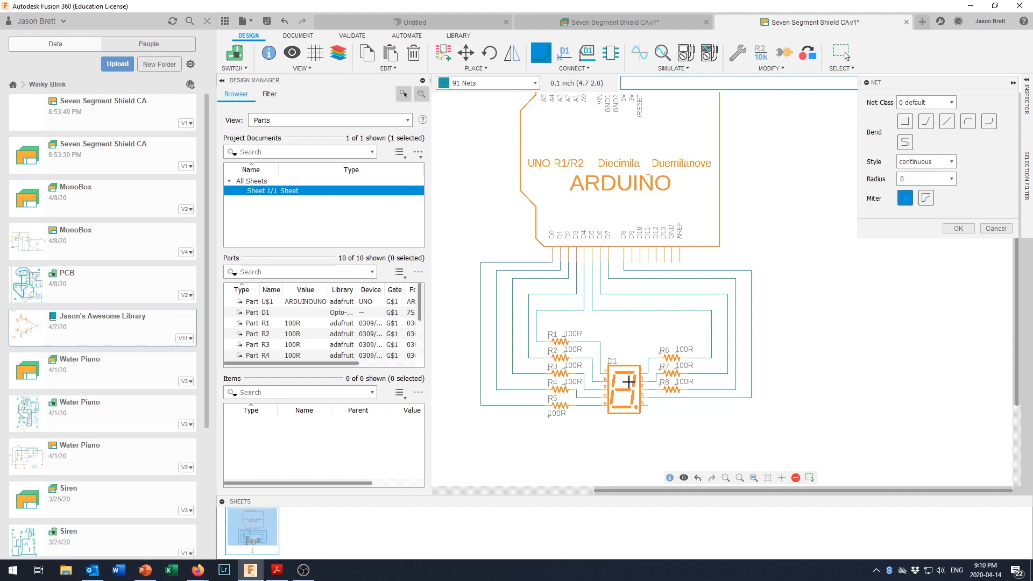
key(Escape)
- Copy the seven-segment display D1 and place the duplicate directly below the original
scroll(630, 390, up, 3)
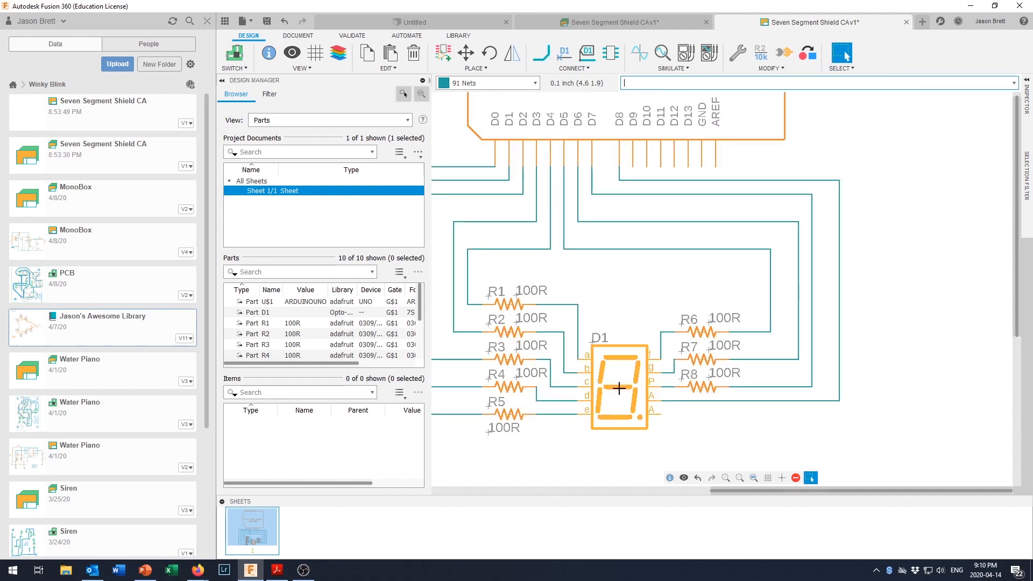
right_click(618, 388)
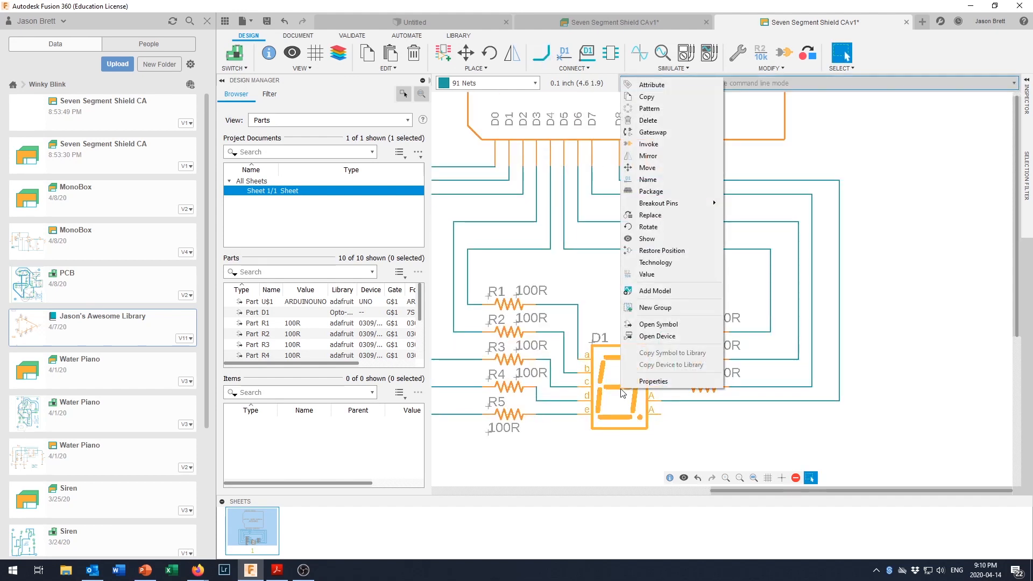
click(646, 97)
scroll(654, 362, down, 5)
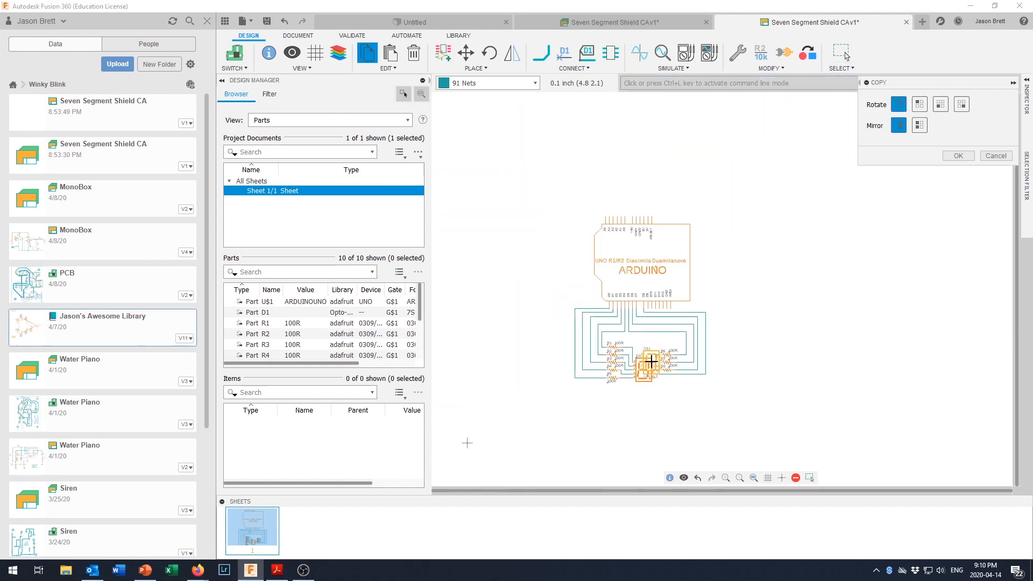
scroll(649, 394, up, 3)
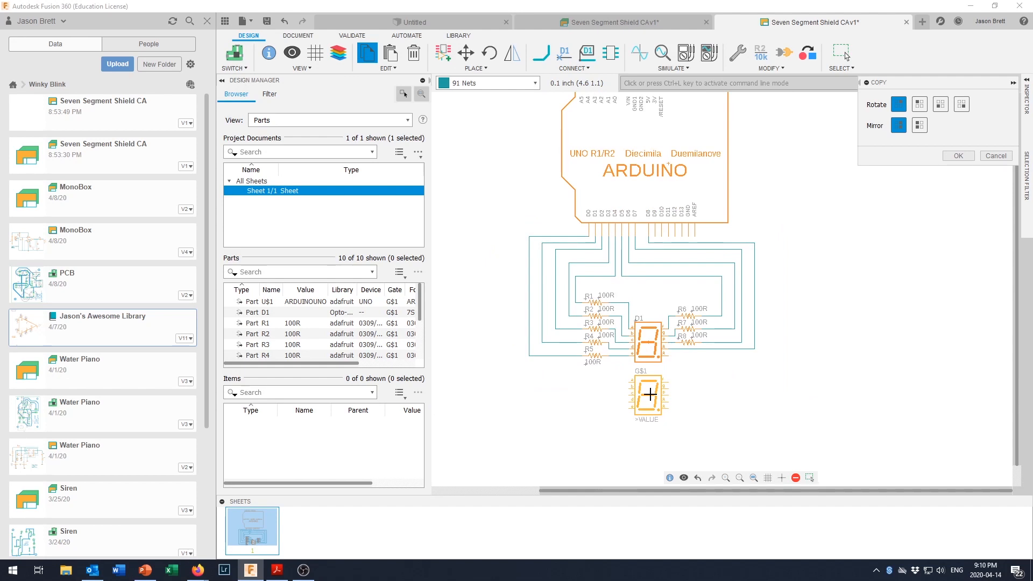
click(649, 394)
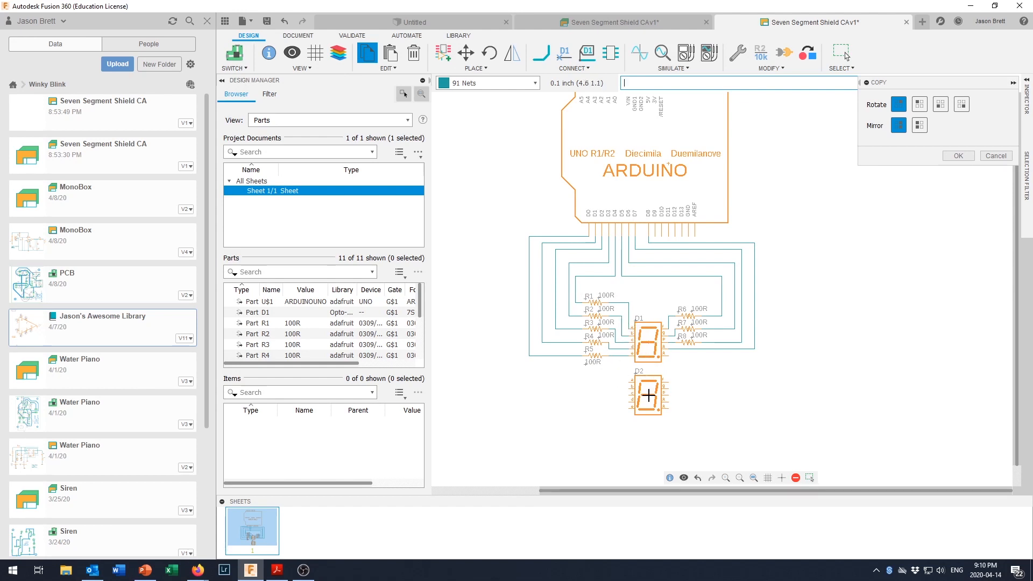
- Place a copy of the Arduino symbol slightly above the original, and undo both the Arduino and display copies
scroll(648, 215, down, 1)
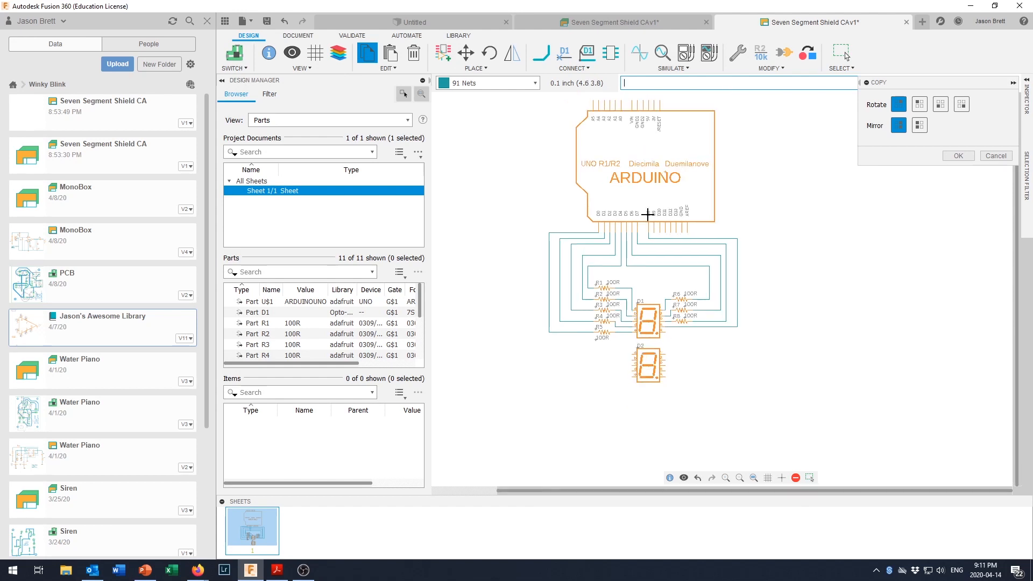
click(666, 171)
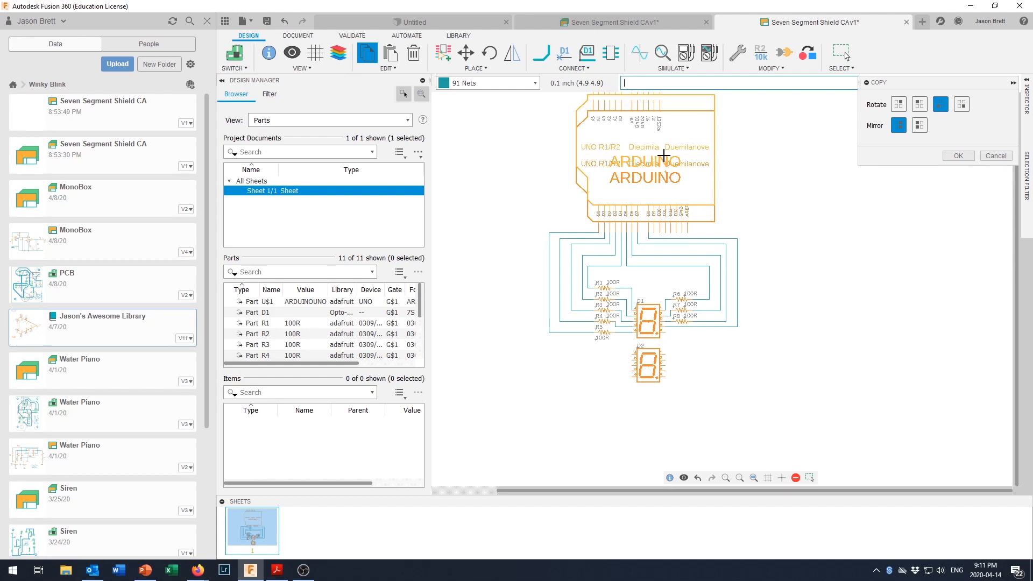
click(664, 155)
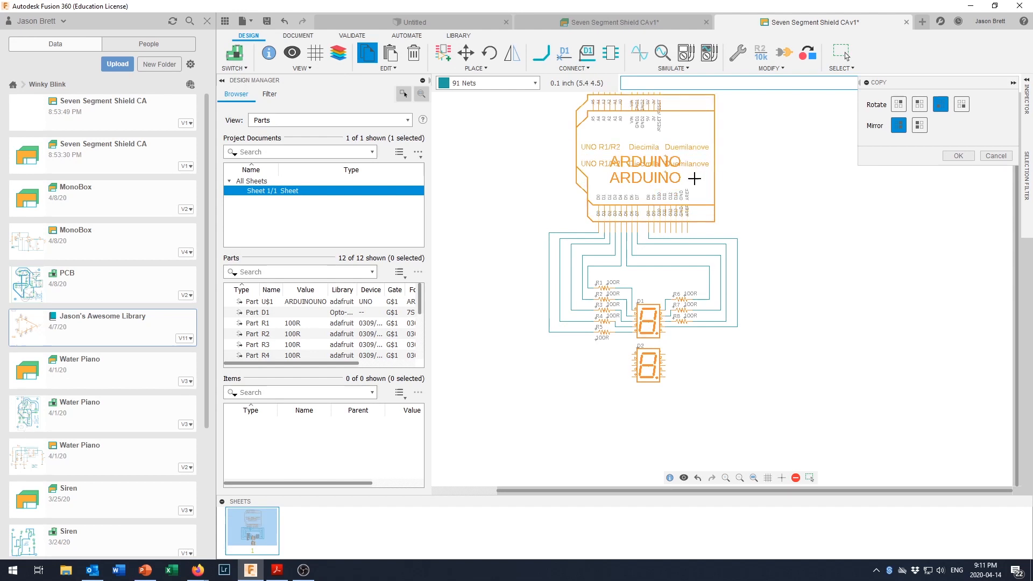
key(Escape)
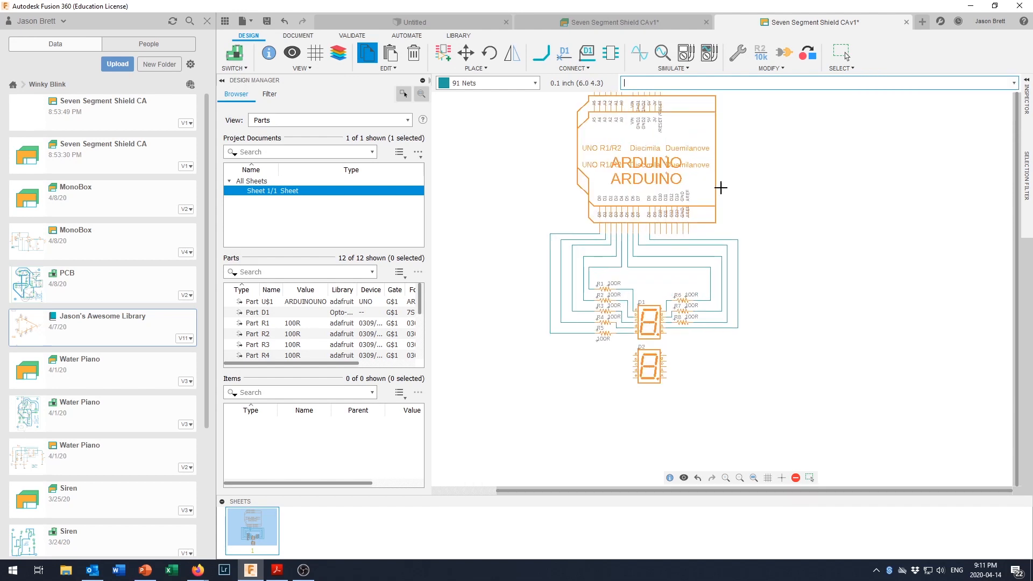
key(ctrl+z)
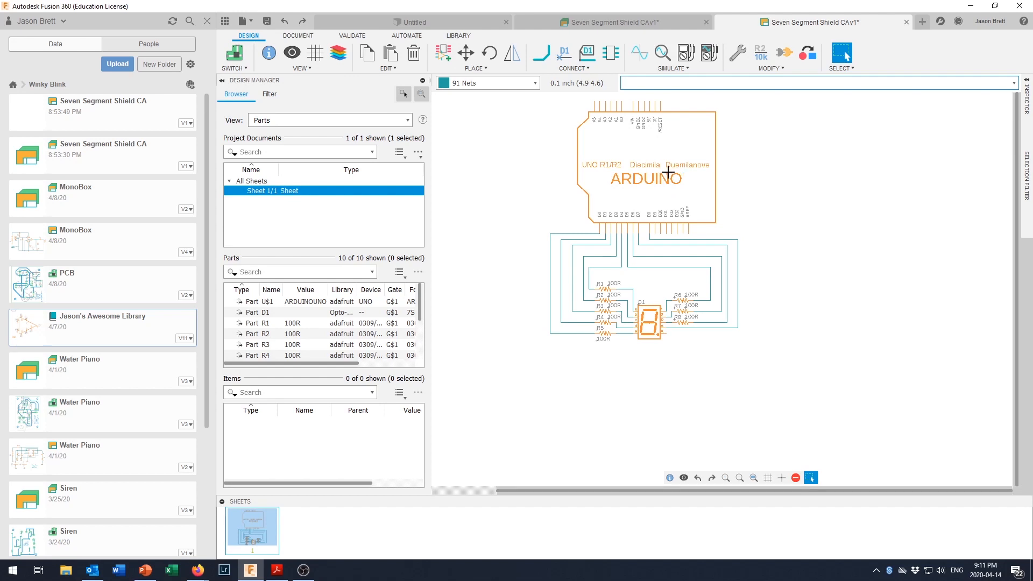
- Move the Arduino symbol straight up 0.3 inch with its nets attached
key(m)
click(667, 173)
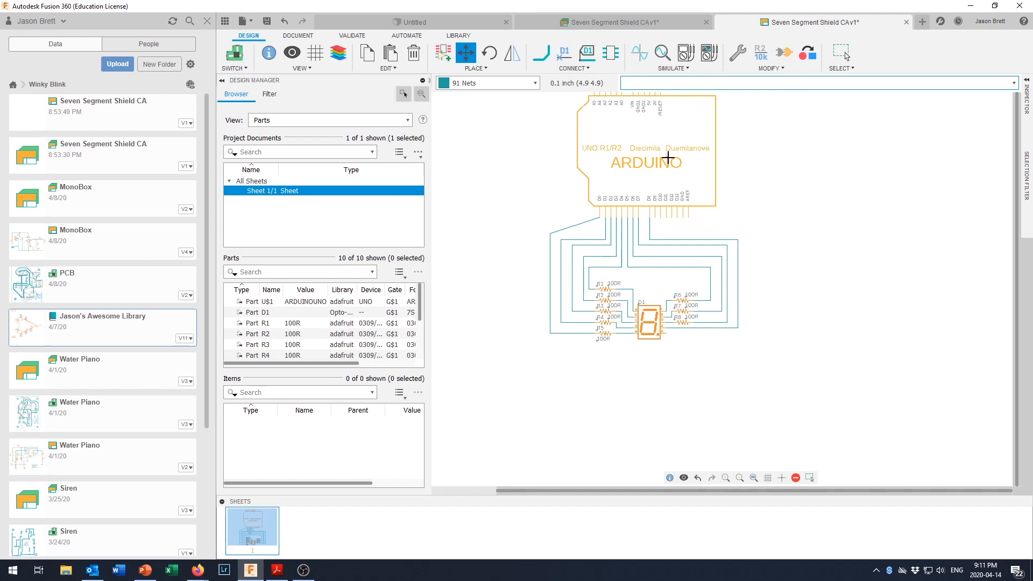
click(667, 157)
key(Escape)
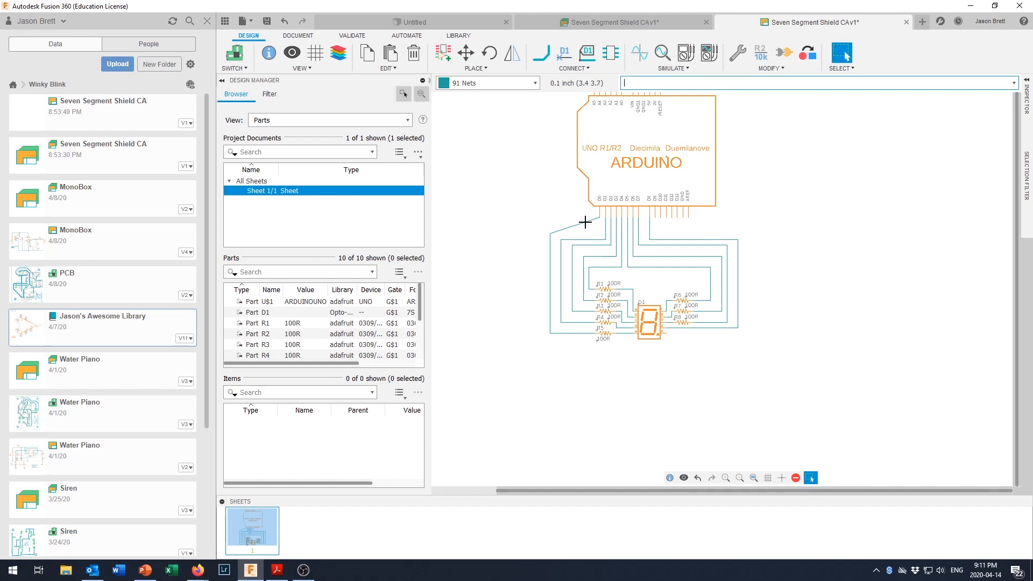
- Try moving the slanted net segment at Arduino pin D0, and remove that segment from the schematic
key(m)
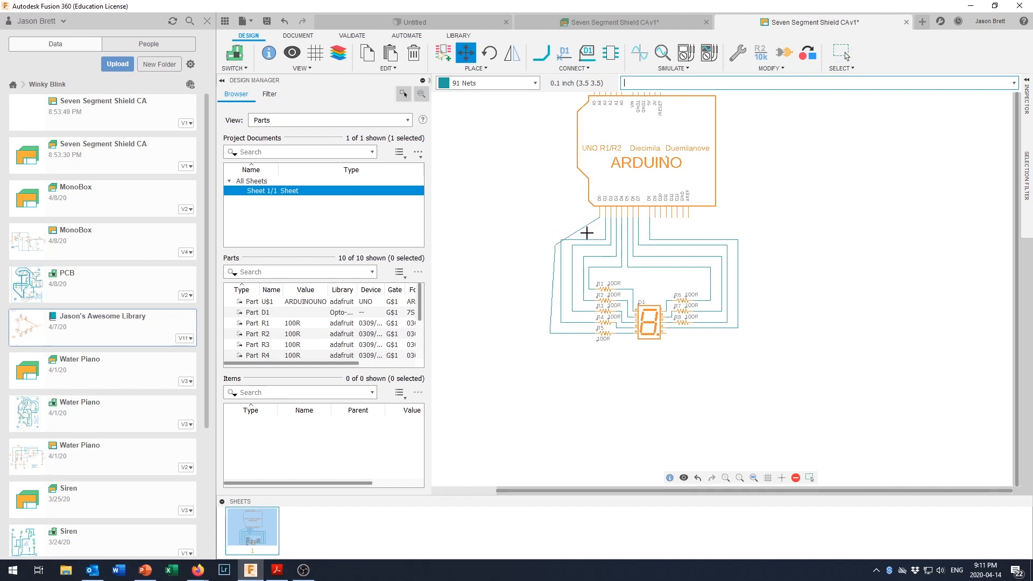
key(Escape)
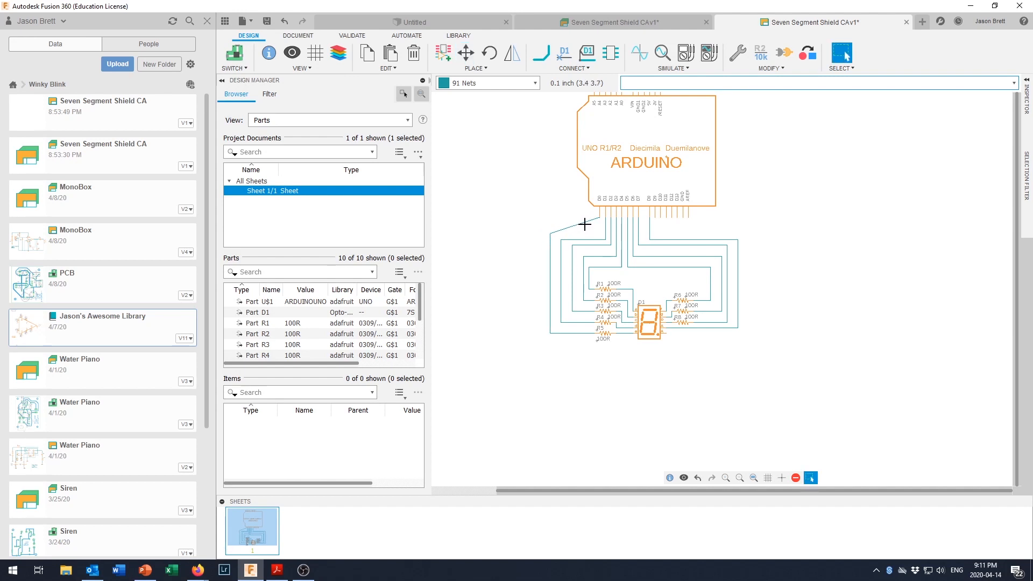
key(m)
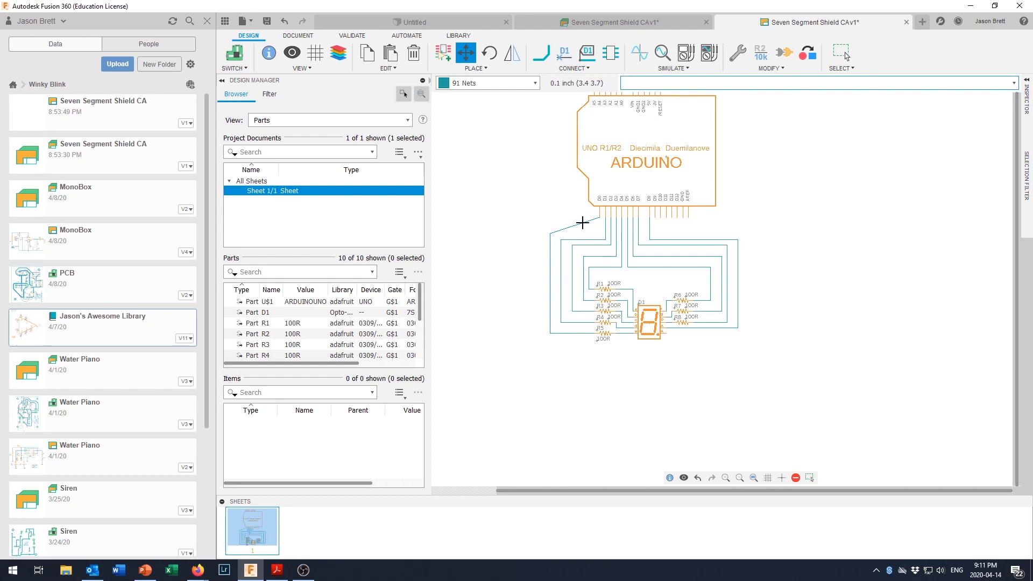
key(Escape)
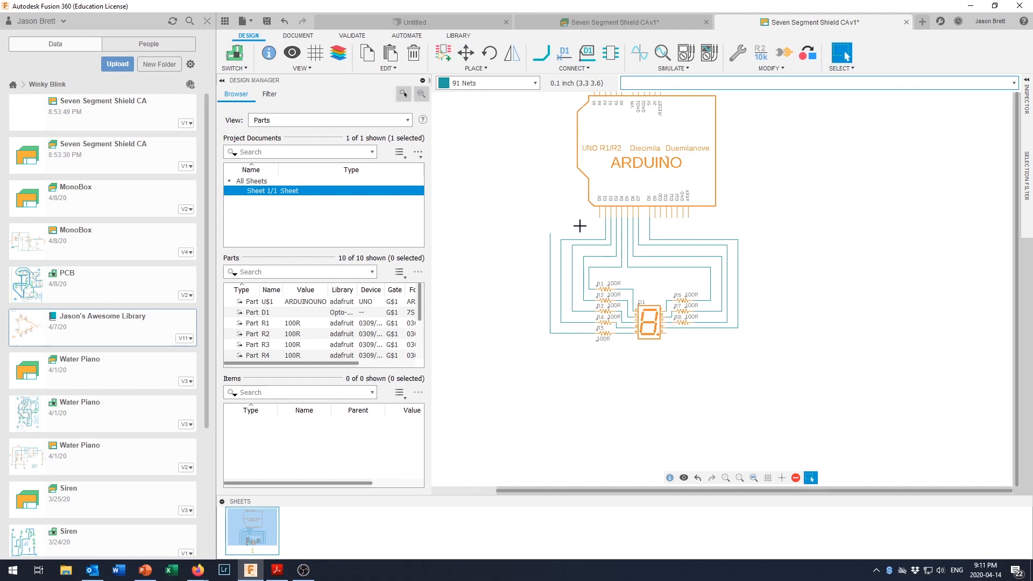
- Reconnect pin D0 to its net with a right-angled bend and run a new net from pin D9 out beyond the other wires
click(538, 60)
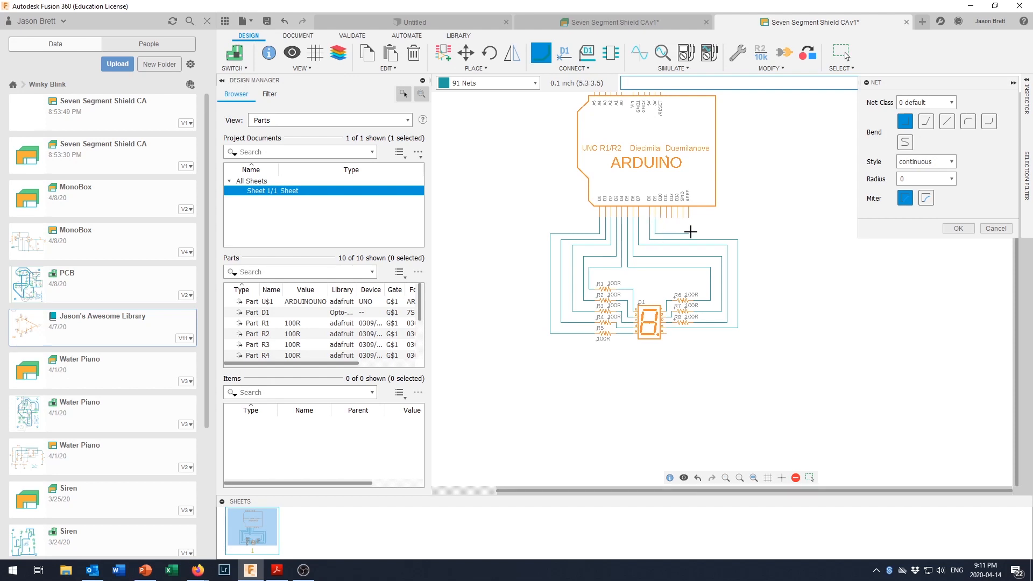
click(747, 235)
key(Escape)
key(Escape)
- Copy the seven-segment display D1 and place the duplicate directly below the original
scroll(648, 323, up, 3)
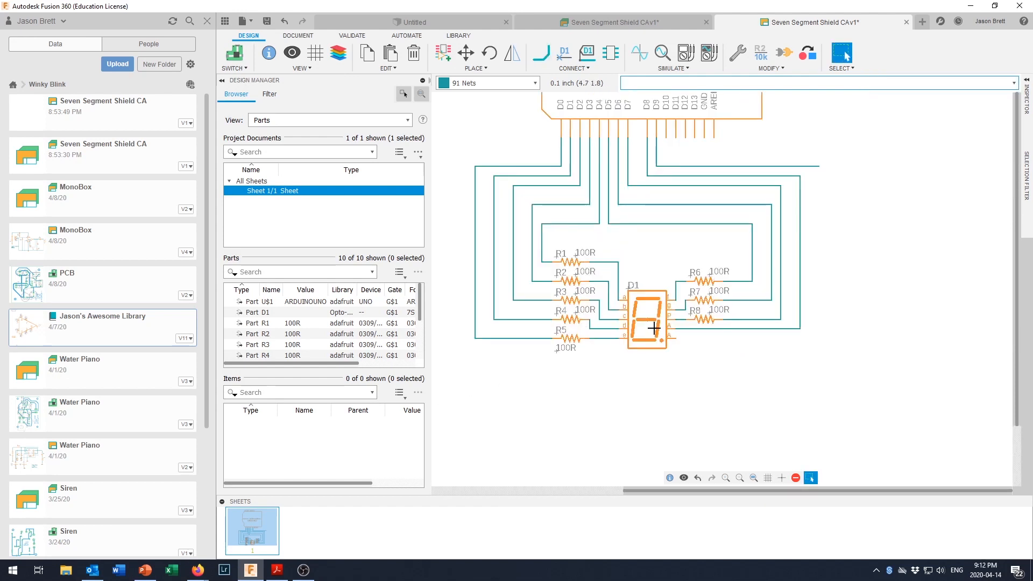
right_click(650, 324)
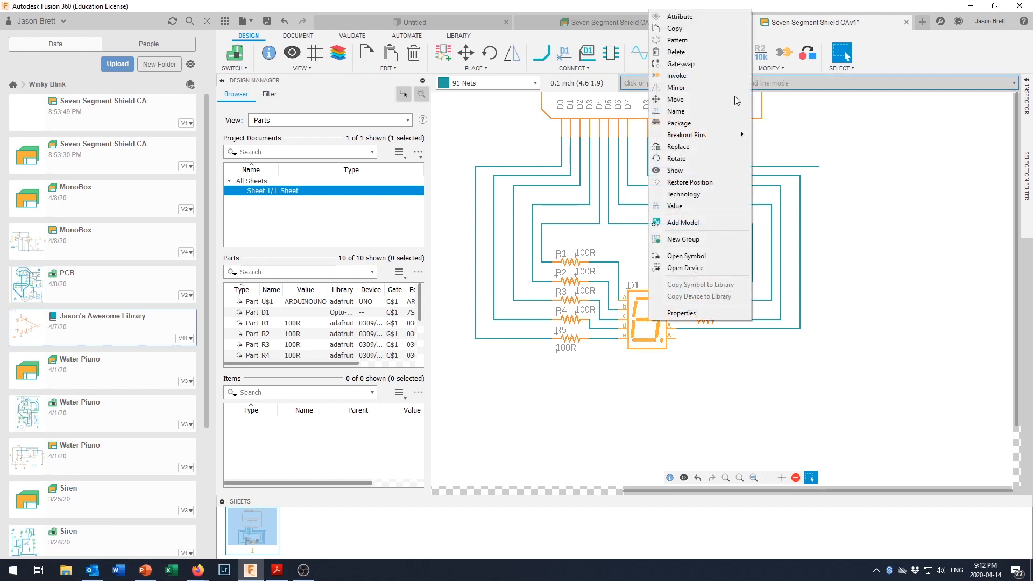
click(701, 30)
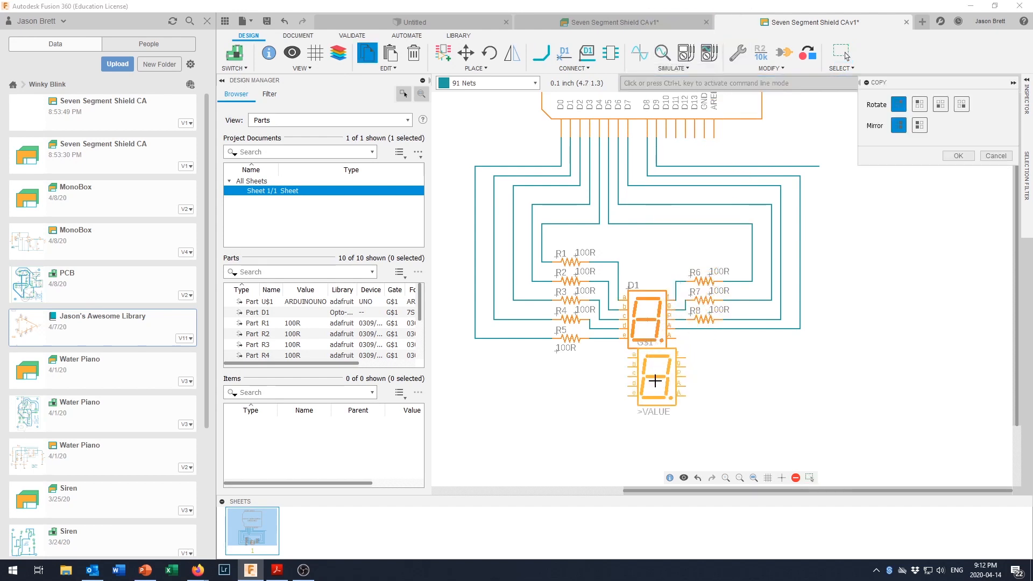
click(648, 394)
scroll(648, 394, down, 3)
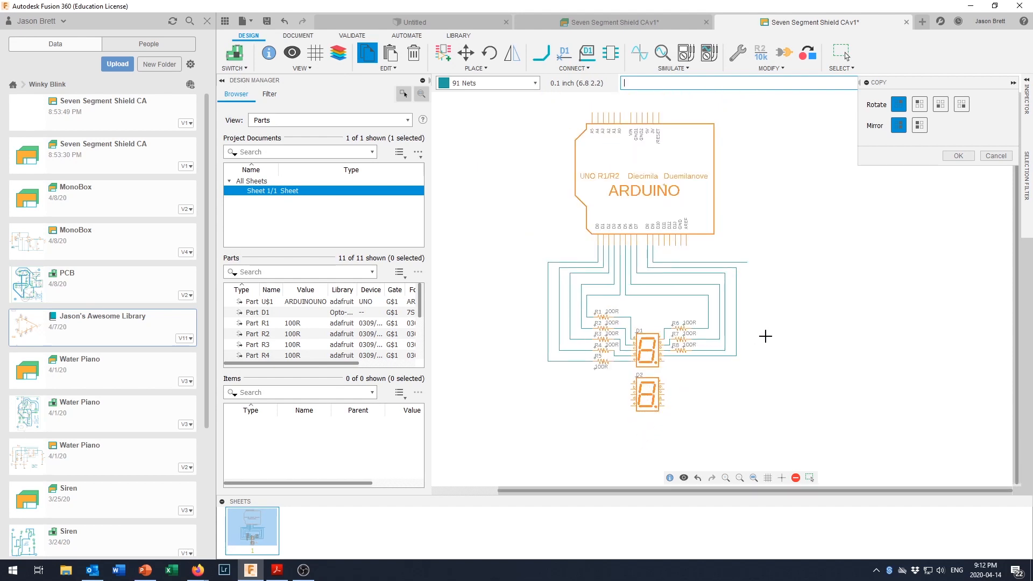
- Extend the open end of the D9 net around the other wires to the upper A pin of display D2 and finish drawing nets
scroll(699, 368, up, 2)
scroll(661, 402, down, 1)
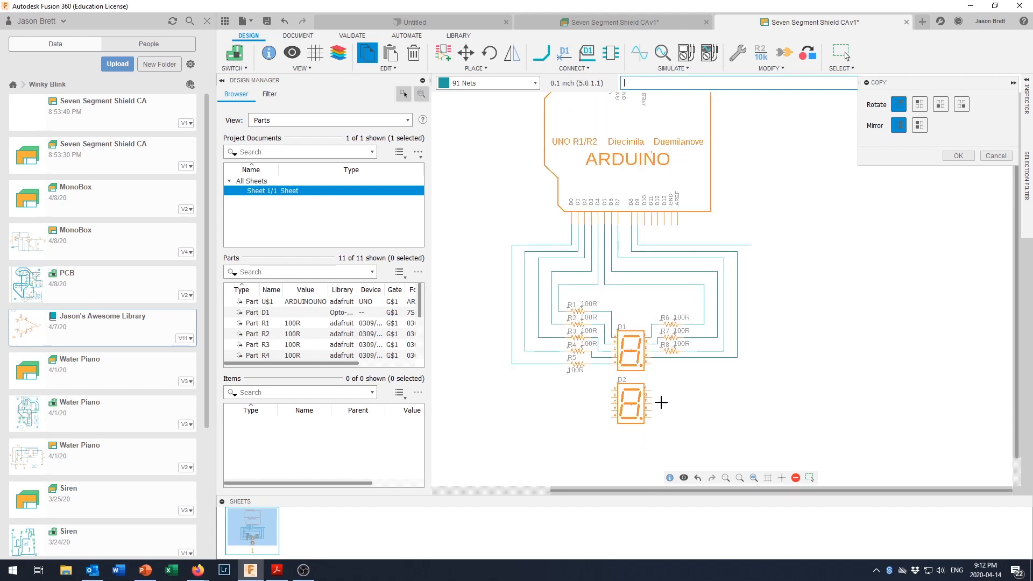
click(541, 54)
click(752, 247)
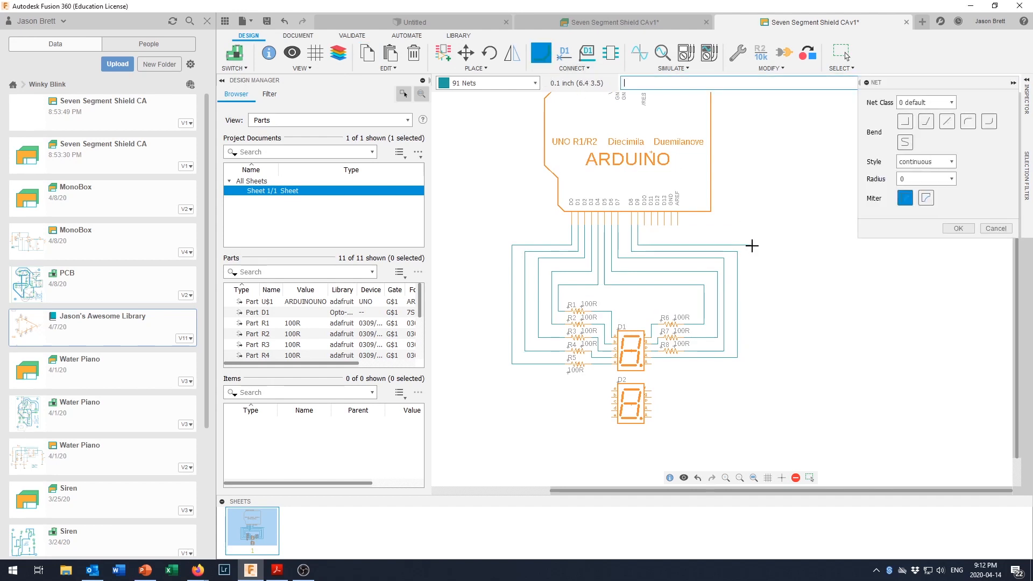
scroll(739, 403, down, 1)
scroll(731, 405, up, 2)
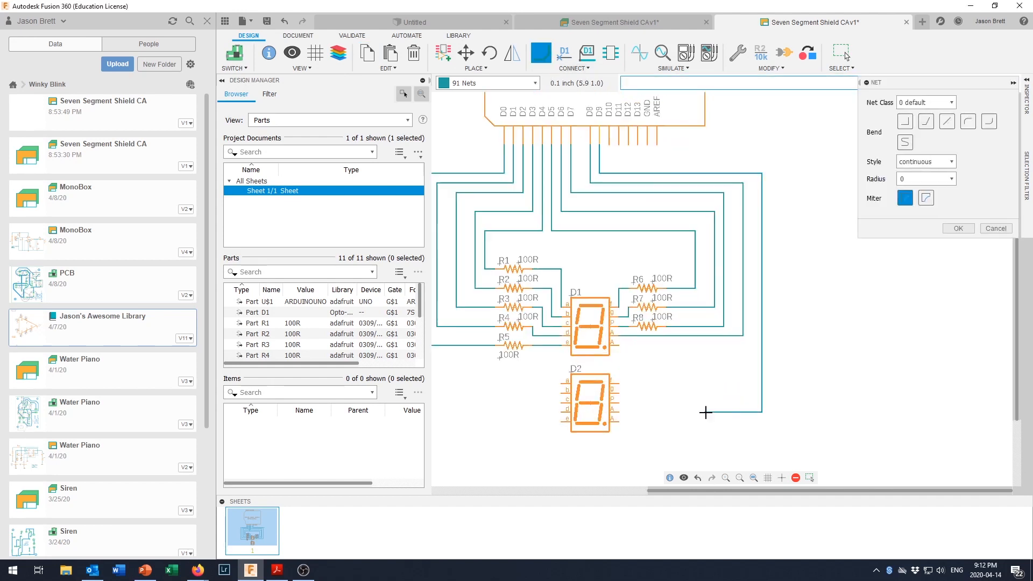
click(622, 414)
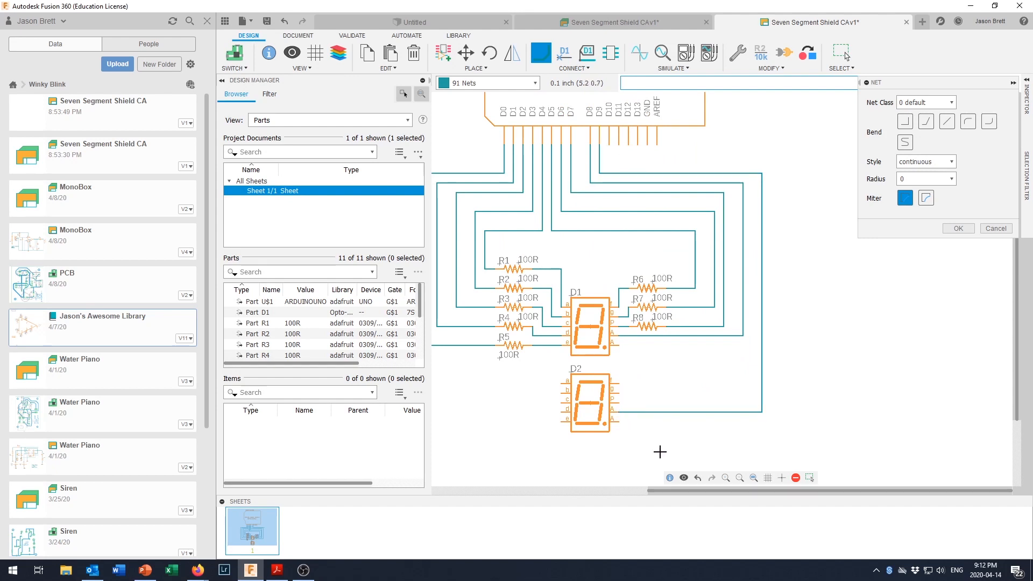
click(957, 228)
- Draw nets from pins e, d and c of display D2 up to the nets on the matching pins of D1
scroll(574, 388, down, 1)
scroll(545, 406, up, 2)
scroll(545, 406, up, 1)
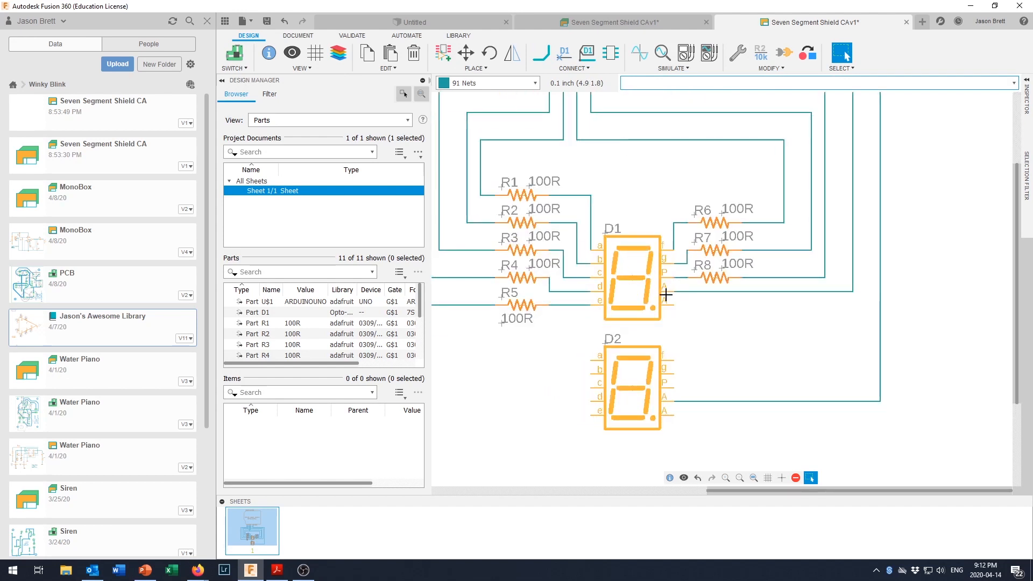
scroll(664, 292, down, 3)
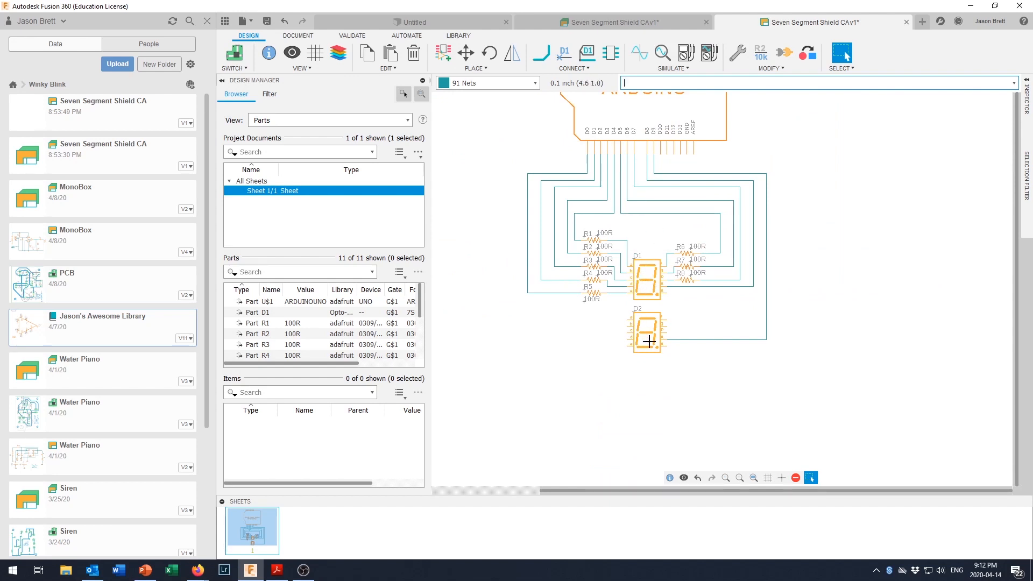
scroll(654, 343, up, 3)
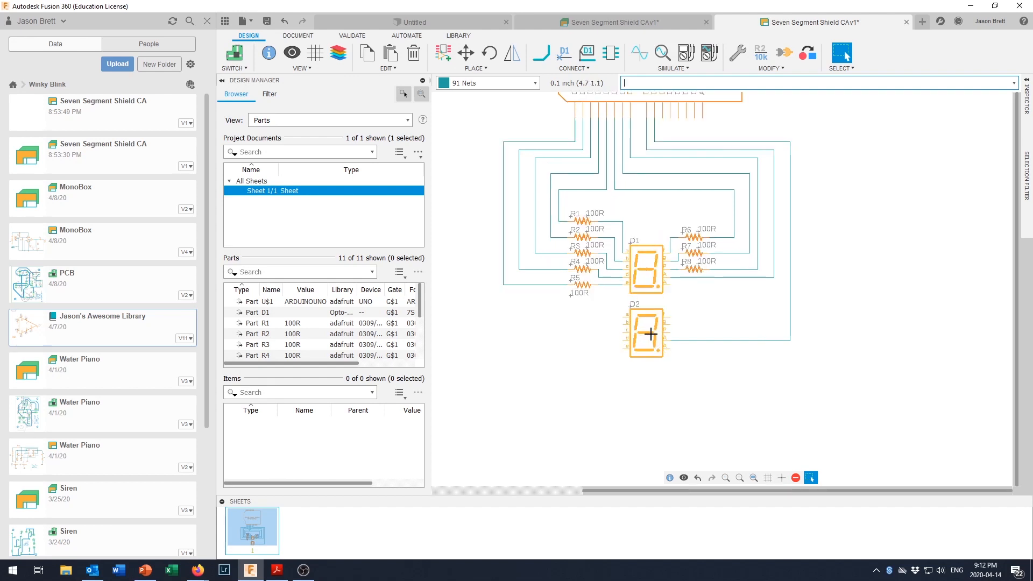
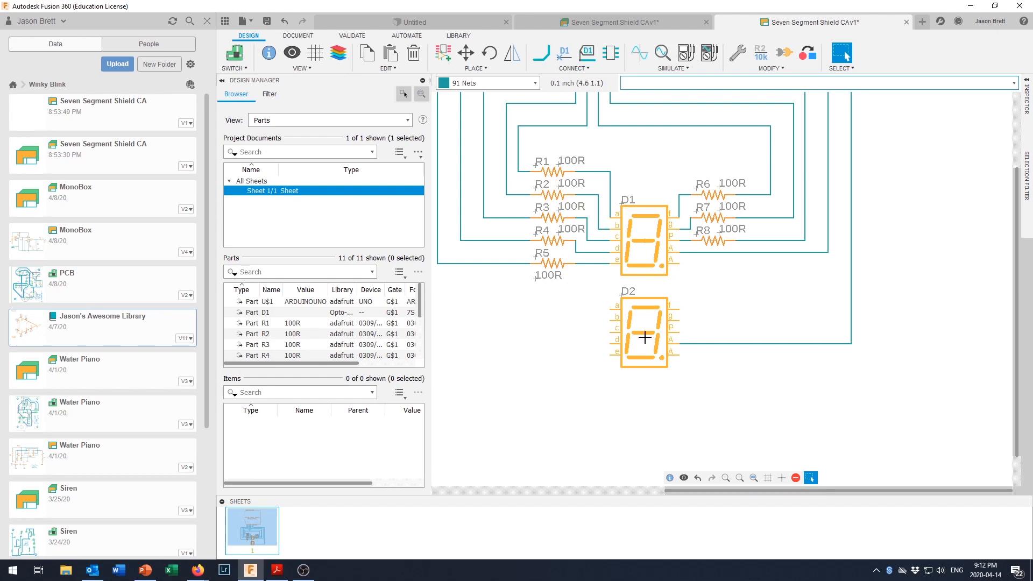
click(542, 53)
click(611, 352)
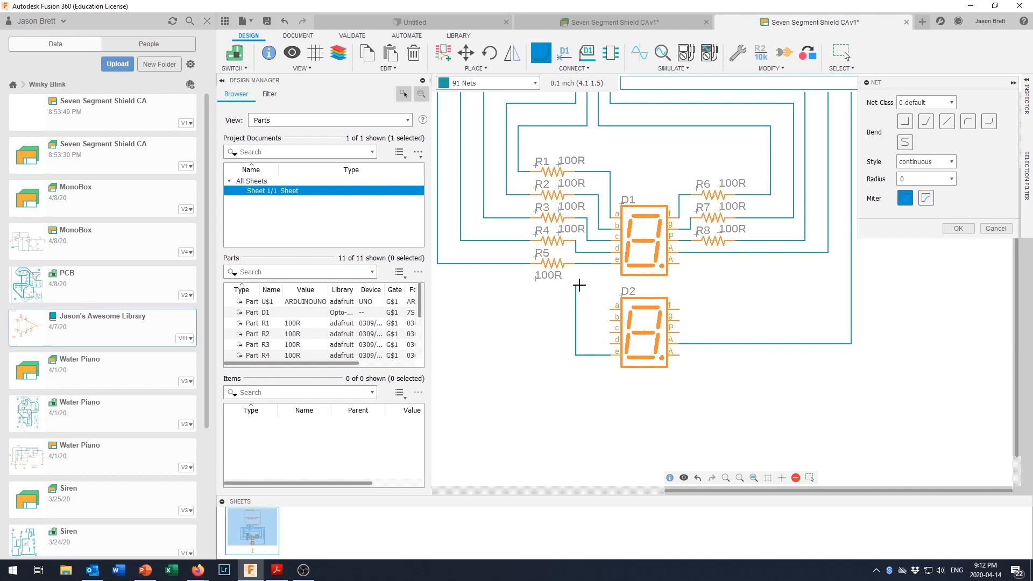
click(576, 264)
click(586, 252)
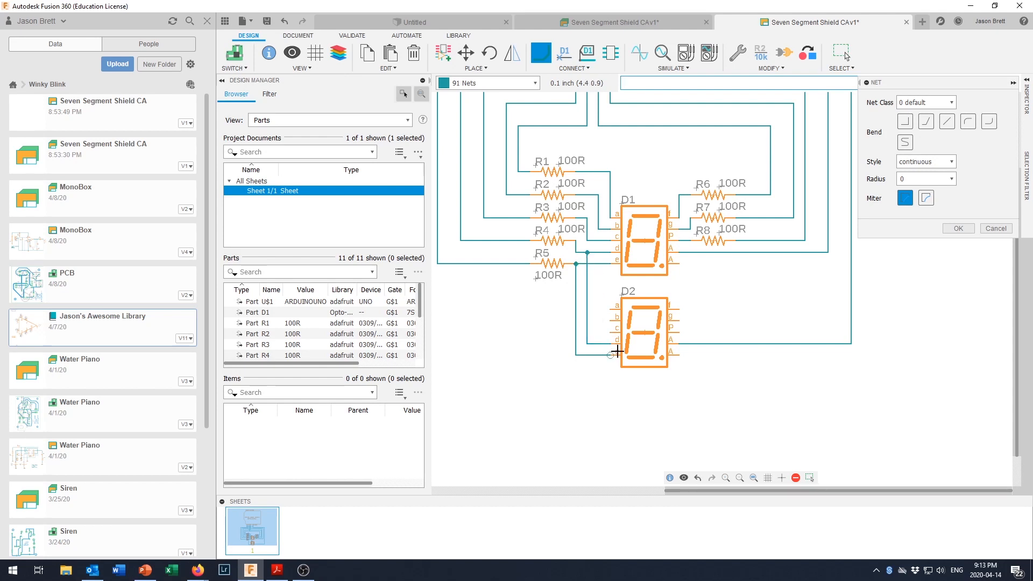
click(597, 329)
click(598, 240)
scroll(587, 324, down, 2)
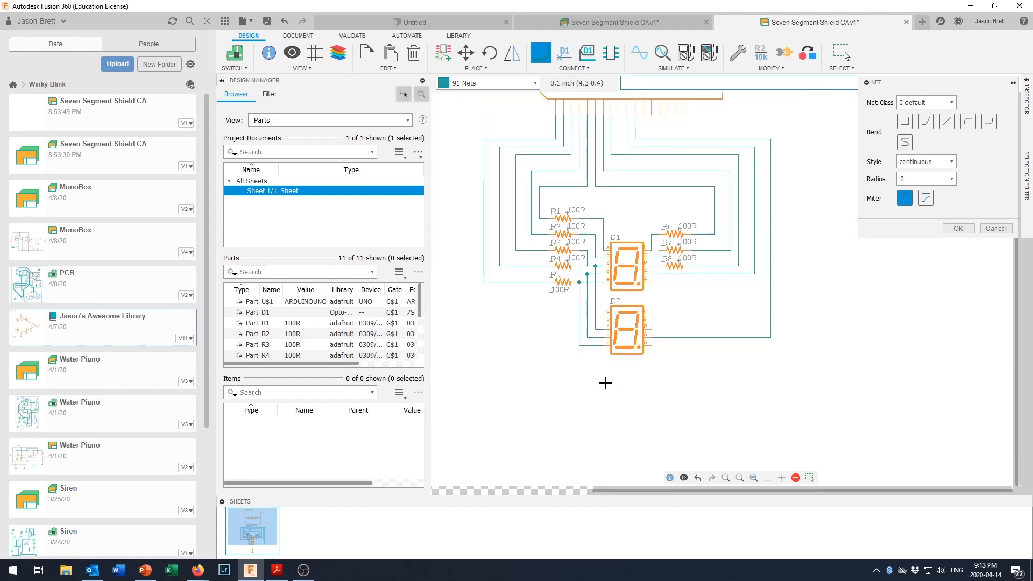
click(604, 386)
key(Escape)
key(Escape)
- Move resistors R1–R5 together 0.2 inch horizontally away from the displays with their nets attached
drag(600, 372, 476, 207)
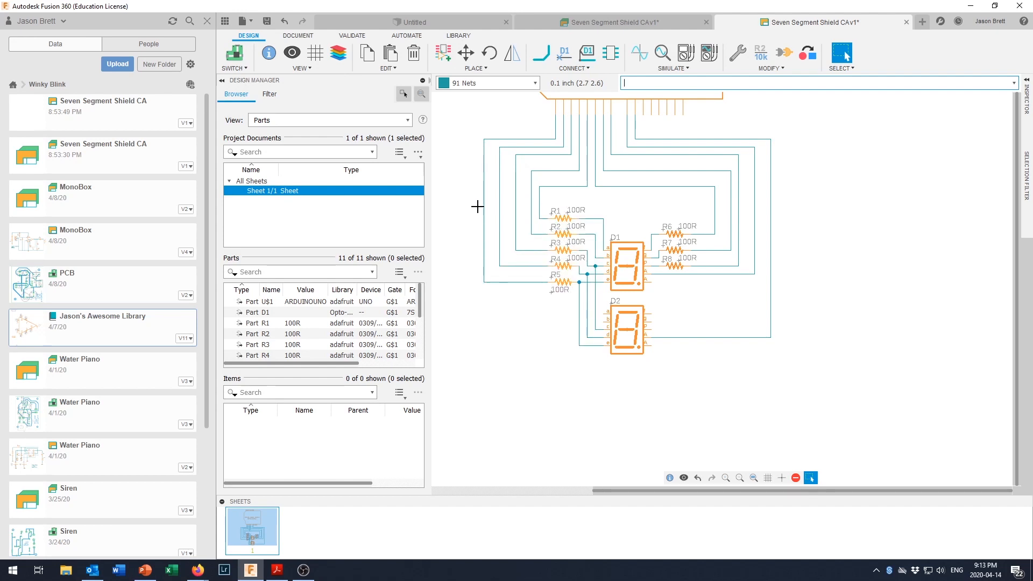
drag(562, 251, 556, 250)
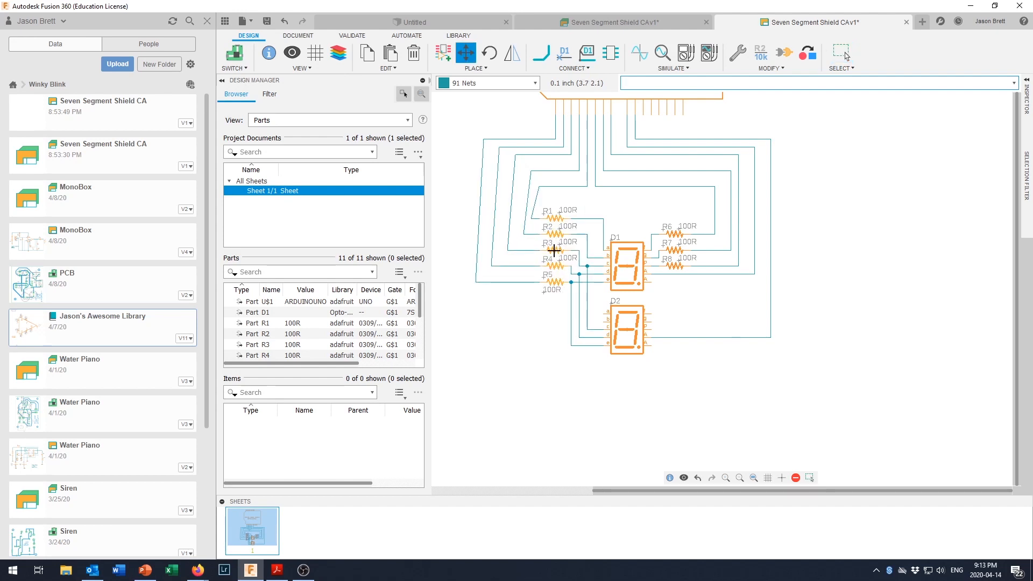
drag(552, 250, 551, 249)
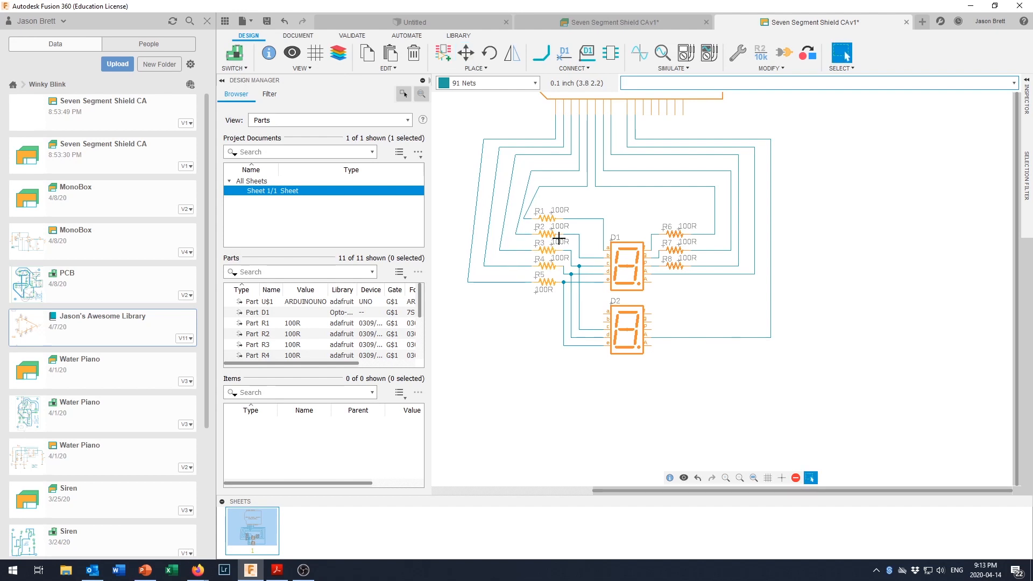
- Shift the horizontal segments of the D0–D4 nets outward so the vertical runs down to resistors R1–R5 are straight
scroll(548, 197, up, 2)
scroll(546, 198, down, 2)
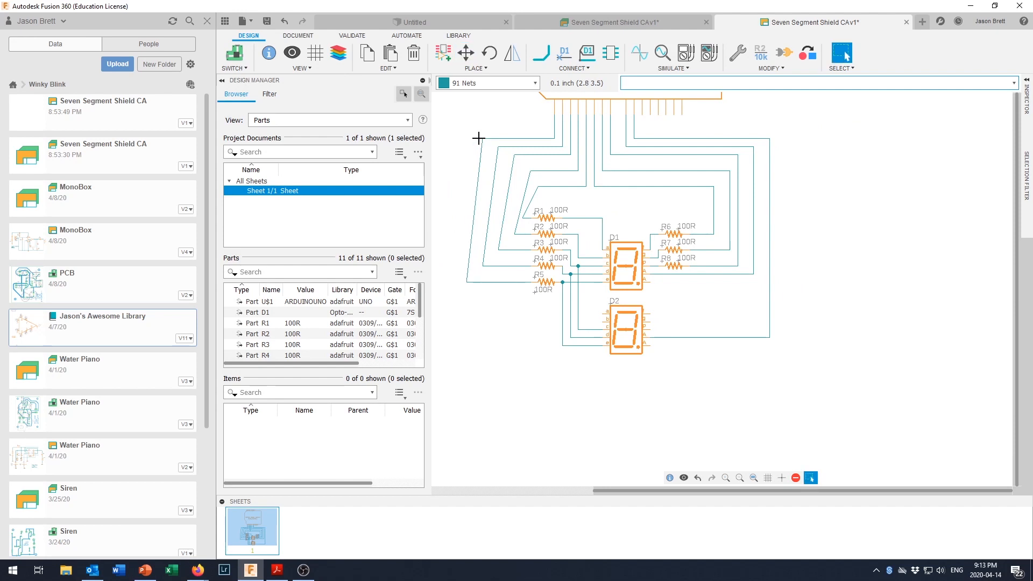
drag(483, 140, 481, 139)
drag(494, 139, 480, 138)
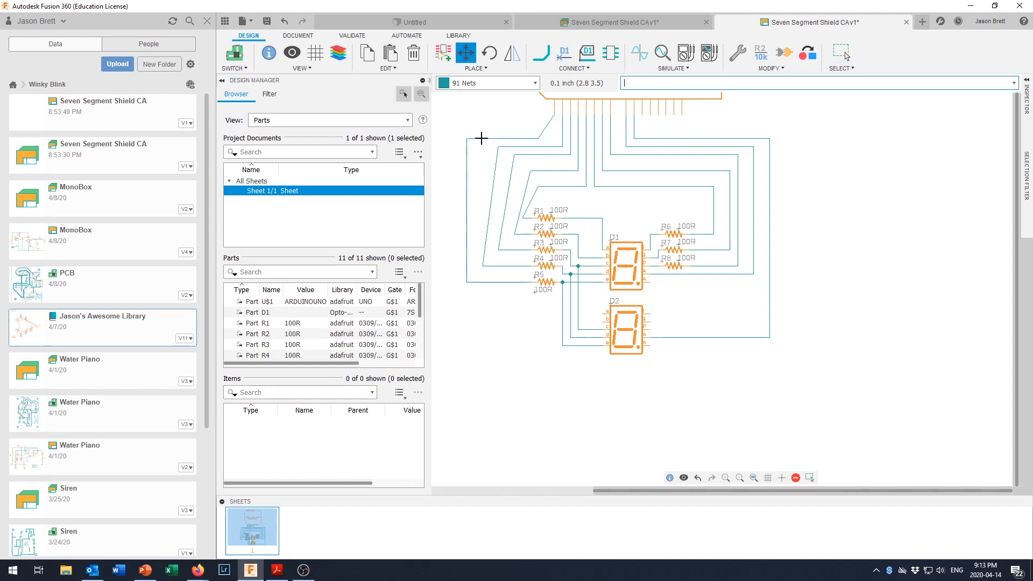
click(485, 138)
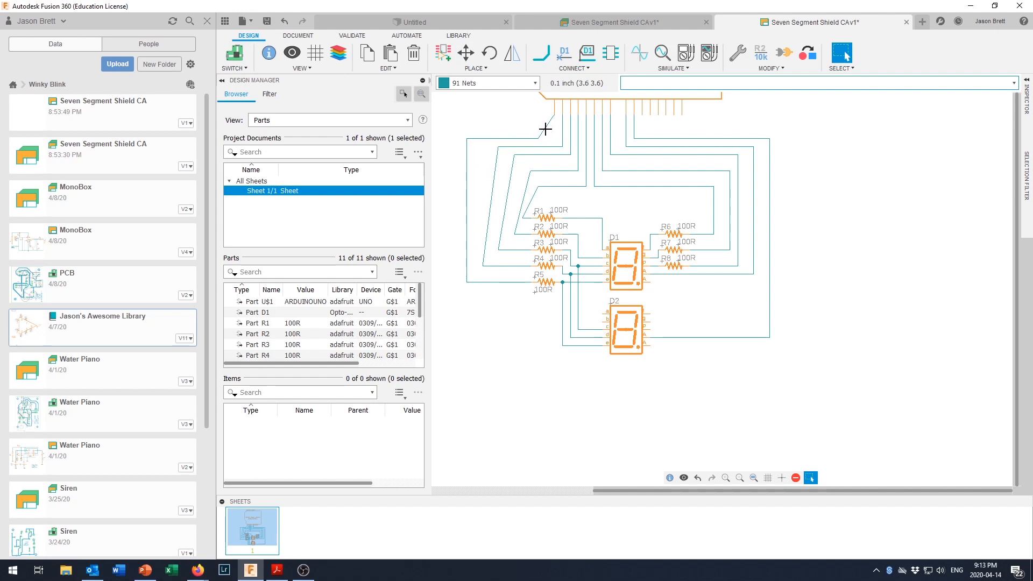
drag(528, 146, 540, 182)
- Draw nets from pins b and a of display D2 up to the nets on the matching pins of D1
scroll(560, 189, down, 2)
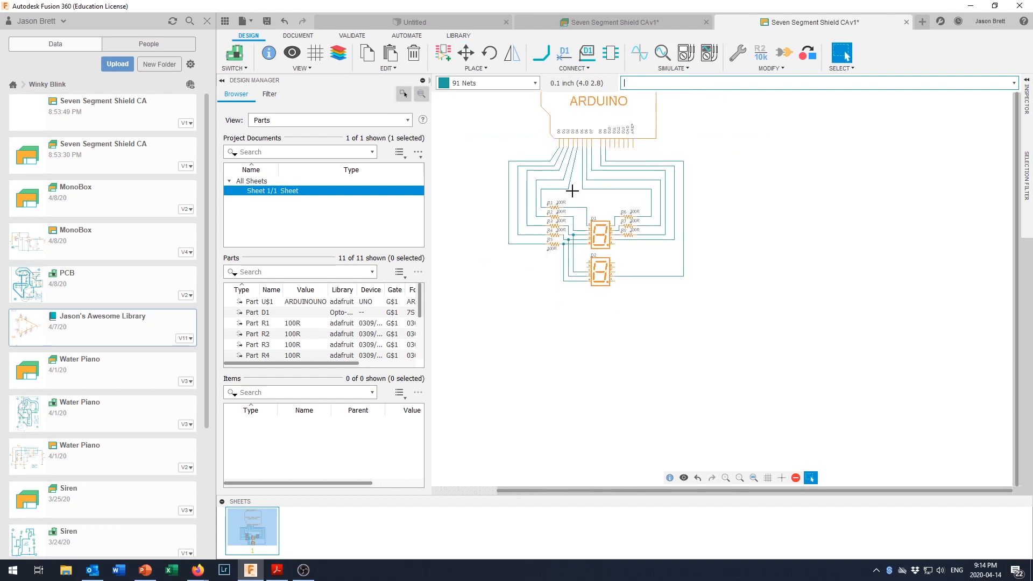
scroll(576, 193, up, 1)
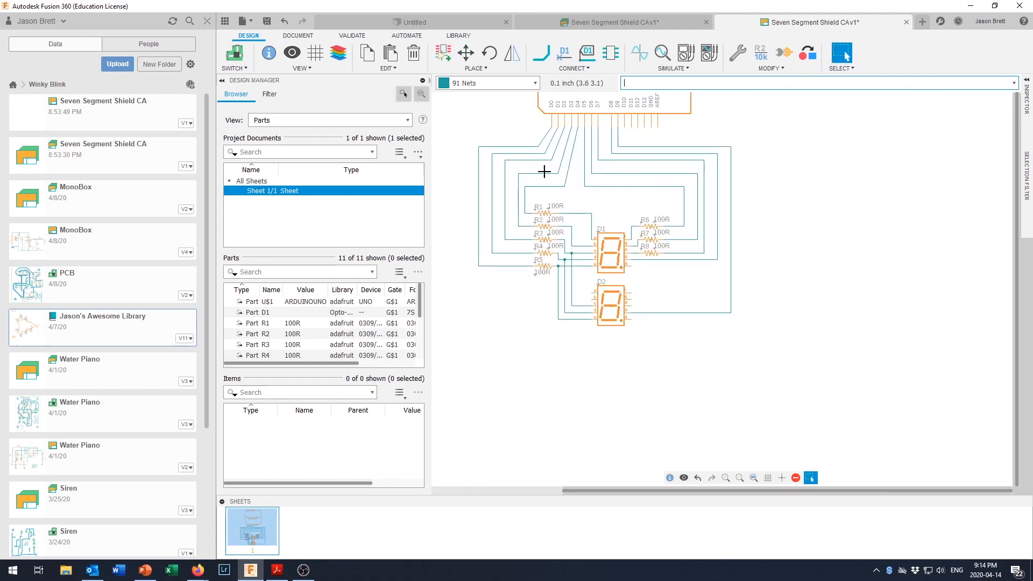
scroll(591, 289, down, 1)
scroll(591, 289, up, 2)
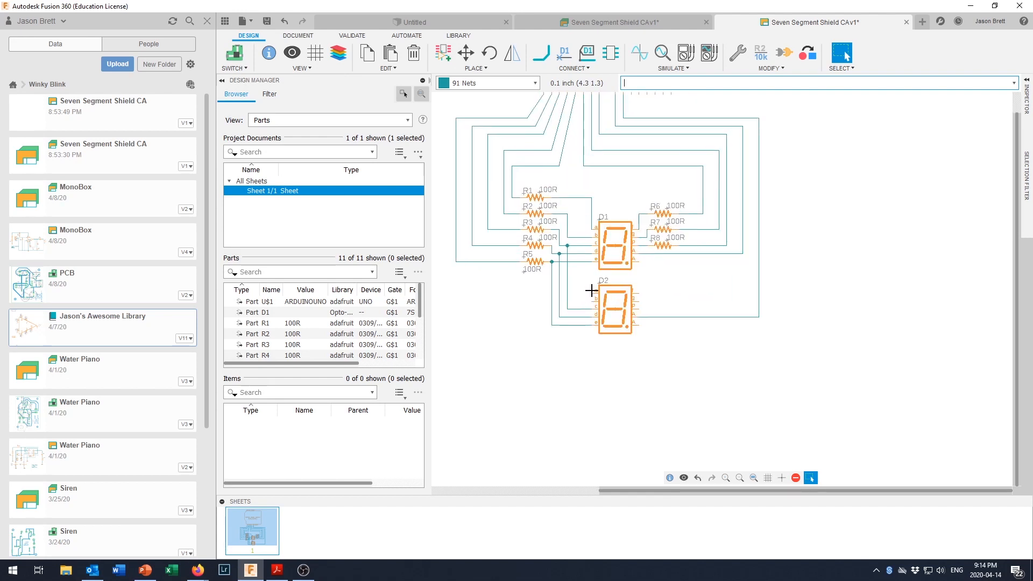
scroll(591, 290, down, 1)
scroll(592, 289, up, 1)
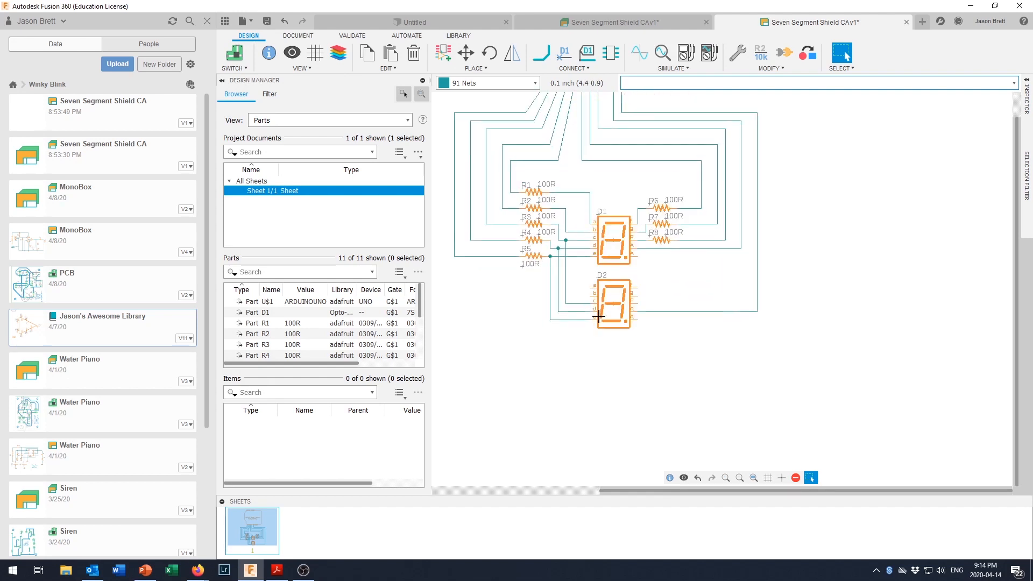
scroll(595, 281, down, 1)
scroll(599, 253, up, 1)
scroll(601, 292, up, 1)
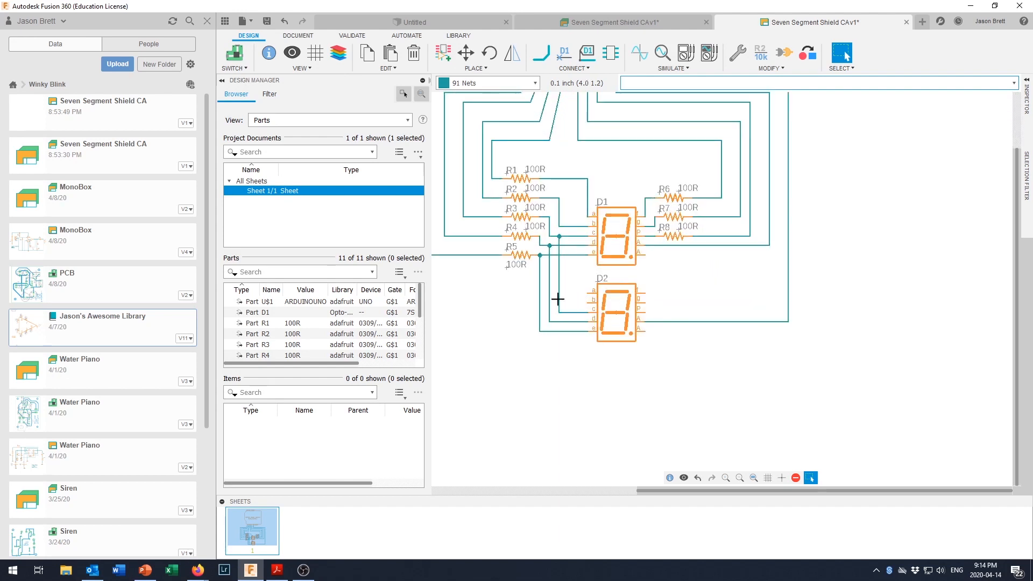
click(540, 53)
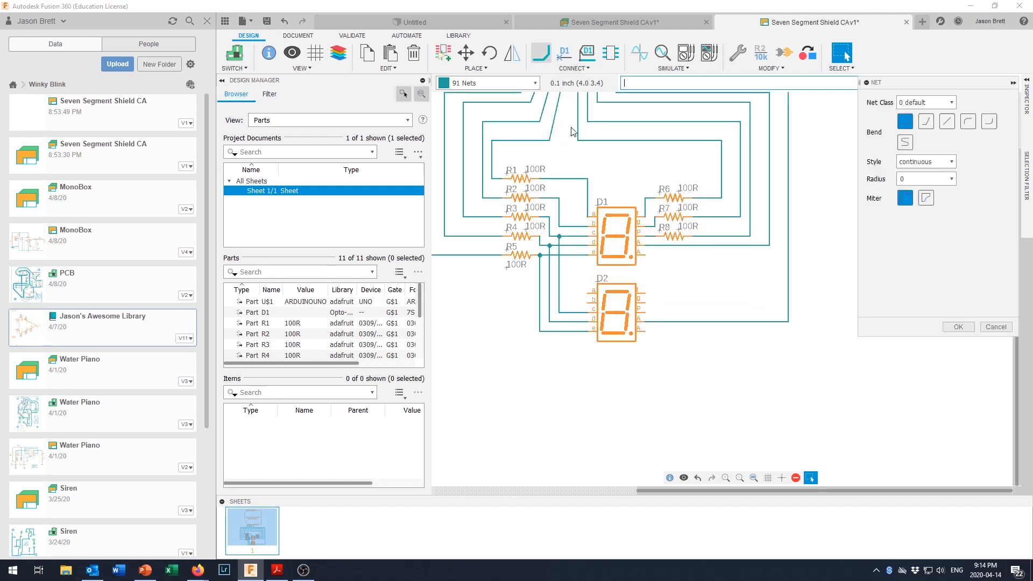
click(592, 299)
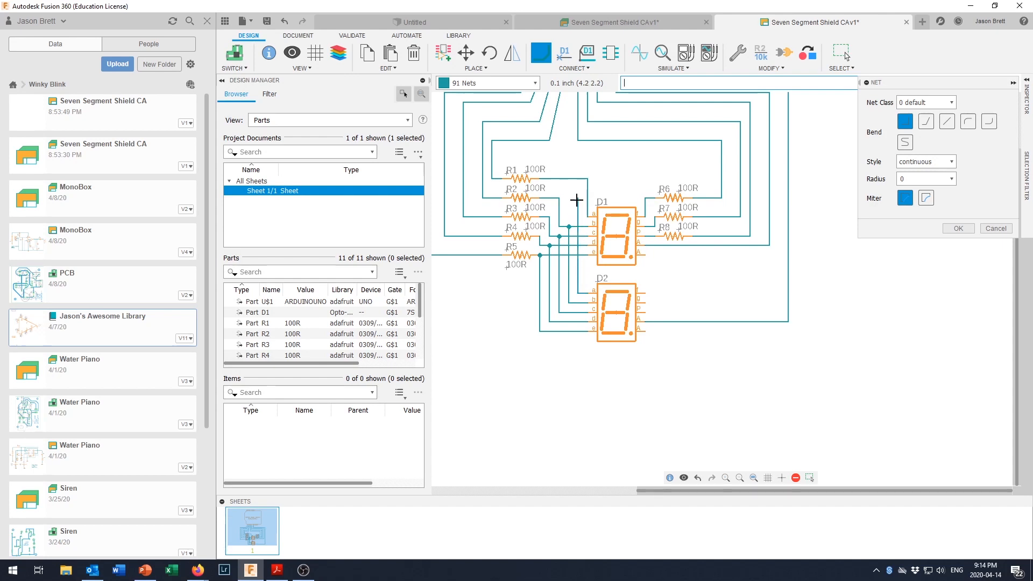
click(579, 178)
key(Escape)
- Move resistors R6–R8 together 0.2 inch horizontally away from the displays with their nets attached
drag(649, 171, 697, 217)
key(m)
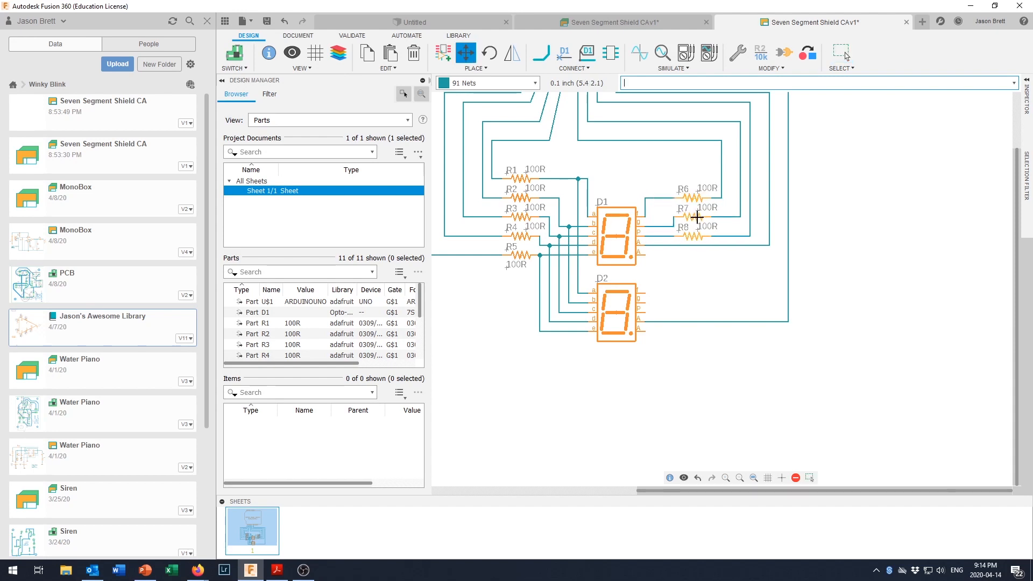
key(Escape)
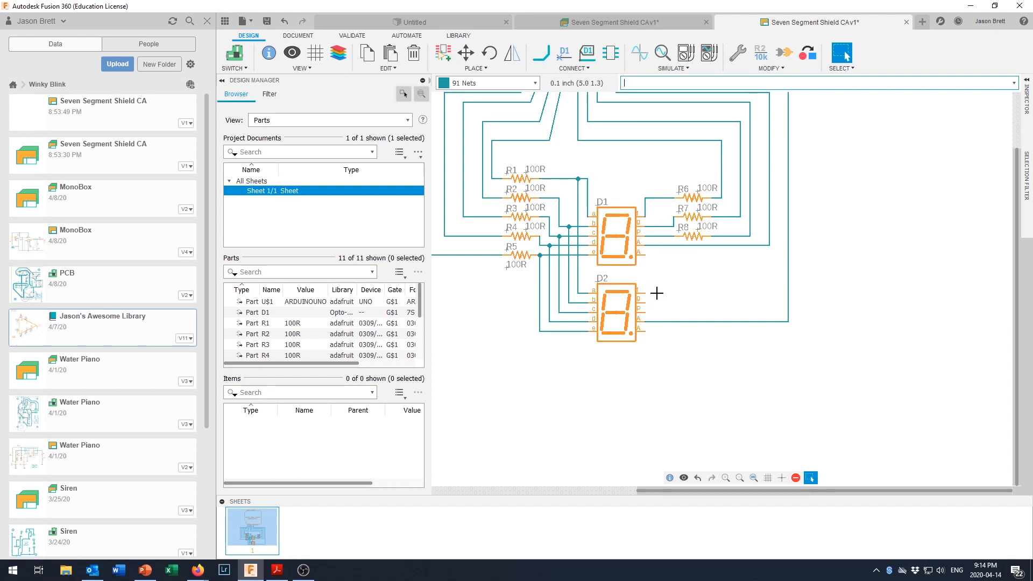
- Draw nets from pins f, g and P of display D2 up to the nets joining D1 with resistors R6, R7 and R8
click(541, 53)
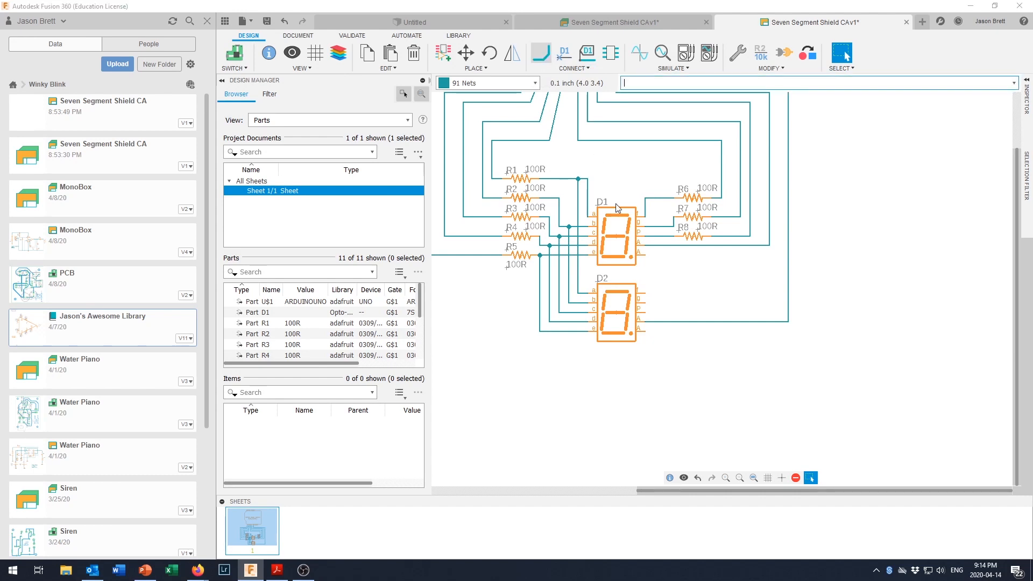
click(647, 294)
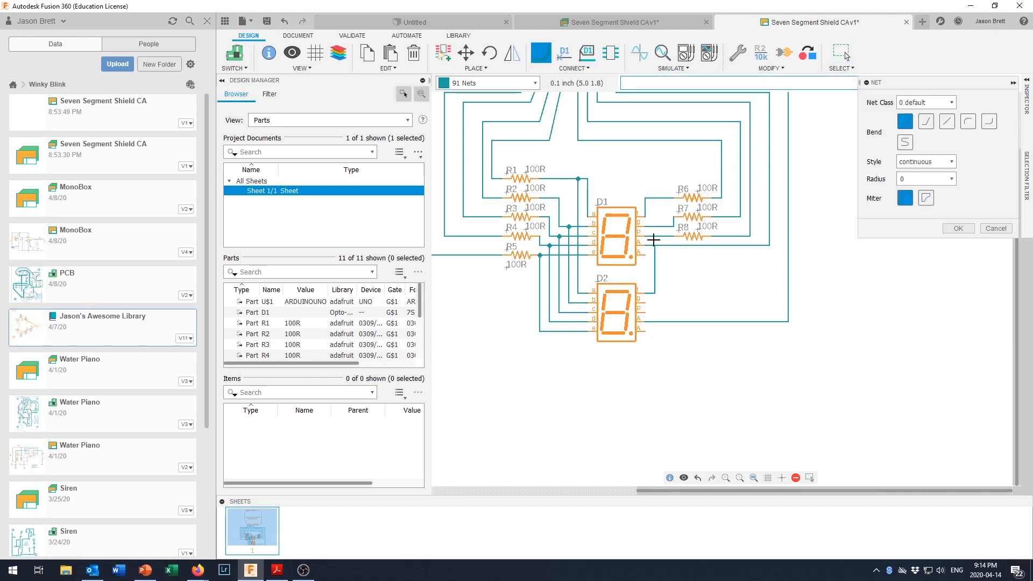
click(656, 198)
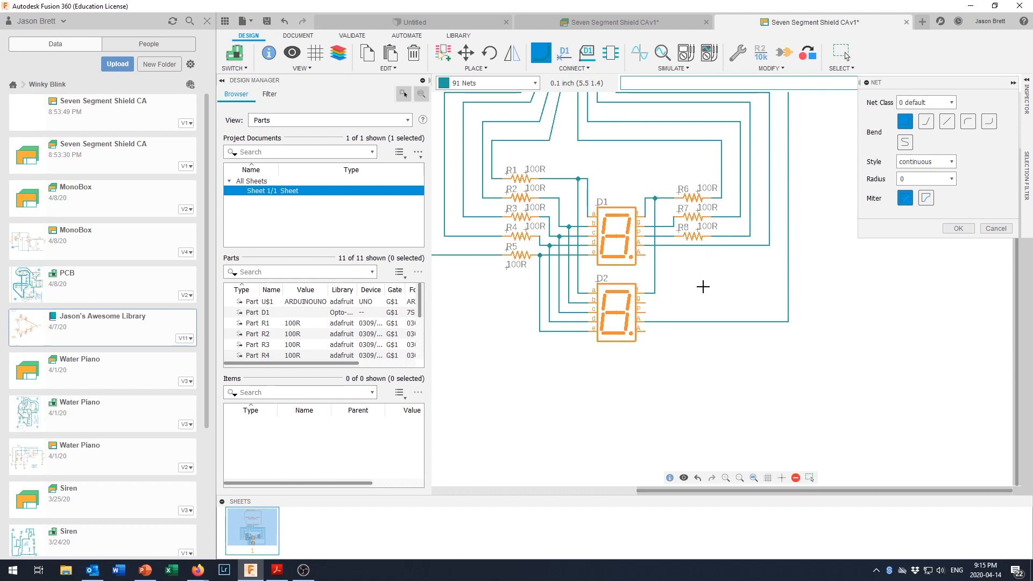
click(647, 303)
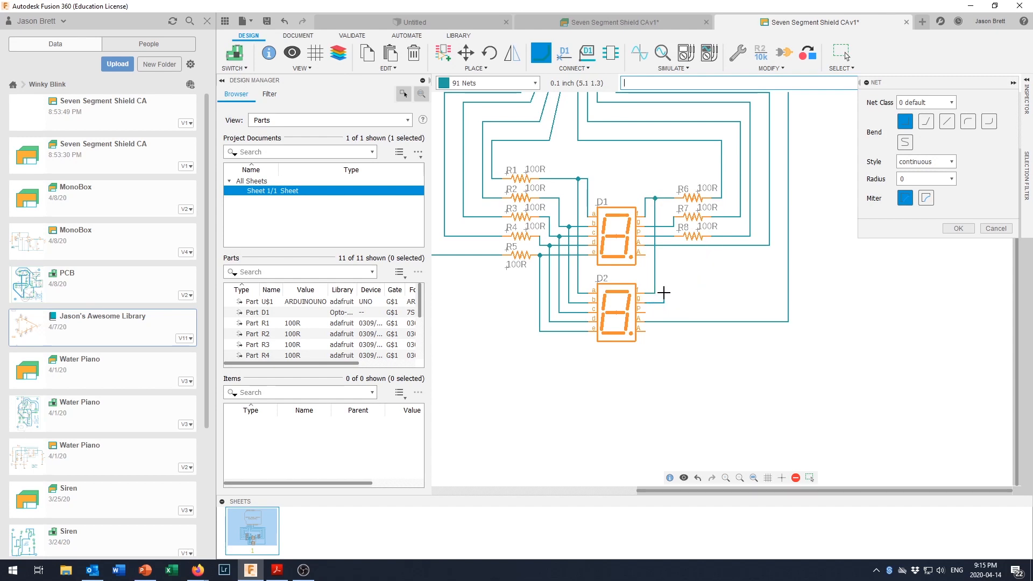
click(663, 226)
click(646, 311)
click(675, 236)
scroll(757, 311, down, 3)
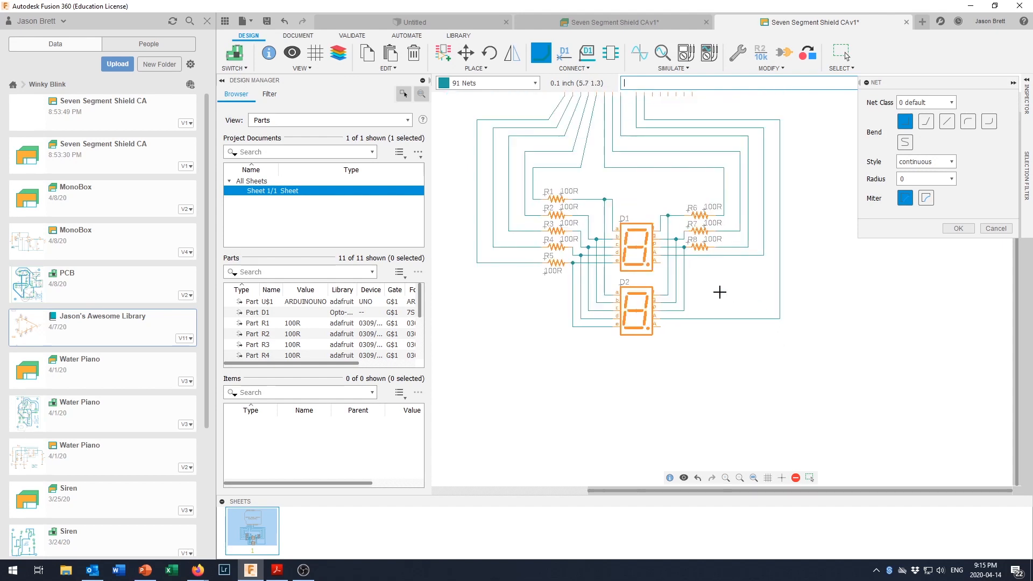
scroll(719, 291, up, 2)
scroll(719, 291, down, 2)
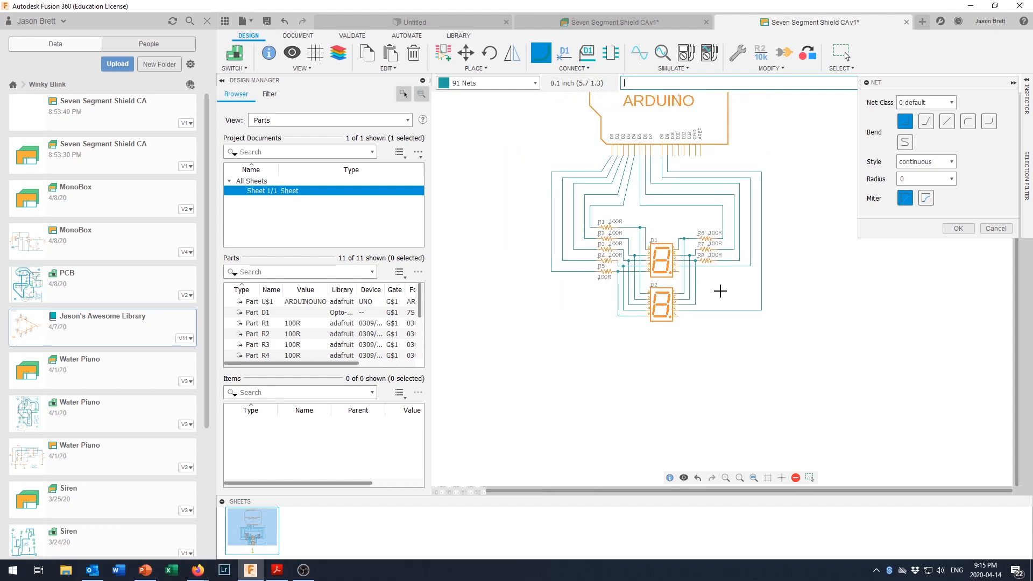
click(958, 228)
- Copy display D2 and place one copy directly below it, aligned in the same column
scroll(668, 231, down, 1)
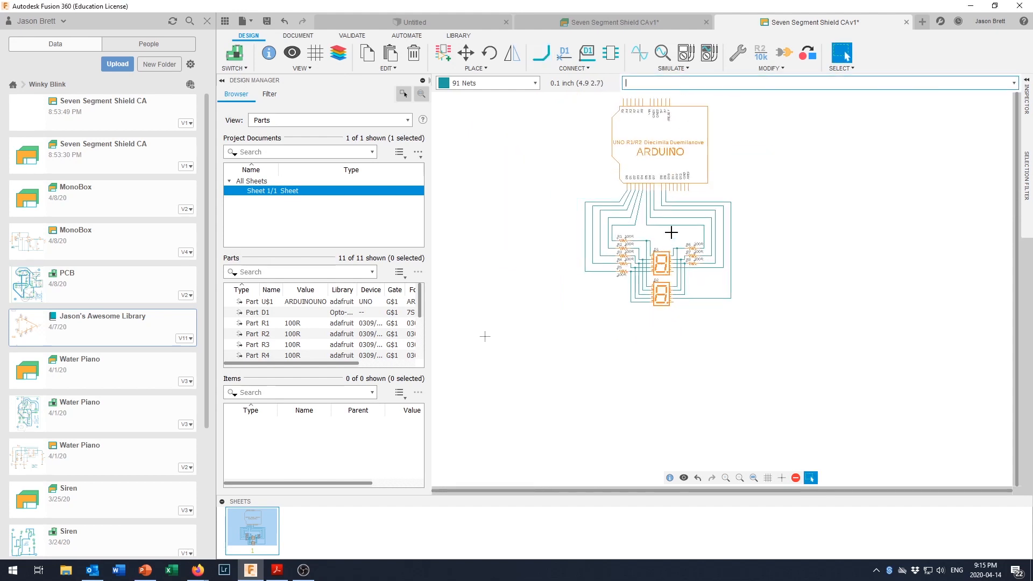
scroll(665, 215, up, 1)
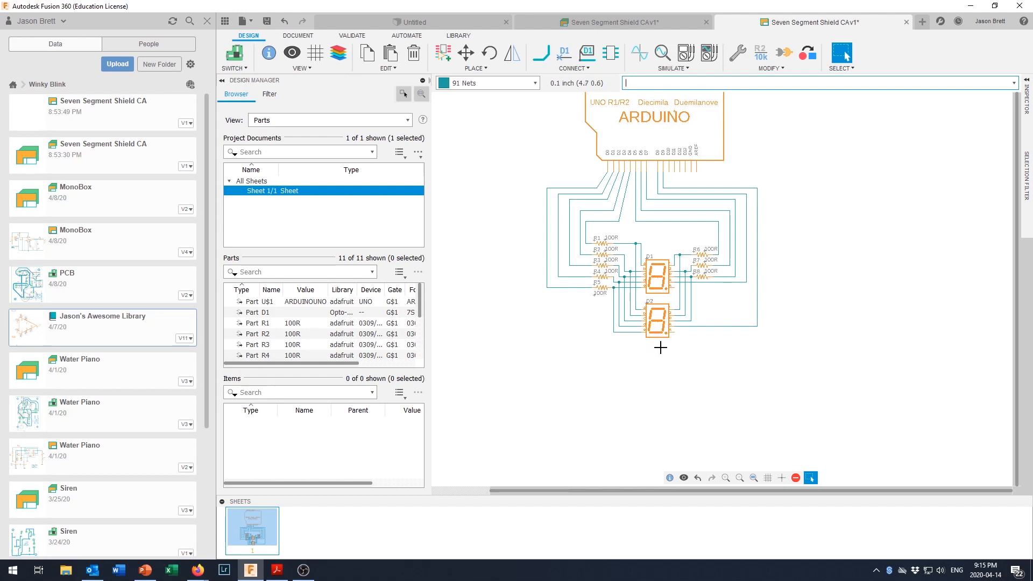
scroll(660, 347, up, 1)
scroll(661, 347, down, 1)
scroll(661, 348, up, 1)
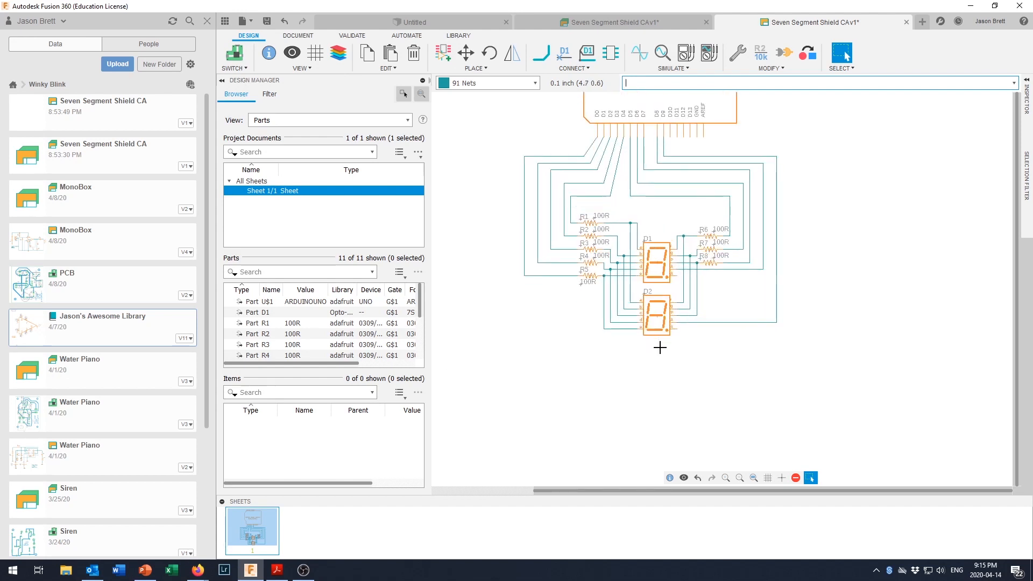
right_click(657, 317)
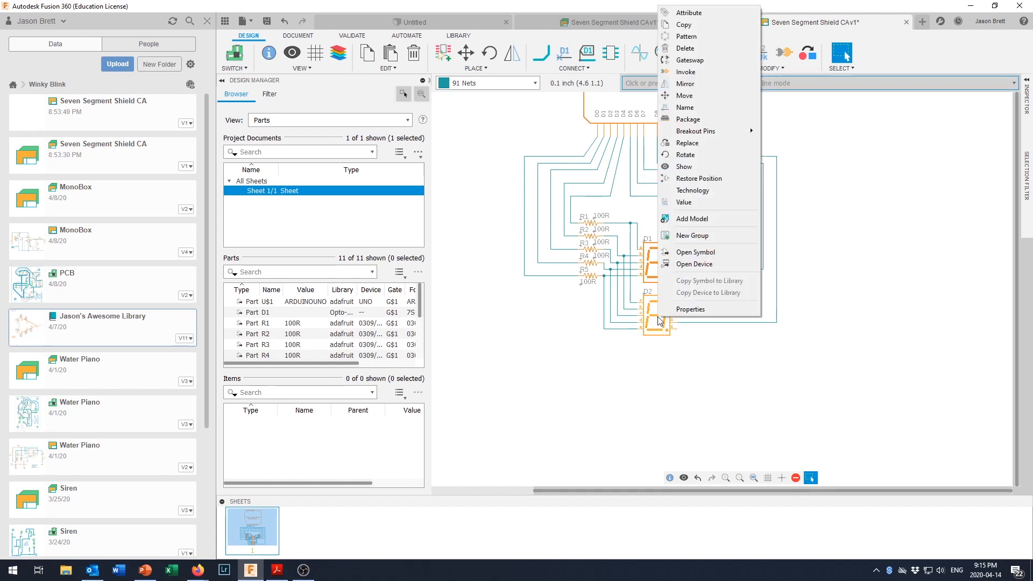
mouse_move(750, 132)
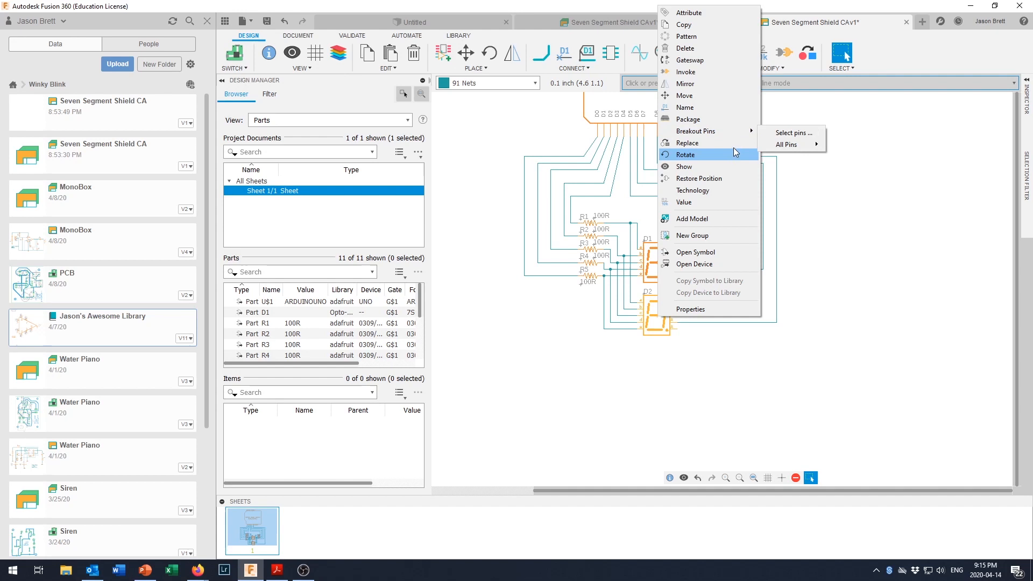
click(684, 24)
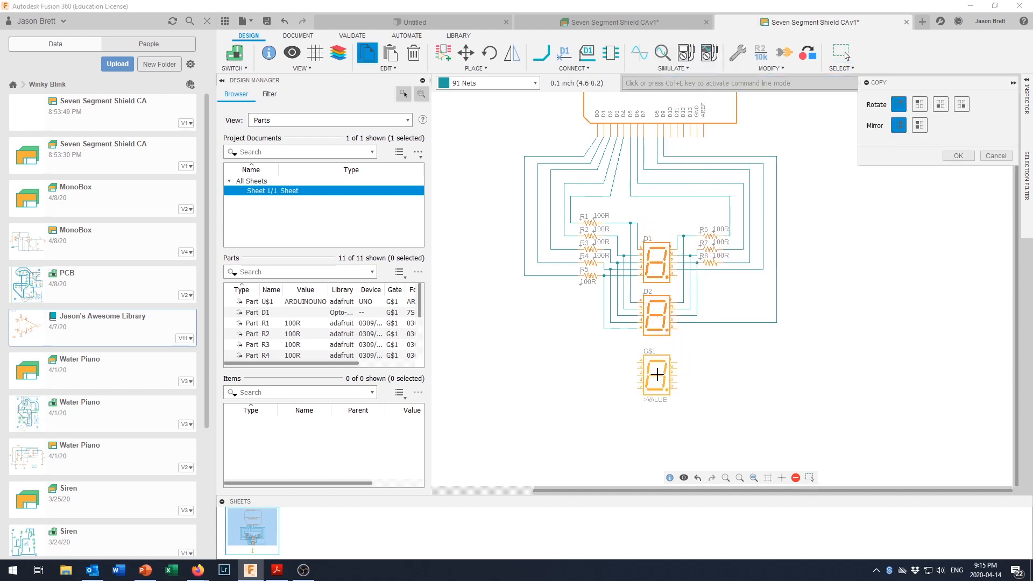
click(656, 374)
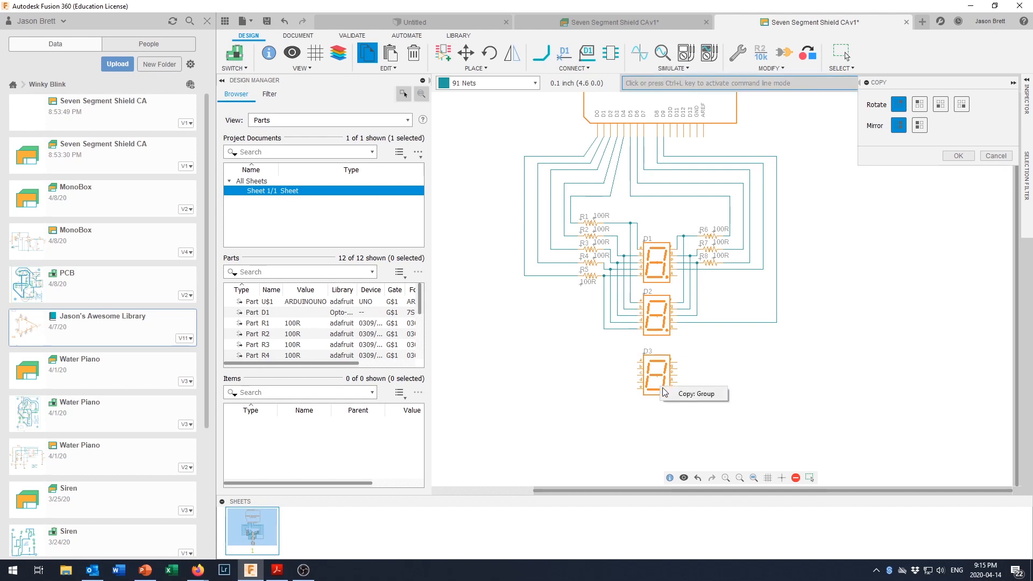
click(657, 382)
right_click(657, 377)
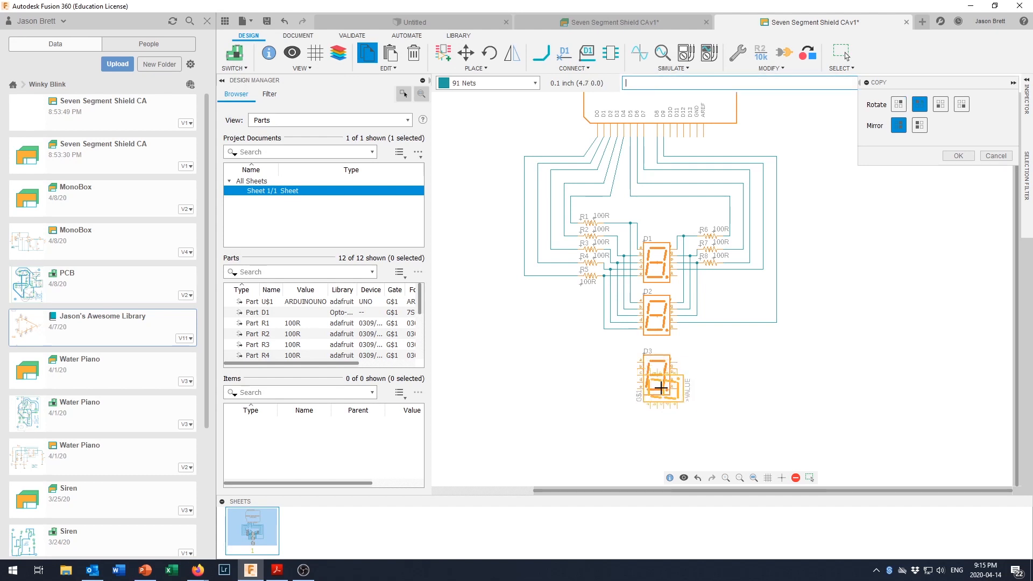
key(Escape)
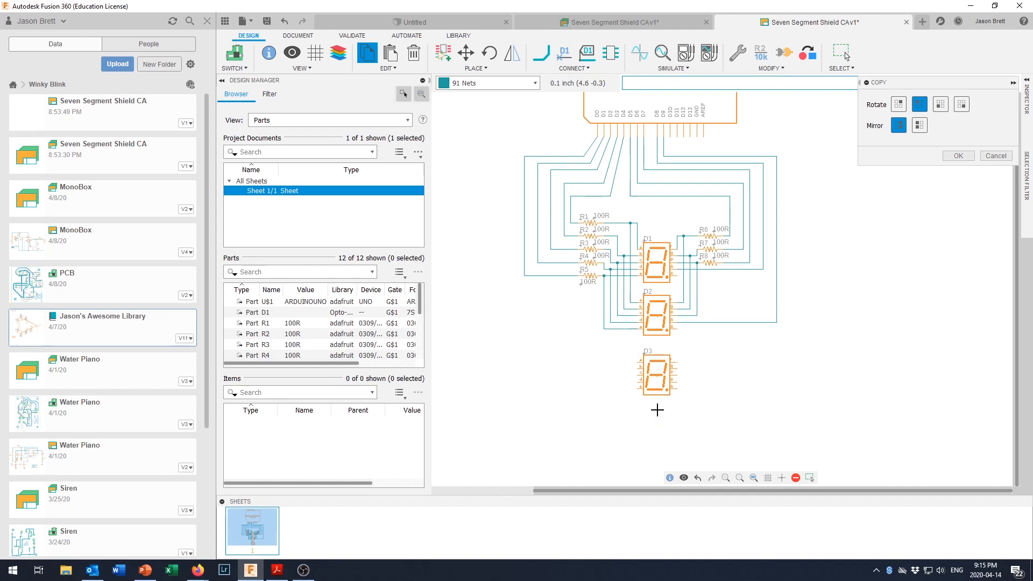
click(995, 156)
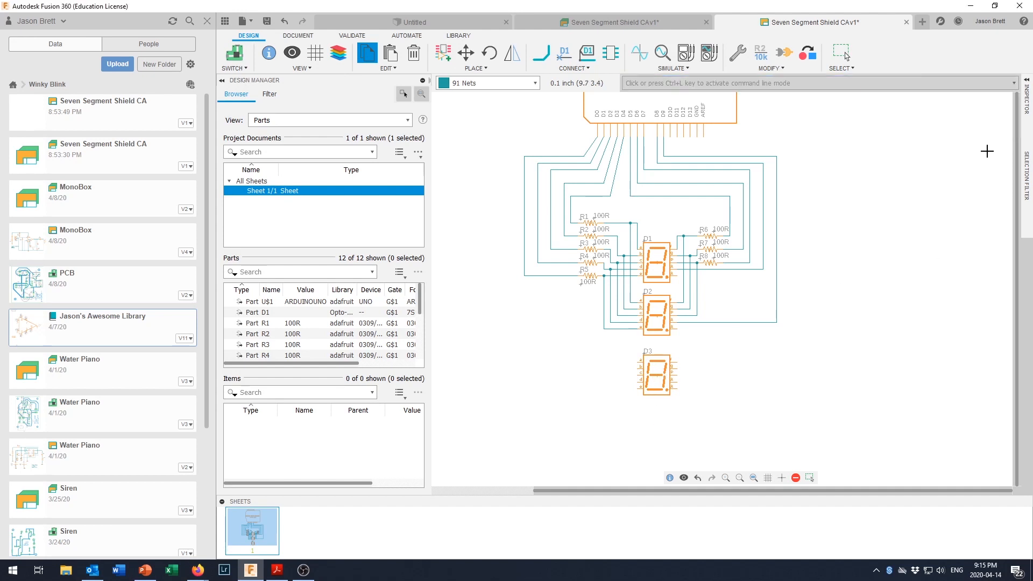
- Copy display D3 and place the fourth display directly below it in the same column
right_click(658, 379)
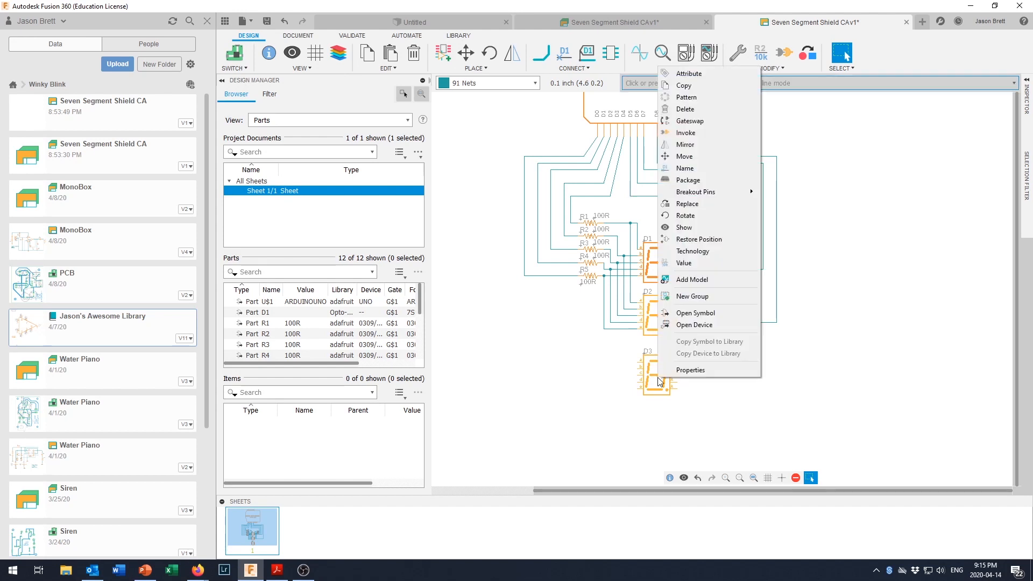
click(694, 87)
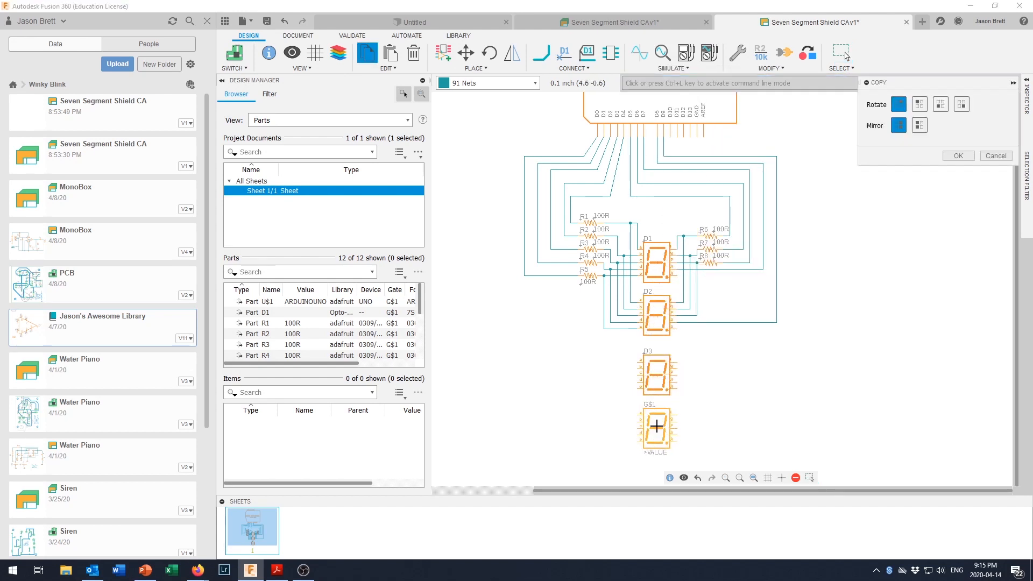
click(656, 426)
key(Escape)
- Draw nets from pins a, b and c of display D3 up to the nets on the matching pins of D2
scroll(695, 398, up, 1)
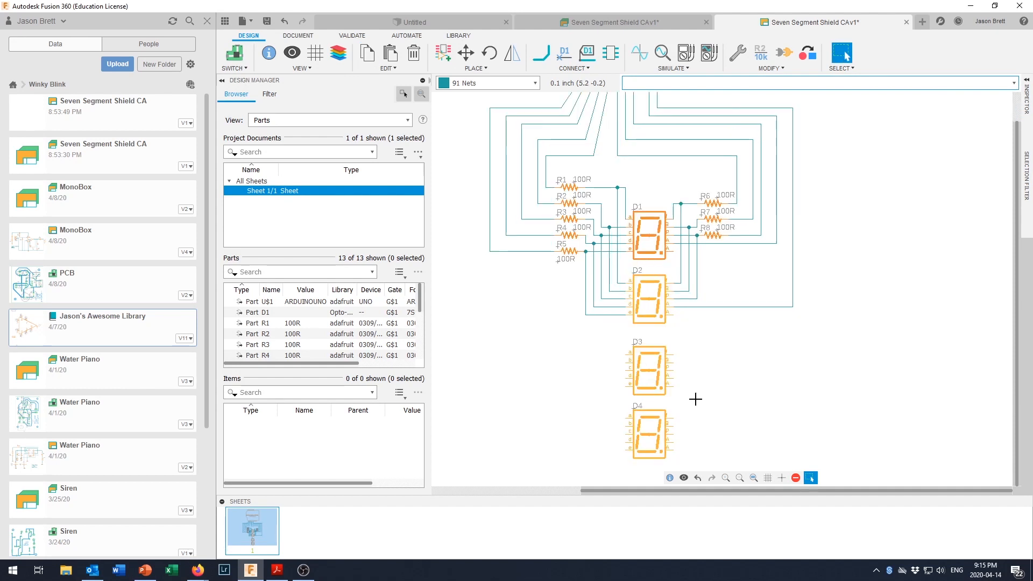
scroll(705, 398, up, 2)
scroll(716, 378, down, 2)
scroll(716, 372, up, 1)
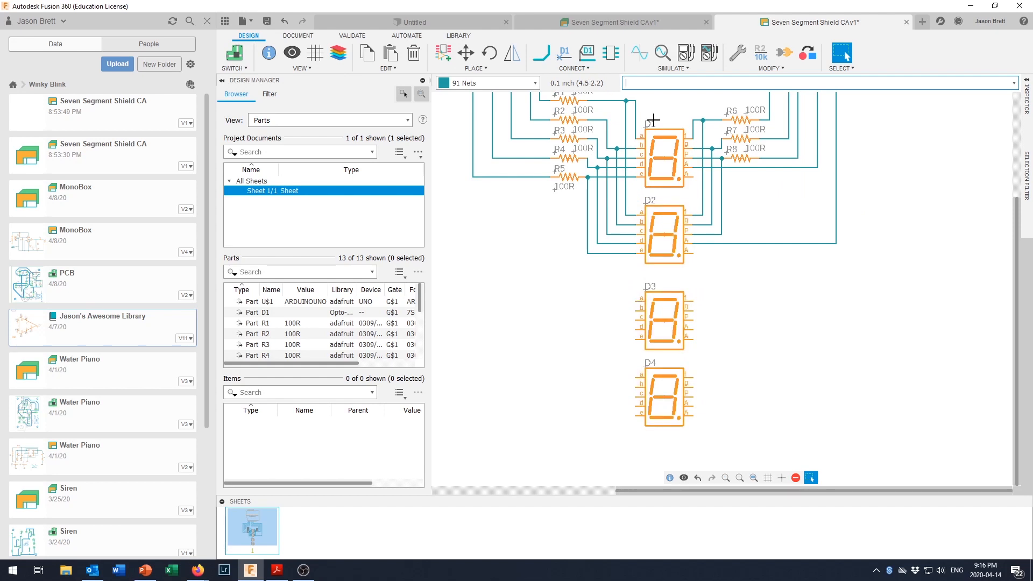
click(541, 52)
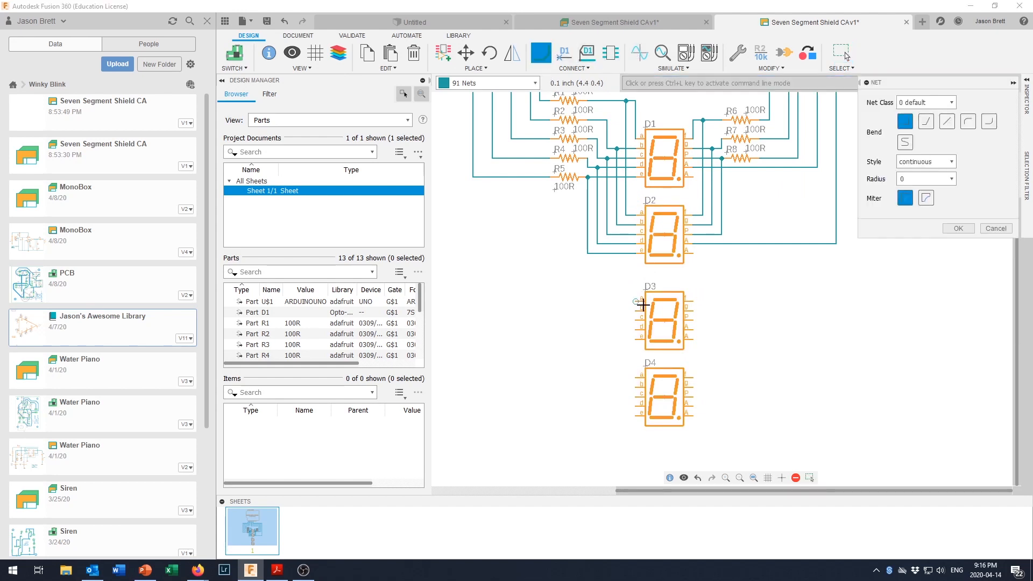
click(636, 302)
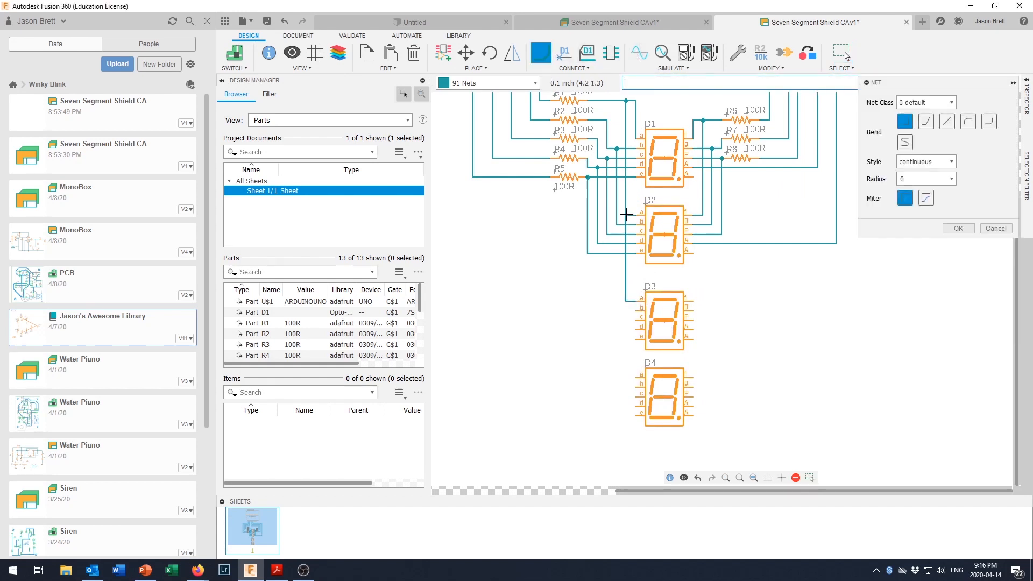
click(626, 215)
click(635, 311)
click(617, 226)
click(637, 321)
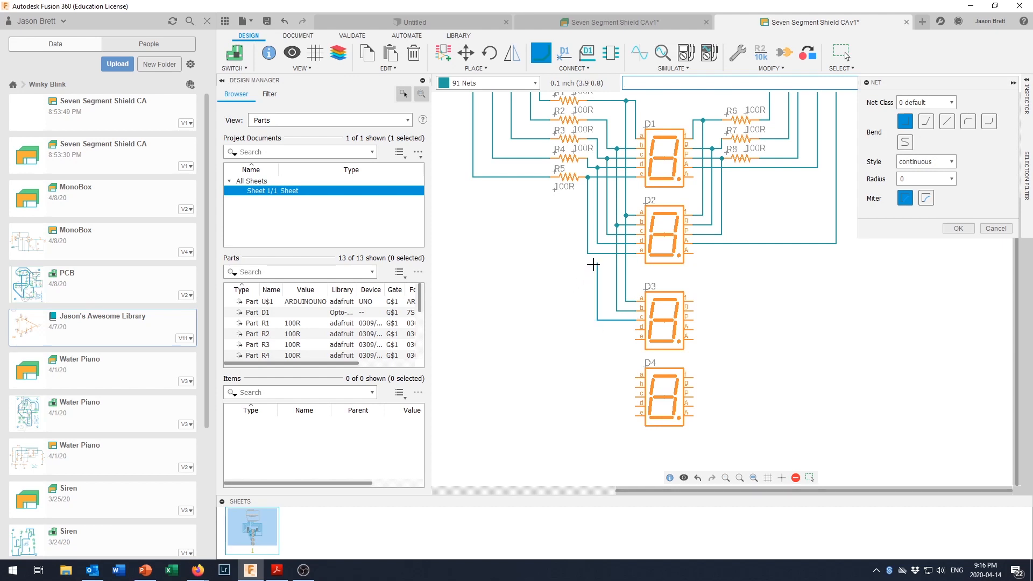
click(607, 236)
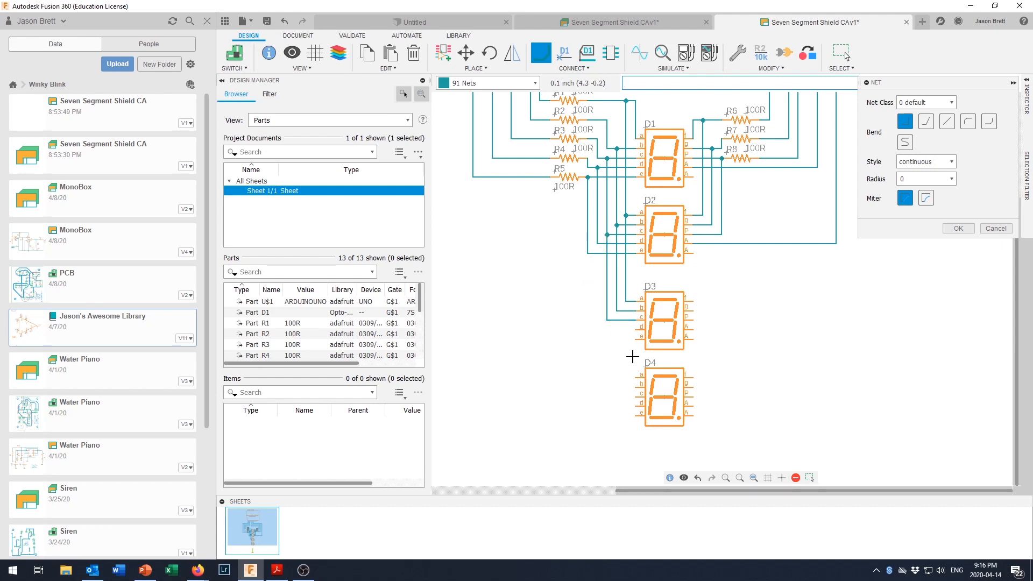
click(637, 327)
key(Escape)
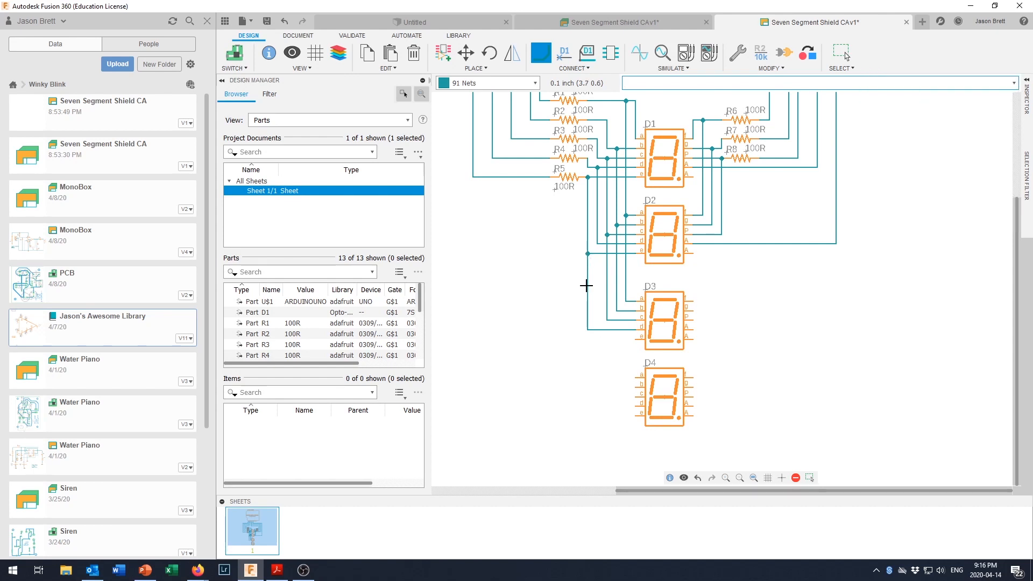
key(Escape)
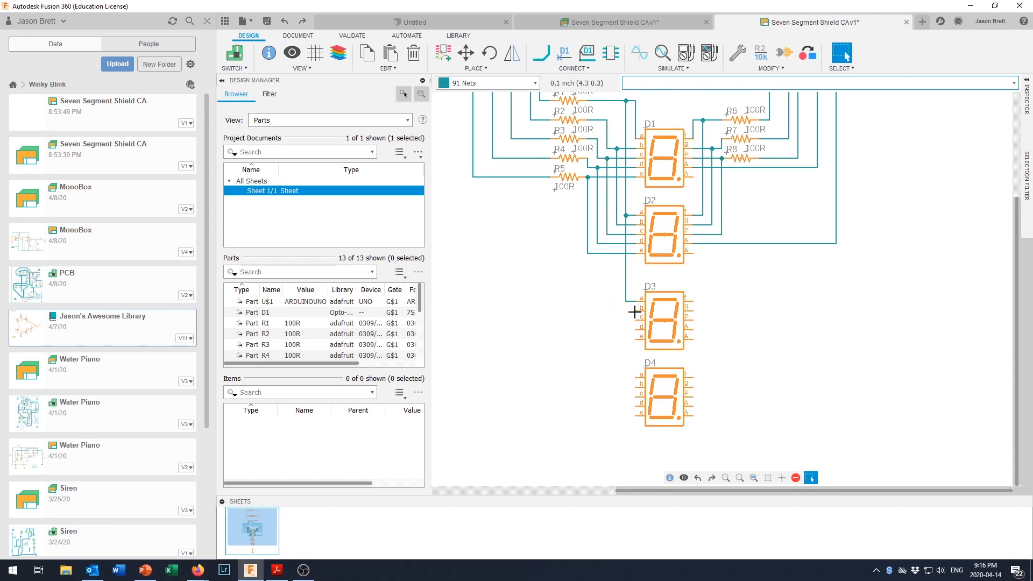
click(302, 21)
click(303, 22)
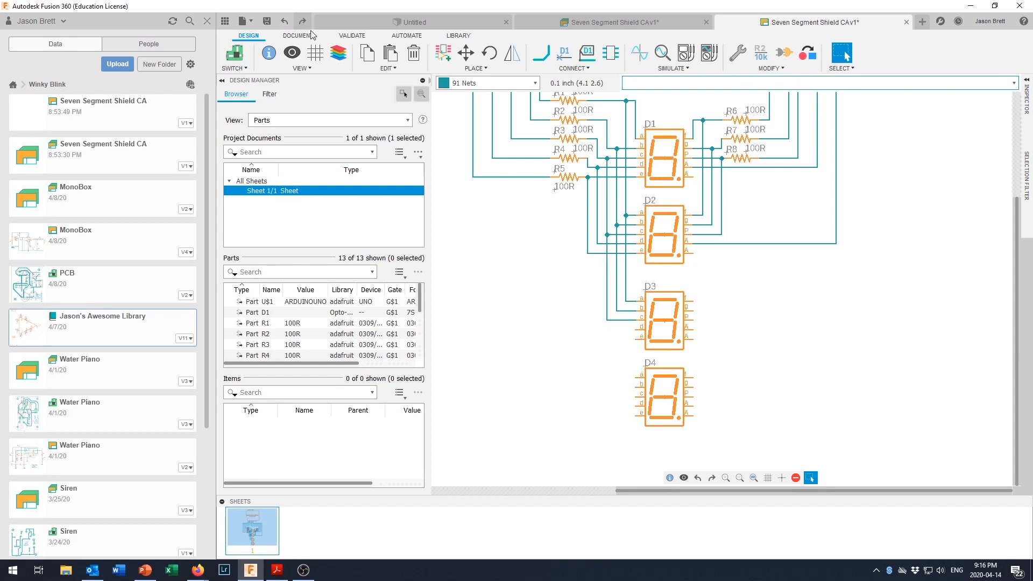
- Draw nets from pins d and e of display D3 up to the nets on the matching pins of D2
click(540, 53)
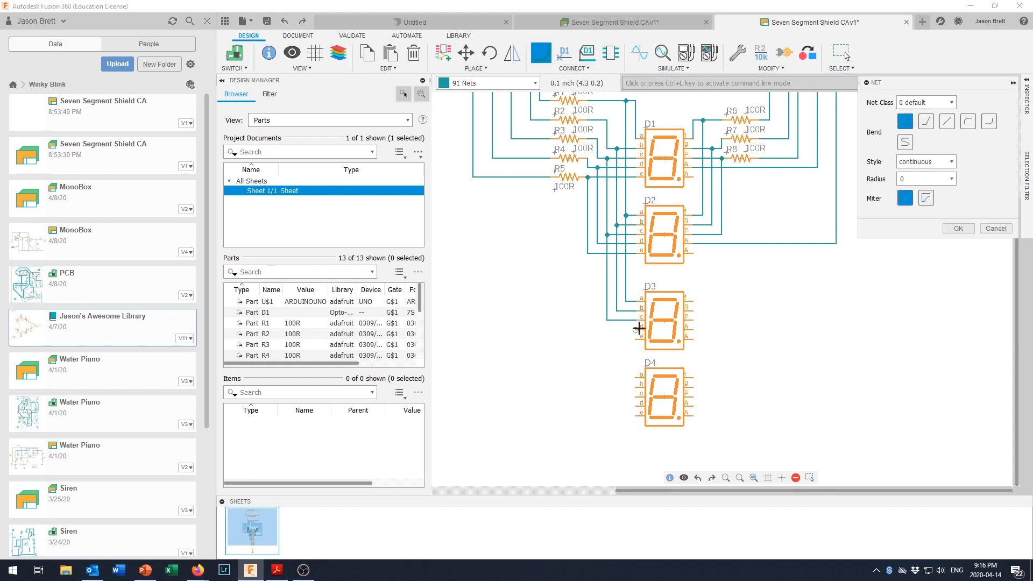
click(636, 330)
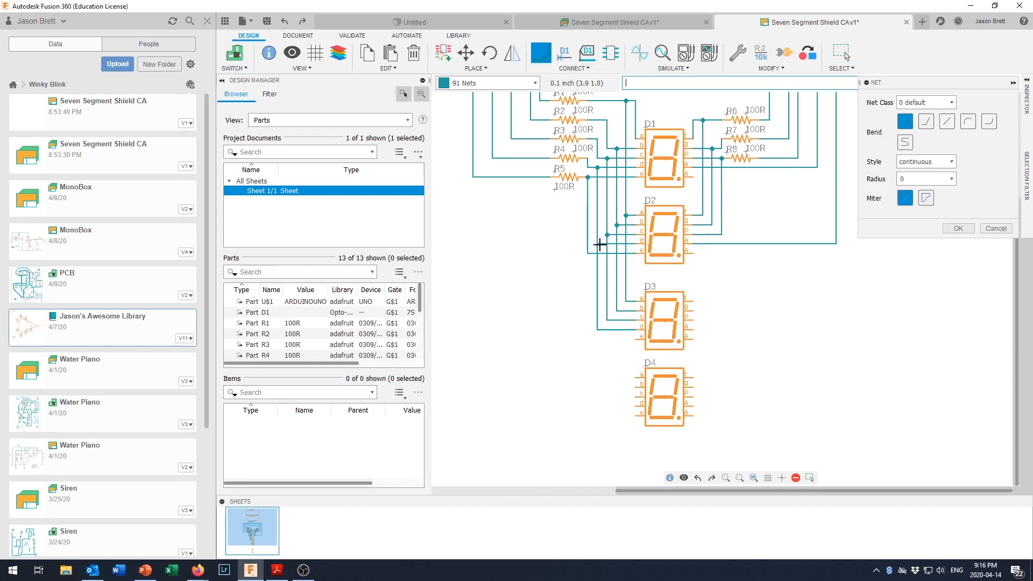
click(598, 243)
click(628, 339)
click(587, 253)
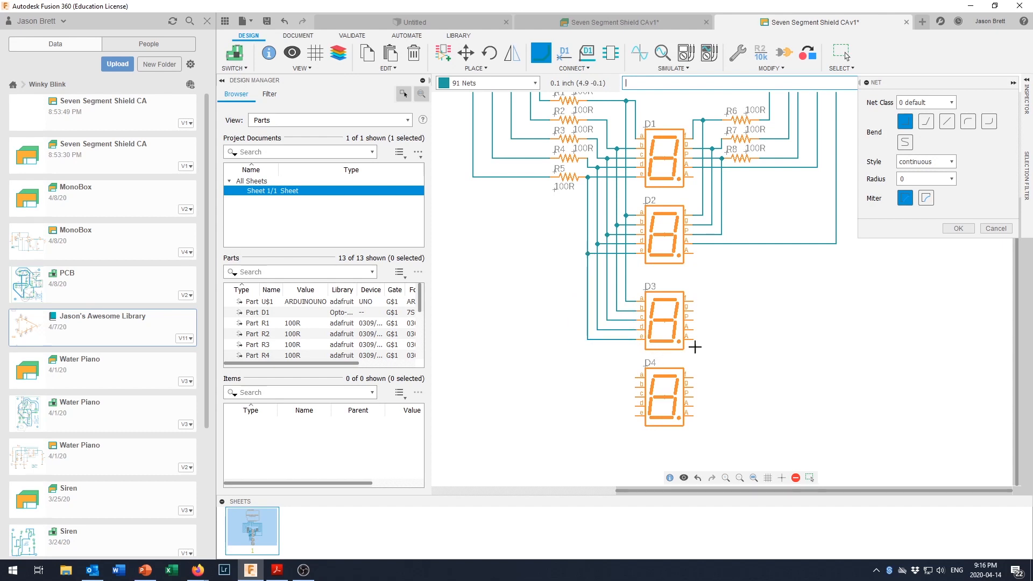
- Draw nets from pins f, g and P of display D3 up to the nets on the matching pins of D2
click(692, 298)
click(703, 215)
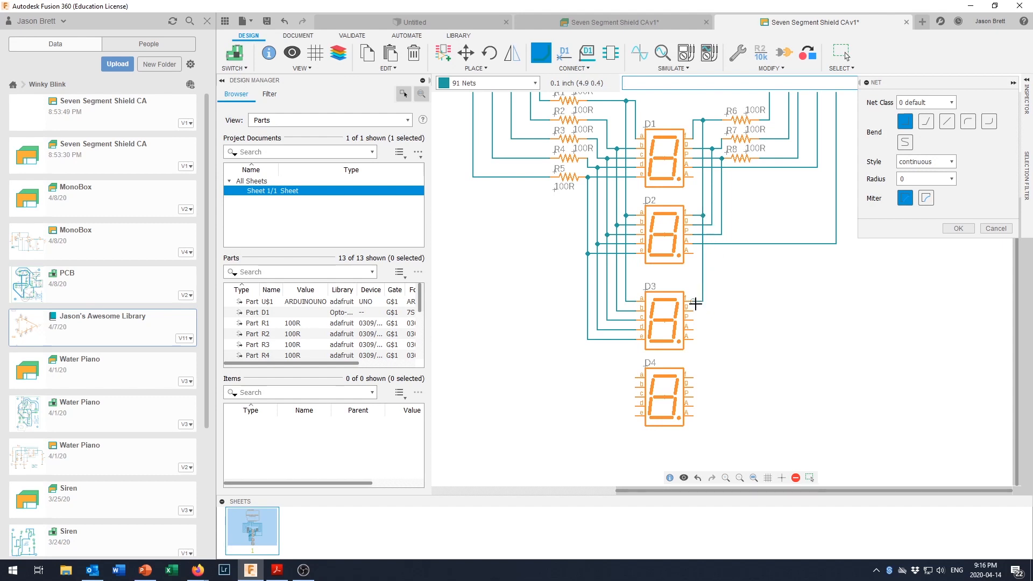
click(694, 309)
click(712, 225)
click(694, 317)
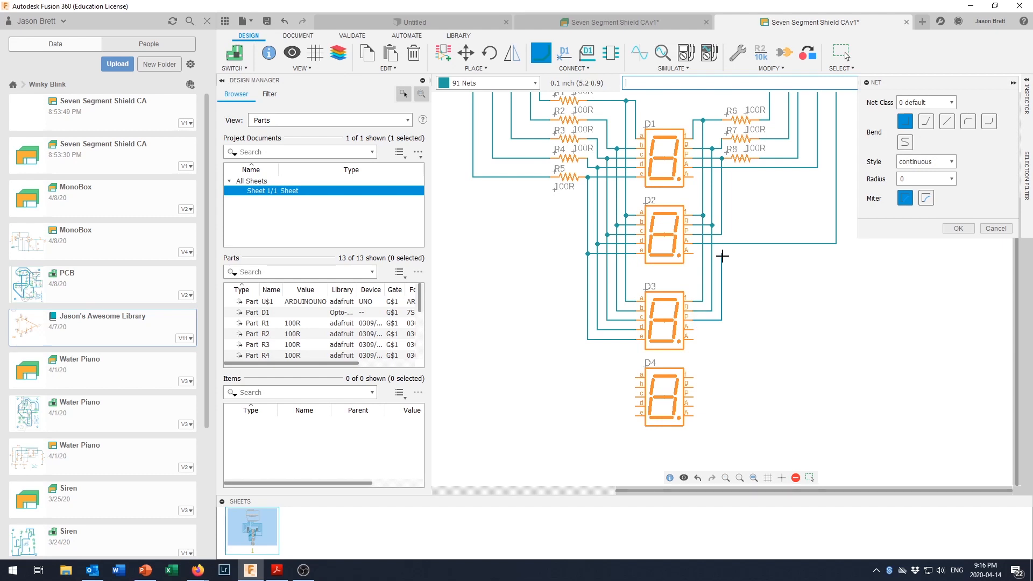
click(723, 234)
- Draw a net from the common anode pin of display D3 around the circuit to Arduino pin D10
scroll(700, 329, down, 4)
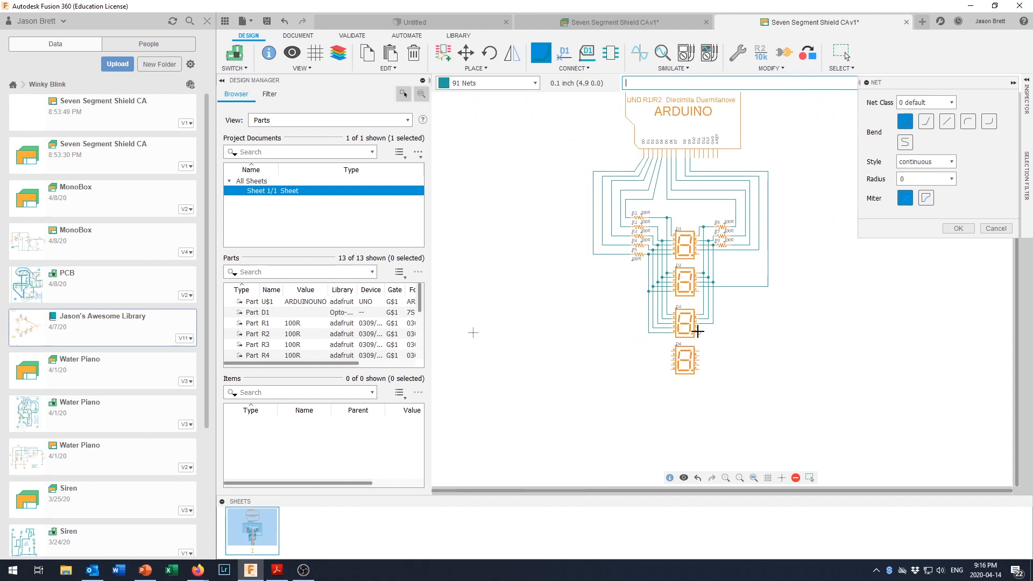
click(701, 329)
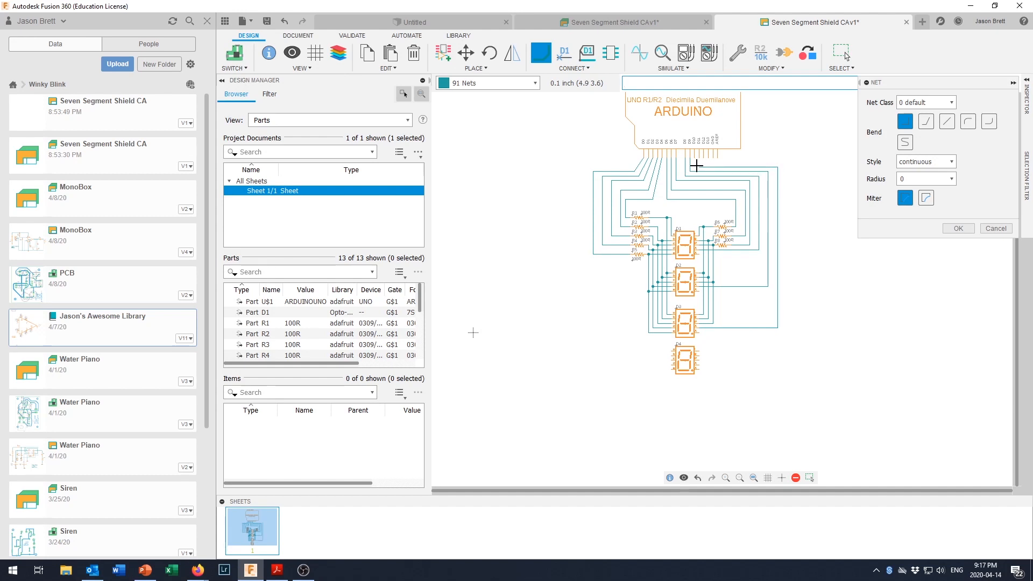
scroll(696, 165, up, 2)
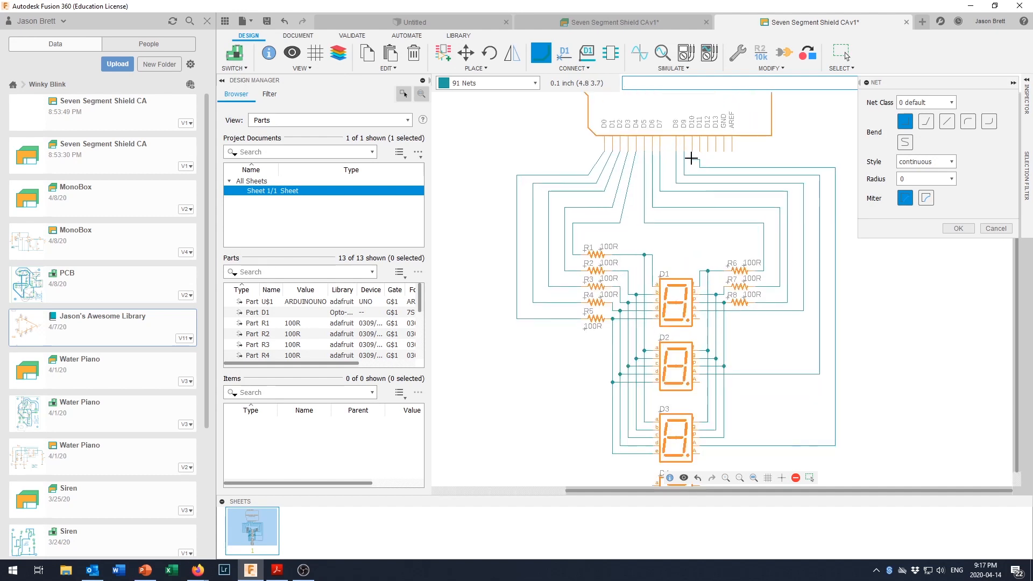
click(692, 153)
- Draw nets from pins a, b and c of display D4 up to the nets on the matching pins of D3
scroll(775, 274, down, 2)
scroll(743, 414, down, 1)
scroll(693, 411, up, 3)
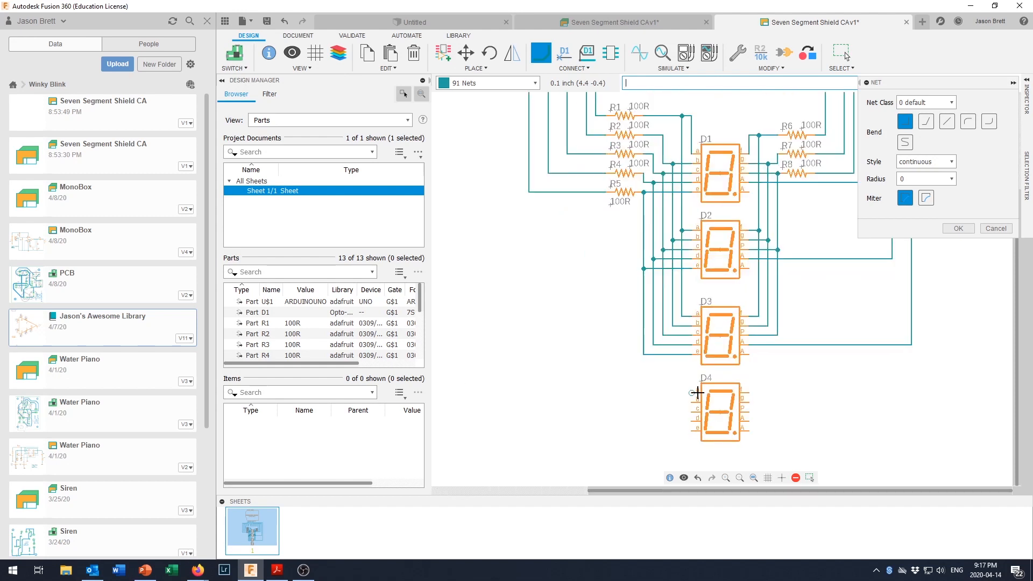
click(690, 393)
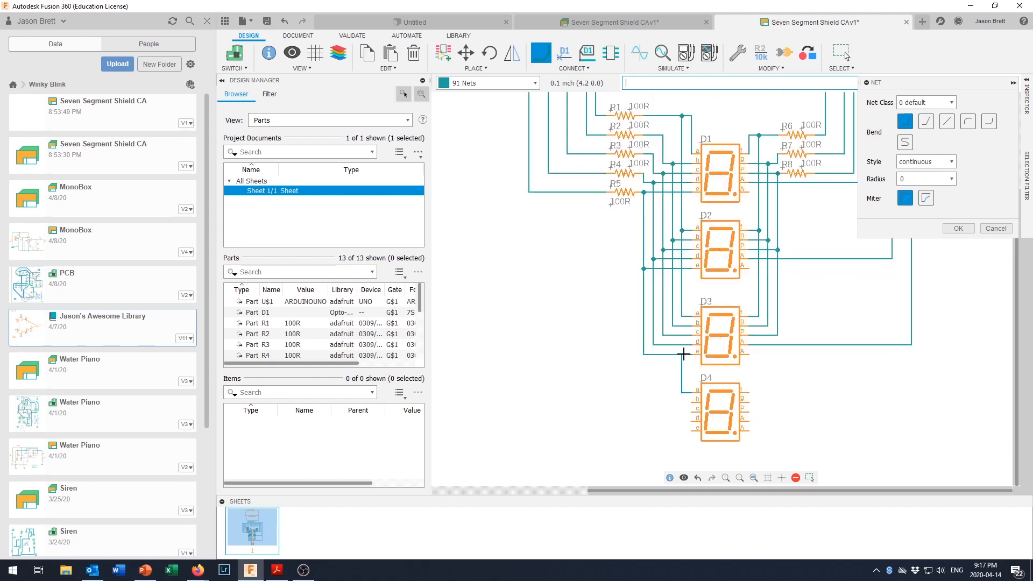
click(681, 315)
click(690, 399)
click(672, 326)
click(691, 412)
click(663, 335)
- Draw nets from pins d and e of display D4 up to the nets on the matching pins of D3
click(690, 418)
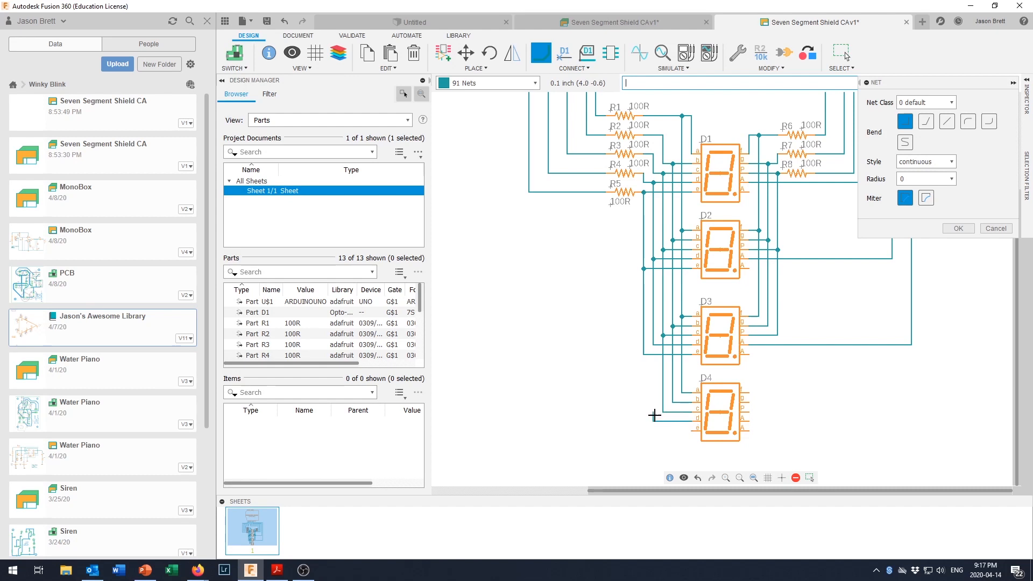
click(653, 345)
click(691, 427)
click(642, 357)
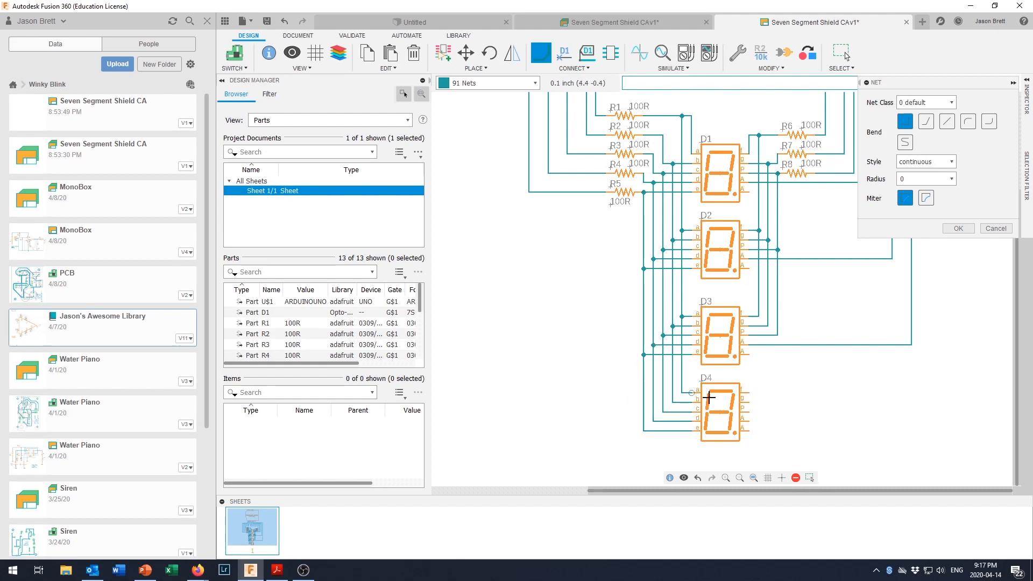
- Draw nets from pins f, g and P of display D4 up to the nets on the matching pins of D3
click(748, 394)
click(747, 401)
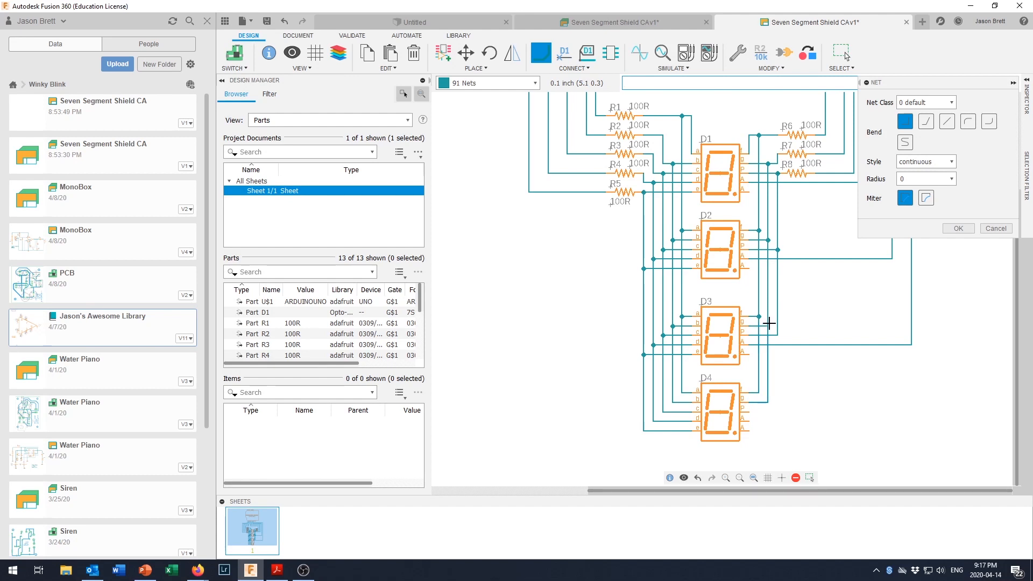
click(768, 327)
click(748, 408)
- Draw a net from the common anode pin of display D4 around the circuit to Arduino pin D11
scroll(815, 395, down, 5)
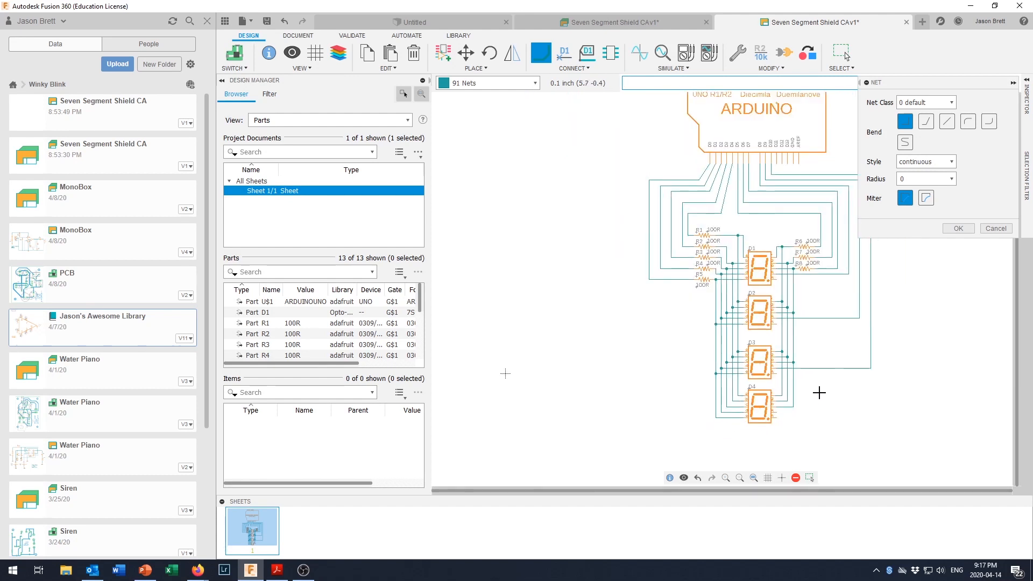
scroll(717, 401, up, 3)
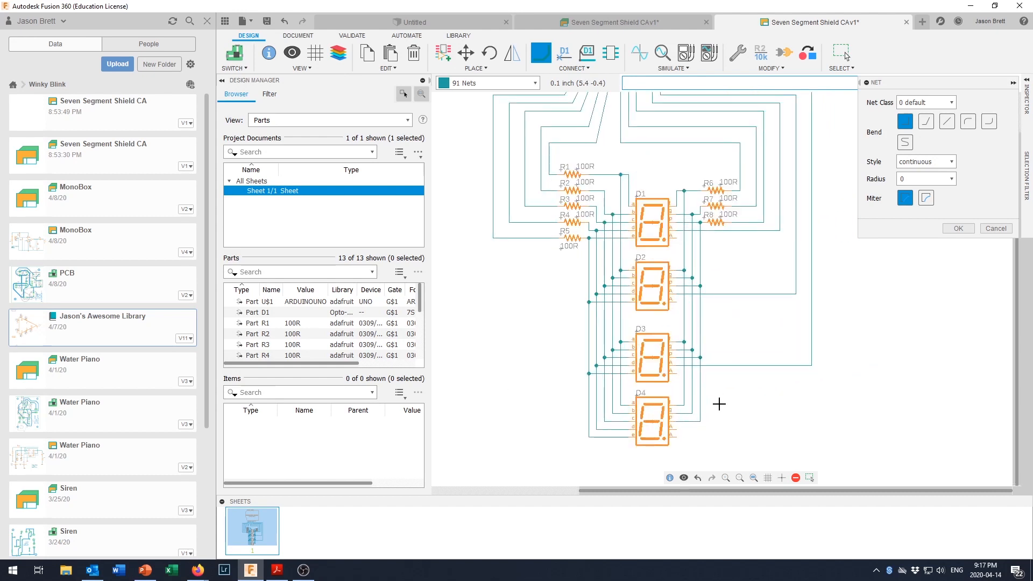
scroll(818, 420, down, 4)
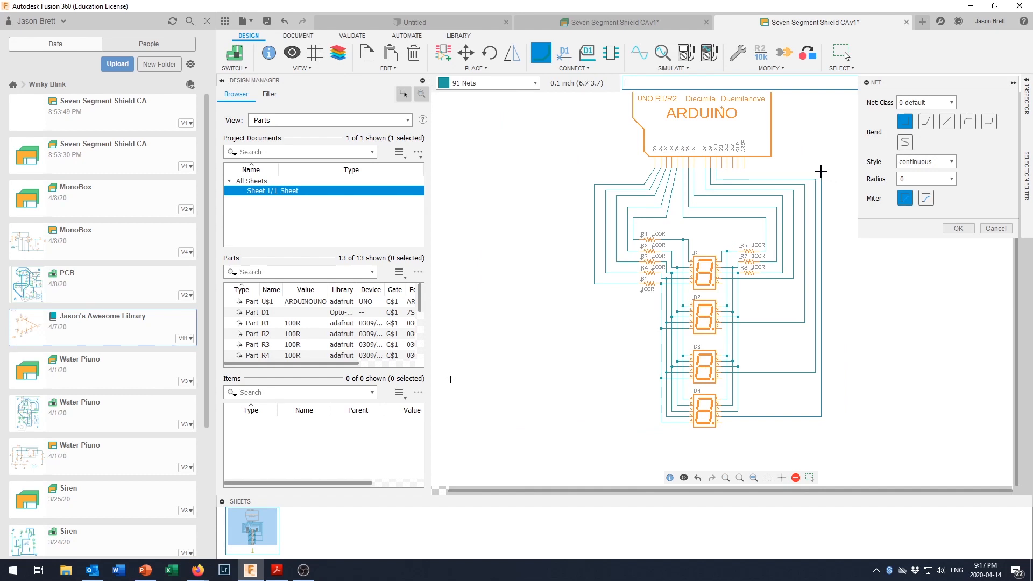
click(827, 174)
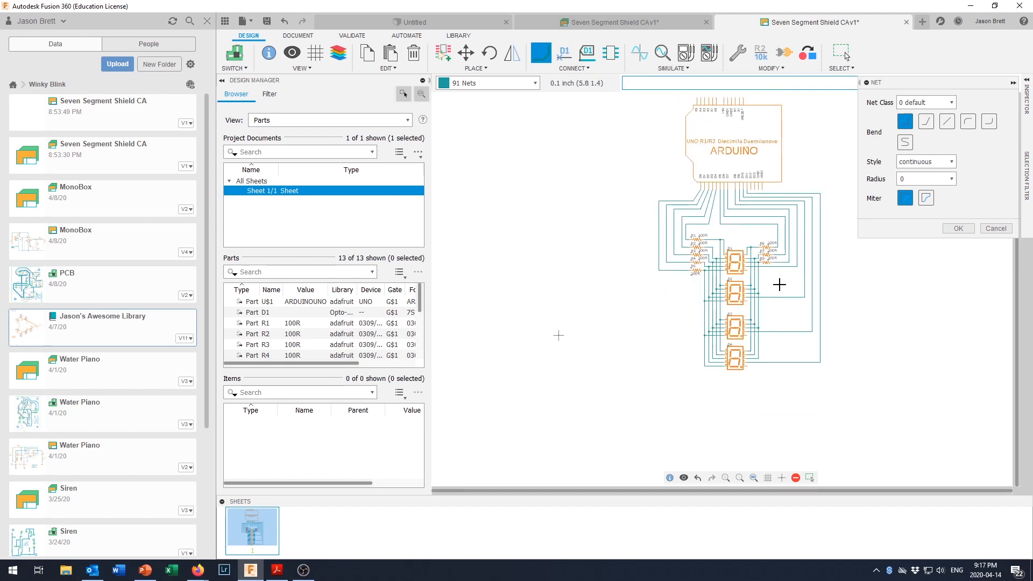
- Examine the wiring between the Arduino, the resistors and all four displays across the whole schematic
scroll(777, 285, up, 2)
scroll(777, 289, down, 2)
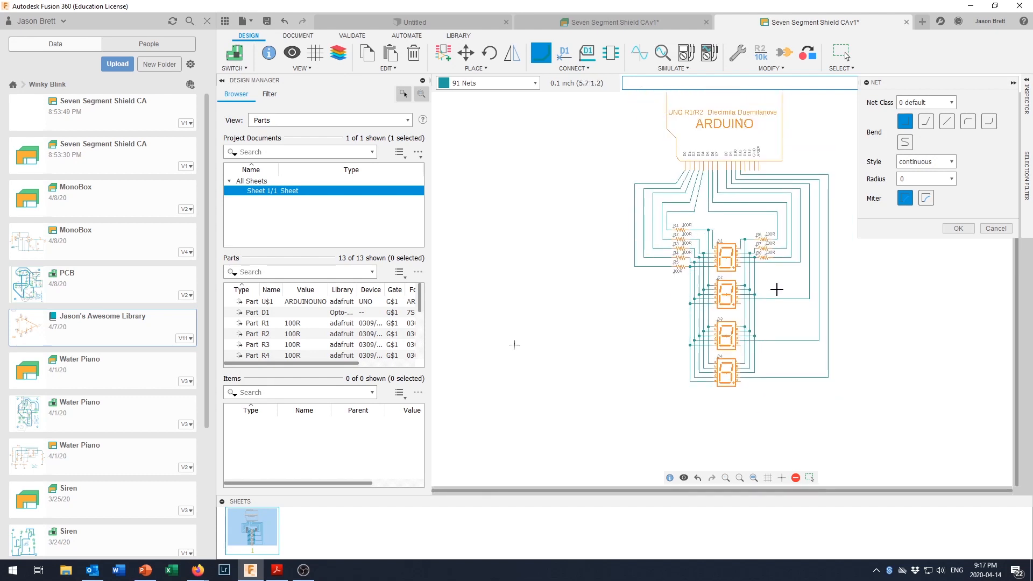
scroll(776, 289, up, 2)
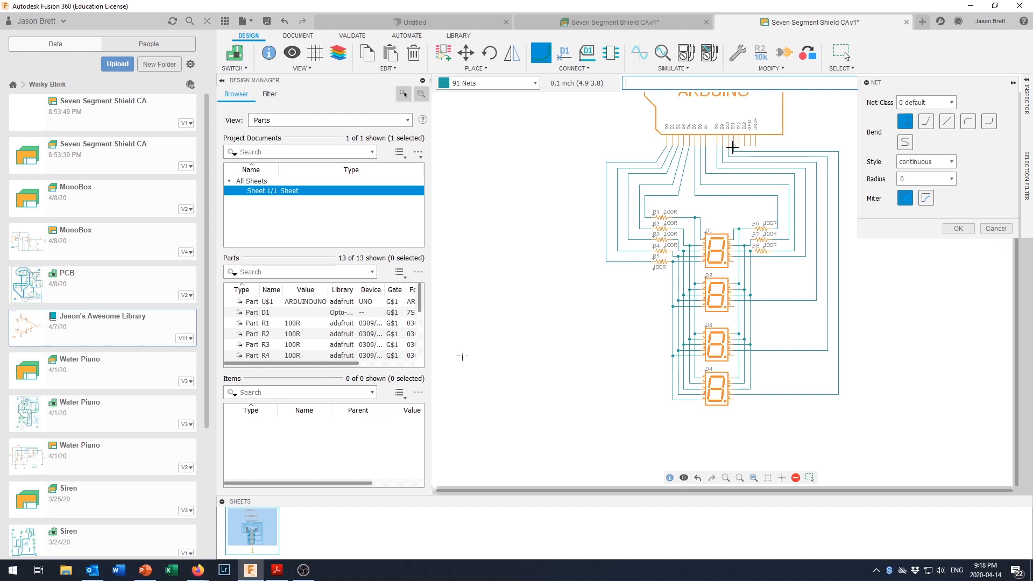
scroll(733, 147, up, 3)
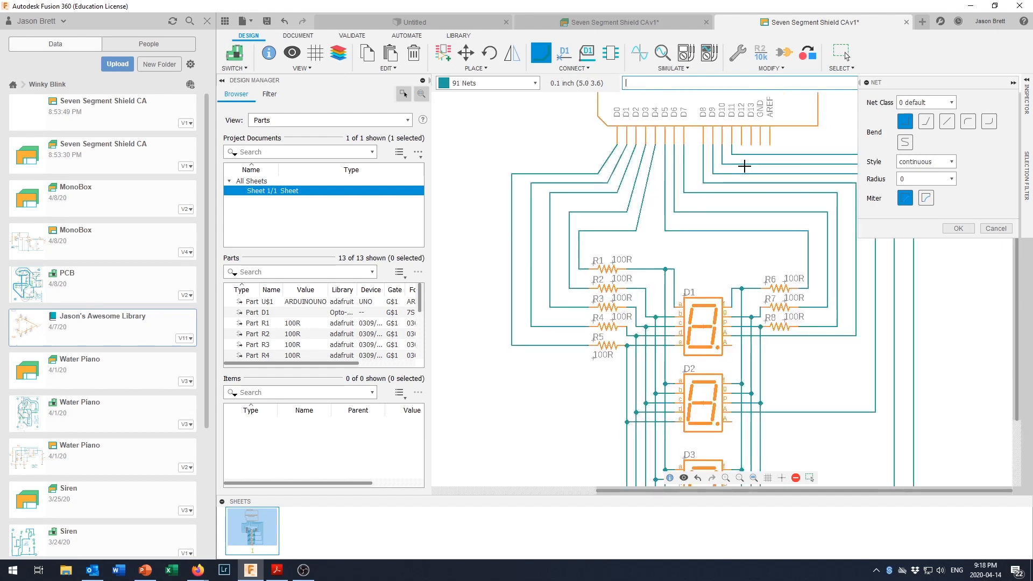
scroll(742, 169, down, 2)
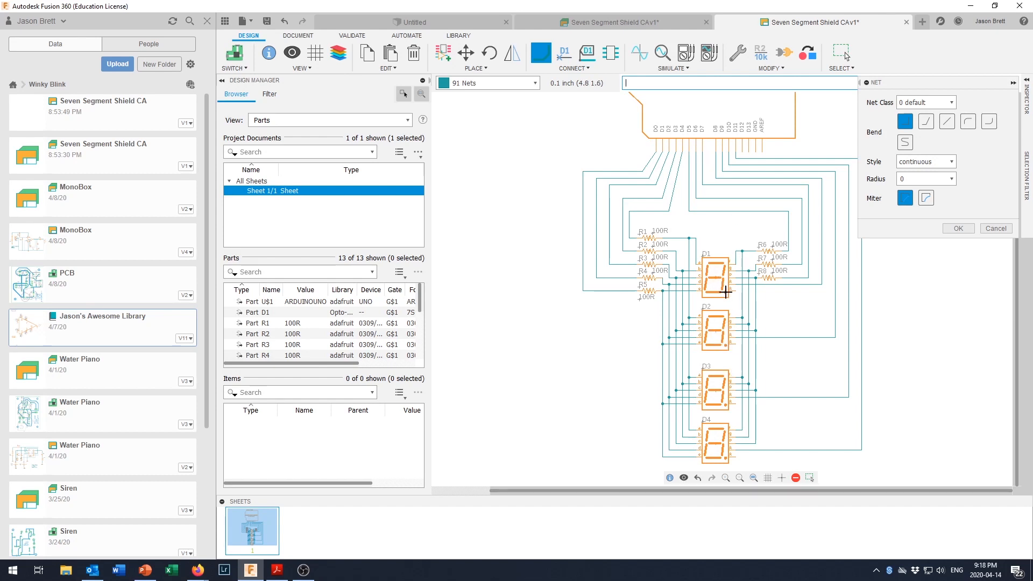
scroll(716, 433, down, 3)
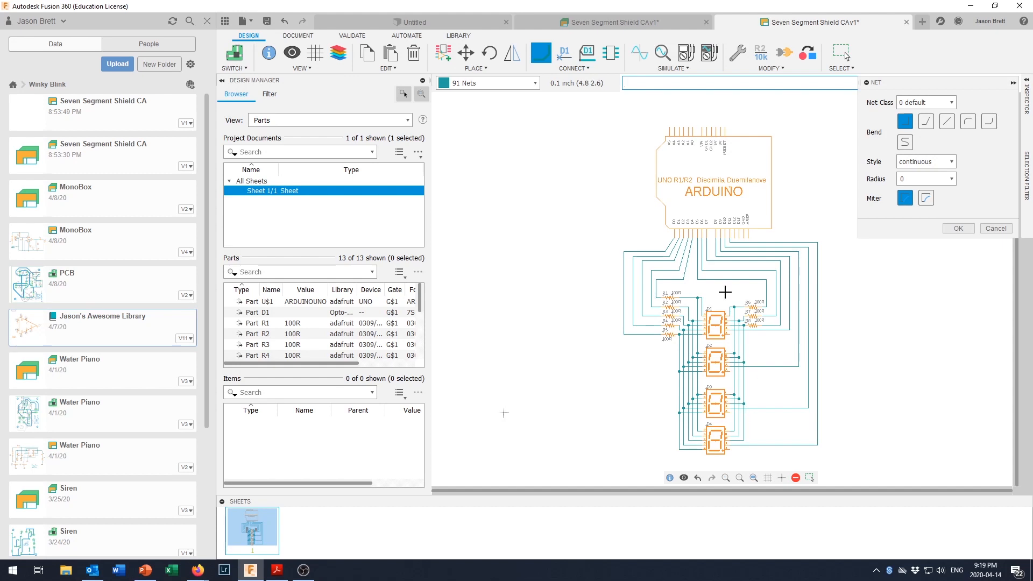
scroll(722, 285, up, 1)
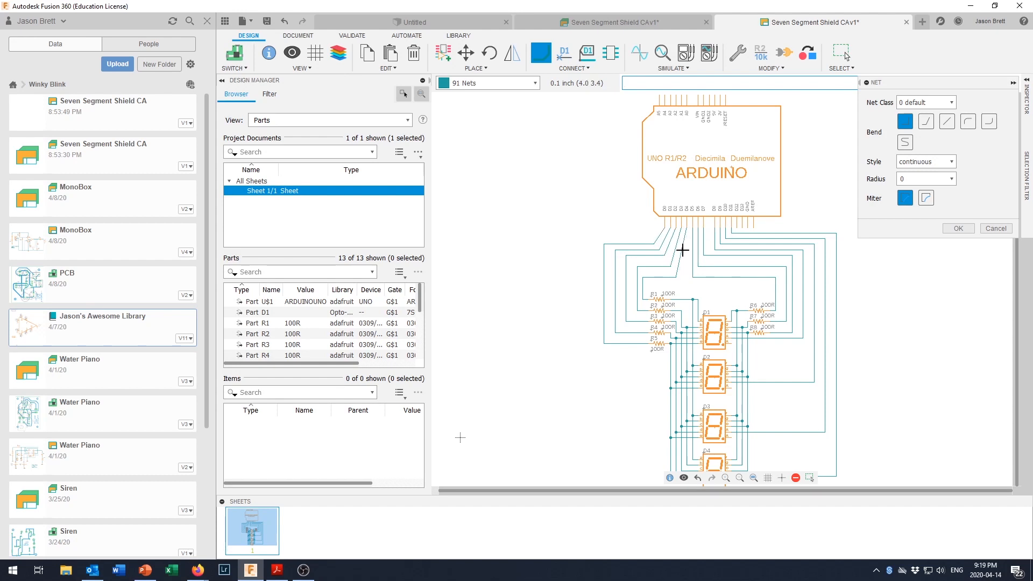
scroll(780, 380, down, 1)
scroll(780, 380, down, 2)
scroll(778, 389, up, 2)
scroll(778, 389, down, 1)
middle_drag(778, 389, 747, 339)
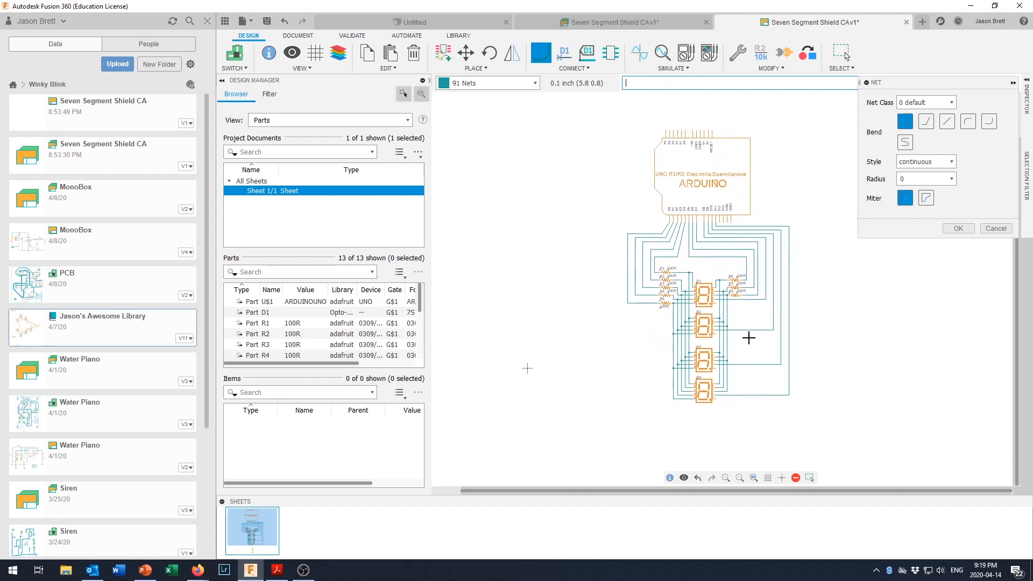
scroll(748, 337, up, 1)
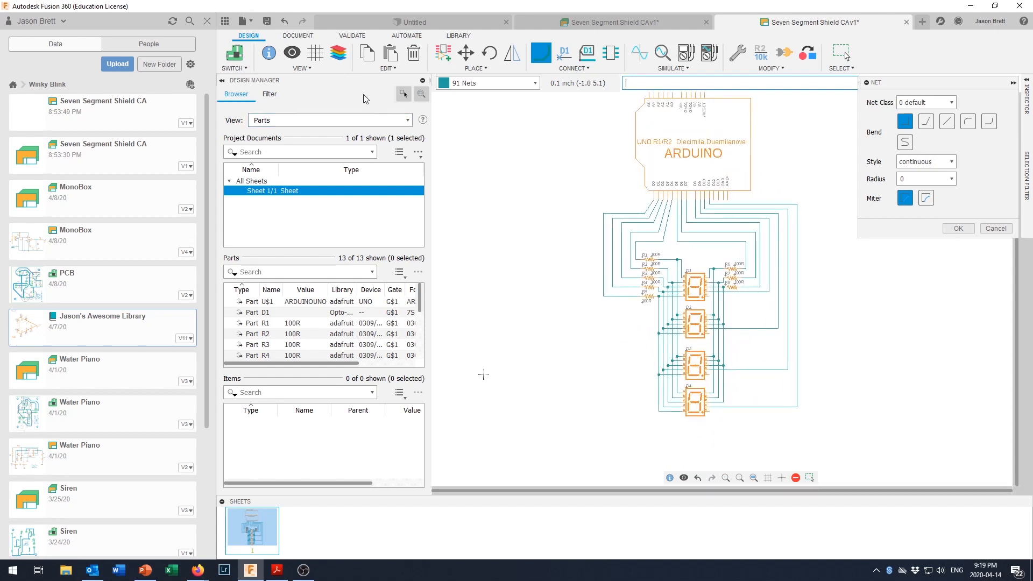
- Save the schematic as a new version with the description "User Saved"
click(267, 22)
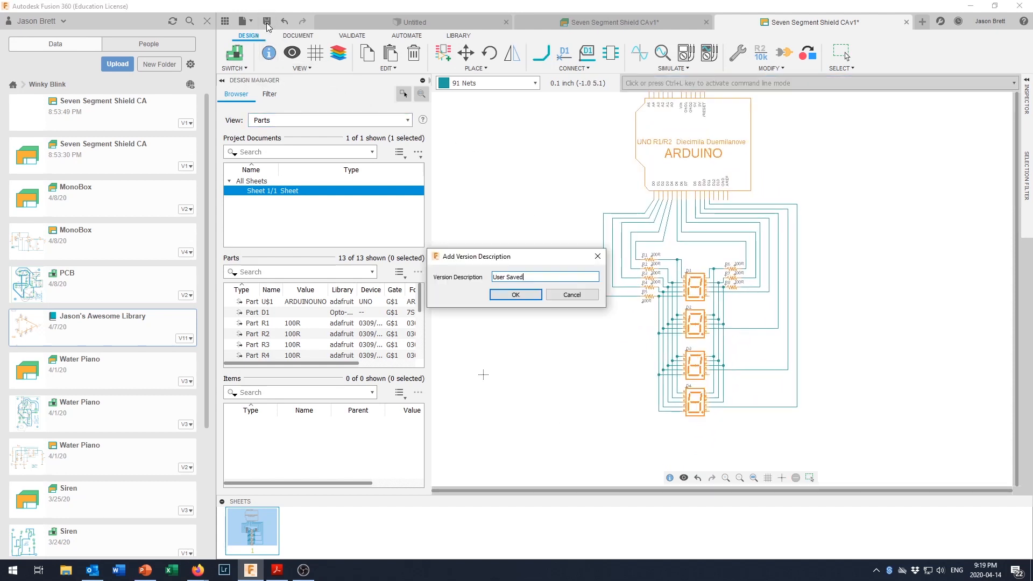
click(515, 295)
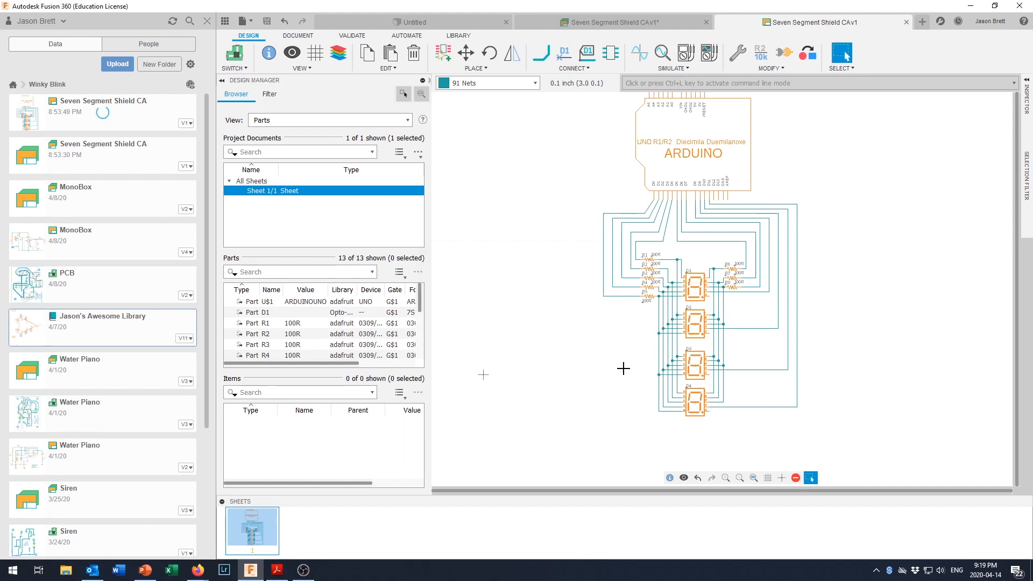
- Create a new PCB document from the Seven Segment Shield CA electronics design and collapse its inspector and design manager
click(549, 21)
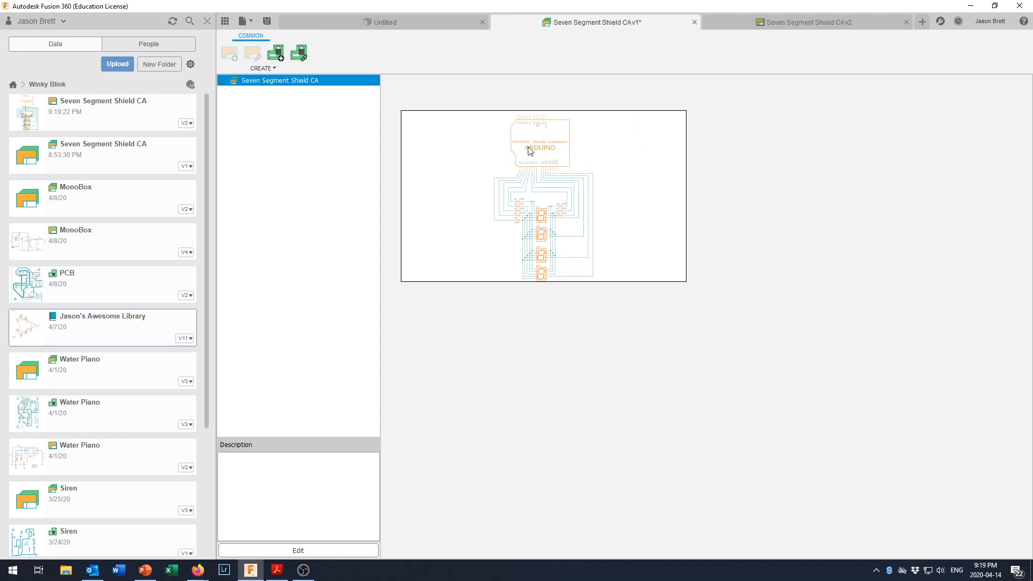
click(276, 54)
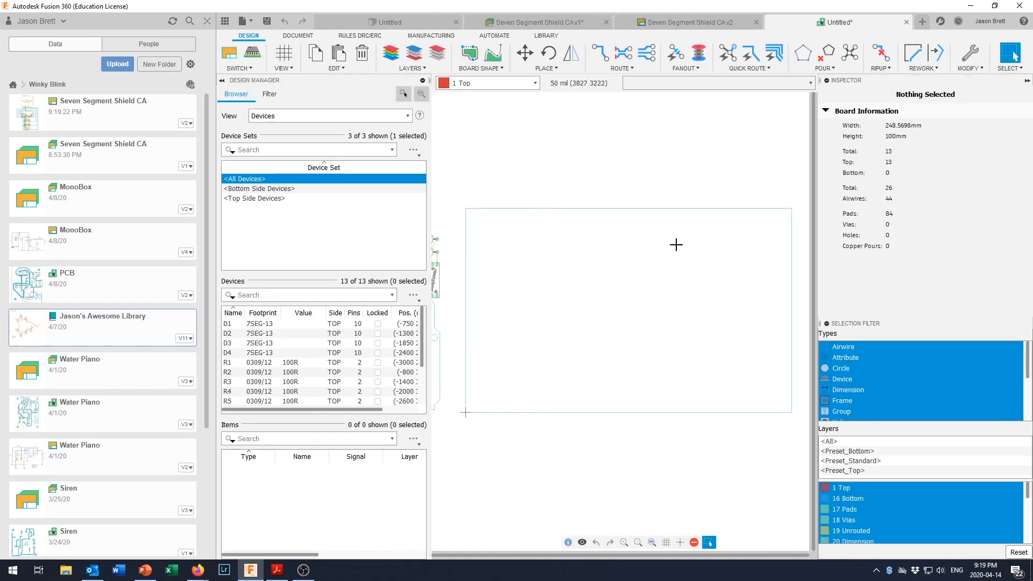
click(1027, 81)
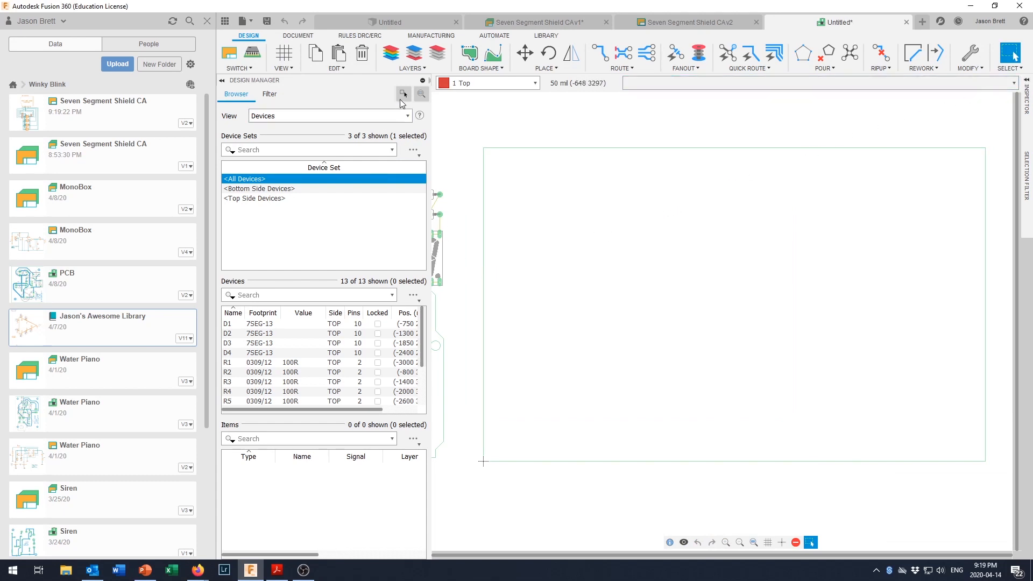
click(222, 82)
scroll(500, 272, down, 4)
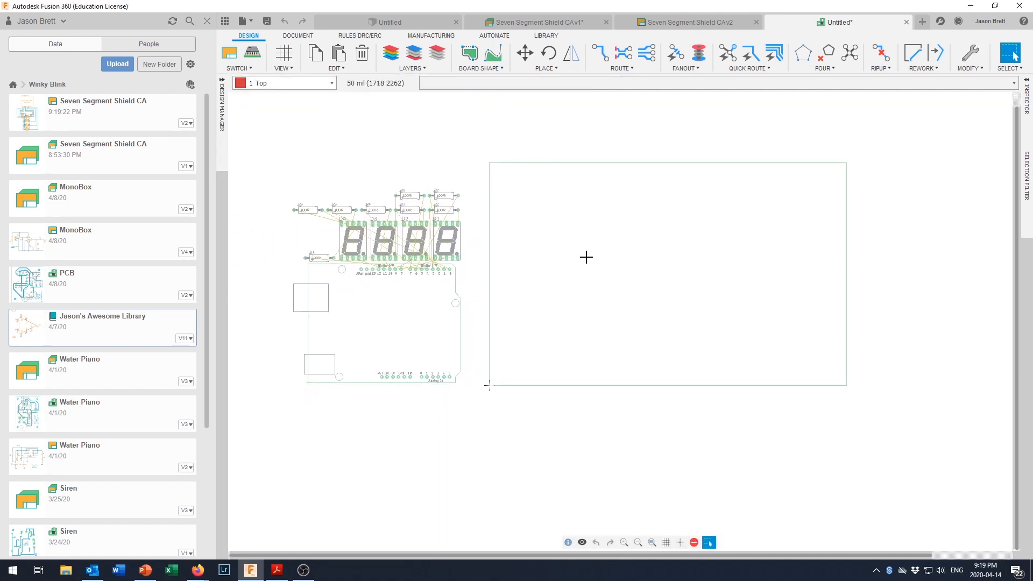
middle_drag(586, 257, 577, 270)
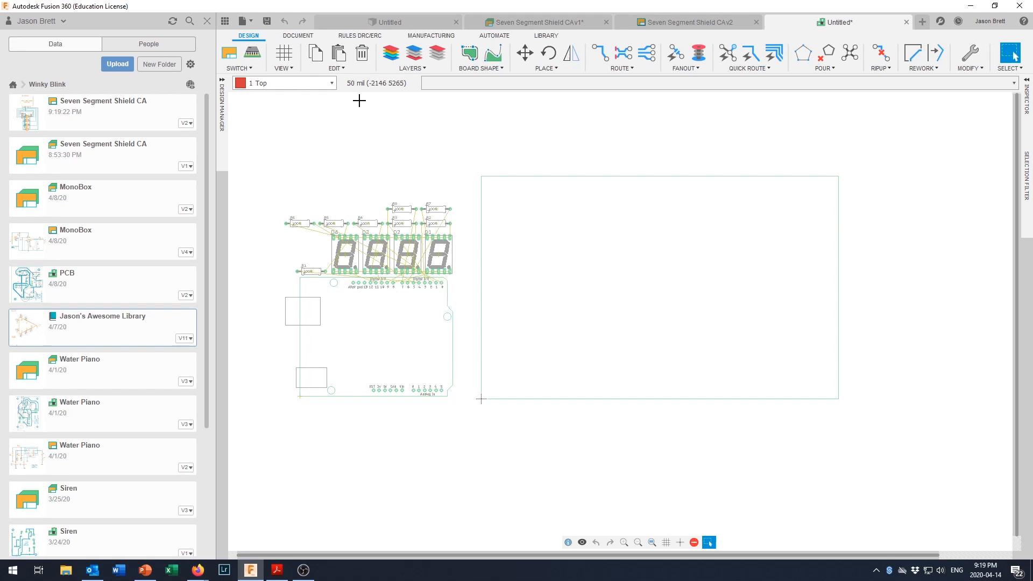
- Save the new PCB as "Seven Segment Shield CA" in the Winky Blink project
click(266, 21)
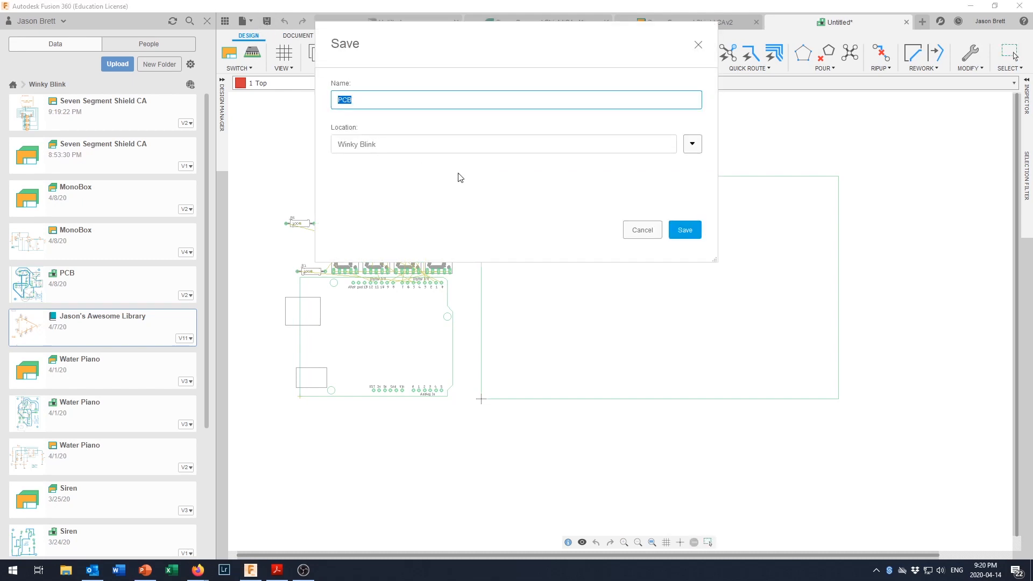
text(Seven Segment Shield CA)
click(684, 230)
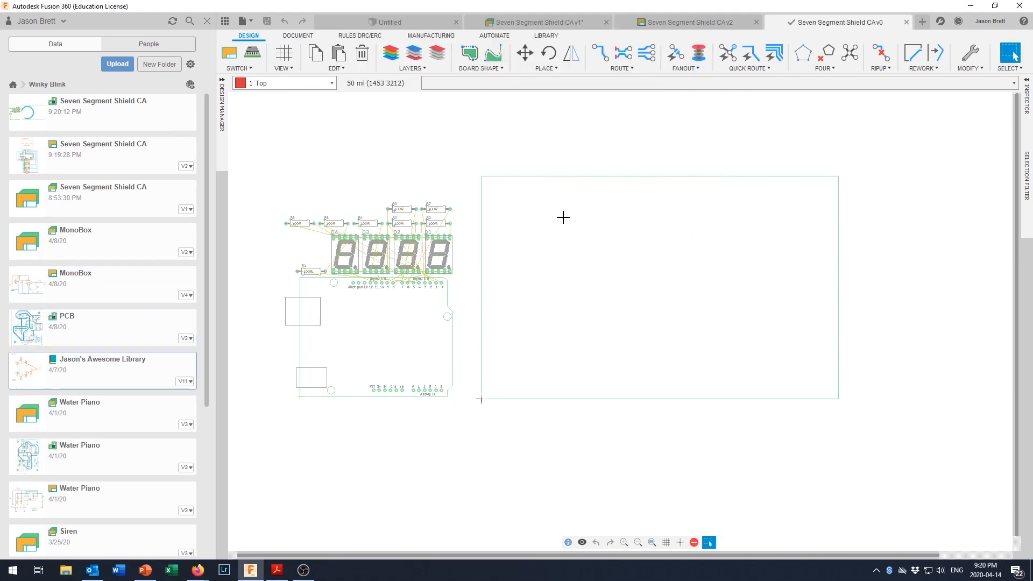
- Move the Arduino outline together with all displays and resistors into the empty board area as one group
drag(248, 147, 466, 442)
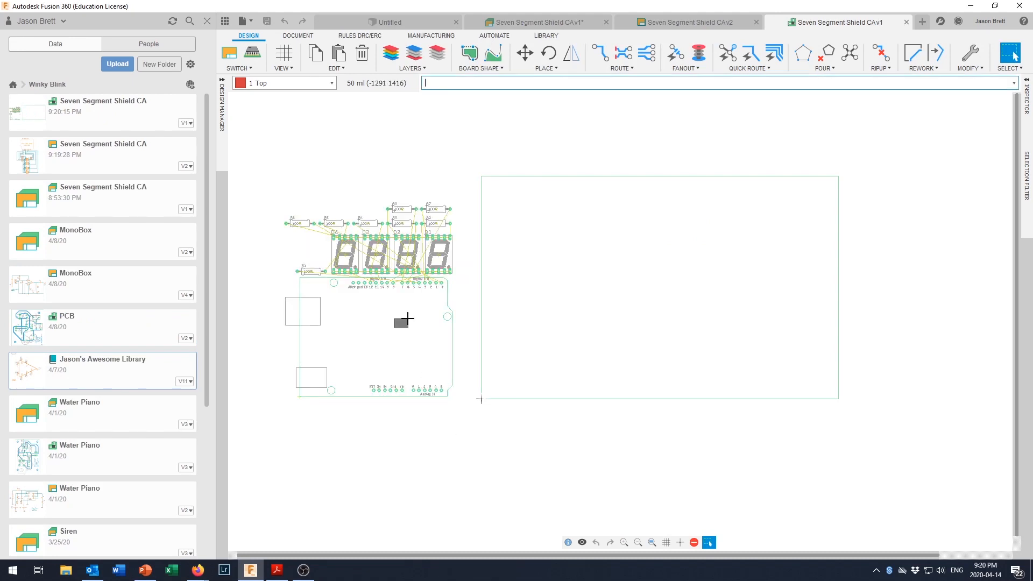
drag(277, 171, 465, 431)
scroll(415, 361, up, 2)
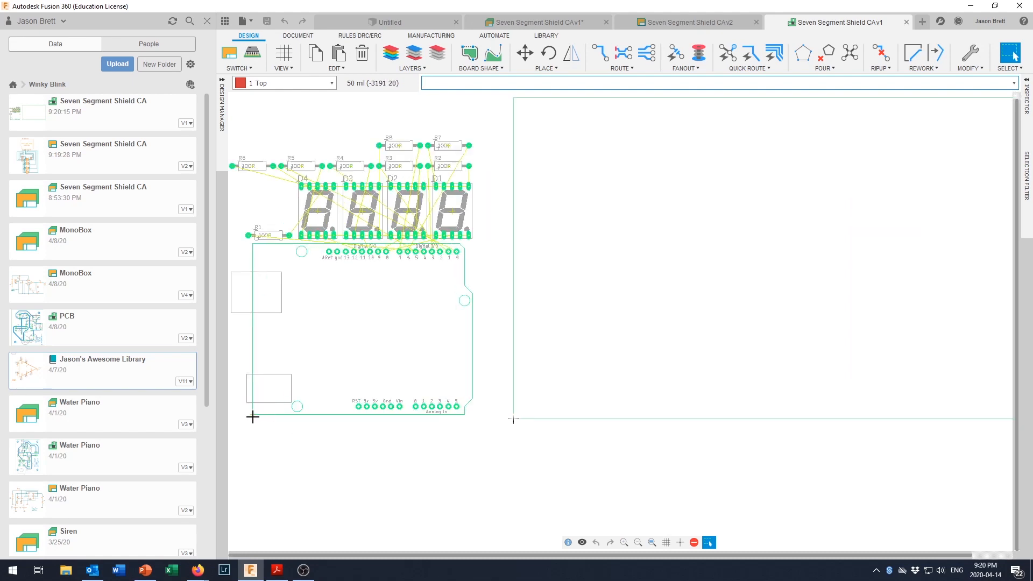
drag(253, 415, 649, 378)
scroll(657, 345, down, 3)
scroll(798, 309, up, 2)
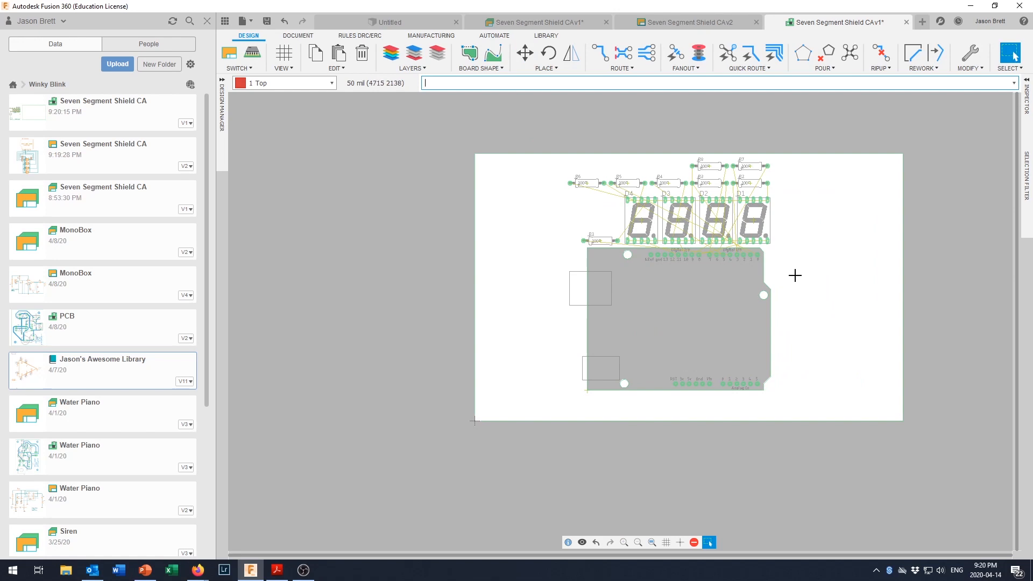
- Move displays D1 to D4 together from above the board into the Arduino outline
scroll(748, 293, up, 3)
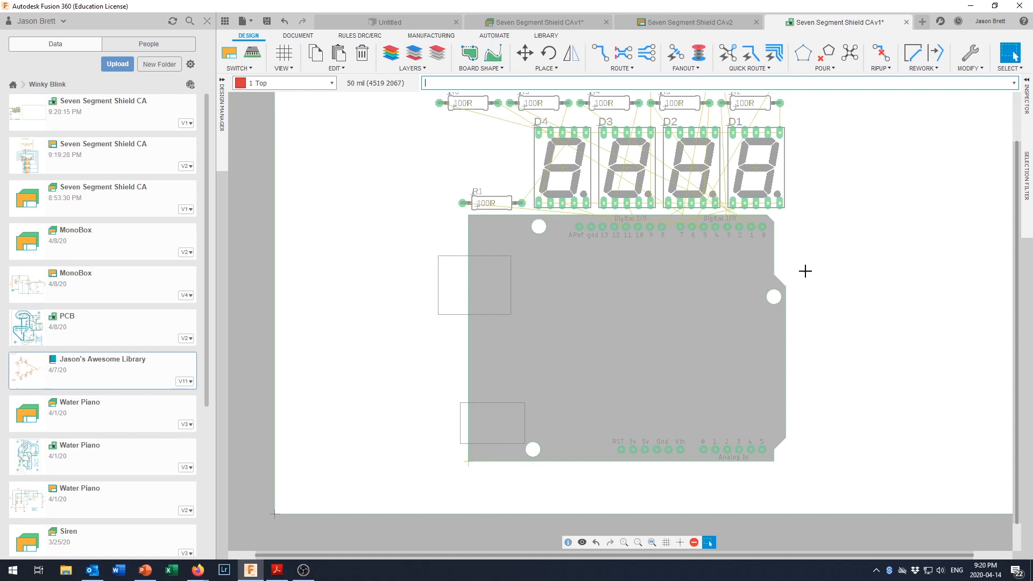
scroll(803, 260, down, 2)
scroll(802, 258, up, 1)
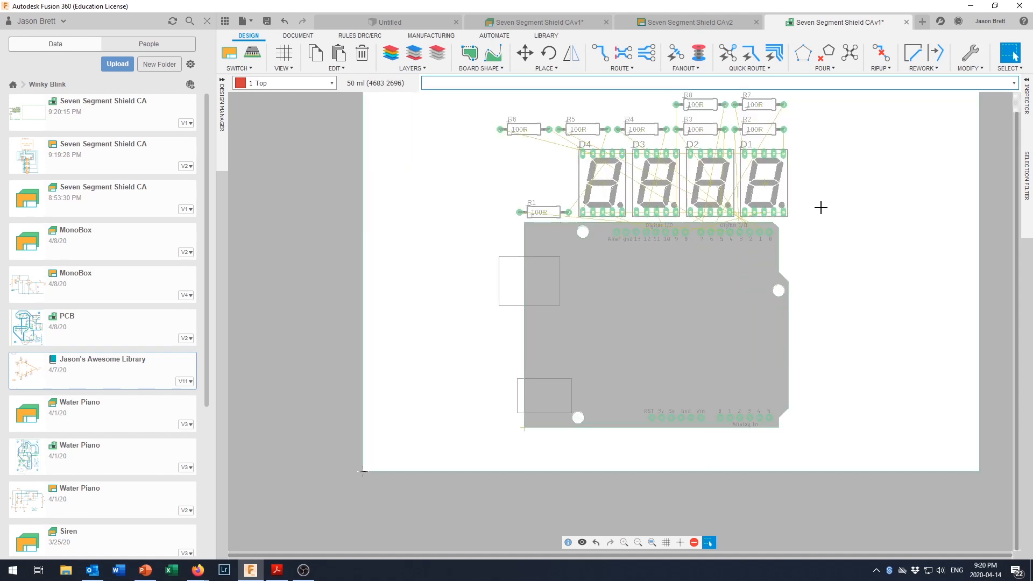
drag(823, 217, 570, 155)
scroll(724, 175, down, 1)
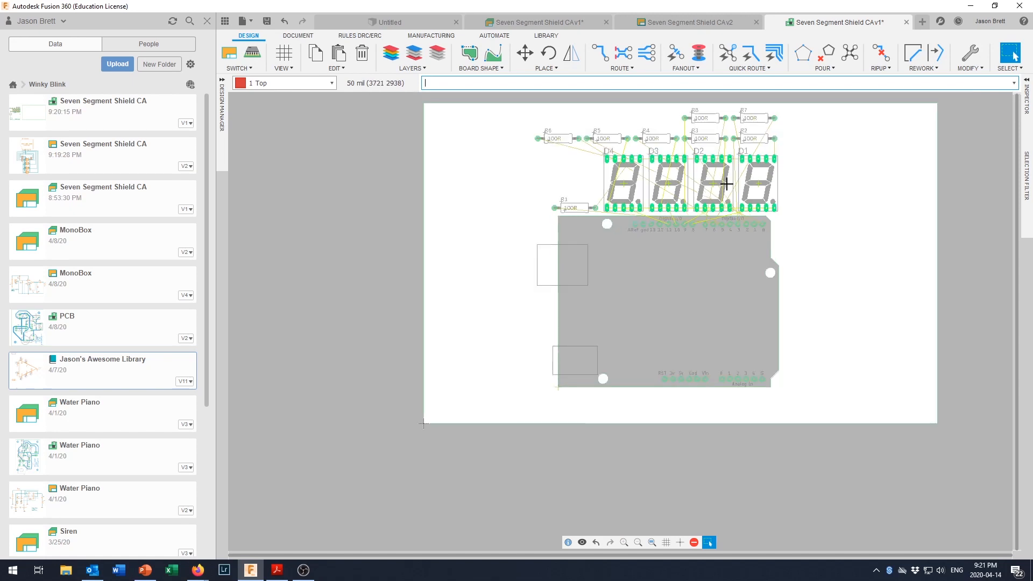
scroll(722, 177, up, 2)
drag(779, 183, 759, 366)
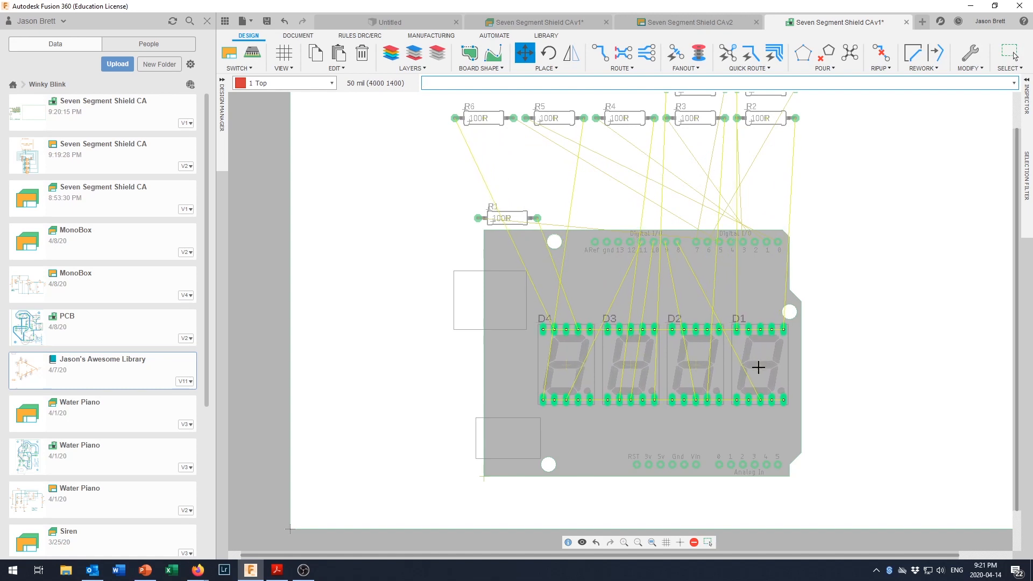
- Fine-position the group of four displays in the lower half of the Arduino outline, above the analog header
drag(760, 367, 763, 368)
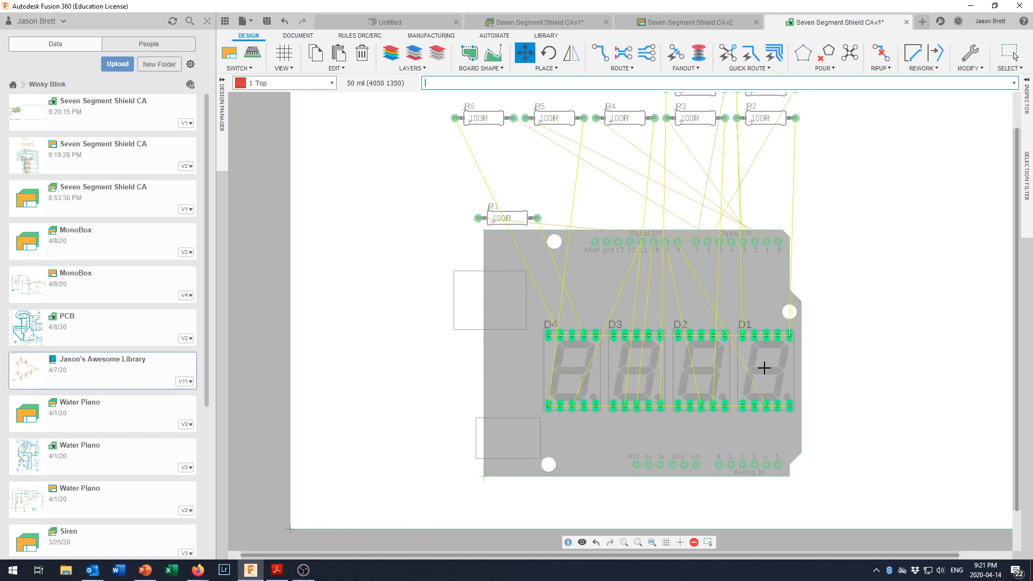
drag(764, 368, 765, 371)
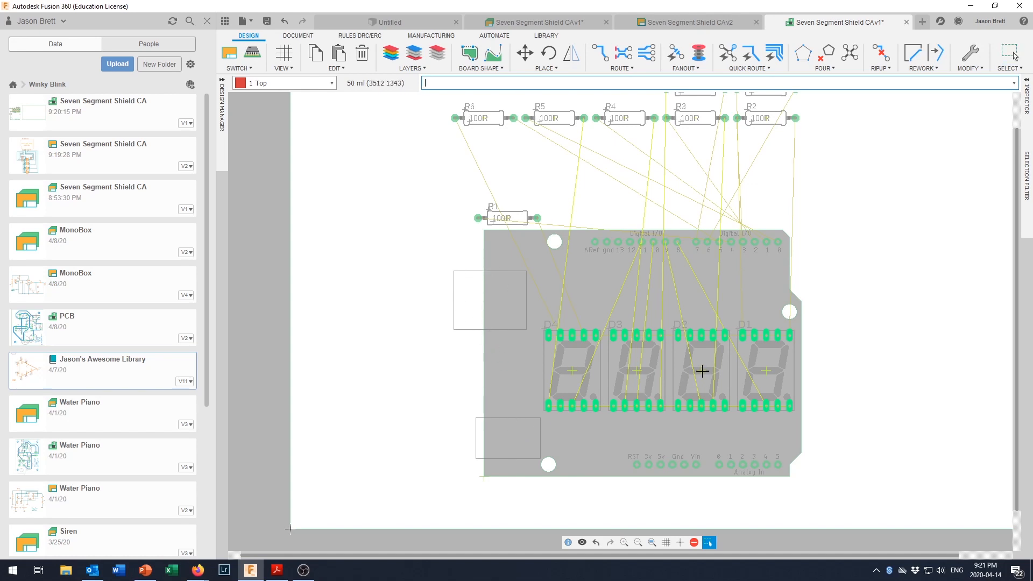
key(m)
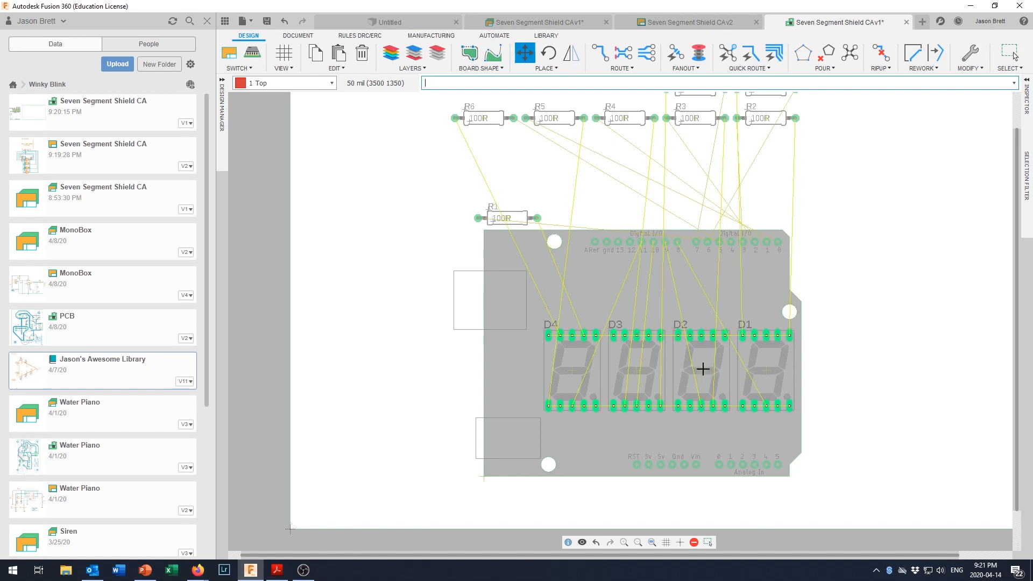
click(702, 369)
scroll(527, 157, down, 1)
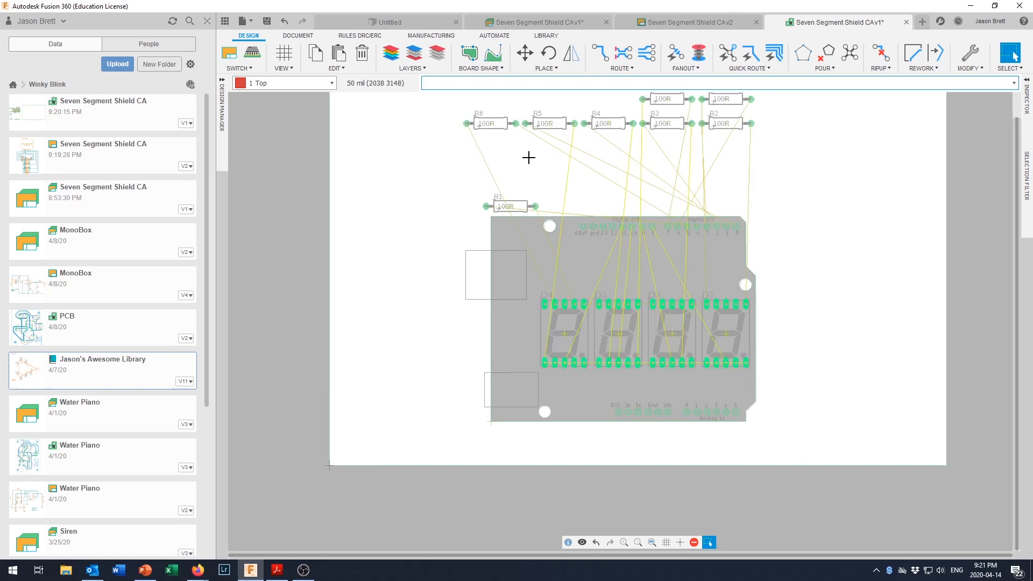
- Move resistor R1 onto the board, between the digital header and displays D1 and D2
scroll(531, 175, up, 1)
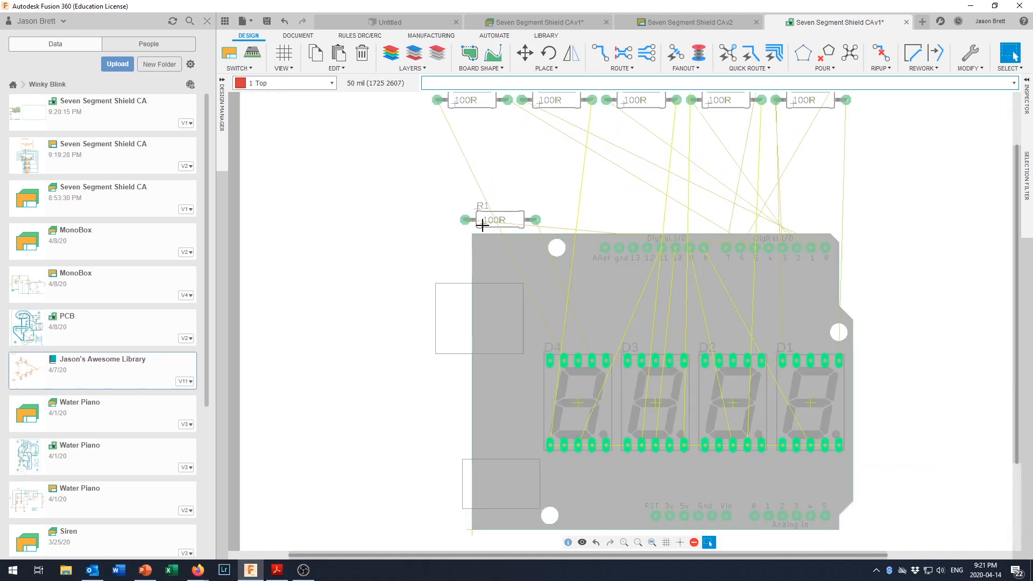
key(m)
click(505, 224)
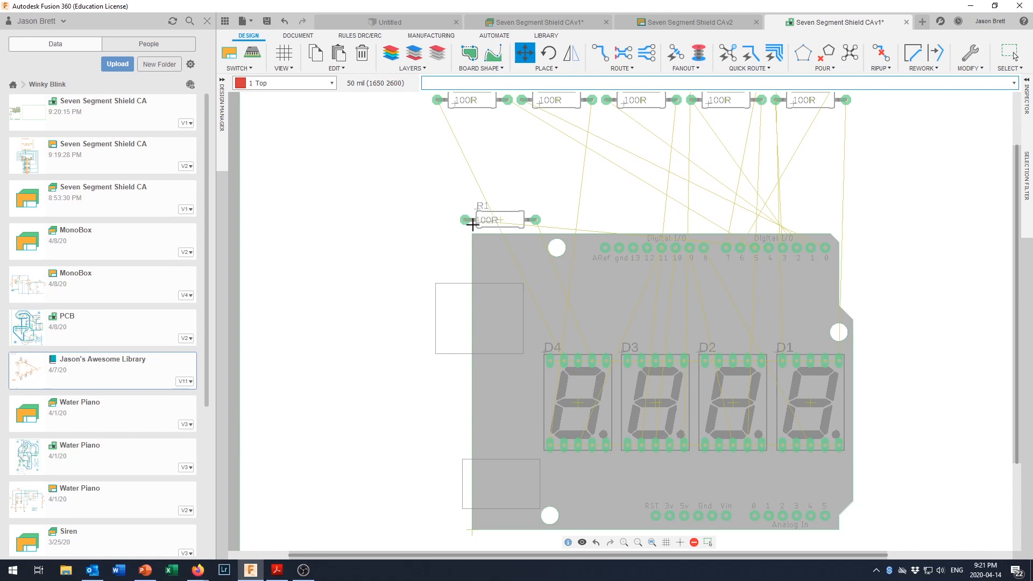
click(502, 222)
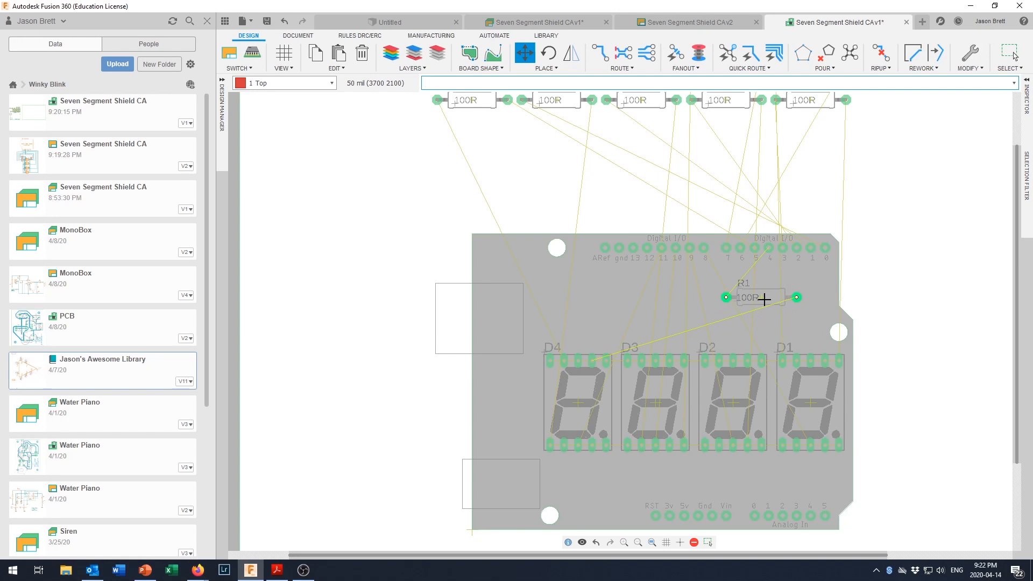
click(762, 299)
key(Escape)
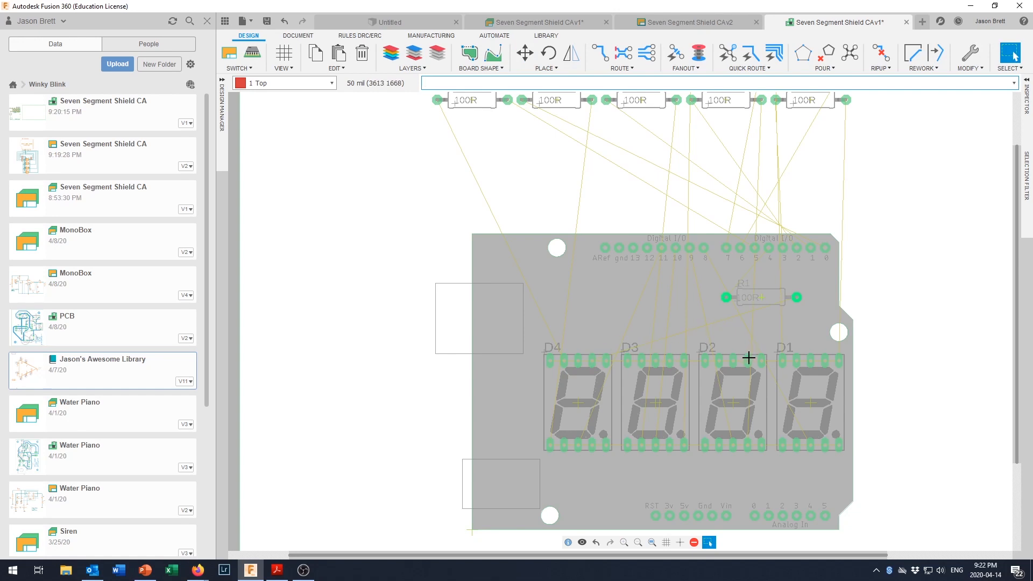
- Rotate R1 in 90-degree increments until it stands vertically with its label on the right, and align it under digital pin 4
right_click(765, 298)
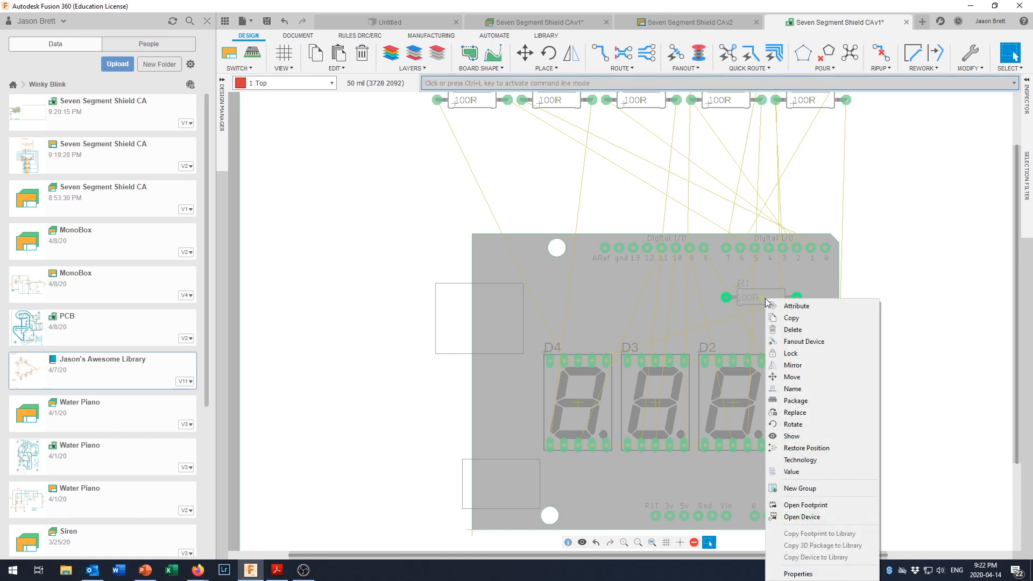
click(806, 427)
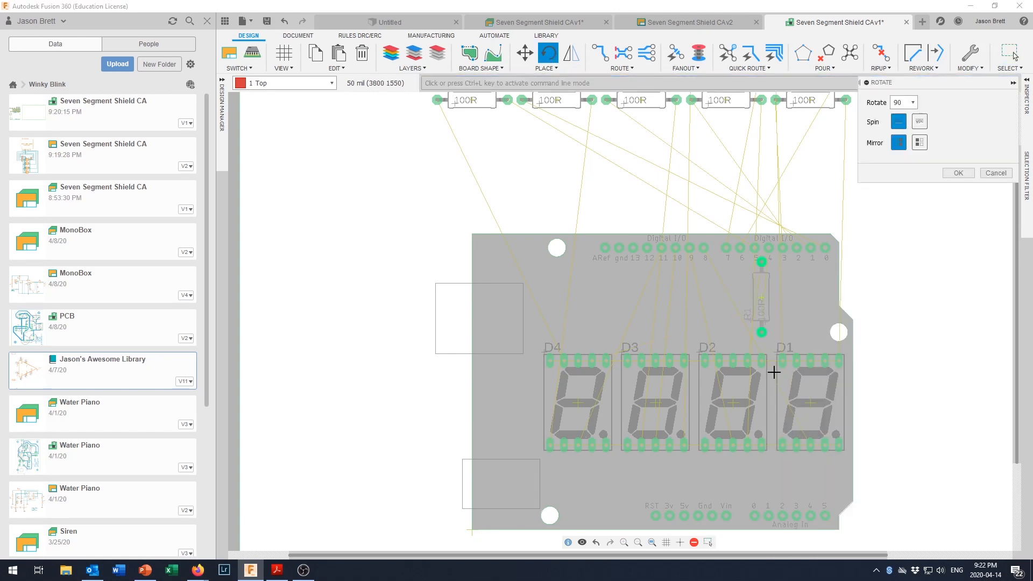
click(764, 298)
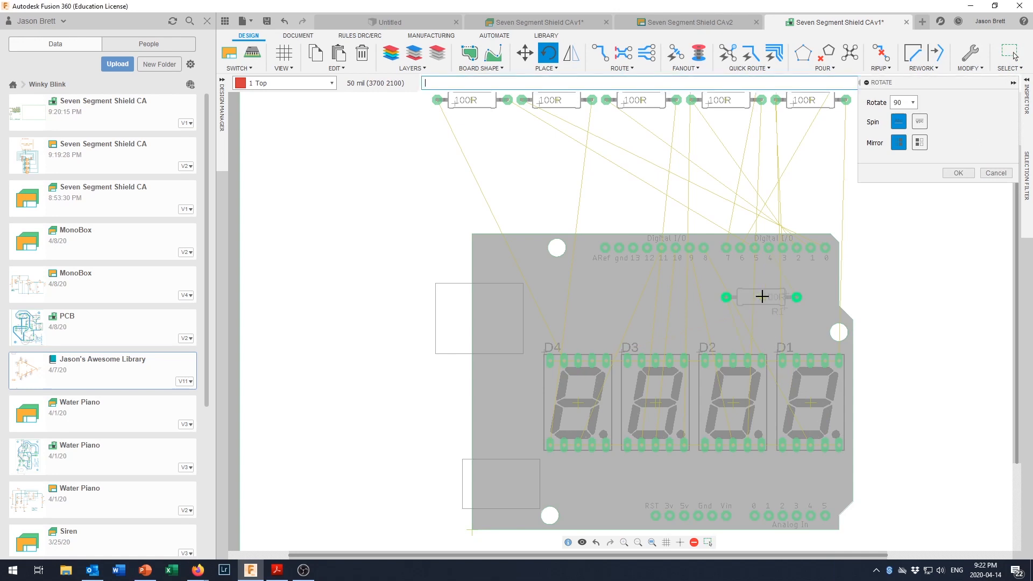
click(762, 297)
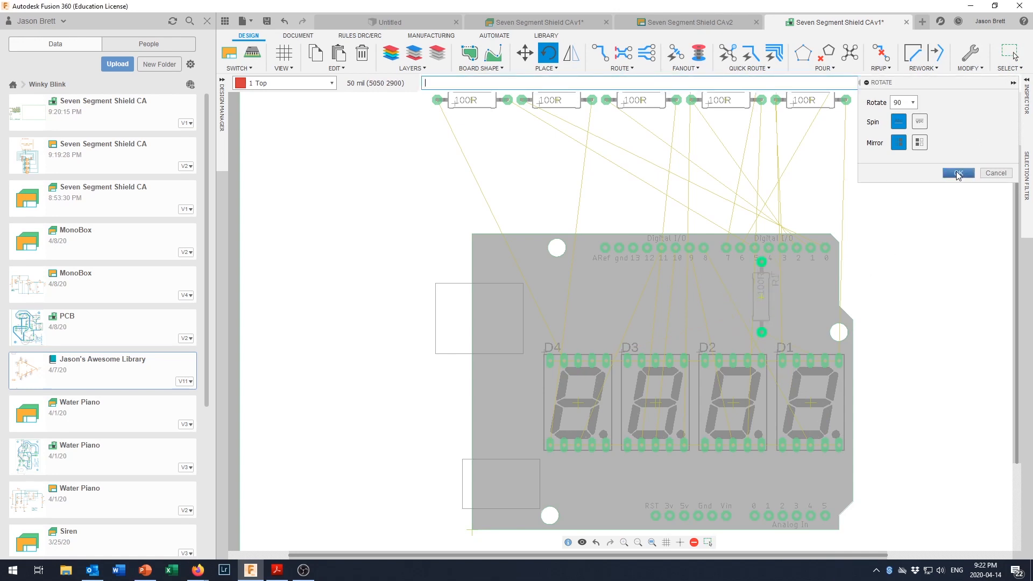
key(Escape)
drag(764, 297, 771, 301)
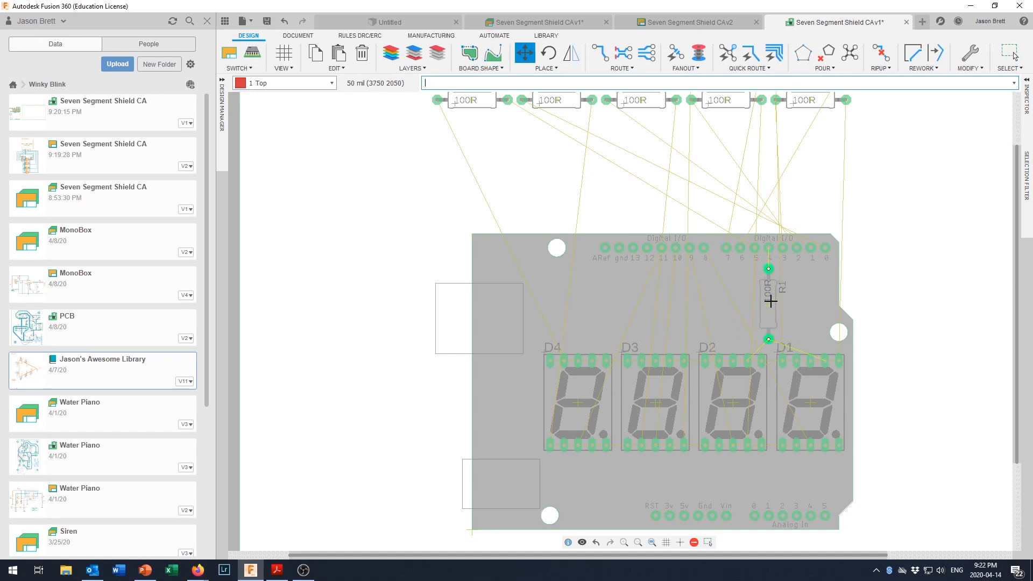
key(Escape)
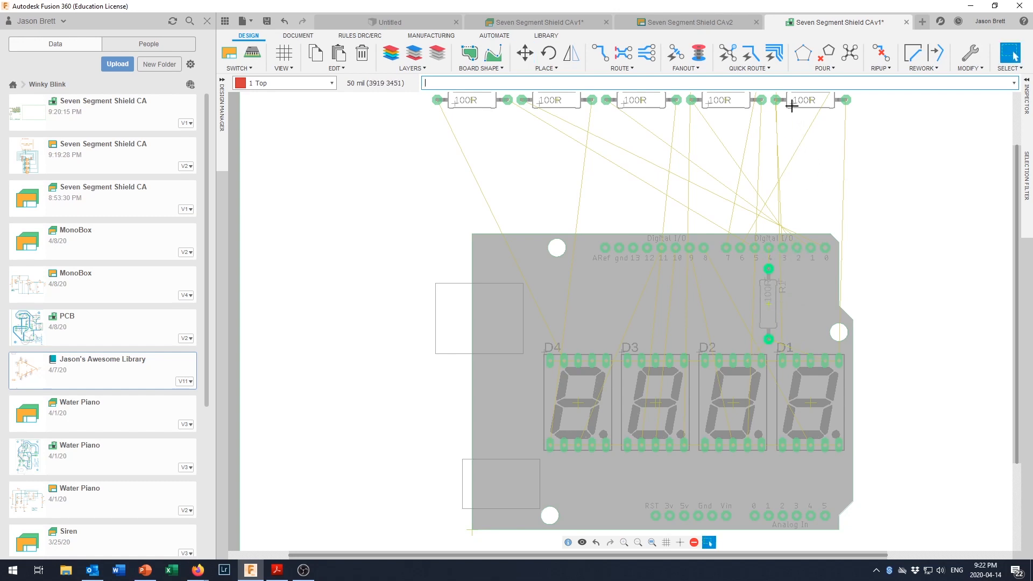
- Stand R6 vertically on the board just left of R1, and turn R3 vertical above the board
scroll(780, 125, down, 5)
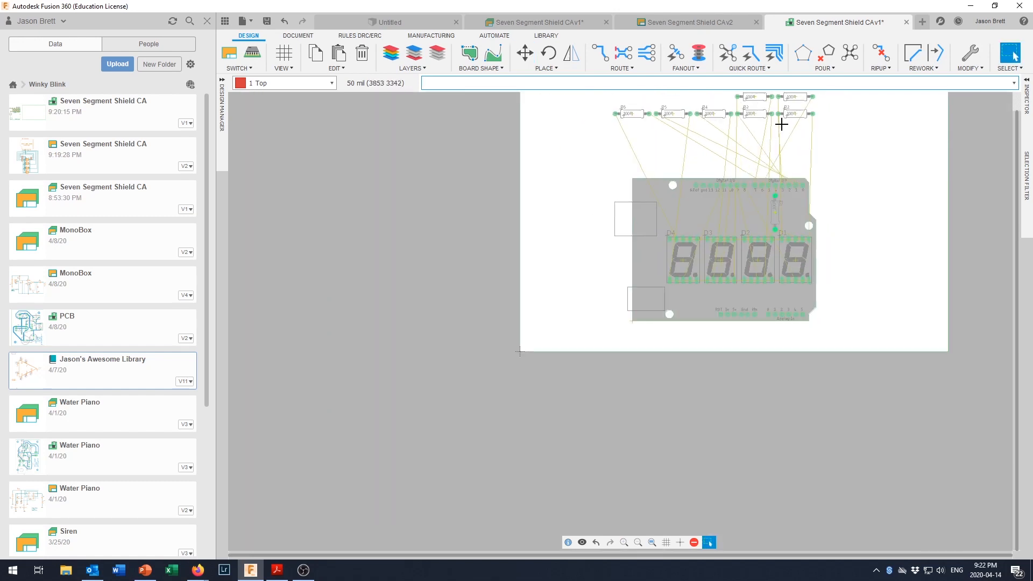
scroll(783, 140, up, 1)
scroll(780, 157, up, 6)
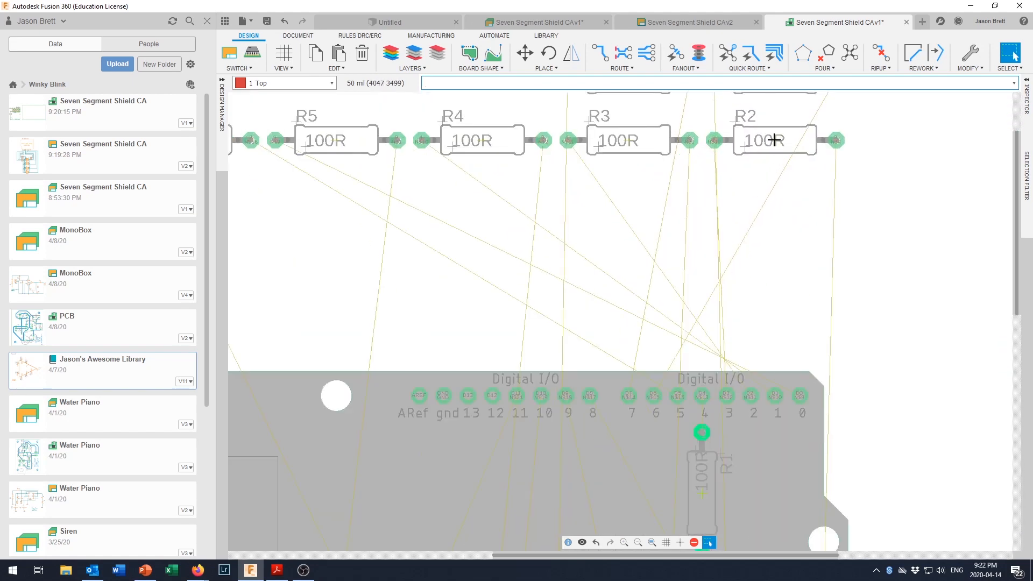
scroll(776, 140, down, 5)
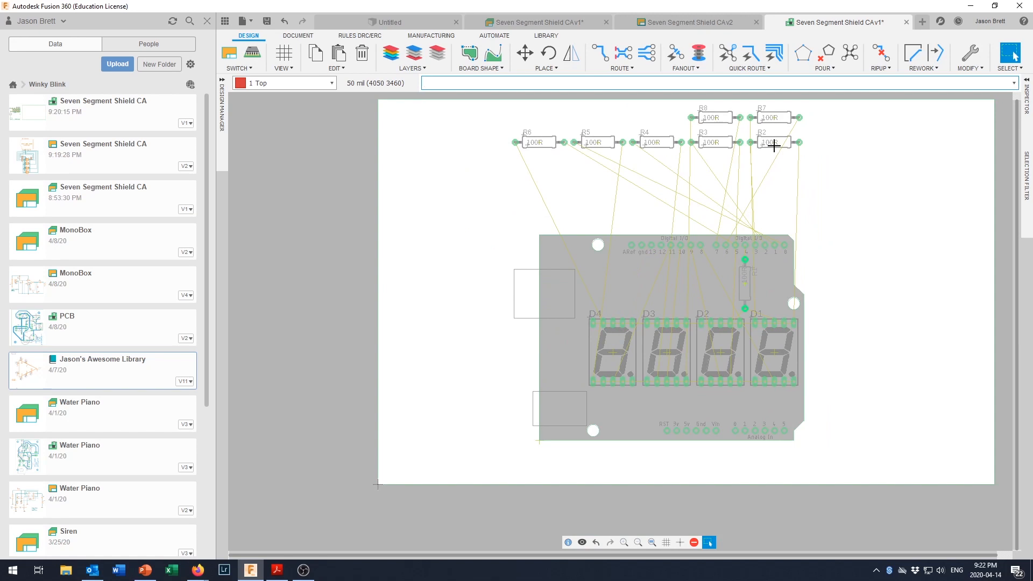
right_click(706, 284)
drag(539, 142, 732, 286)
click(730, 143)
click(549, 116)
right_click(716, 141)
click(742, 264)
click(713, 228)
drag(711, 151, 678, 197)
- Rotate R2 to vertical and place it immediately right of R1, level with the other resistors
scroll(720, 161, up, 2)
drag(811, 163, 775, 334)
right_click(909, 263)
click(931, 387)
click(956, 174)
click(775, 334)
key(Escape)
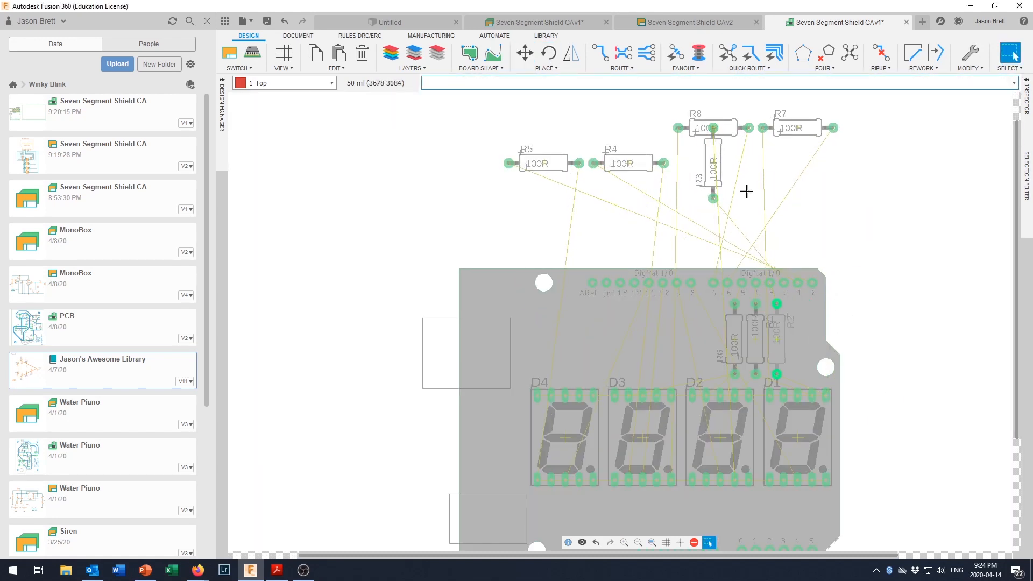
- Place R7 vertically at the left end of the resistor row, beside R6 and under digital pin 7
drag(801, 131, 713, 337)
right_click(641, 329)
key(Escape)
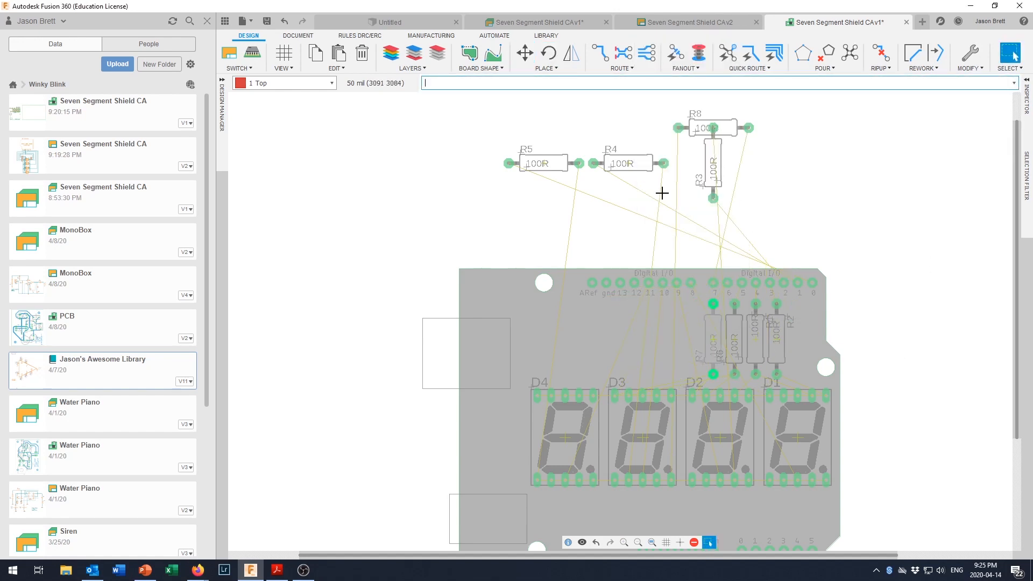
- Stand R4 and R5 vertically to the right of R2, extending the resistor row toward the board's right edge
drag(628, 163, 798, 339)
right_click(896, 306)
click(927, 156)
click(956, 176)
scroll(910, 387, up, 1)
right_click(878, 296)
drag(469, 118, 799, 331)
click(905, 421)
double_click(876, 299)
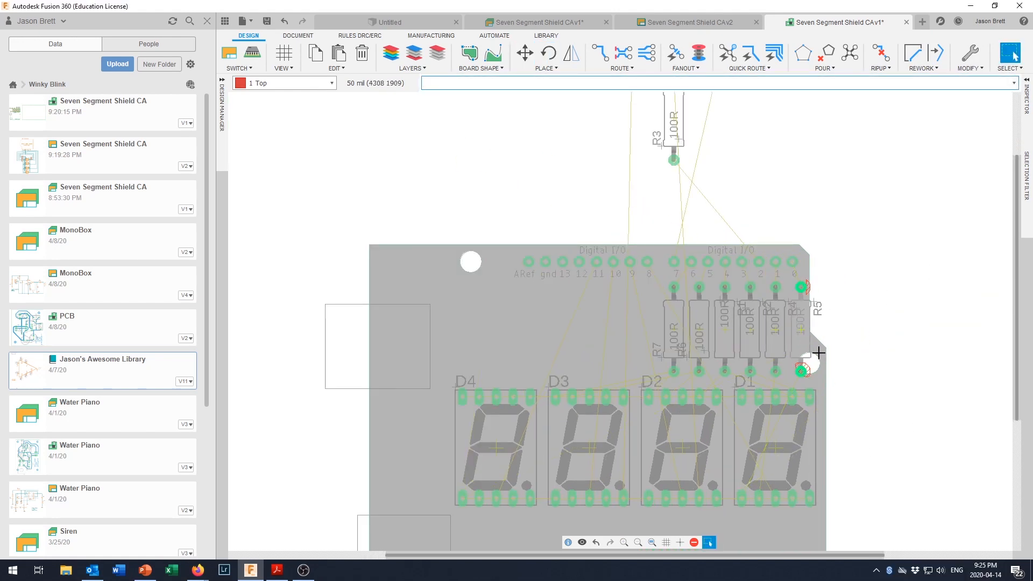
- Shift R7, R6, R1 and R2 left as a group and place R3 in the gap between R2 and R4
scroll(846, 312, down, 1)
drag(703, 153, 894, 258)
scroll(872, 290, up, 4)
drag(475, 299, 666, 393)
drag(651, 365, 608, 364)
drag(918, 219, 655, 362)
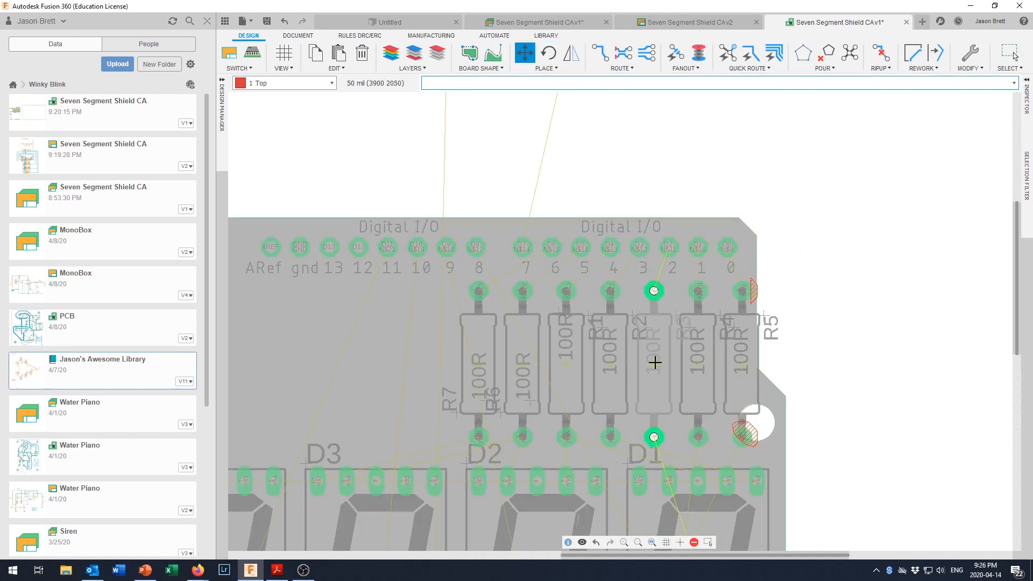
- Rotate R8 to vertical and place it at the left end of the resistor row, beside R7
scroll(656, 362, down, 4)
right_click(594, 157)
click(632, 283)
drag(602, 162, 552, 369)
scroll(615, 396, down, 2)
middle_drag(651, 512, 686, 429)
scroll(687, 429, up, 2)
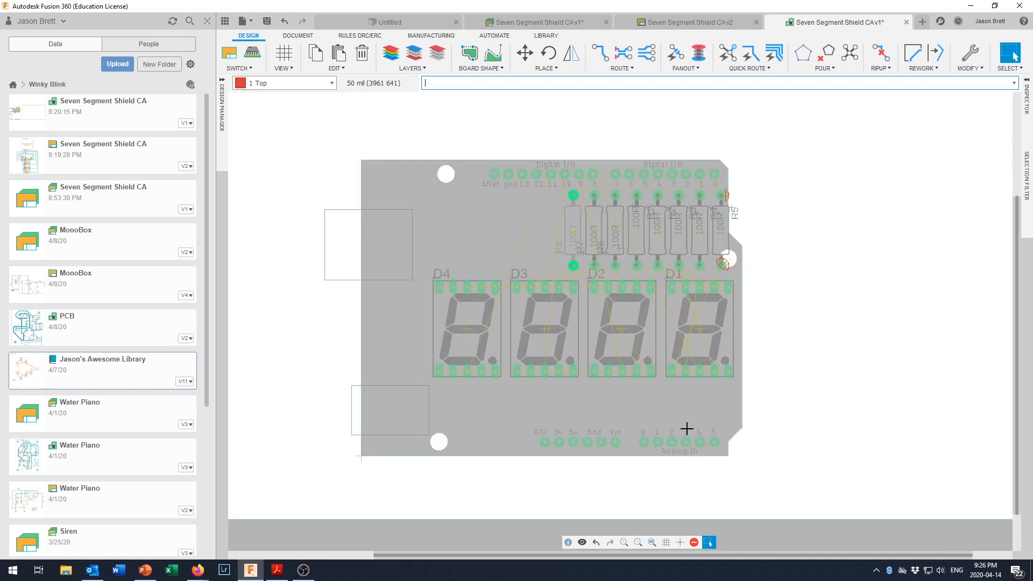
- Lower the display group slightly and shift all eight resistors left and down, clear of the board edge and mounting hole
scroll(687, 435, up, 1)
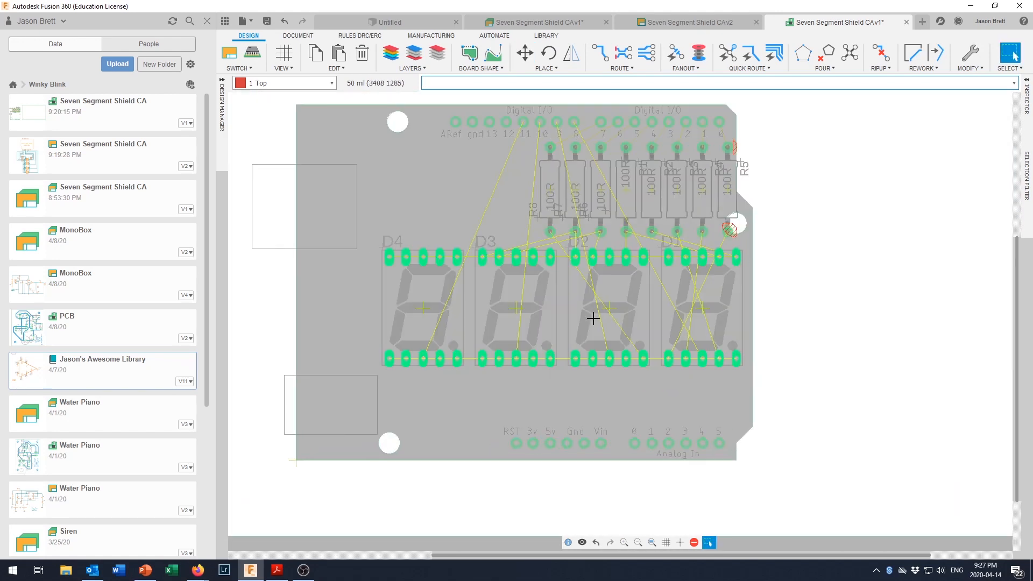
drag(728, 189, 711, 195)
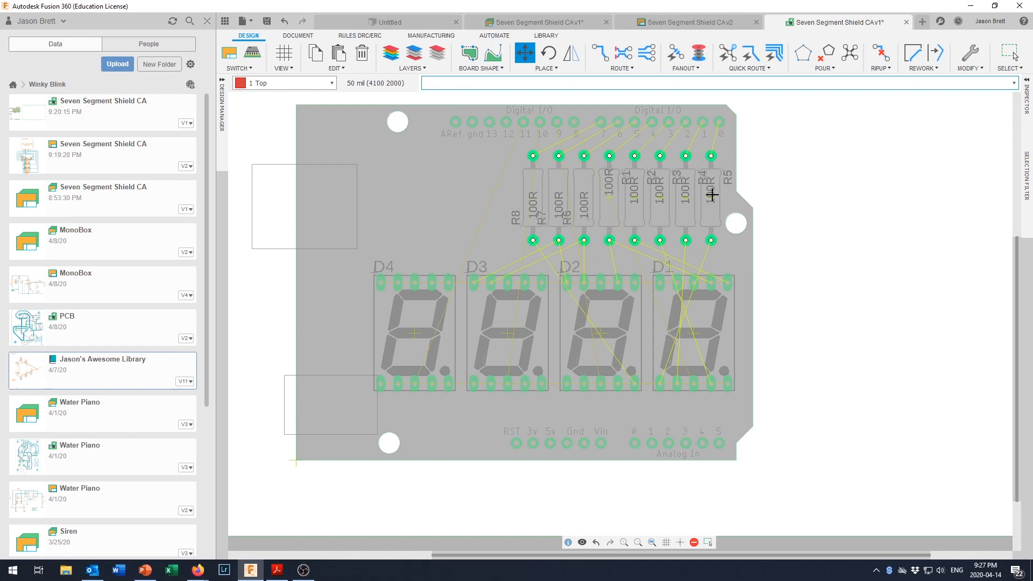
key(Escape)
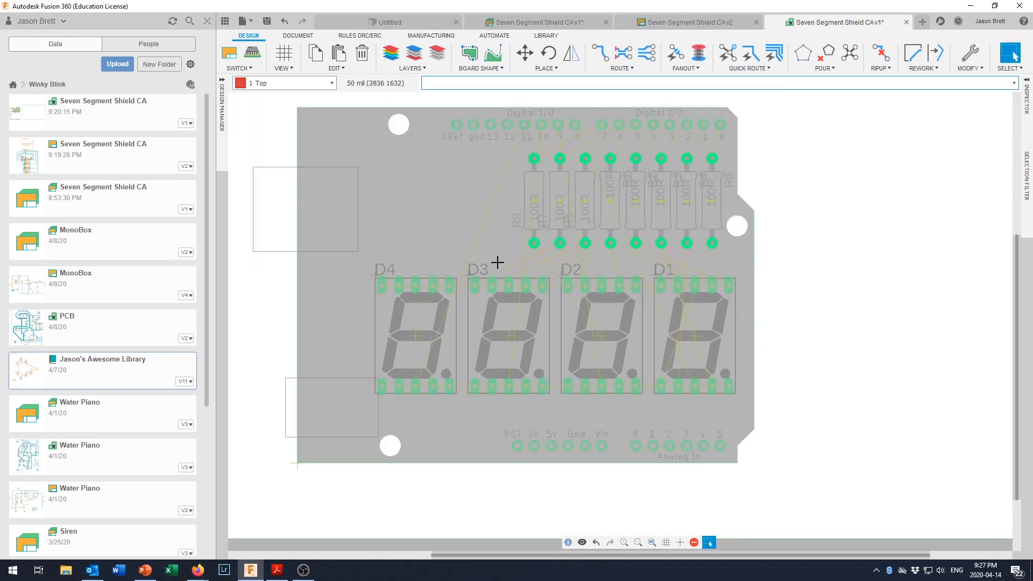
scroll(497, 262, up, 2)
scroll(749, 350, down, 1)
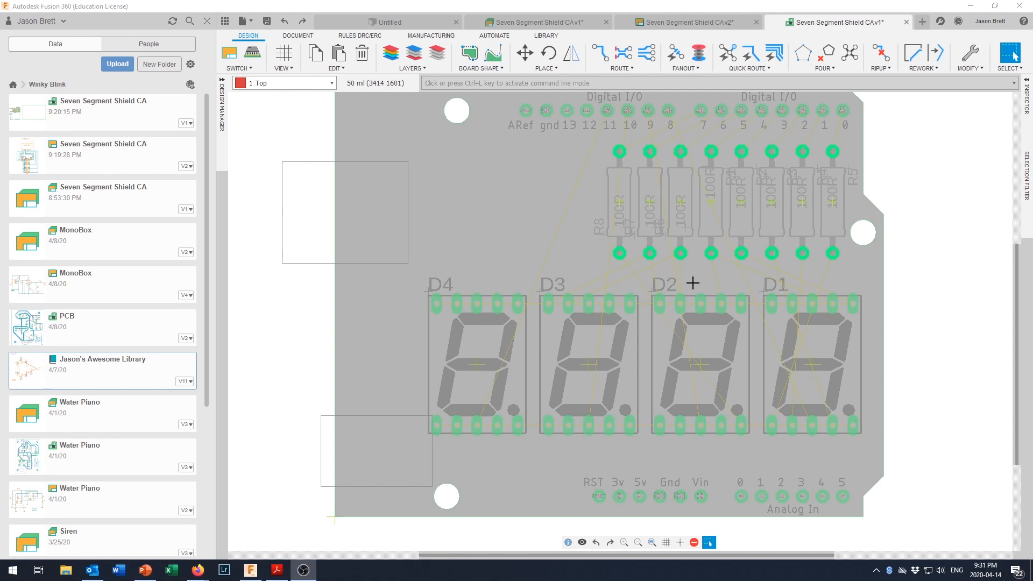
scroll(693, 282, up, 1)
scroll(692, 282, down, 1)
scroll(693, 282, down, 1)
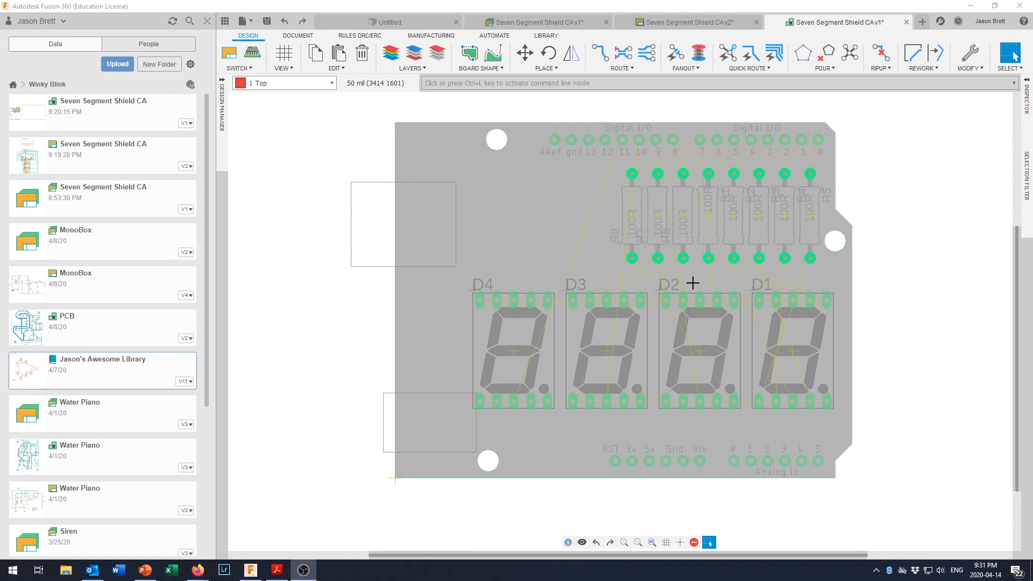
- Open the package selection for resistor R5
scroll(693, 282, up, 1)
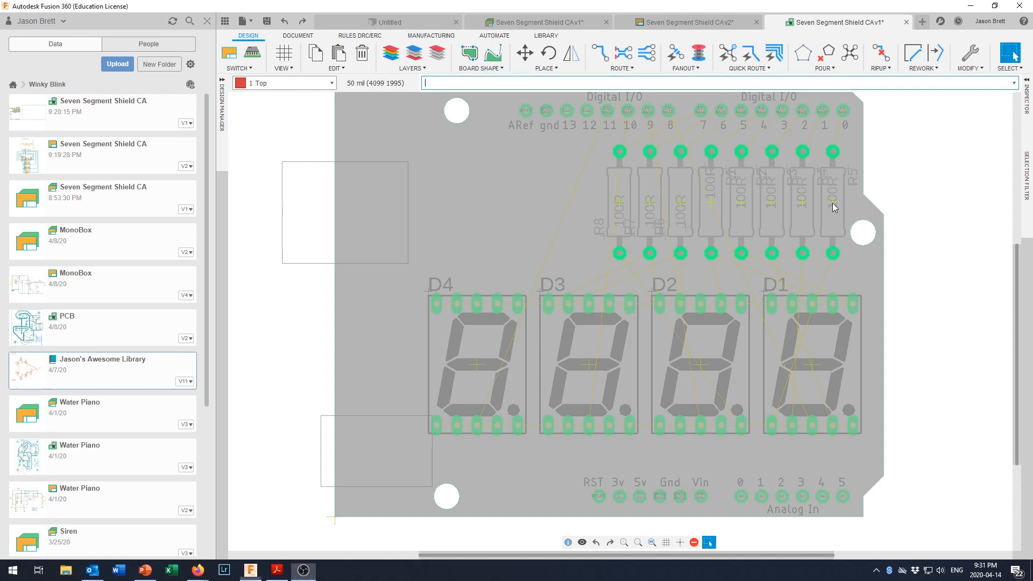
right_click(832, 203)
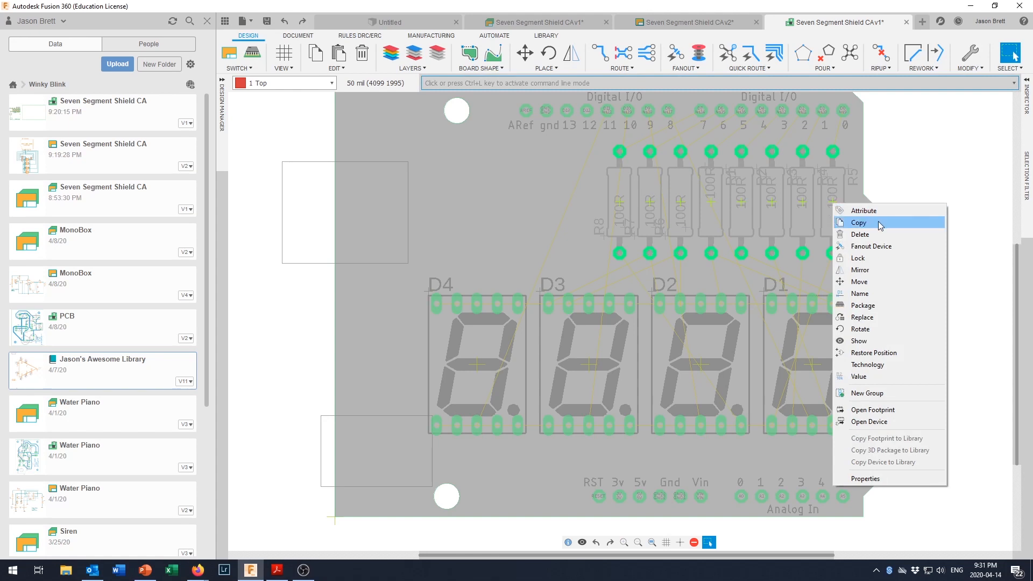
click(863, 306)
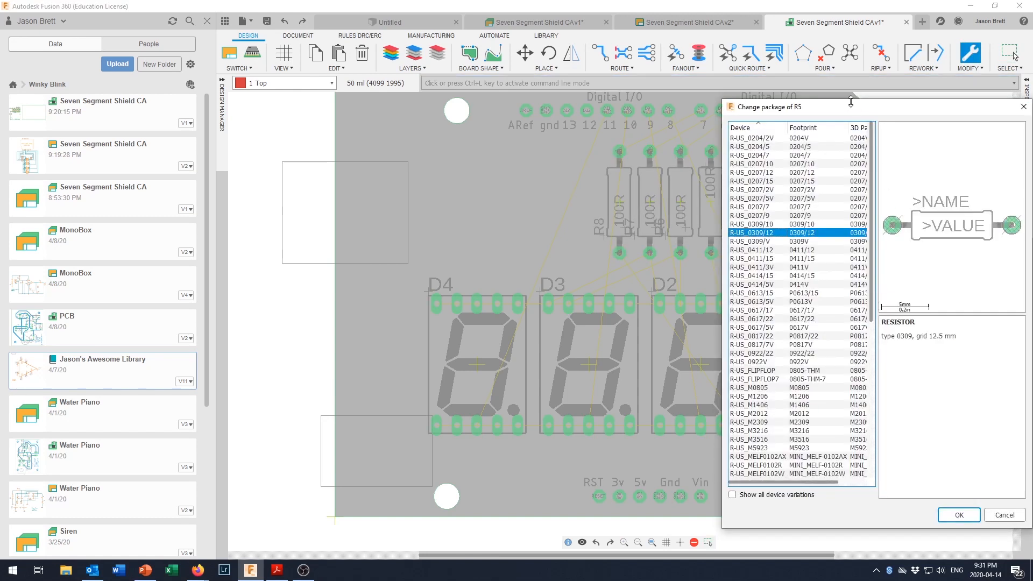
- Change the package of resistor R5 to R-US_0207/9
drag(852, 114, 766, 70)
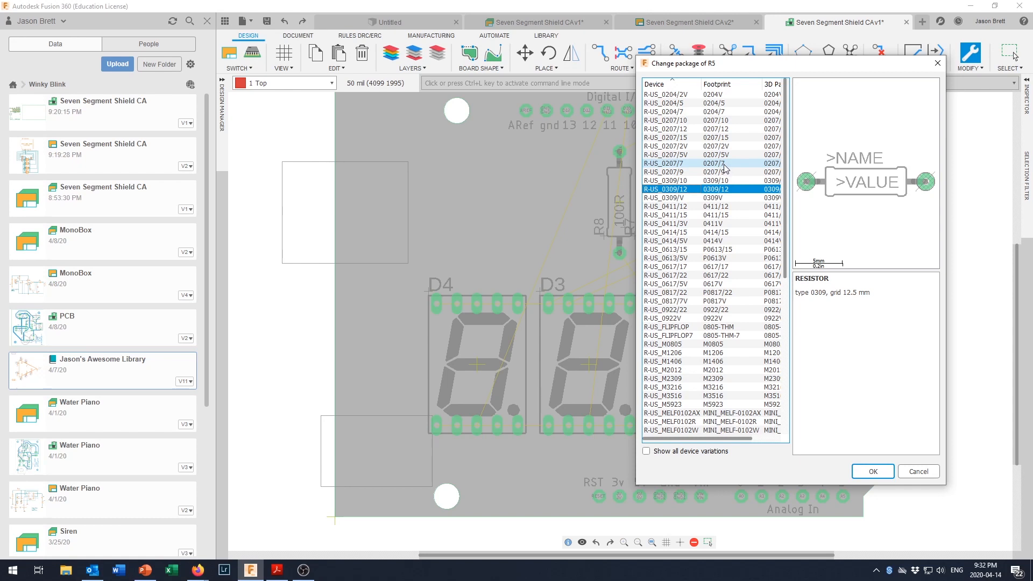
click(727, 171)
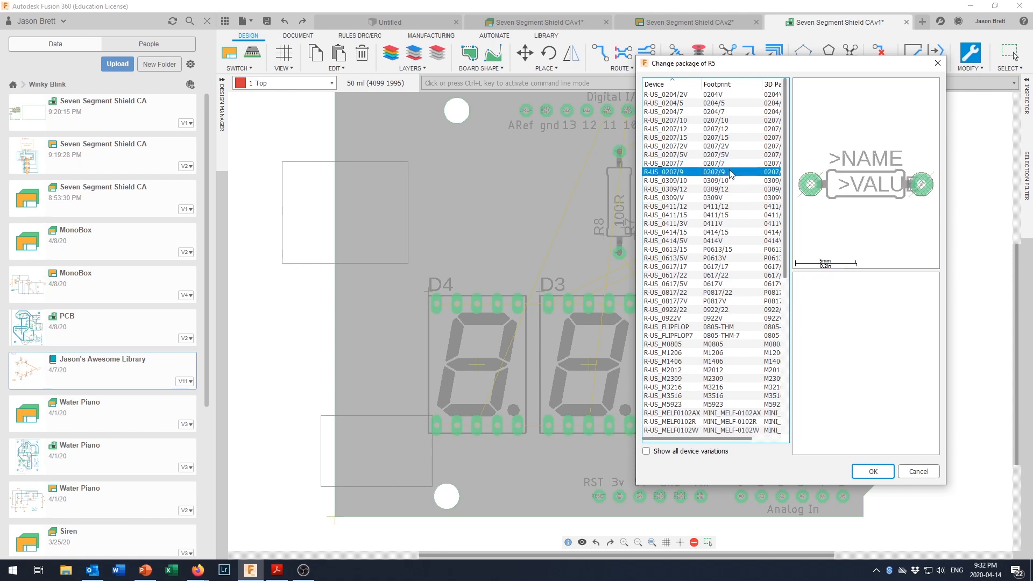
click(873, 471)
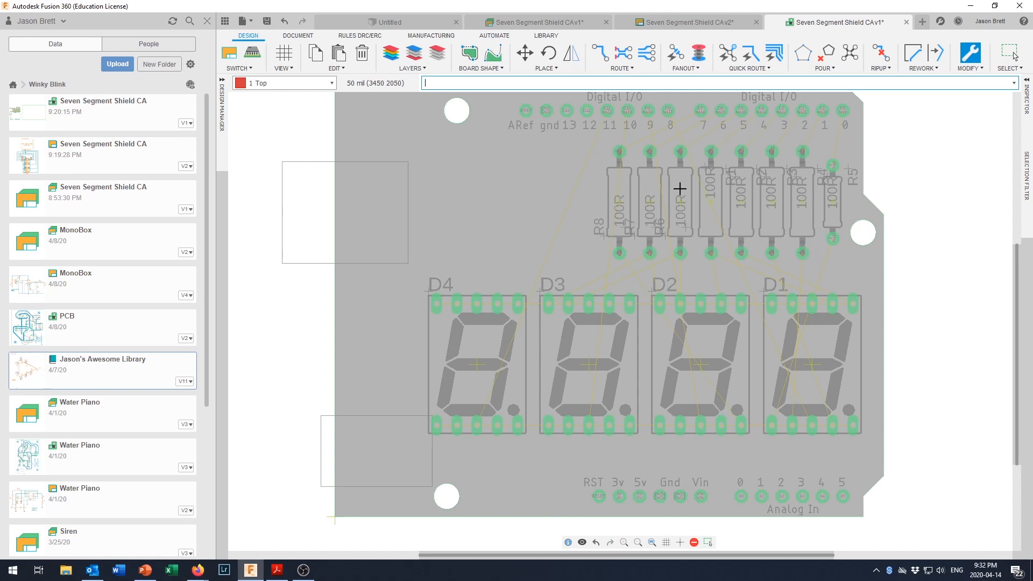
- Change the packages of resistors R4 and R3 to the smaller R-US_0207/7 footprint
click(801, 201)
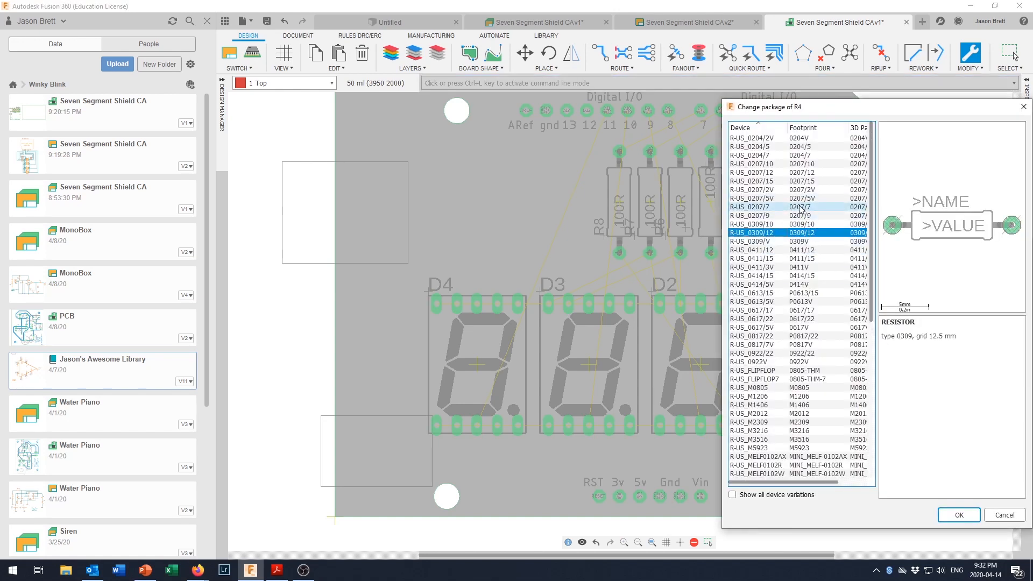
click(958, 515)
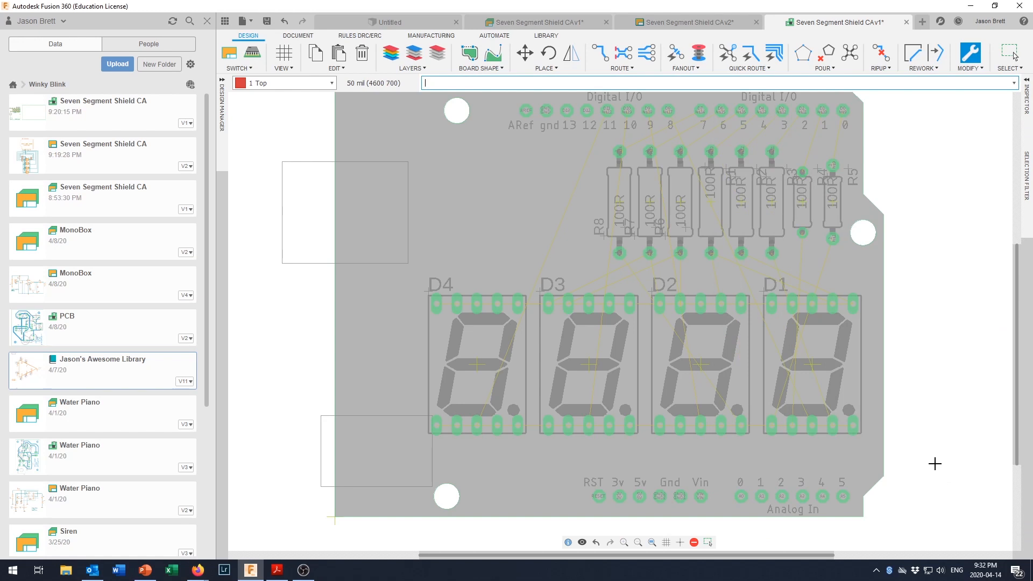
click(773, 204)
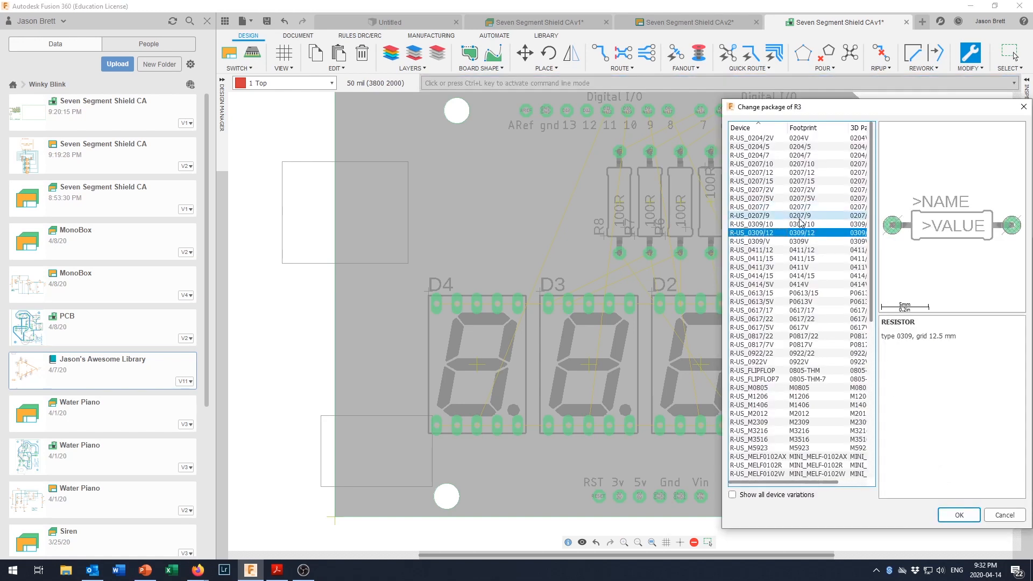
click(797, 208)
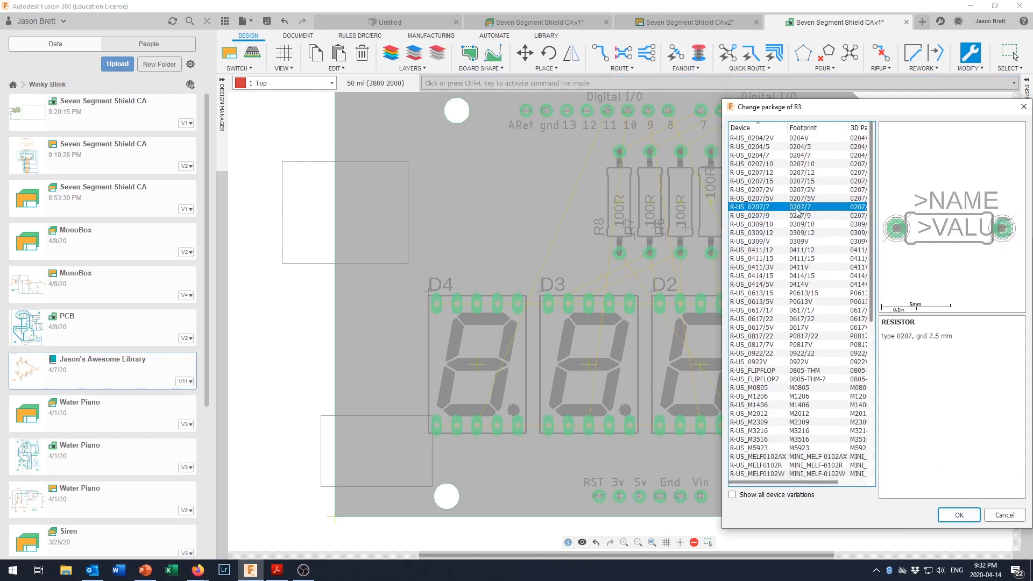
click(957, 515)
- Change the packages of resistors R2 and R1 to R-US_0207/7
click(739, 203)
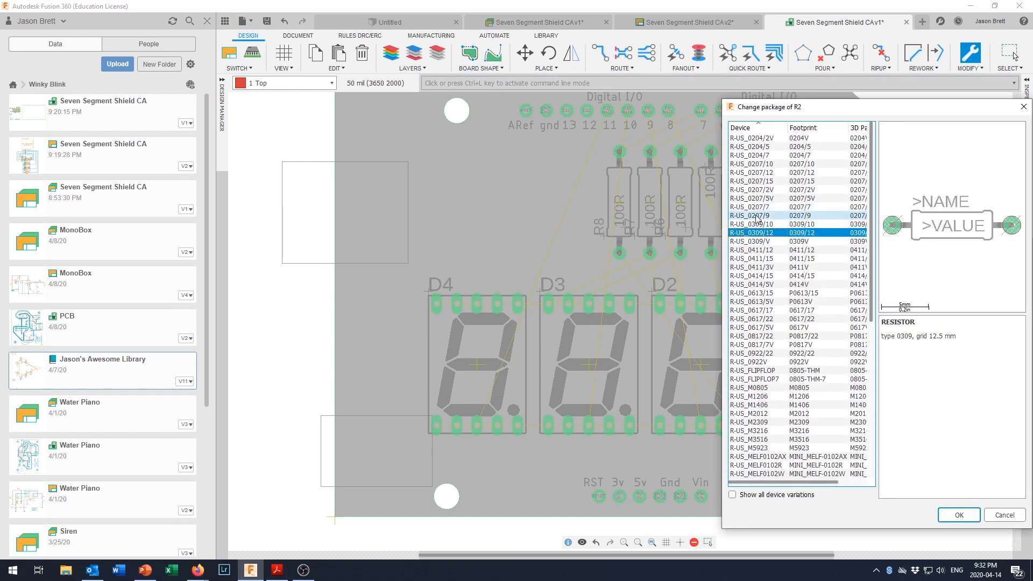
click(797, 207)
click(958, 515)
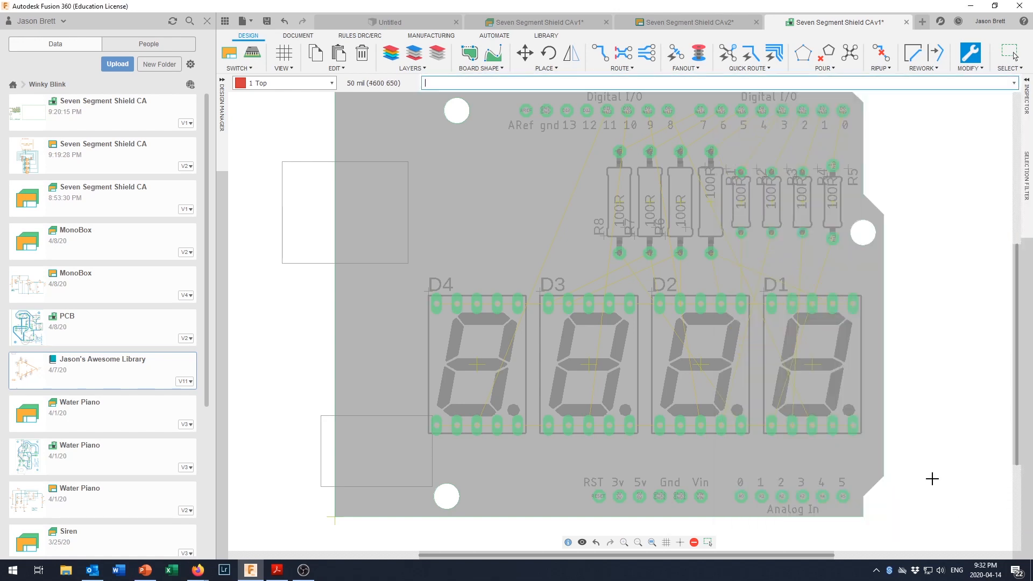
click(711, 207)
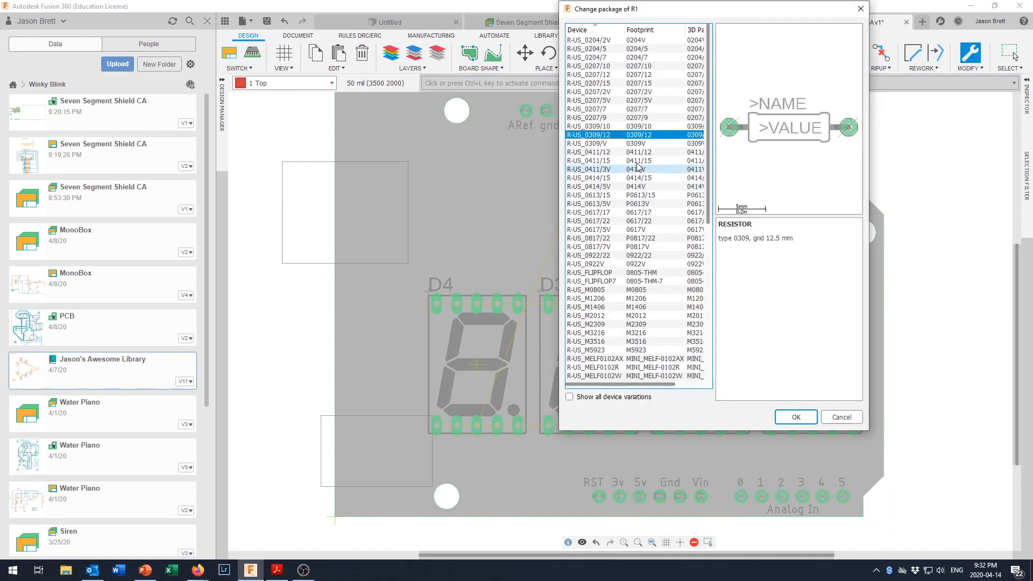
click(634, 110)
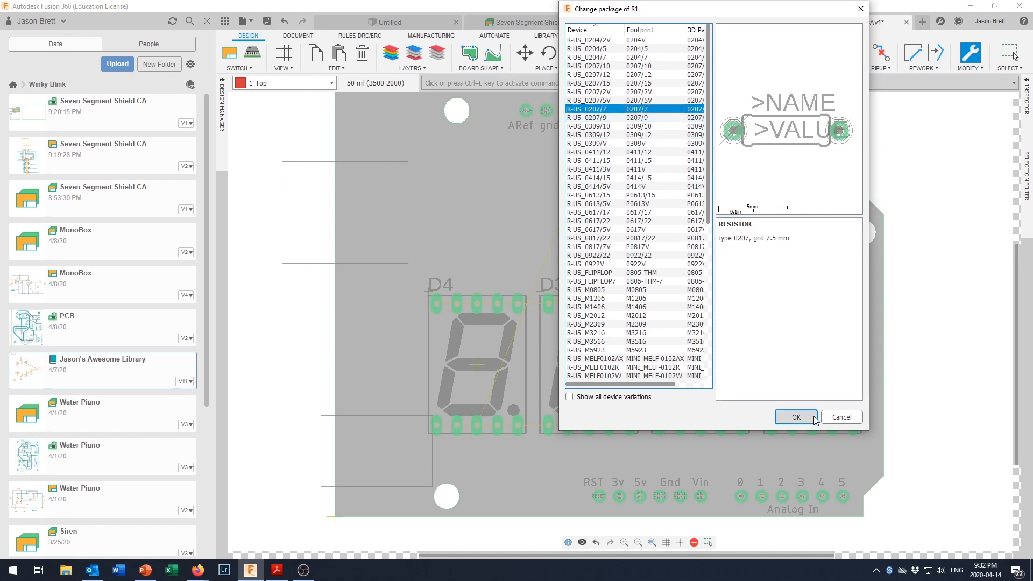
click(796, 417)
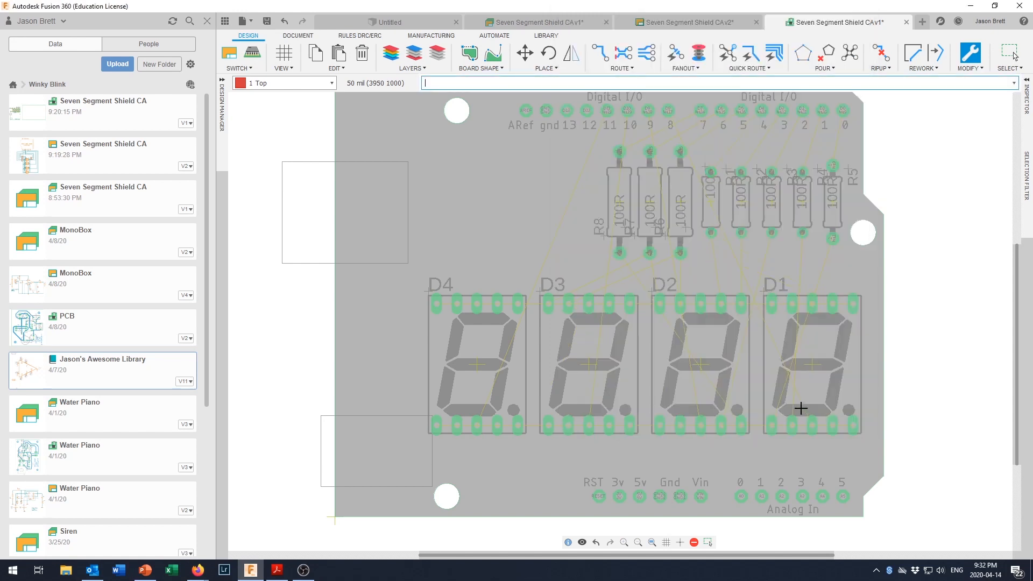
- Change the package of resistor R6 to R-US_0207/9
click(685, 207)
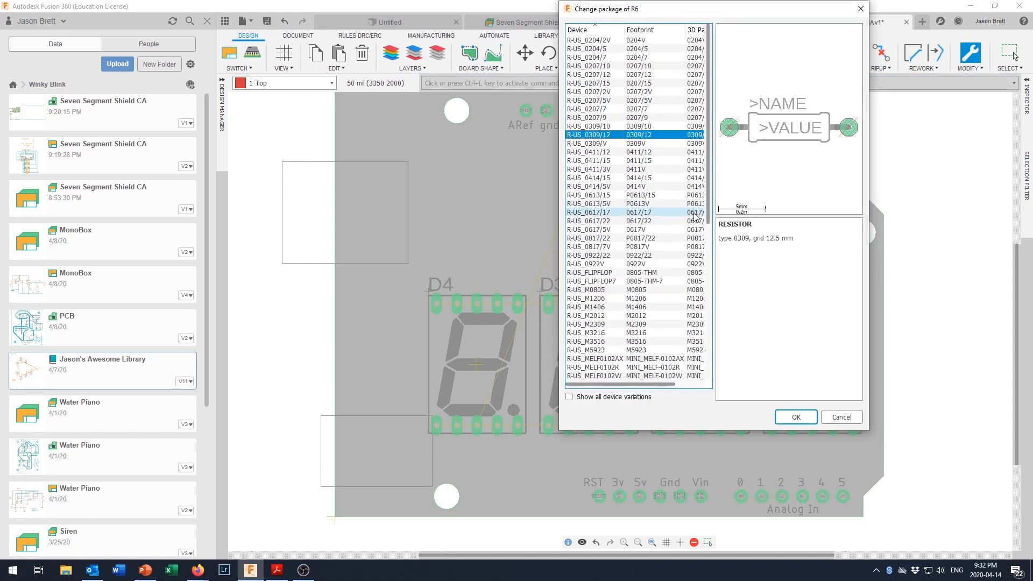
click(639, 109)
click(640, 117)
click(797, 419)
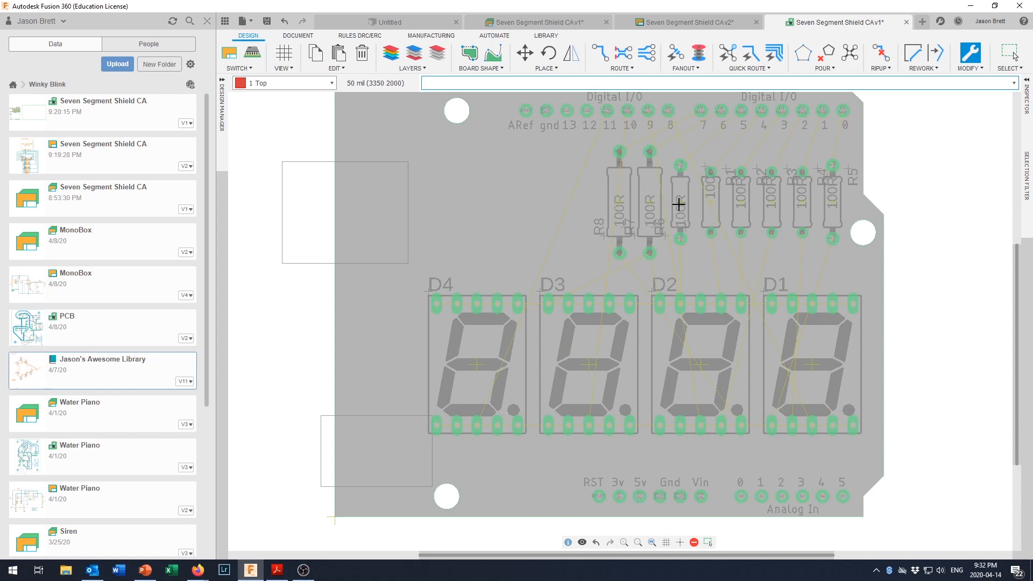
click(679, 204)
click(640, 117)
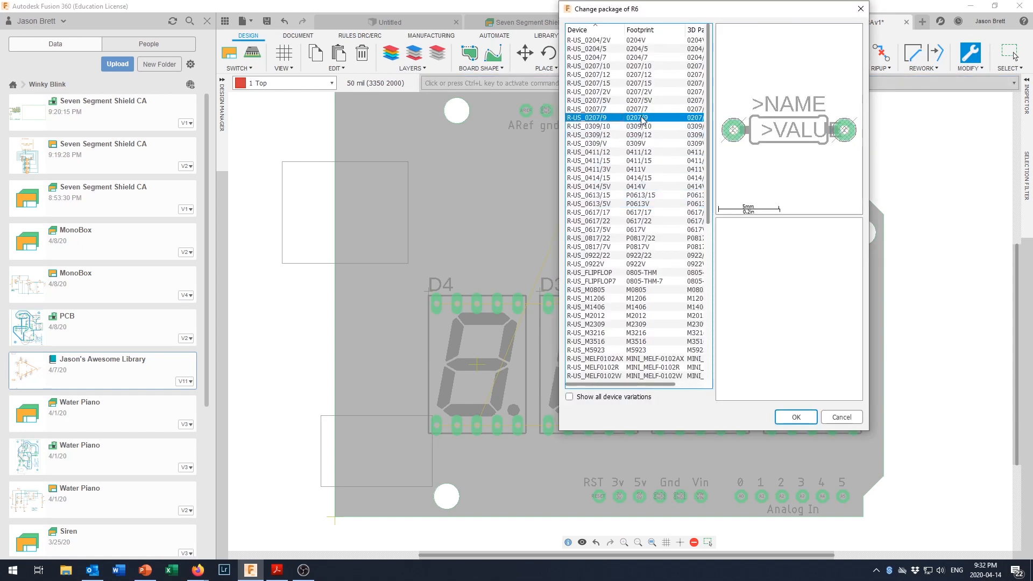
click(797, 415)
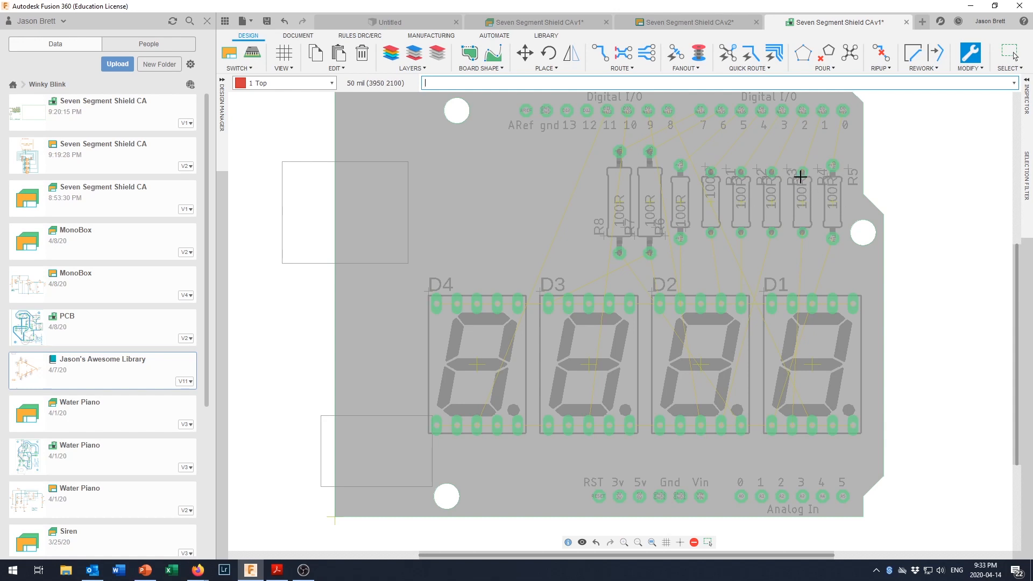
- Change the packages of resistors R5 and R6 to R-US_0207/7 to match the other small resistors
click(832, 204)
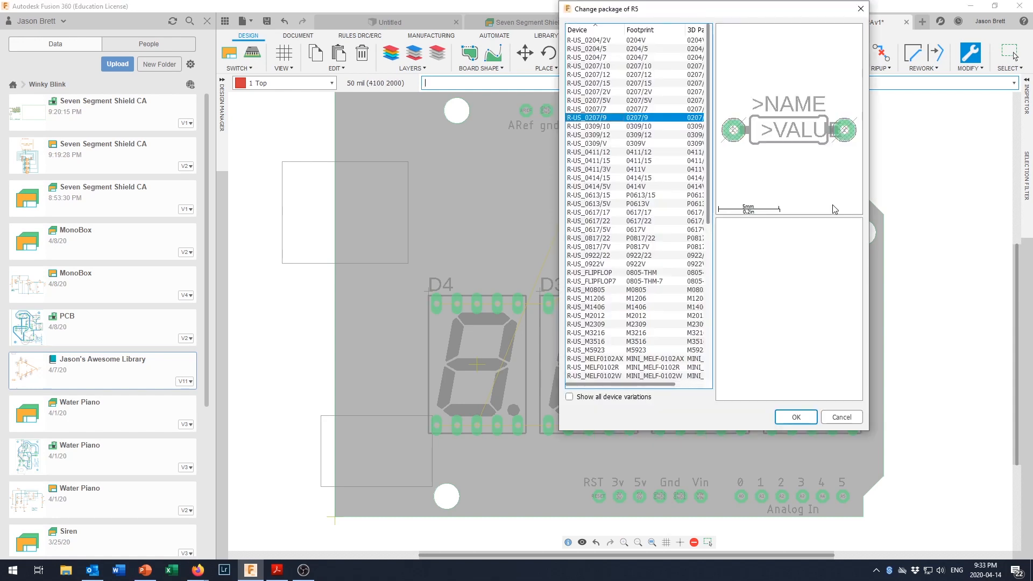
click(650, 111)
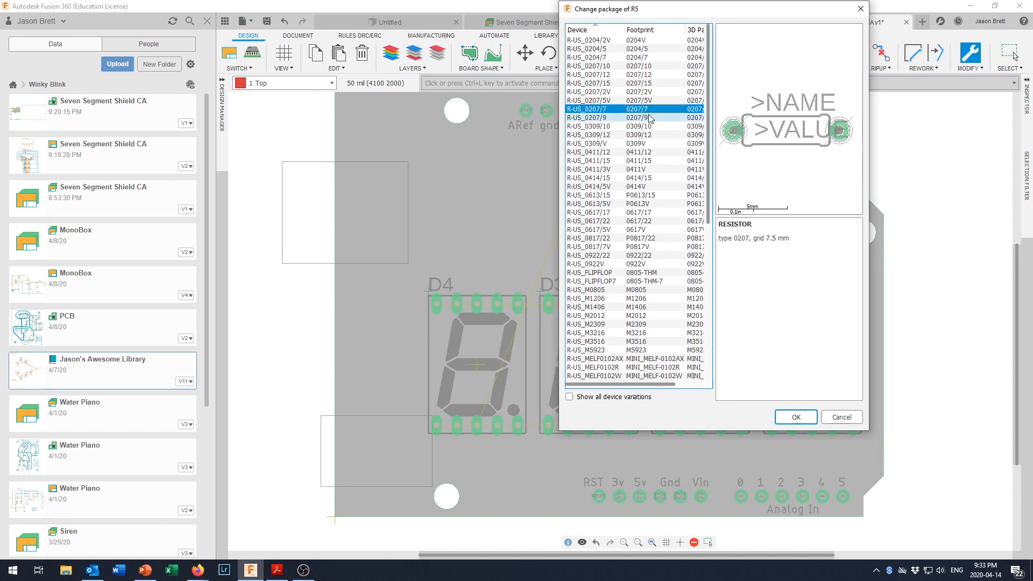
click(800, 412)
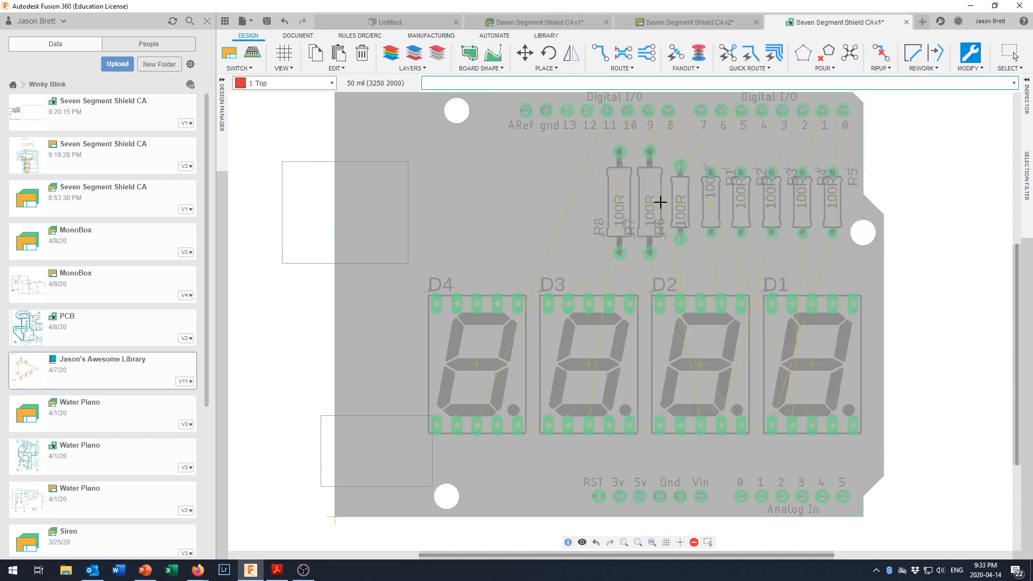
click(682, 205)
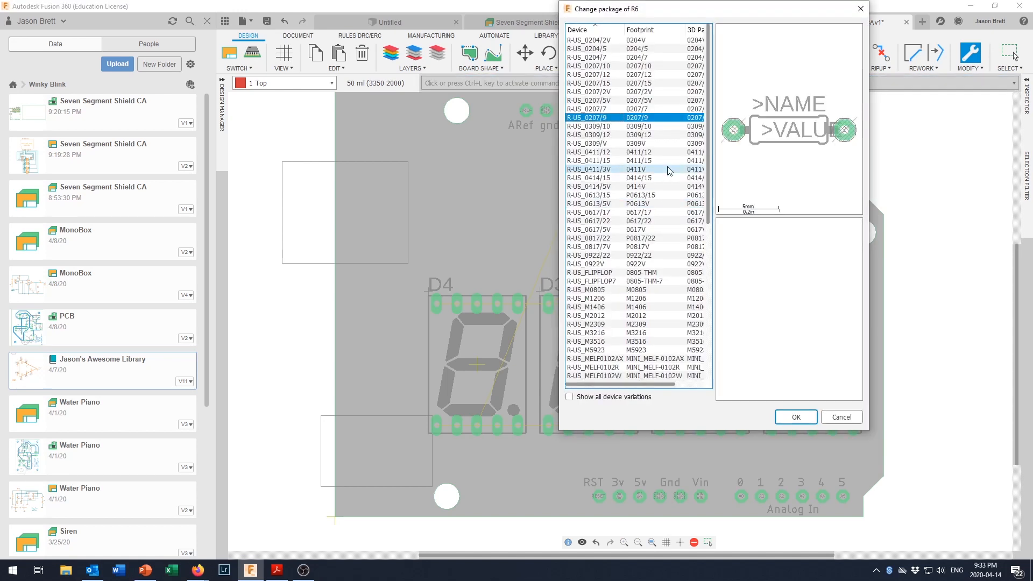
click(644, 110)
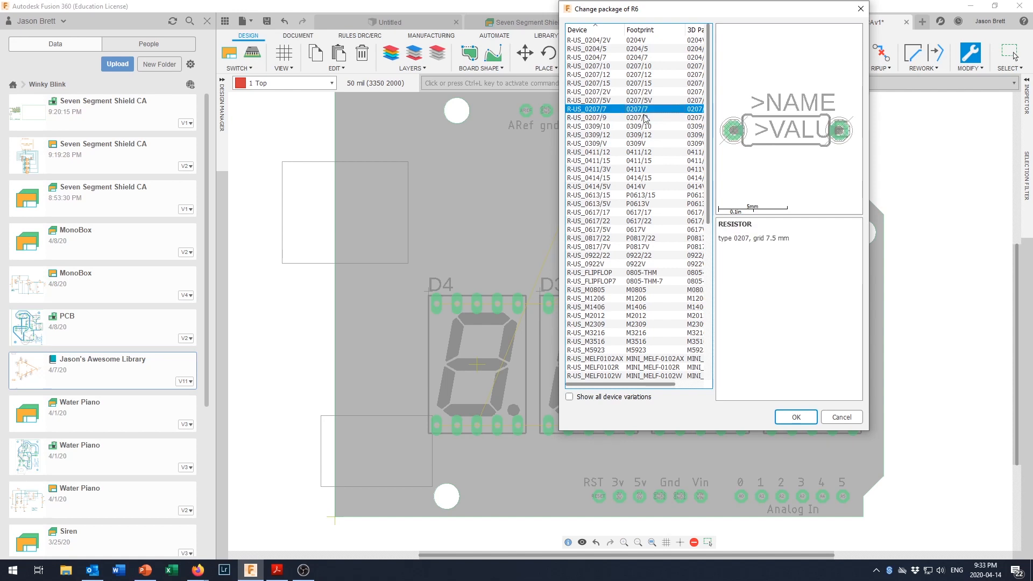
click(800, 416)
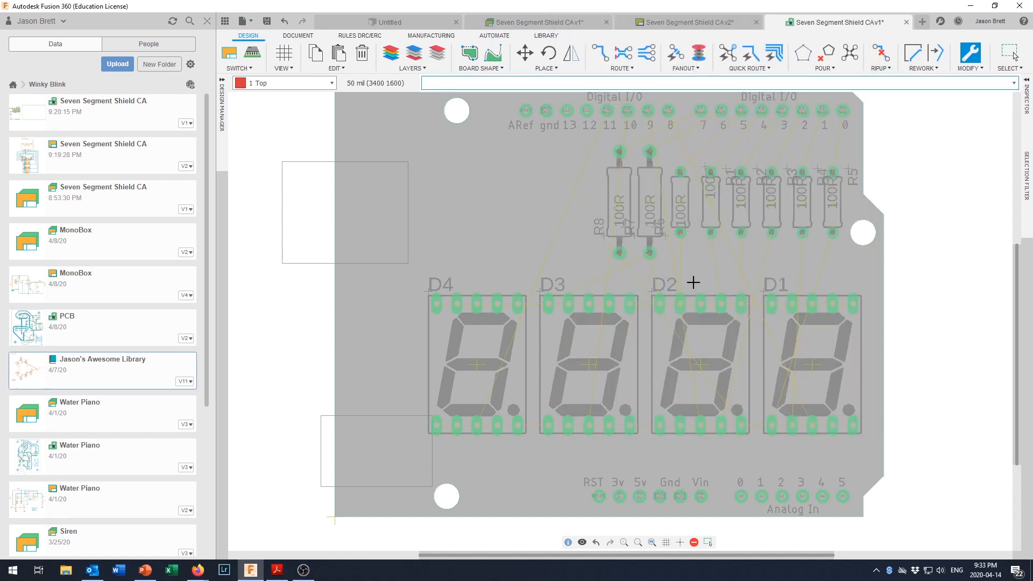
- Change the packages of the two remaining large resistors, R7 and R8, to R-US_0207/7
click(649, 205)
click(640, 109)
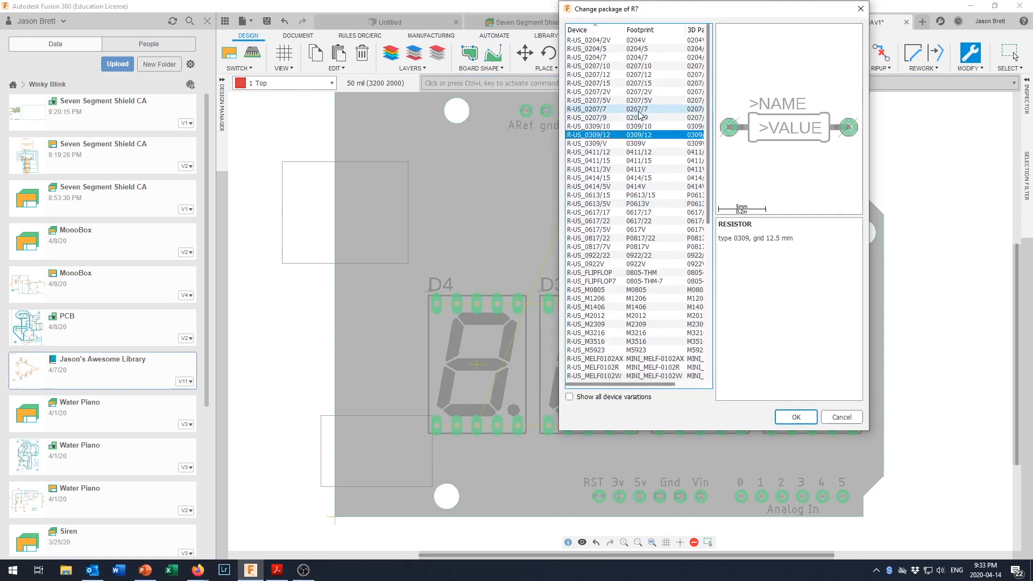
click(794, 416)
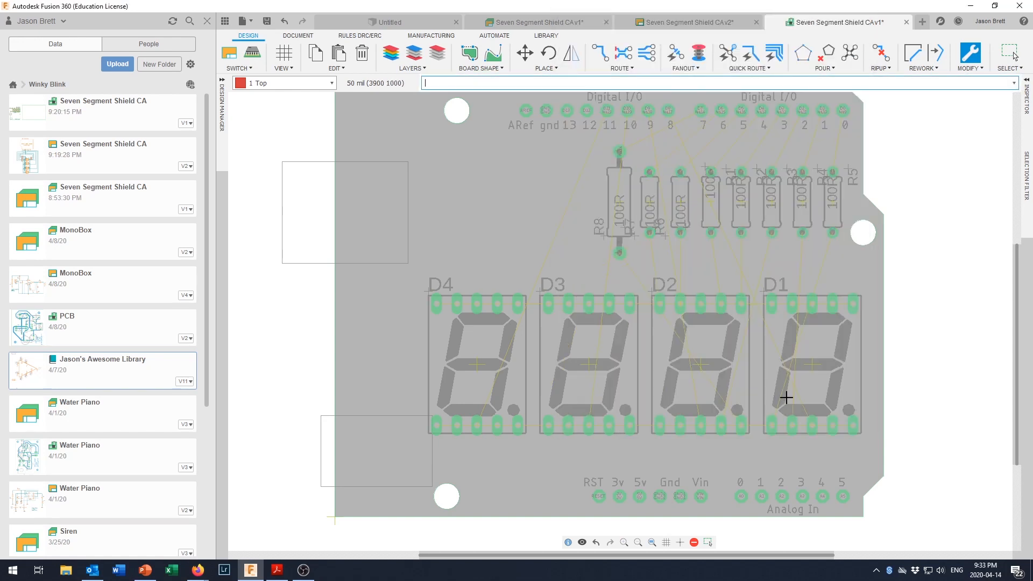
click(620, 205)
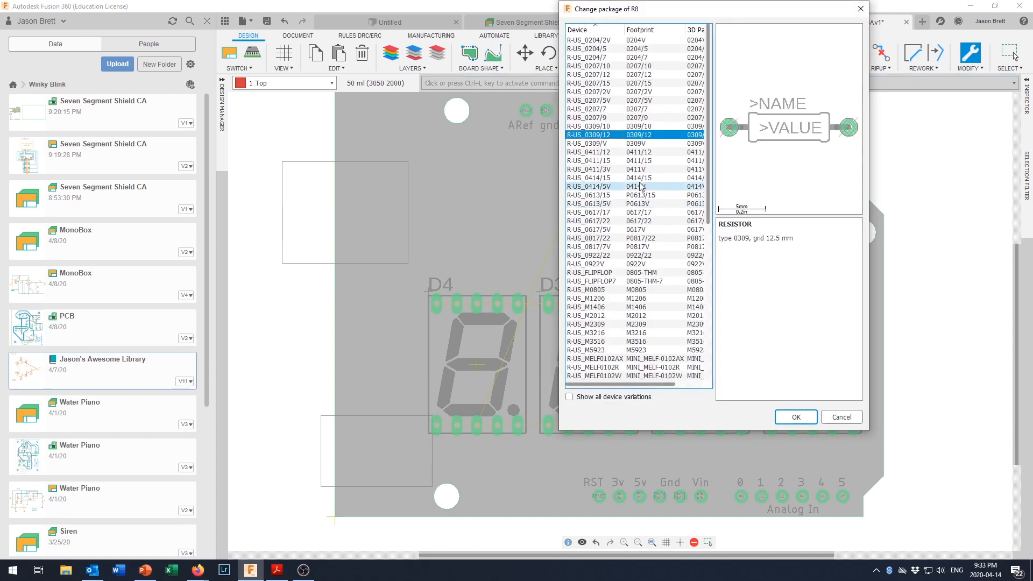
click(634, 110)
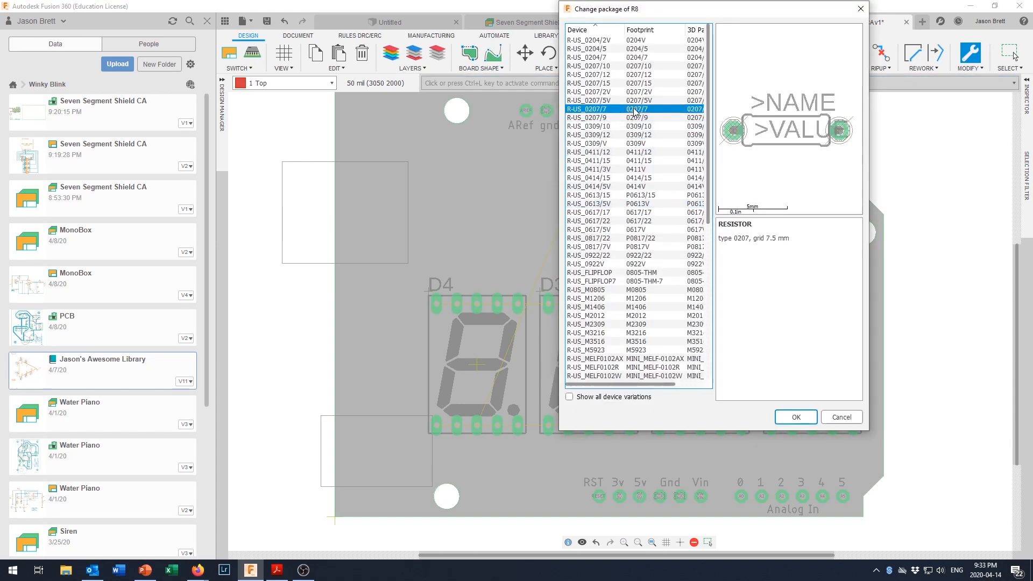
click(795, 417)
scroll(834, 215, down, 1)
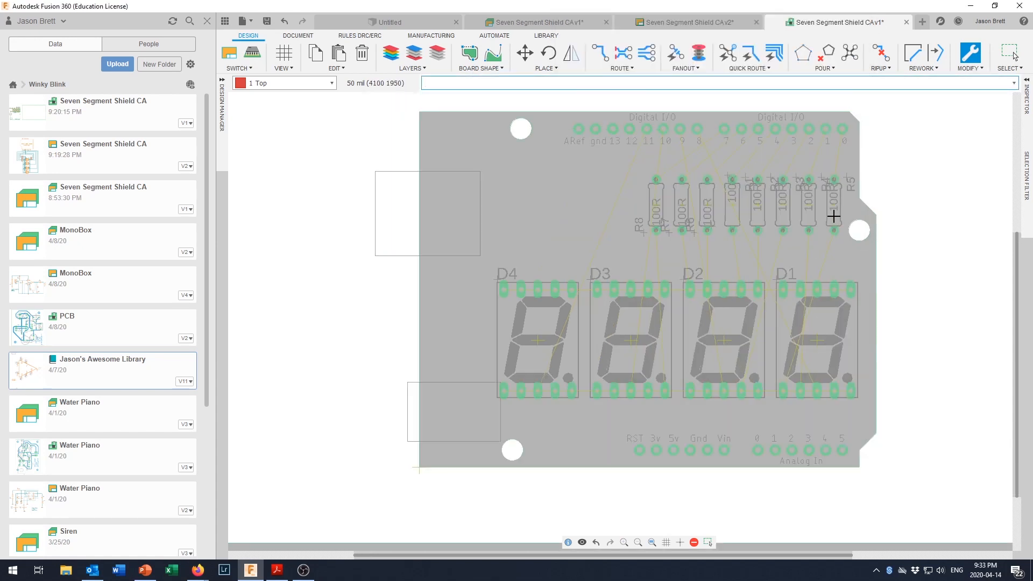
scroll(832, 218, up, 2)
scroll(831, 218, up, 1)
scroll(833, 217, down, 3)
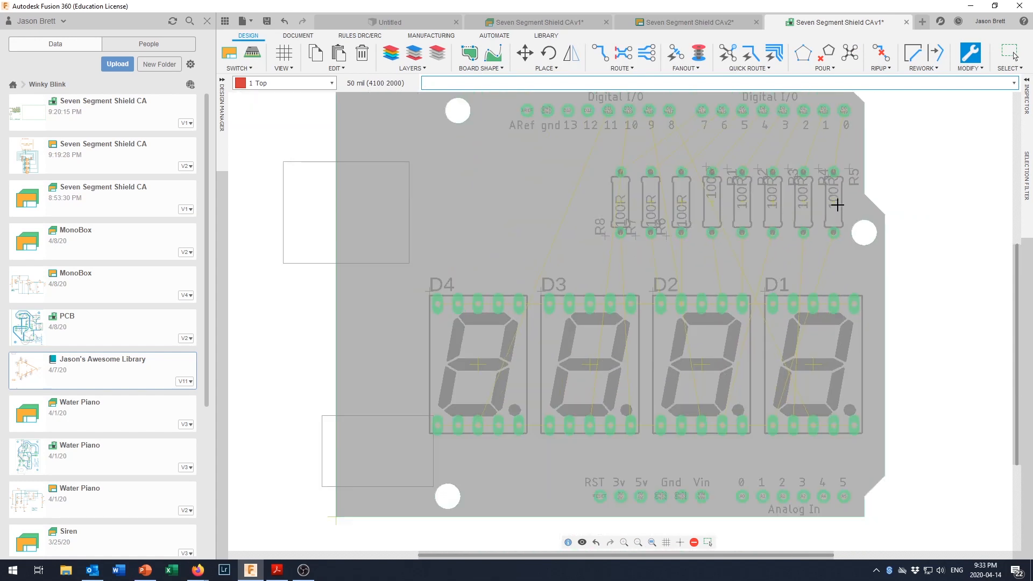
scroll(850, 188, up, 2)
middle_drag(850, 186, 798, 223)
click(780, 246)
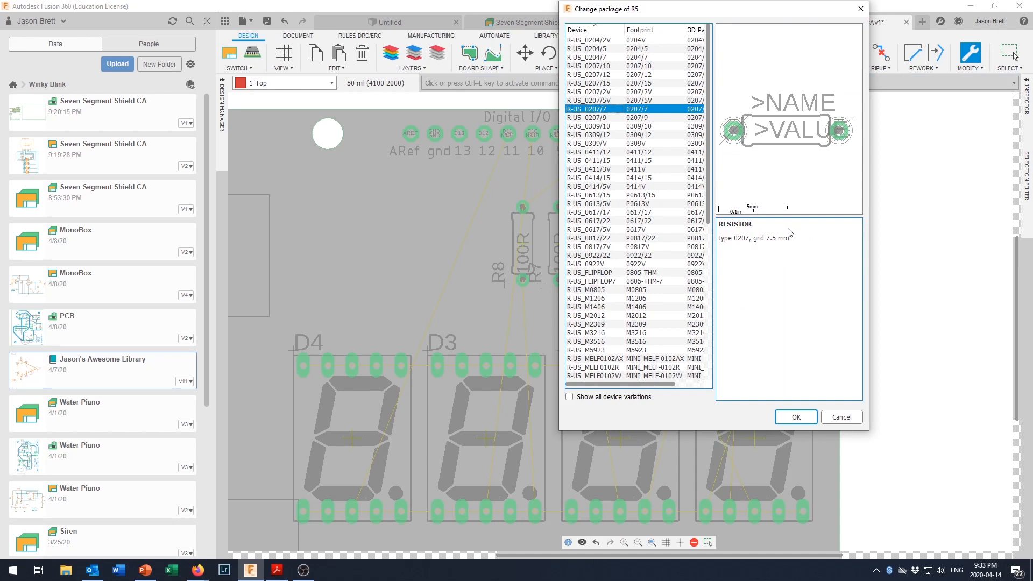
click(843, 416)
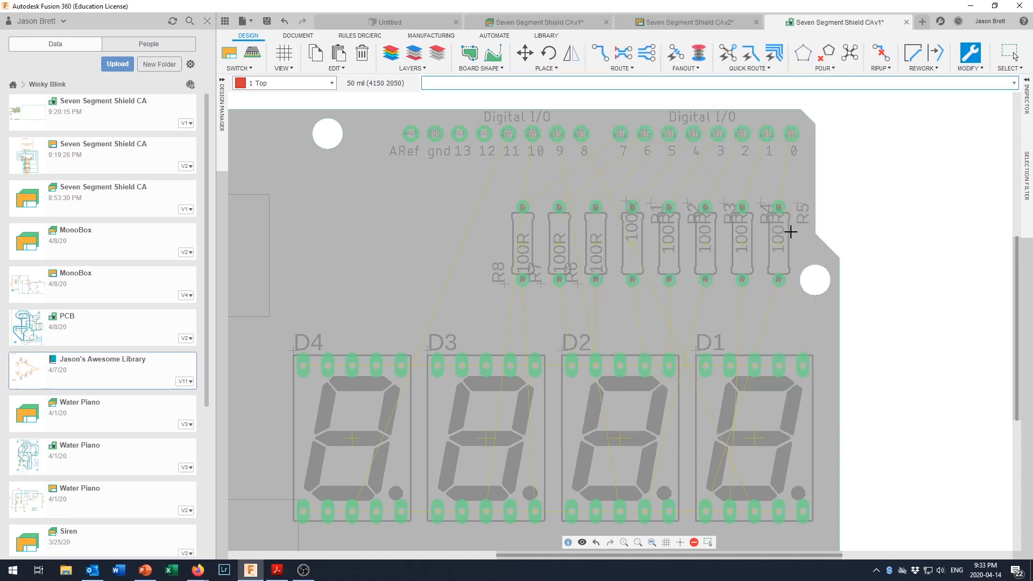
click(774, 243)
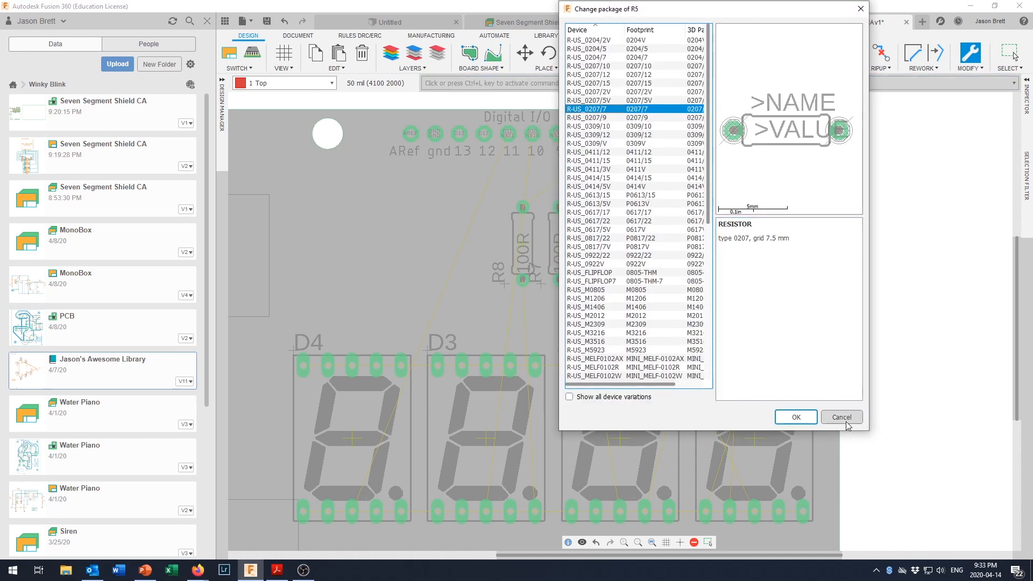
click(841, 415)
key(Escape)
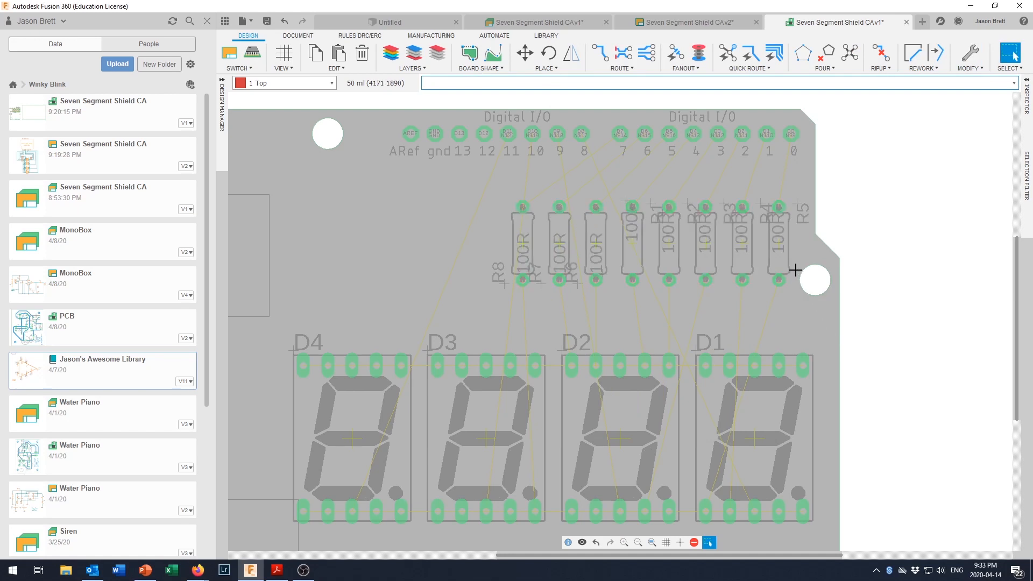
- Move resistors R5, R4 and R3 up so they sit side by side directly below Digital I/O pins 0, 1 and 2
key(m)
click(778, 244)
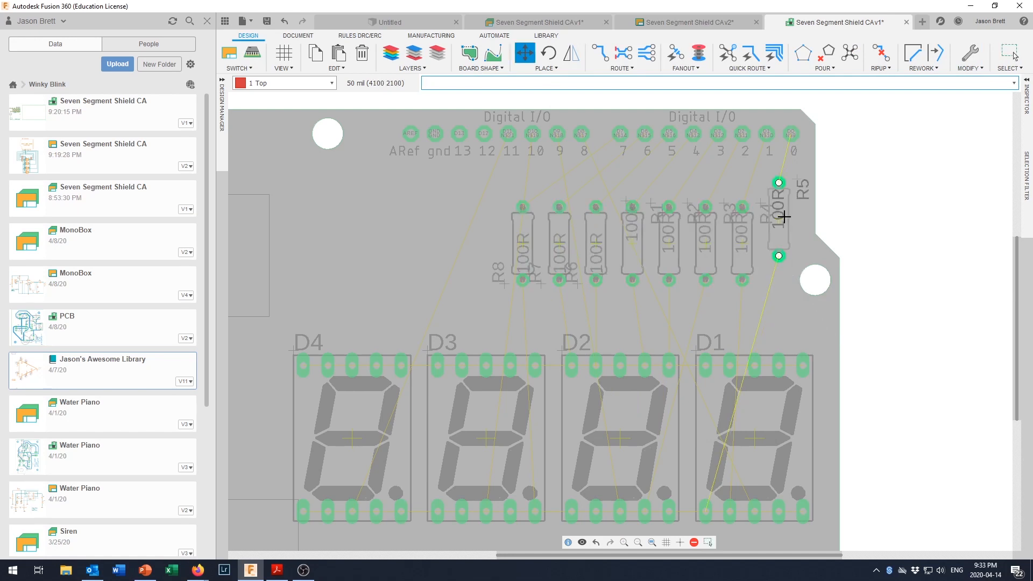
click(791, 193)
key(Escape)
drag(742, 244, 766, 195)
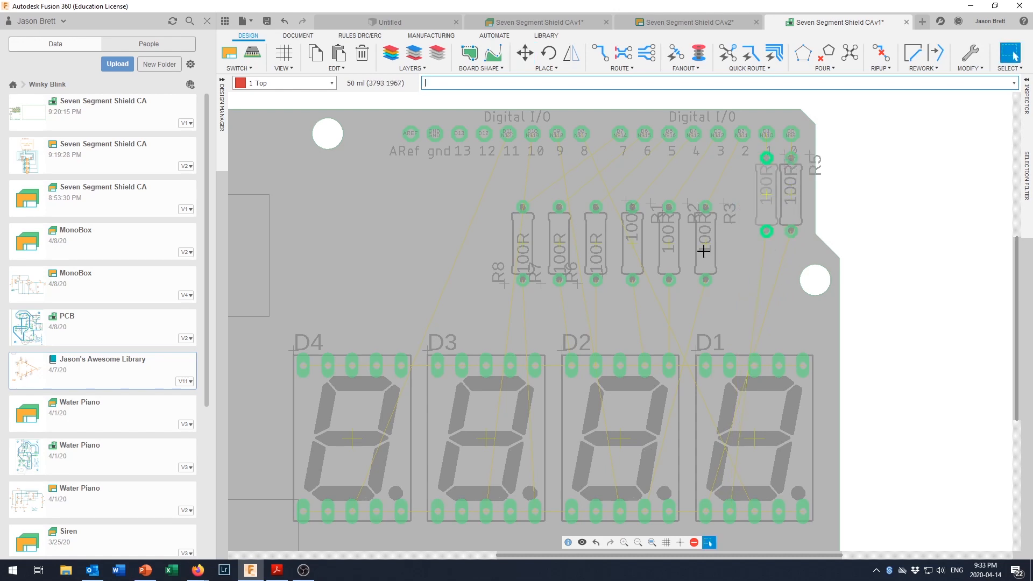
key(m)
click(706, 246)
click(740, 198)
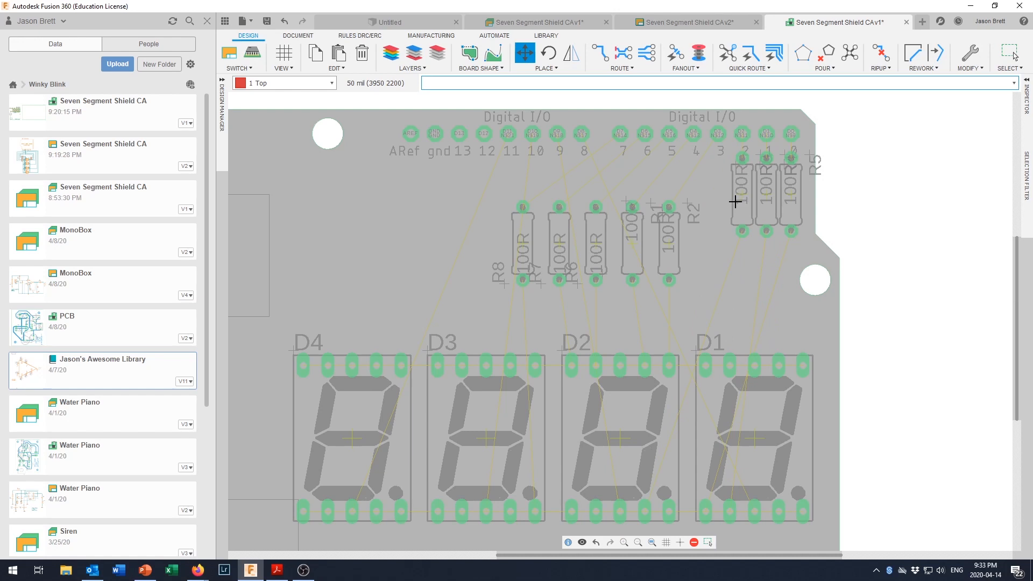
- Move resistors R2 and R1 up beside the placed ones, directly below Digital I/O pins 3 and 4
key(Escape)
key(m)
click(670, 247)
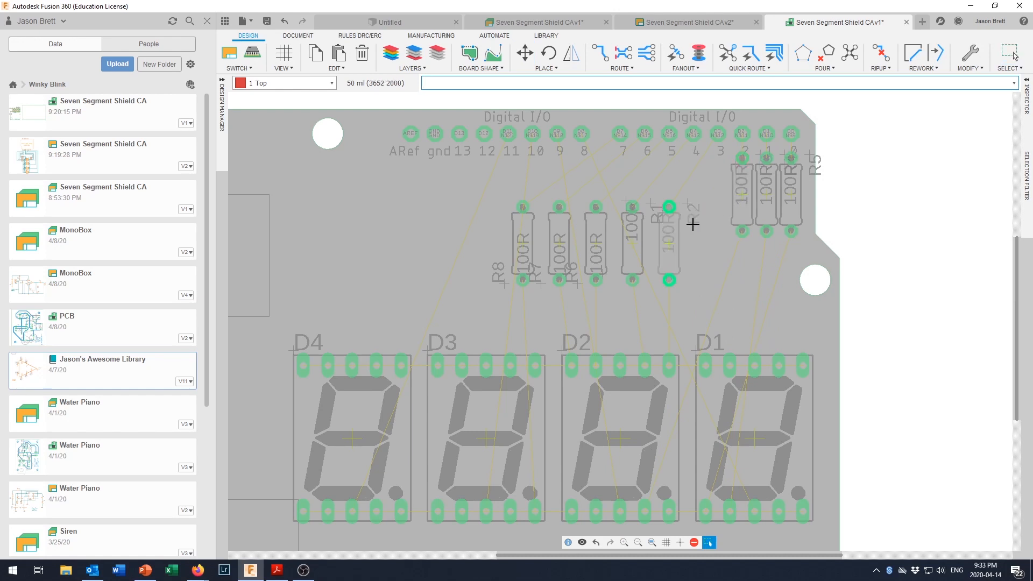
click(717, 198)
key(Escape)
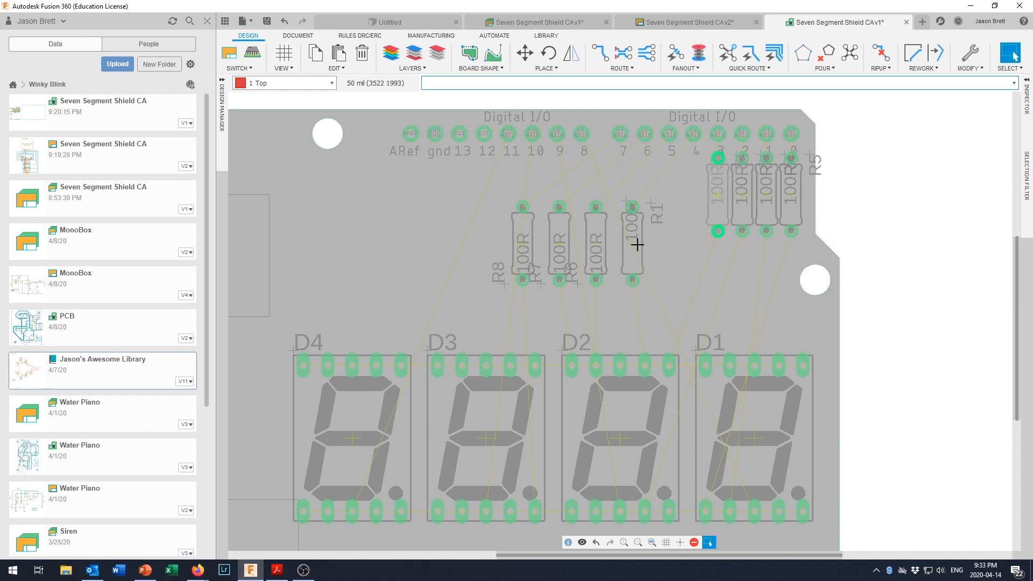
key(m)
click(637, 244)
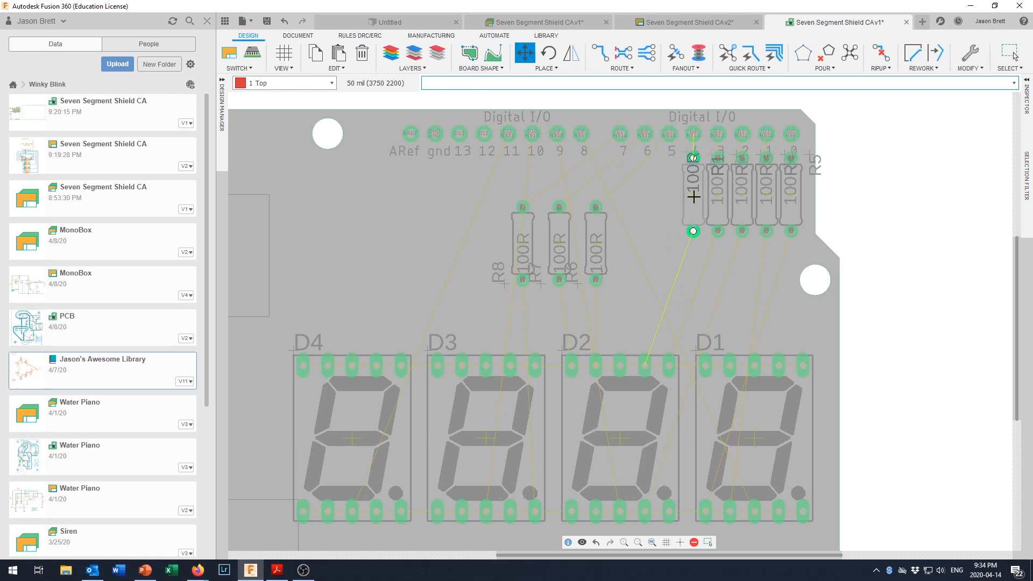
click(693, 197)
key(Escape)
- Move resistors R6 and R7 up beside the placed ones, directly below Digital I/O pins 5 and 6
key(m)
click(596, 245)
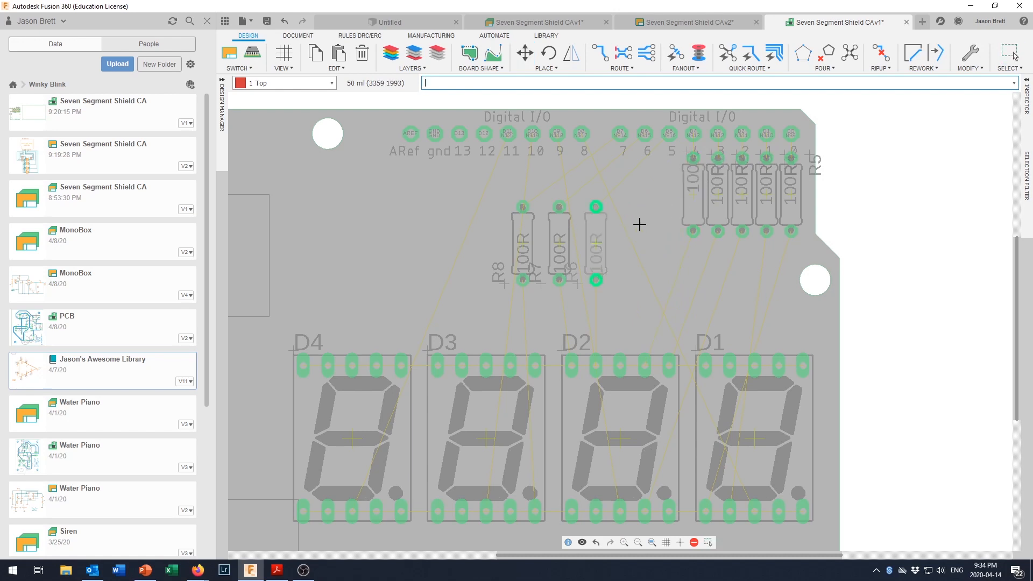
click(671, 197)
key(Escape)
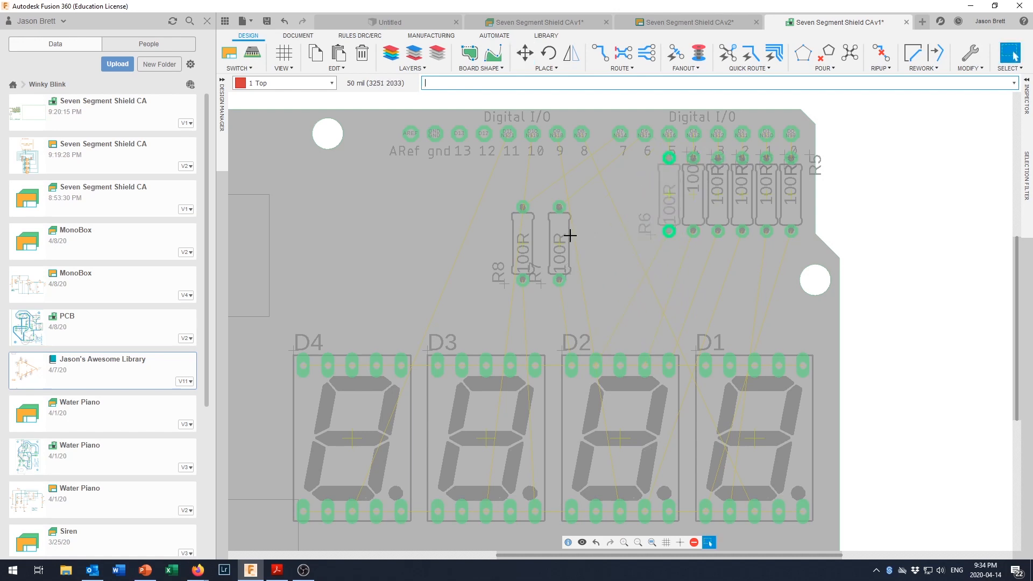
key(m)
click(586, 234)
click(648, 195)
key(Escape)
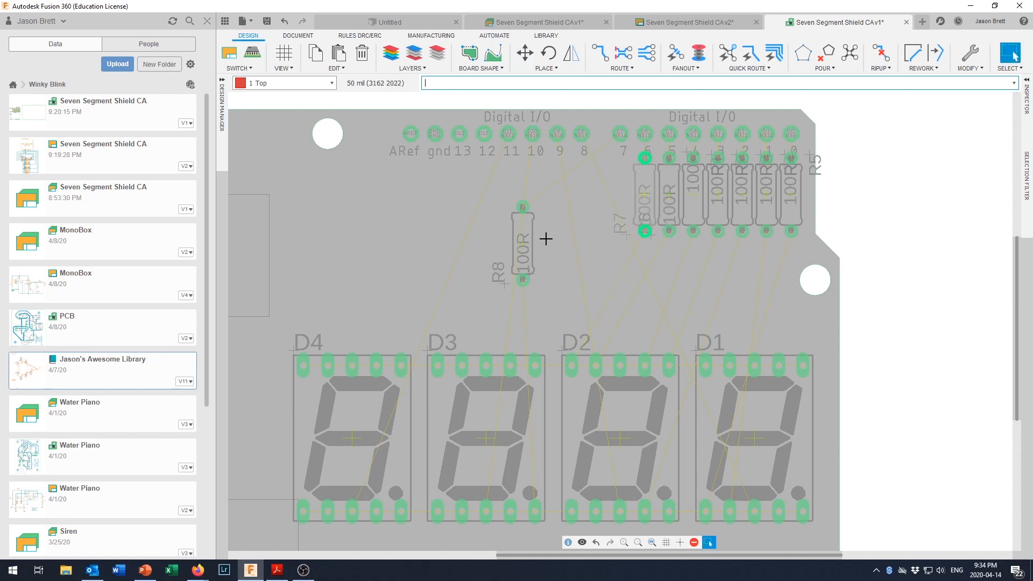
- Move resistor R8 directly below Digital I/O pin 7 to complete the resistor row
key(m)
click(517, 246)
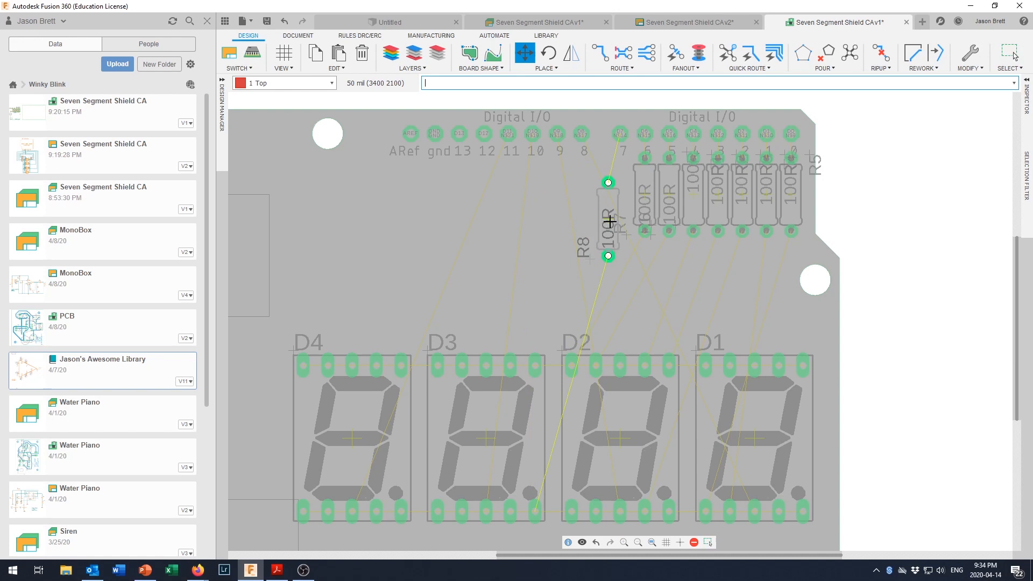
click(626, 204)
key(Escape)
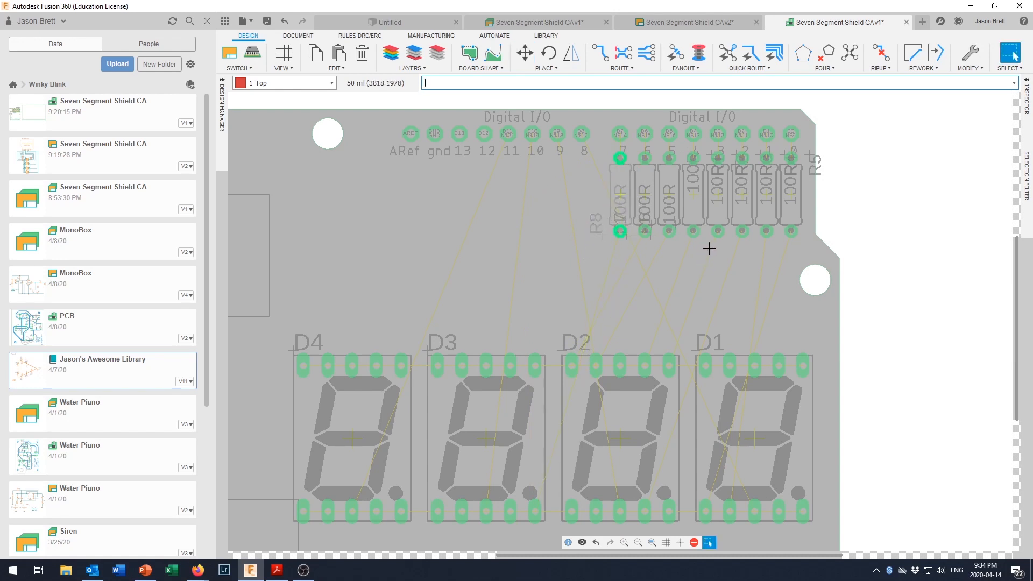
scroll(725, 228, down, 3)
scroll(724, 245, up, 2)
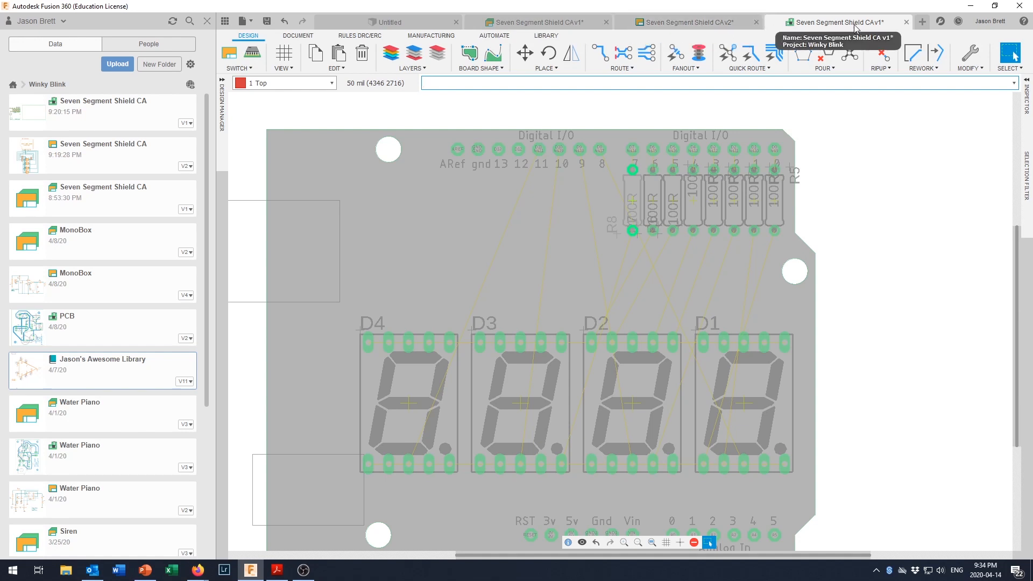
- In the schematic, review R7's package choices, keep R-US_0207/7, and look over the overall wiring
click(697, 26)
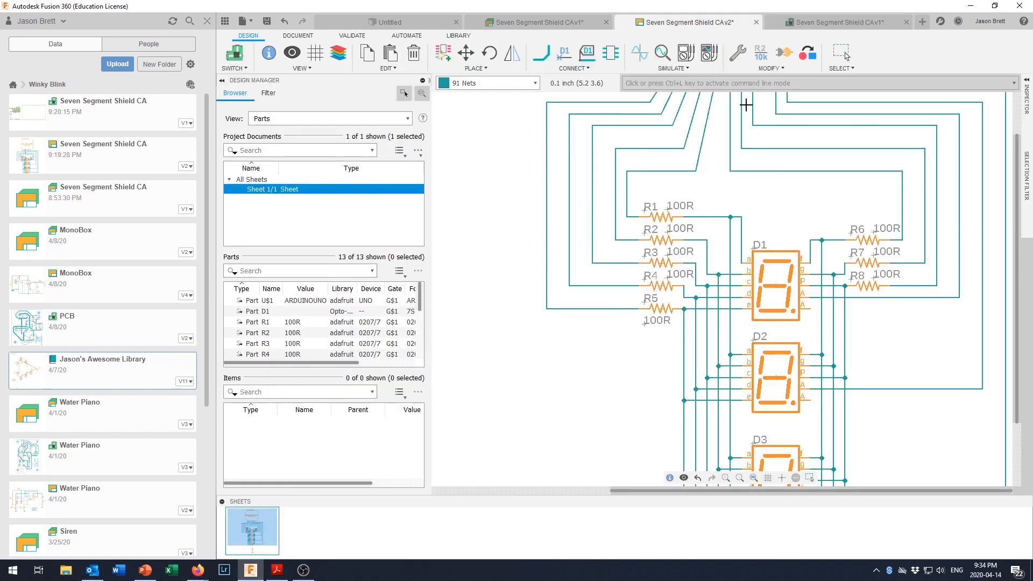
right_click(869, 268)
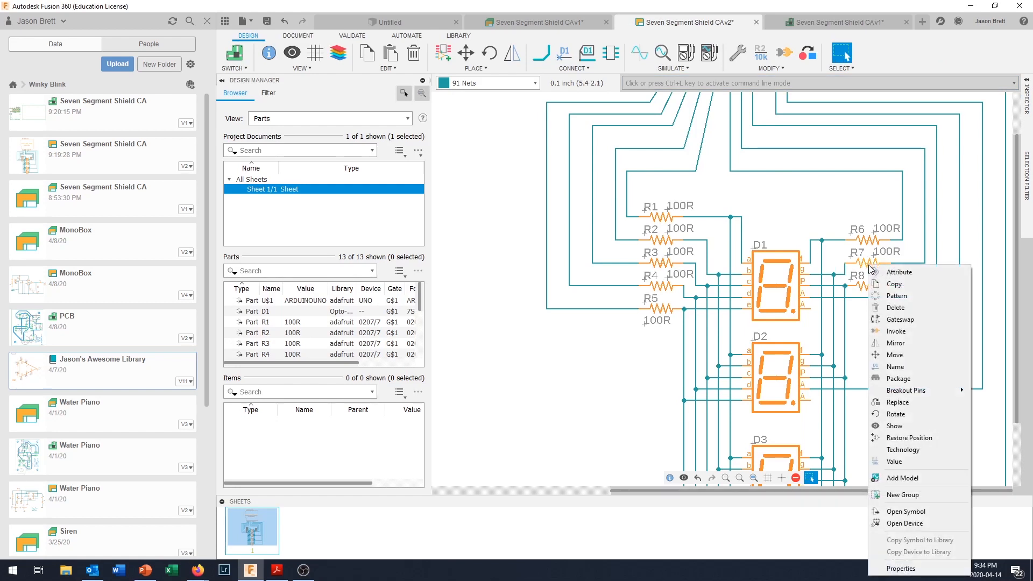
click(896, 378)
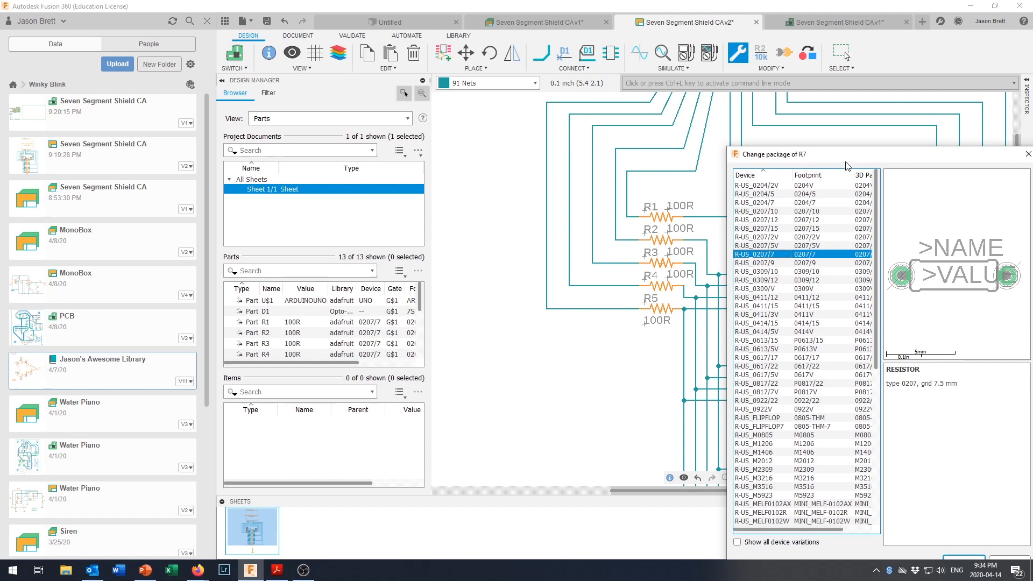
drag(846, 156, 571, 84)
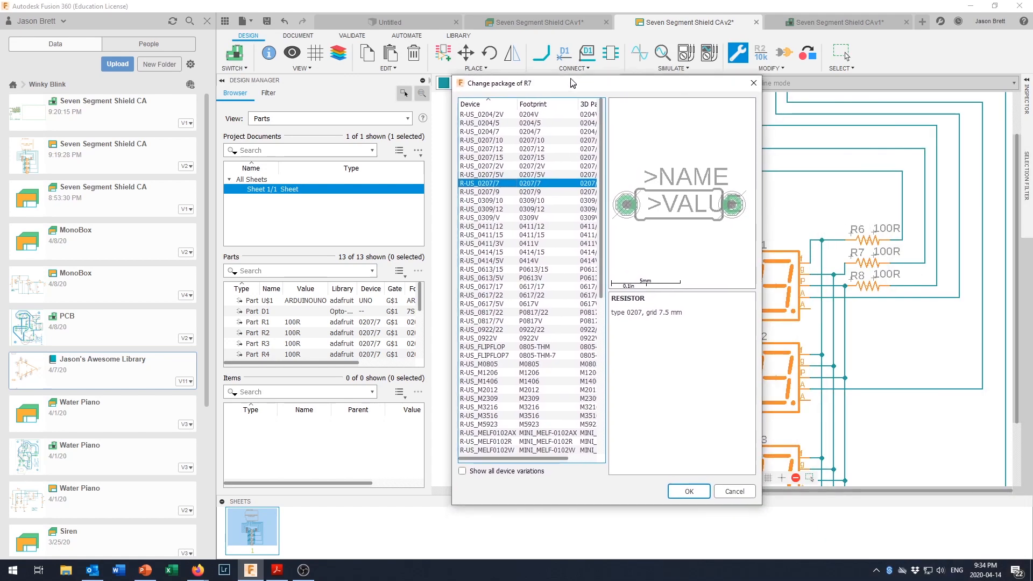
click(690, 491)
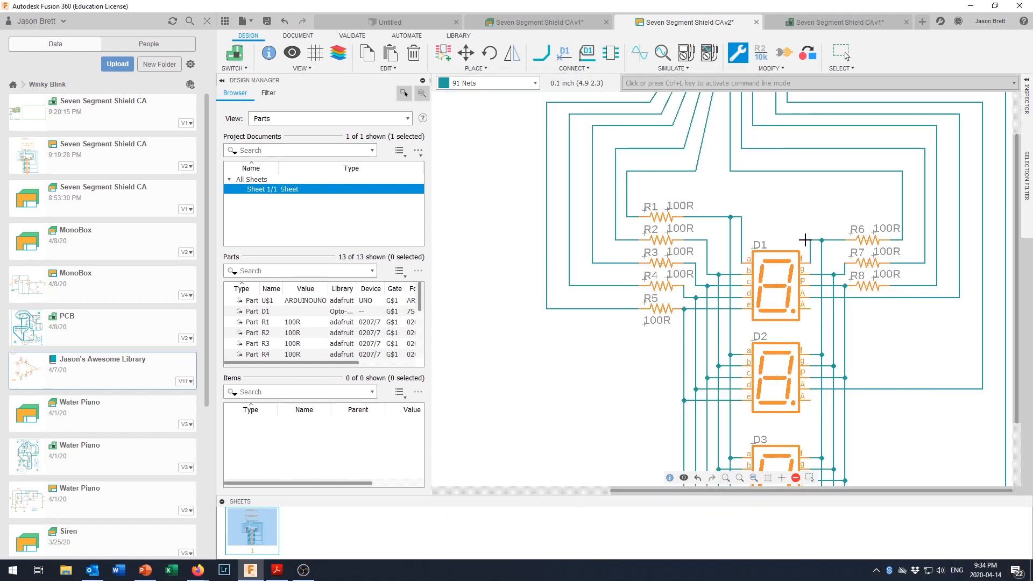
scroll(803, 245, down, 2)
scroll(803, 244, down, 2)
scroll(898, 140, up, 1)
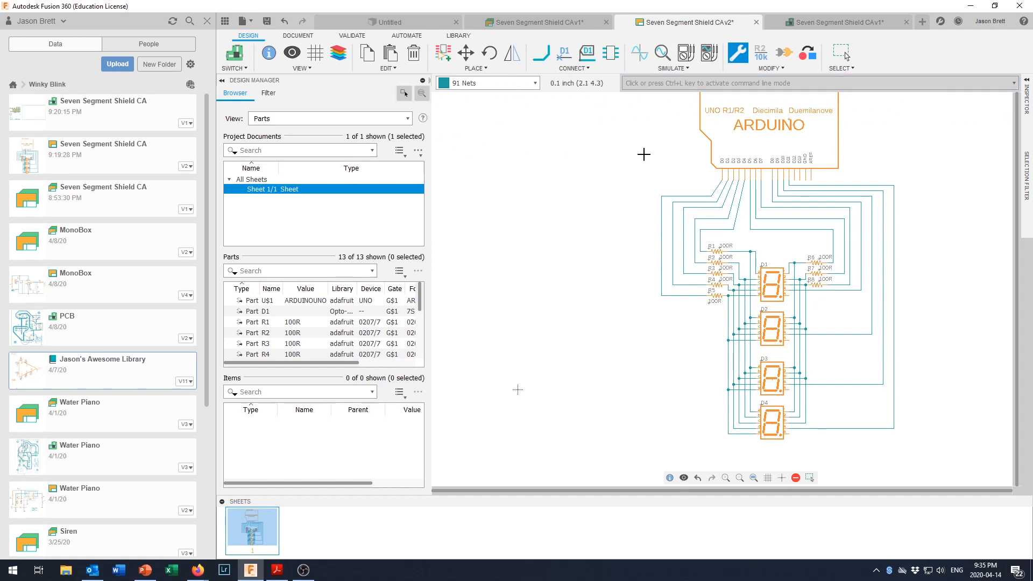
- In the board layout, select displays D1 to D4 and move them together slightly up and towards the board's right edge
click(821, 23)
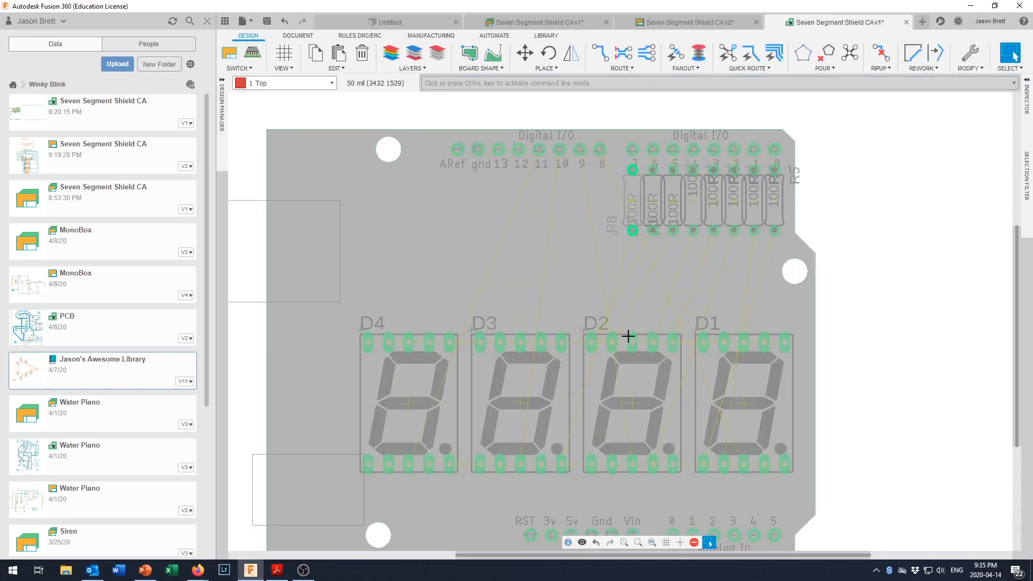
scroll(624, 339, down, 2)
middle_drag(608, 304, 677, 266)
scroll(677, 271, up, 1)
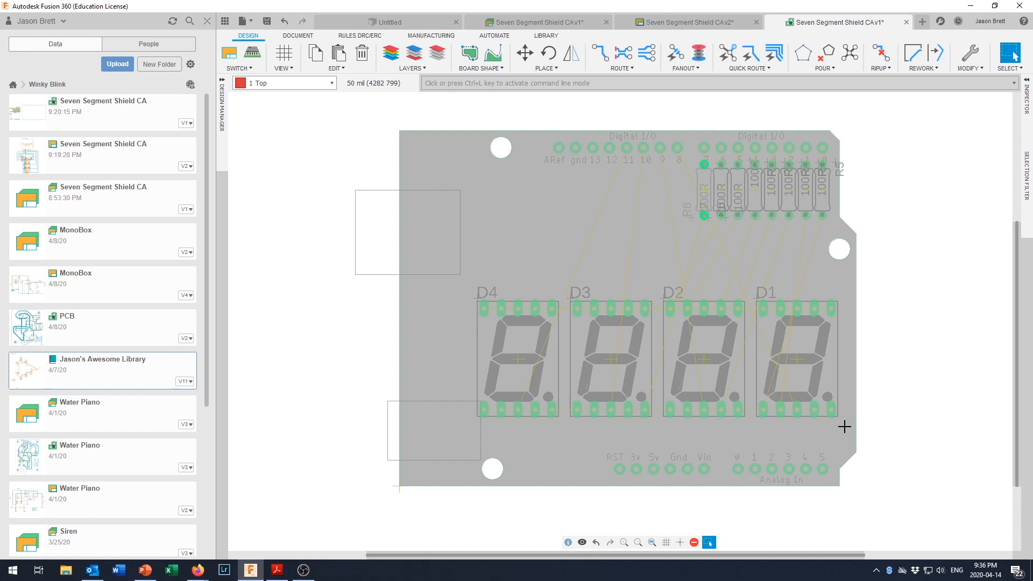
drag(844, 426, 470, 289)
key(m)
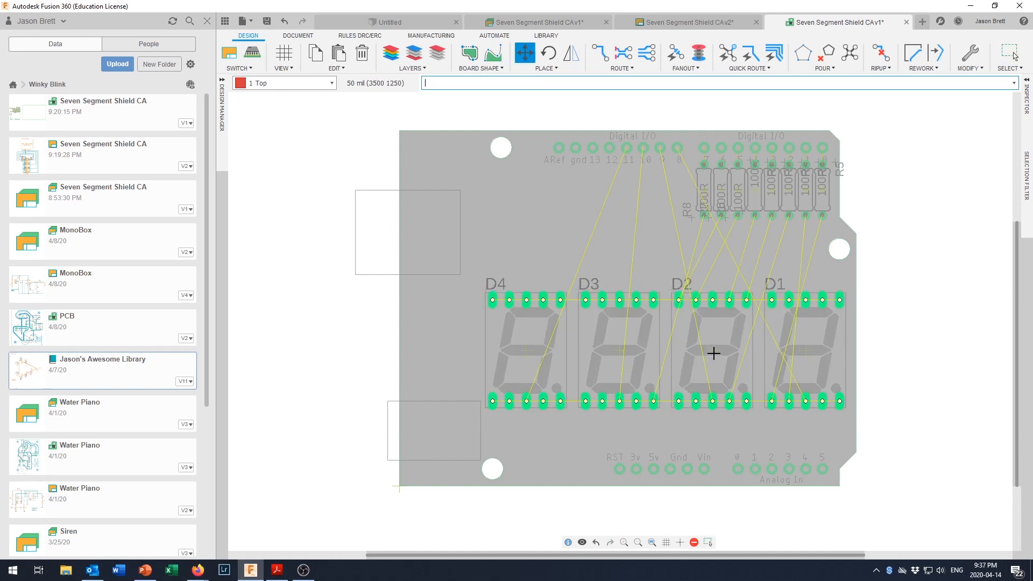
key(Escape)
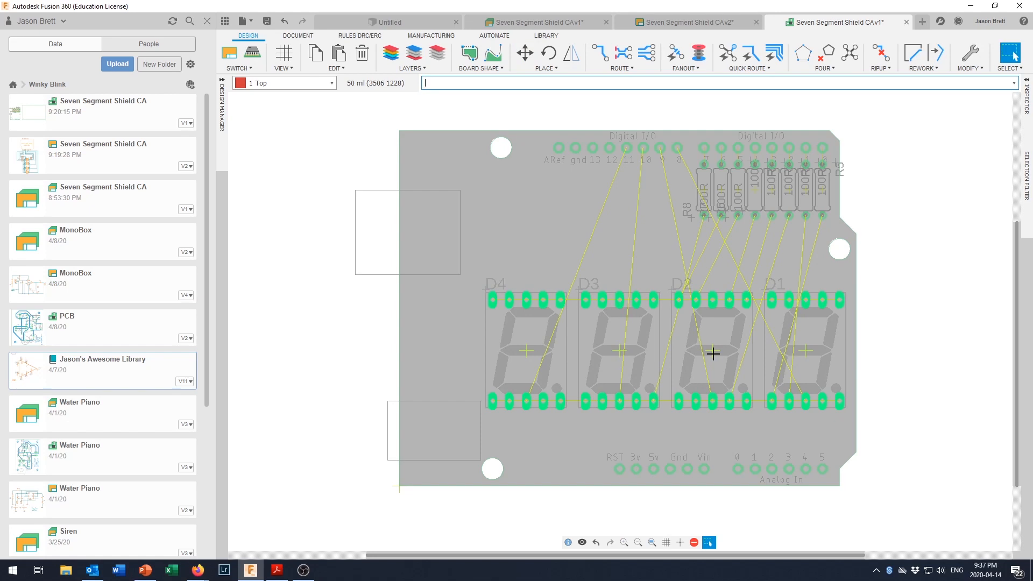
- Move displays D2, D3 and D4 individually towards D1 so that all four sit edge to edge in one row
click(753, 424)
drag(712, 351, 722, 349)
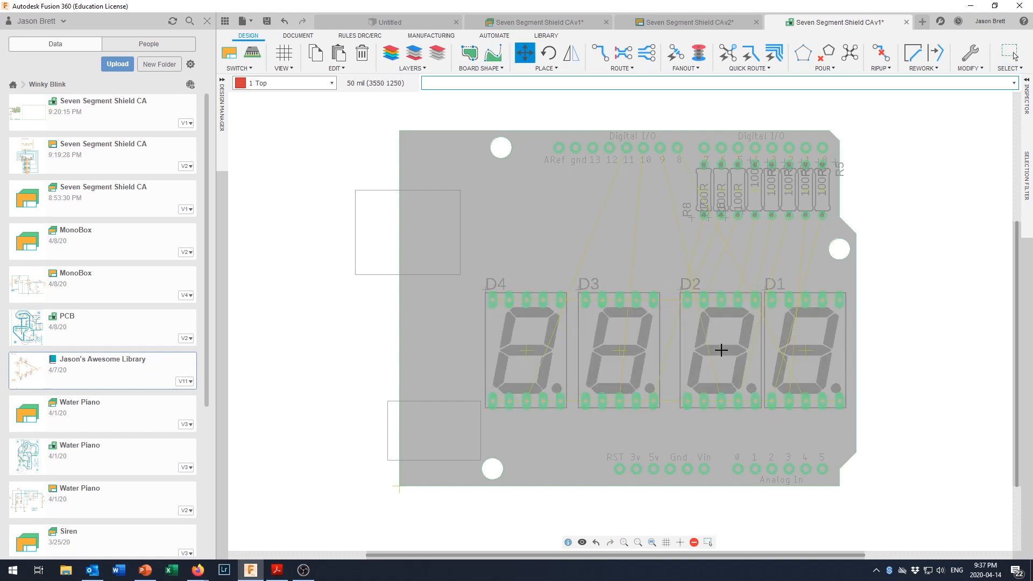
drag(623, 350, 635, 353)
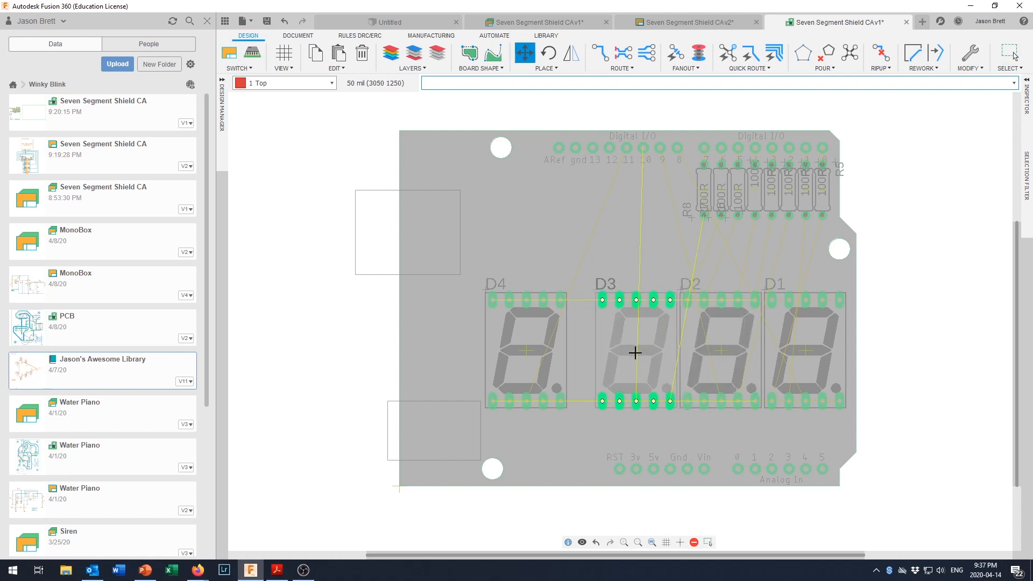
drag(525, 353, 553, 349)
key(Escape)
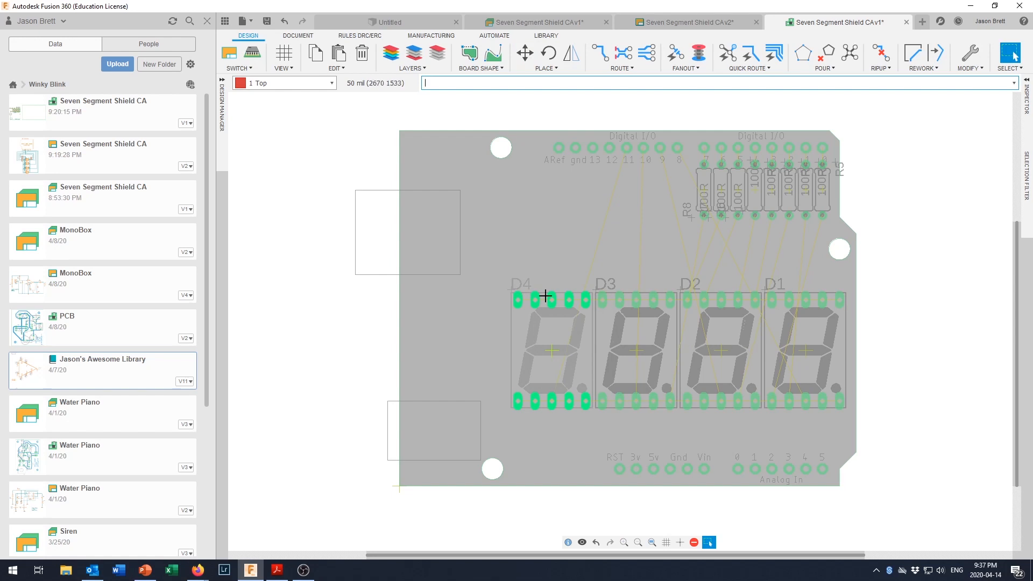
- Select all four displays and shift the row slightly left so D1's pins line up with the resistor columns
drag(486, 273, 852, 416)
drag(805, 352, 790, 350)
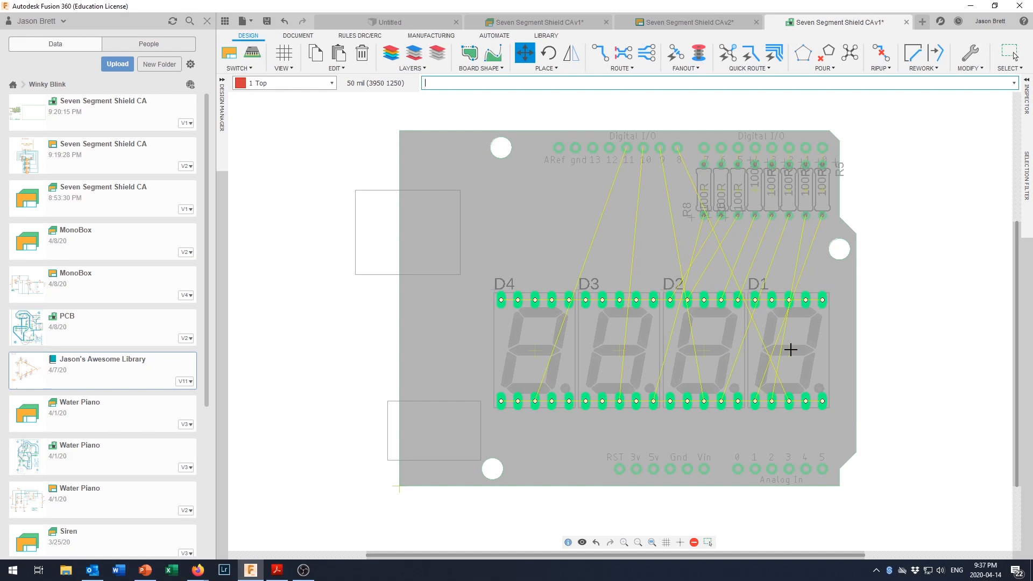
key(Escape)
scroll(804, 361, up, 1)
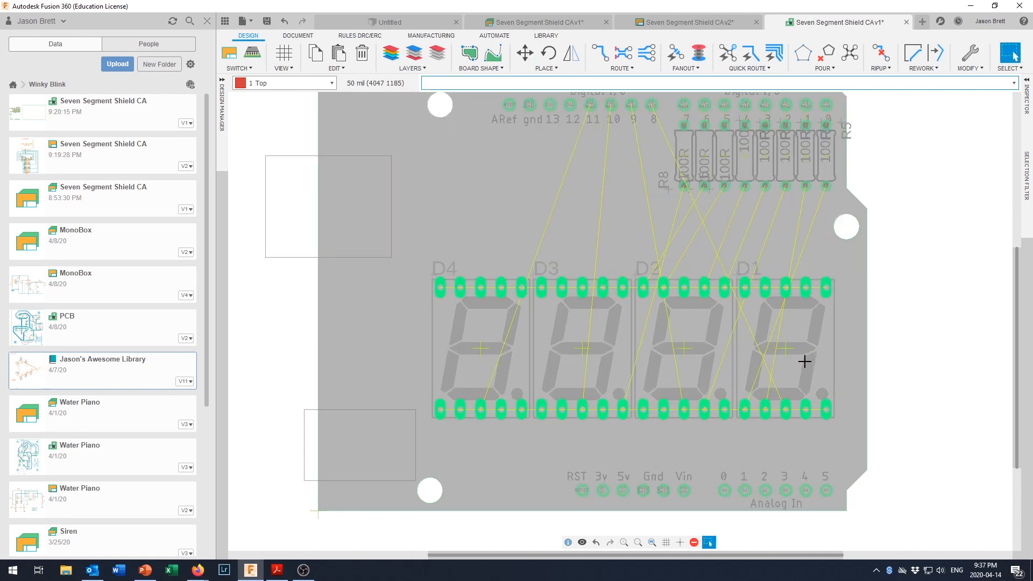
scroll(800, 343, down, 1)
scroll(800, 342, up, 1)
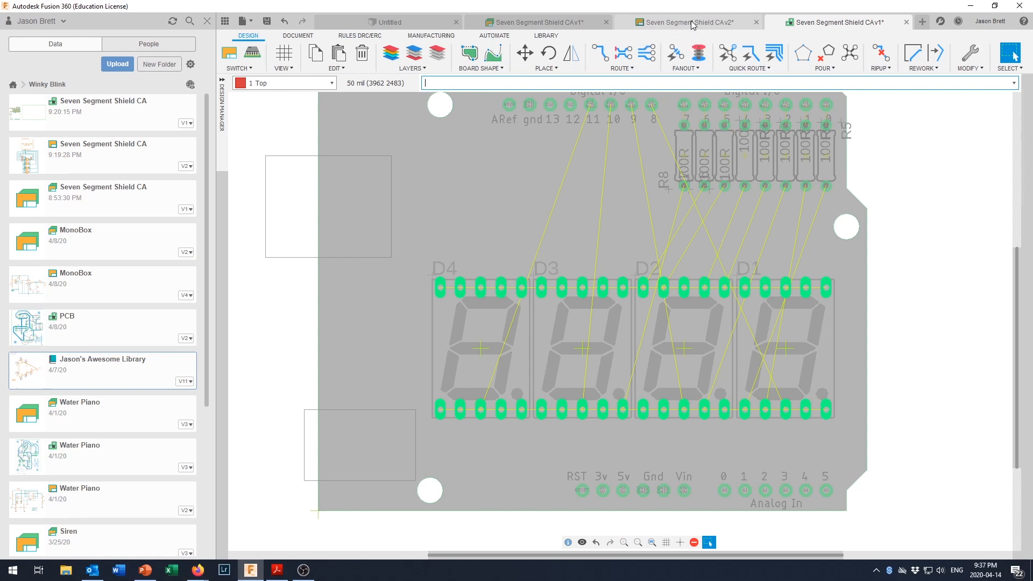
- Examine the schematic's wiring between the resistors and the four seven-segment displays
click(691, 22)
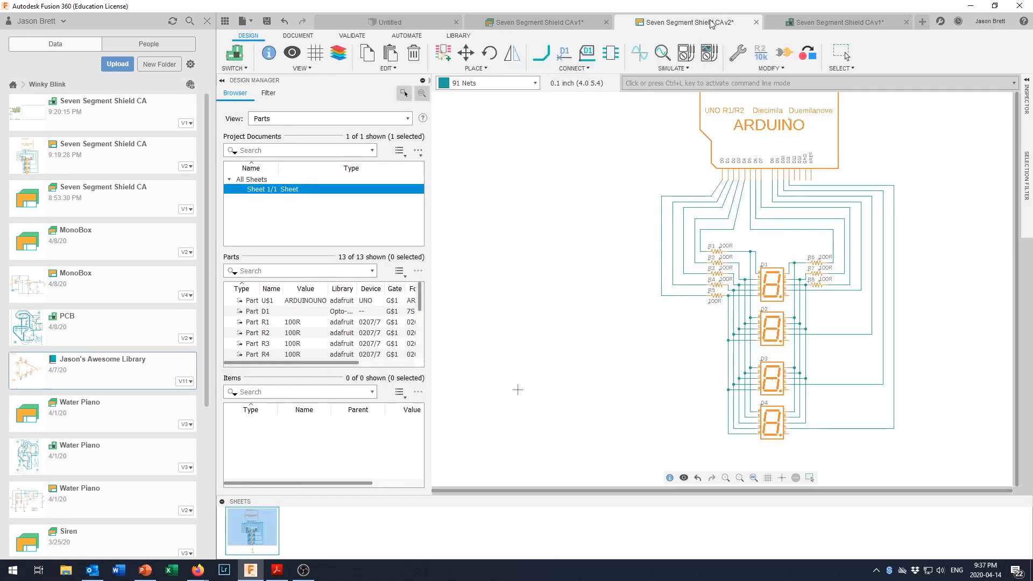
drag(662, 148, 697, 23)
scroll(760, 296, up, 1)
scroll(764, 297, down, 3)
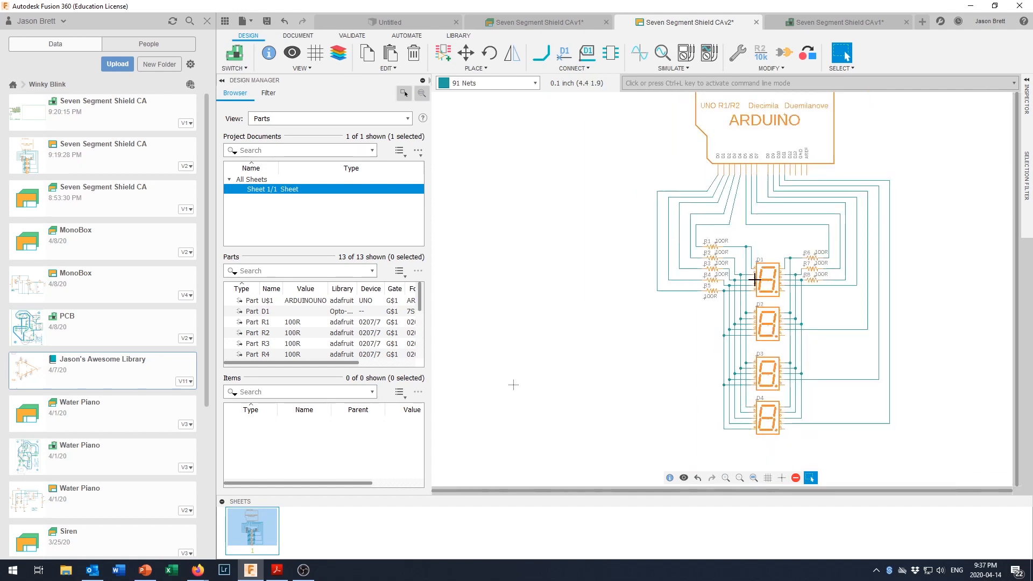
- On the board, highlight the unrouted connection from R5 to display D1 and view the manual routing settings without applying them
click(811, 21)
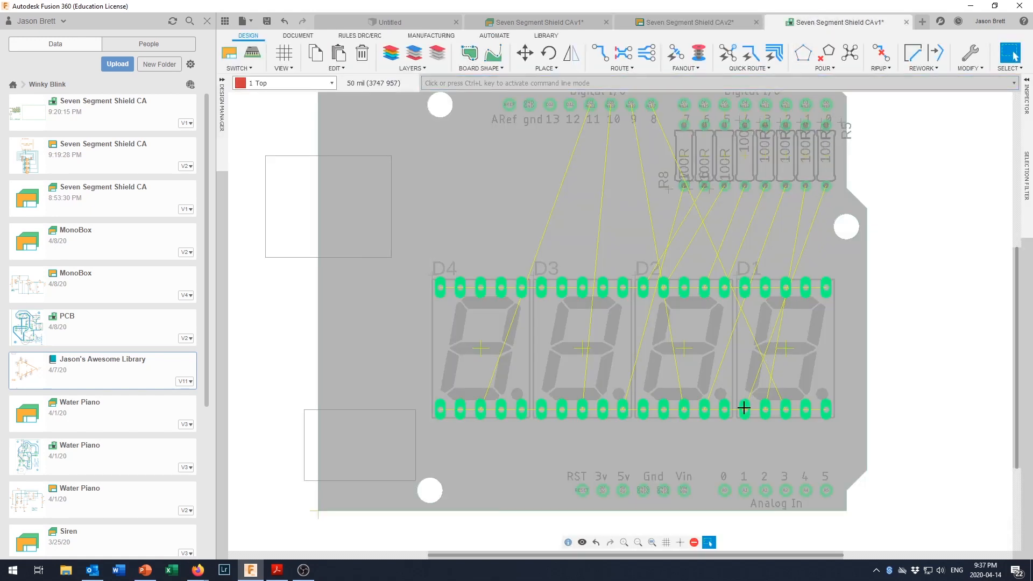
click(826, 190)
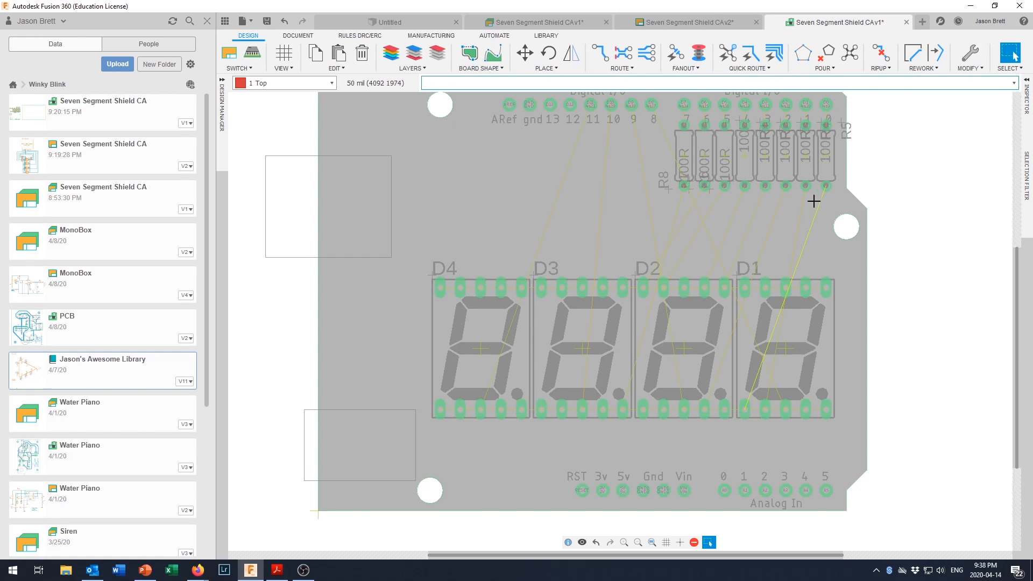
click(599, 53)
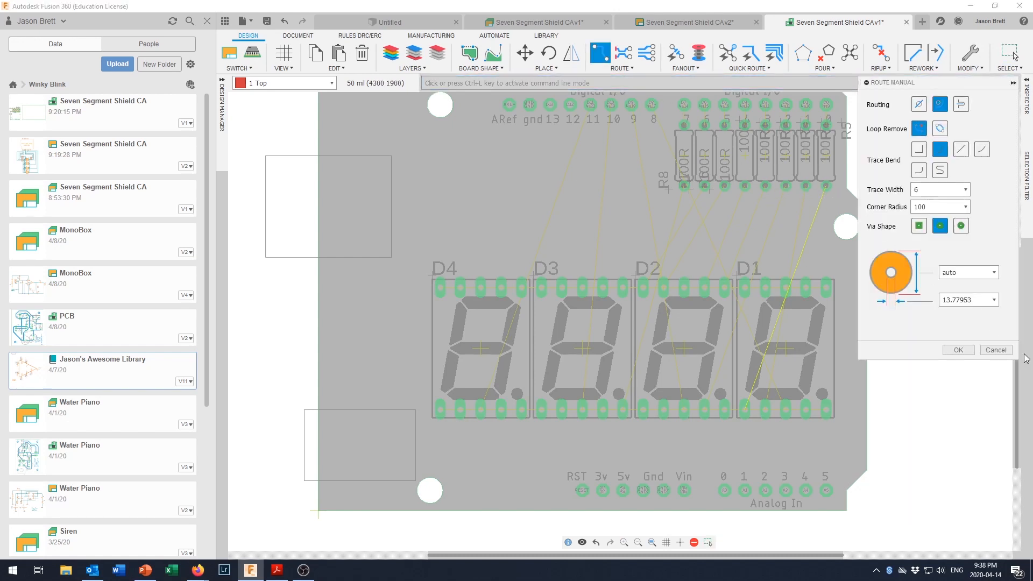
click(996, 350)
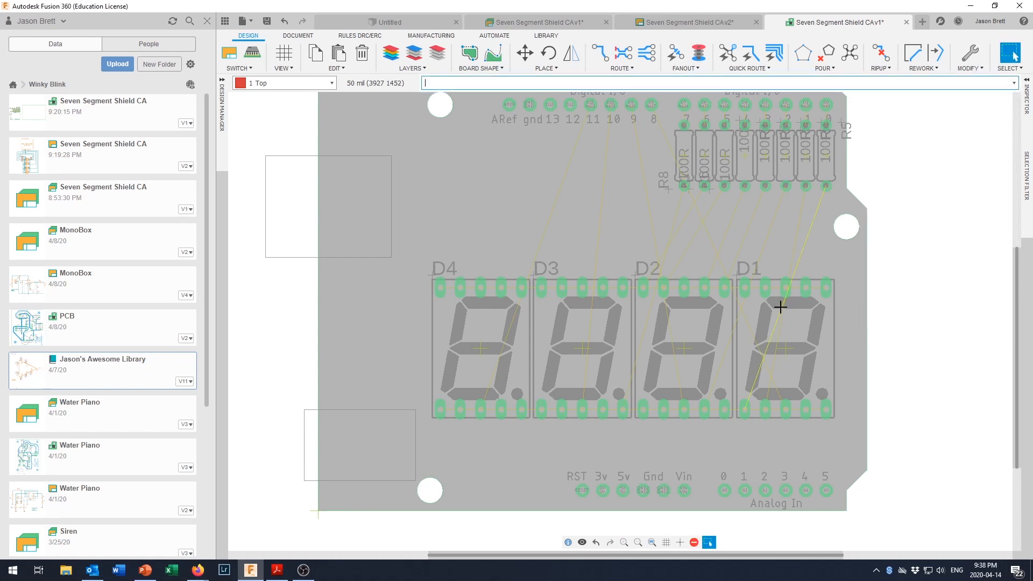
- Open the board's design rule check settings and display the copper layer setup
scroll(782, 307, down, 2)
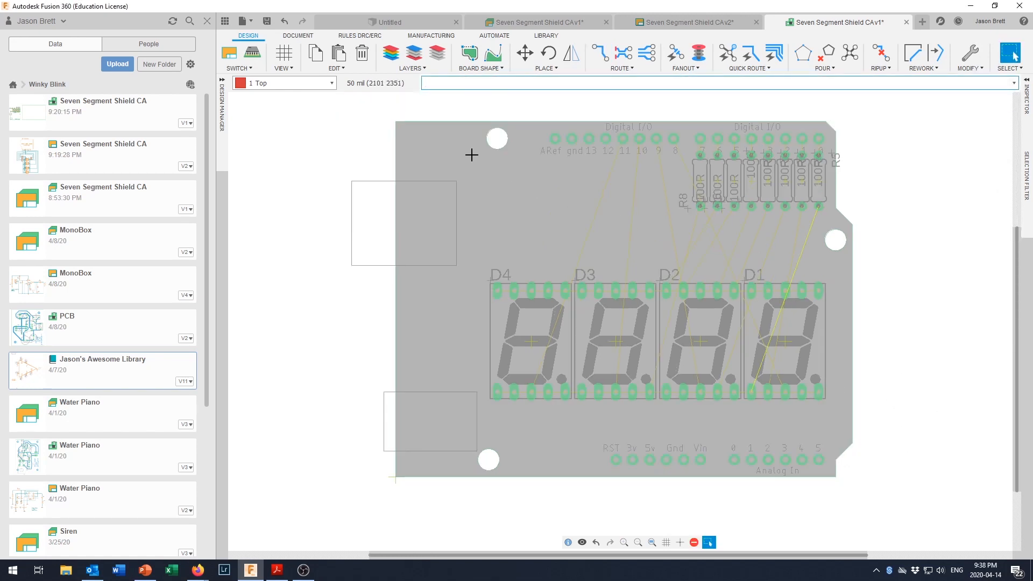
click(360, 36)
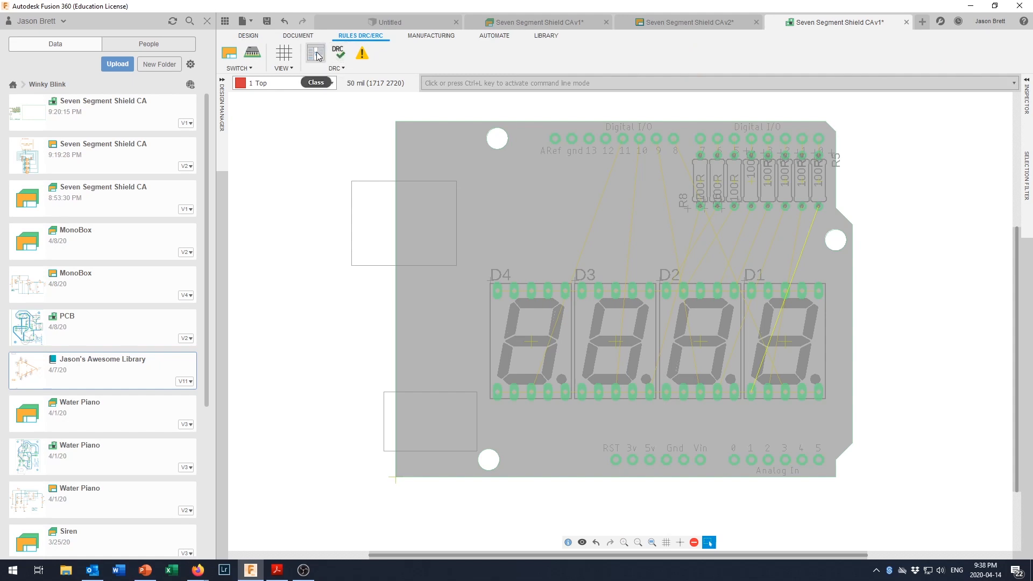
click(342, 54)
drag(316, 14, 587, 113)
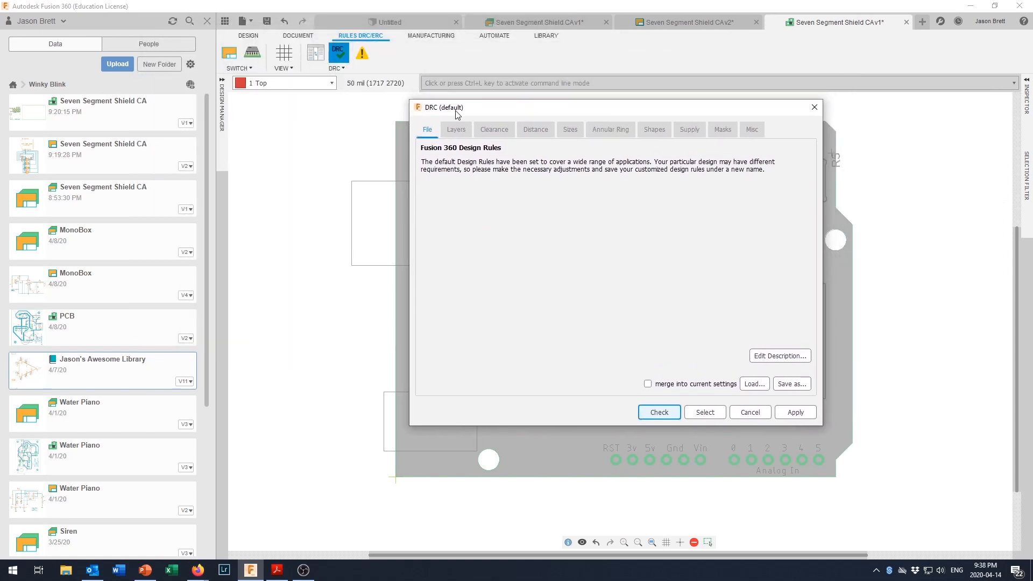
click(455, 130)
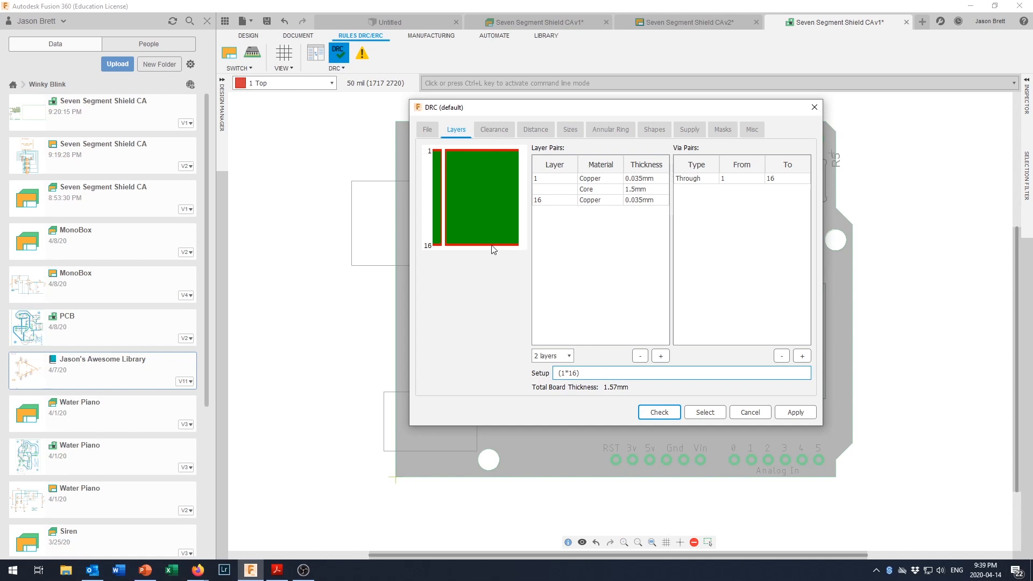
- Set the different-signal clearances for wire-to-wire, pad-to-wire and pad-to-pad to 15 mil in the design rules
click(493, 130)
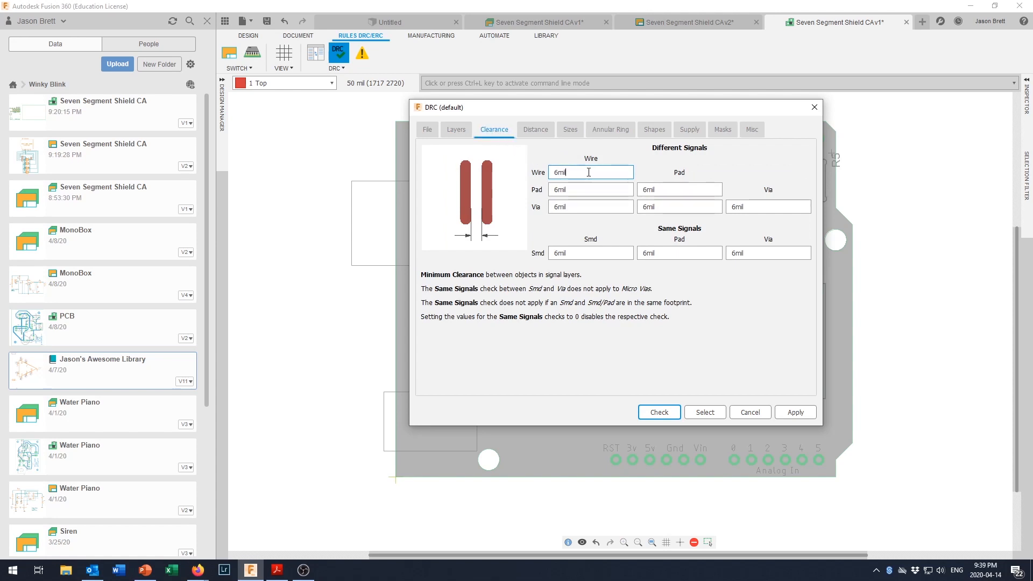
double_click(548, 171)
text(15)
key(Tab)
text(15)
key(Tab)
key(Tab)
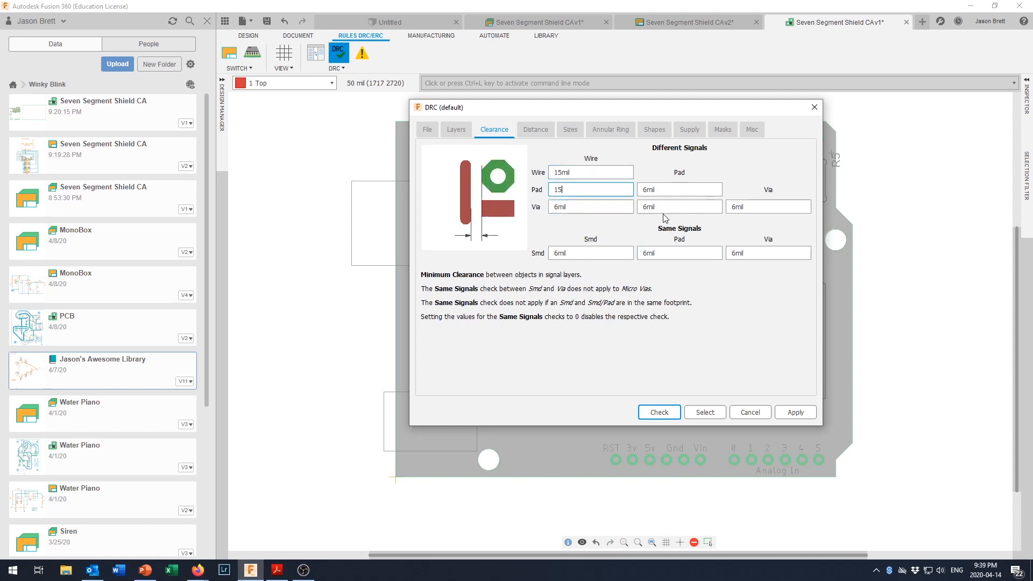
text(15)
- Set the different-signal via clearances to wires, pads and other vias to 15 mil each, leaving the same-signal values alone
click(577, 208)
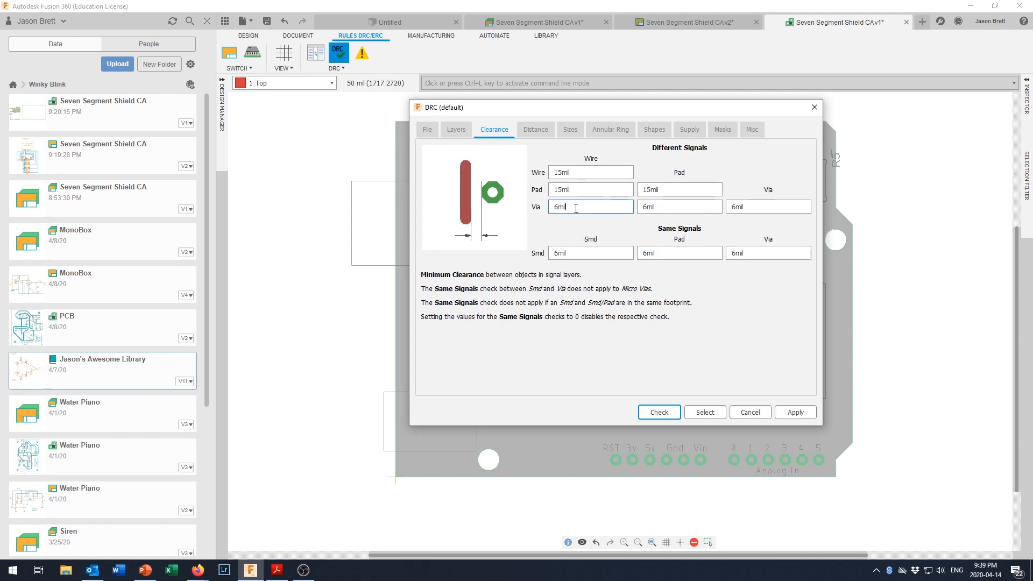
double_click(575, 208)
text(15)
click(663, 207)
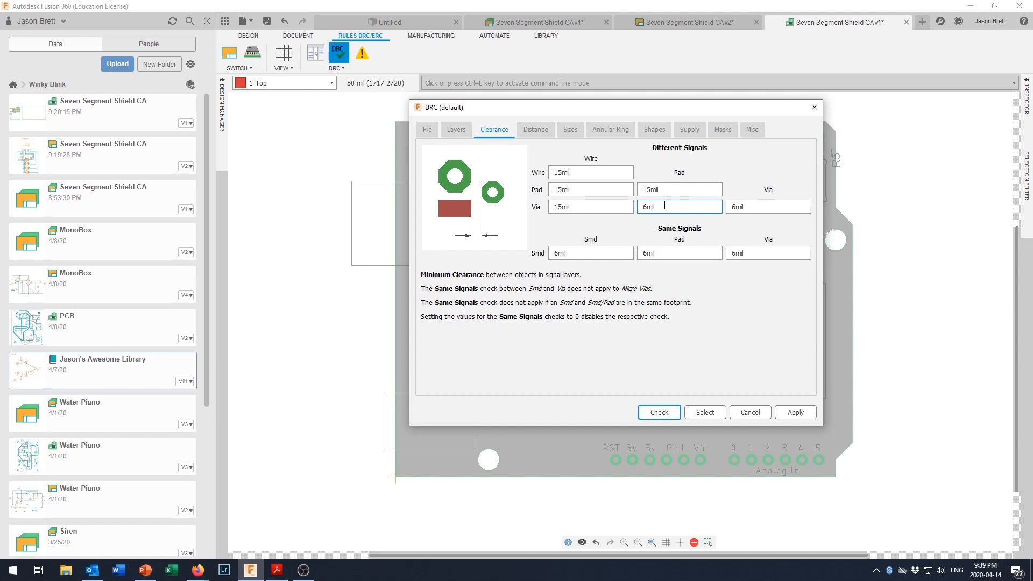
double_click(650, 206)
text(15)
key(Tab)
text(15)
double_click(578, 253)
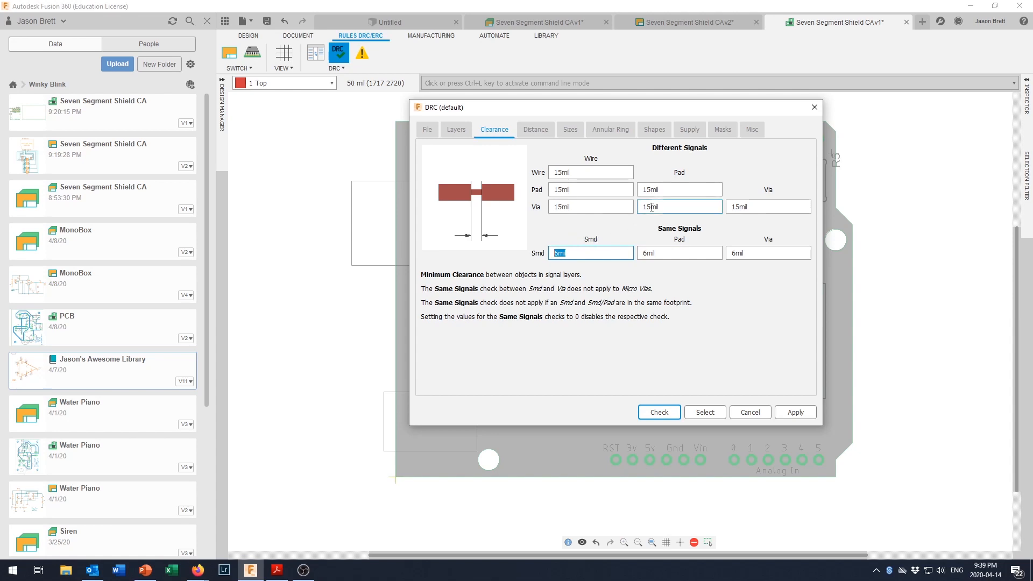
- Check the copper distance rules and set the minimum trace width to 20 mil in the size rules
click(535, 130)
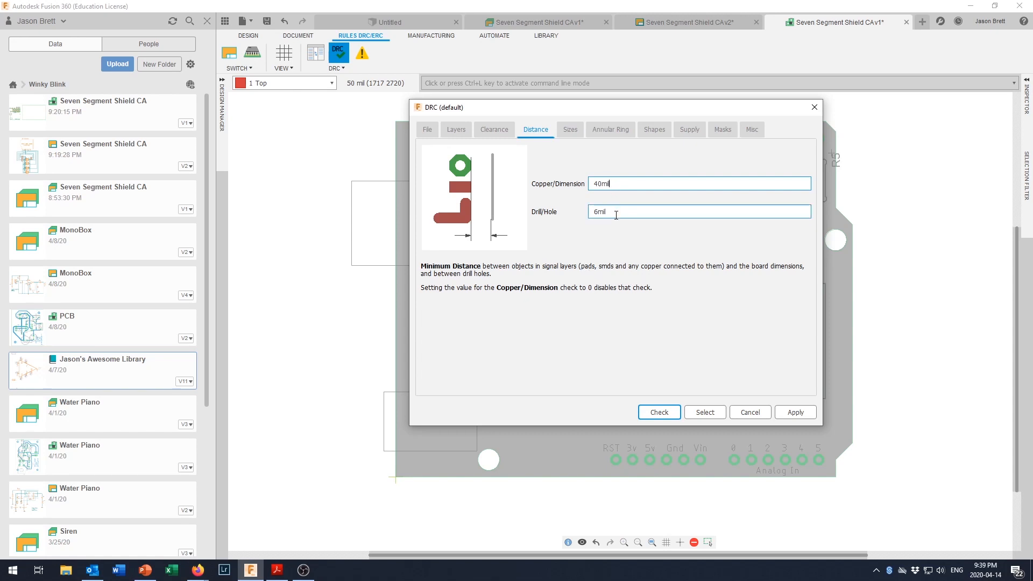
click(569, 130)
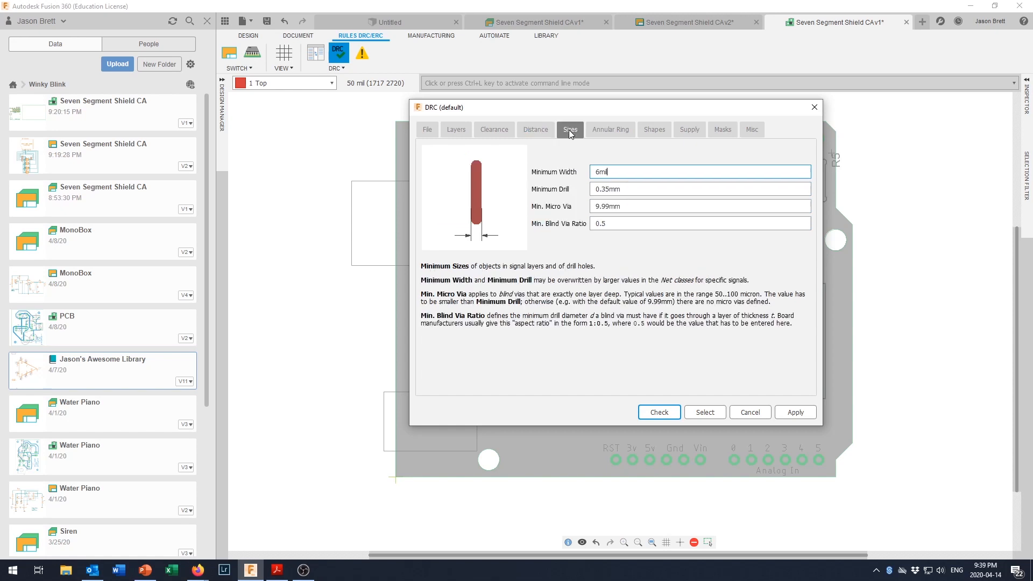
double_click(613, 171)
text(20)
- Set the bottom pads' annular ring to 15 mil minimum, 35 percent and 25 mil maximum, and apply the rules
click(611, 129)
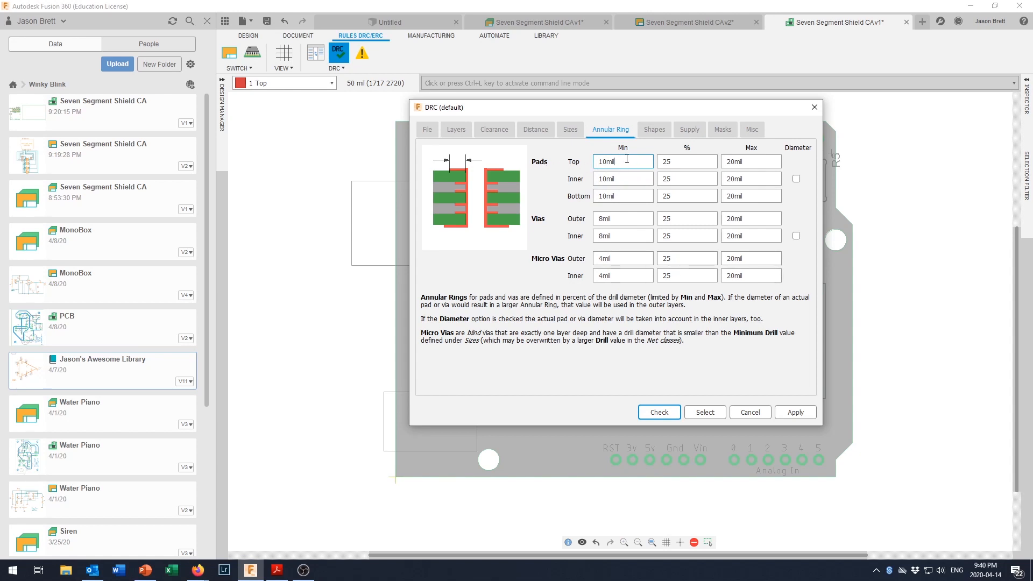
double_click(624, 196)
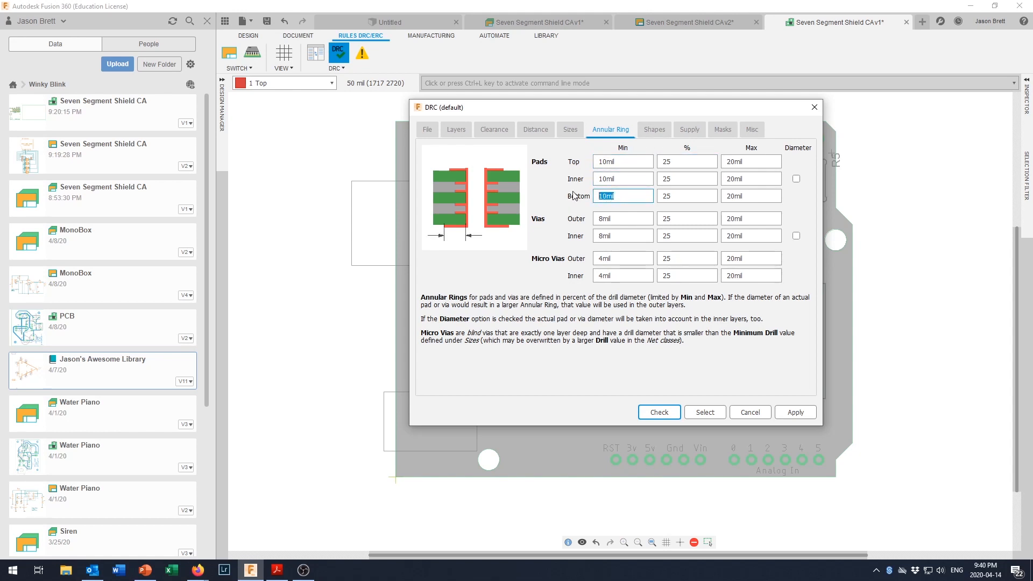
text(15)
double_click(745, 196)
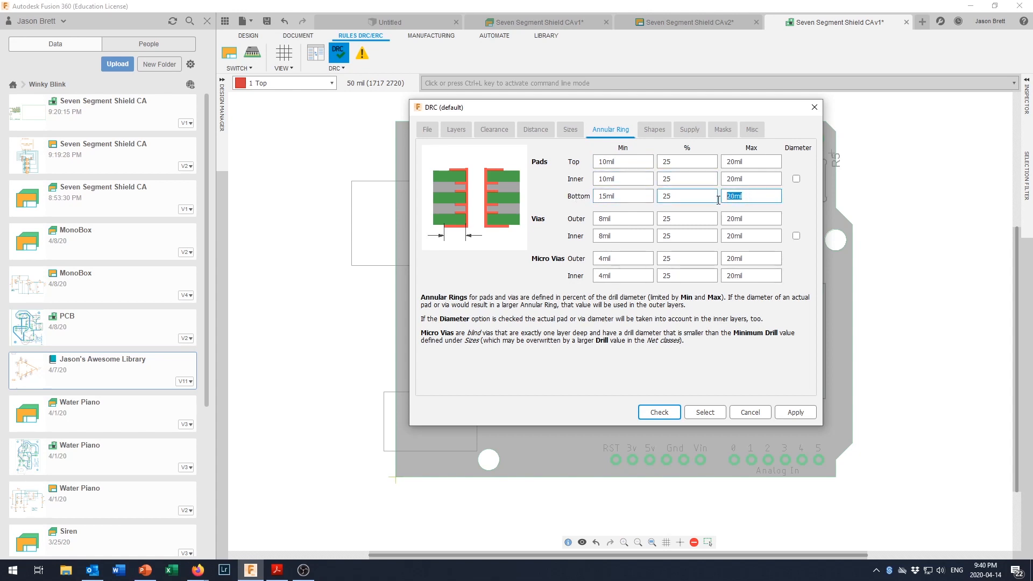
text(25)
double_click(682, 196)
drag(714, 111, 393, 95)
click(477, 395)
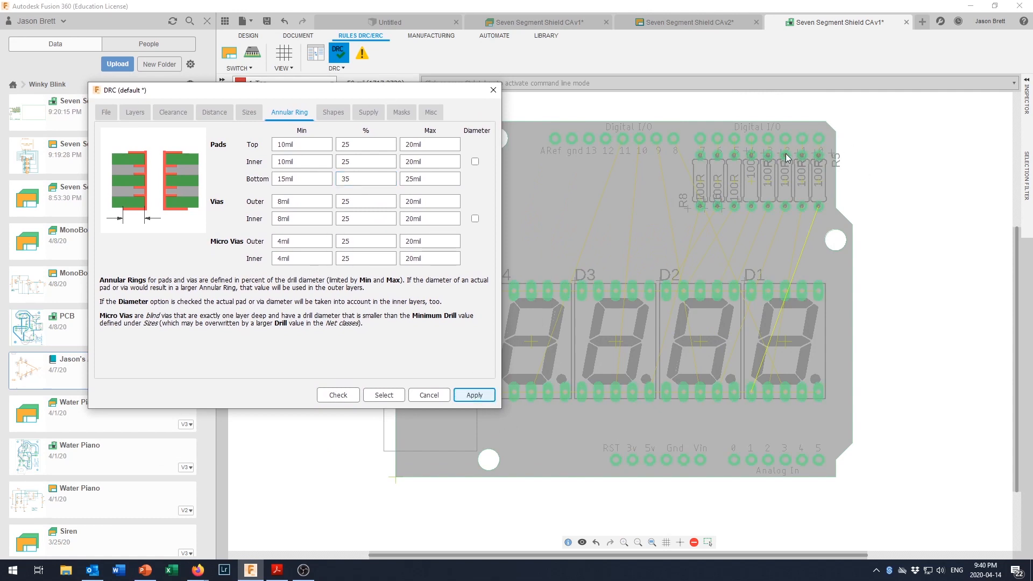
- Look through the remaining rule categories from Shapes to Misc, then apply the settings and run the design rule check
click(285, 25)
click(336, 113)
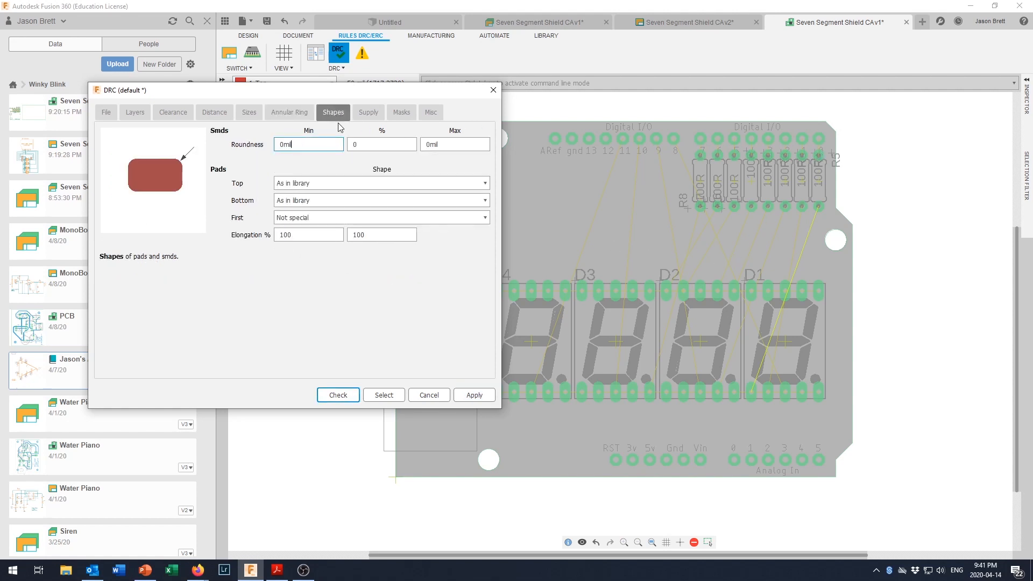
click(371, 113)
click(408, 116)
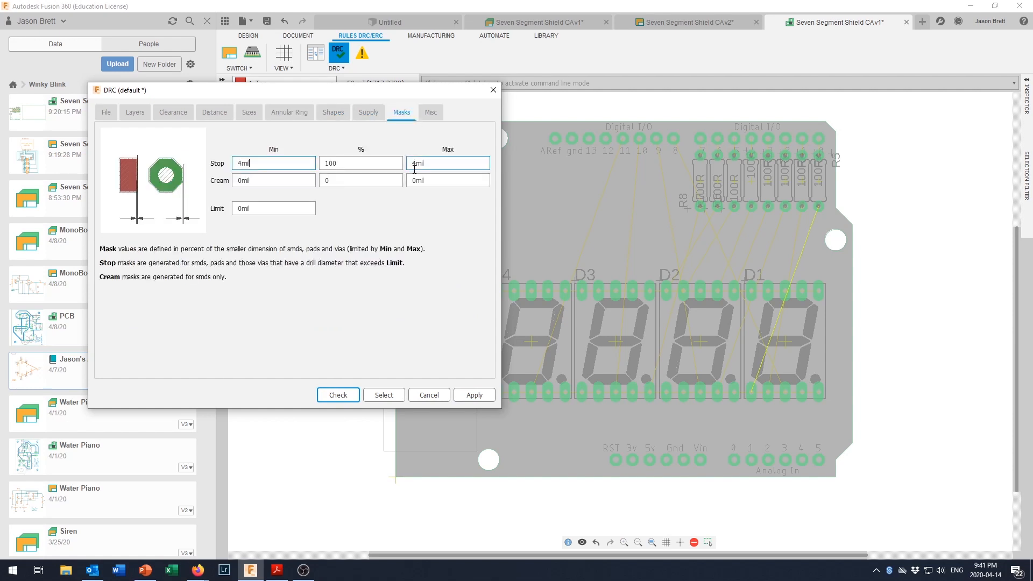
click(431, 113)
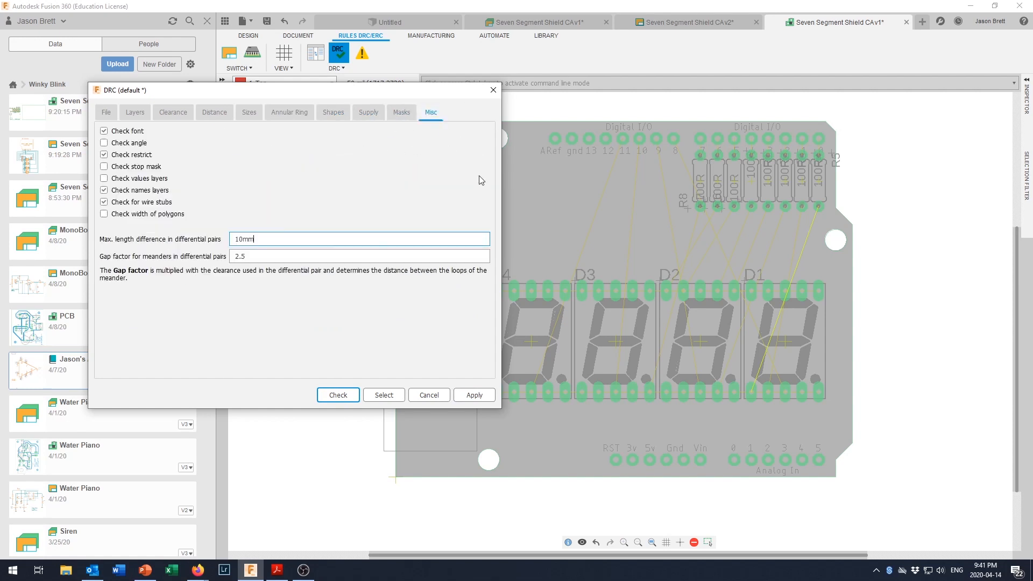
click(473, 397)
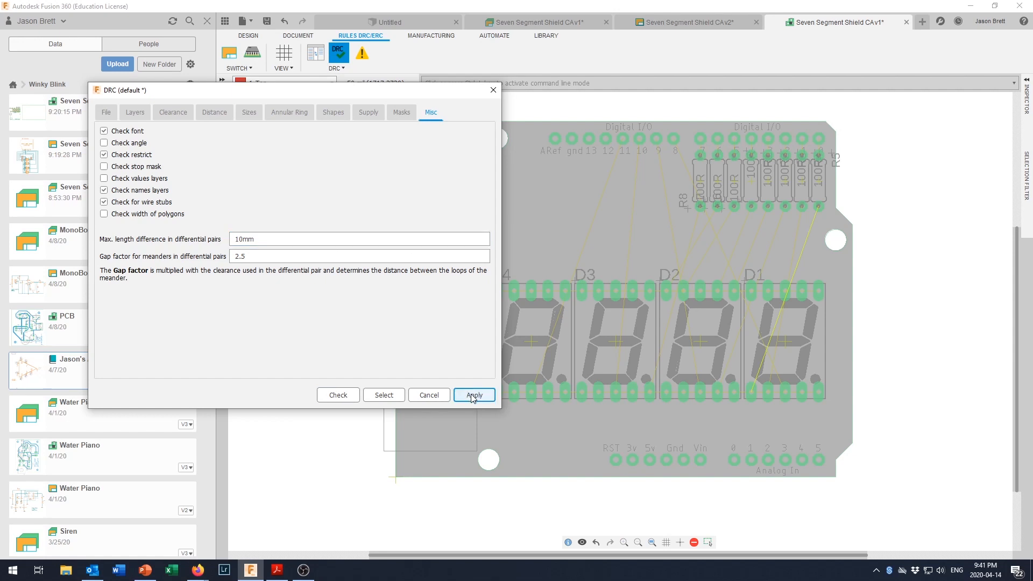
click(338, 395)
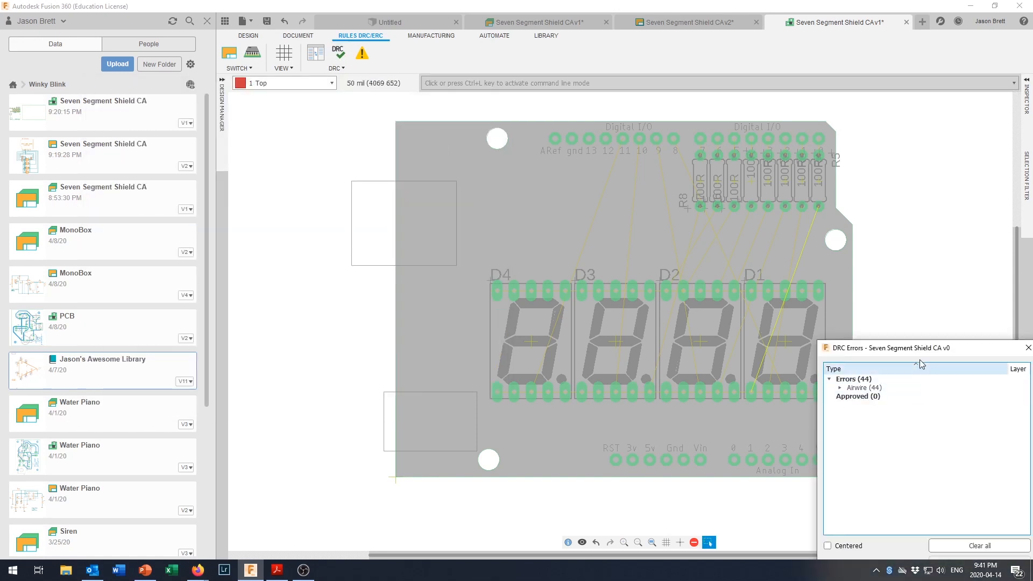
- Clear the whole DRC error list and close it
drag(909, 348, 803, 273)
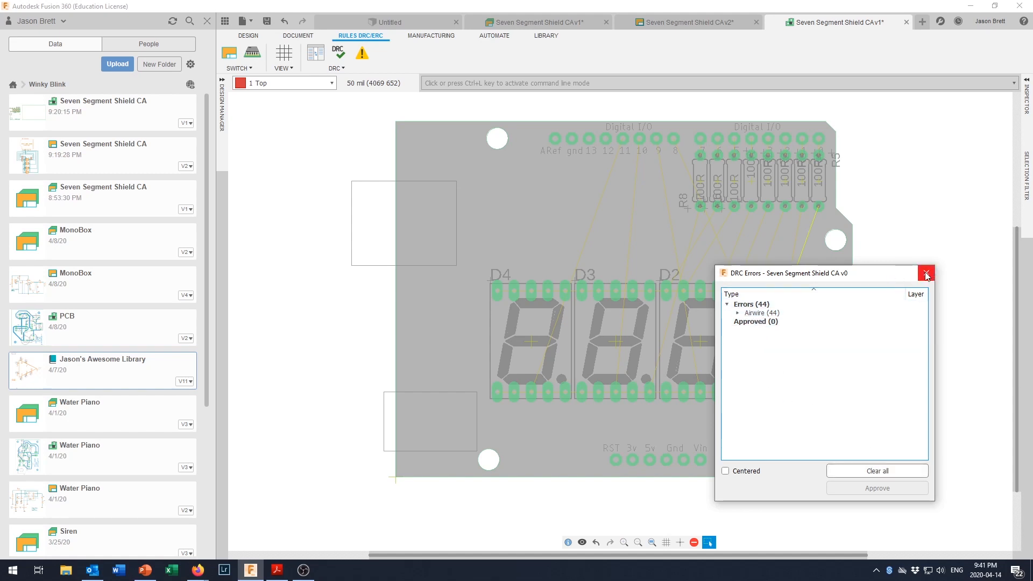
click(889, 472)
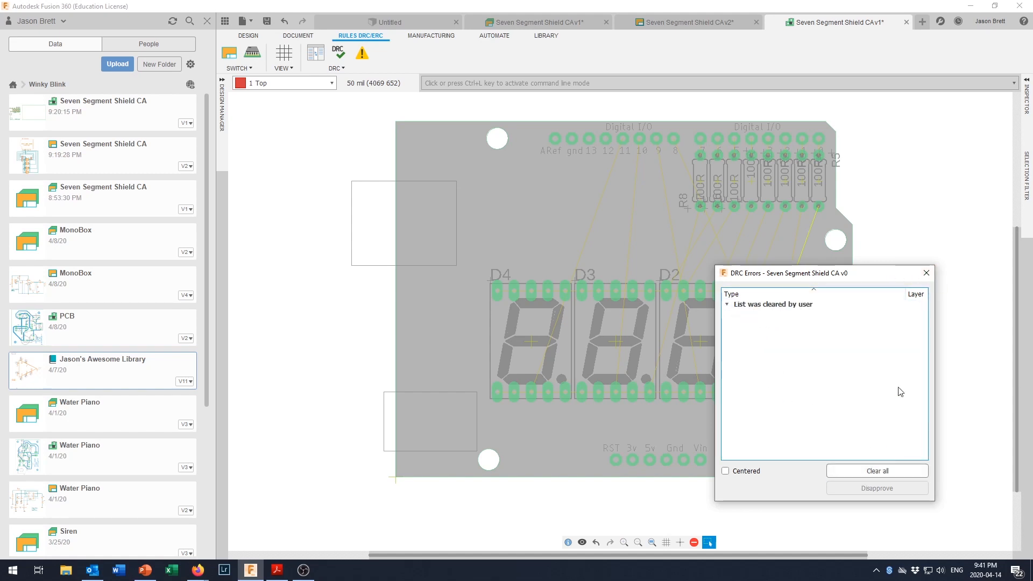
click(925, 273)
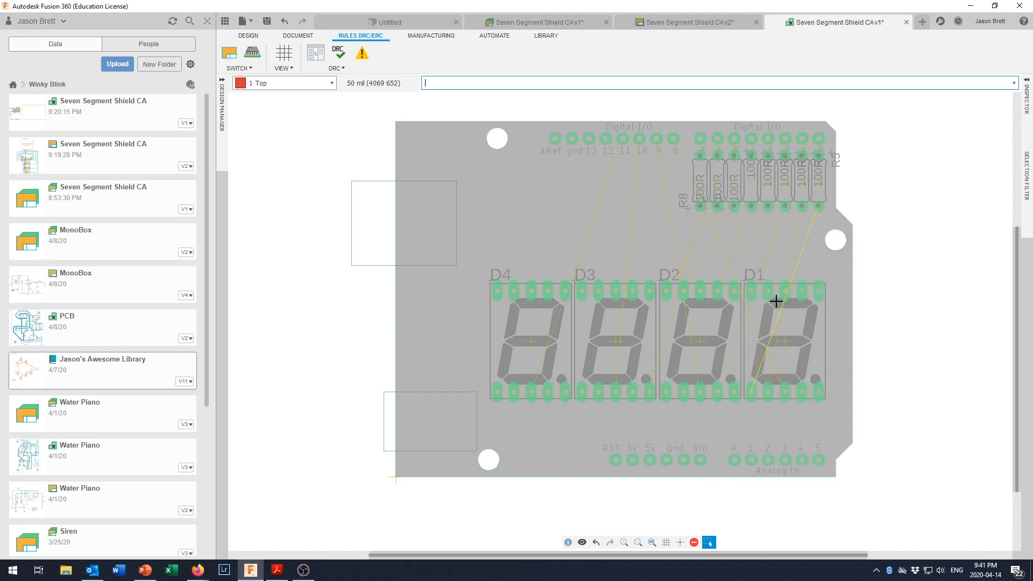
- Return to the board design commands and start manual trace routing
scroll(815, 272, down, 1)
scroll(813, 271, up, 2)
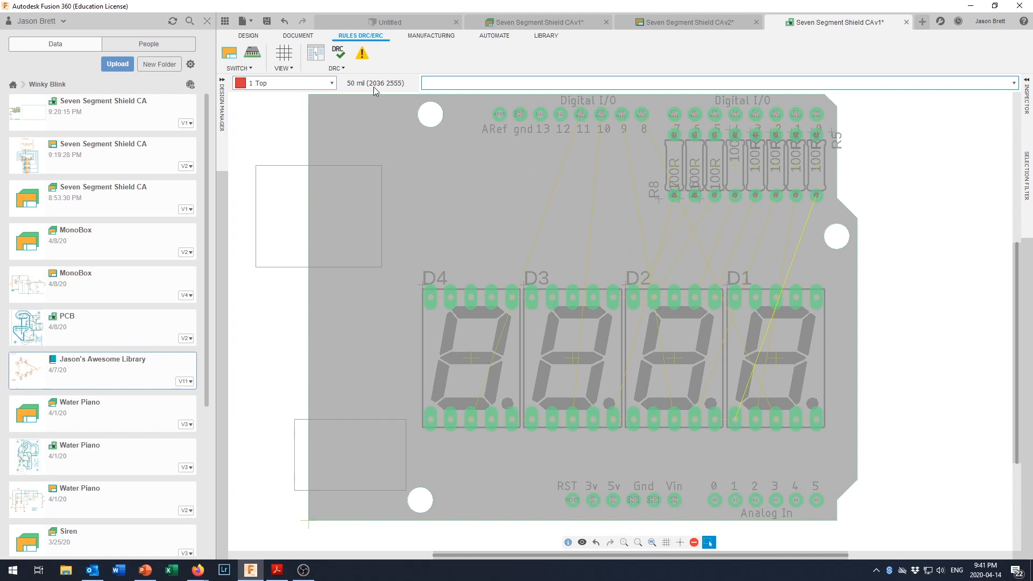
click(246, 37)
click(246, 36)
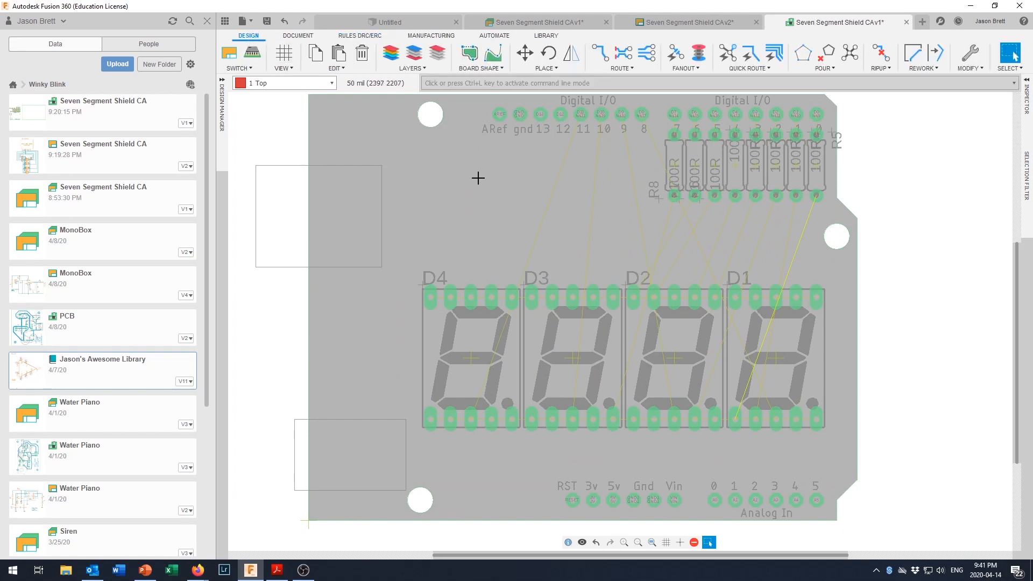
click(594, 58)
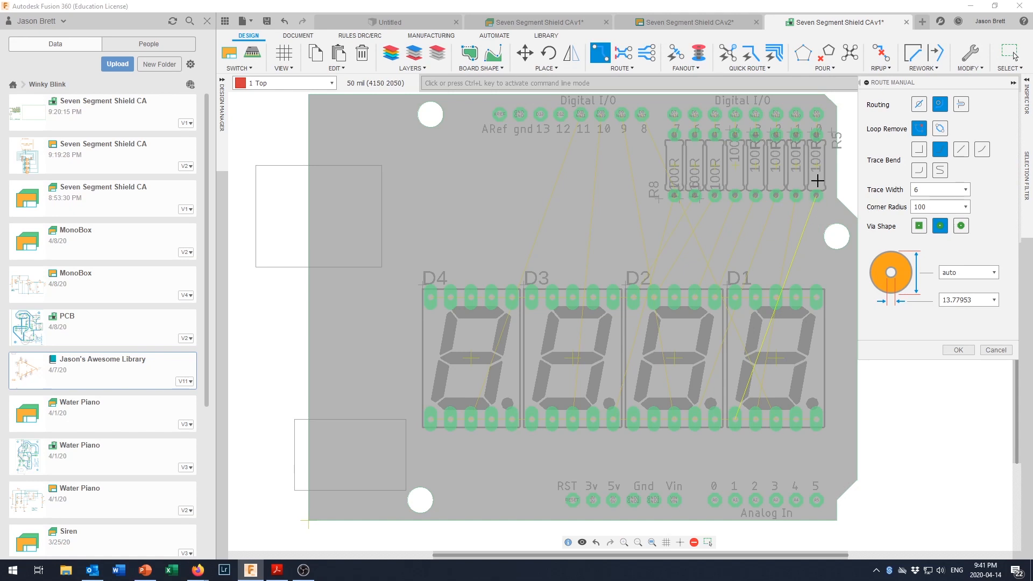
click(816, 115)
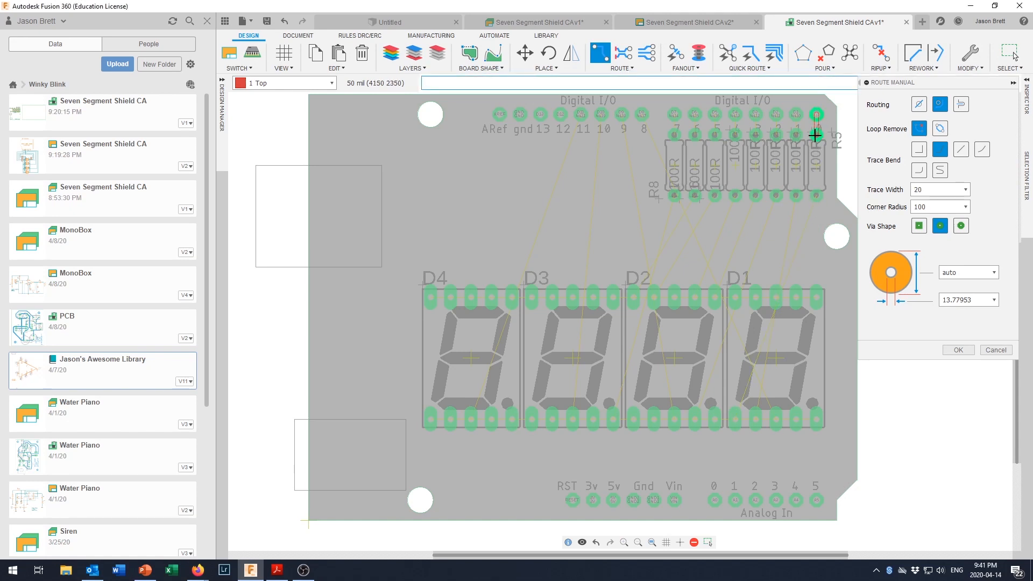
click(816, 134)
click(284, 26)
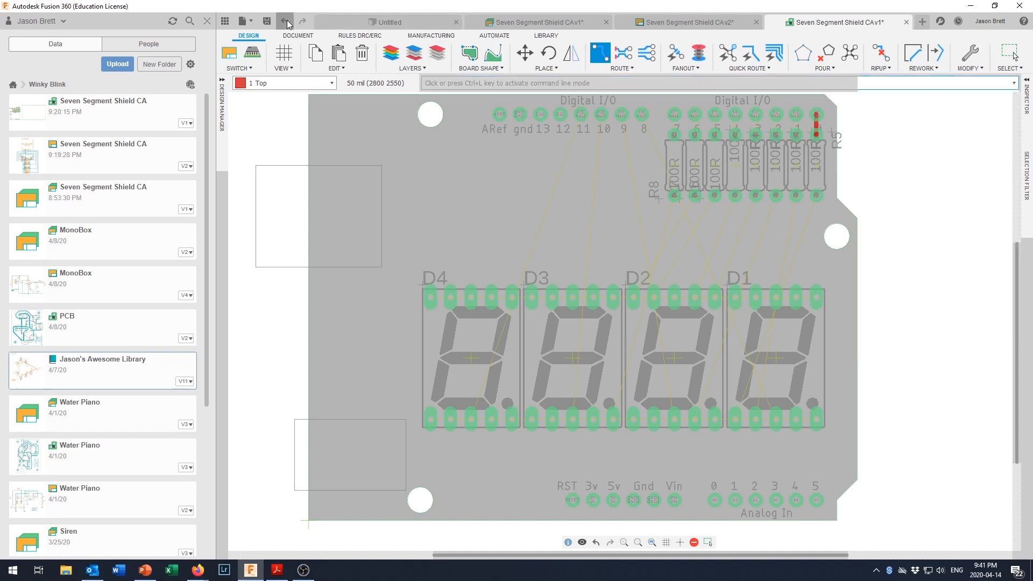
- Switch to the 16 Bottom layer and route 20 mil traces from the four rightmost Digital I/O pins to the resistor pads directly below
click(331, 83)
click(290, 106)
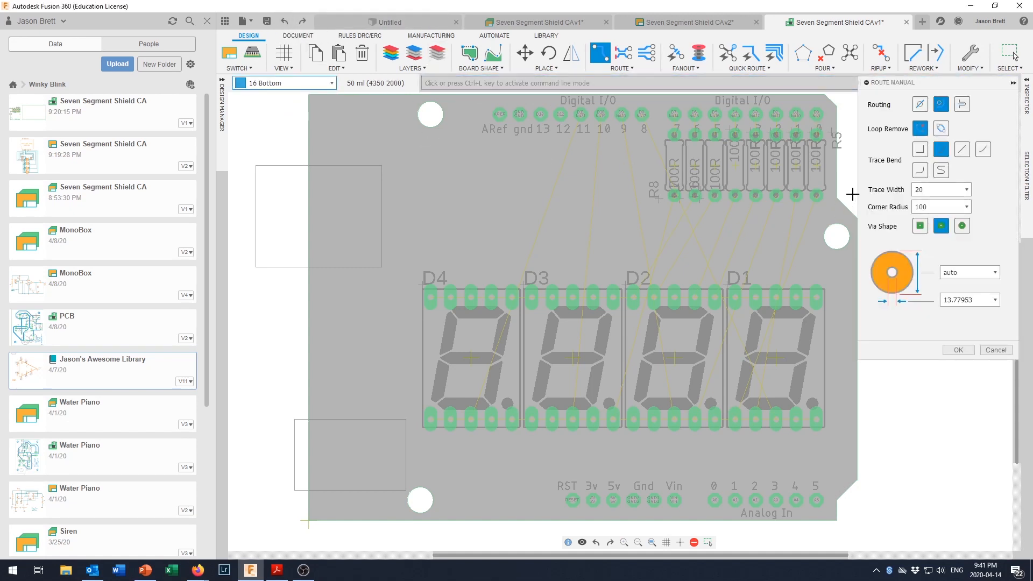
click(816, 114)
click(816, 134)
click(796, 115)
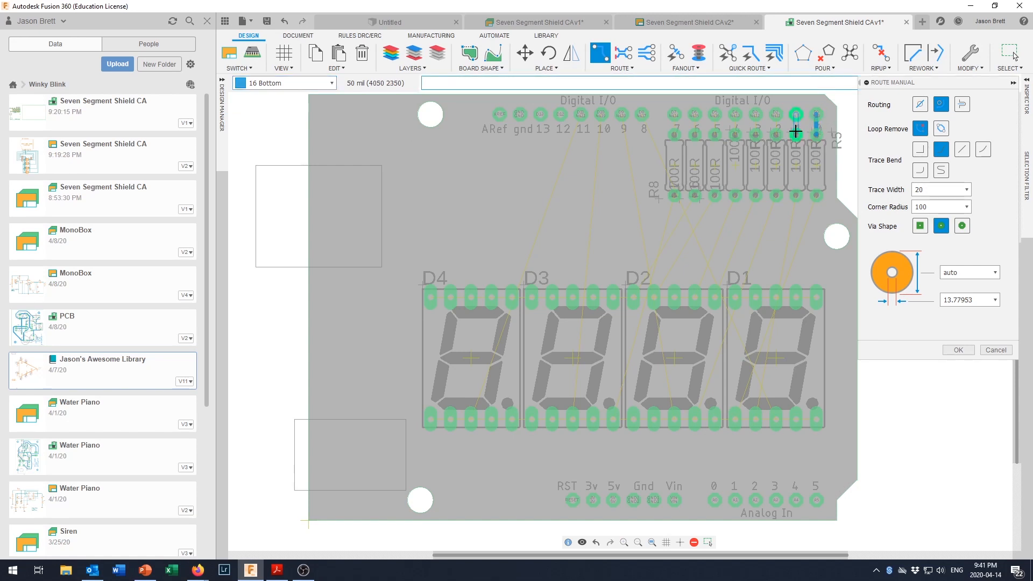
click(795, 134)
click(775, 115)
click(775, 134)
click(755, 114)
click(756, 134)
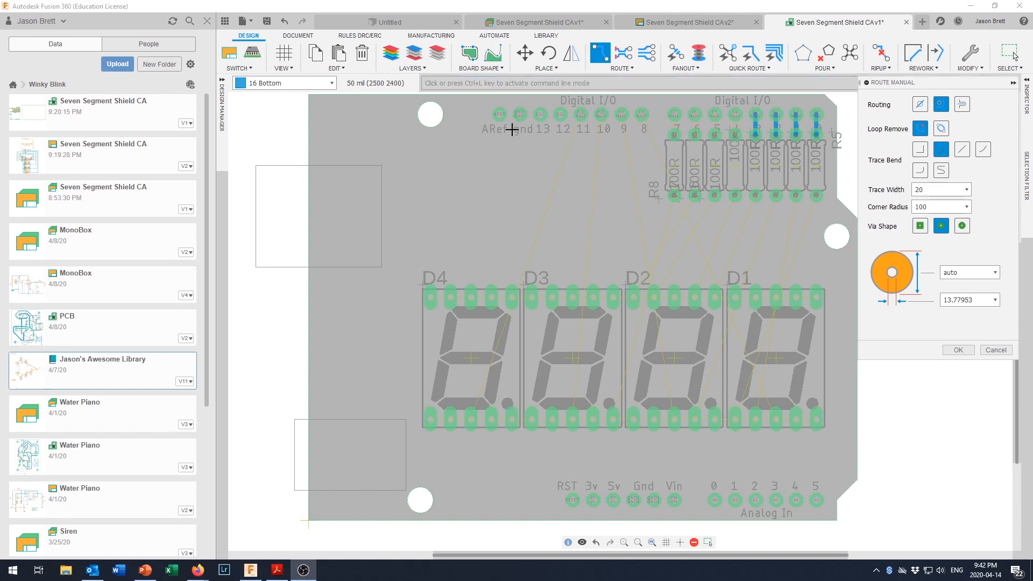
- Route bottom-layer traces from the remaining four Digital I/O pins above the resistors to the resistor pads directly below
click(736, 116)
click(735, 134)
click(715, 135)
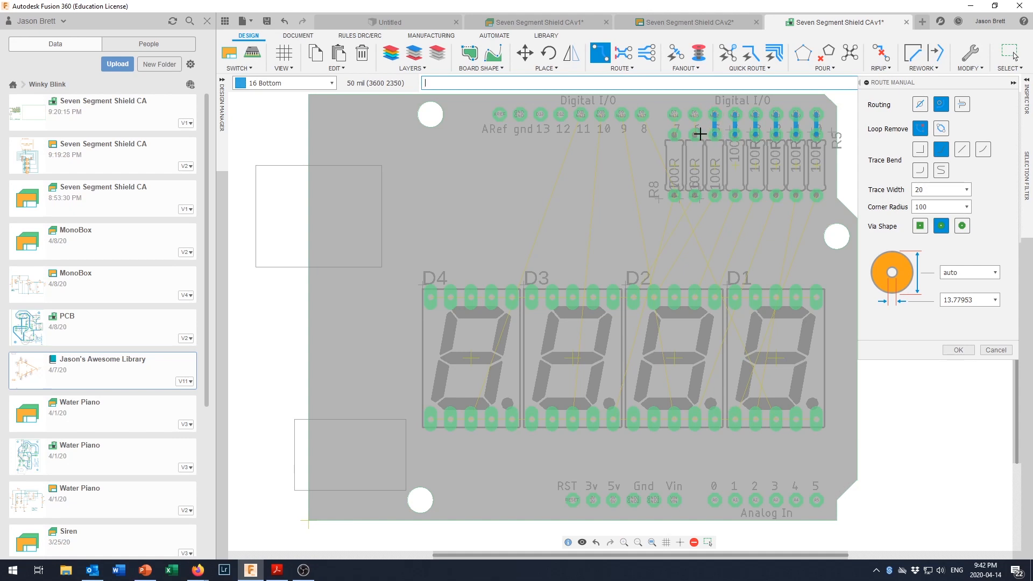
click(695, 115)
click(695, 136)
click(674, 114)
click(676, 135)
- Route a 20 mil bottom-layer trace from the rightmost resistor's lower pad around the mounting hole and below D1 to D1's lower-left pad
scroll(793, 261, up, 1)
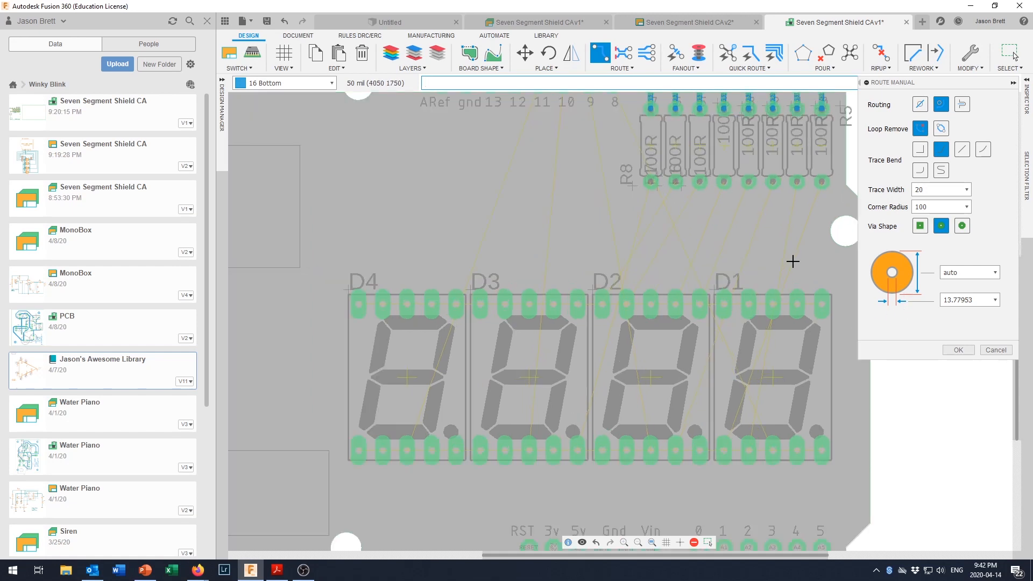
scroll(792, 262, down, 2)
click(812, 207)
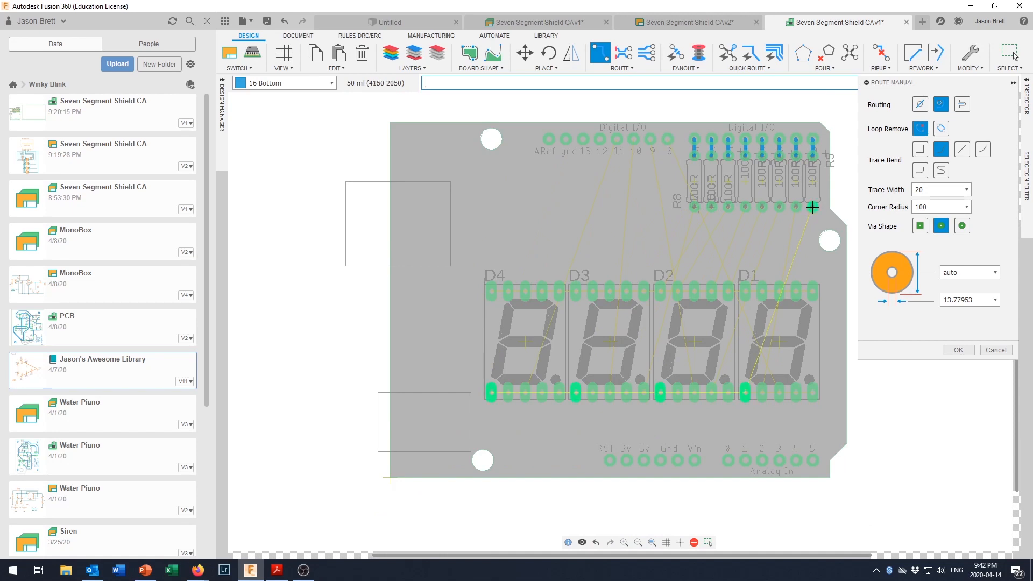
click(815, 254)
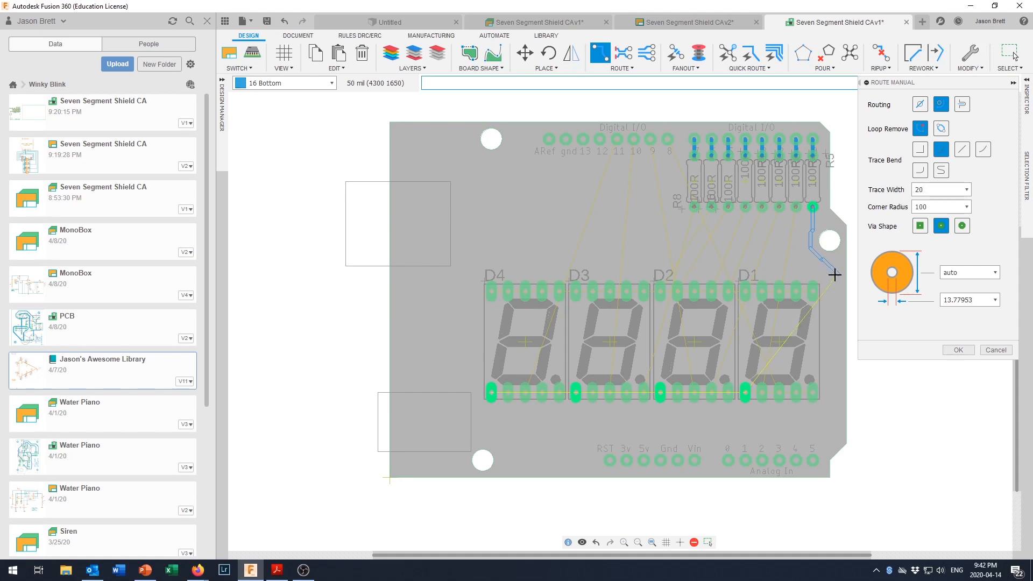
scroll(832, 272, up, 3)
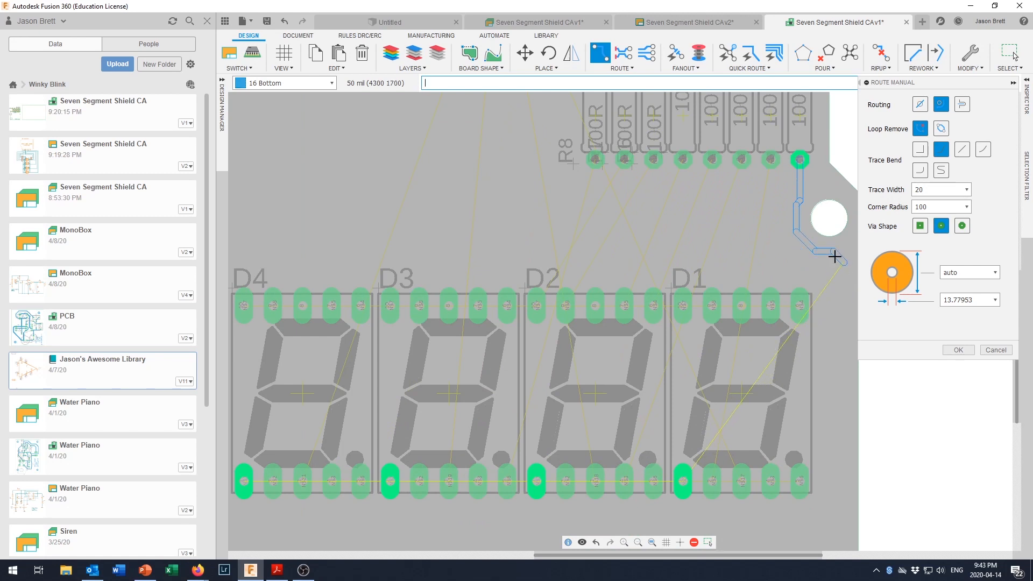
scroll(842, 248, down, 3)
scroll(843, 248, up, 3)
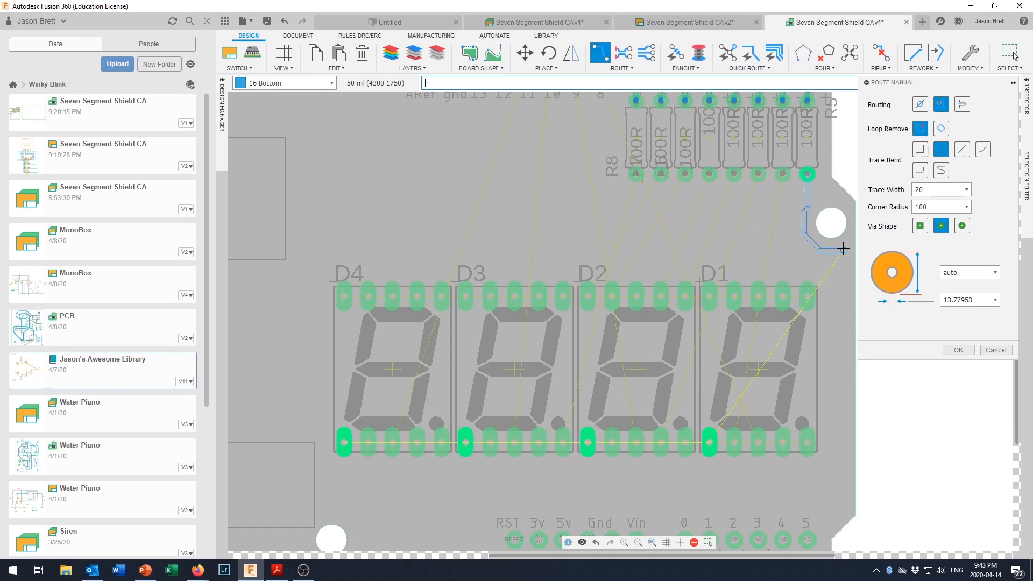
middle_drag(842, 249, 747, 230)
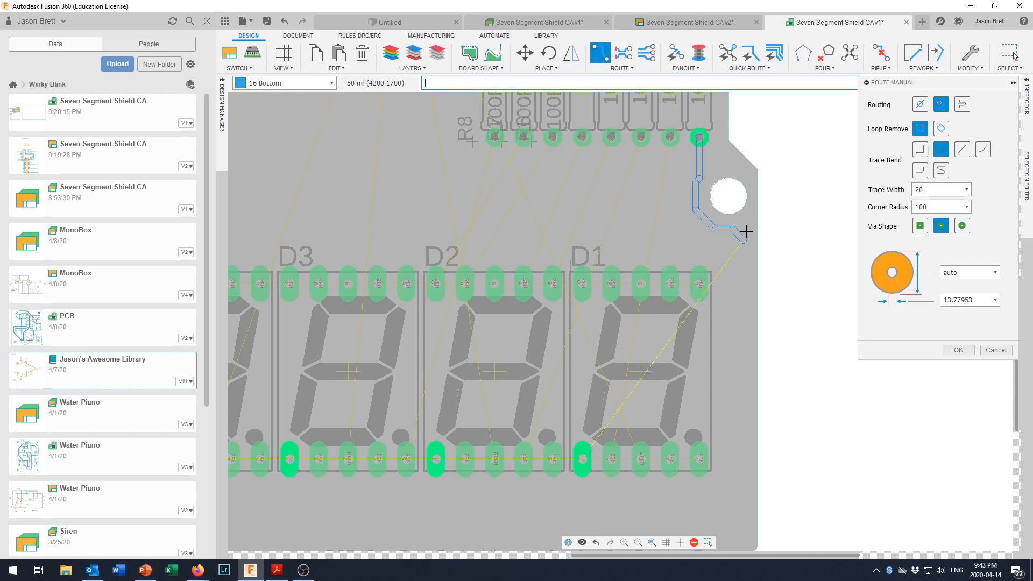
click(745, 234)
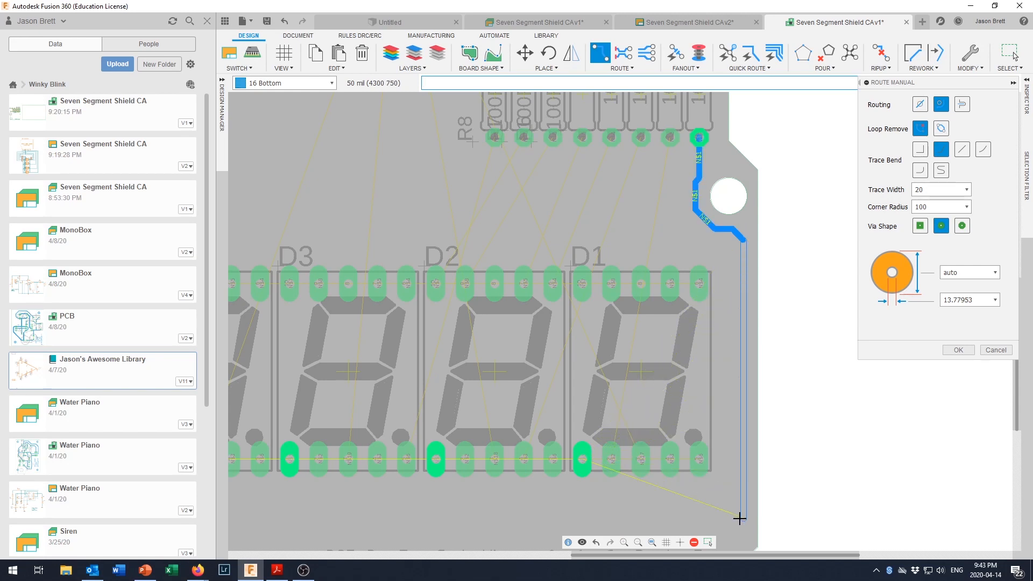
click(741, 520)
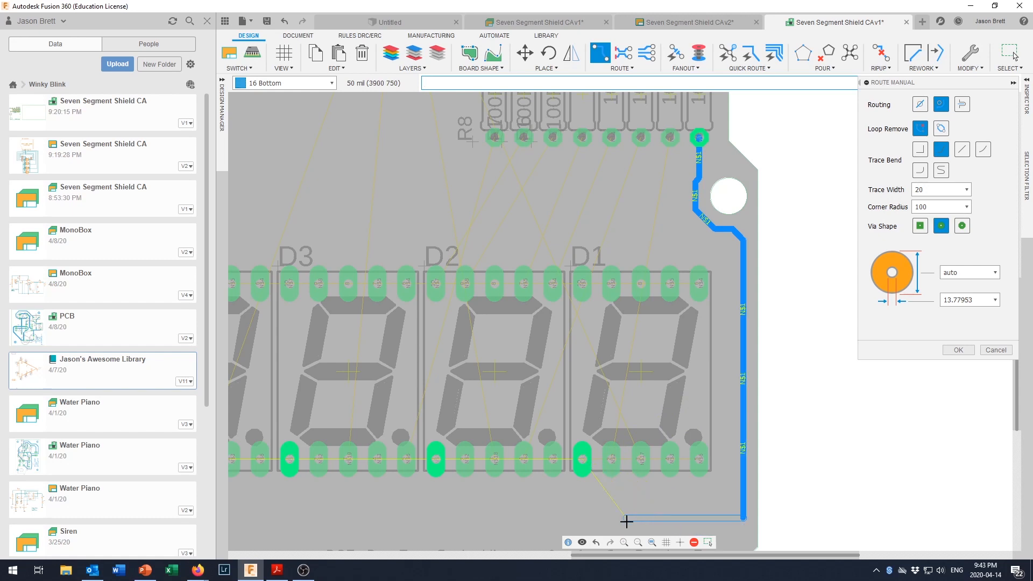
click(597, 522)
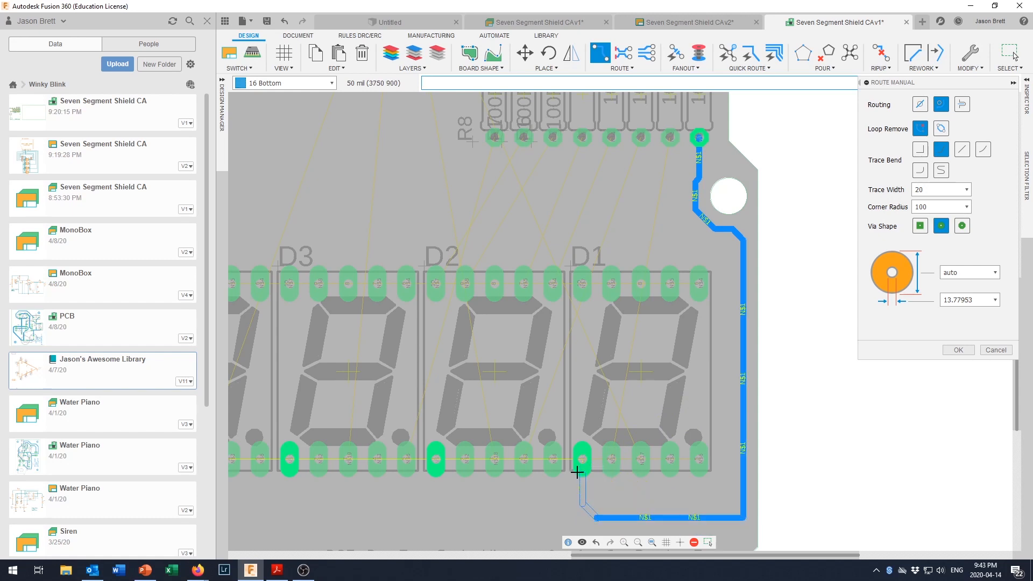
click(579, 463)
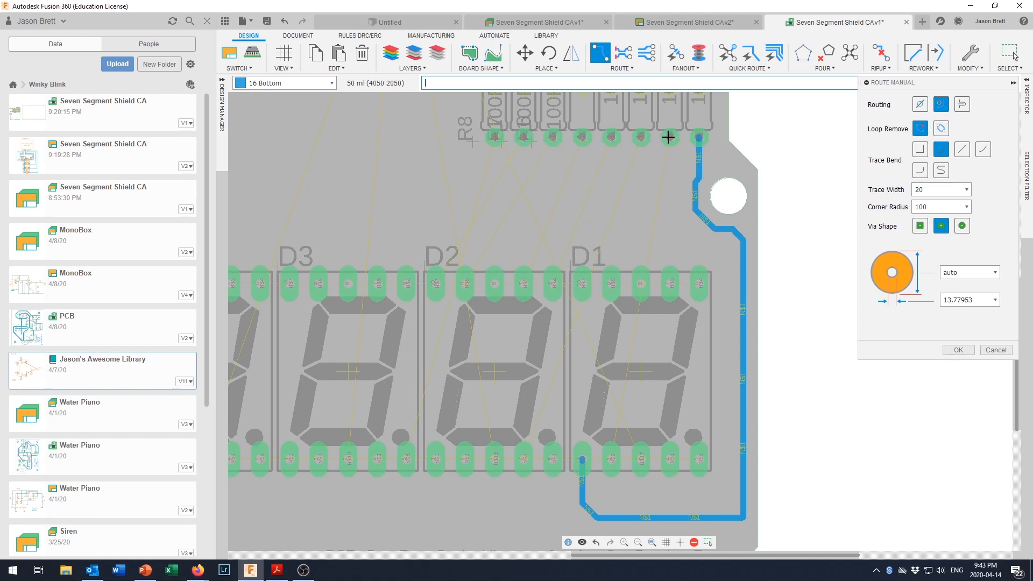
- Route a bottom-layer trace from the second resistor from the right, inside the first trace, to D1's second lower pad from the left
click(670, 138)
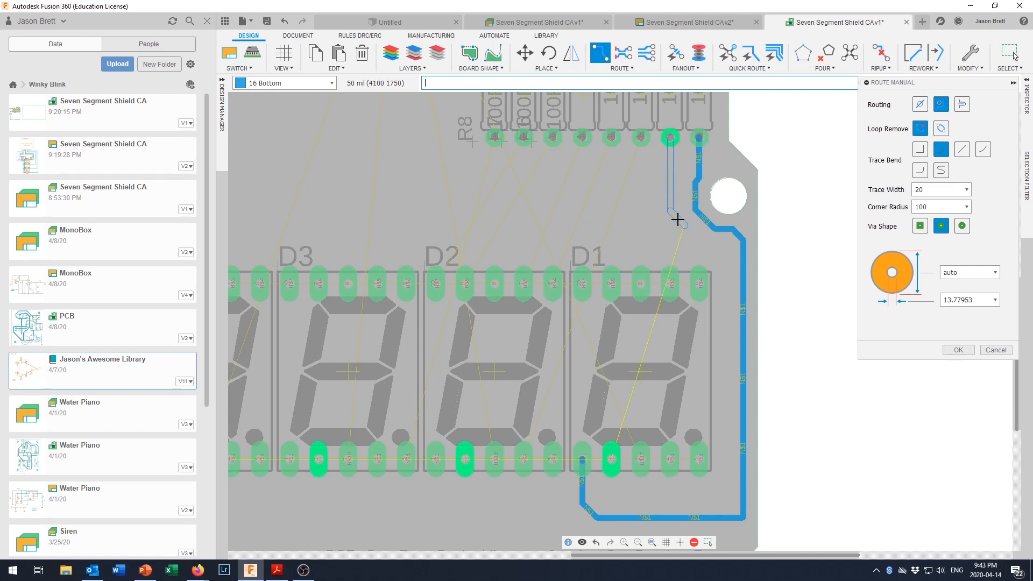
click(681, 224)
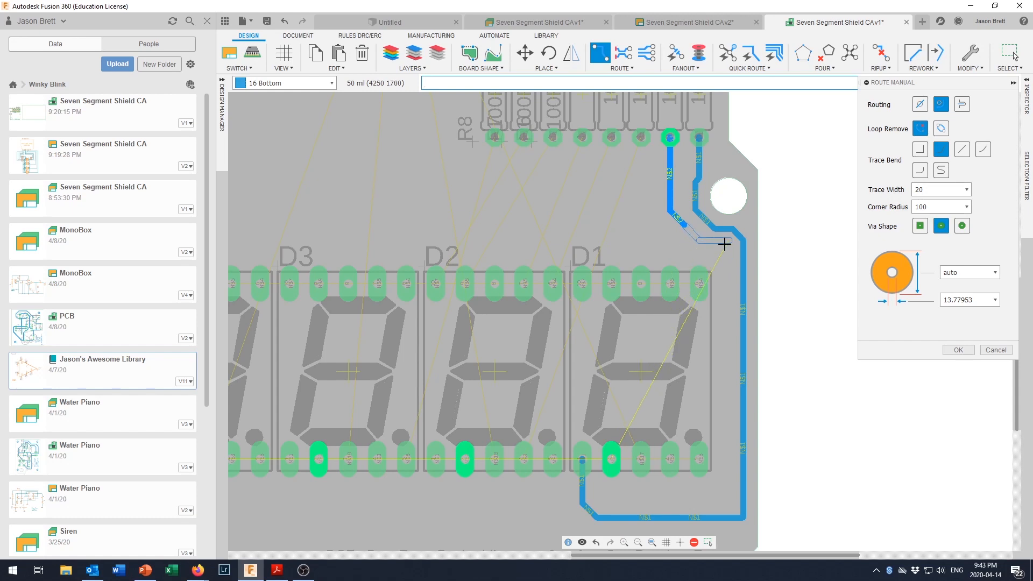
click(728, 253)
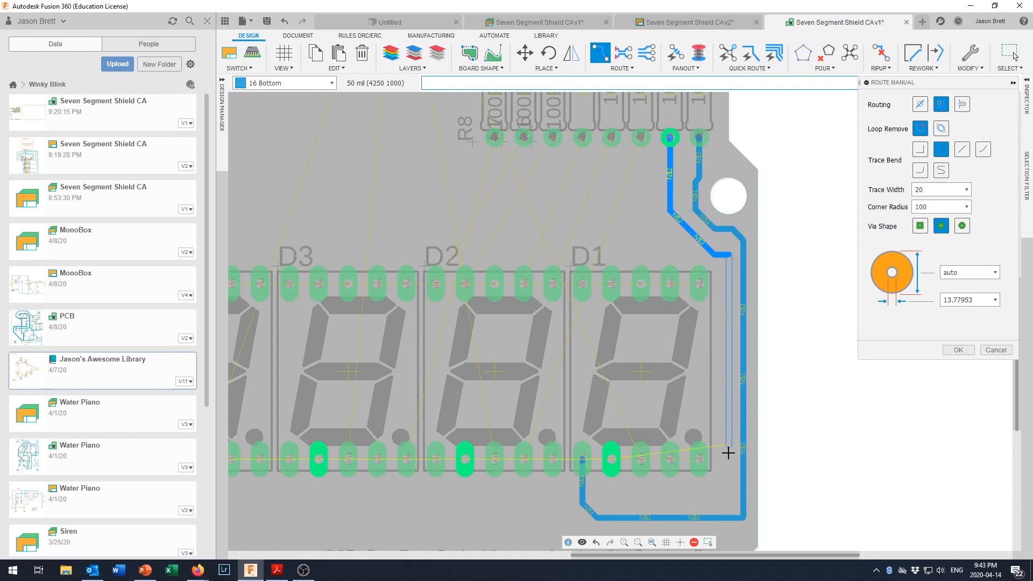
click(724, 499)
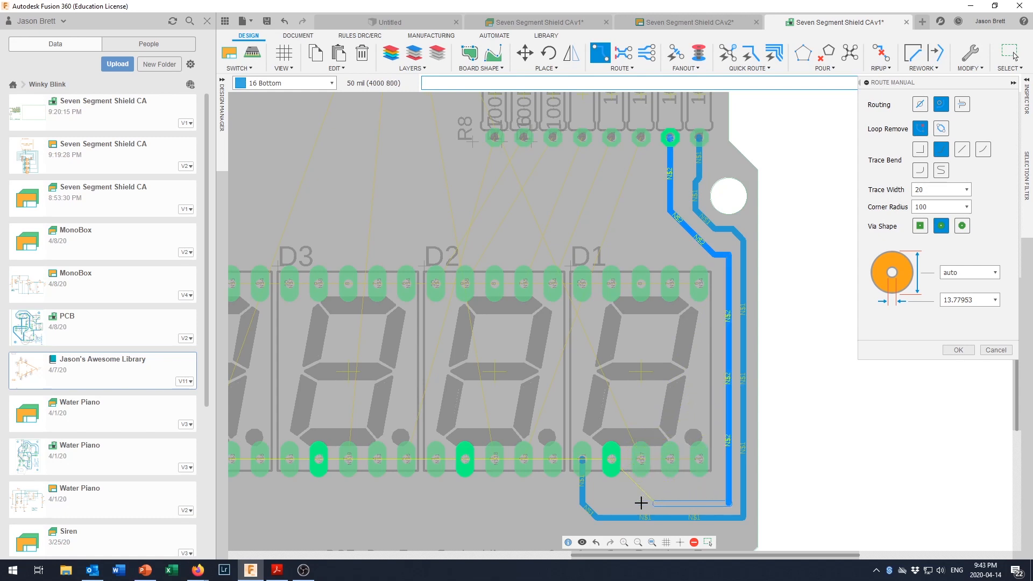
click(609, 502)
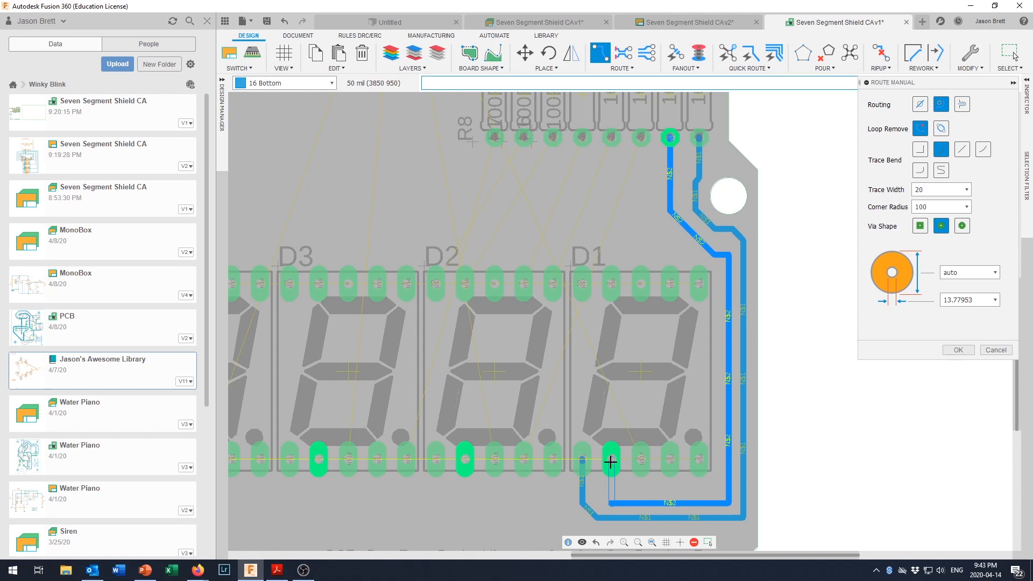
click(610, 461)
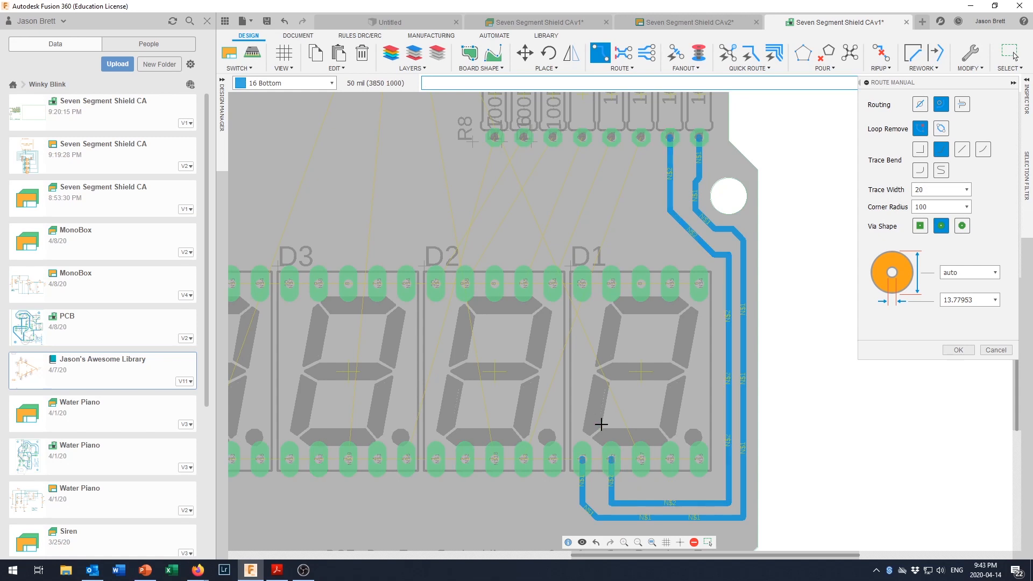
click(637, 139)
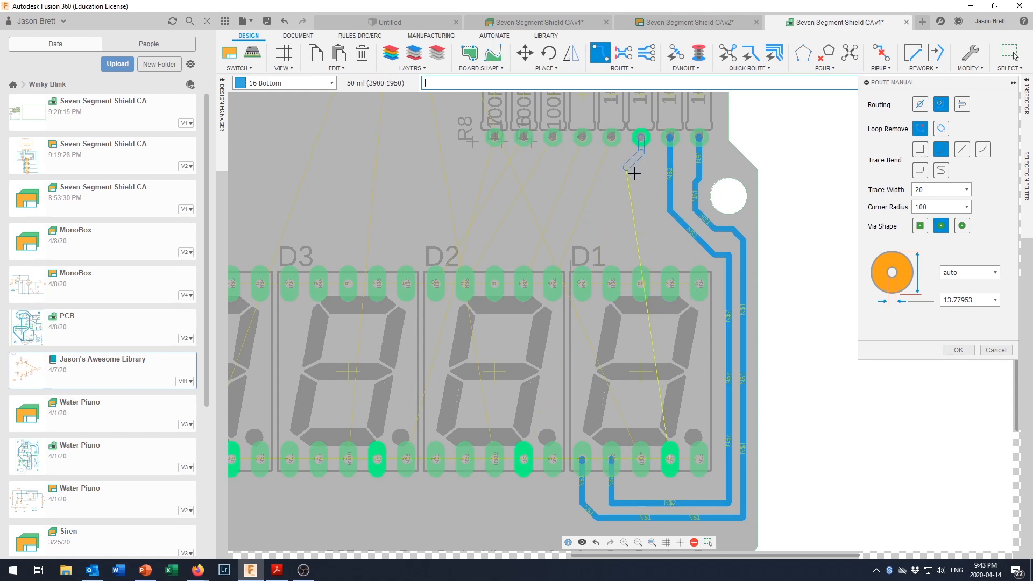
scroll(634, 197, down, 1)
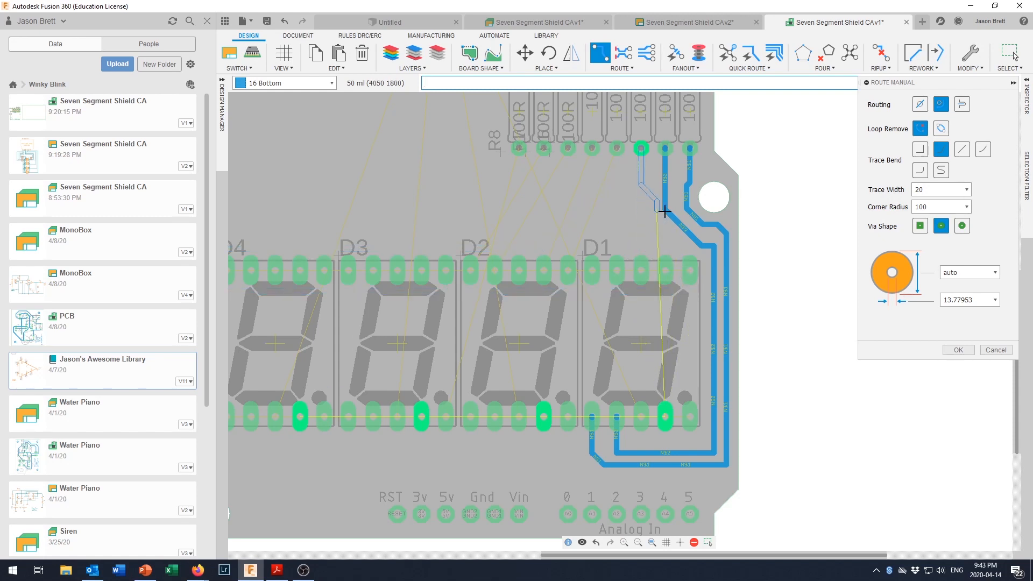
key(Escape)
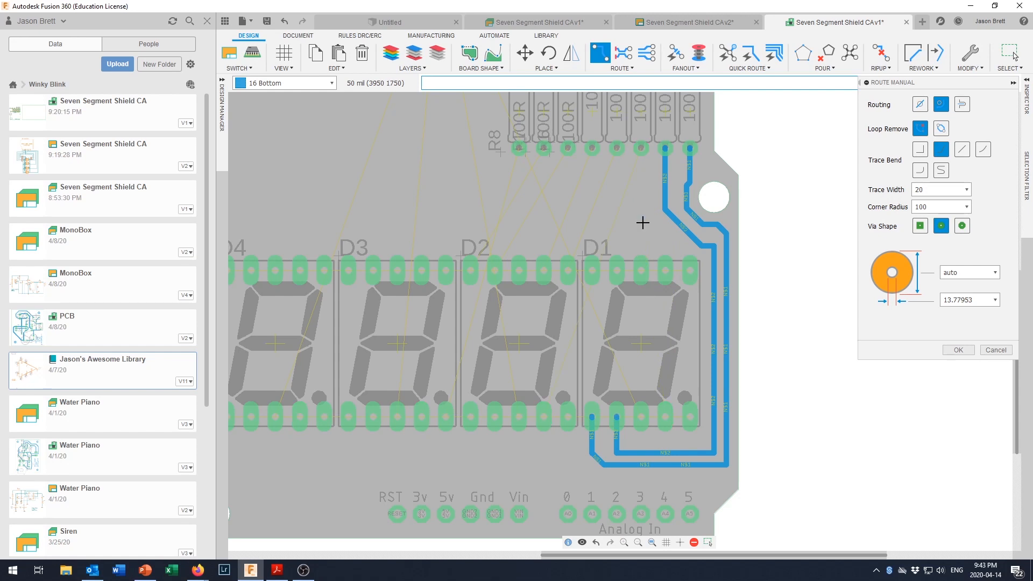
- Select all four seven-segment displays D1 to D4 and move them together slightly left and up on the board
scroll(630, 336, down, 4)
scroll(570, 341, down, 1)
scroll(510, 341, up, 2)
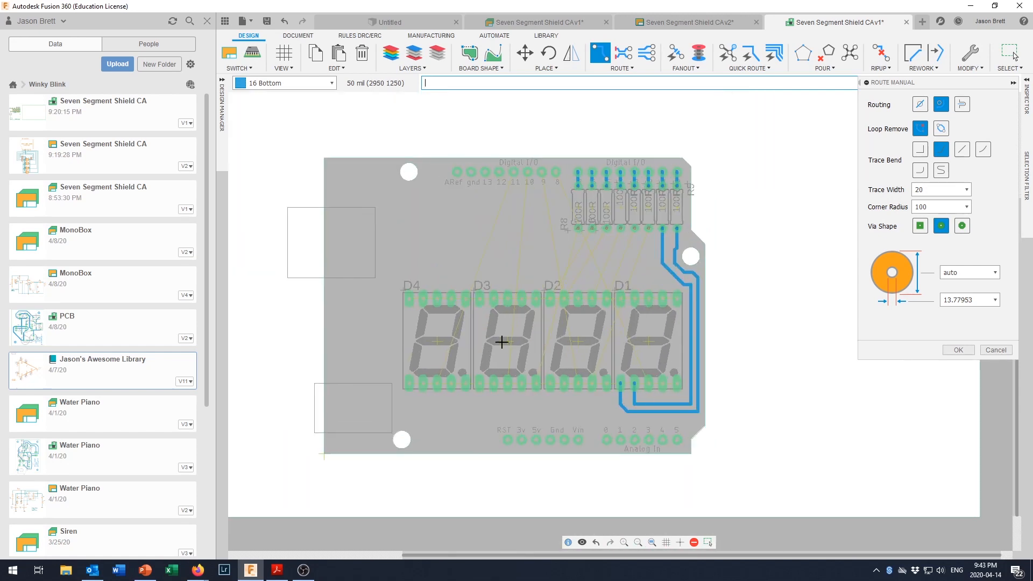
scroll(496, 343, down, 1)
key(Escape)
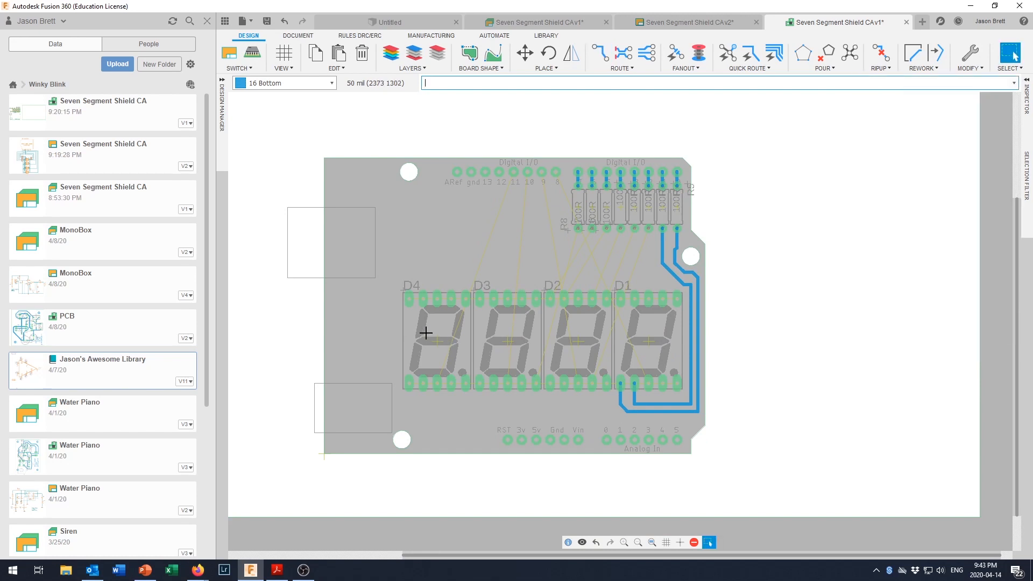
drag(387, 308, 670, 363)
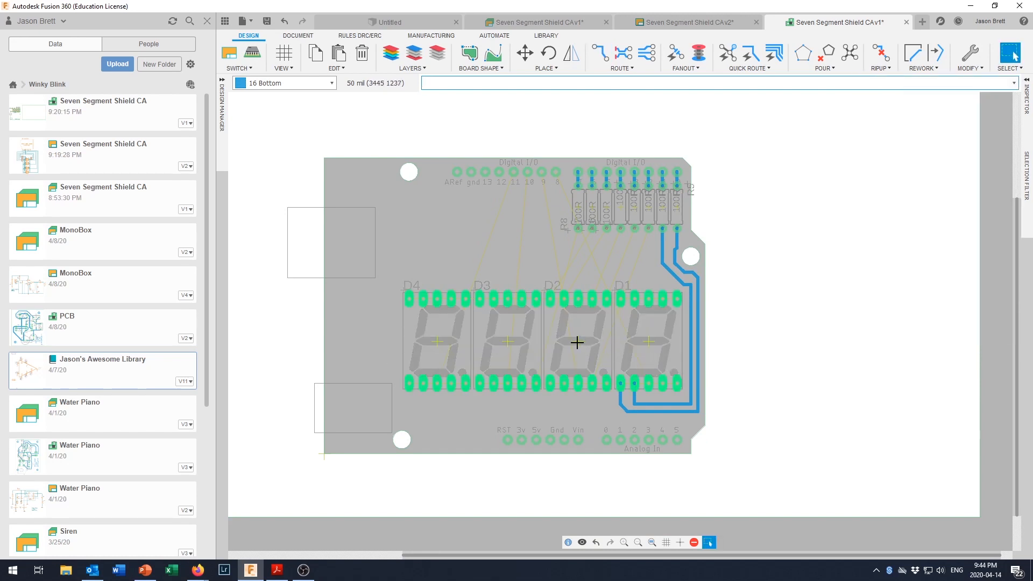
key(m)
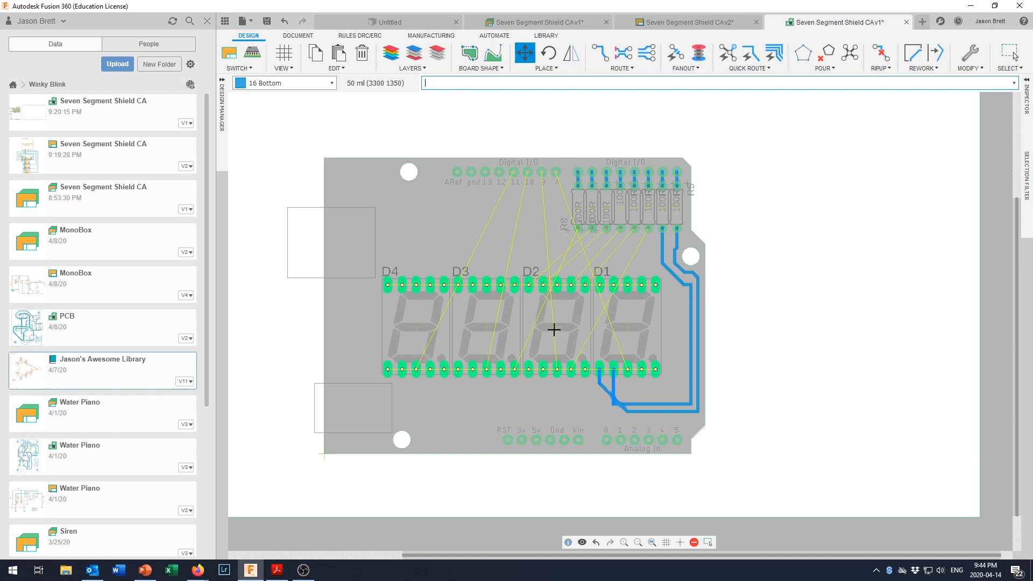
click(554, 330)
key(Escape)
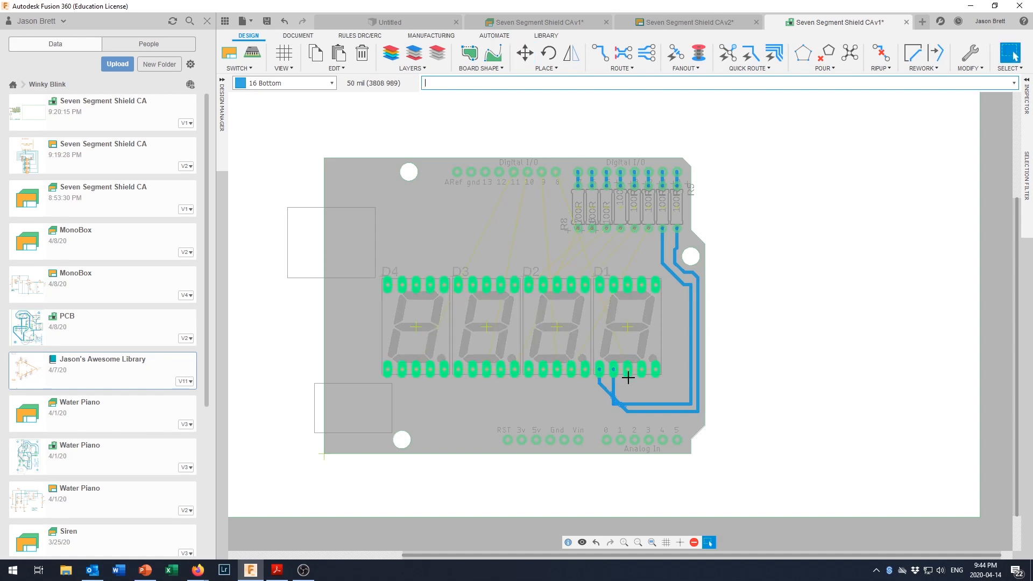
- Move the inner N$2 trace's lower horizontal segment up so it clears the N$1 trace below D1
scroll(679, 281, up, 2)
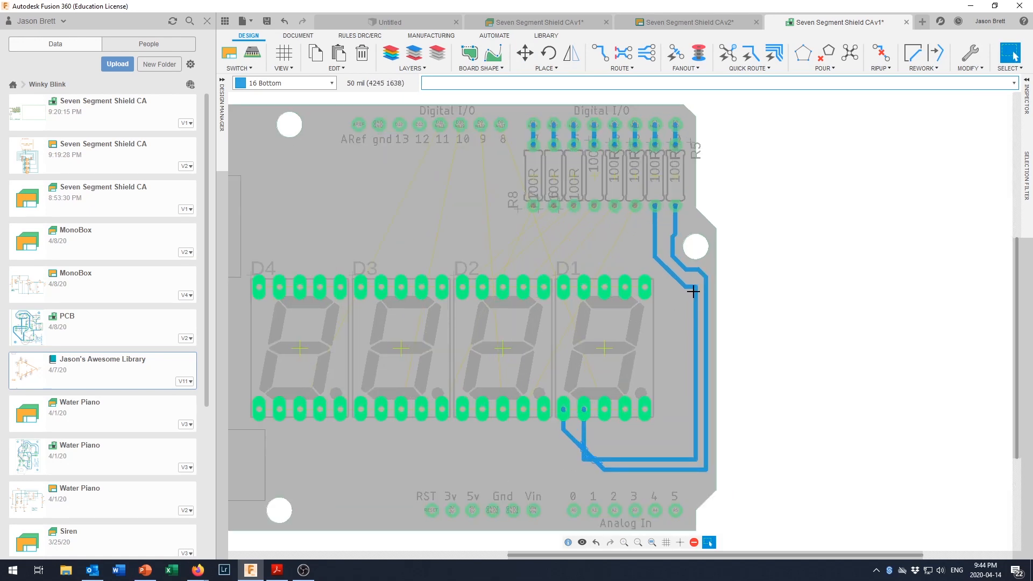
scroll(636, 362, down, 3)
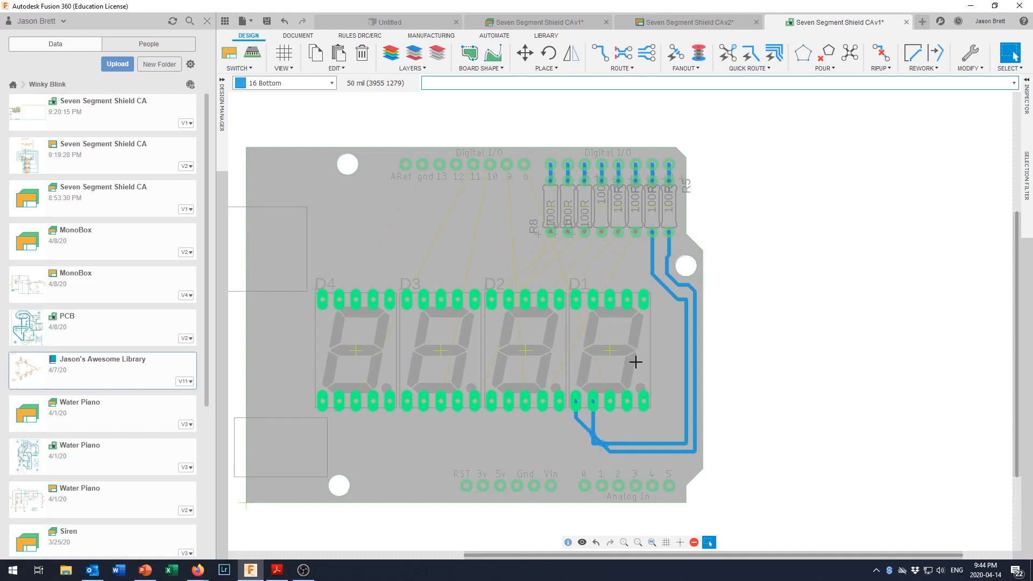
scroll(615, 399, up, 2)
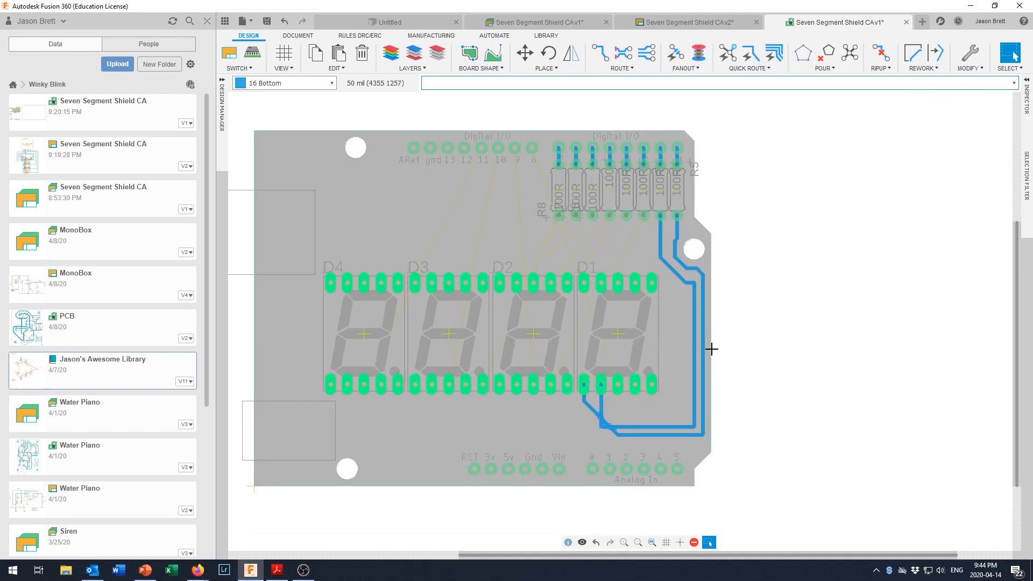
scroll(635, 411, up, 2)
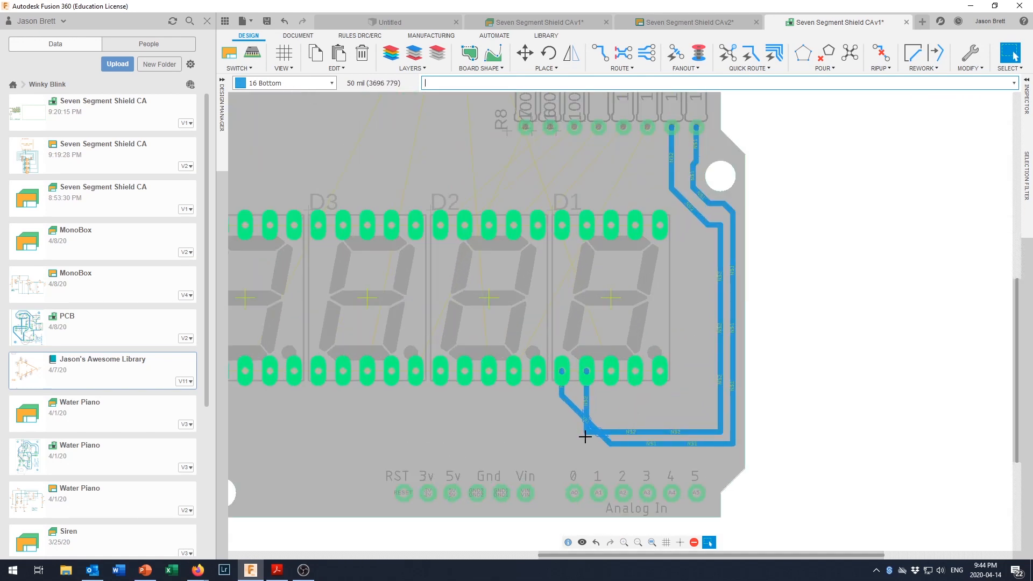
scroll(585, 436, up, 3)
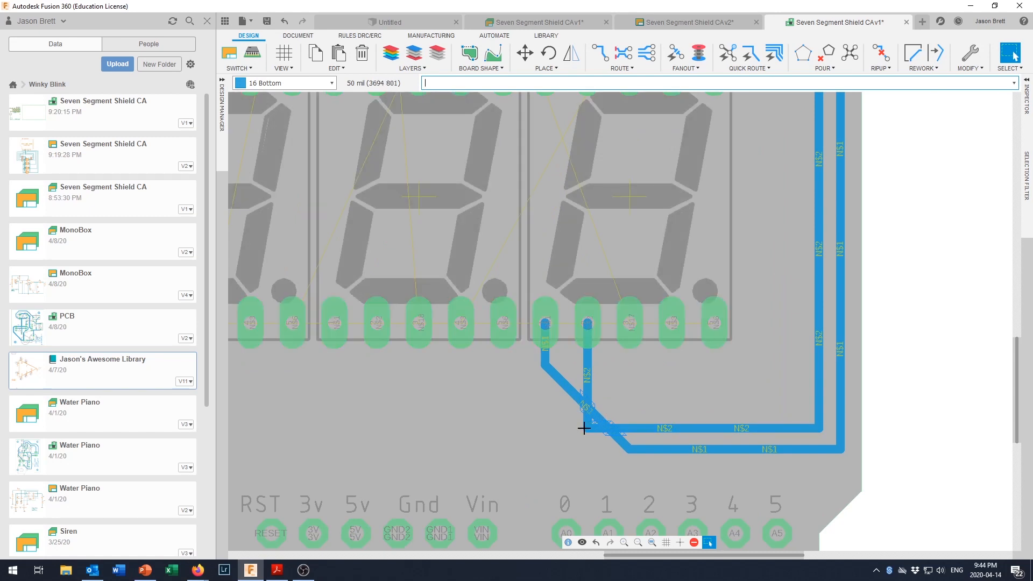
click(589, 429)
drag(589, 429, 627, 382)
key(Escape)
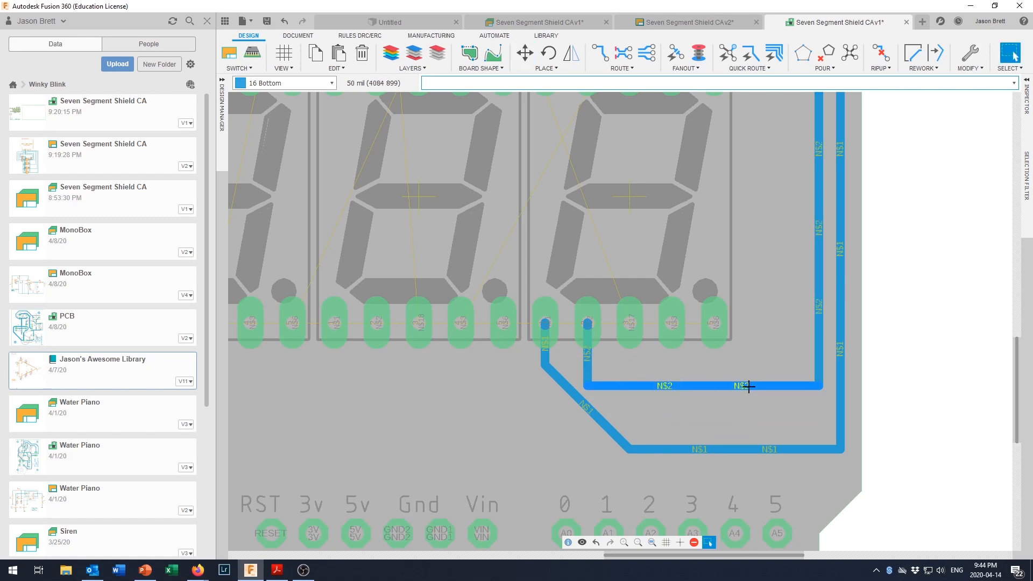
- Miter the N$2 trace's corner below D1's second lower pad with a straight diagonal, using radius 0
scroll(747, 385, down, 4)
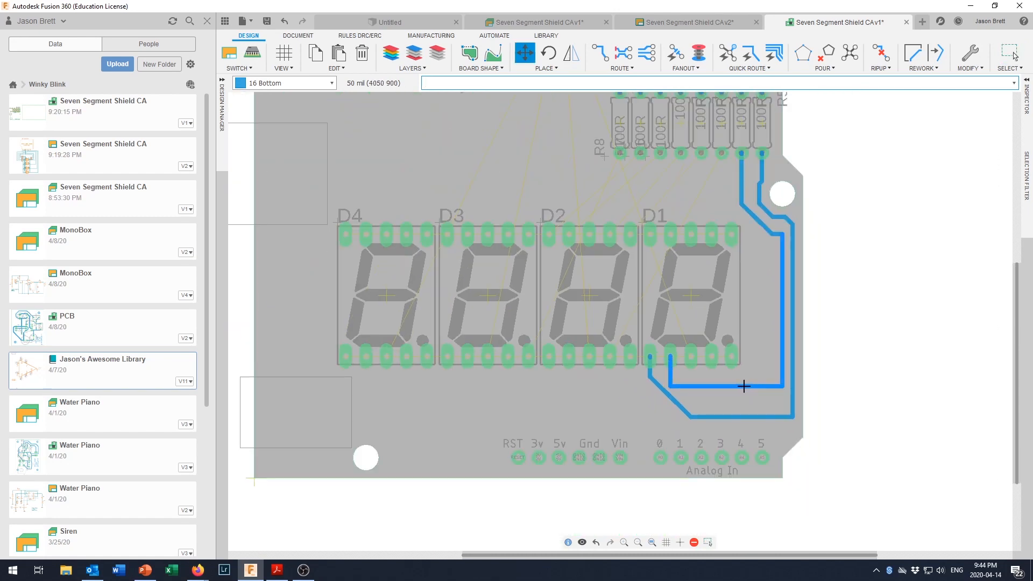
right_click(671, 386)
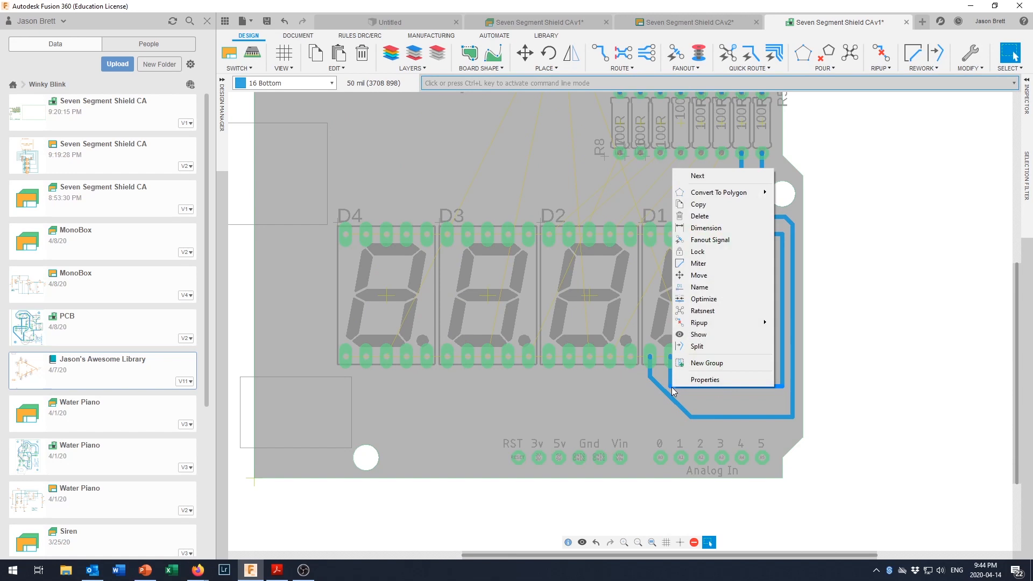
click(700, 262)
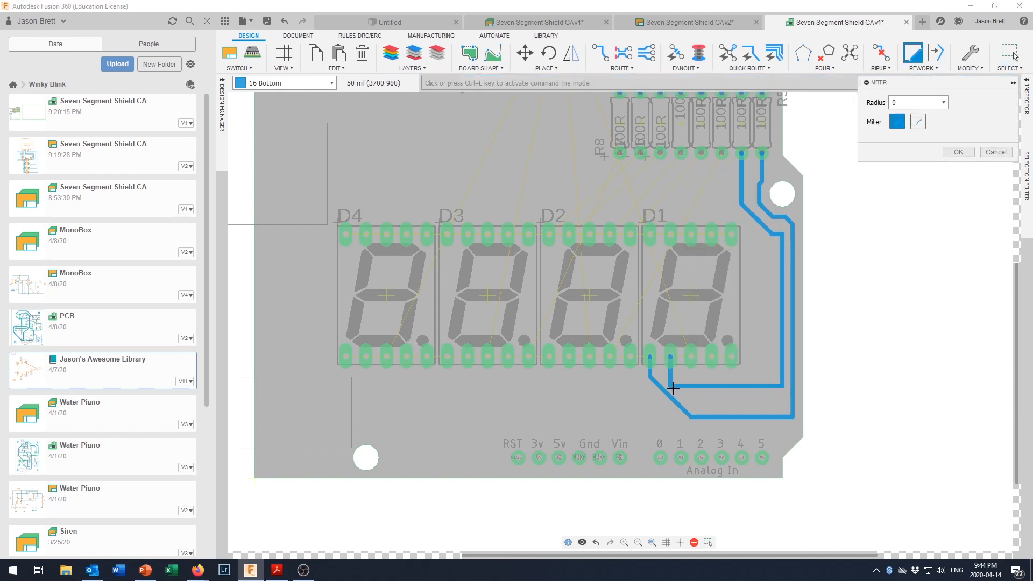
key(ctrl+l)
drag(677, 380, 679, 374)
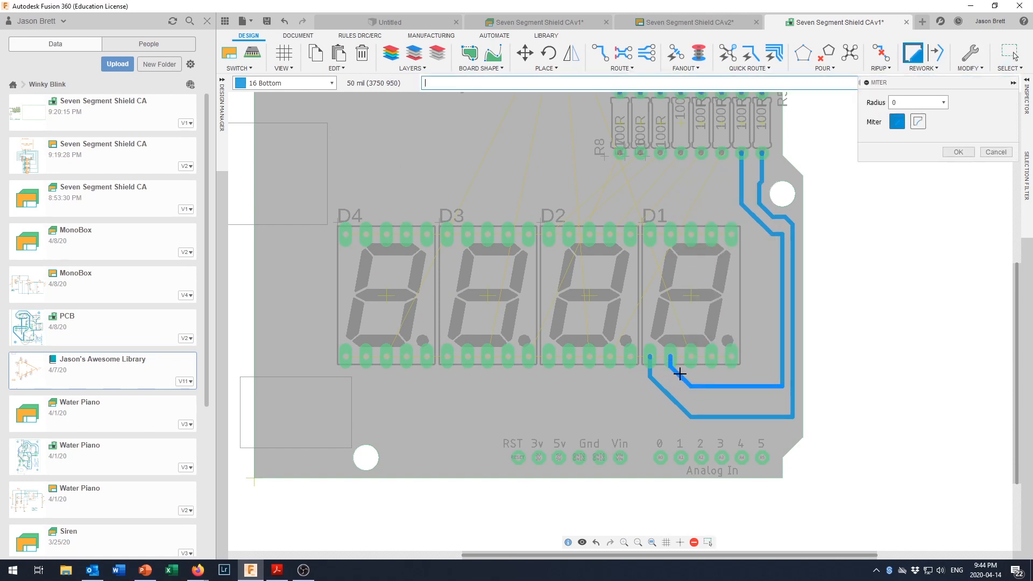
key(Escape)
- Move the N$2 trace's lower horizontal segment down close to N$1, and shift its diagonal below D1 to run parallel to N$1
drag(738, 386, 738, 407)
key(Escape)
right_click(783, 405)
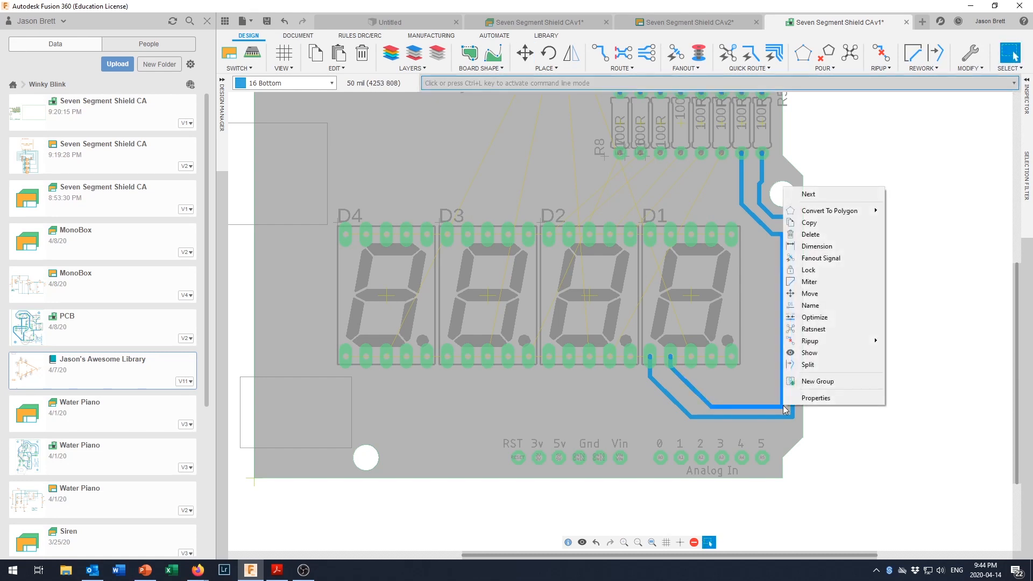
click(775, 403)
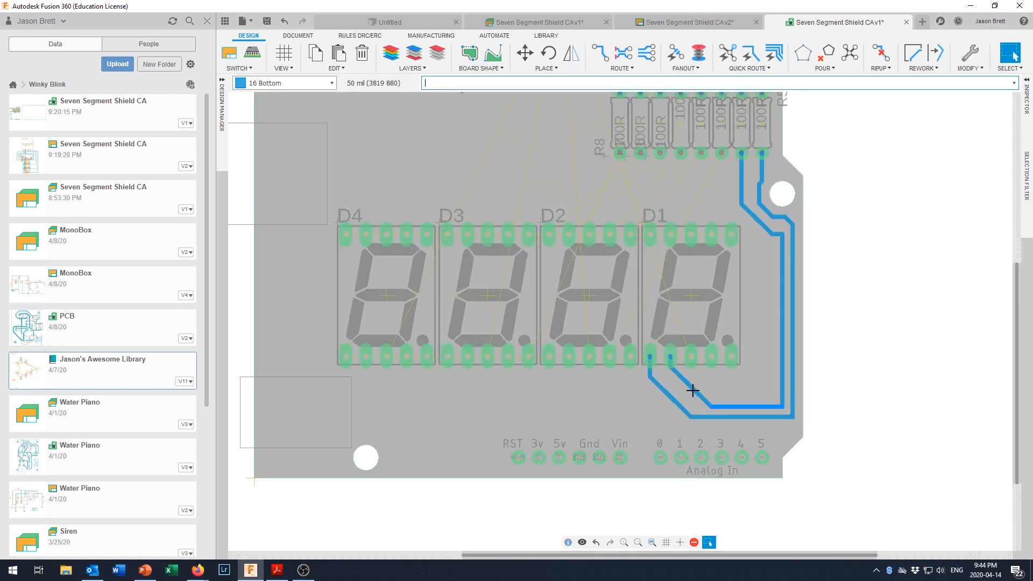
key(m)
click(687, 387)
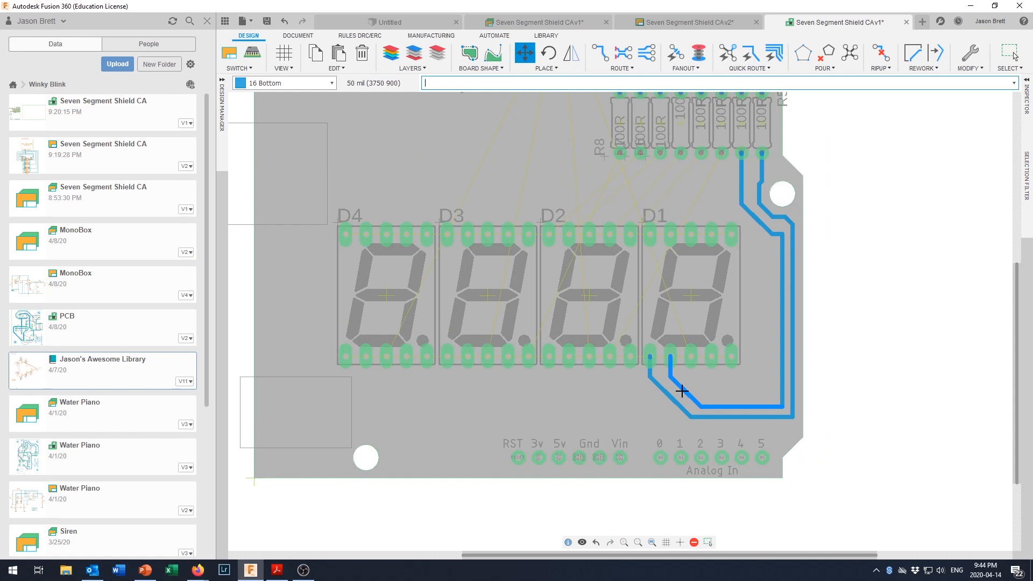
key(Escape)
- Route a bottom-layer trace from the third resistor from the right, inside the N$2 trace, to D1's fourth lower pad from the left
scroll(702, 363, up, 2)
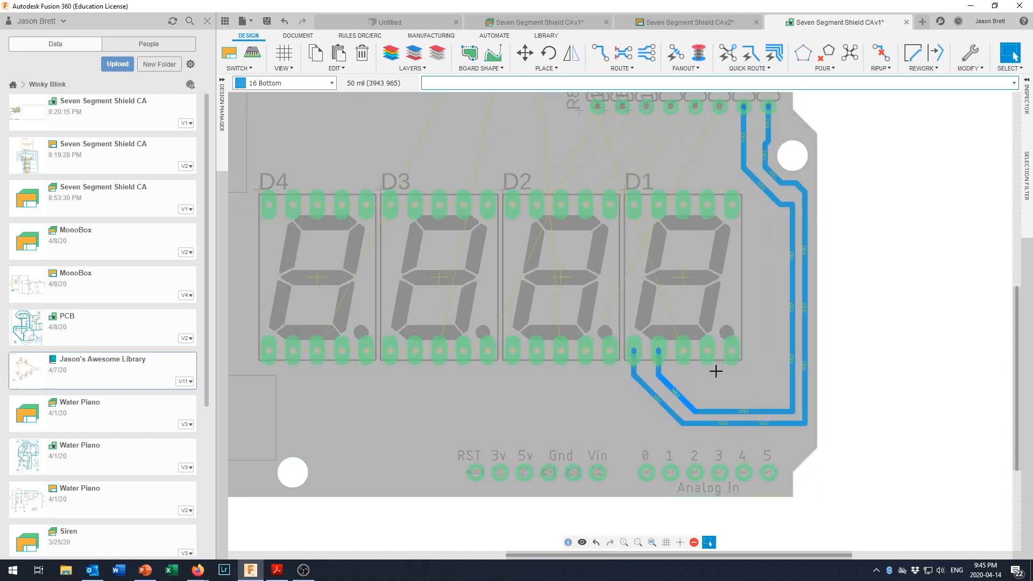
scroll(781, 219, up, 2)
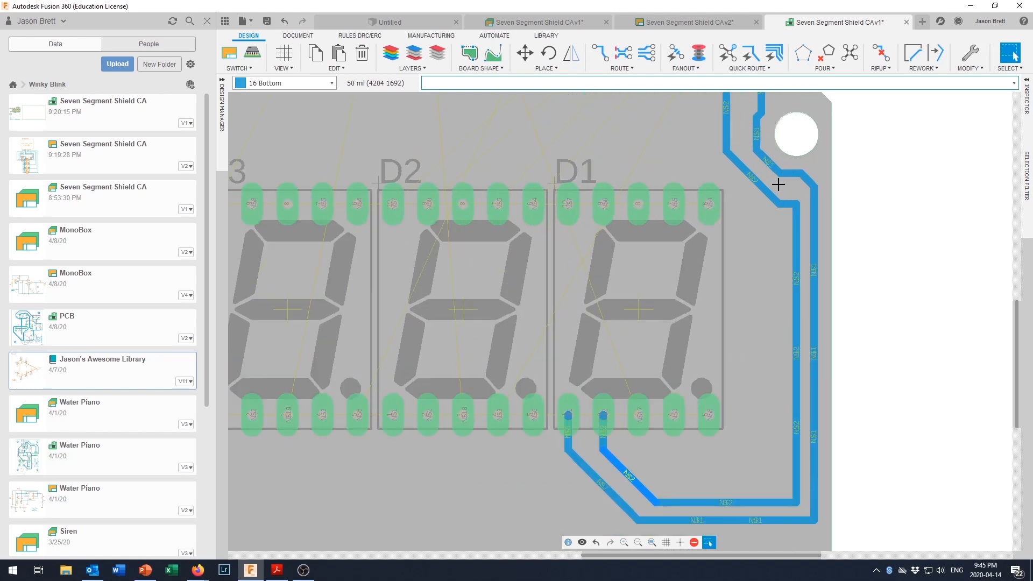
scroll(782, 187, down, 4)
scroll(760, 157, up, 1)
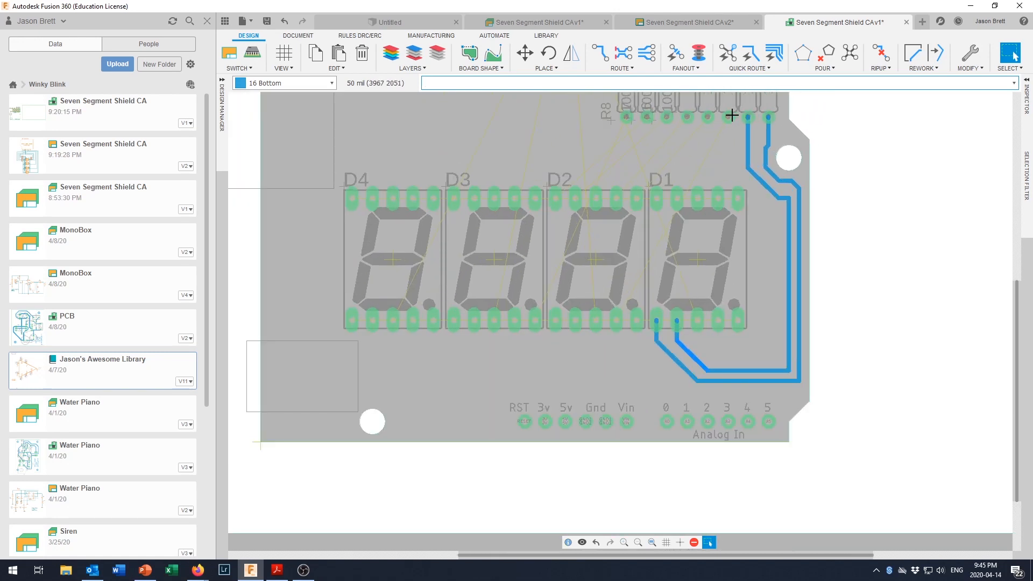
click(600, 54)
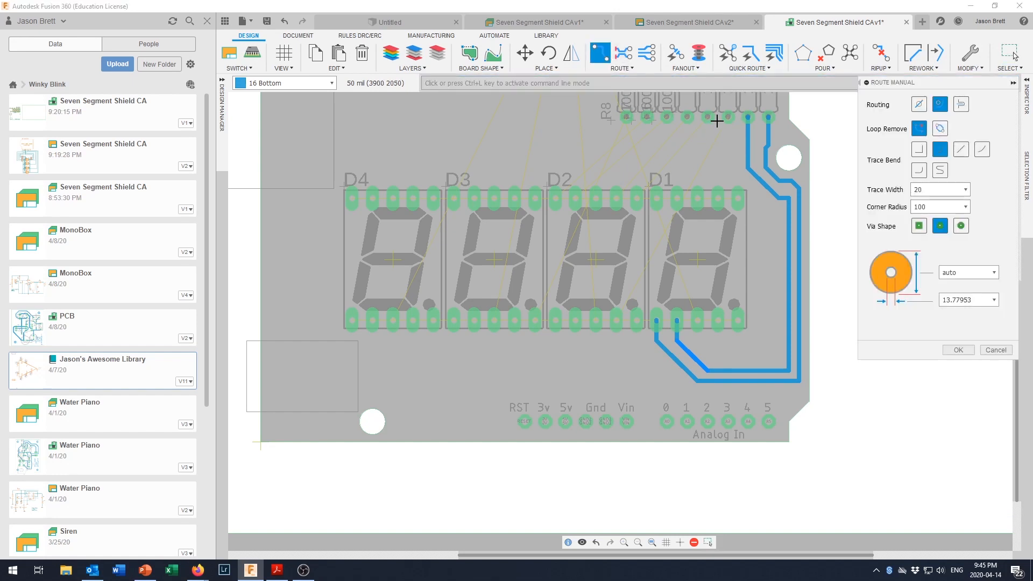
click(727, 118)
click(735, 168)
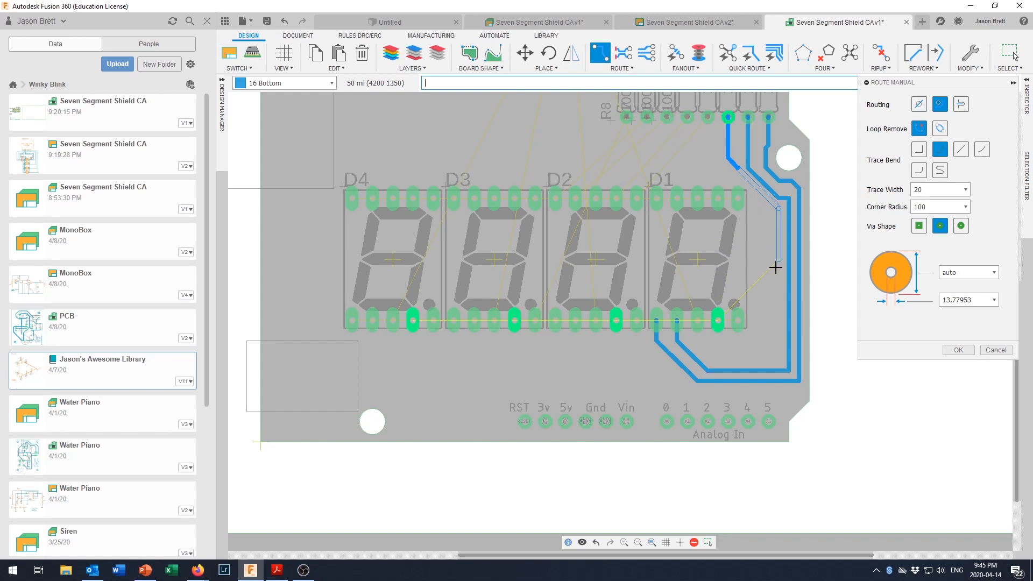
click(778, 356)
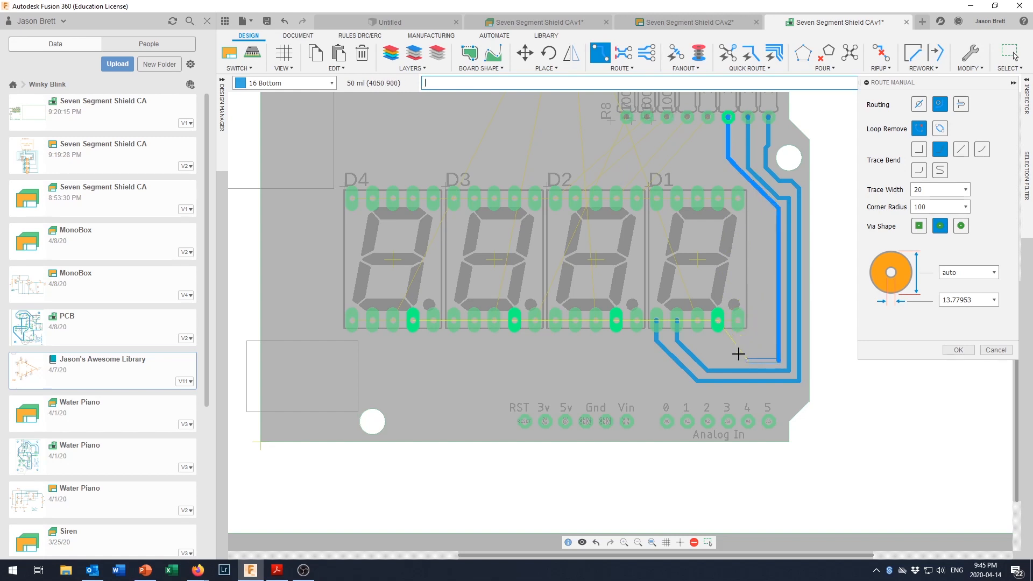
click(718, 359)
click(720, 323)
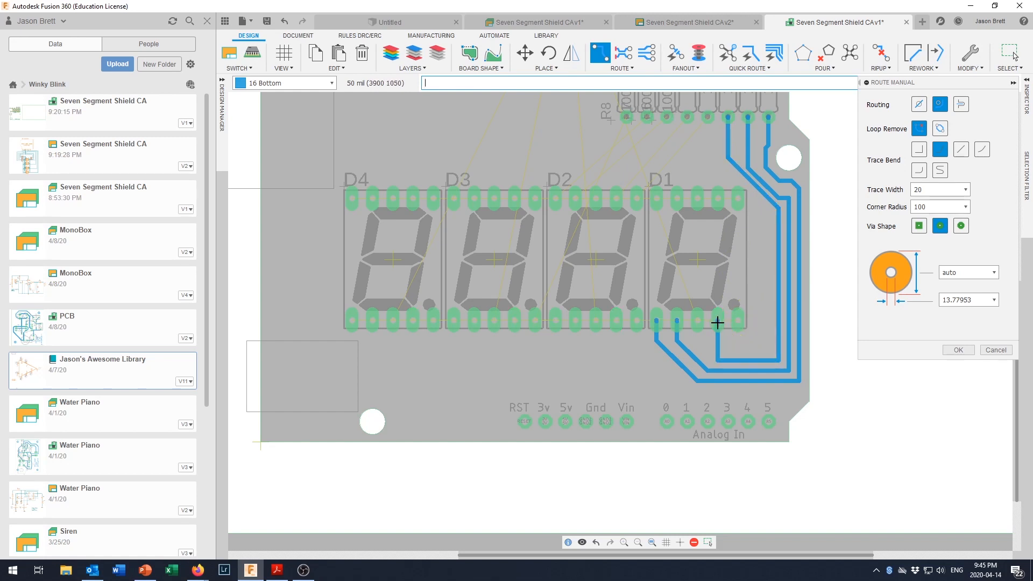
- Move the N$1 trace's bend beside the right mounting hole to form one straight diagonal parallel to N$2
scroll(775, 301, down, 3)
scroll(773, 297, up, 2)
scroll(773, 296, up, 1)
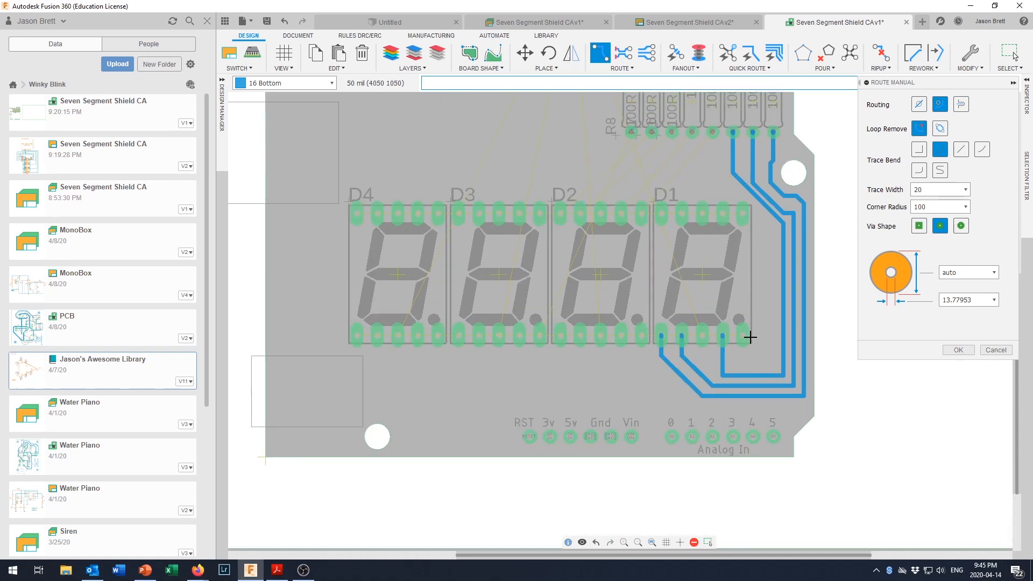
scroll(749, 309, down, 2)
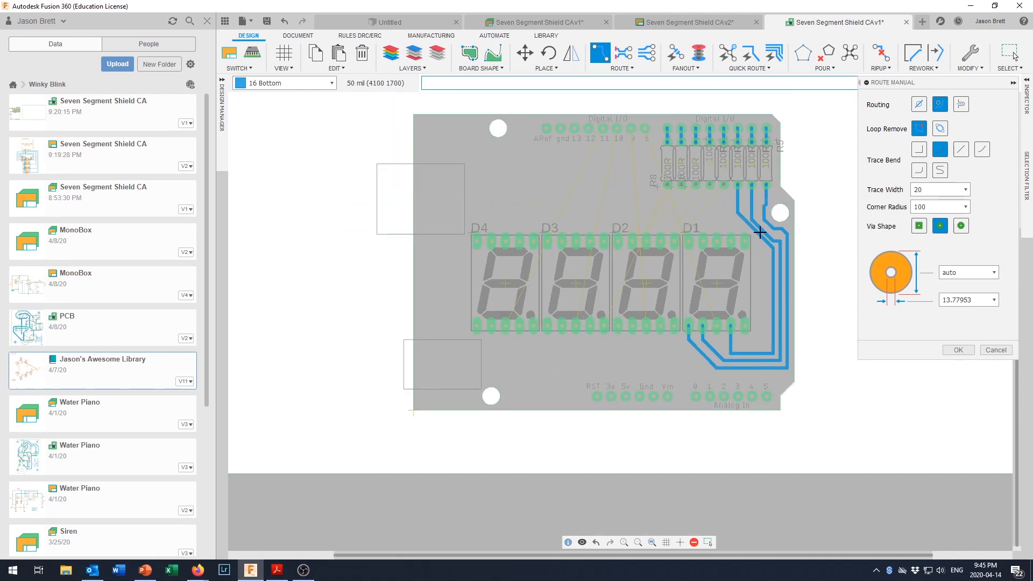
scroll(758, 235, up, 2)
click(761, 232)
key(Escape)
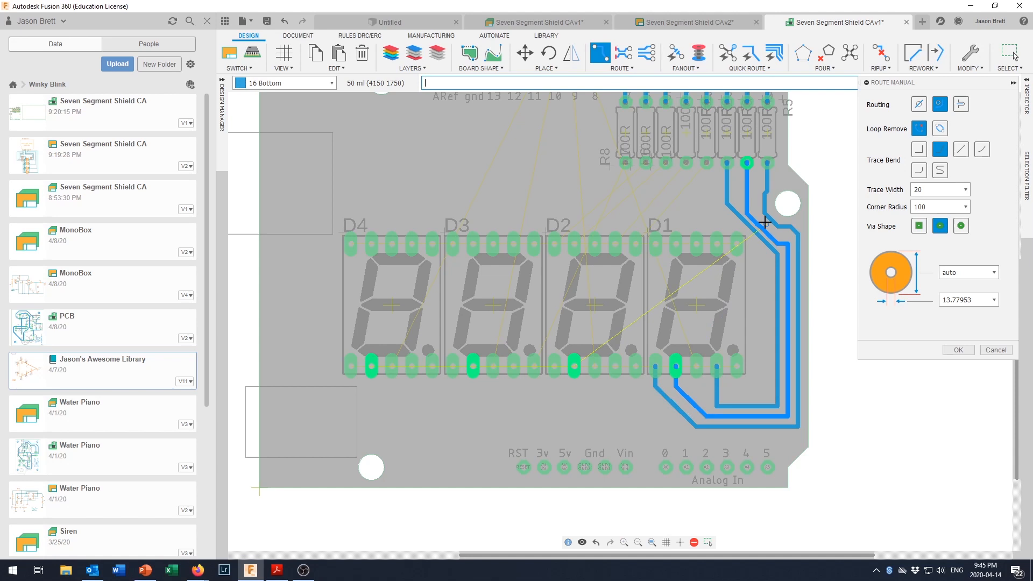
key(Escape)
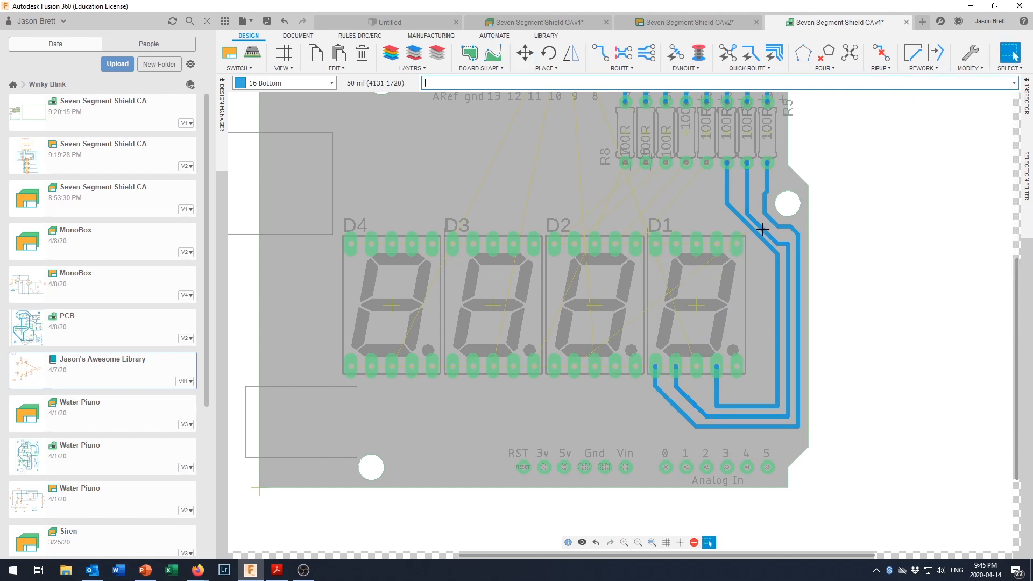
key(m)
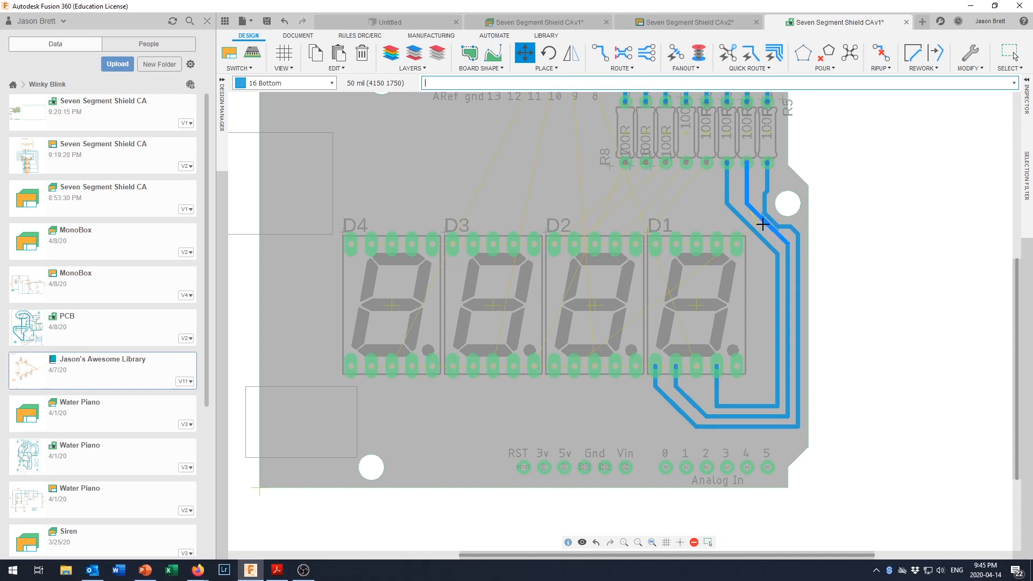
drag(761, 225, 779, 218)
key(Escape)
- Straighten the jog in N$1 above the diagonal by moving its short vertical segment in line with the resistor pad
scroll(780, 217, up, 2)
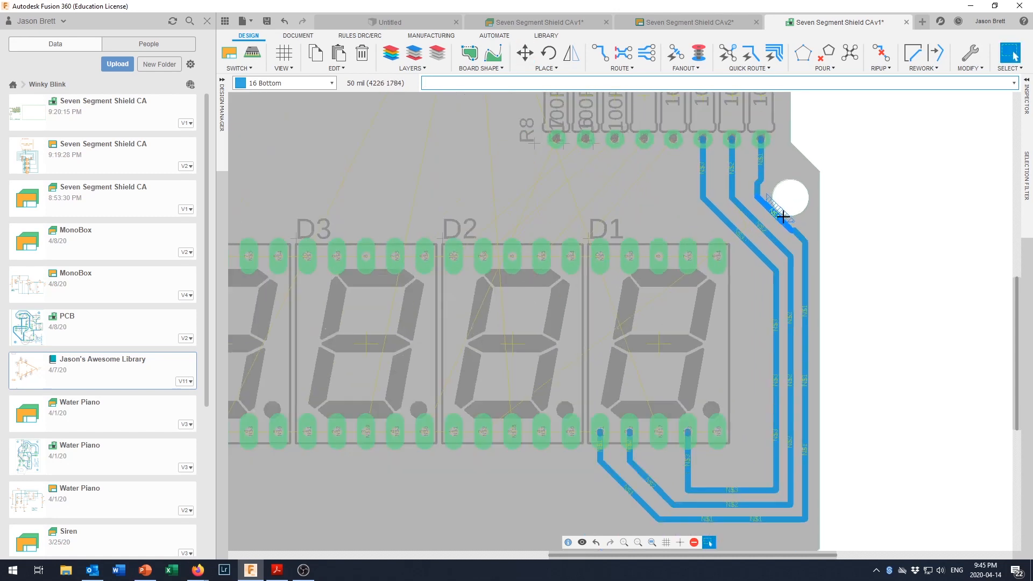
scroll(779, 218, up, 3)
key(m)
drag(780, 210, 784, 209)
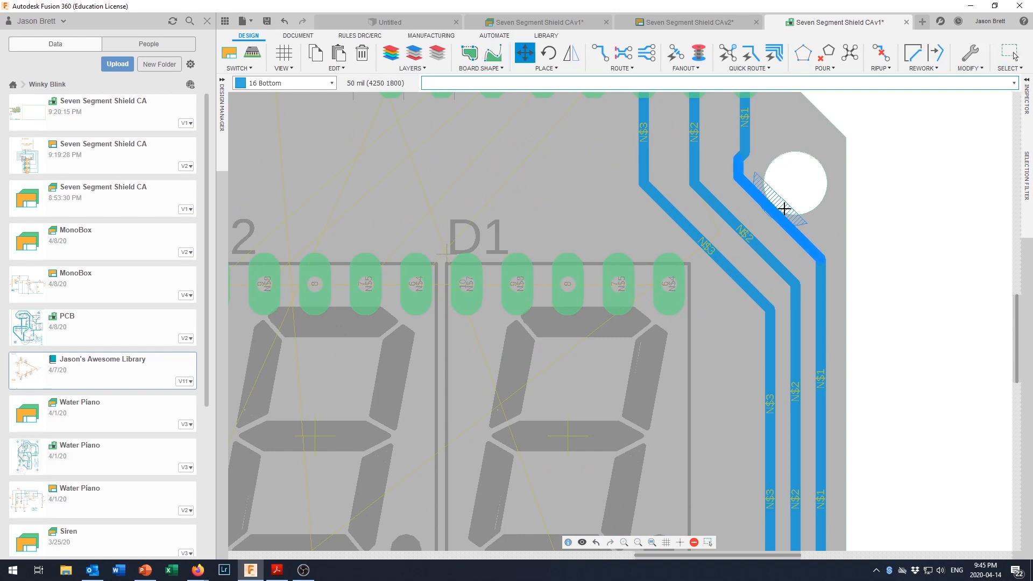
key(Escape)
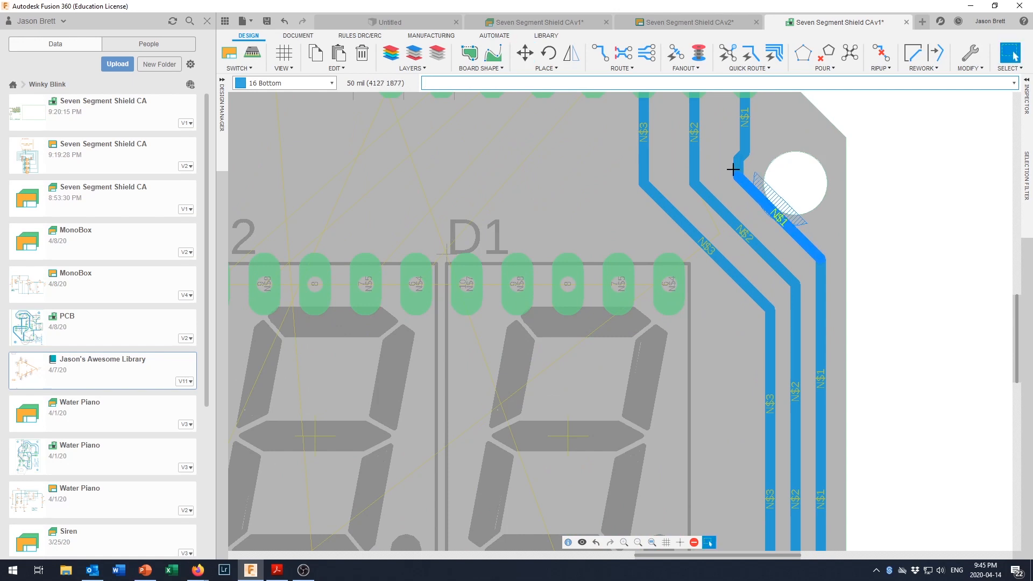
key(m)
drag(754, 168, 758, 170)
key(Escape)
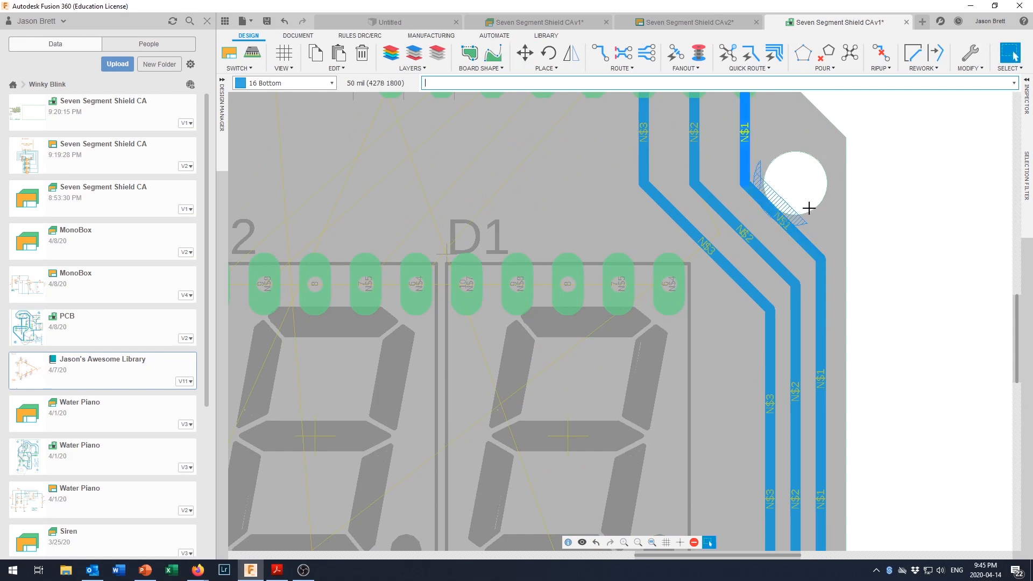
- Move the upper vertical segments of N$1 and N$2 outward, in line with their long vertical runs beside D1
scroll(805, 206, down, 5)
scroll(801, 205, up, 3)
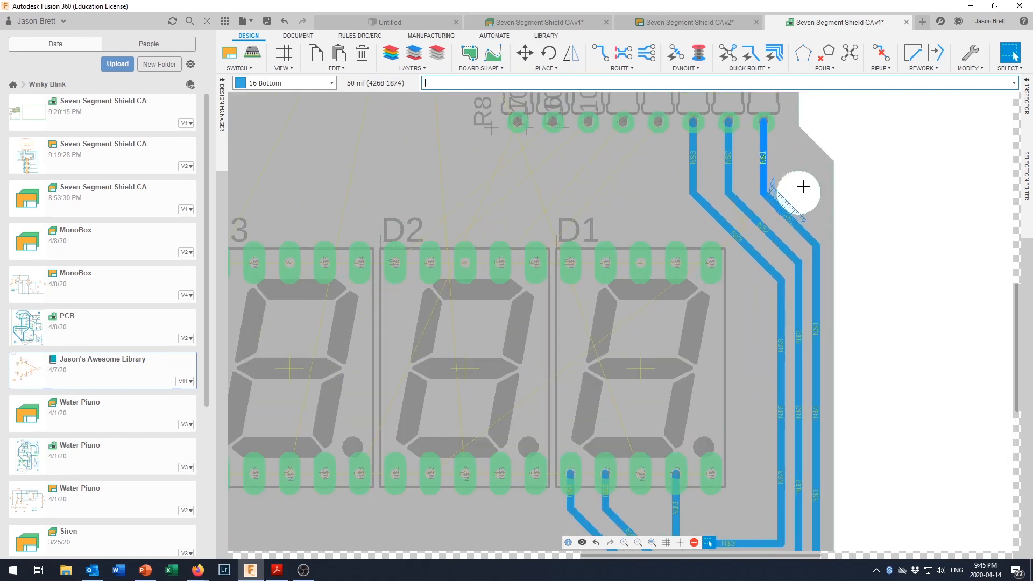
scroll(801, 202, down, 5)
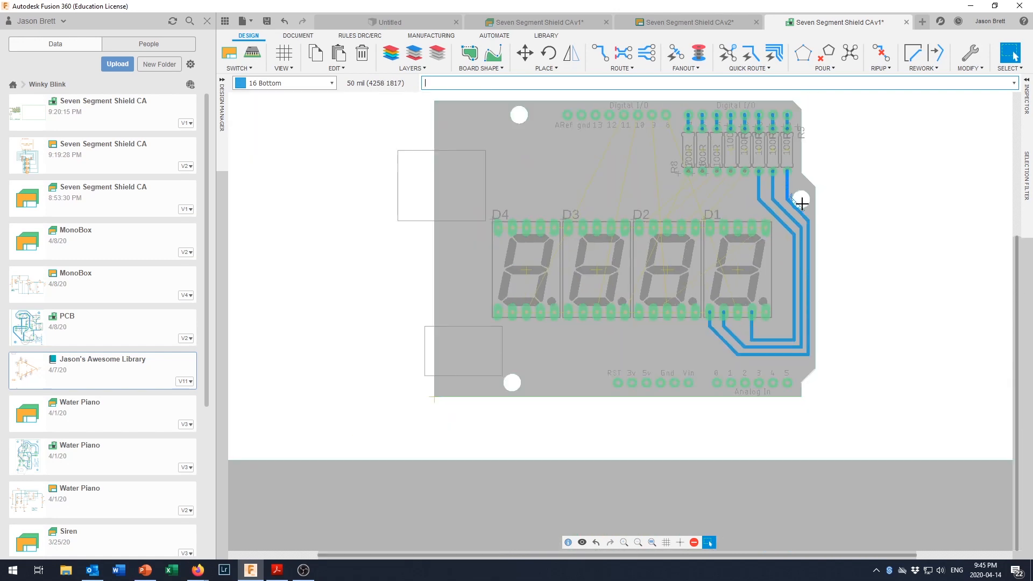
scroll(800, 202, up, 1)
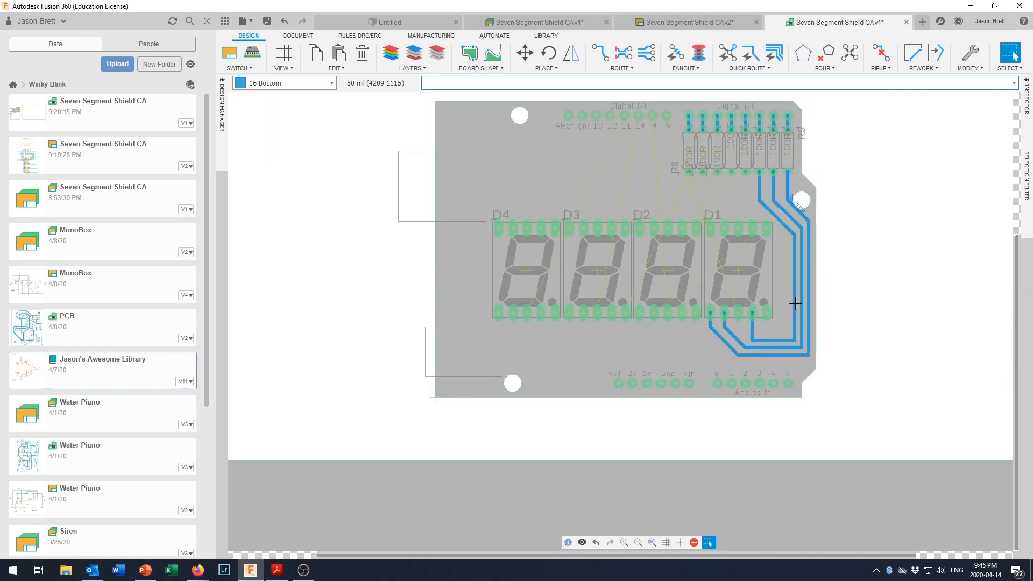
scroll(792, 215, up, 1)
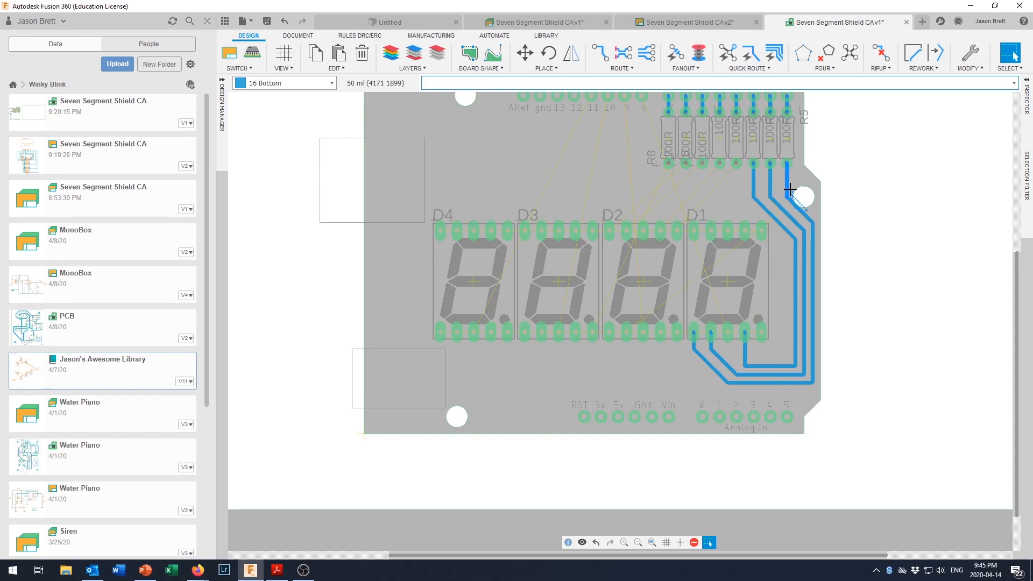
drag(788, 192, 810, 192)
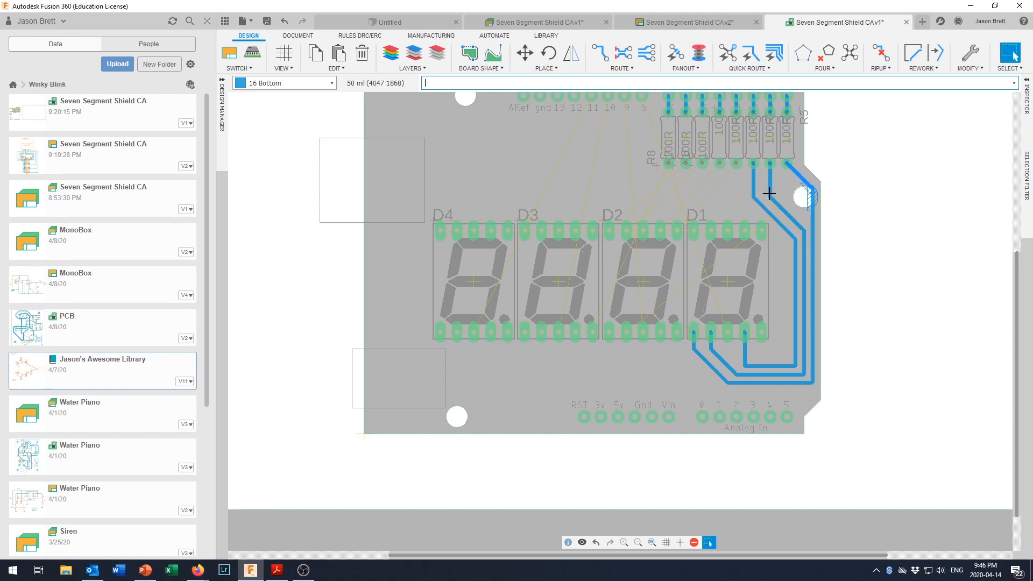
drag(771, 192, 801, 198)
click(801, 203)
key(Escape)
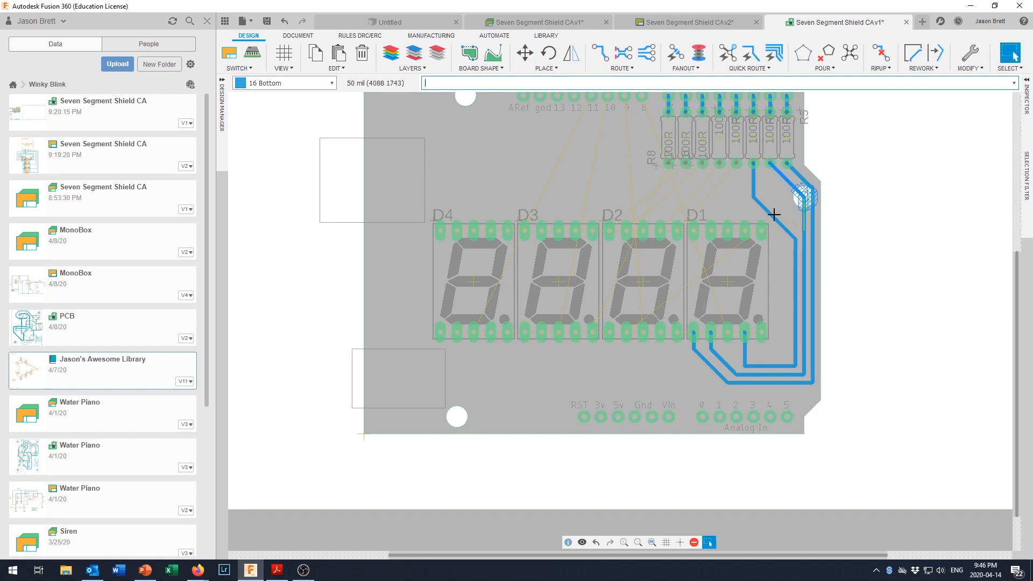
- Move the N$3 trace's upper vertical segment outward, in line with its long vertical run and parallel to N$2
scroll(805, 199, up, 5)
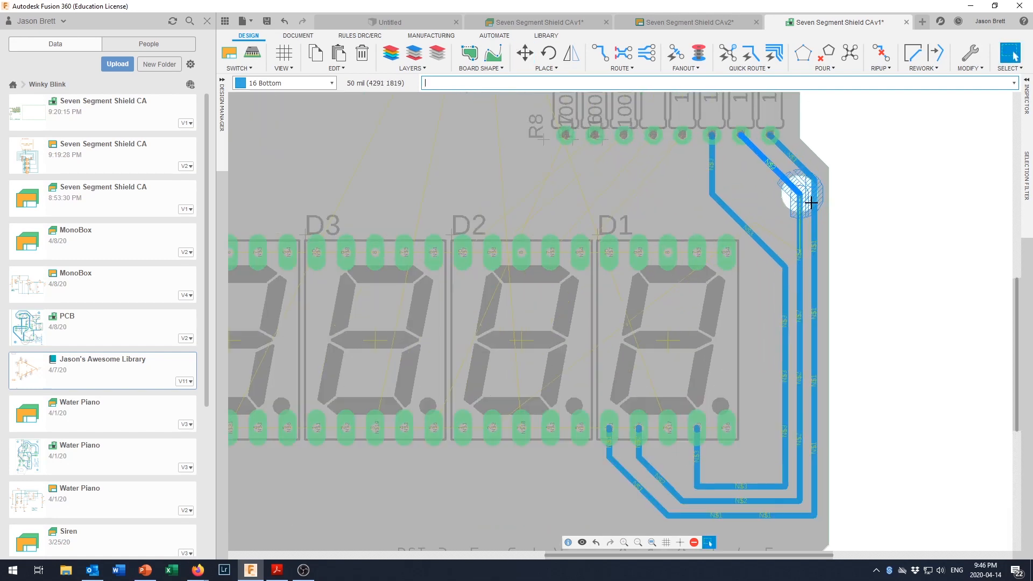
scroll(700, 183, down, 3)
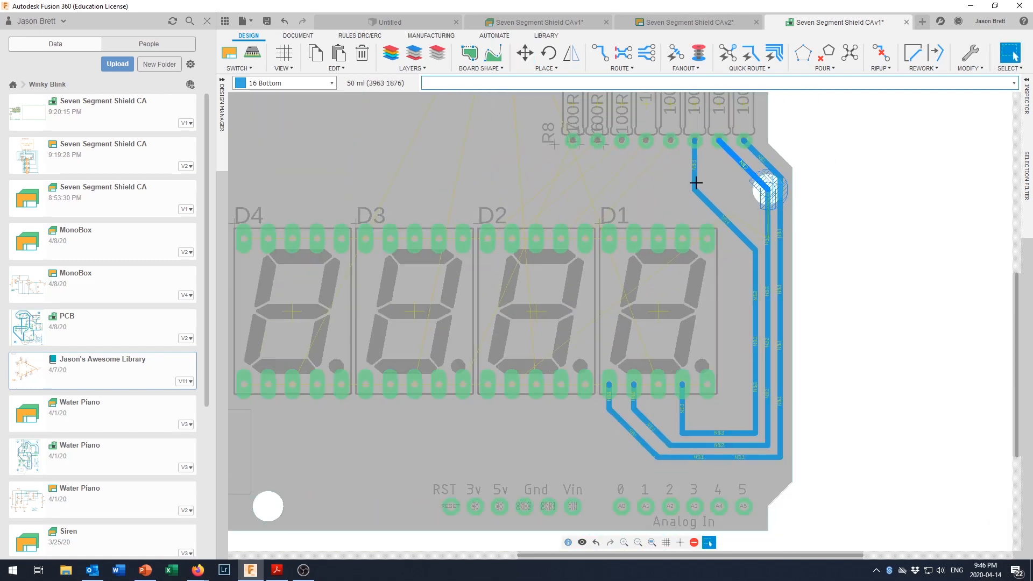
key(m)
click(696, 184)
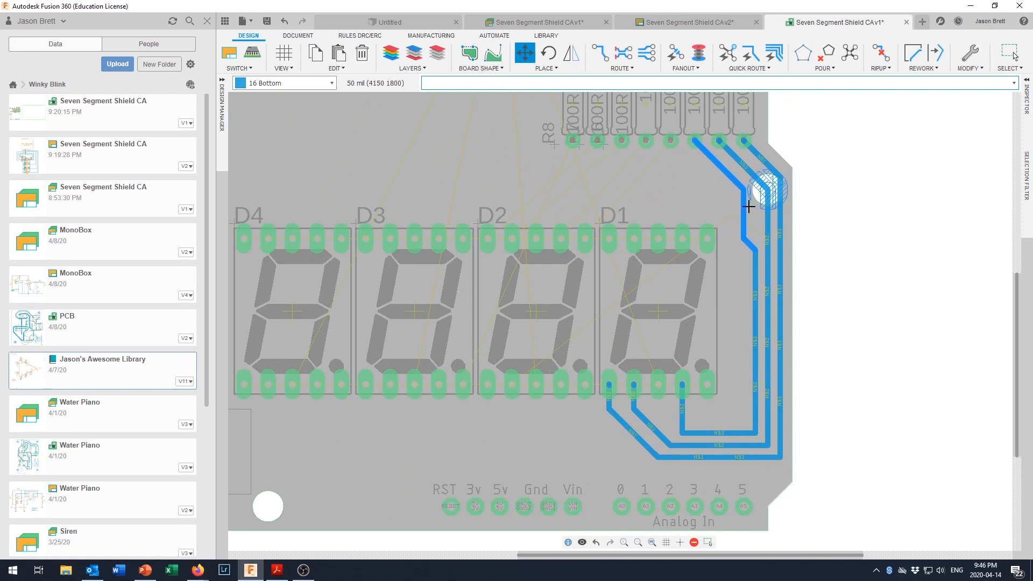
key(Escape)
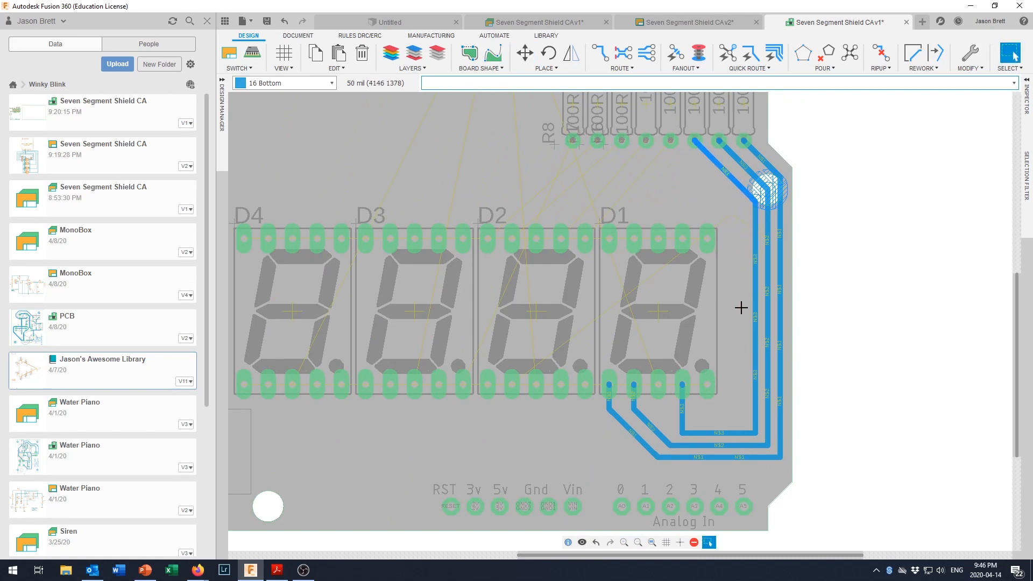
scroll(721, 349, up, 2)
scroll(723, 322, down, 2)
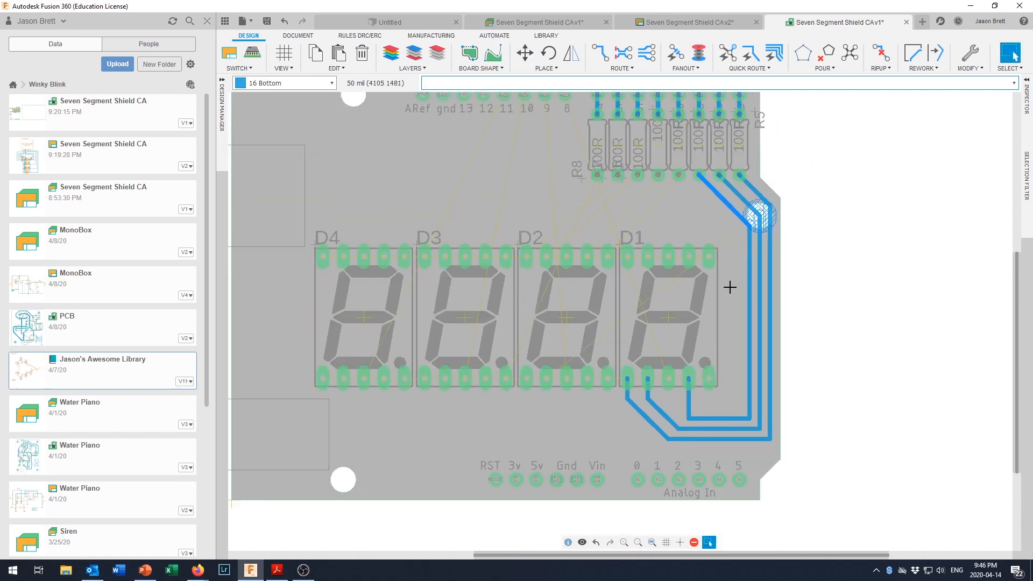
scroll(769, 241, up, 2)
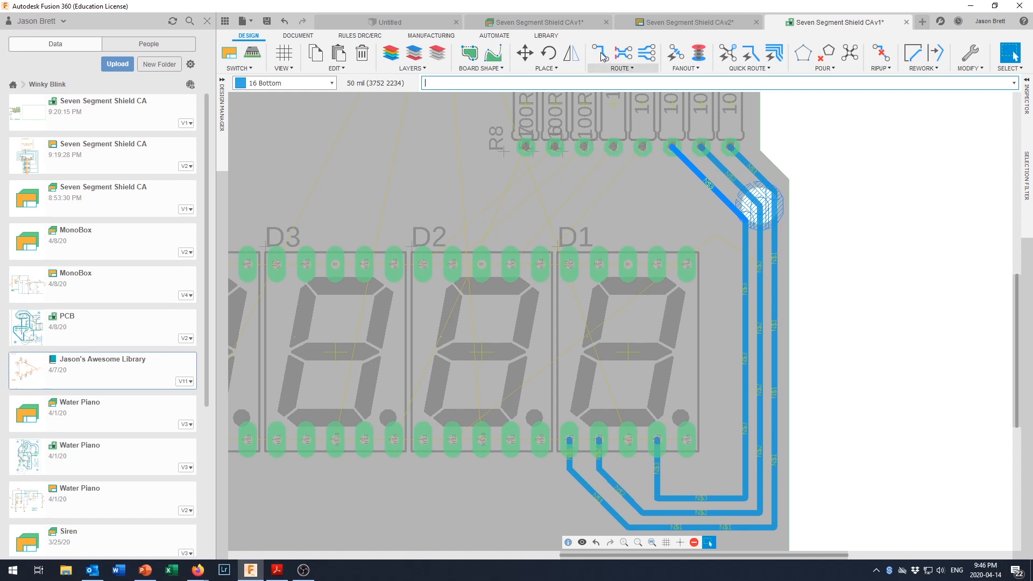
click(601, 54)
click(642, 148)
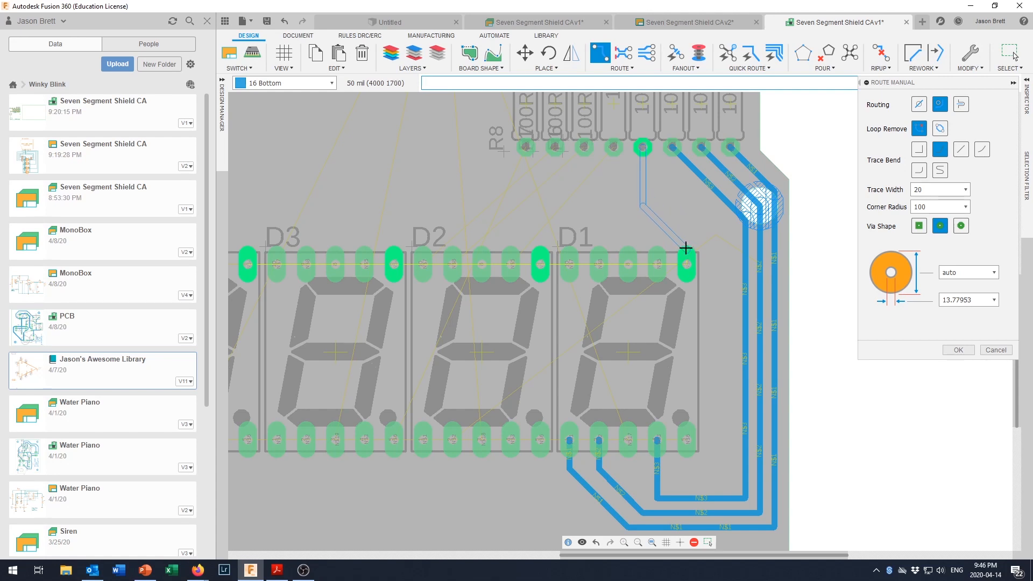
key(Escape)
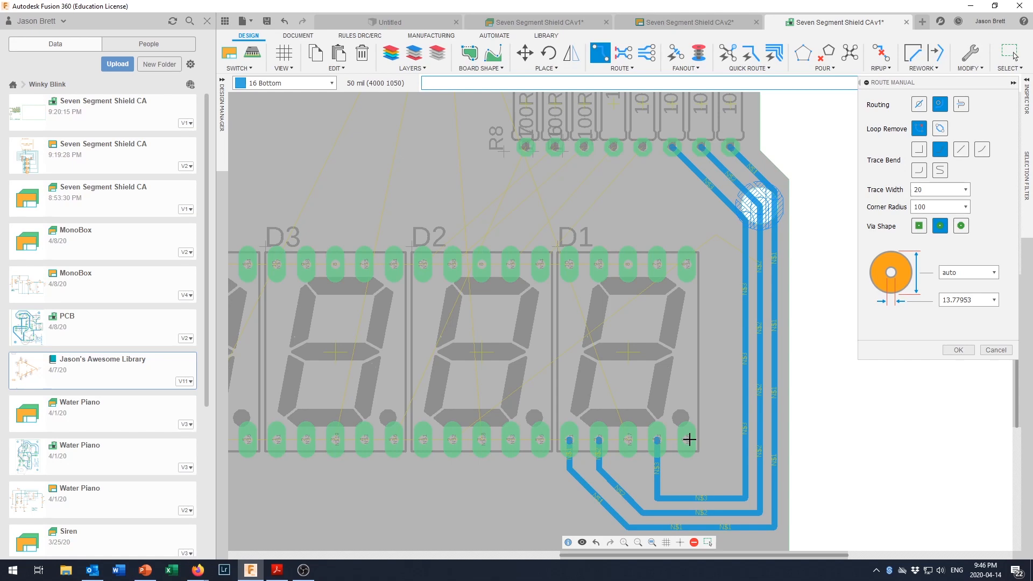
scroll(694, 441, up, 4)
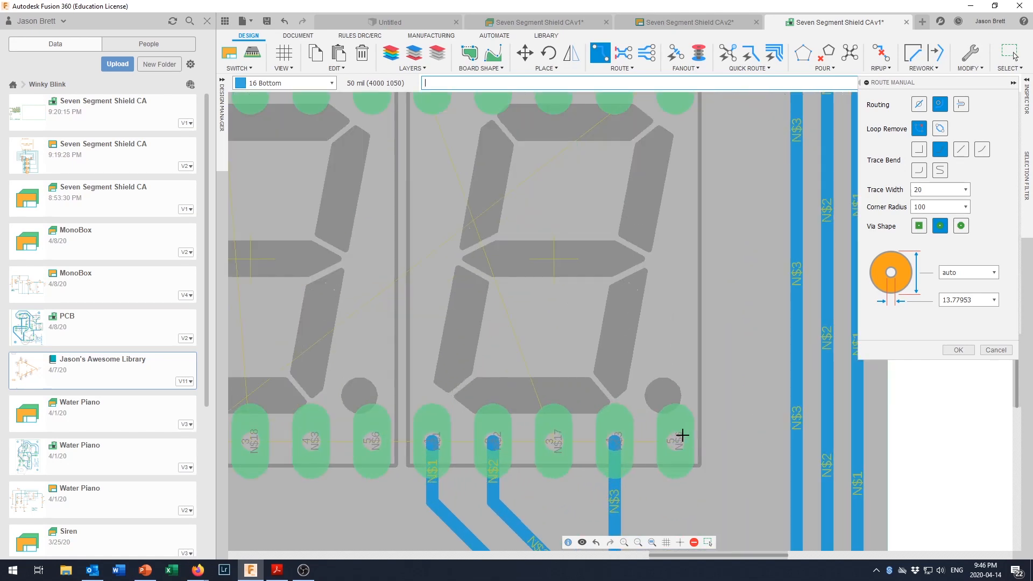
scroll(682, 434, down, 3)
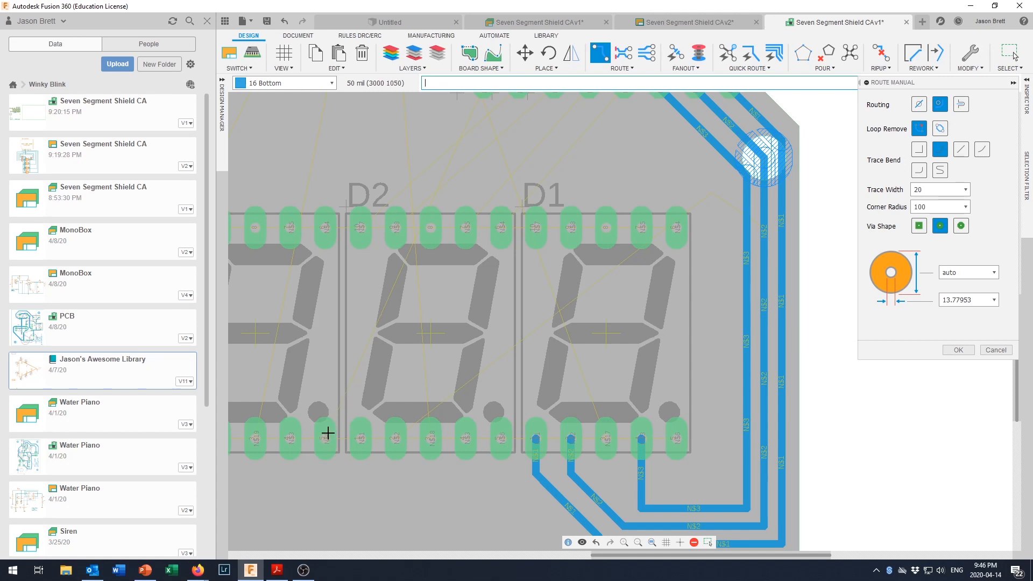
- Examine the unrouted connections between the remaining resistor pads and the upper pads of displays D1 and D2
scroll(350, 385, down, 3)
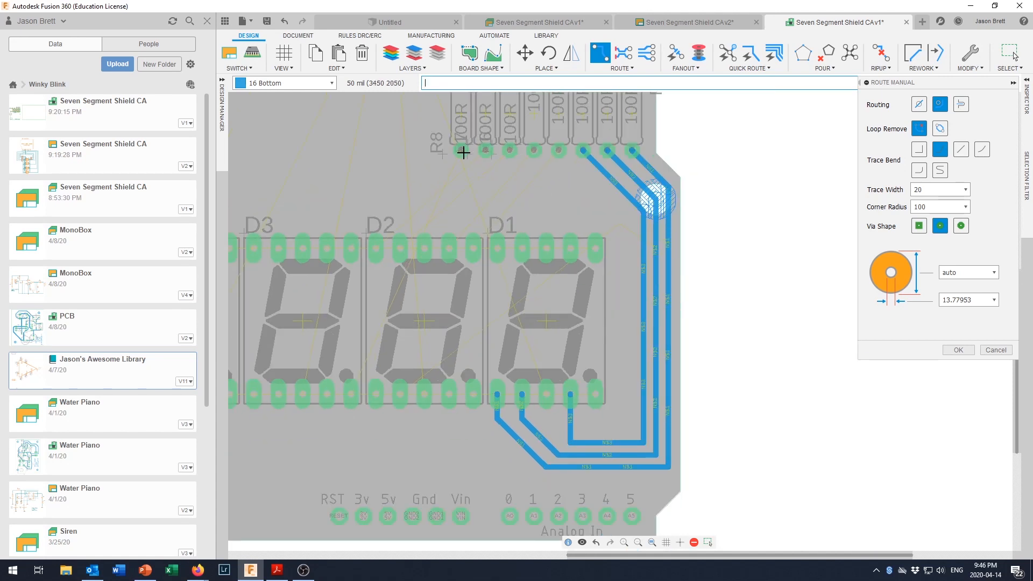
scroll(461, 149, down, 2)
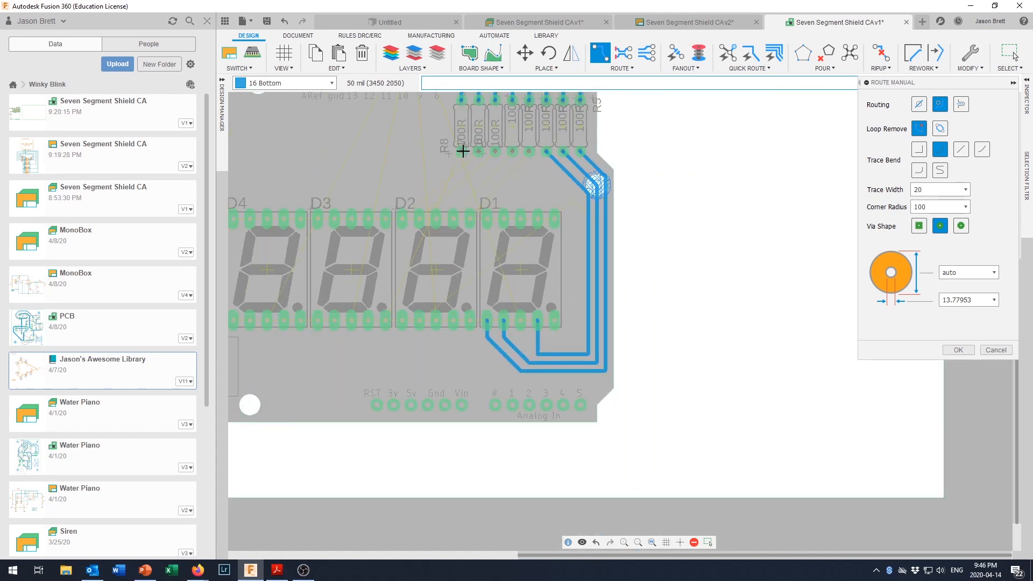
scroll(463, 151, up, 1)
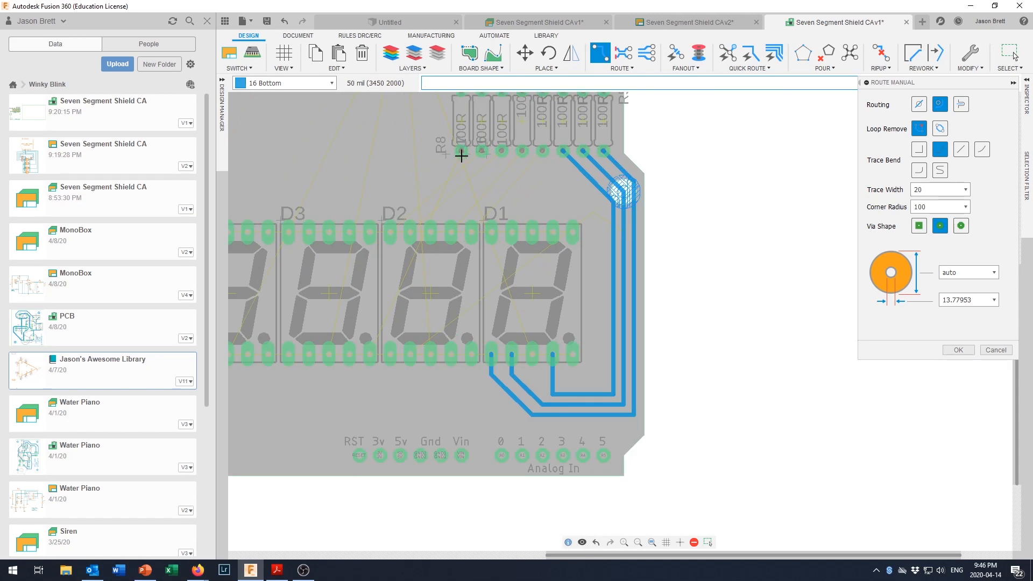
scroll(464, 157, down, 1)
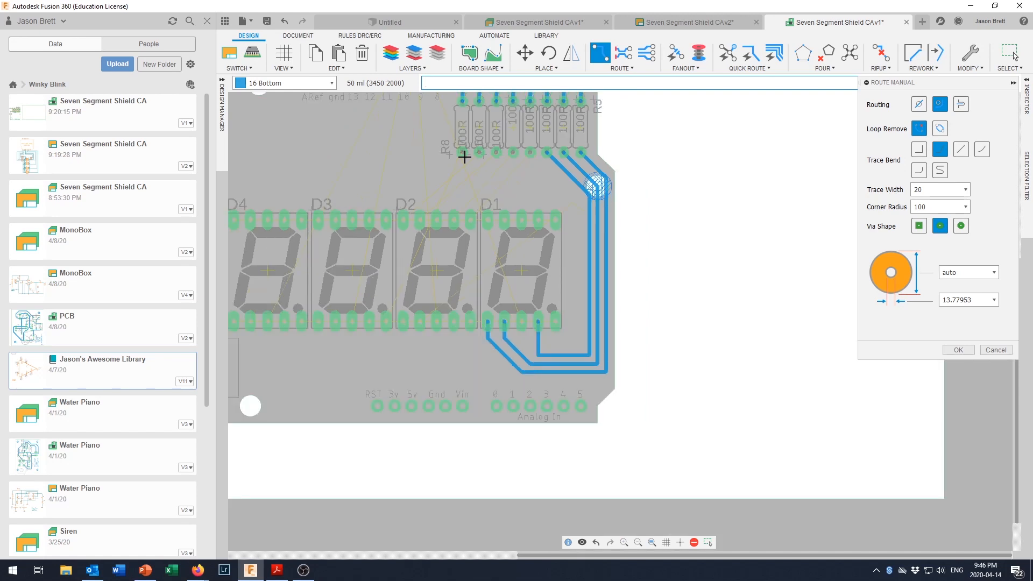
scroll(464, 157, up, 2)
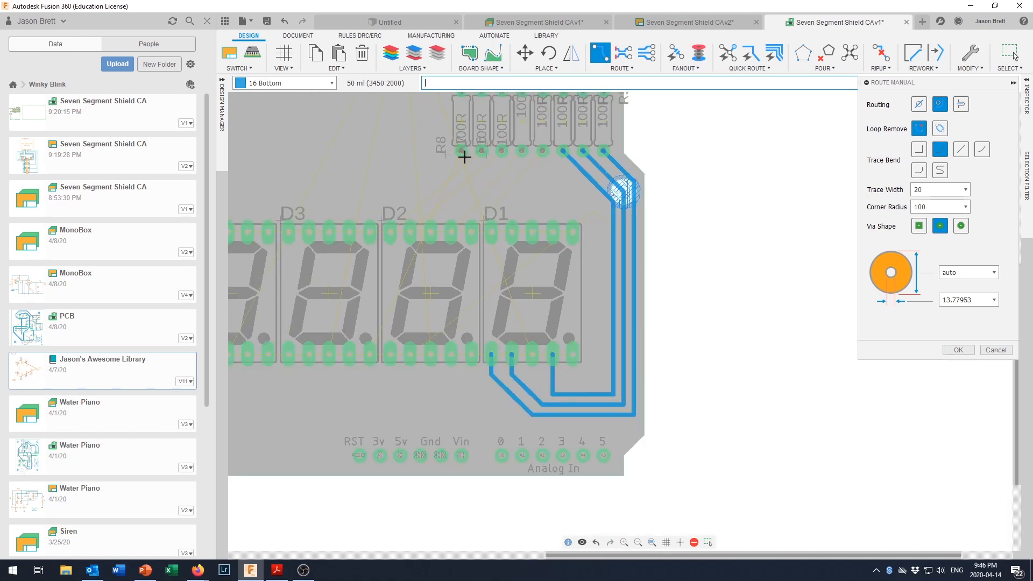
scroll(614, 186, up, 1)
scroll(615, 186, up, 1)
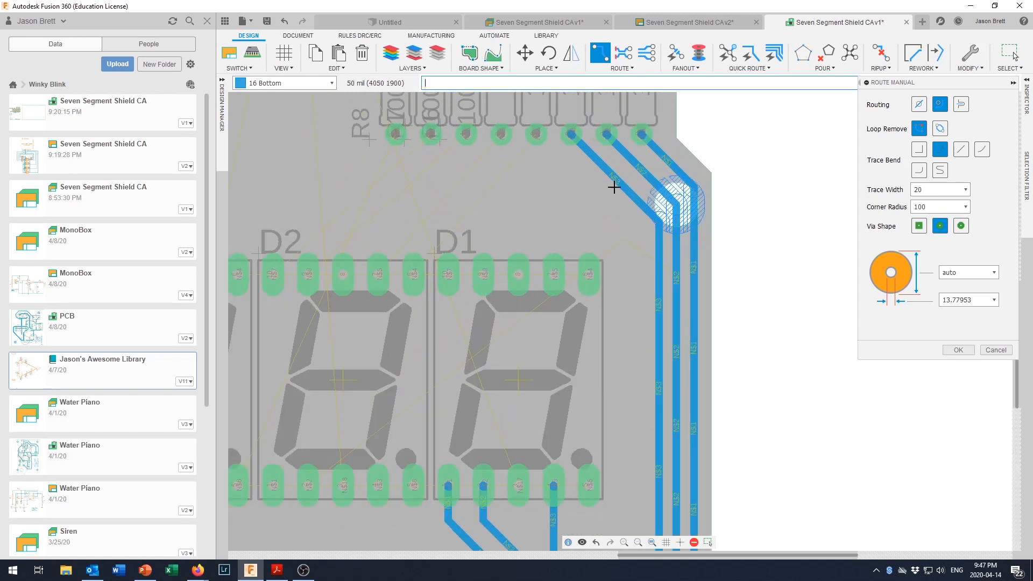
scroll(607, 185, down, 1)
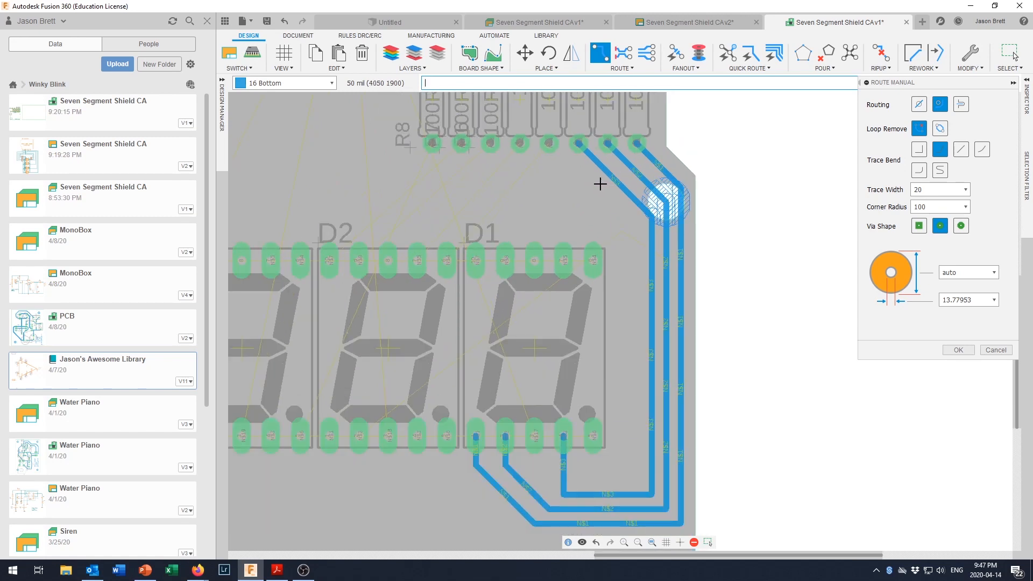
scroll(598, 184, down, 1)
scroll(596, 184, up, 1)
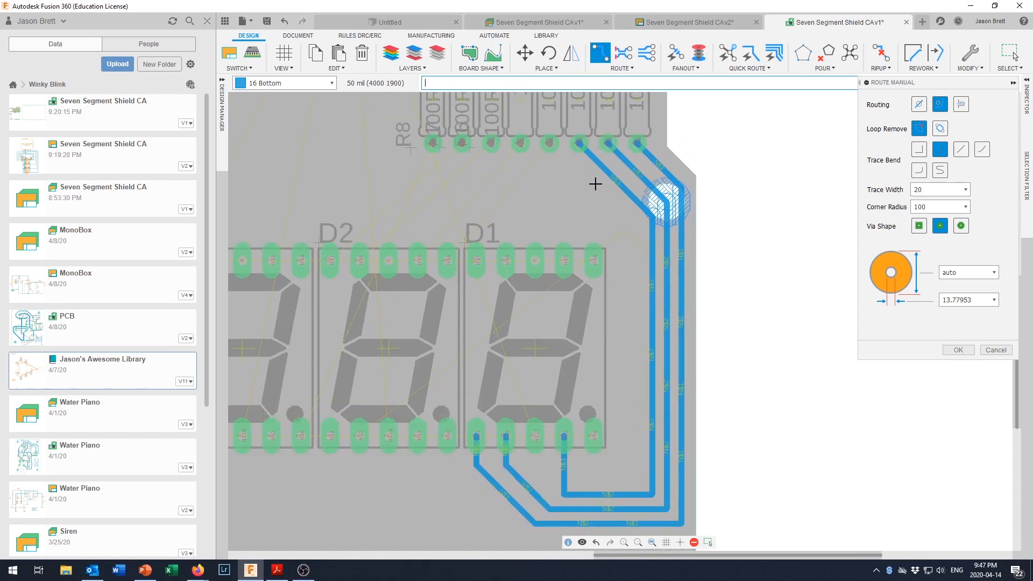
- Route bottom-layer traces from the fourth and fifth resistors from the right to D1's two rightmost upper pads
click(540, 154)
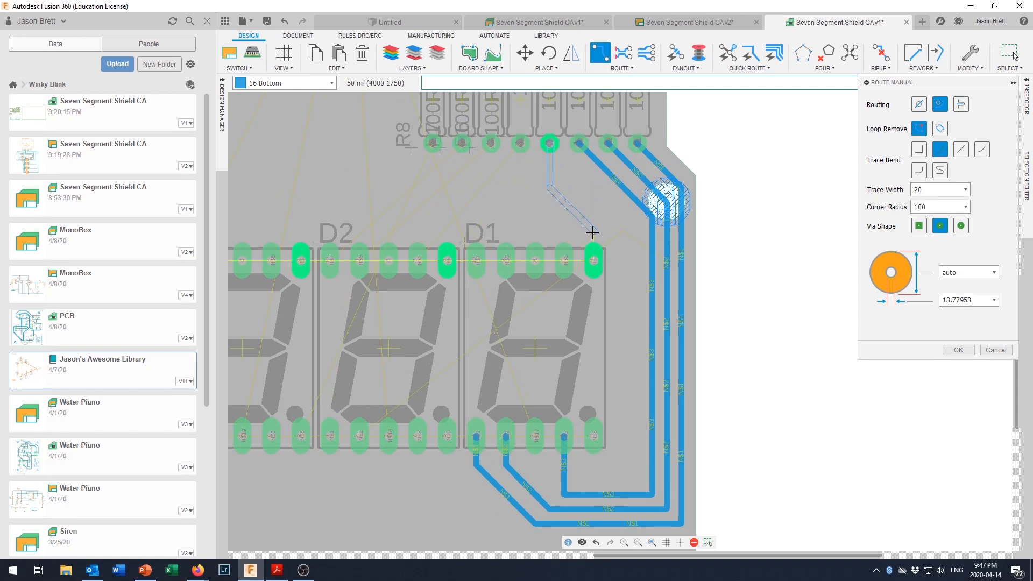
click(595, 261)
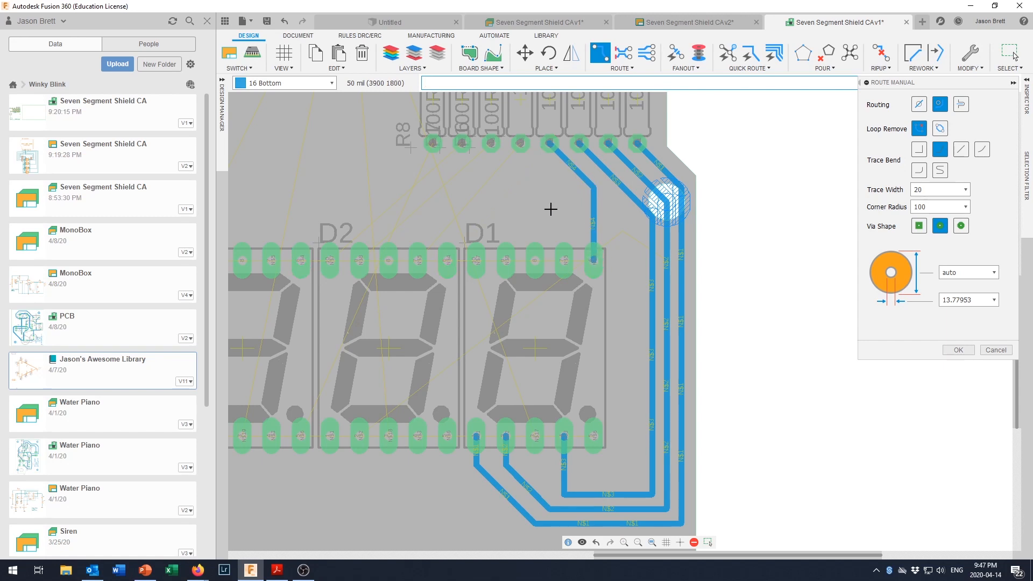
click(520, 143)
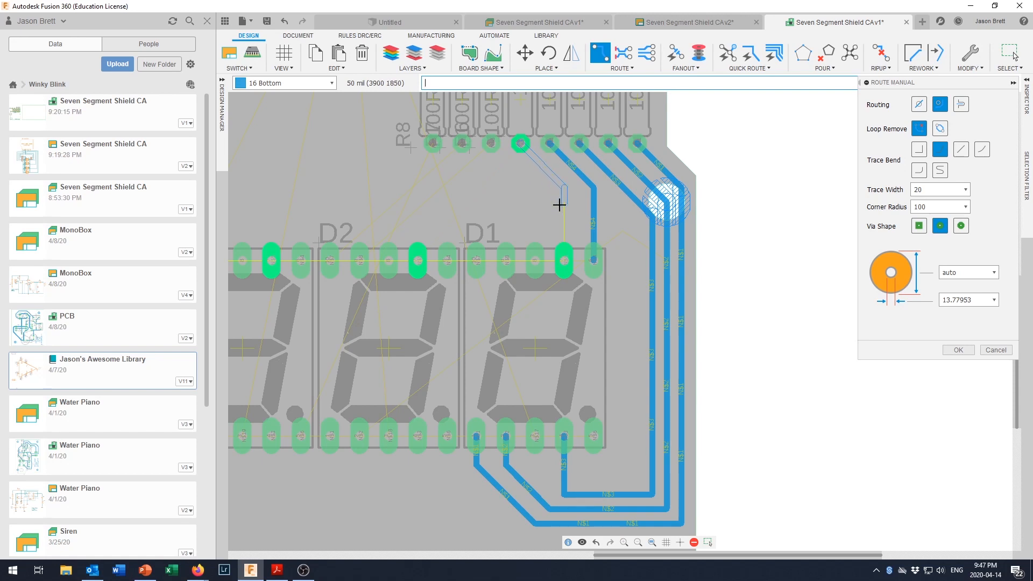
click(567, 260)
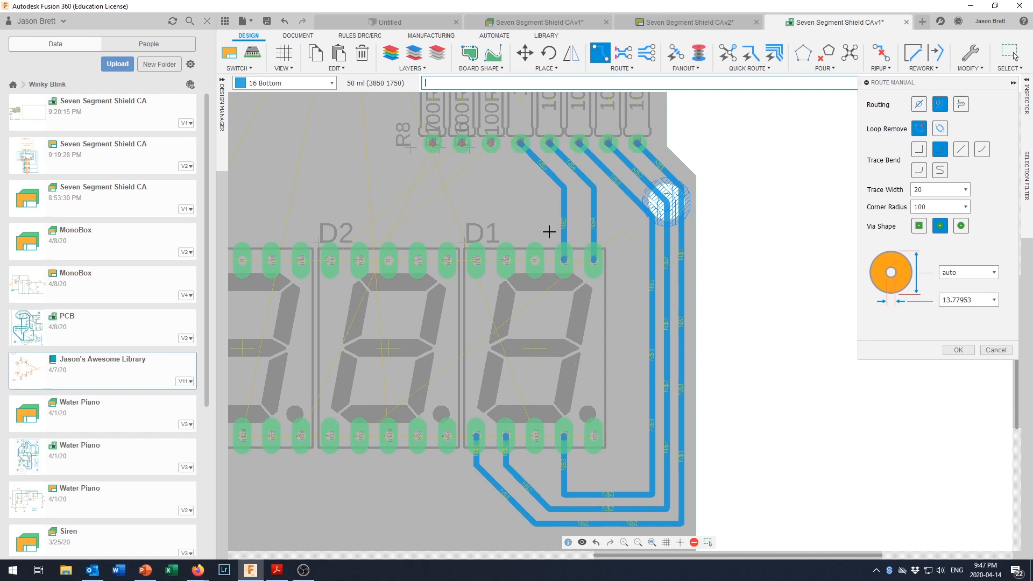
- Route bottom-layer traces from the sixth and seventh resistors from the right to D1's second and first upper pads from the left
click(490, 144)
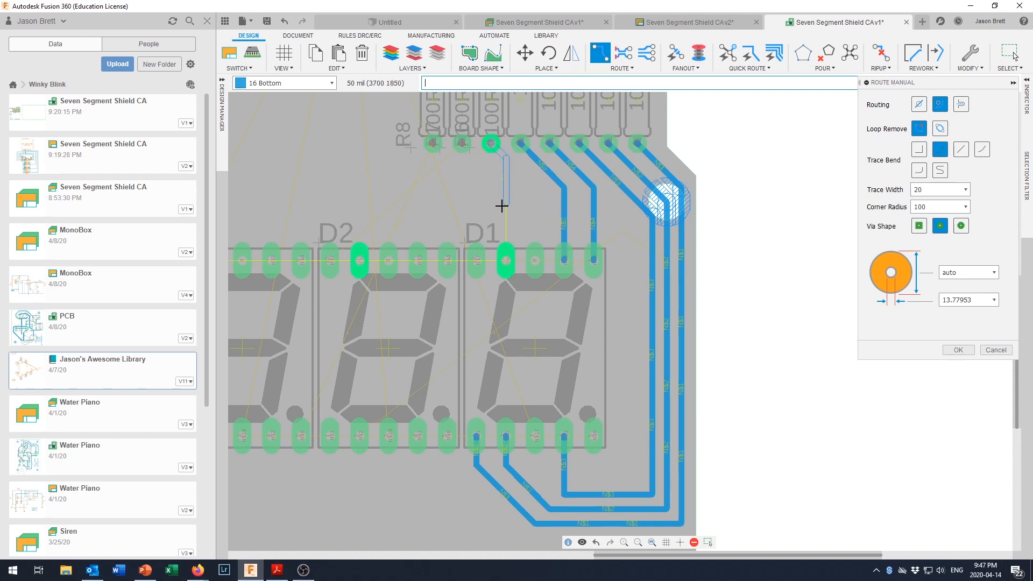
click(505, 260)
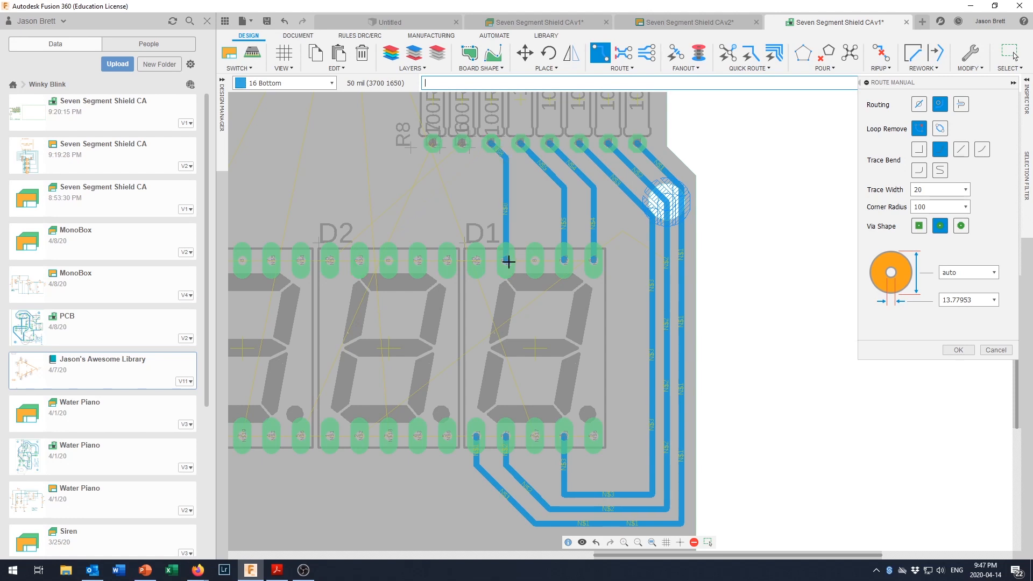
click(462, 143)
click(477, 260)
scroll(541, 249, down, 3)
scroll(541, 248, up, 3)
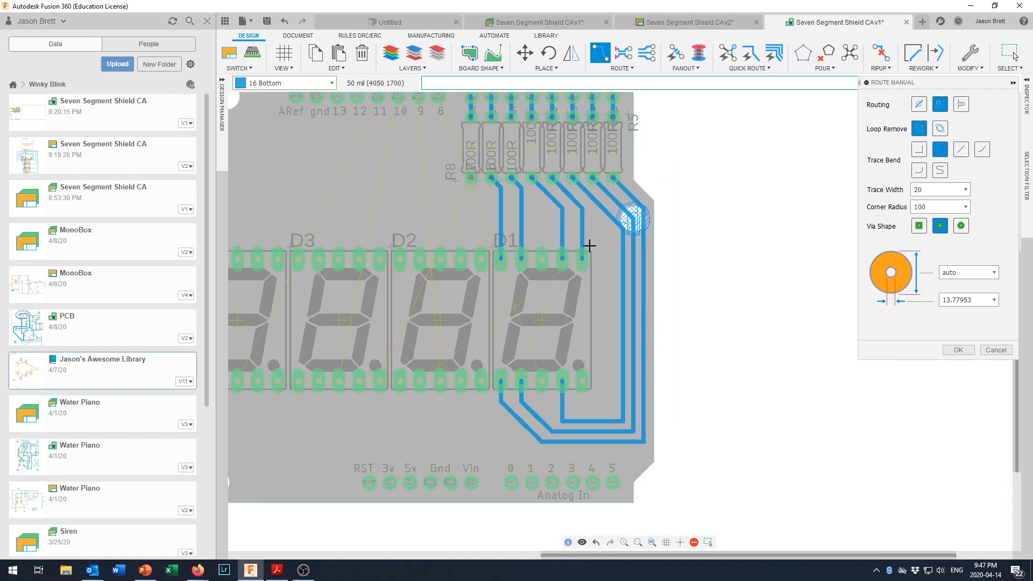
scroll(589, 246, up, 1)
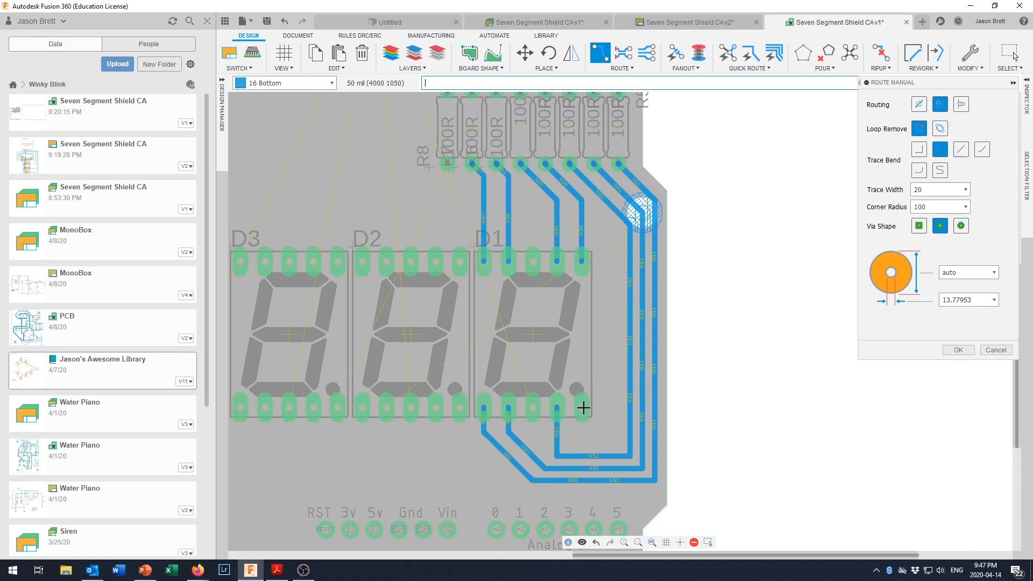
scroll(583, 407, down, 2)
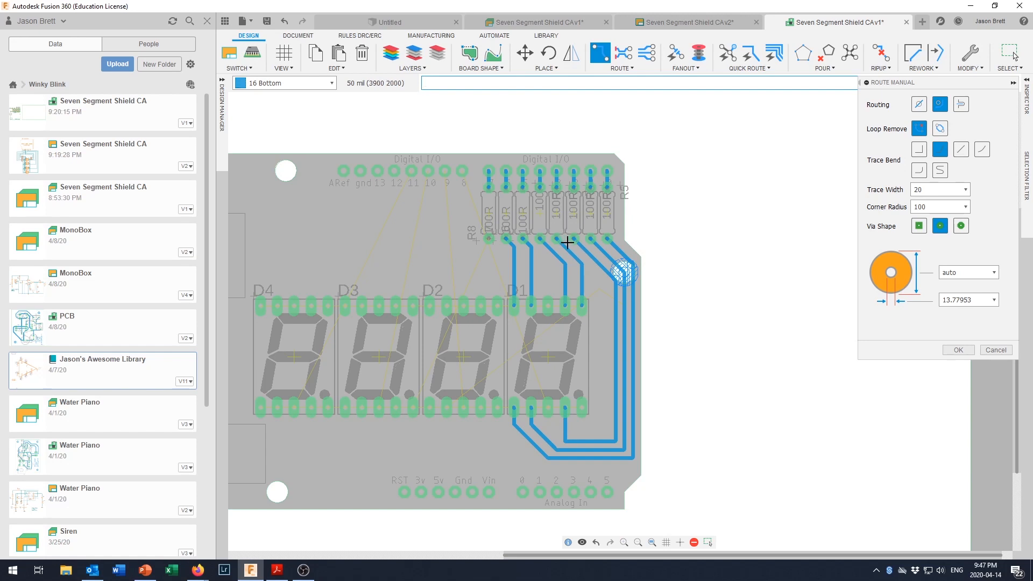
scroll(565, 239, up, 1)
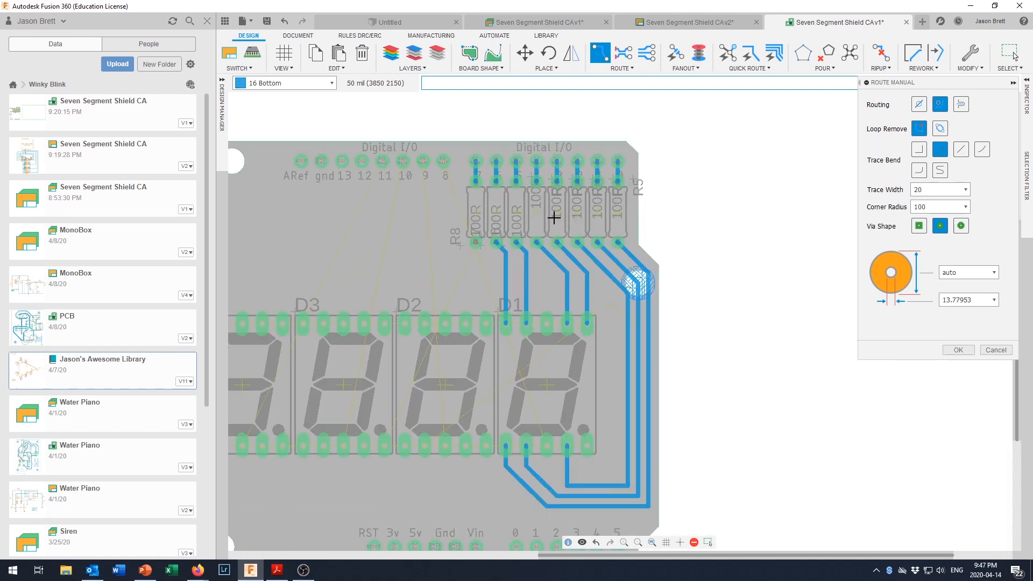
scroll(554, 217, up, 1)
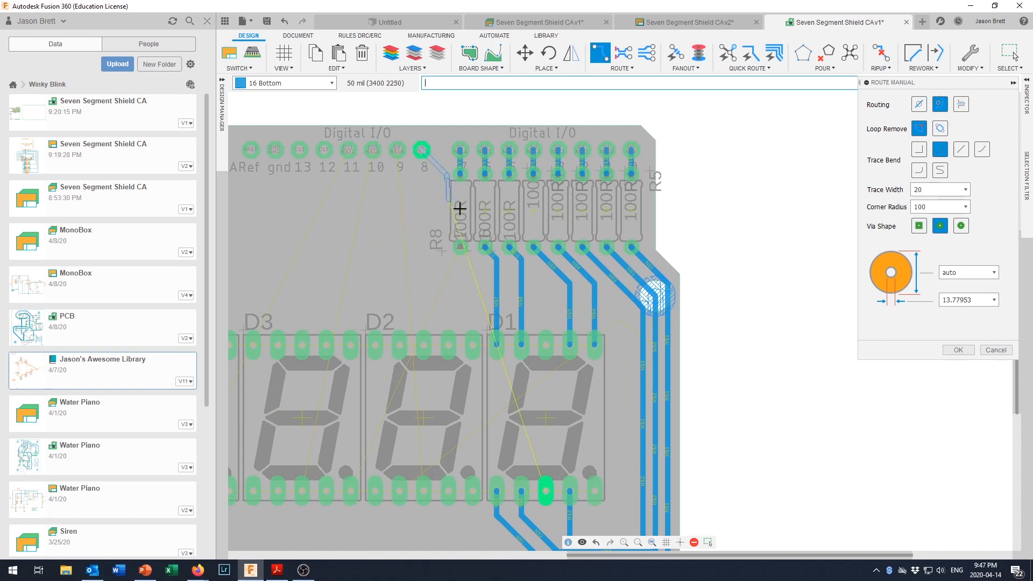
click(422, 149)
key(Escape)
key(Escape)
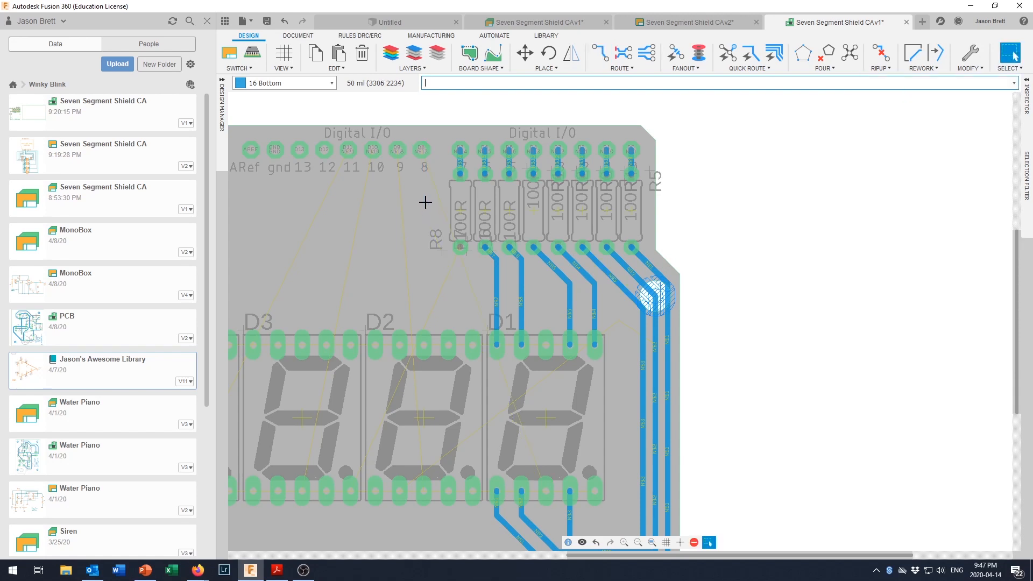
- Shift the group of five left resistors half a pad pitch to the left, opening a gap beside the three right resistors
drag(464, 205, 547, 212)
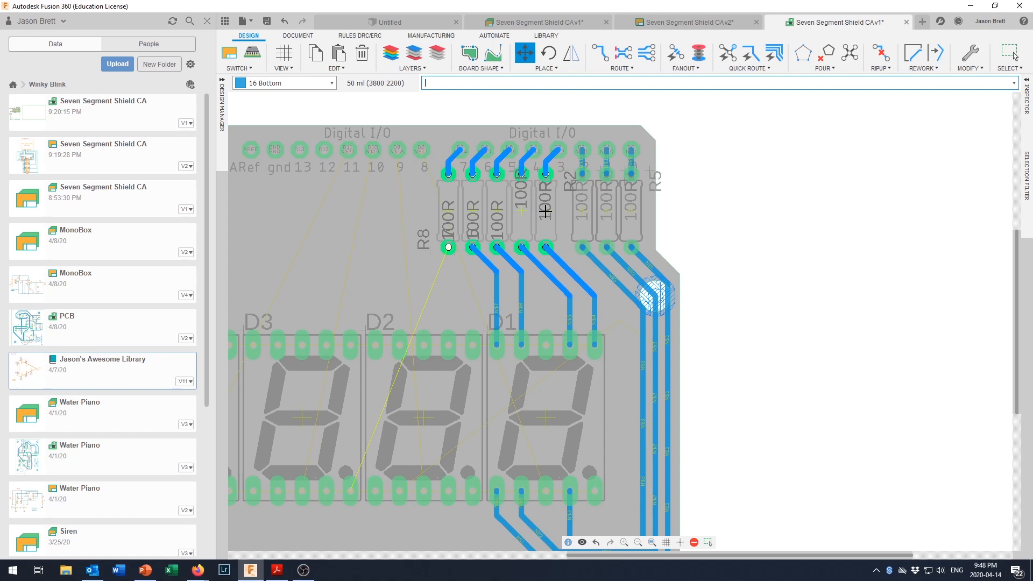
key(Escape)
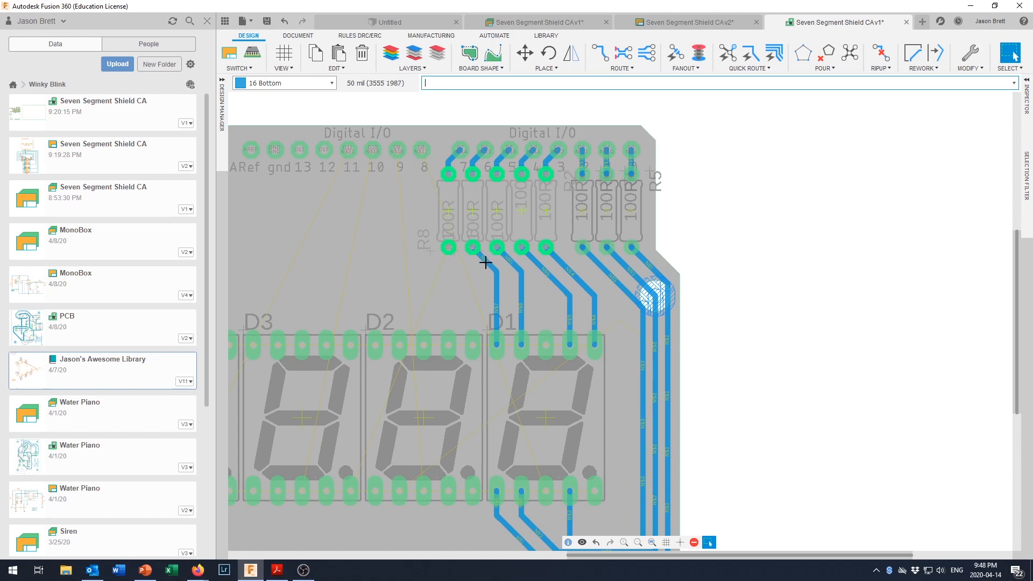
- Move the diagonal segments of the four traces to D1's upper pads so each leaves its resistor pad vertically and they run parallel
key(m)
drag(484, 272, 484, 283)
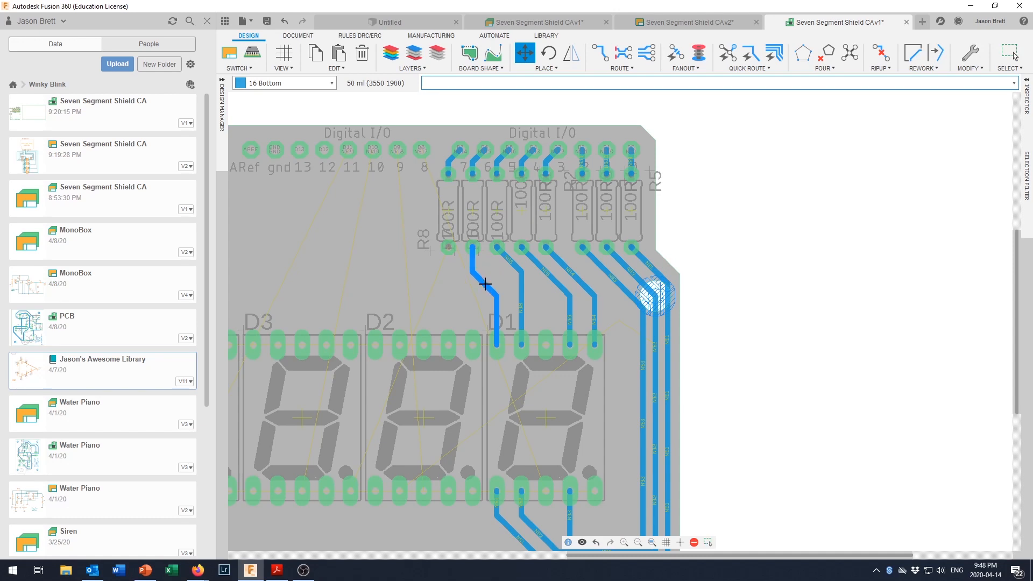
key(Escape)
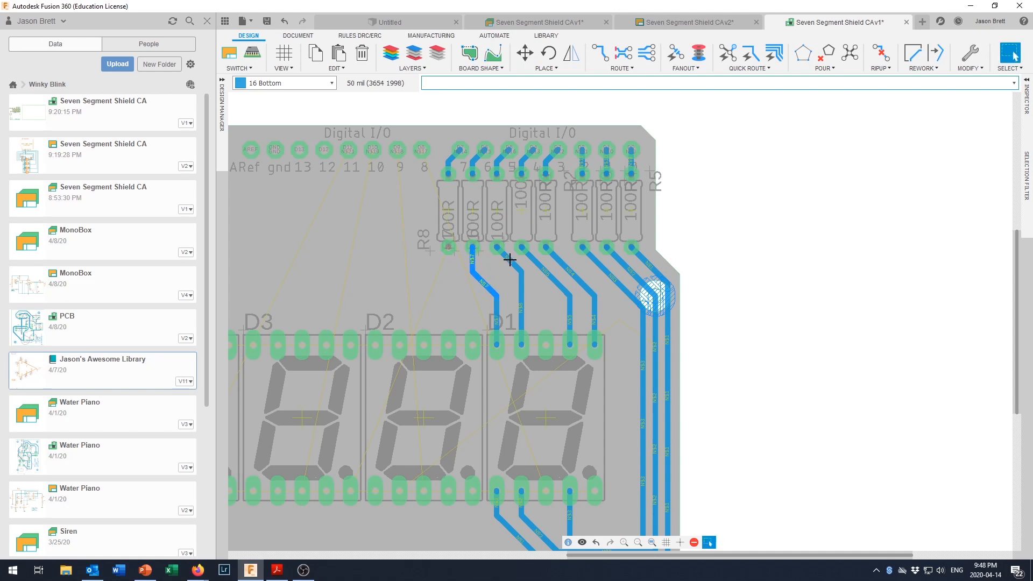
key(m)
mouse_move(506, 265)
mouse_down()
mouse_move(504, 283)
mouse_move(563, 275)
mouse_move(557, 281)
mouse_up()
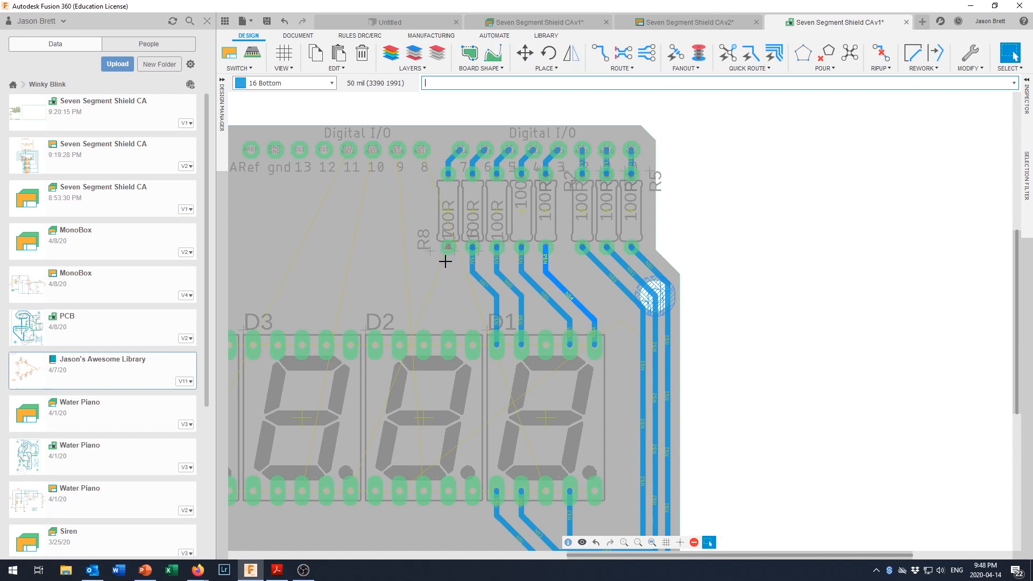
- Start a bottom-layer trace at R8's lower pad, across the left resistor bodies and down through the gap beside the three right resistors
click(596, 53)
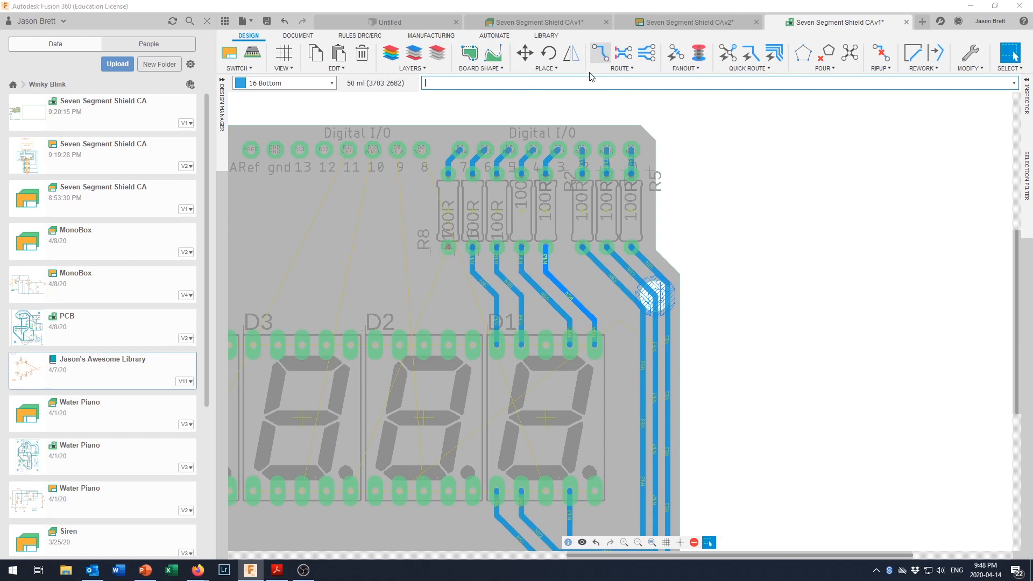
click(449, 248)
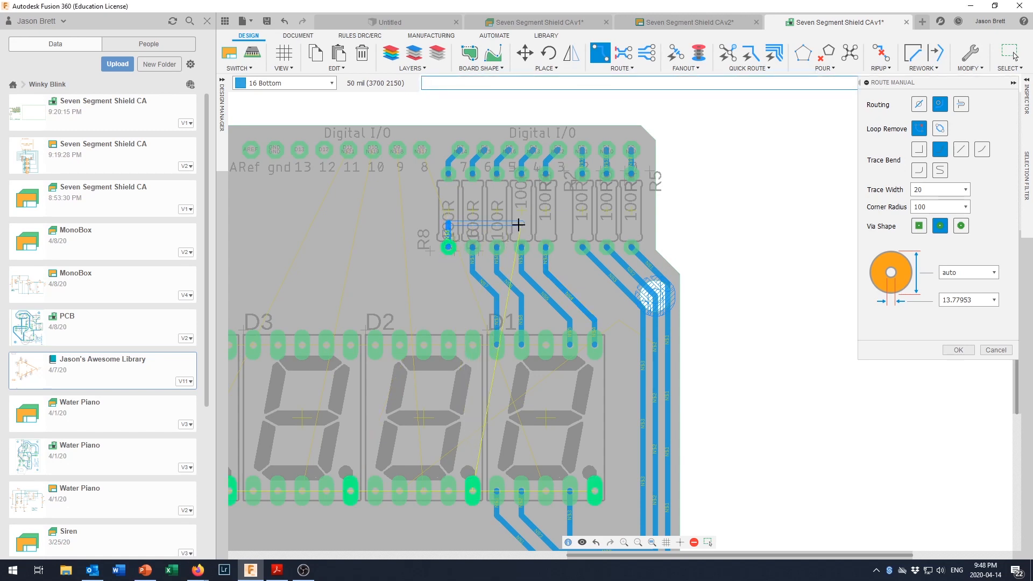
click(562, 225)
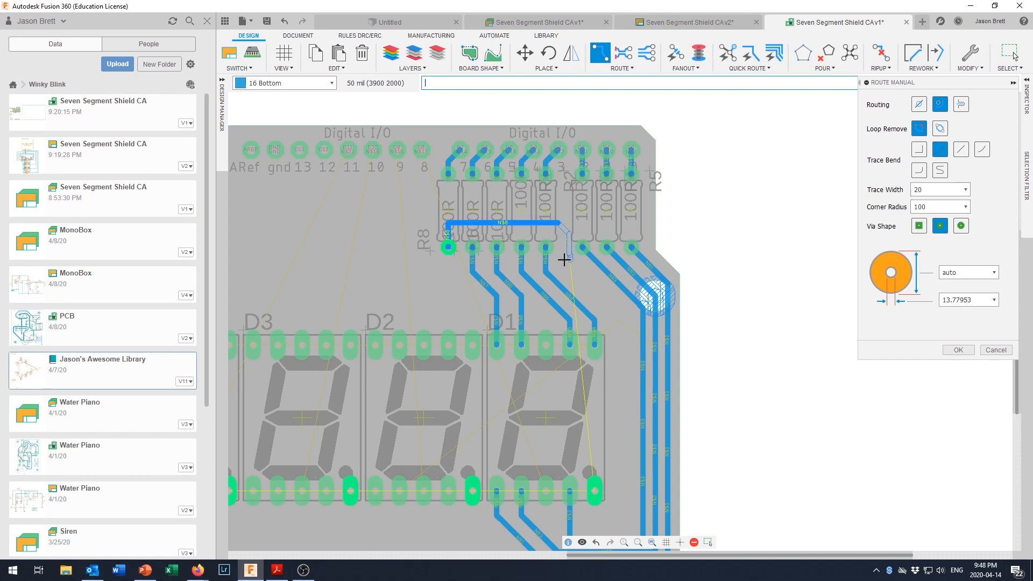
scroll(563, 264, down, 2)
scroll(563, 263, up, 3)
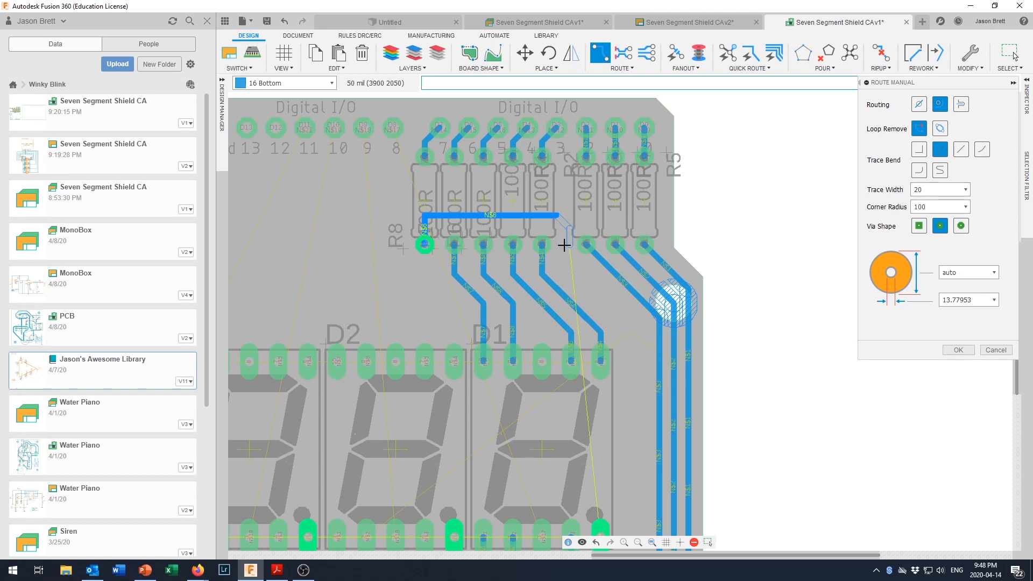
key(alt)
click(563, 245)
- Continue R8's trace diagonally parallel to its neighbours, then down beside D1 to finish at D1's lower-right pad
click(628, 326)
scroll(630, 344, down, 3)
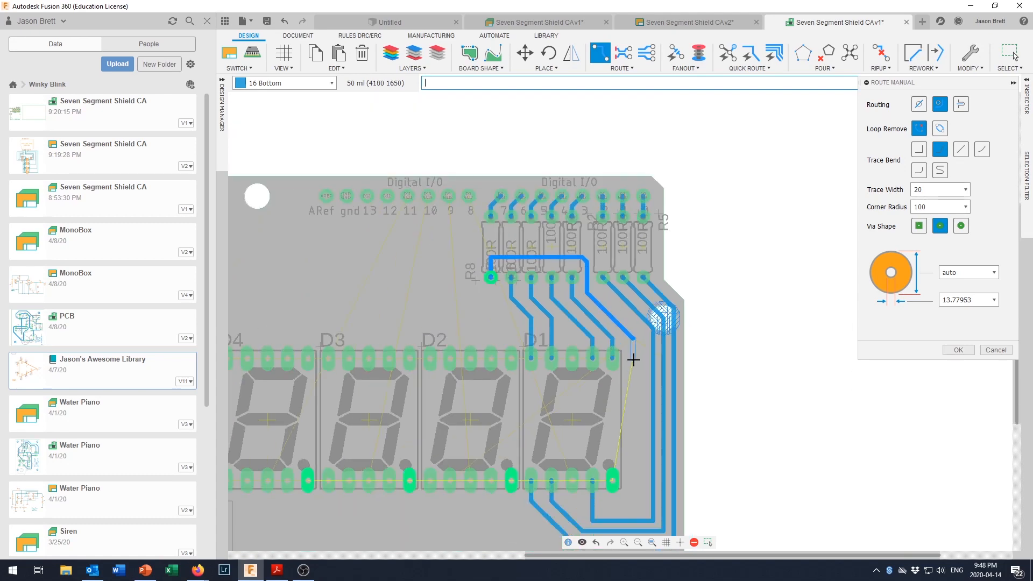
scroll(640, 430, up, 2)
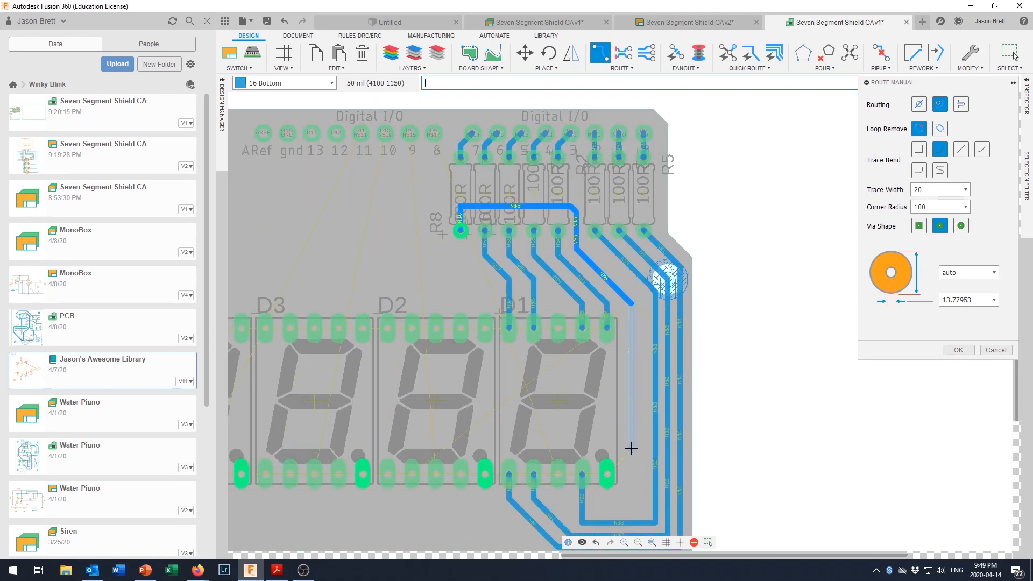
click(626, 476)
click(606, 473)
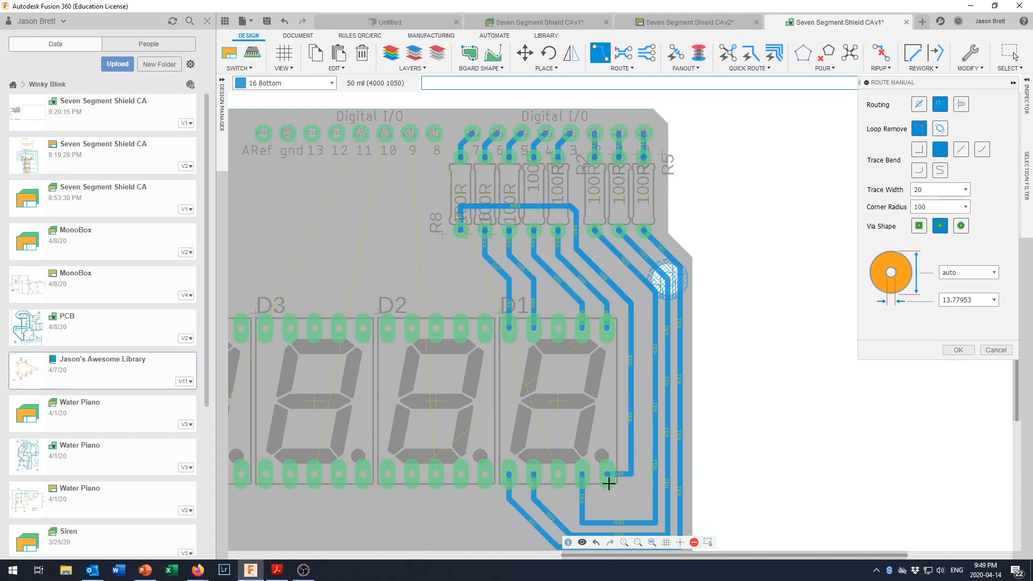
scroll(597, 483, down, 2)
scroll(596, 479, down, 1)
scroll(595, 463, up, 2)
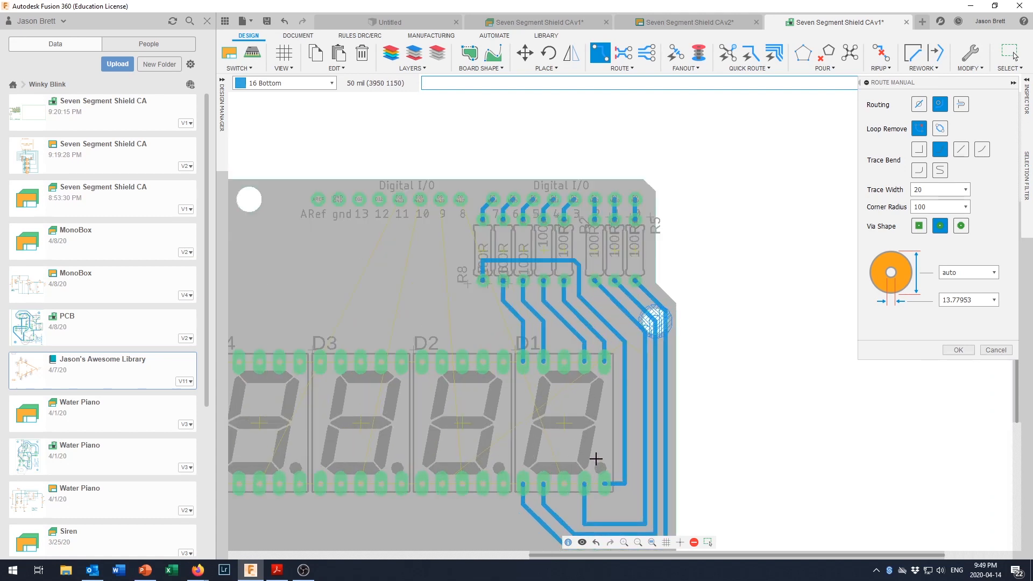
scroll(594, 455, down, 2)
scroll(581, 430, up, 2)
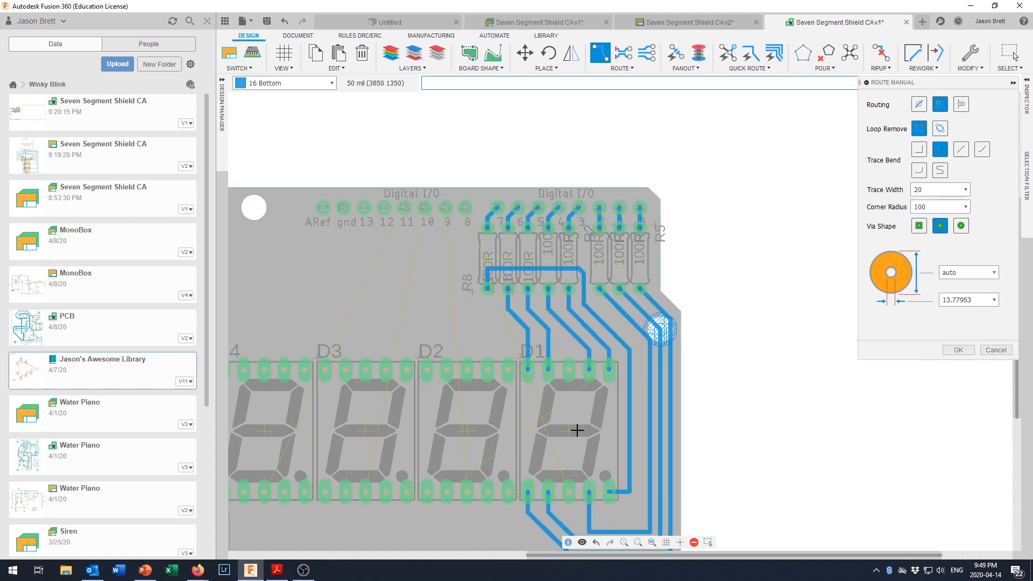
middle_drag(629, 381, 633, 376)
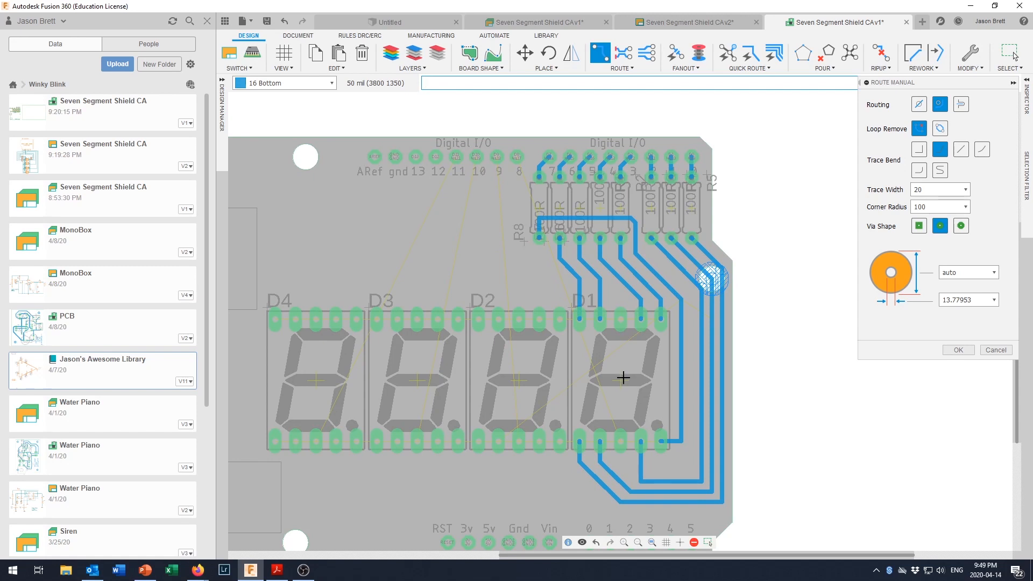
- Route a bottom-layer trace from D1's upper-right pad down, across the display body and up to D2's upper-right pad
scroll(623, 377, down, 1)
scroll(623, 377, up, 1)
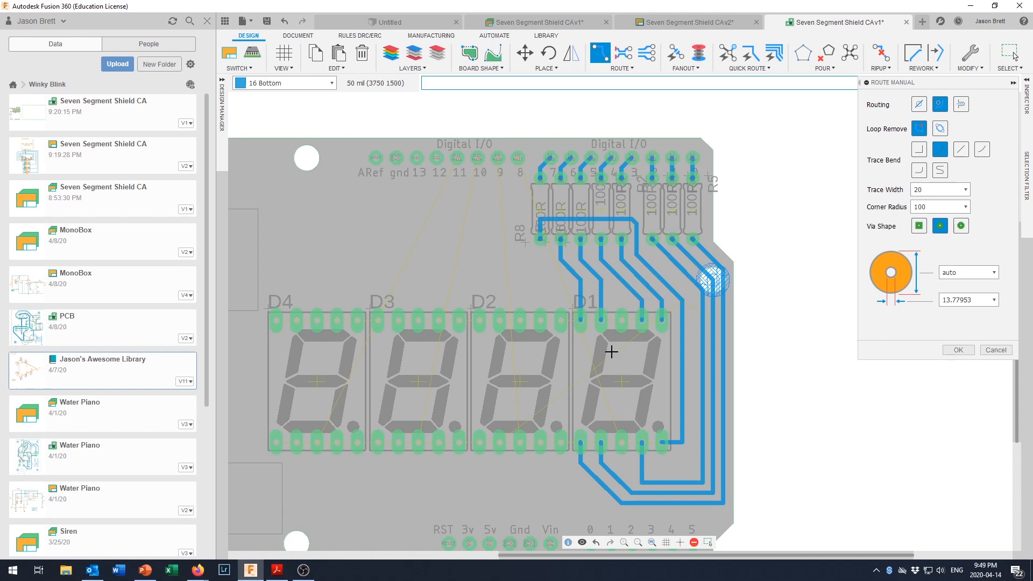
scroll(608, 351, up, 1)
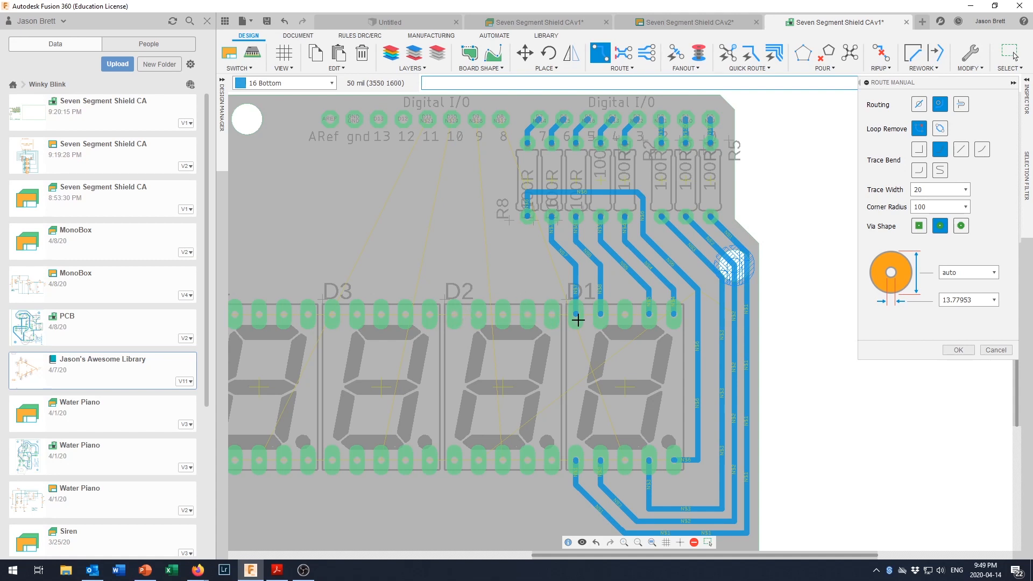
click(667, 314)
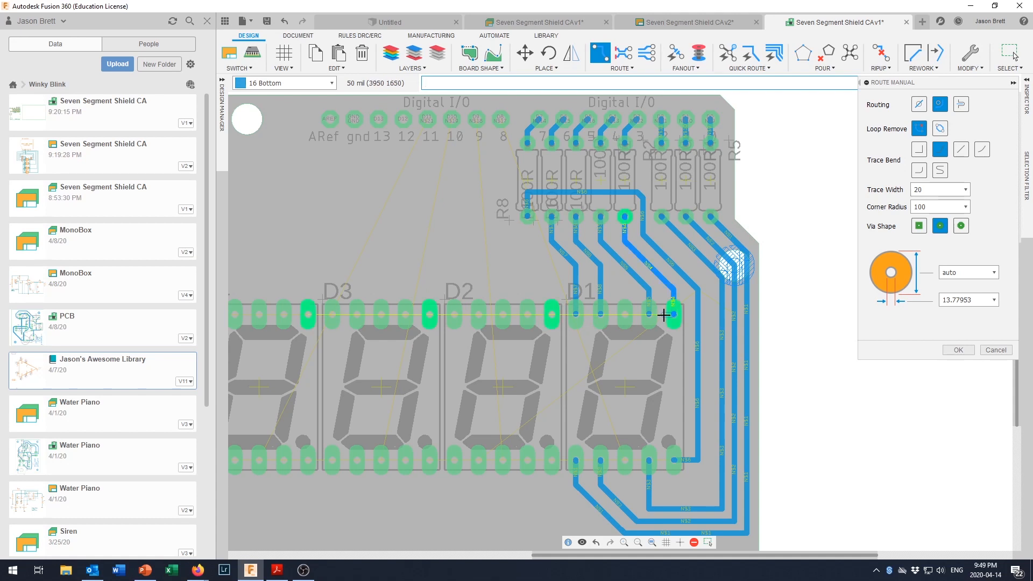
click(672, 348)
click(550, 363)
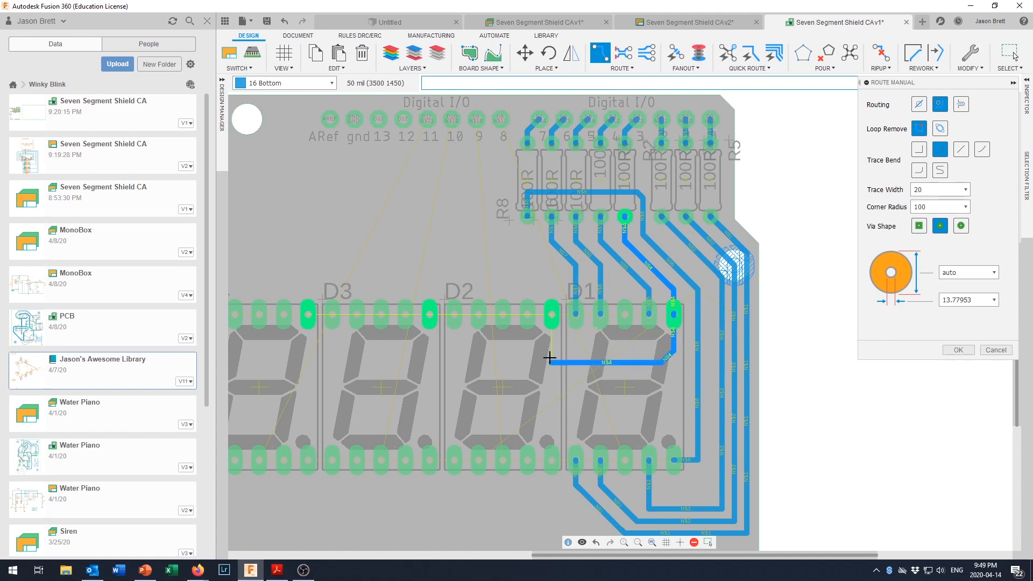
click(551, 315)
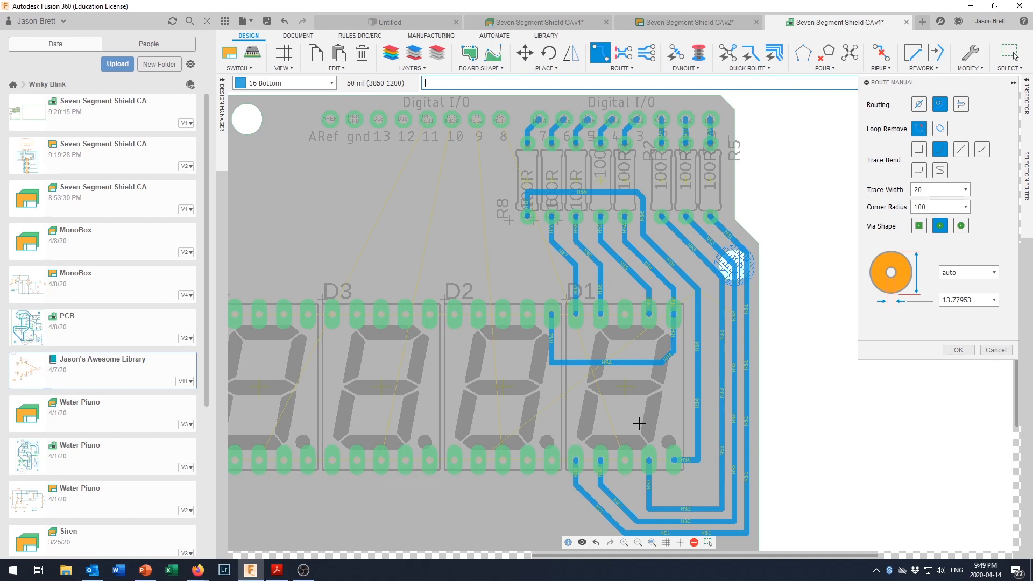
- Route a bottom-layer trace from D1's lower-right pad up, across the display body and down to D2's lower-right pad
scroll(666, 454, up, 2)
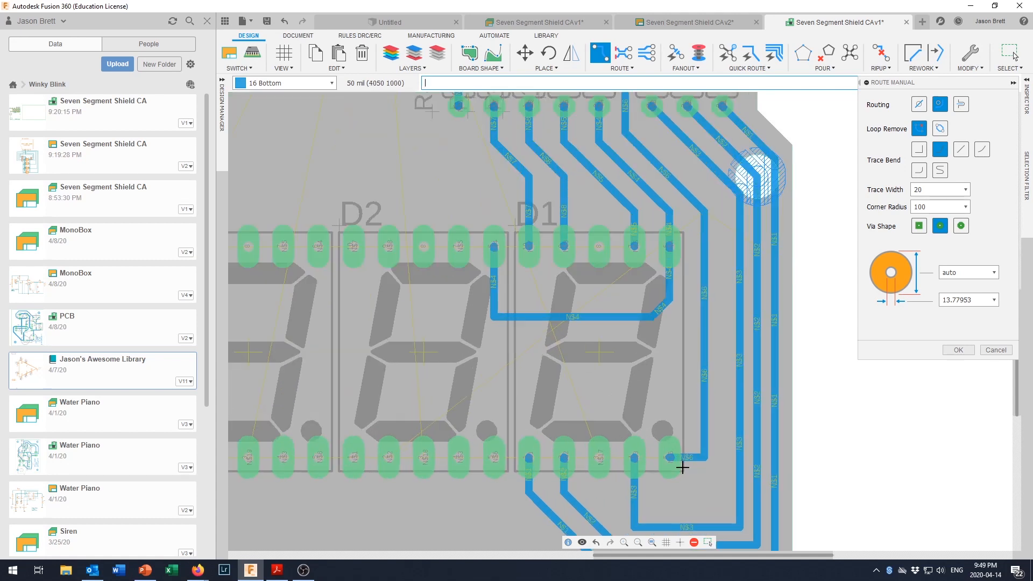
click(668, 457)
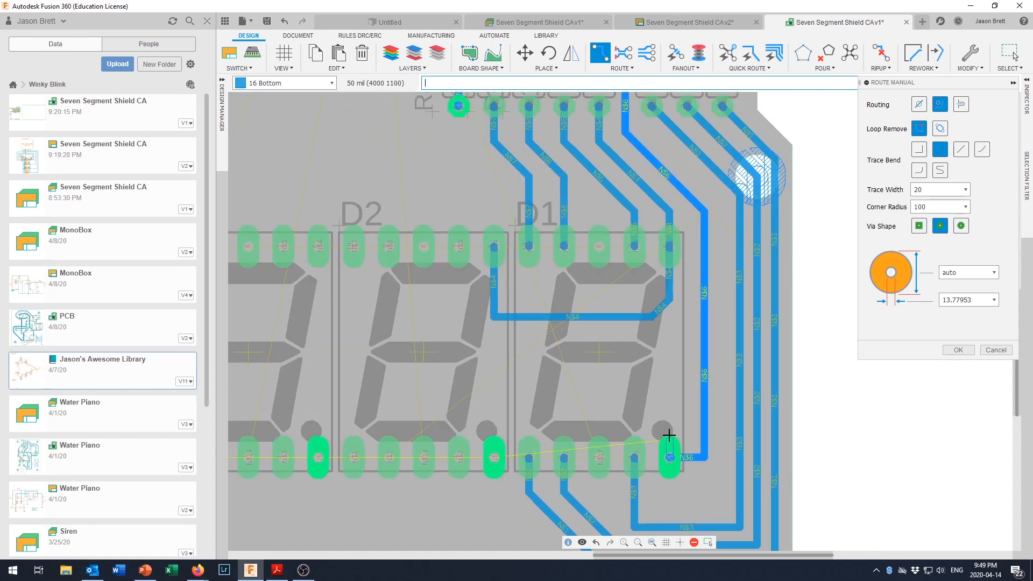
click(668, 404)
click(491, 404)
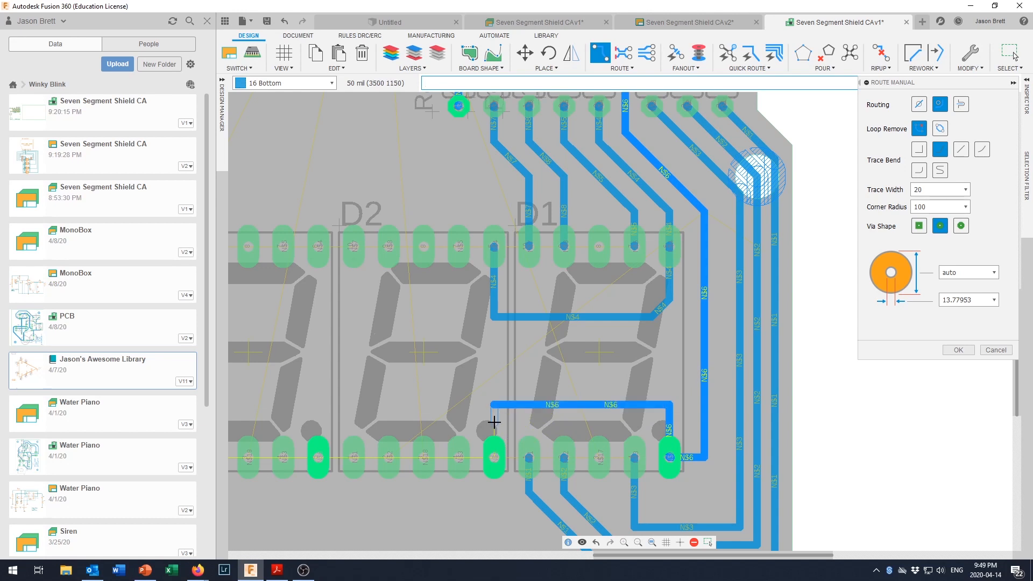
click(492, 457)
scroll(528, 393, down, 2)
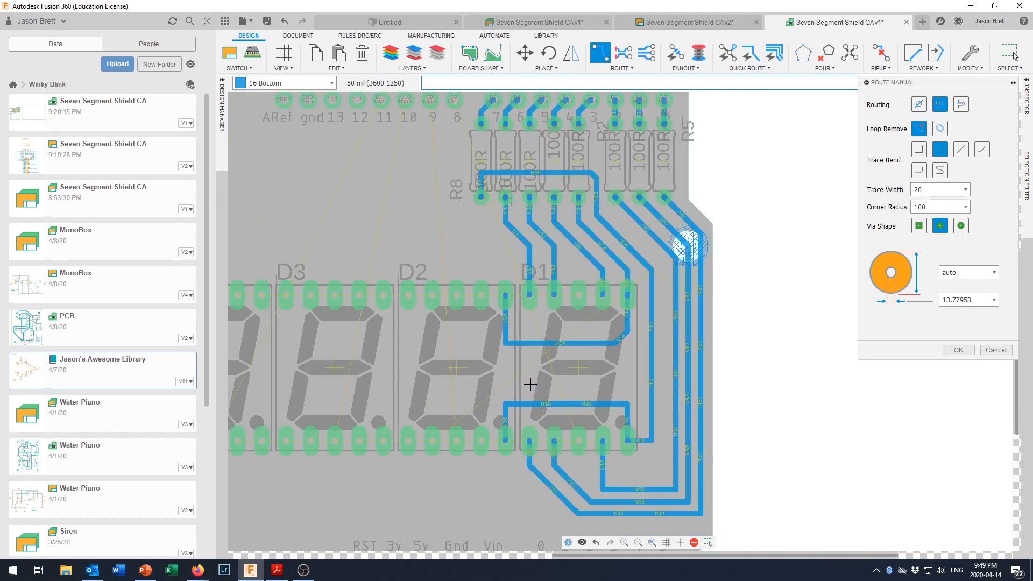
- Route a bottom-layer trace from D2's upper-left pad up and across to join the trace entering D1's upper-left pad
scroll(528, 375, up, 1)
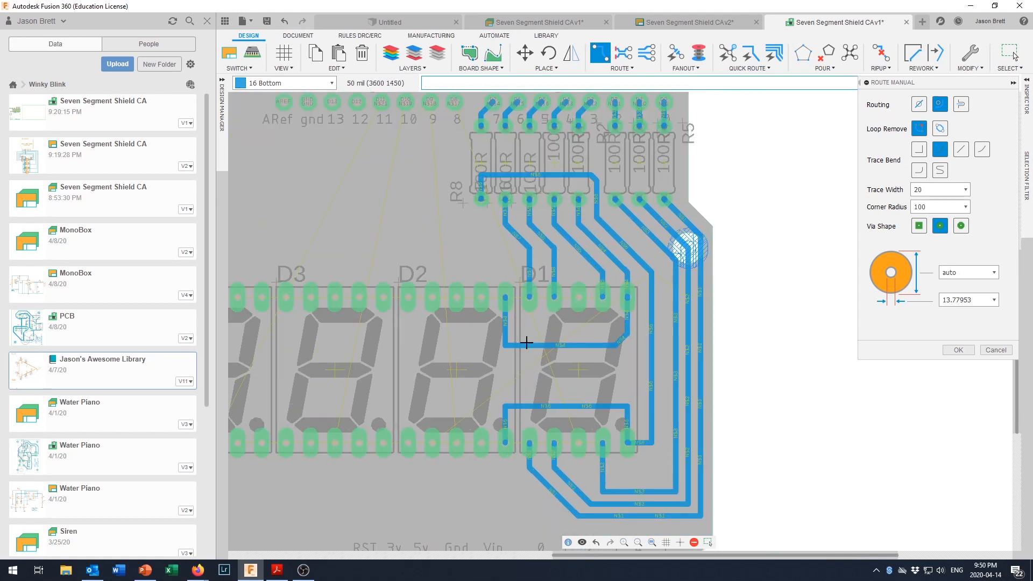
click(529, 293)
click(407, 281)
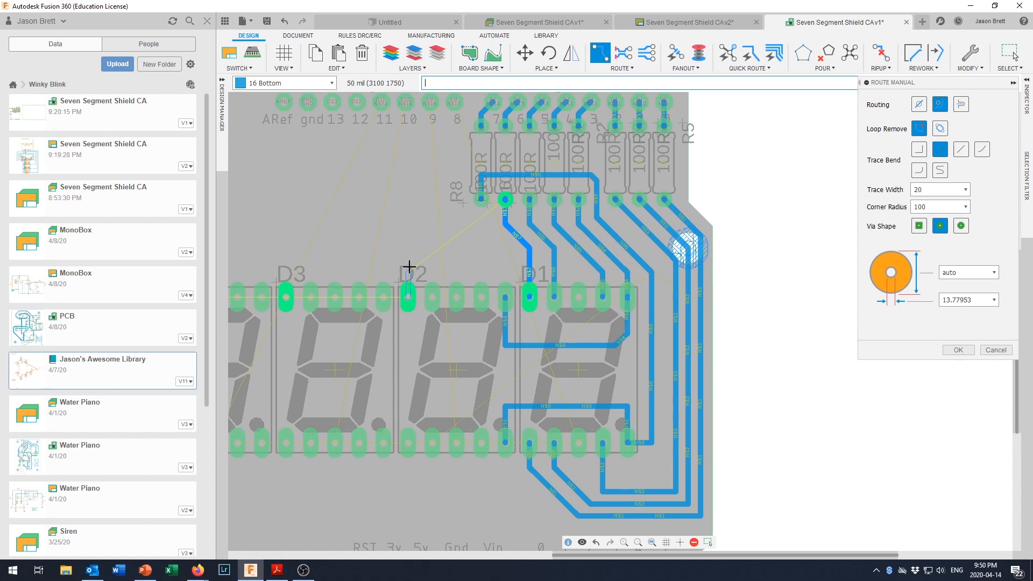
click(407, 261)
click(530, 260)
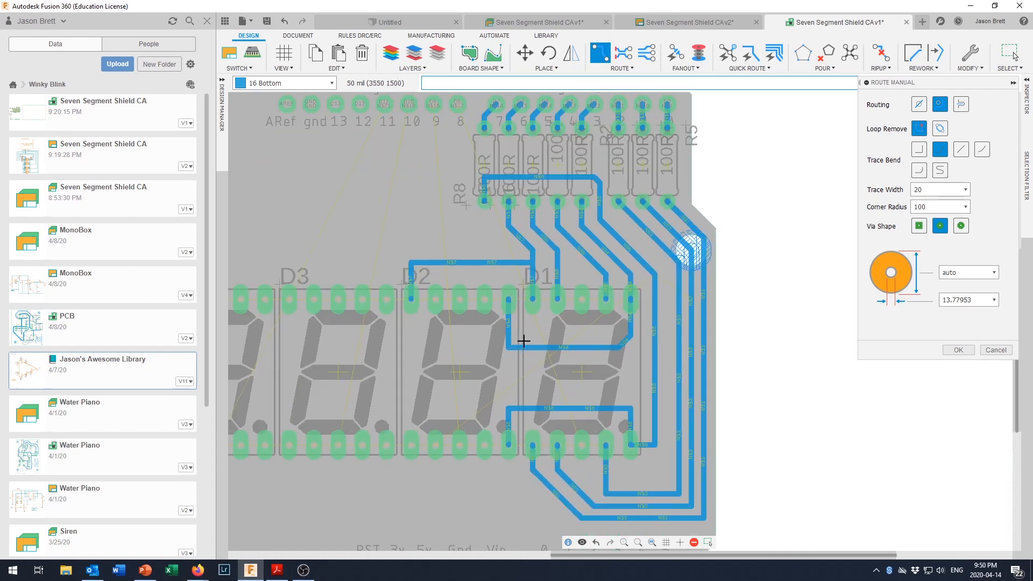
- Examine the traces around D1, D2 and the resistors for remaining routing space and spacing, and leave the routing command
scroll(523, 341, up, 2)
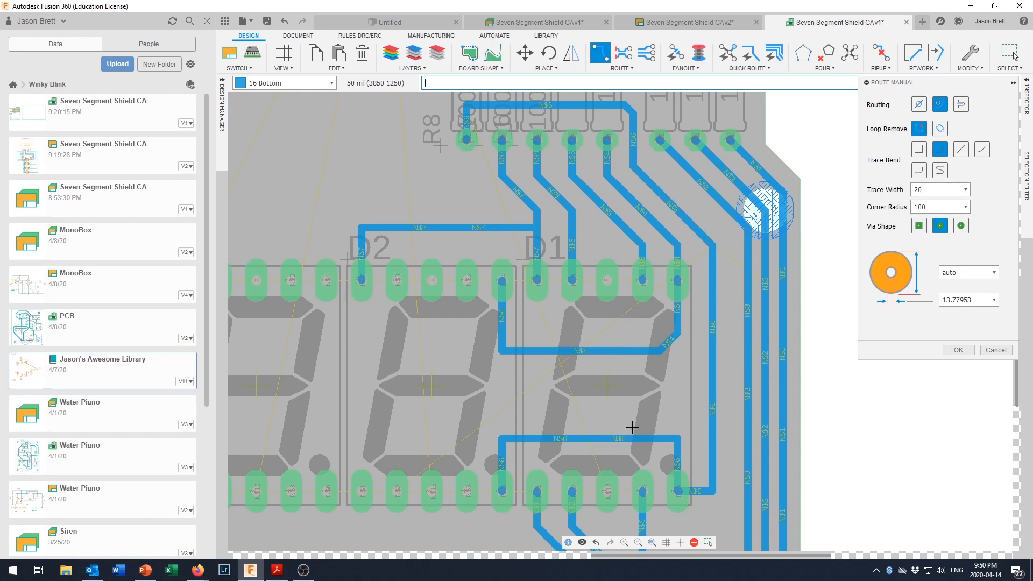
scroll(646, 498, down, 3)
scroll(662, 505, up, 1)
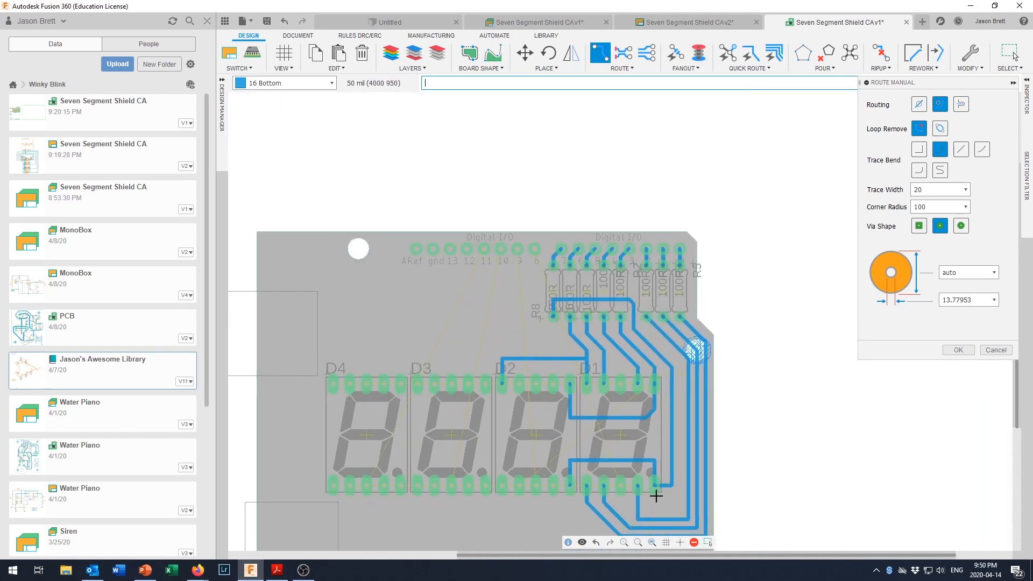
middle_drag(655, 496, 652, 429)
scroll(637, 422, down, 2)
scroll(647, 450, up, 5)
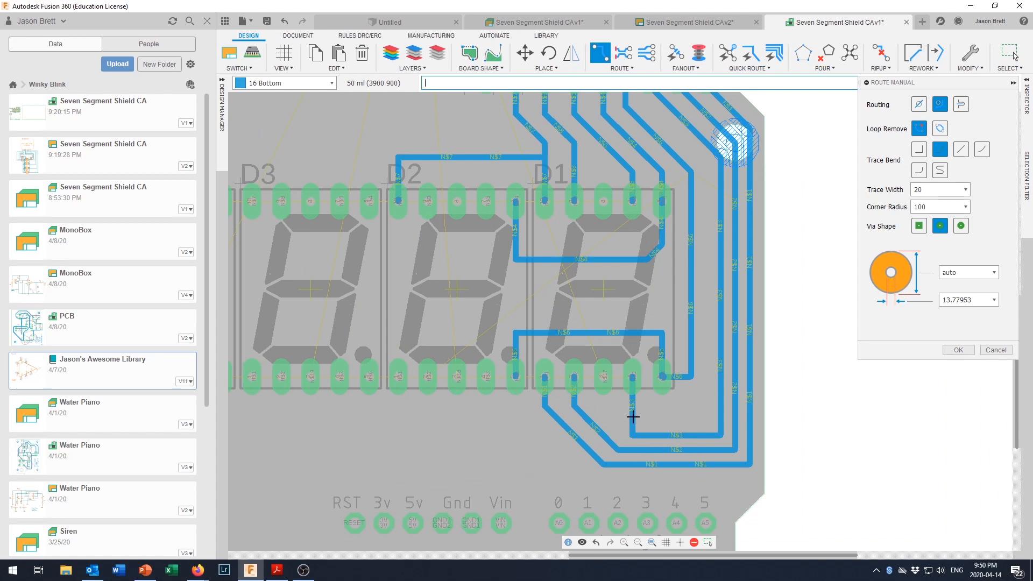
scroll(630, 414, up, 2)
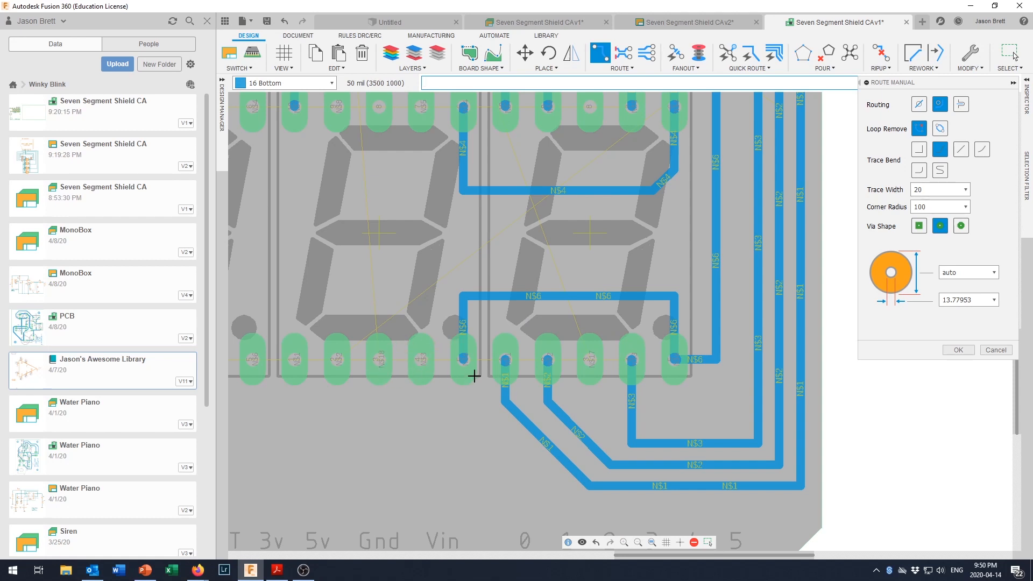
scroll(422, 357, down, 2)
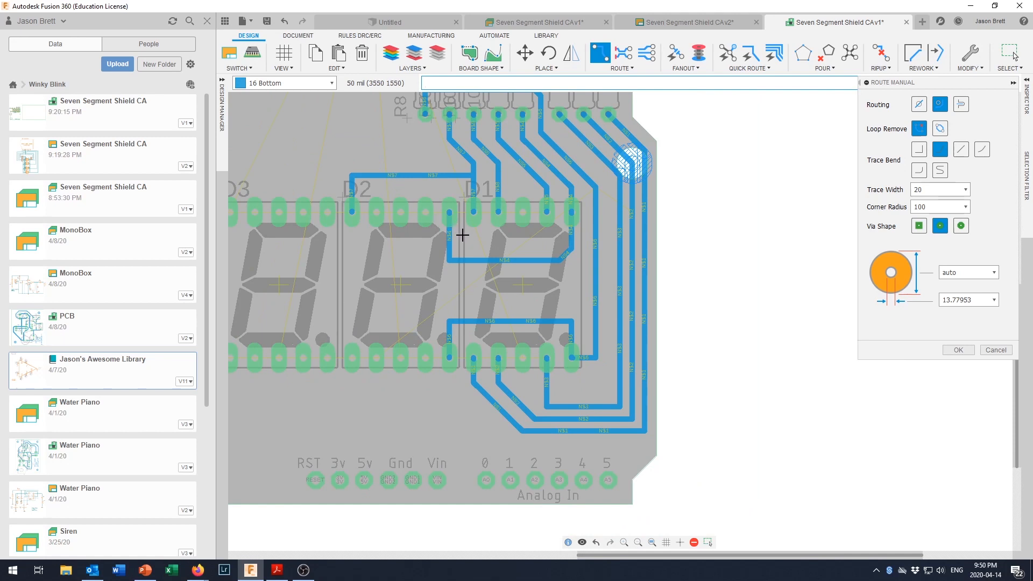
scroll(463, 242, down, 1)
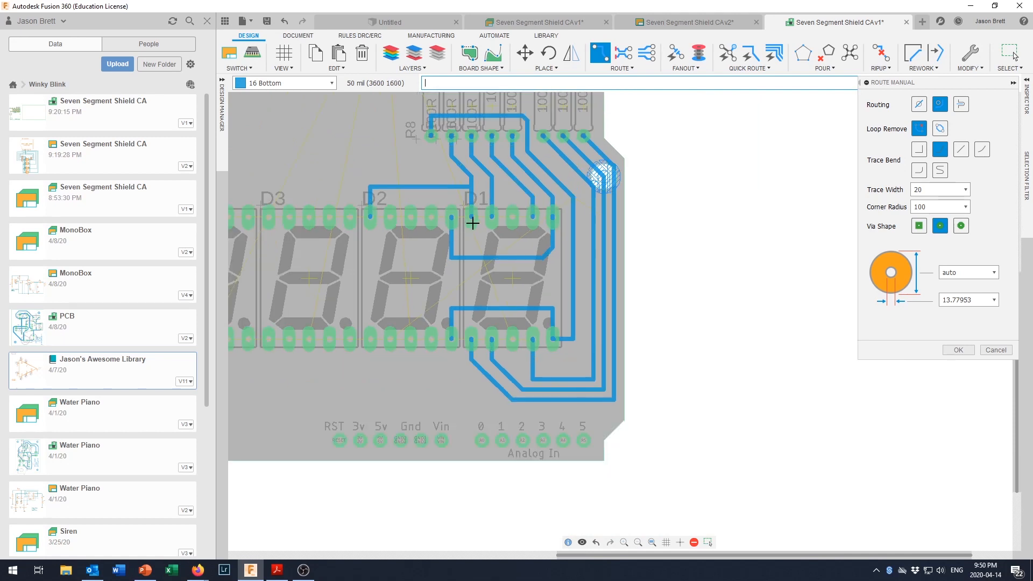
scroll(486, 216, up, 1)
scroll(487, 215, down, 3)
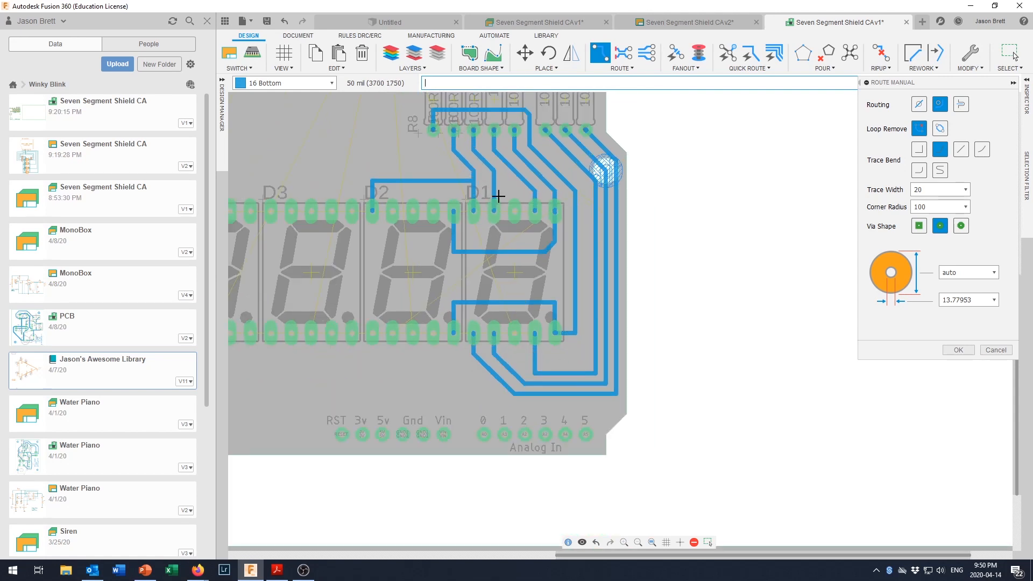
scroll(491, 187, down, 1)
scroll(489, 189, up, 2)
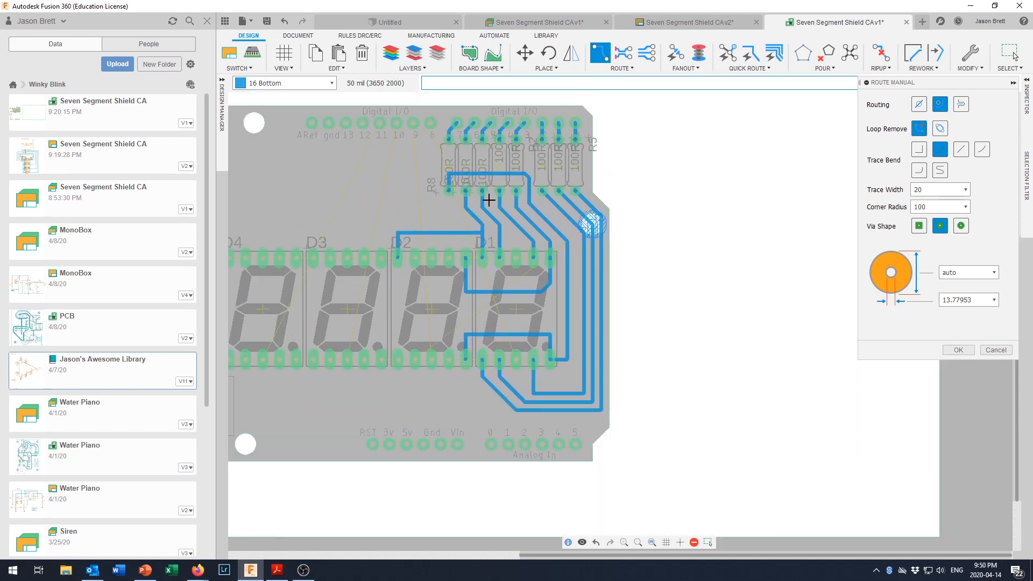
scroll(487, 199, up, 1)
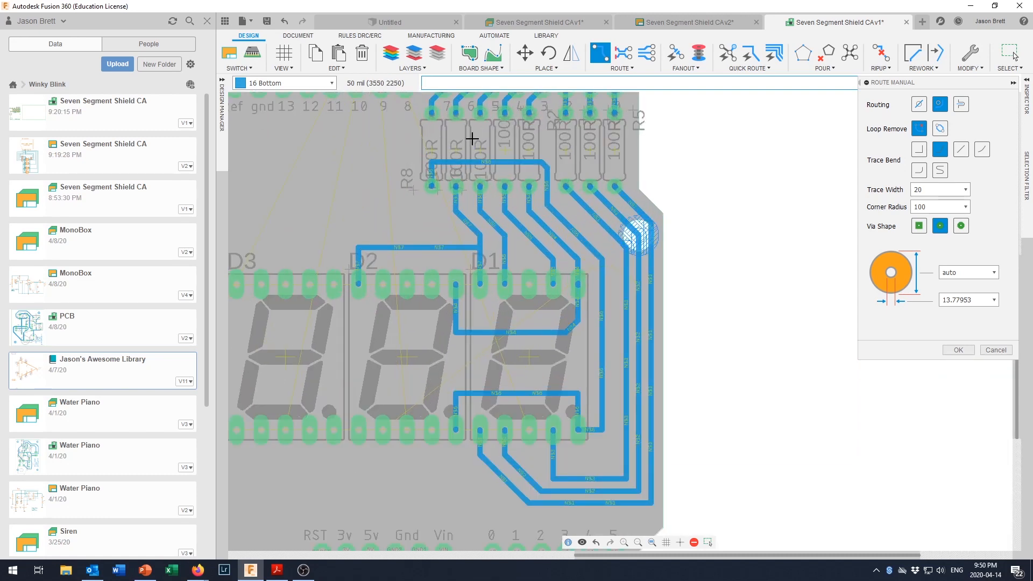
key(Escape)
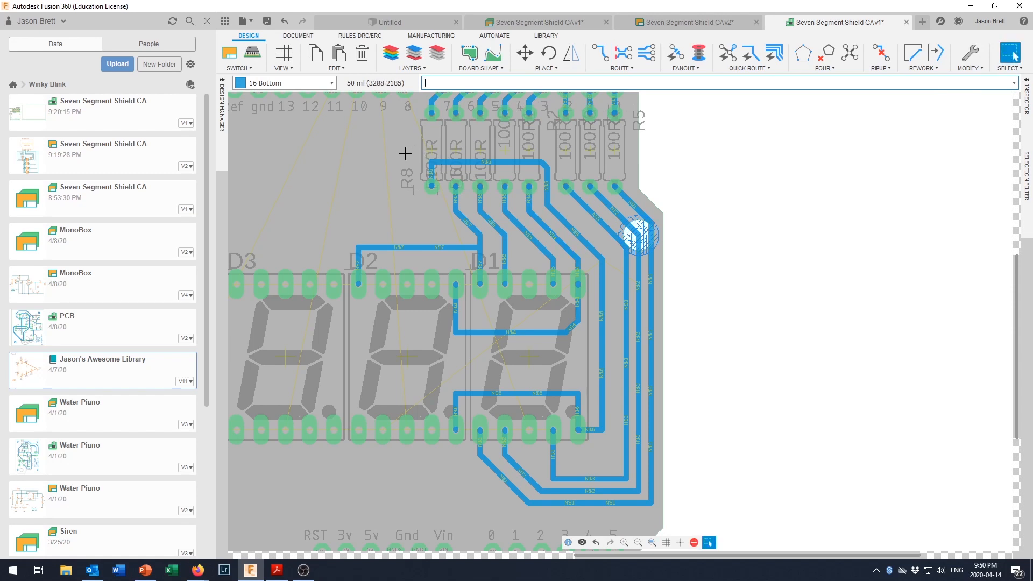
- Try moving resistor R8 half a pad pitch to the left, away from its neighbouring resistor
scroll(411, 148, down, 3)
scroll(425, 141, up, 2)
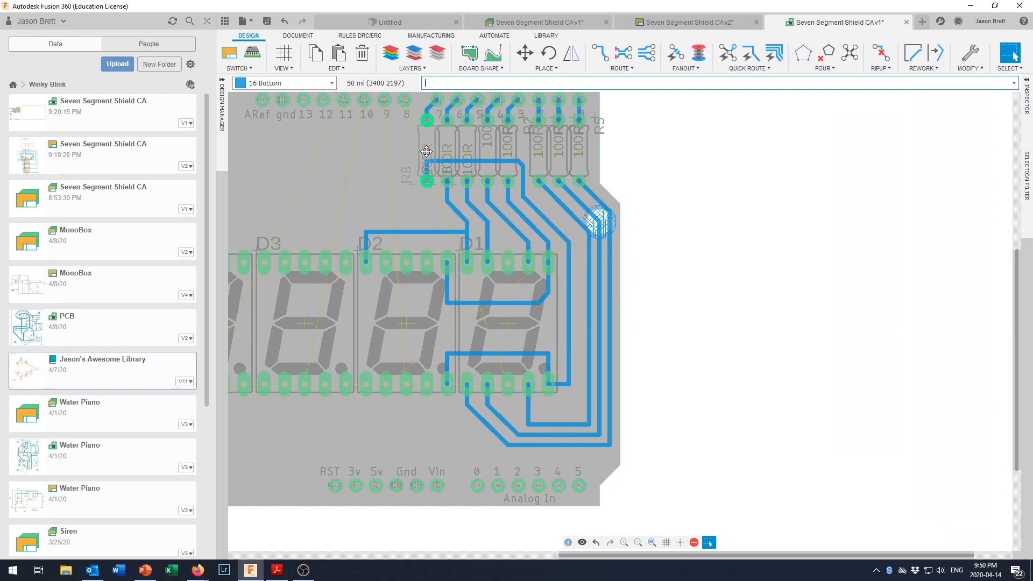
key(m)
click(425, 149)
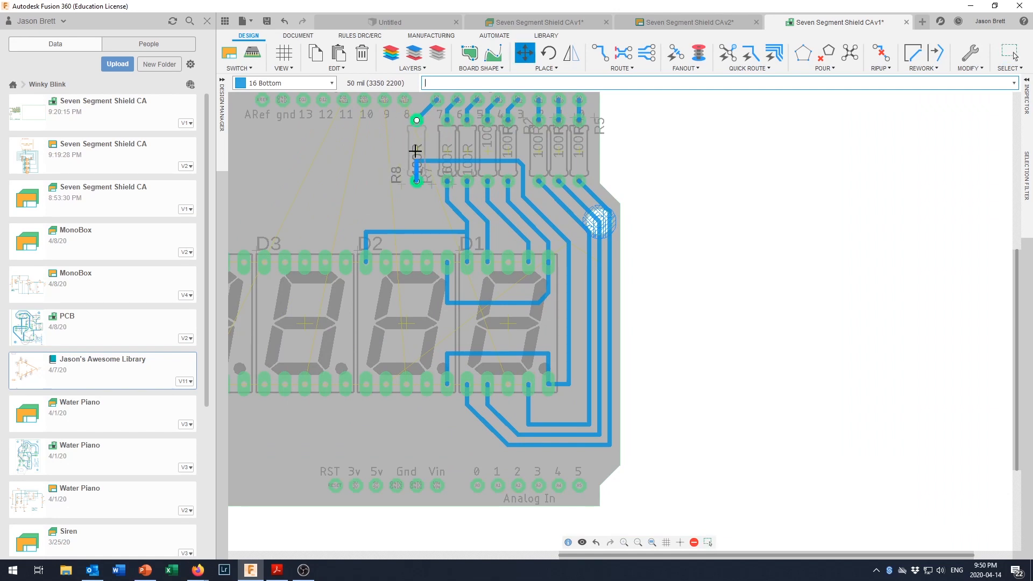
click(415, 151)
key(Escape)
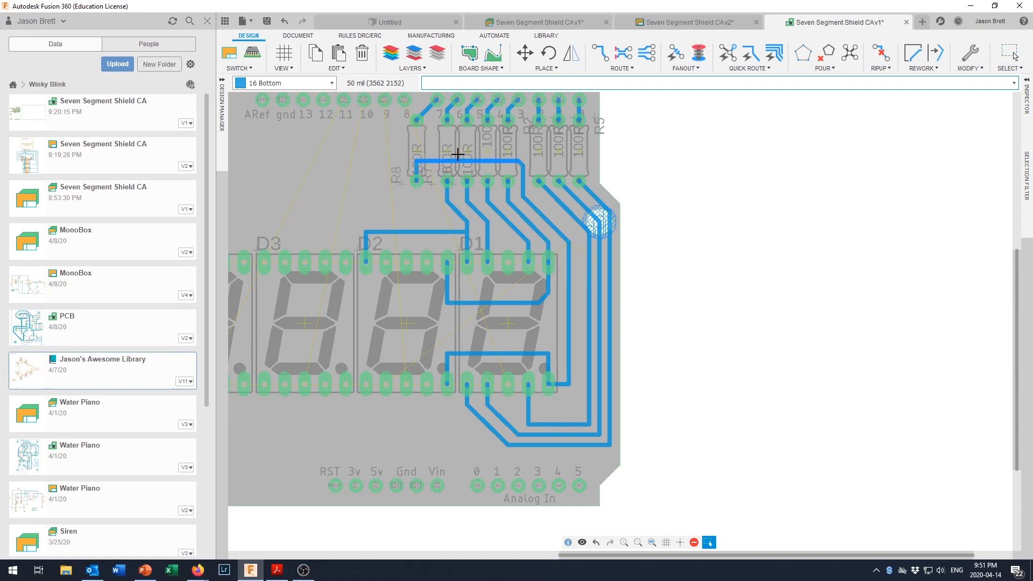
- Try shifting the horizontal segment of R8's trace upward across the resistor bodies
key(m)
click(458, 158)
click(458, 145)
key(Escape)
scroll(466, 182, down, 2)
scroll(465, 182, up, 2)
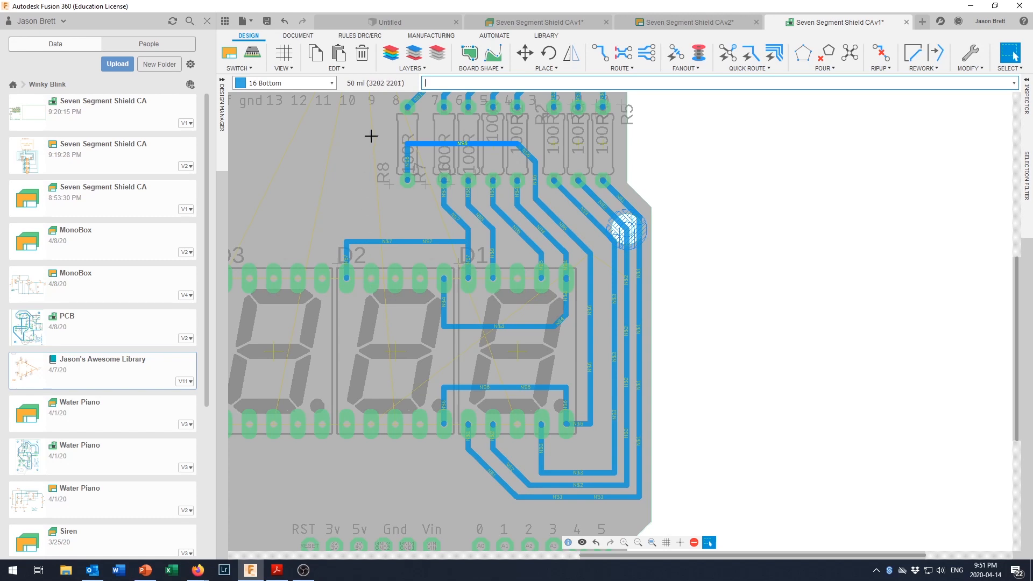
- Undo the moves of R8 and its trace segment, keeping the horizontal trace segment that links D2 to D1
click(286, 27)
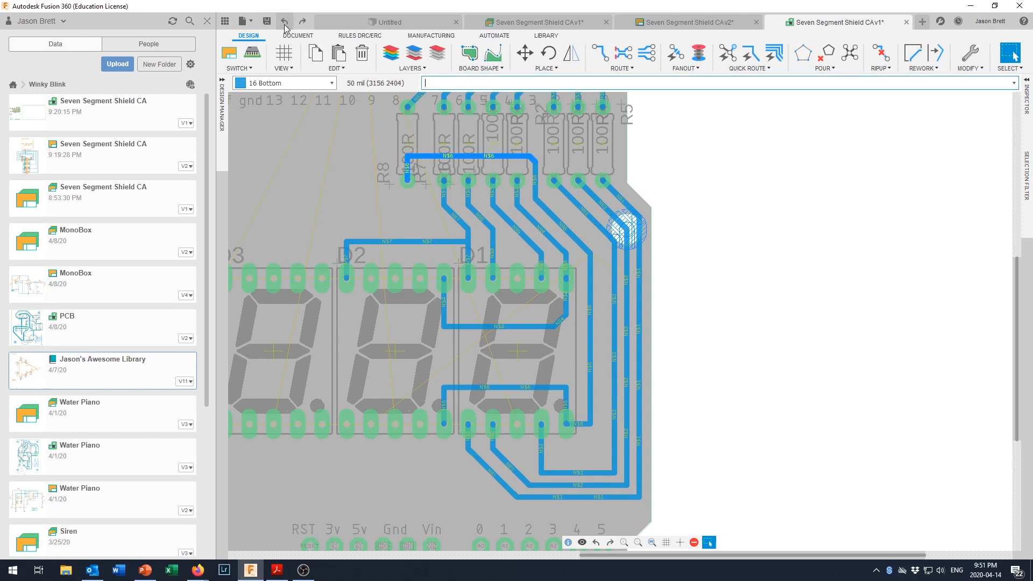
click(285, 27)
click(285, 27)
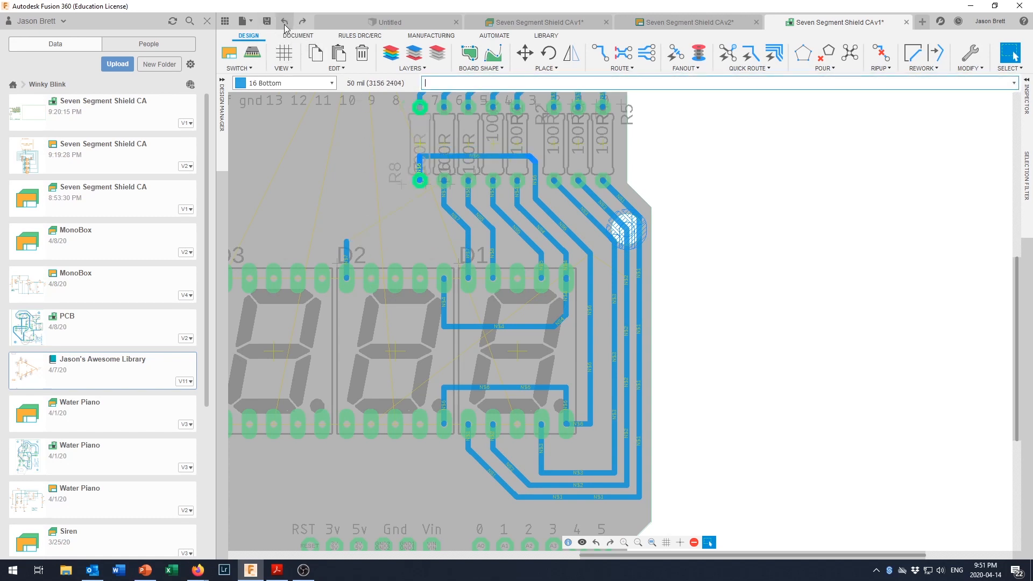
click(303, 21)
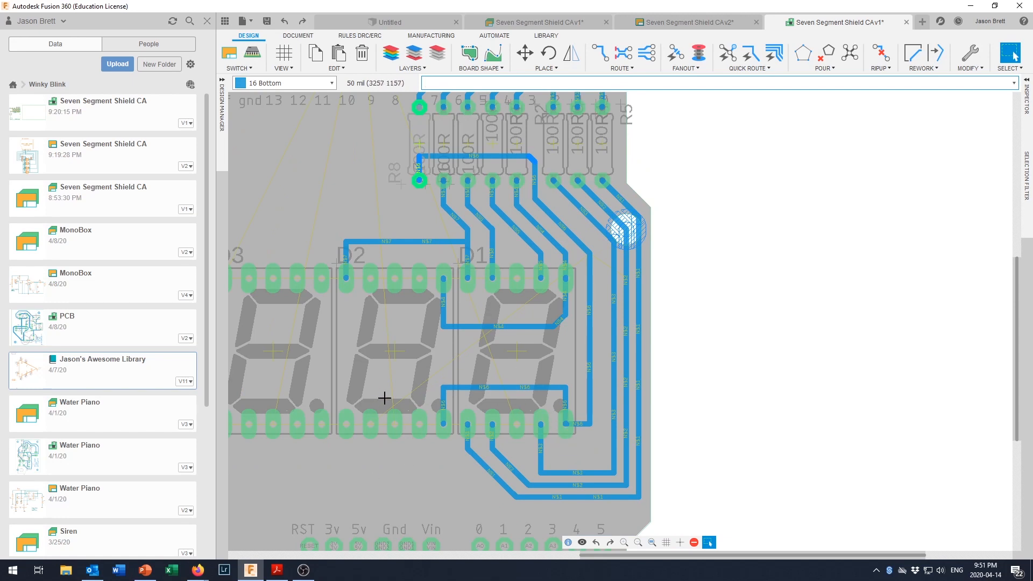
- Move the horizontal segment of the trace joining the upper-left pads of D1 and D2 up by about 50 mil
scroll(387, 382, down, 3)
middle_drag(408, 341, 612, 306)
scroll(598, 311, up, 1)
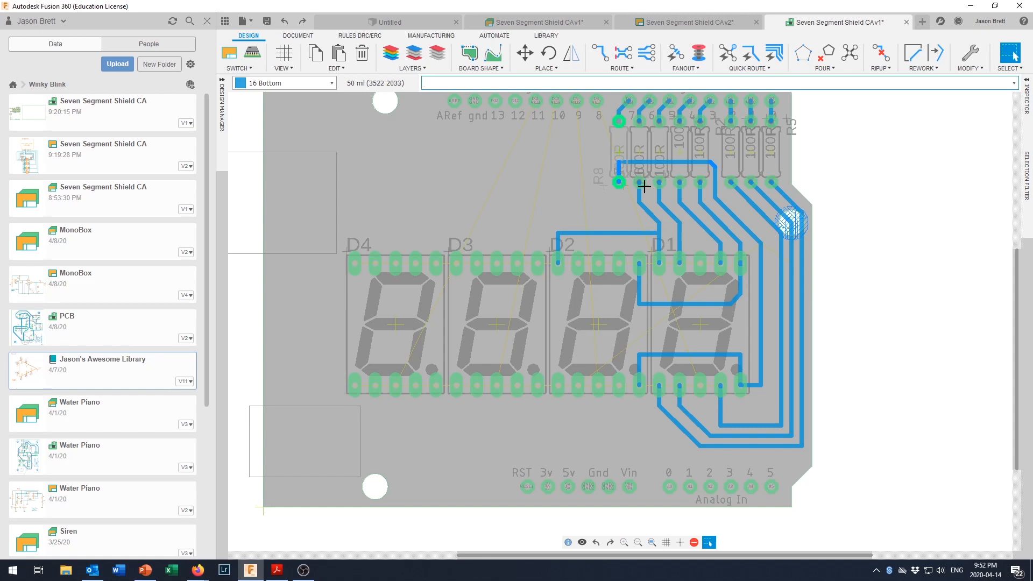
scroll(789, 255, up, 1)
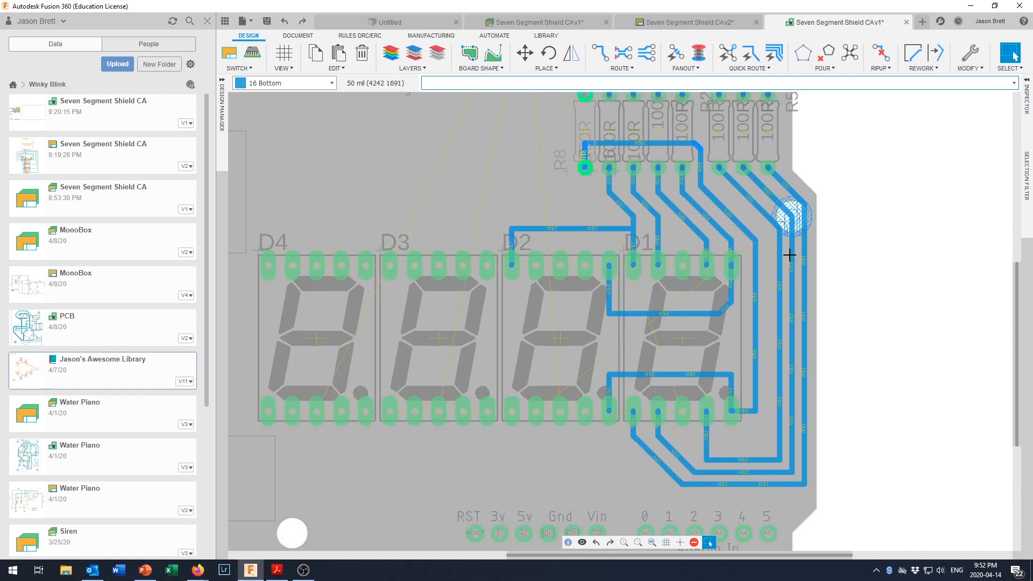
scroll(789, 255, up, 1)
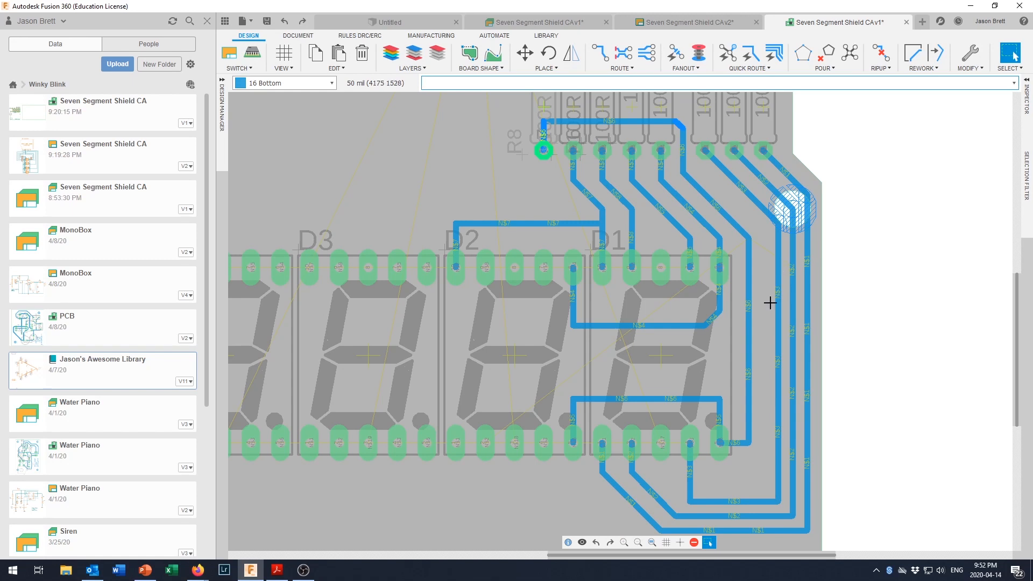
scroll(770, 302, down, 3)
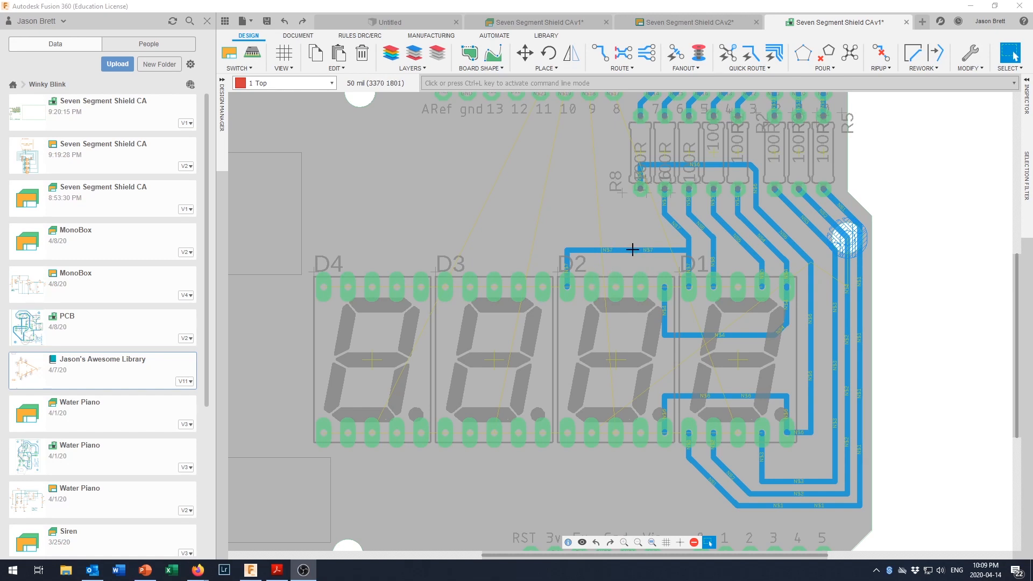
key(m)
drag(634, 250, 627, 237)
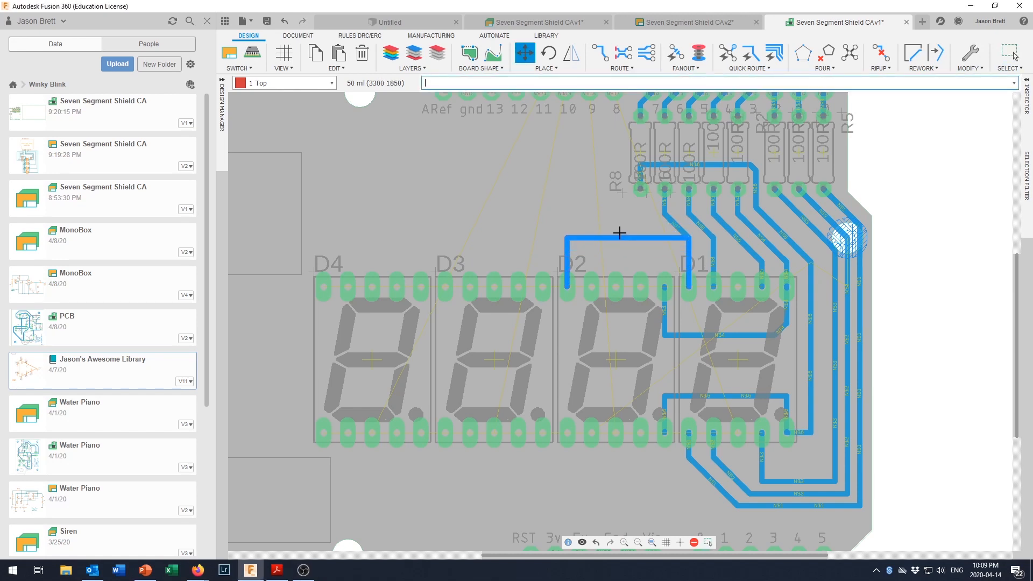
key(Escape)
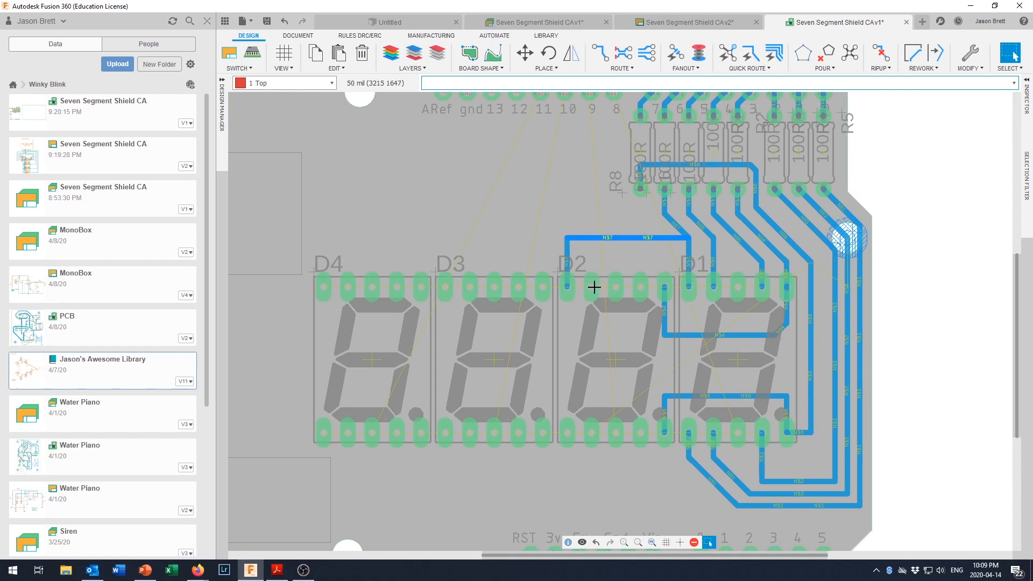
- Route N$8 from D2's second upper pad upward on 16 Bottom, then via a top-layer segment across to the trace above D1's second upper pad
click(323, 83)
click(282, 108)
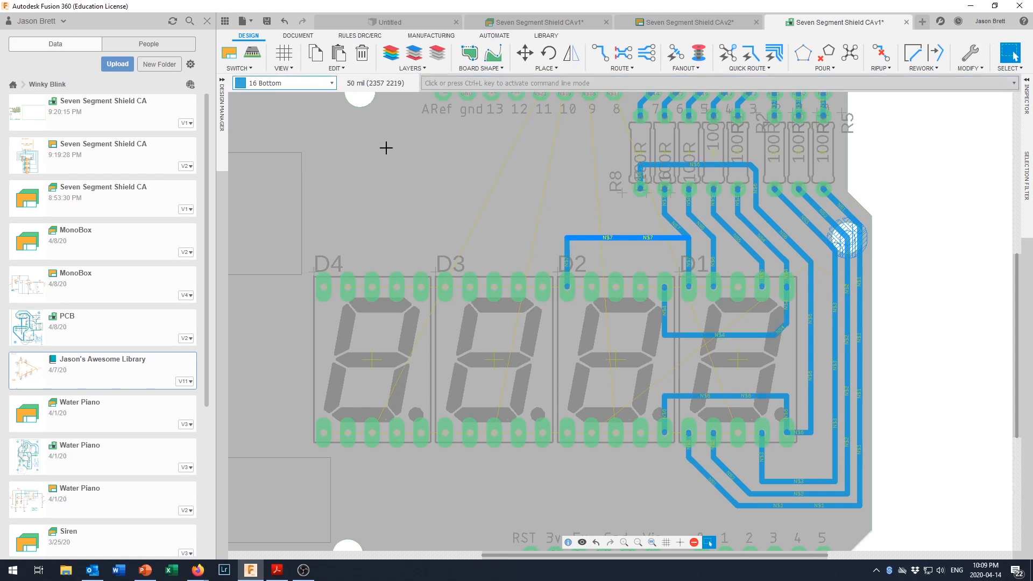
click(592, 288)
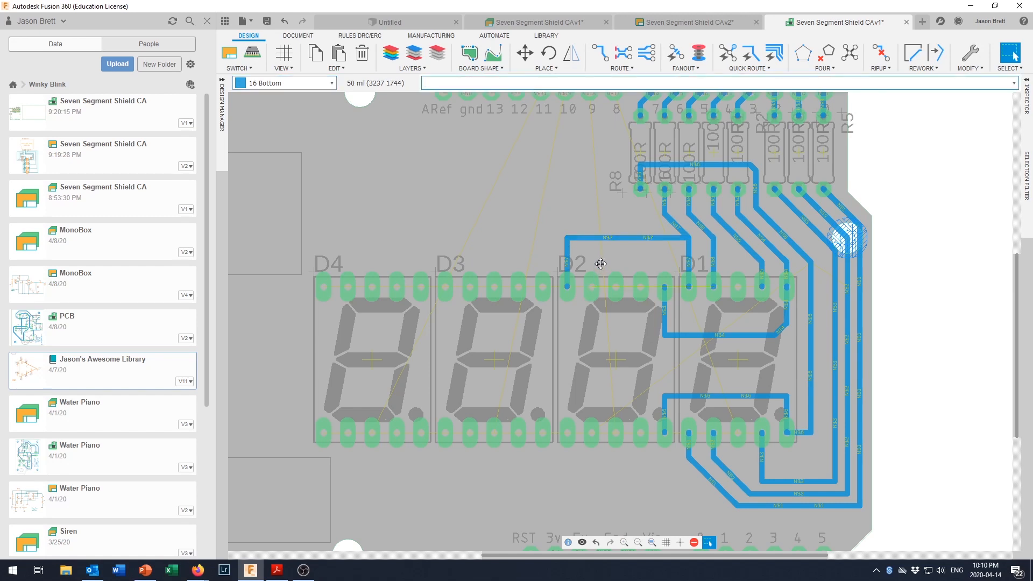
click(598, 52)
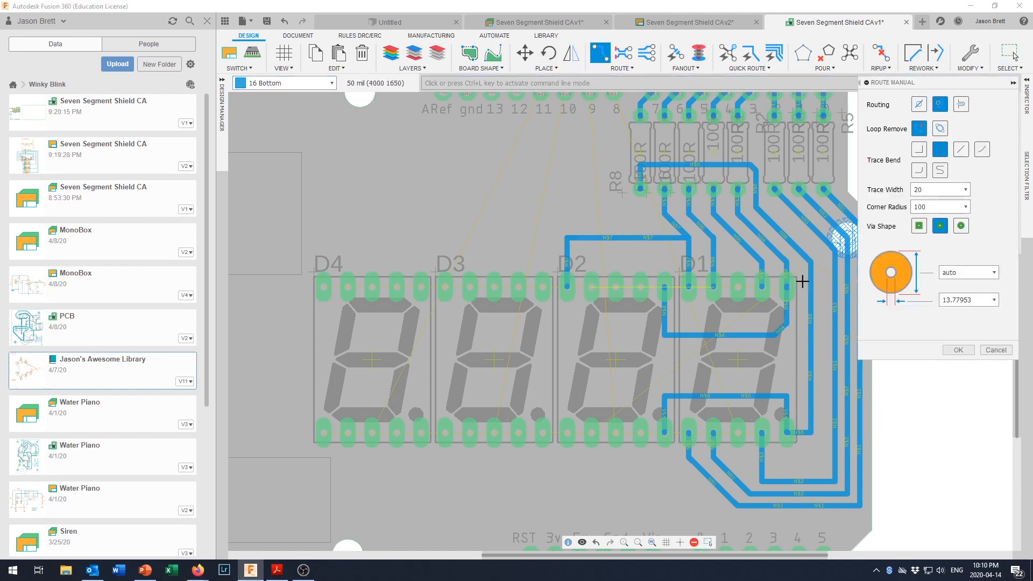
click(591, 286)
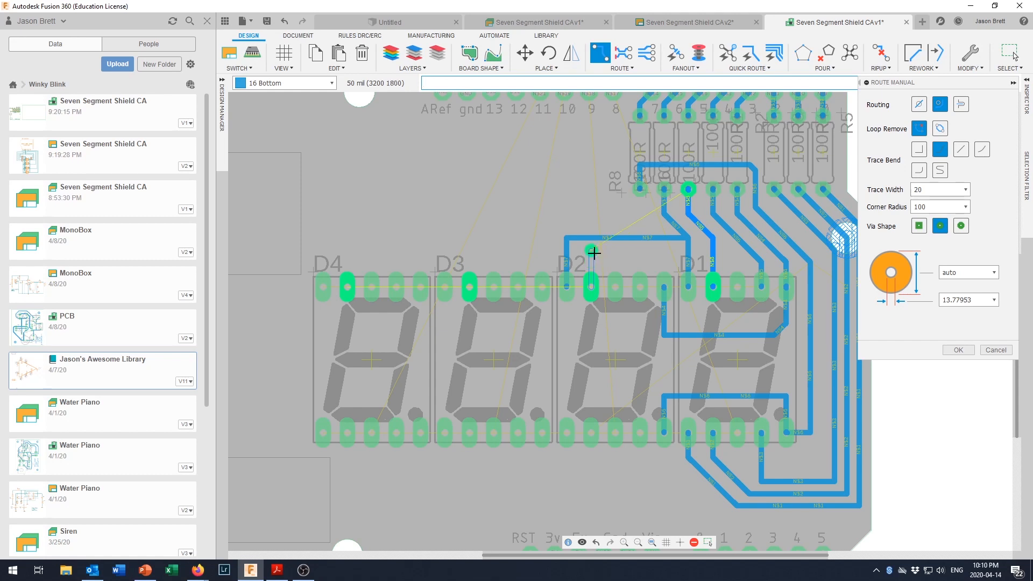
middle_click(593, 251)
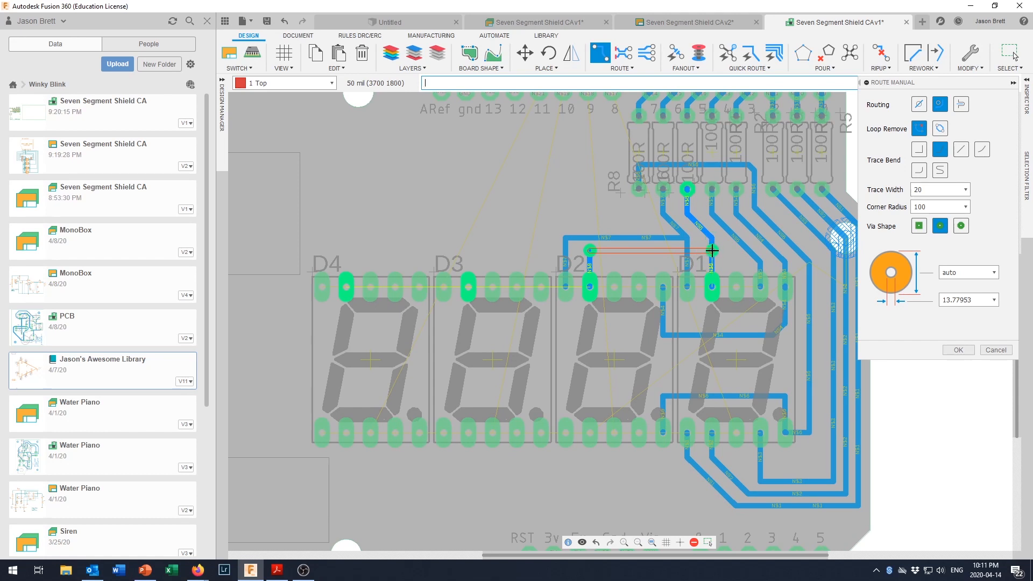
click(711, 250)
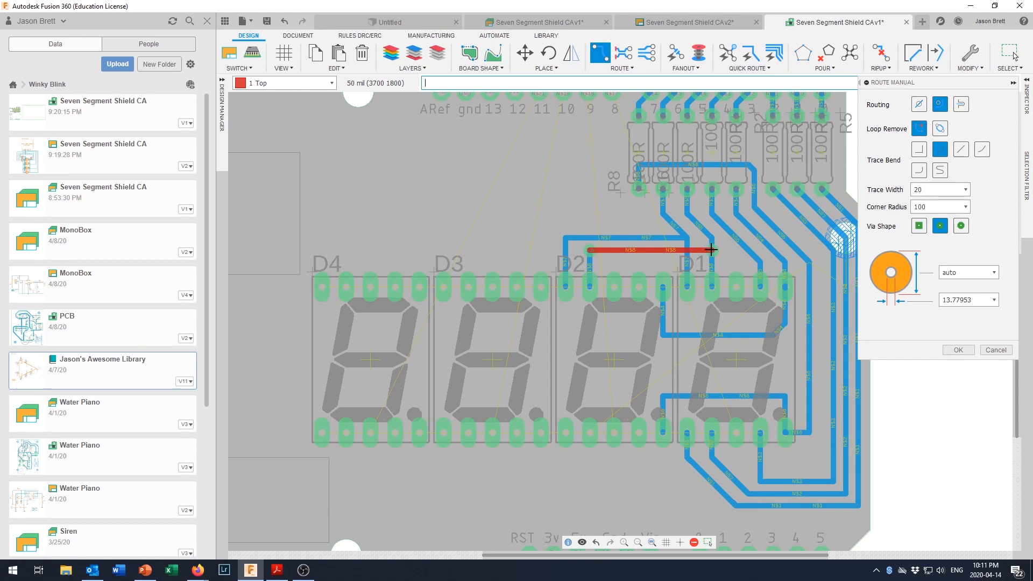
scroll(711, 250, up, 3)
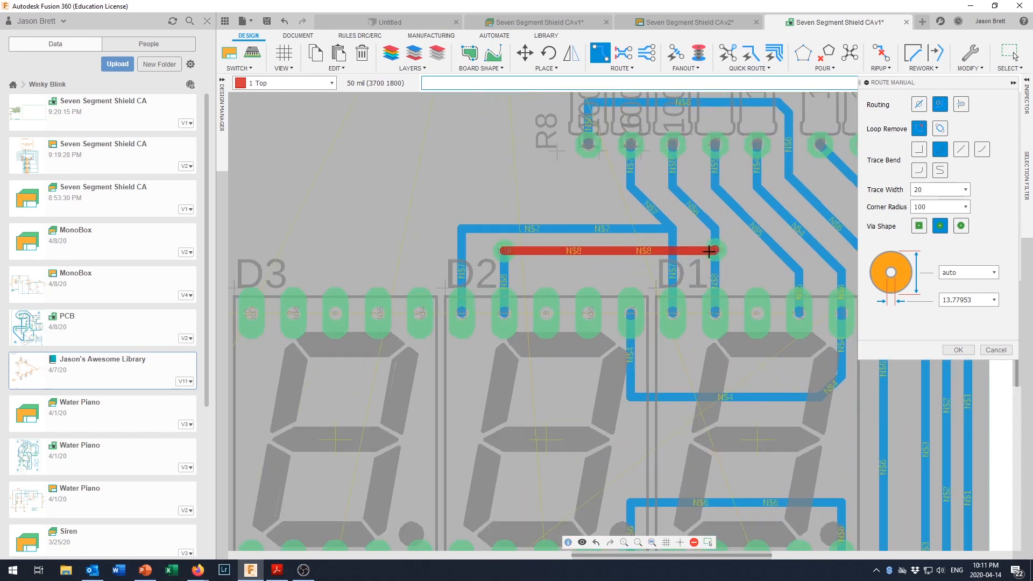
scroll(705, 226, up, 1)
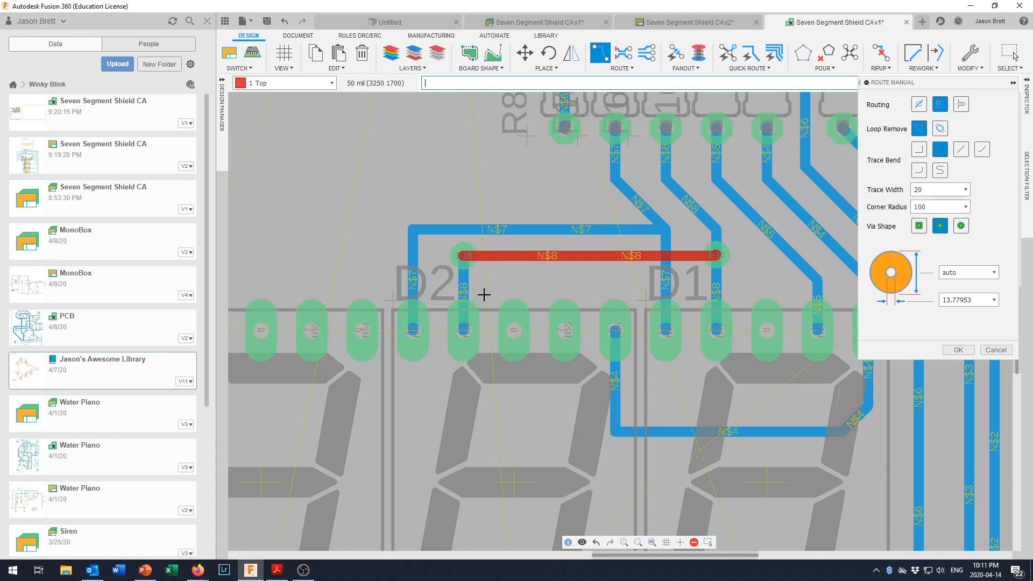
scroll(484, 293, down, 3)
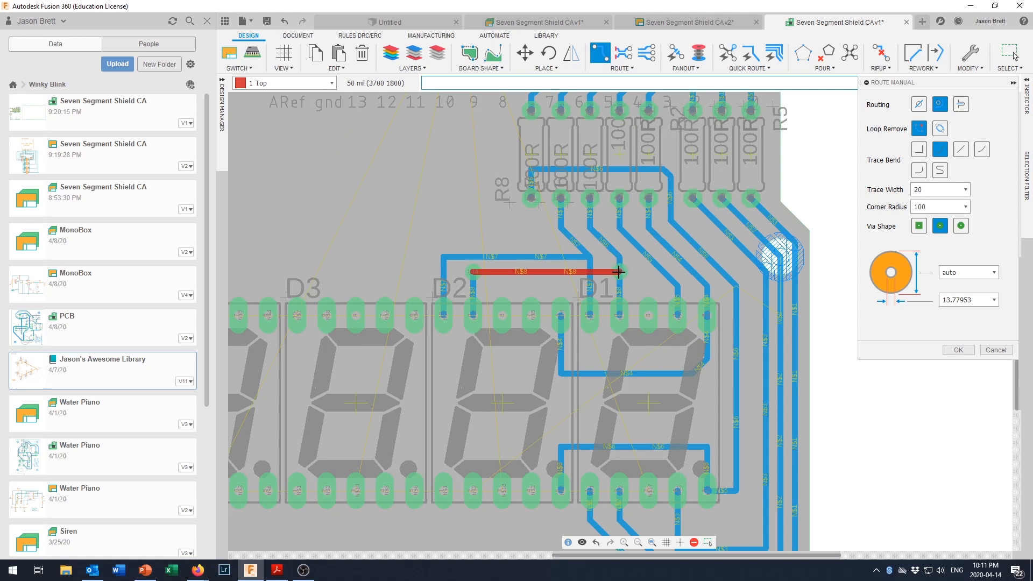
click(618, 272)
scroll(472, 270, up, 2)
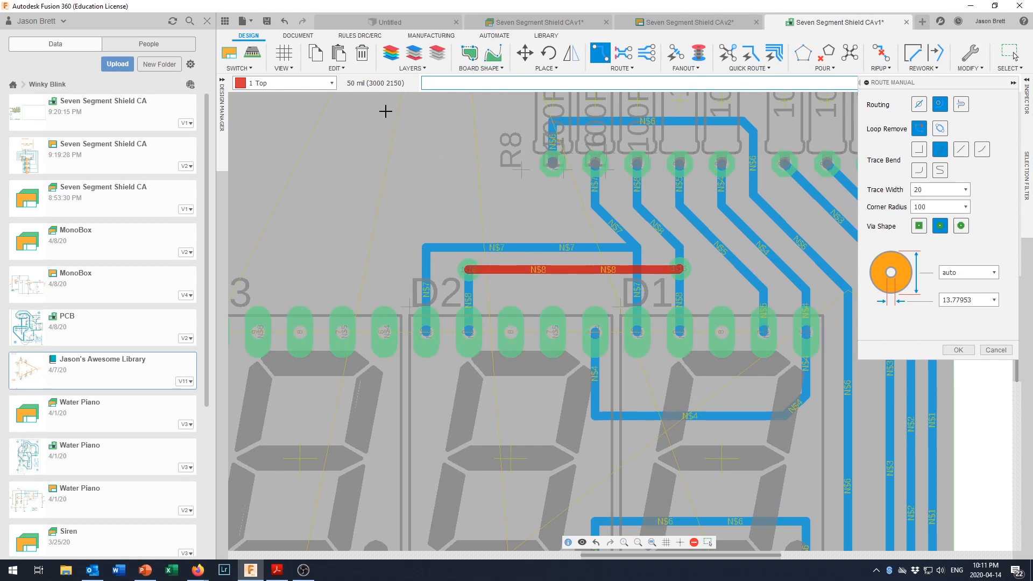
- Examine the minimum outer annular ring for vias in the board's design rules and apply the rules
click(359, 36)
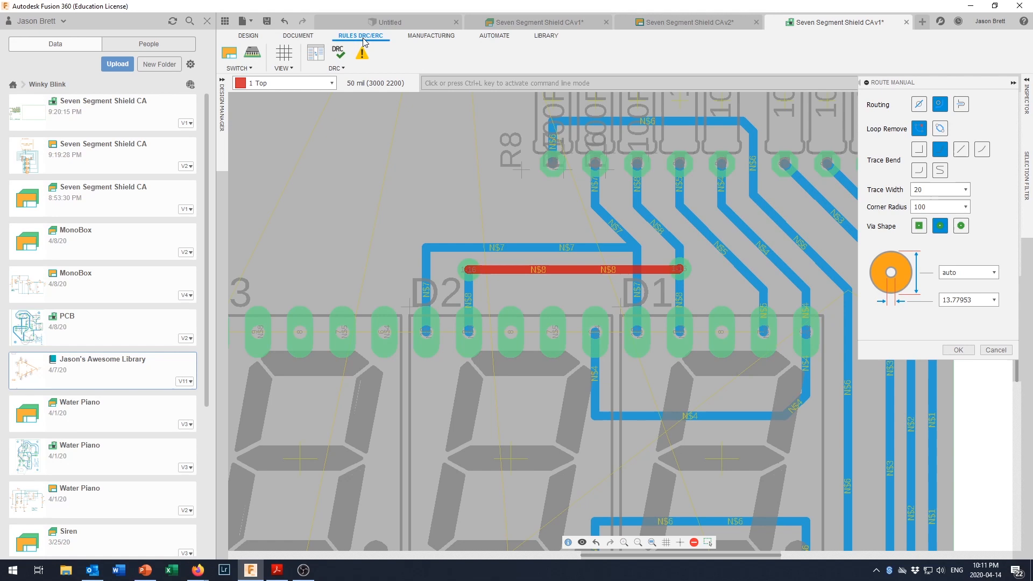
click(337, 56)
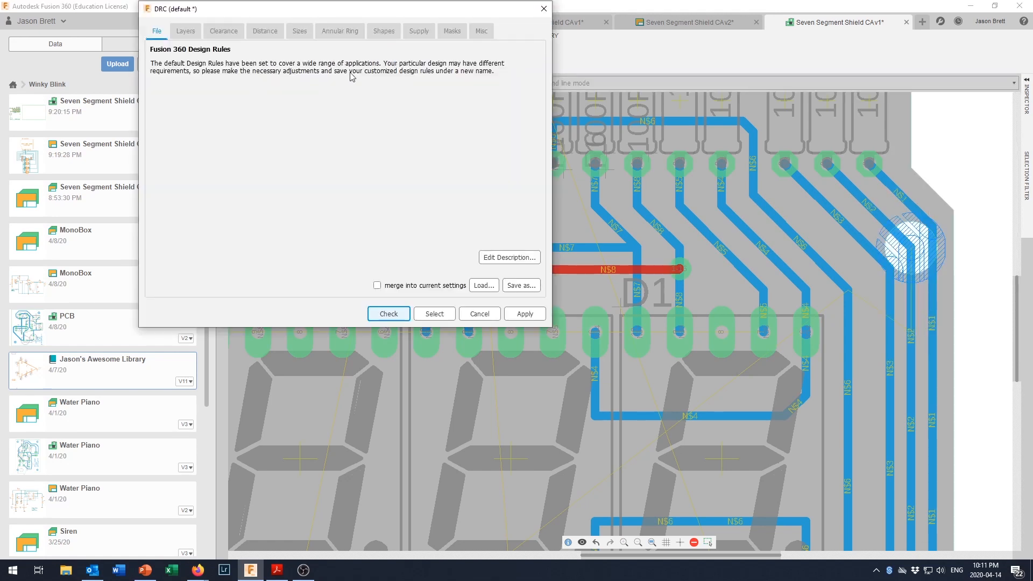
click(336, 32)
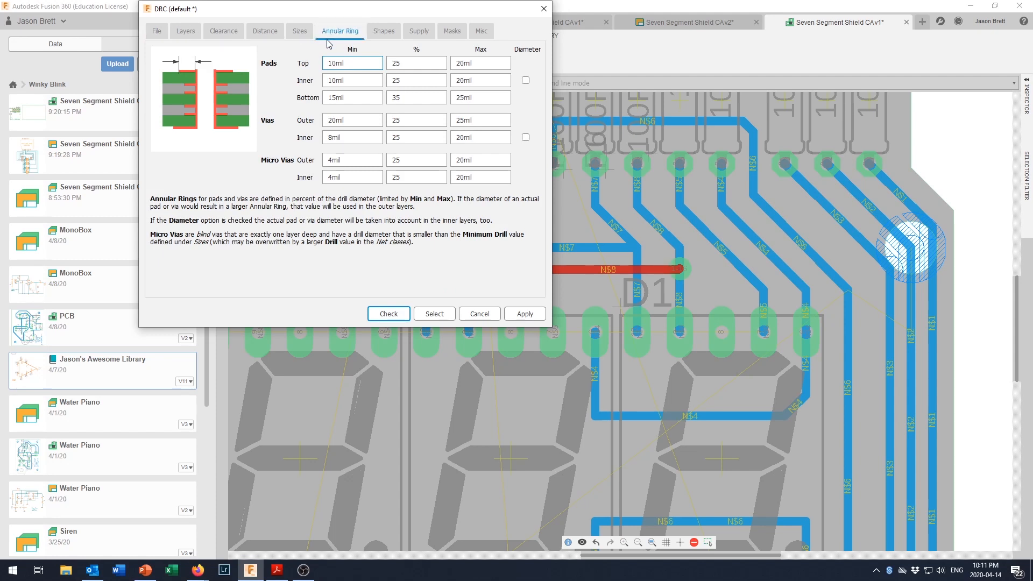
click(351, 120)
double_click(342, 119)
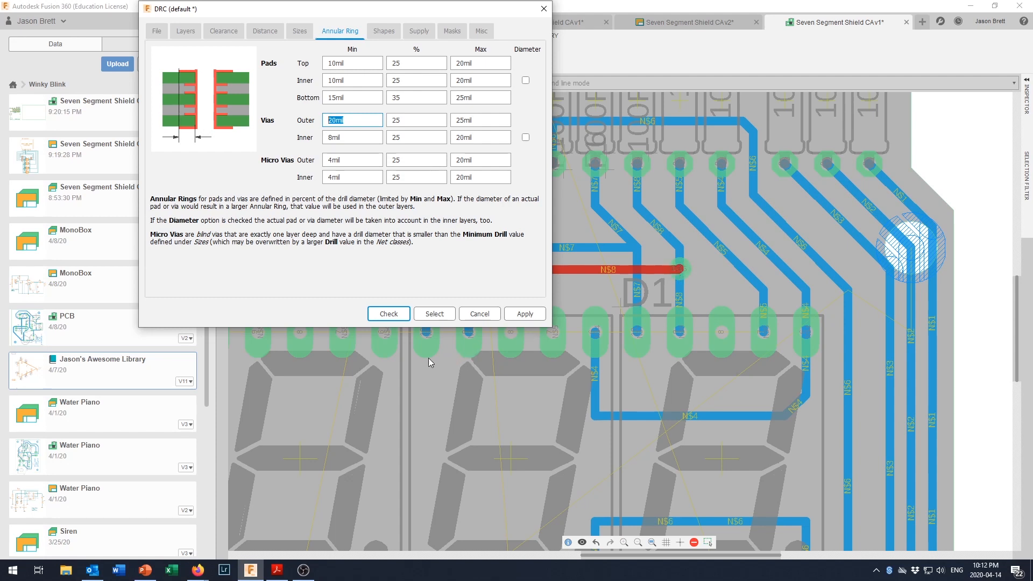
click(538, 316)
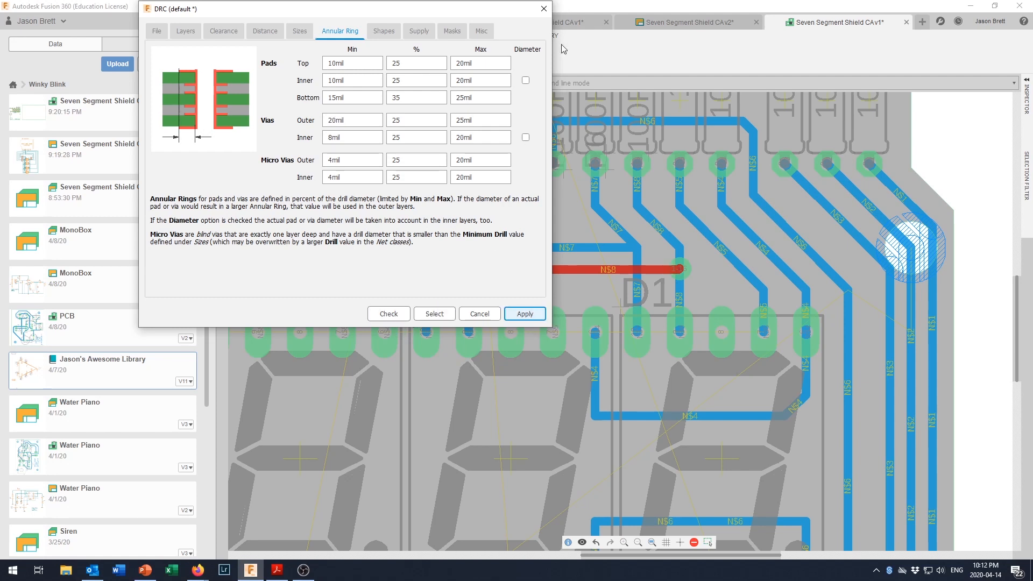
click(543, 10)
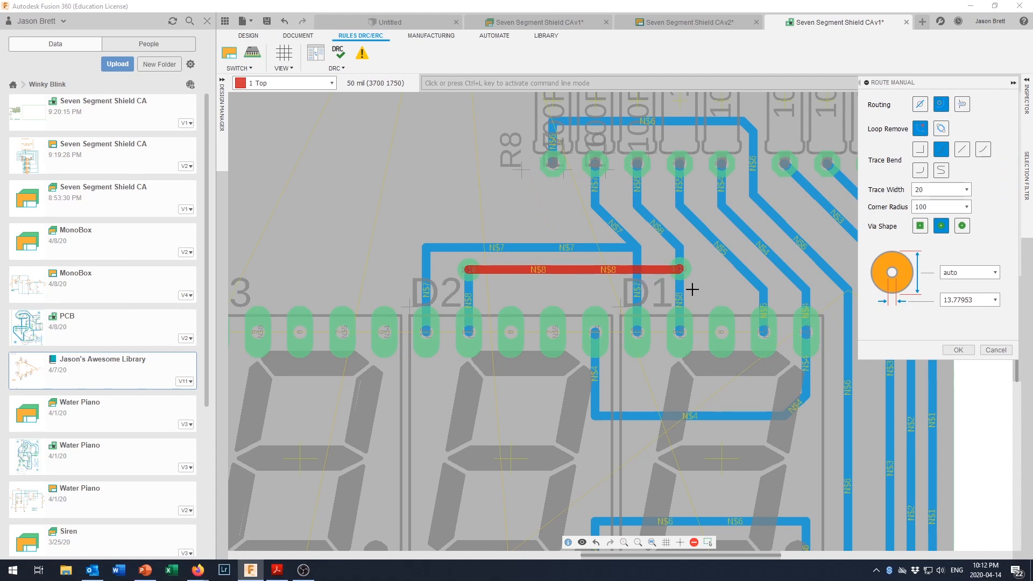
- Leave manual routing and move the horizontal N$7 segment between D2 and D1 up by about 100 mil
click(958, 350)
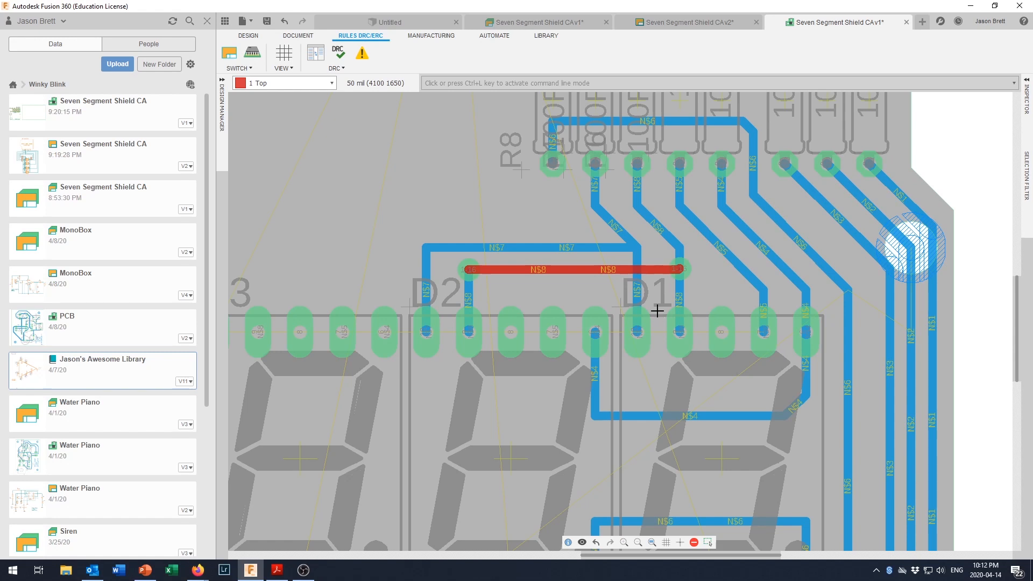
scroll(657, 311, down, 3)
scroll(635, 296, up, 2)
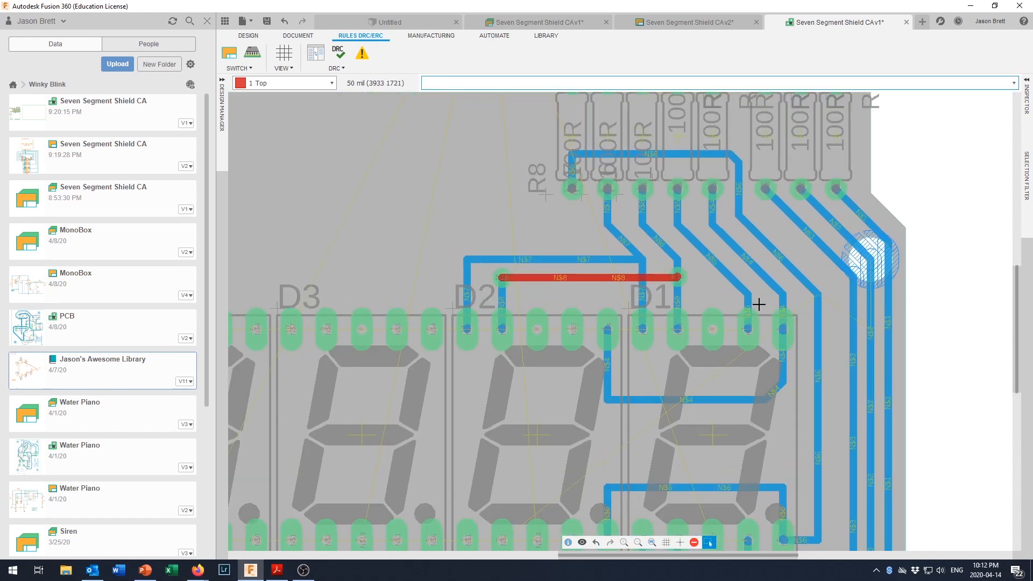
click(746, 331)
scroll(657, 297, down, 2)
scroll(652, 296, up, 1)
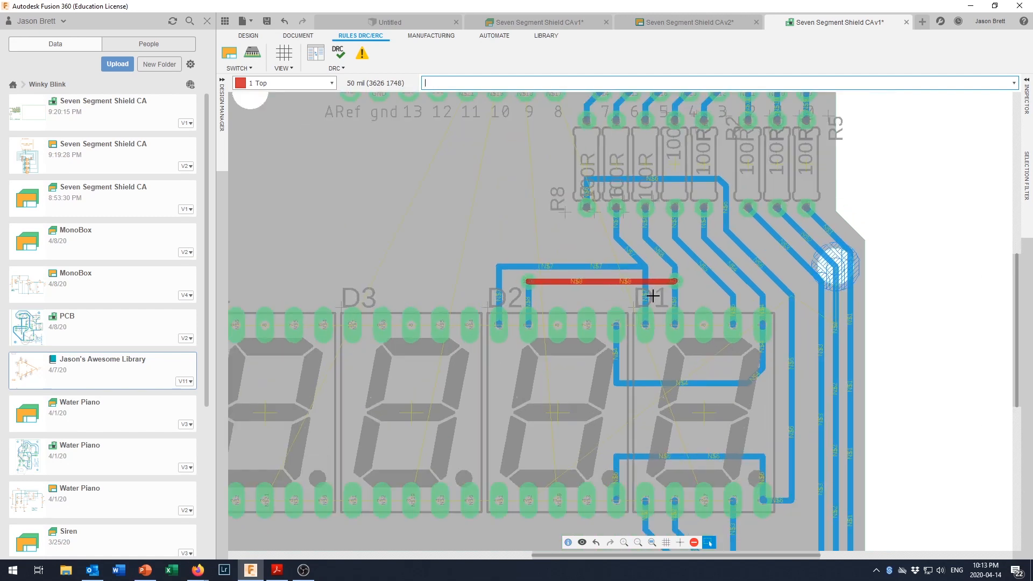
scroll(648, 293, up, 1)
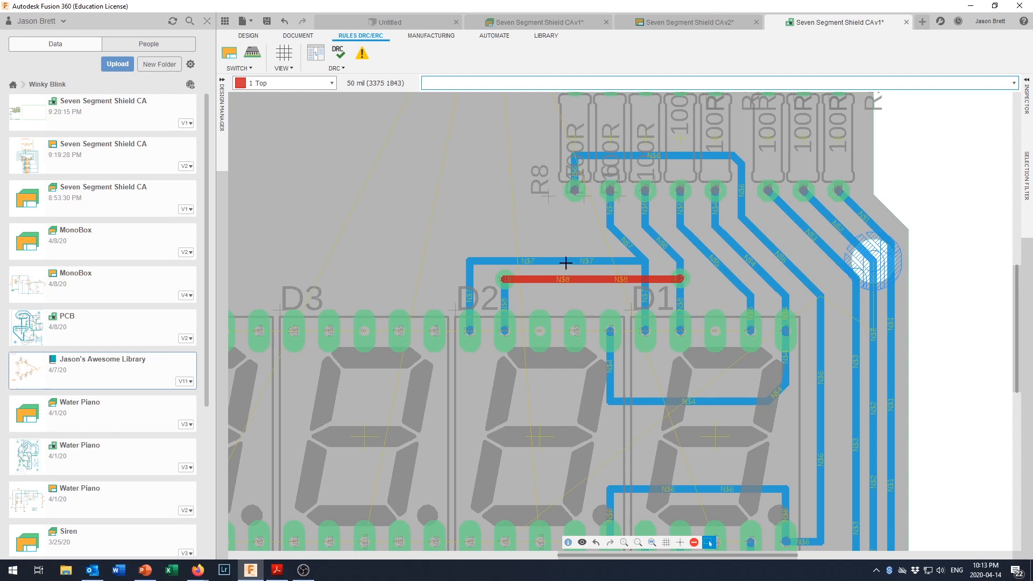
drag(566, 263, 552, 226)
- Move the N$8 via above D2's second upper pad up by about 100 mil
mouse_move(579, 280)
mouse_down()
mouse_move(574, 258)
mouse_move(575, 279)
mouse_up()
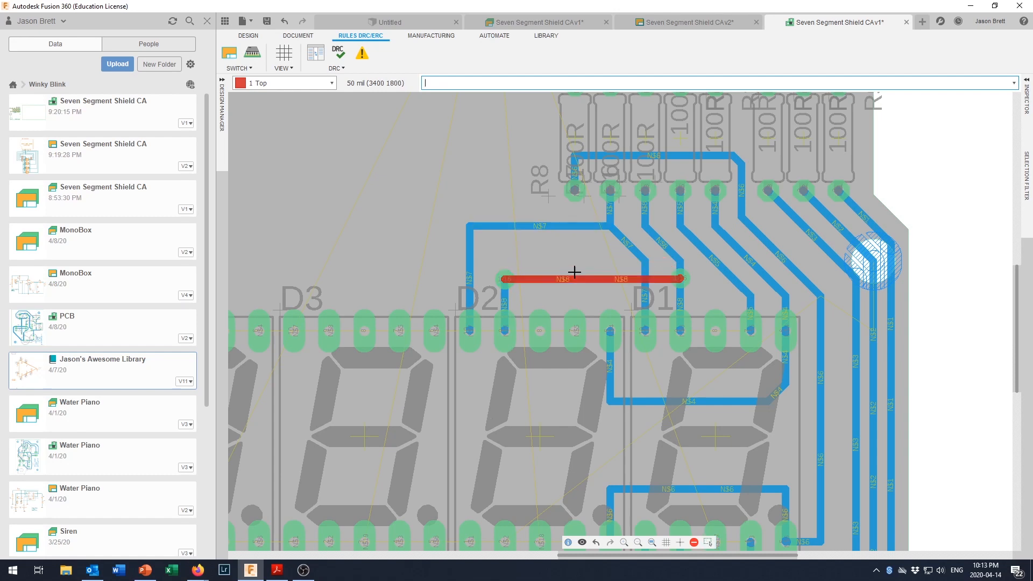
mouse_move(505, 268)
mouse_down()
mouse_move(506, 249)
mouse_move(509, 284)
mouse_move(495, 290)
mouse_move(491, 258)
mouse_move(512, 285)
mouse_move(504, 266)
mouse_up()
key(Escape)
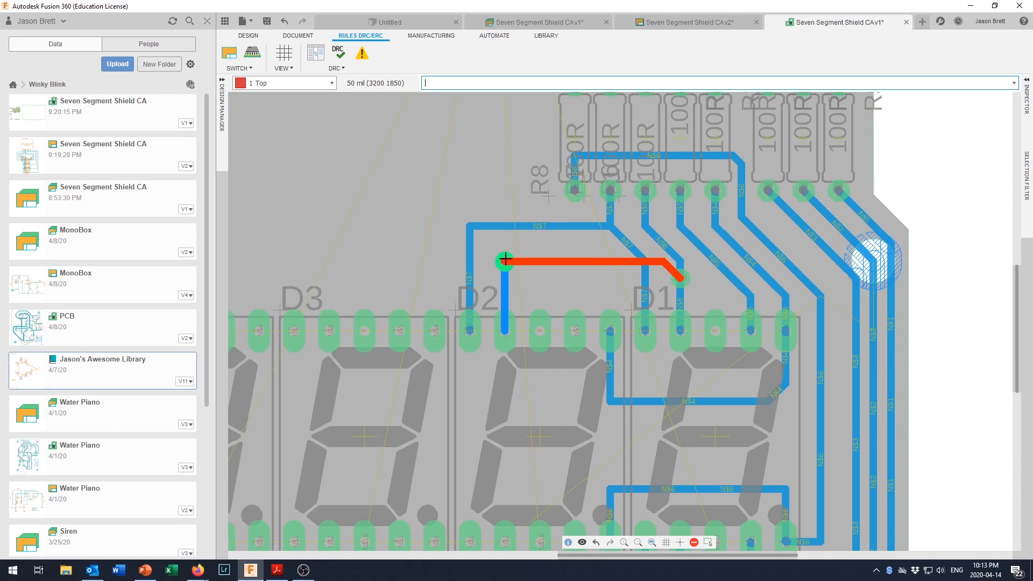
drag(506, 255, 505, 250)
- Try moving the N$8 via above D1 up and about 50 mil left onto the slanted N$8 trace, and shifting its vertical segment
click(685, 280)
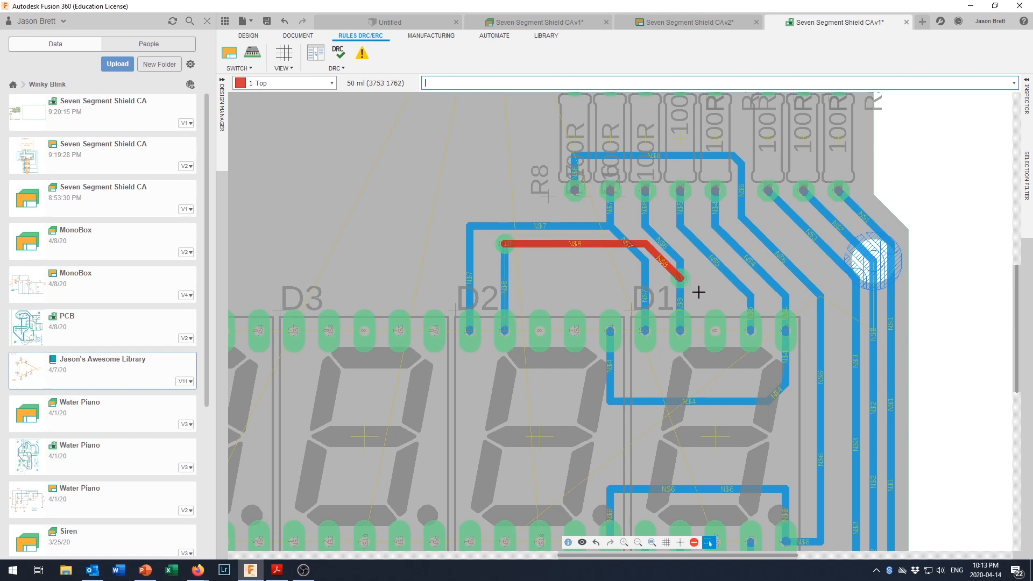
click(685, 284)
click(683, 282)
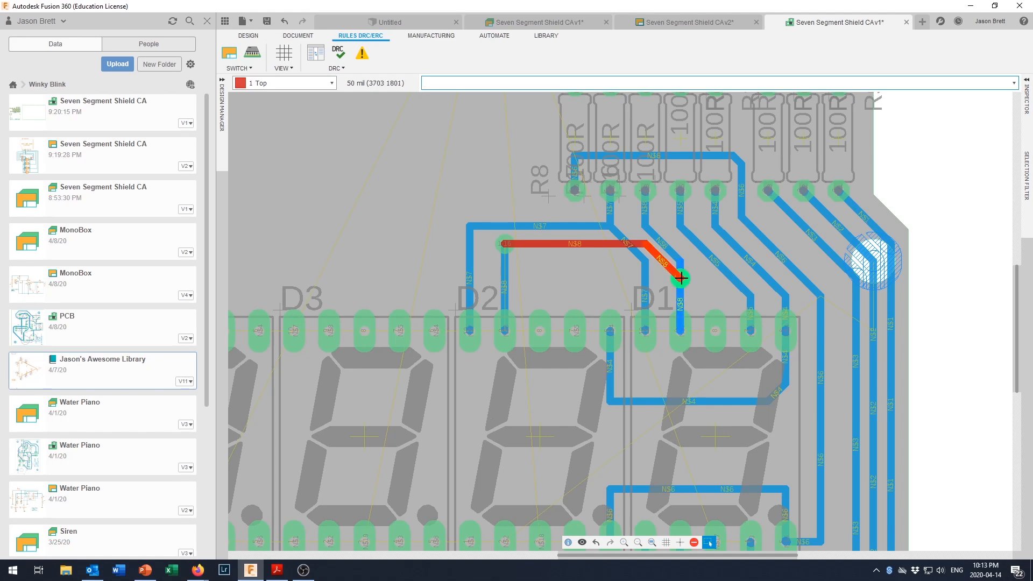
scroll(680, 278, down, 2)
scroll(680, 279, up, 4)
mouse_move(682, 280)
mouse_down()
mouse_move(680, 247)
mouse_move(651, 218)
mouse_up()
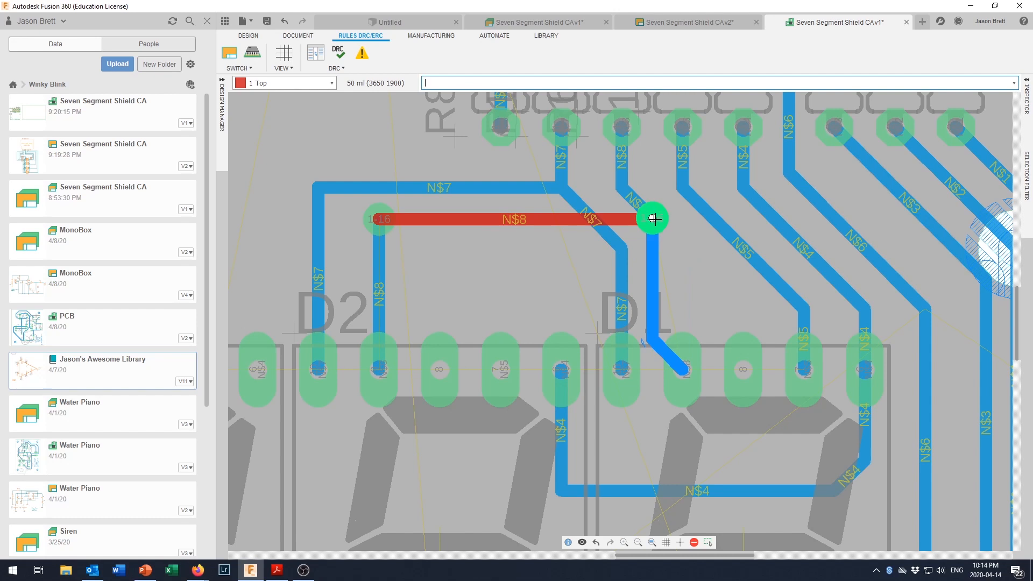
drag(652, 287, 669, 295)
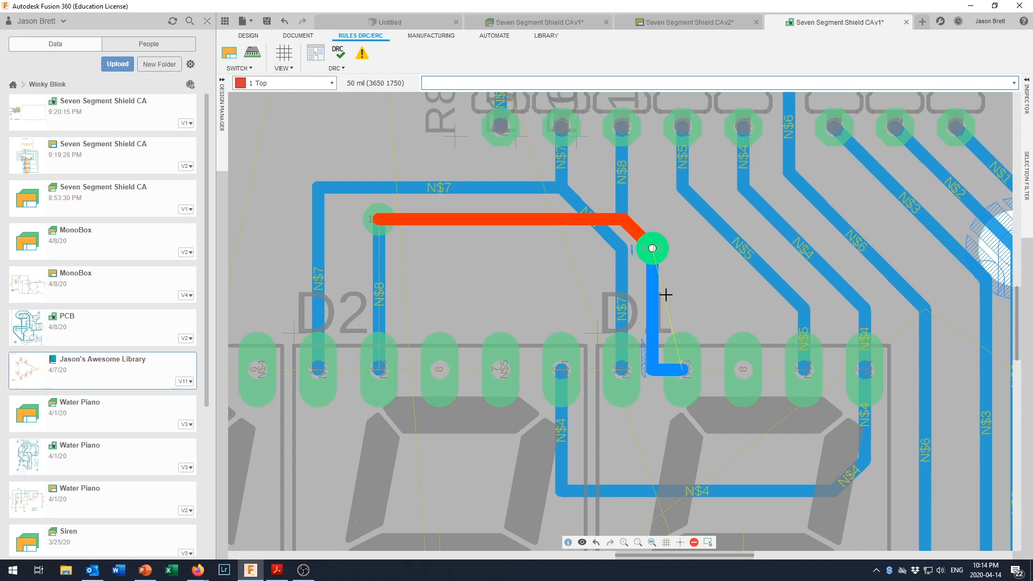
click(691, 250)
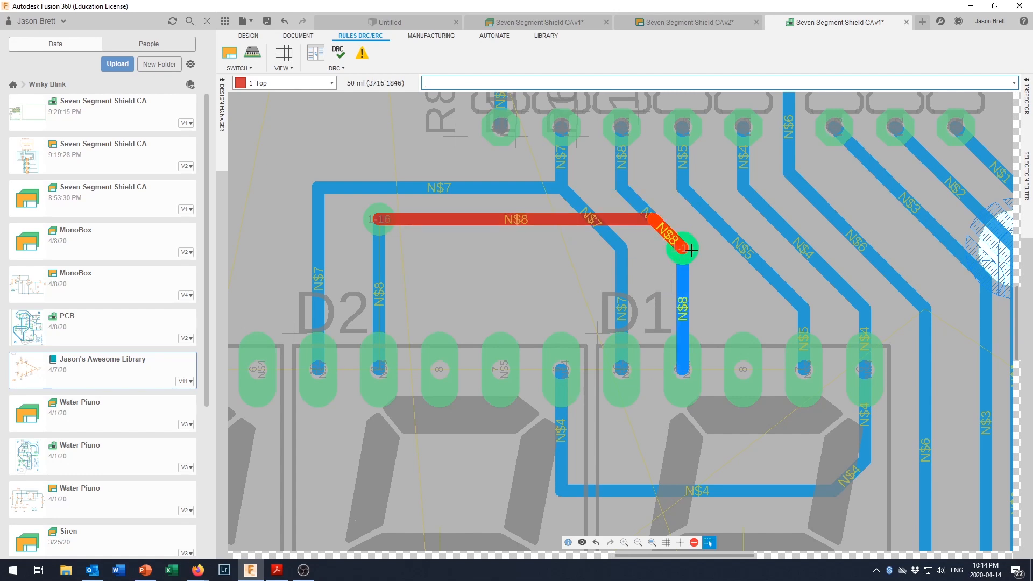
- Move the N$8 via above D1 onto the slanted N$8 trace at about (3650 1900), level with the via above D2
click(687, 244)
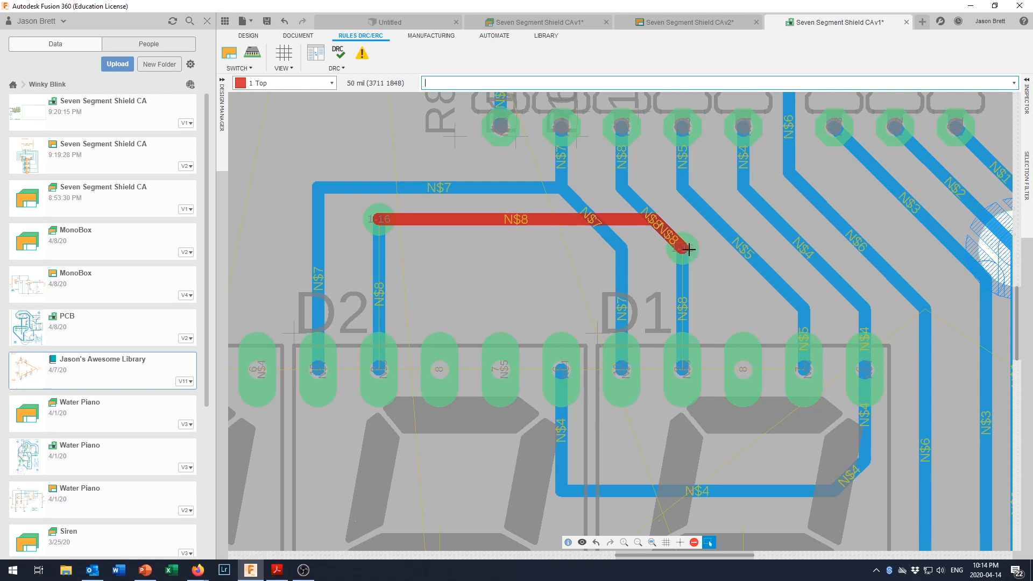
click(681, 244)
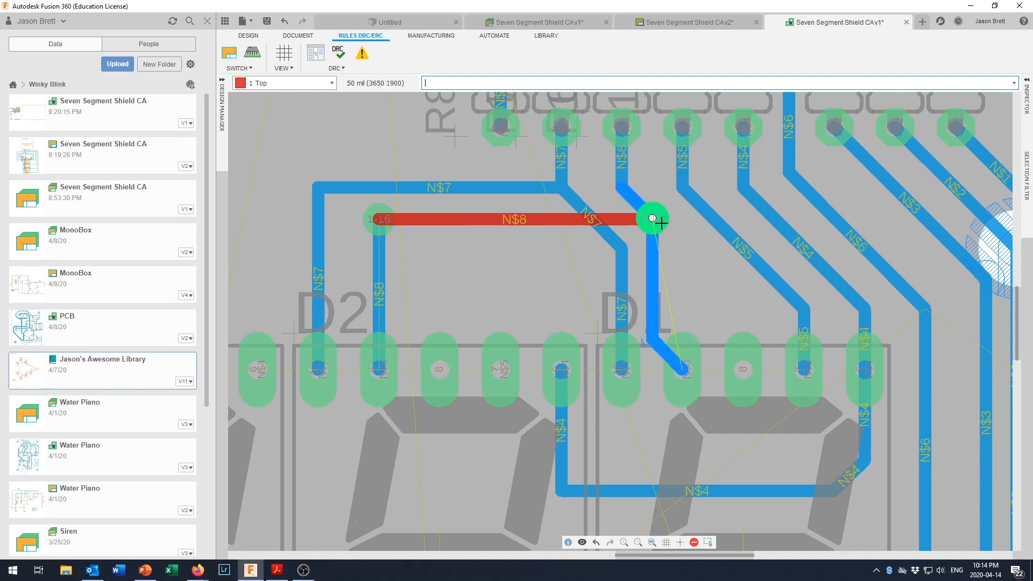
click(651, 218)
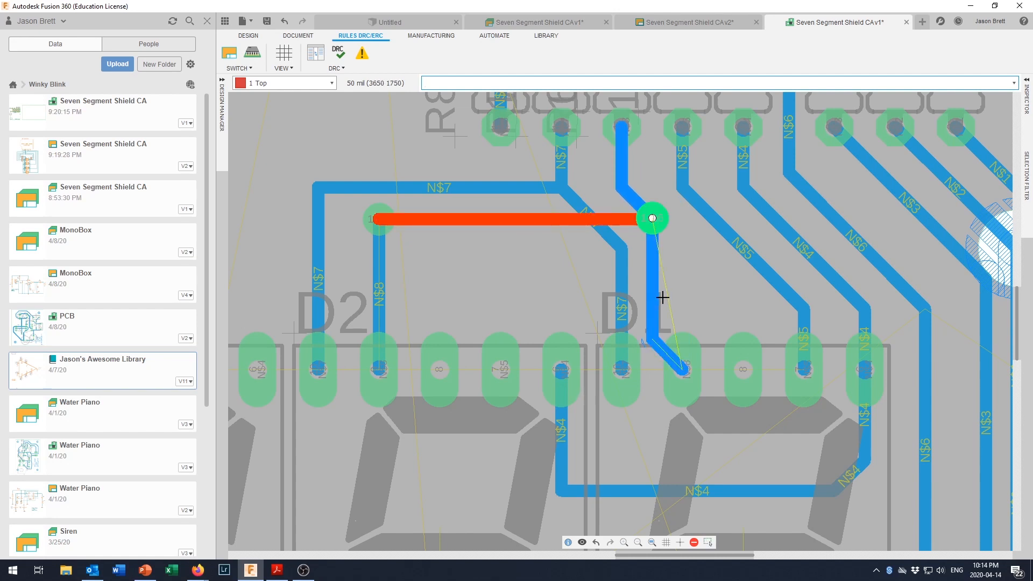
click(663, 296)
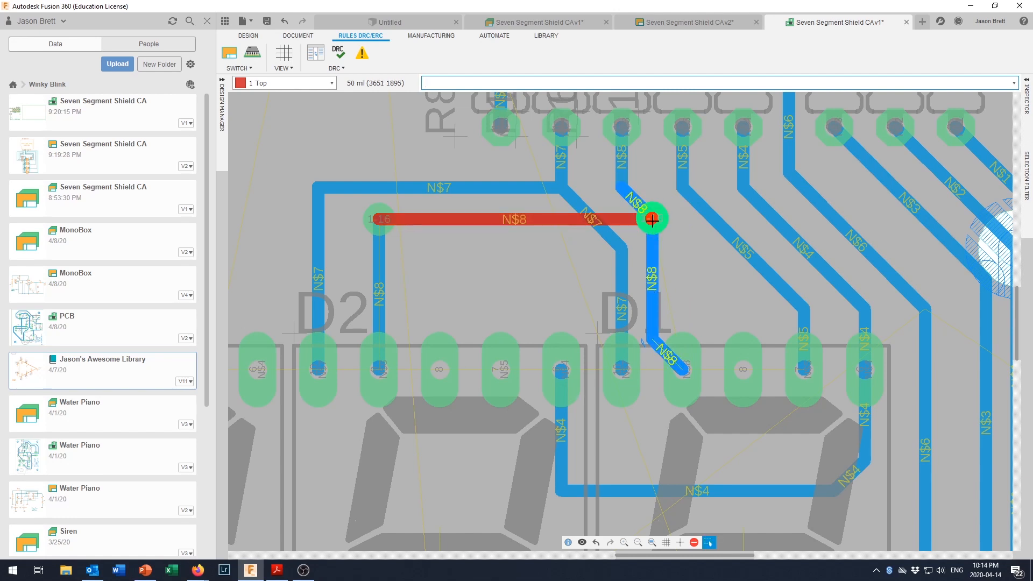
- Try shifting the N$8 via above D1 up by another 50 mil, and undo that move
click(650, 270)
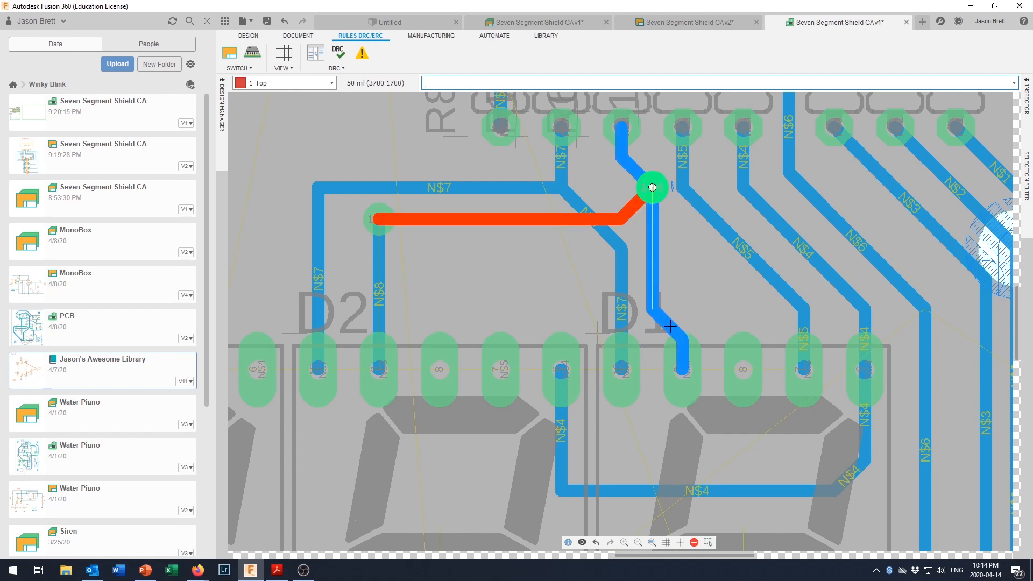
click(669, 330)
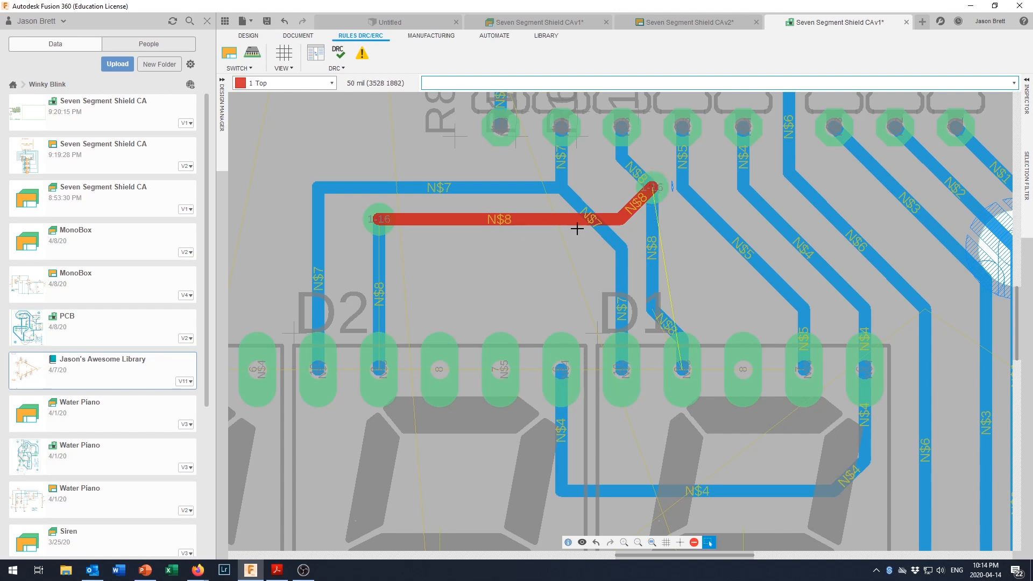
click(287, 21)
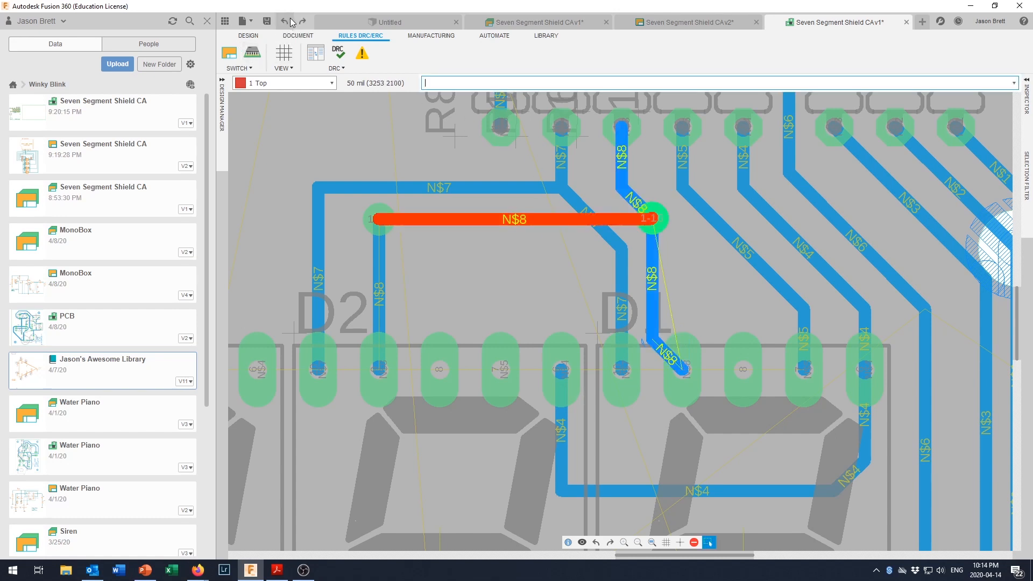
- Shift N$8's vertical segment and via above D1 right by about 50 mil, in line with D1's second upper pad
drag(653, 282, 669, 280)
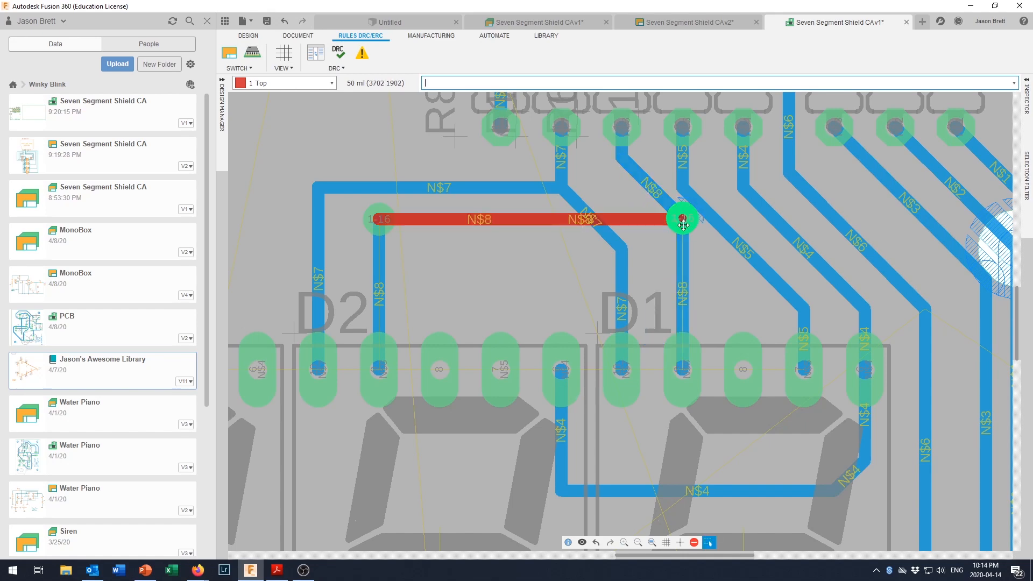
- Select the N$8 via above D1 together with its attached traces and move them about 50 mil left to (3650 1900)
scroll(699, 206, down, 3)
scroll(694, 207, up, 5)
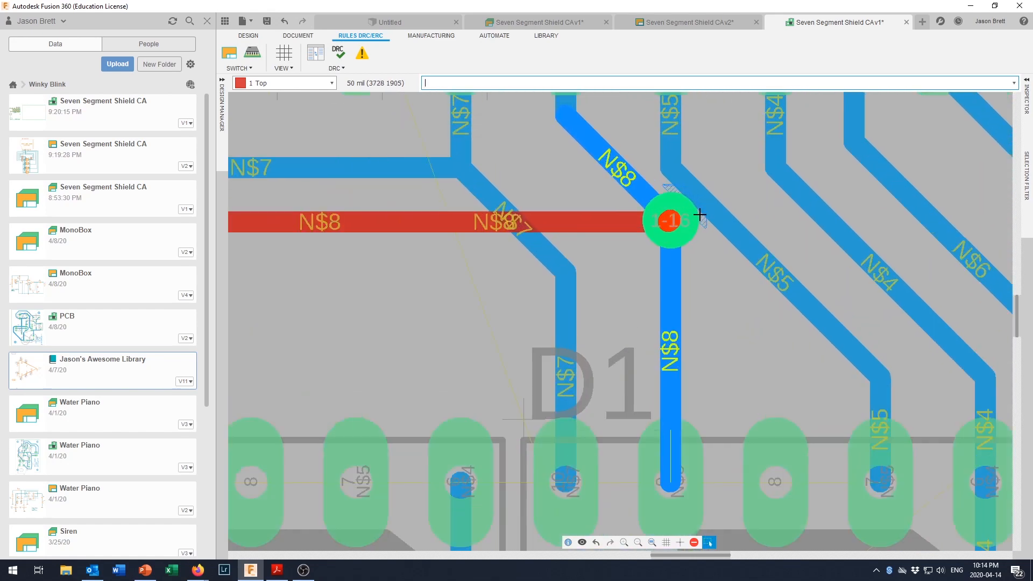
mouse_move(670, 222)
mouse_down()
mouse_move(649, 246)
mouse_move(618, 242)
mouse_move(660, 224)
mouse_up()
click(672, 223)
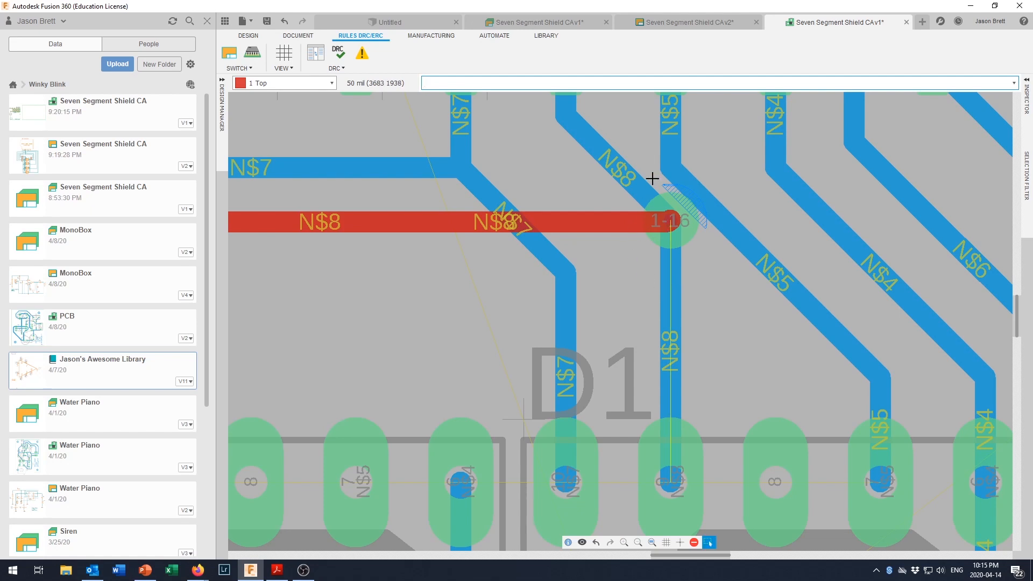
scroll(649, 181, up, 2)
click(634, 191)
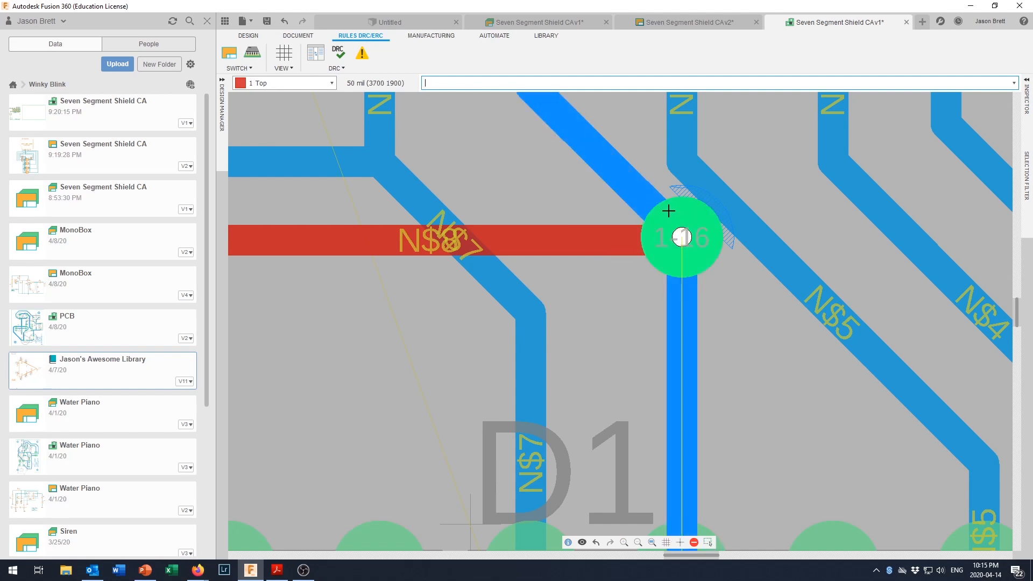
click(694, 240)
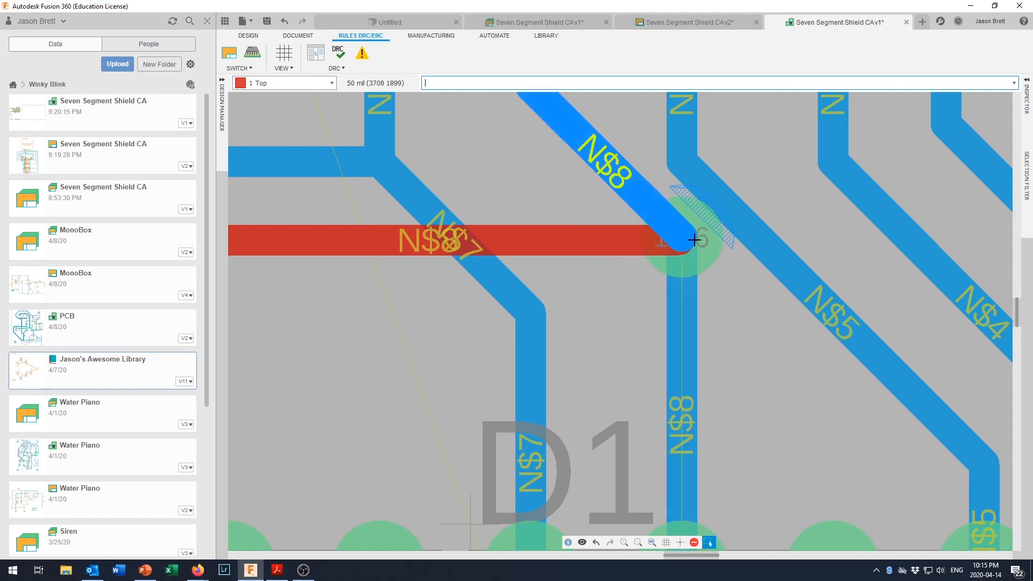
drag(731, 279, 638, 200)
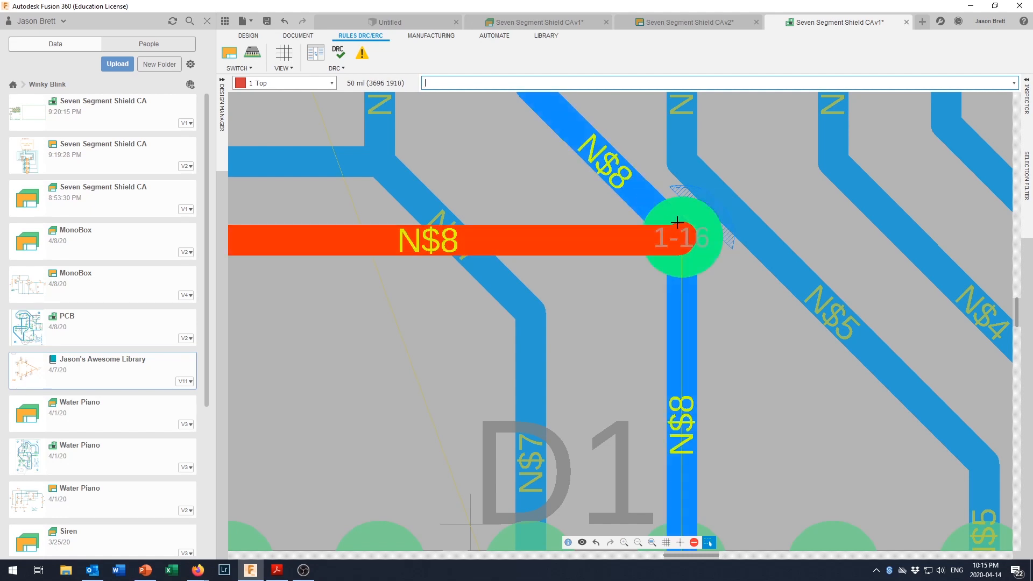
drag(686, 237, 631, 237)
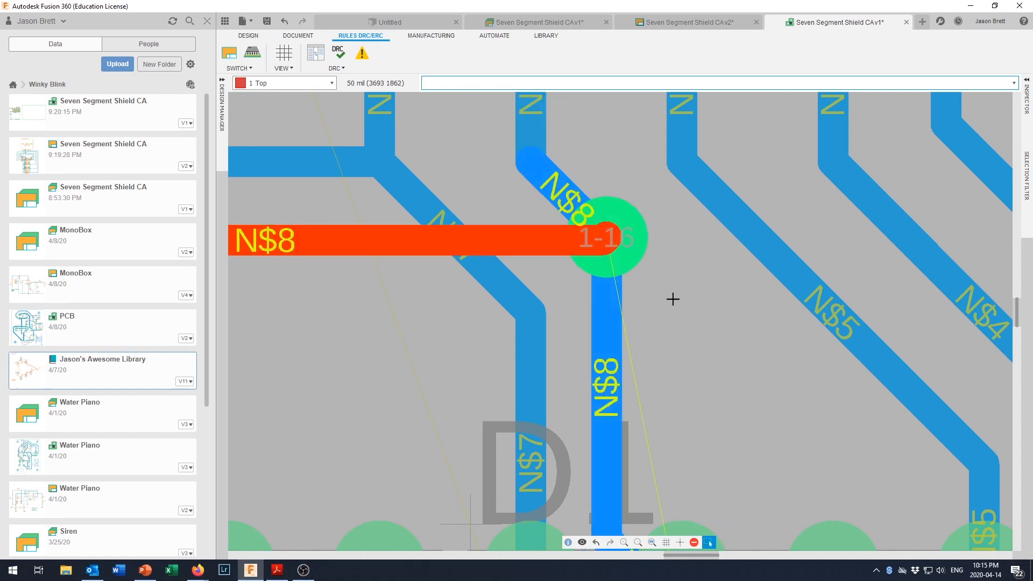
- Shift N$8's slanted segment at D1's second upper pad up about 50 mil, so the trace enters the pad vertically
scroll(683, 333, down, 3)
scroll(683, 407, up, 3)
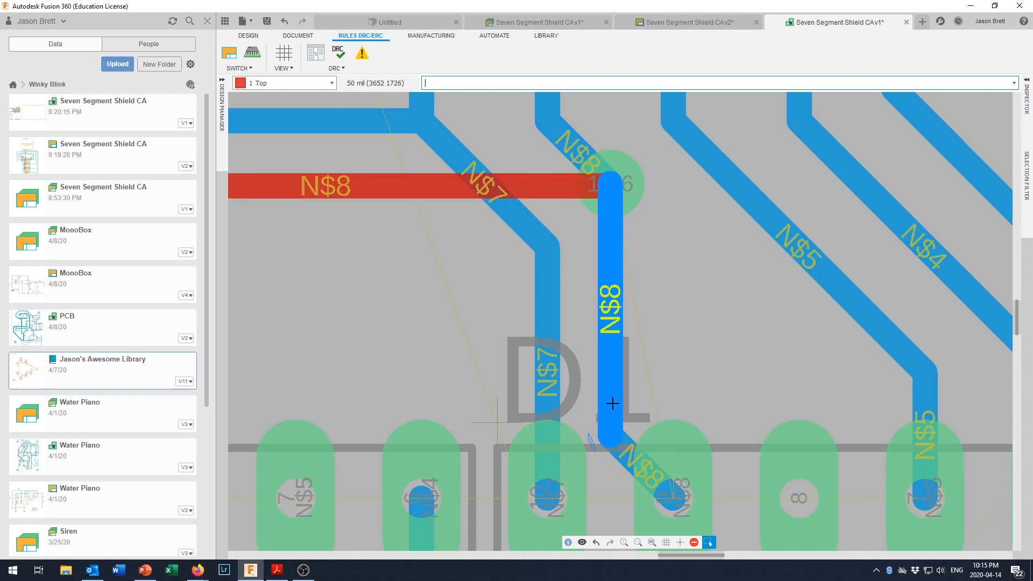
drag(613, 439, 655, 431)
scroll(659, 348, down, 4)
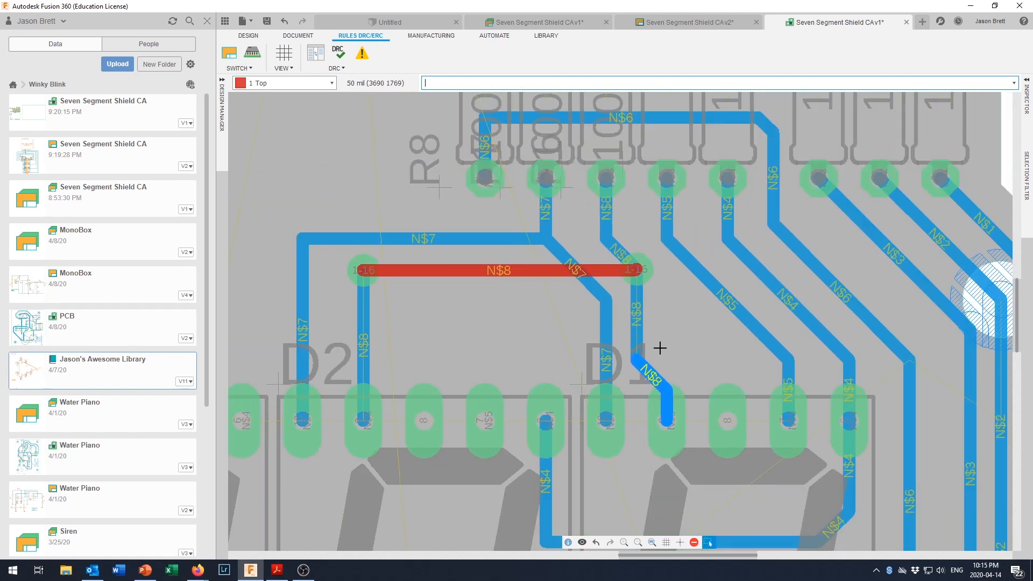
scroll(660, 348, down, 2)
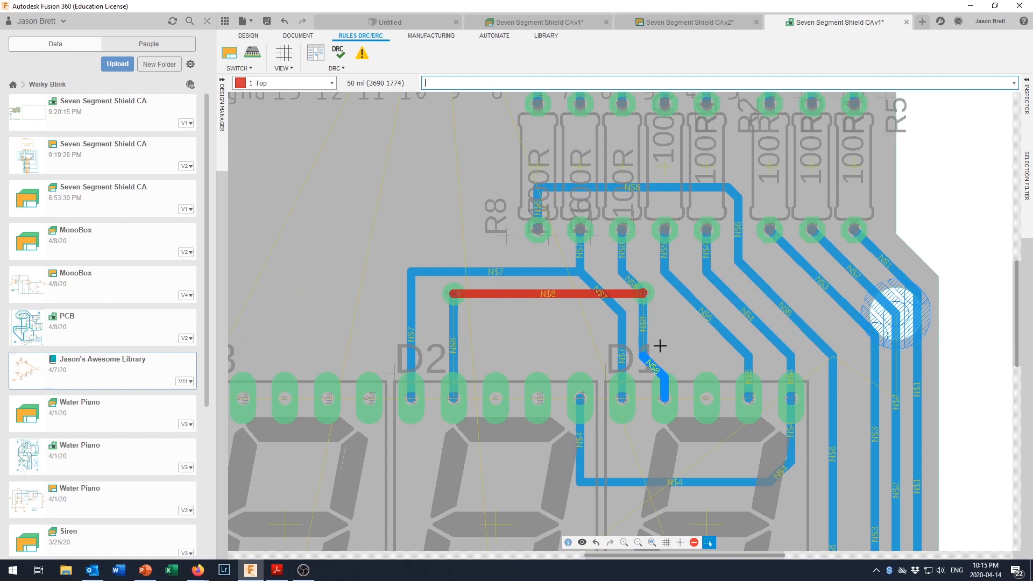
scroll(636, 290, down, 1)
scroll(636, 290, up, 4)
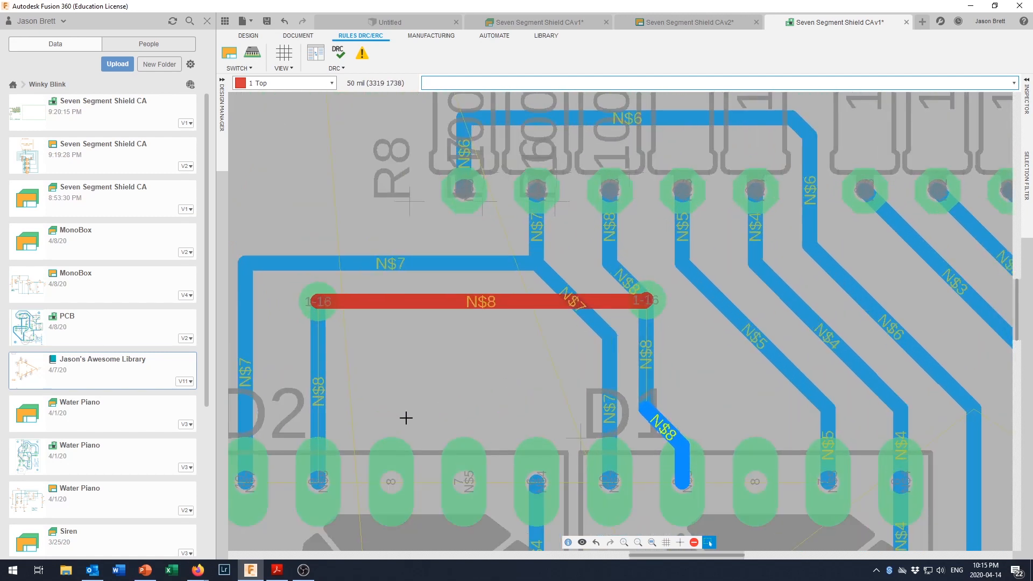
scroll(405, 418, down, 2)
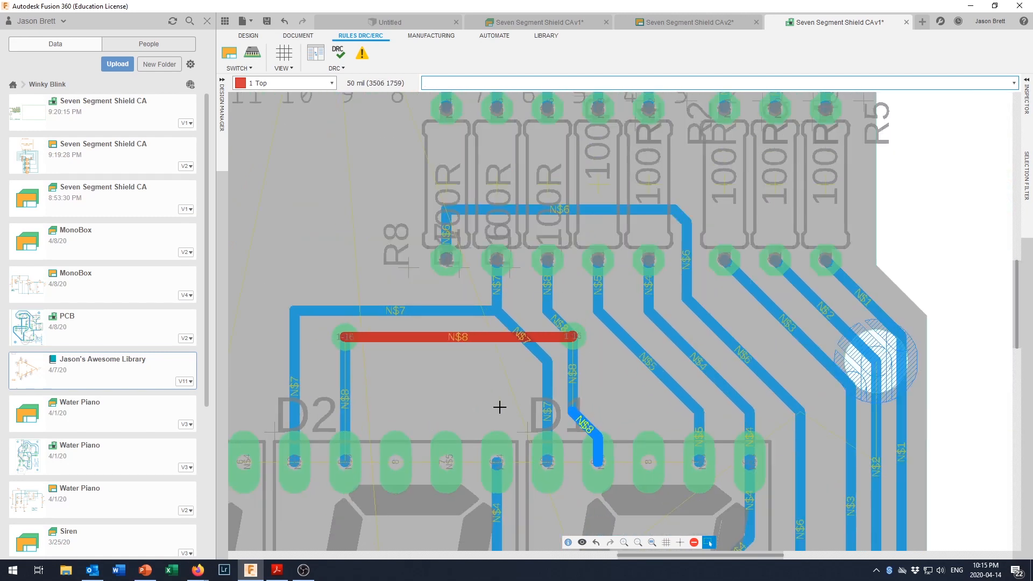
scroll(455, 425, up, 1)
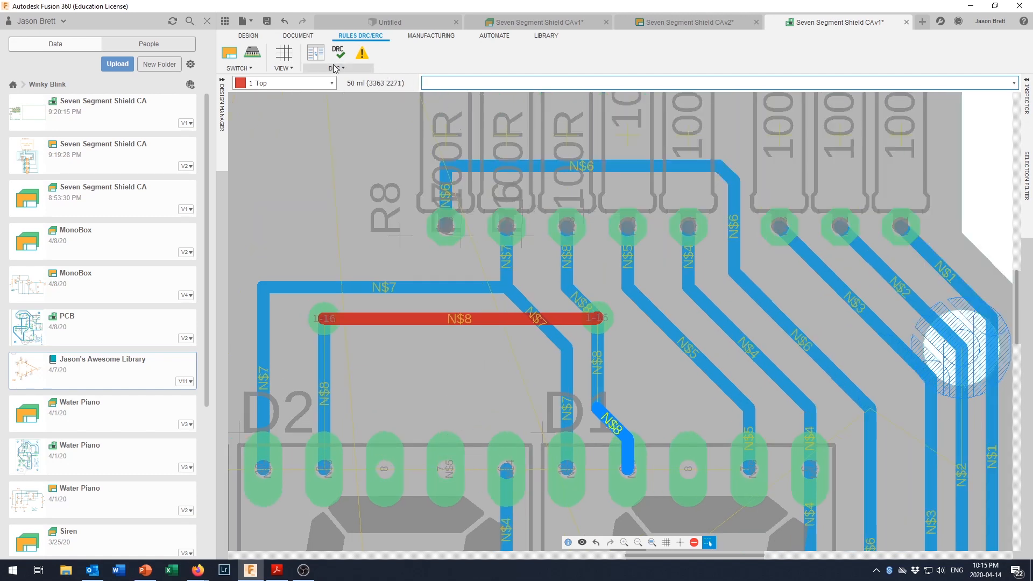
- Manually route N$5 on layer 16 Bottom from D2's fourth upper pad straight up to a via at (3400 1850)
click(255, 41)
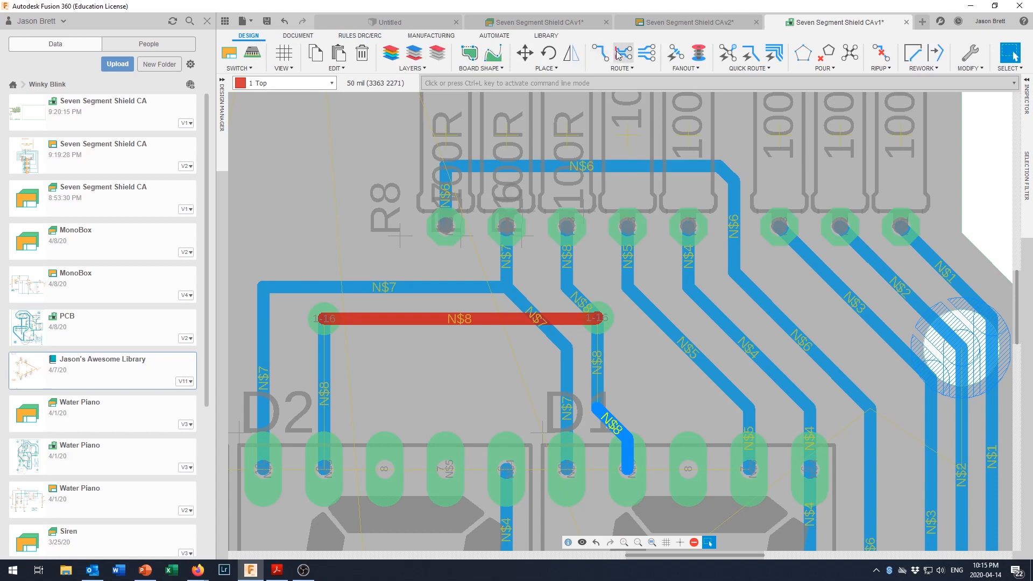
click(600, 53)
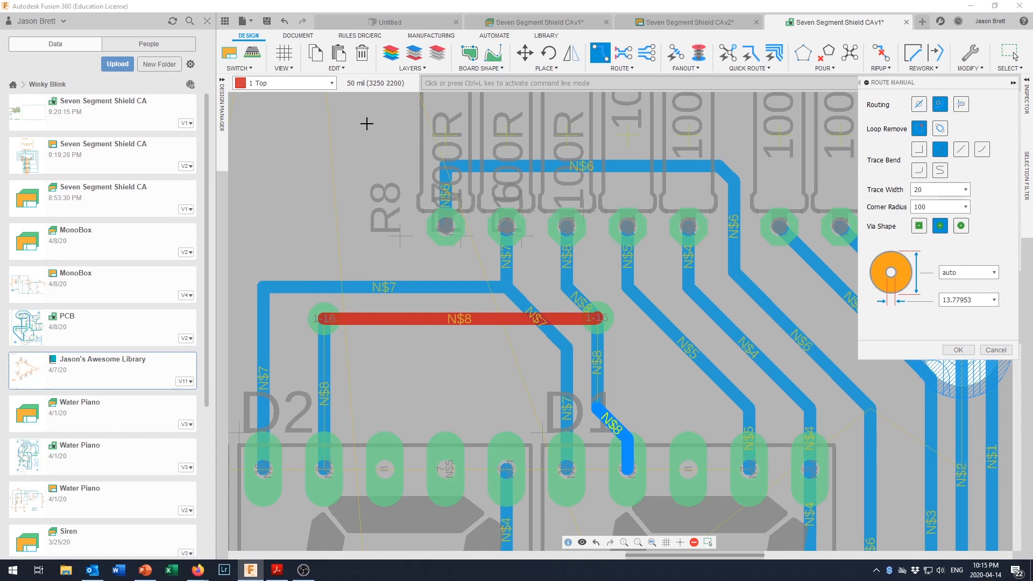
click(323, 82)
click(299, 106)
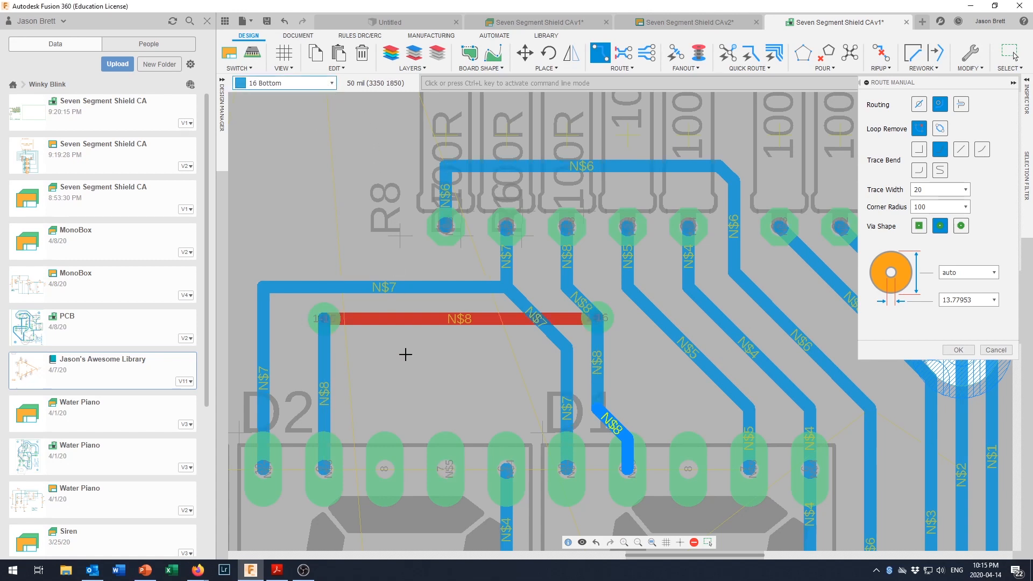
click(444, 471)
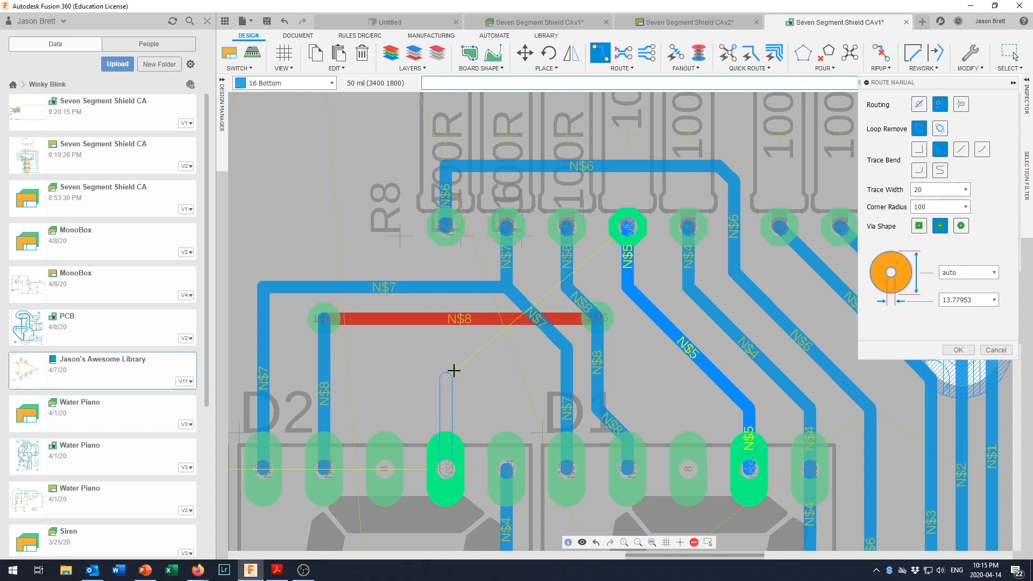
scroll(453, 371, down, 1)
scroll(451, 369, up, 1)
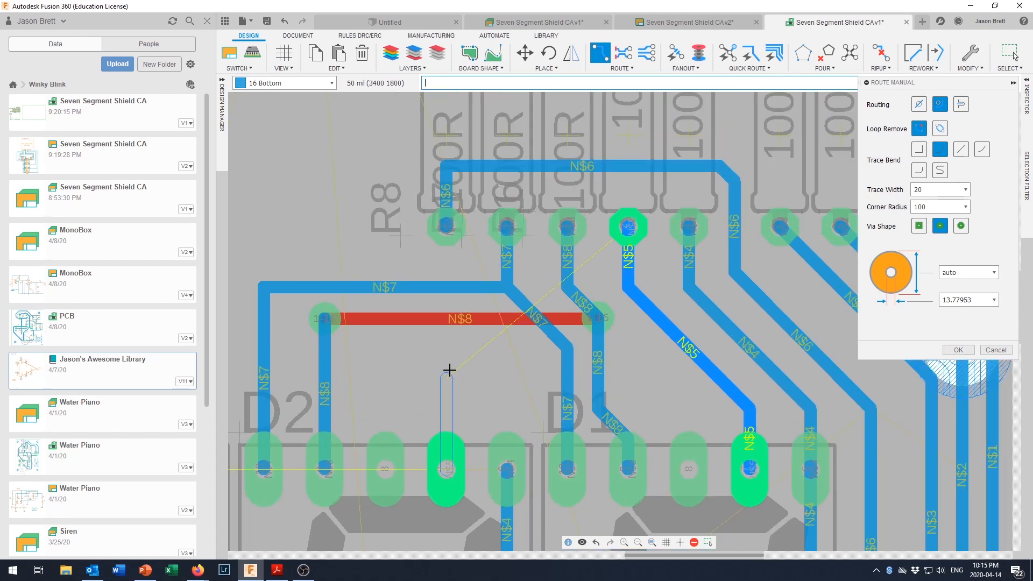
key(shift)
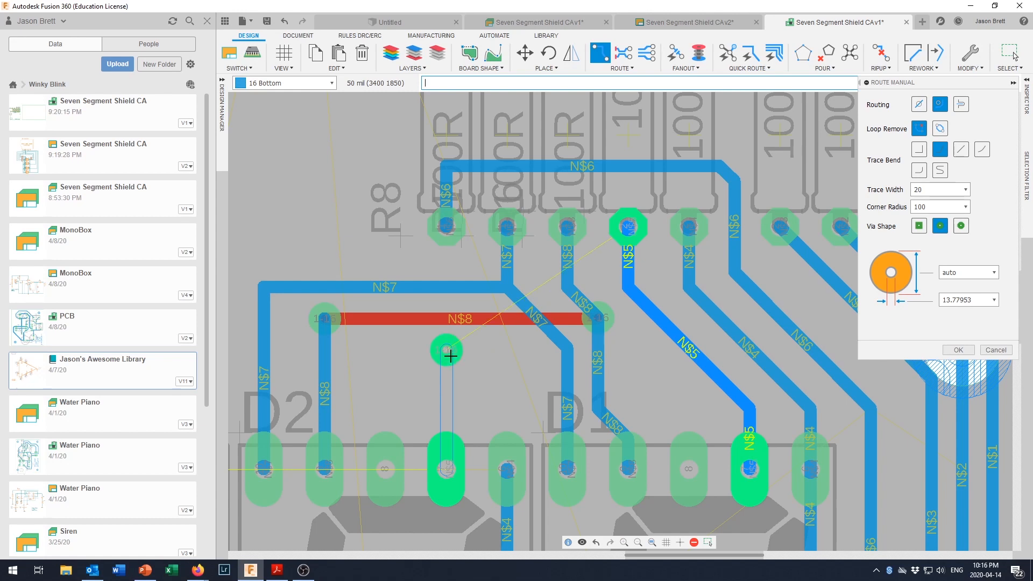
click(449, 355)
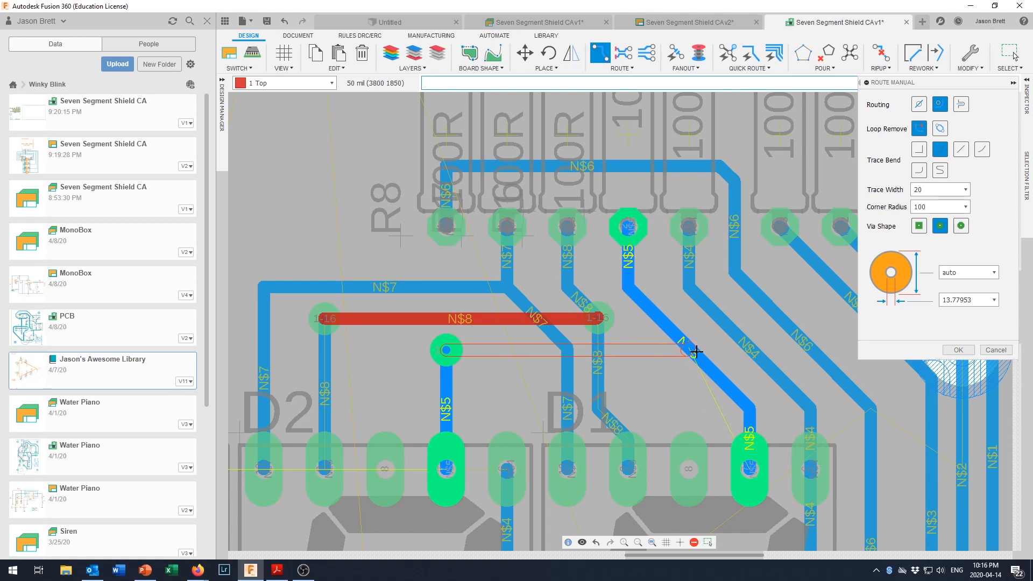
- Continue N$5 horizontally on the top layer to a via on its slanted bottom-layer trace above D1 at (3800 1850)
click(688, 349)
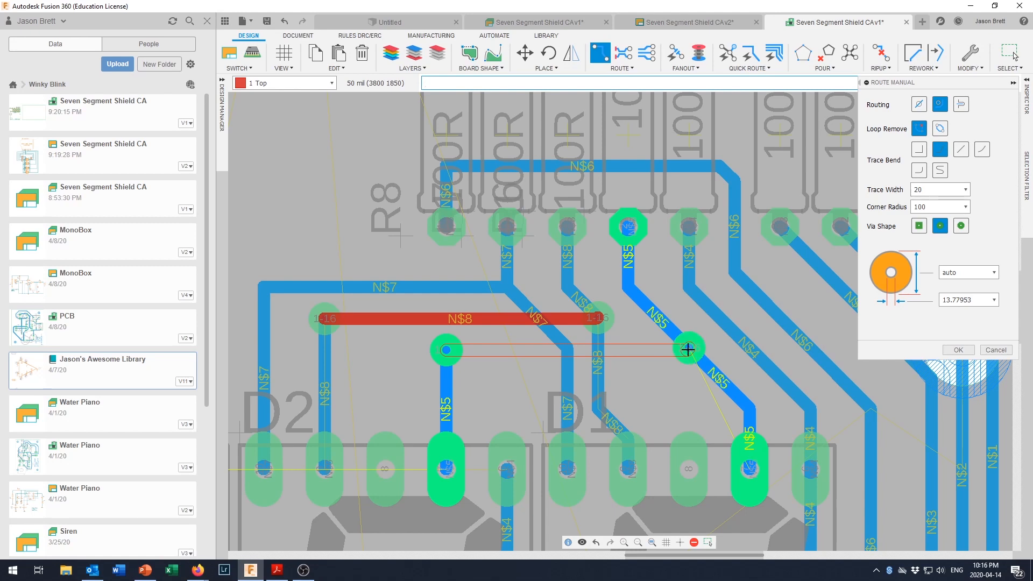
click(688, 350)
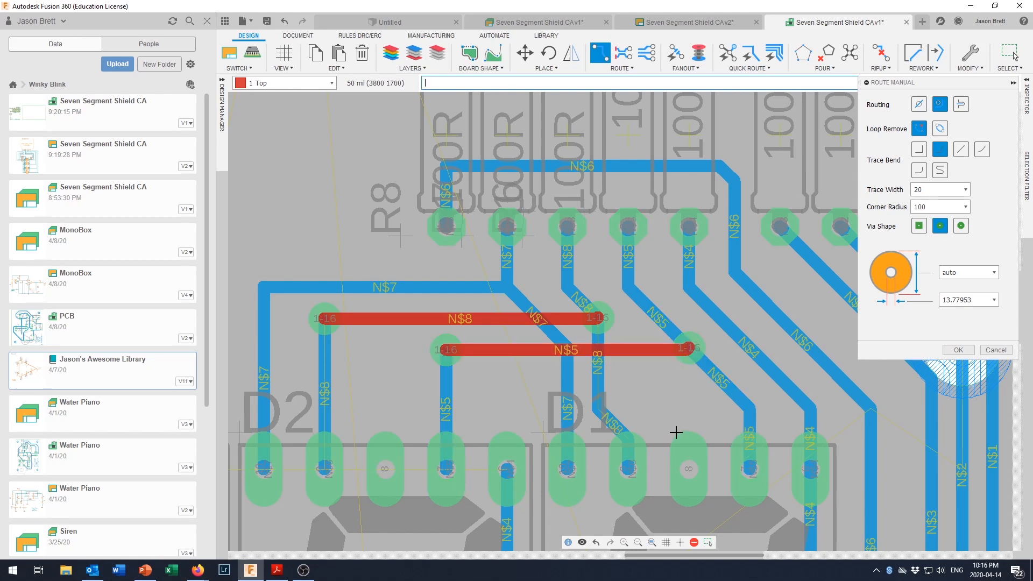
scroll(676, 432, down, 3)
scroll(676, 433, up, 2)
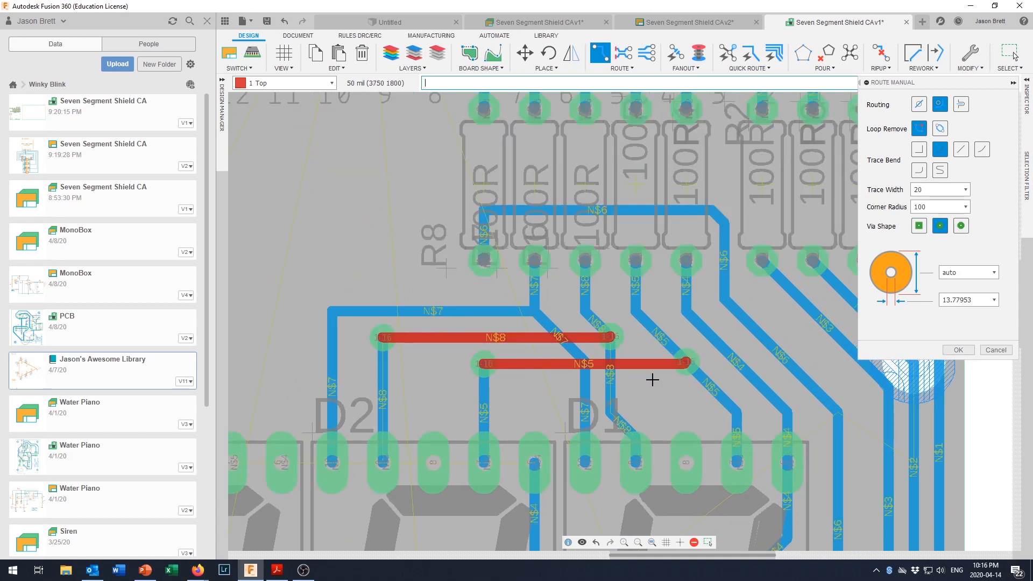
- Examine the routed traces around displays D1 and D2 and the unrouted lower pads of D2
scroll(614, 376, down, 2)
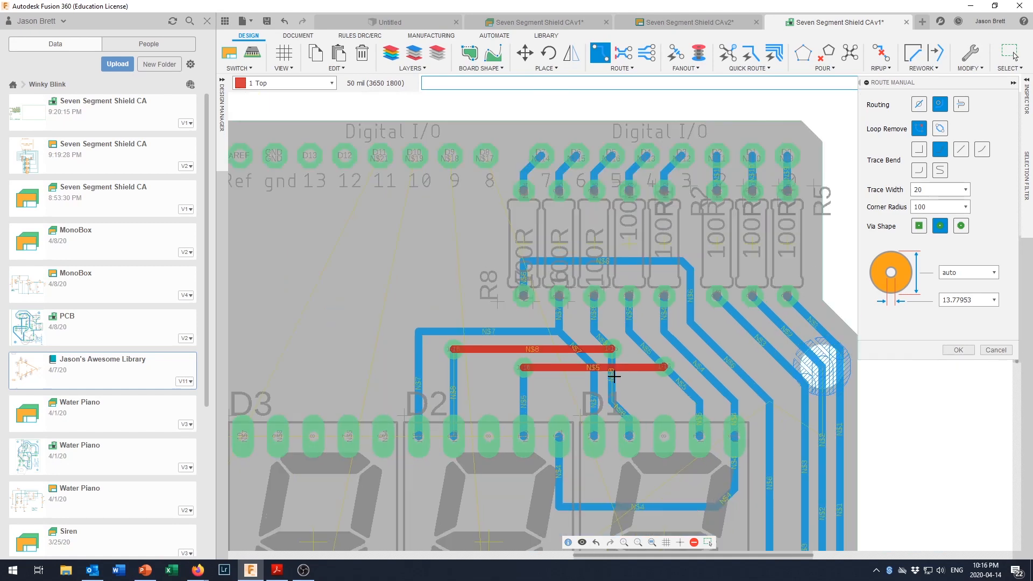
scroll(621, 400, down, 2)
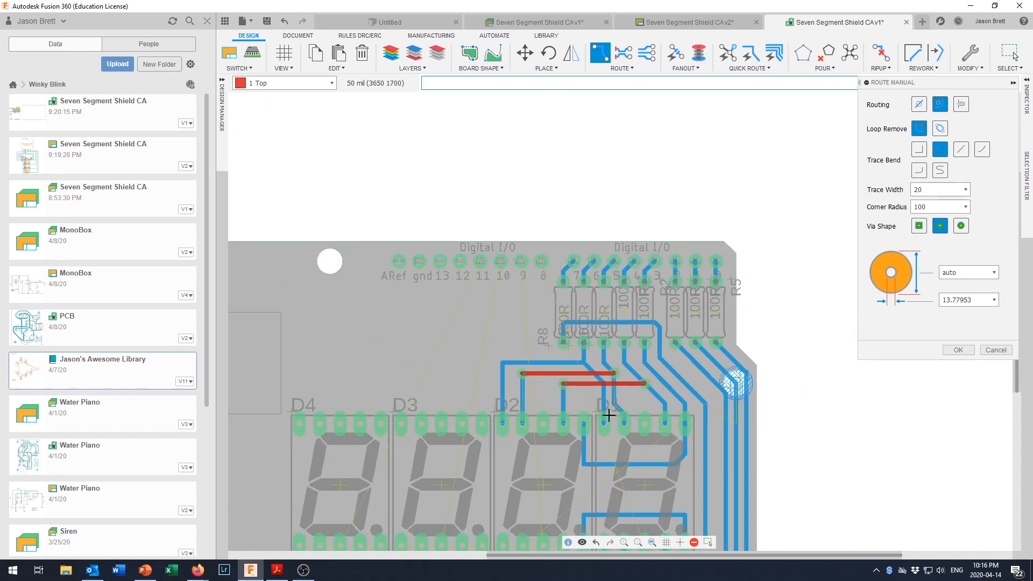
middle_drag(614, 466, 637, 331)
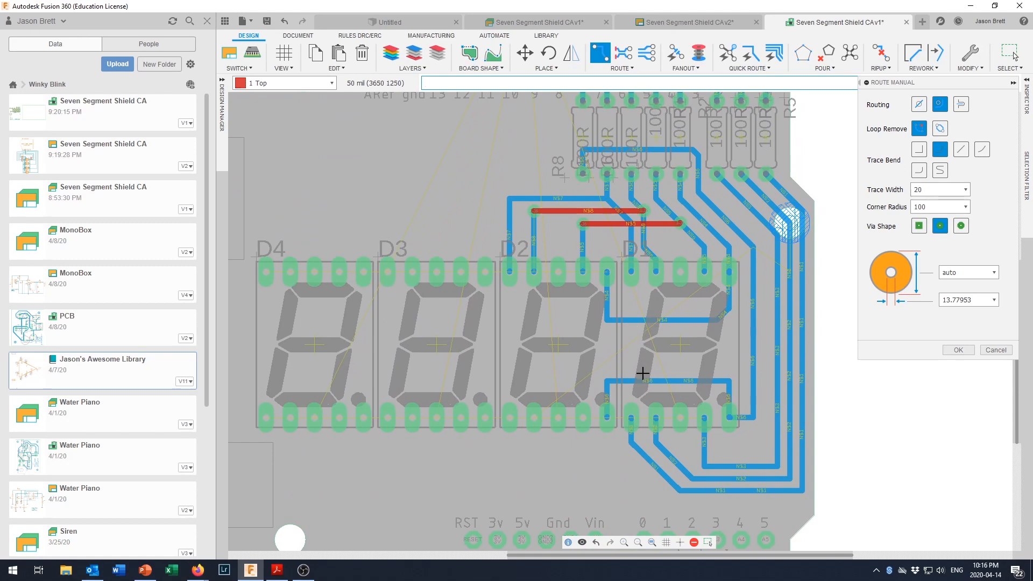
scroll(642, 379, up, 2)
scroll(648, 397, up, 1)
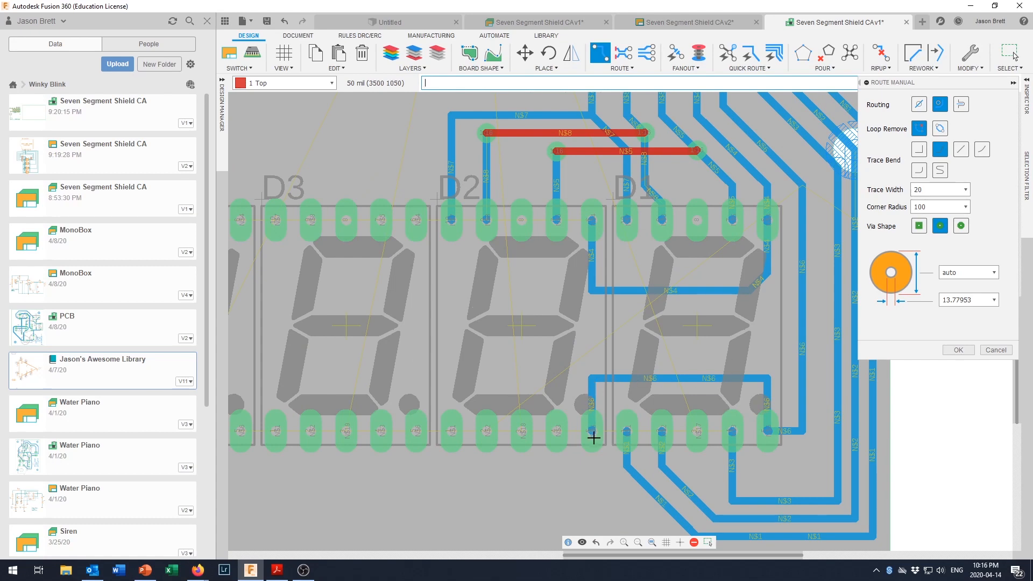
scroll(593, 438, down, 2)
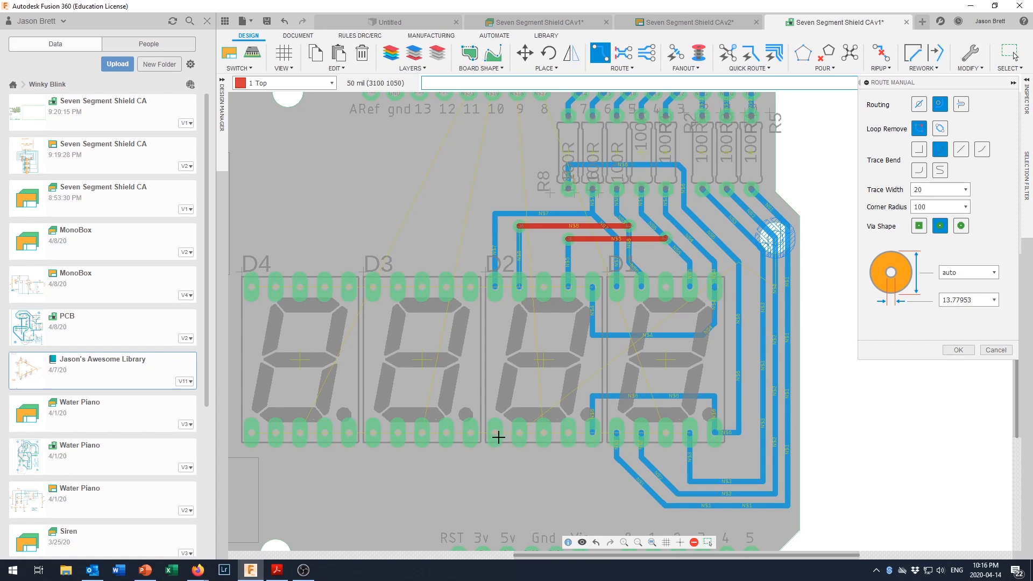
scroll(502, 432, down, 1)
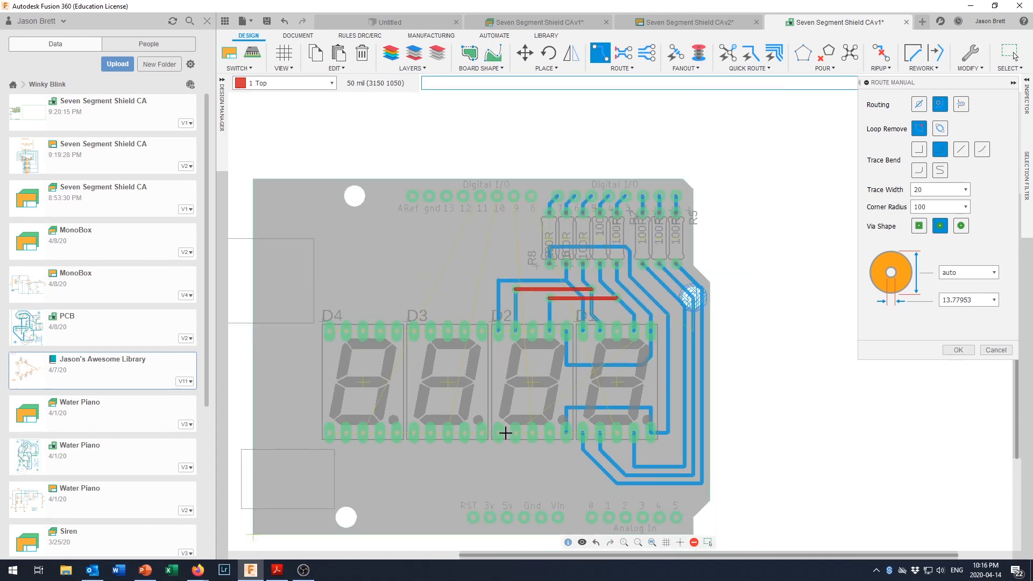
scroll(505, 433, up, 2)
- Route N$1 on layer 16 Bottom from D2's first lower pad, down and across to the N$1 trace corner below D1
click(331, 83)
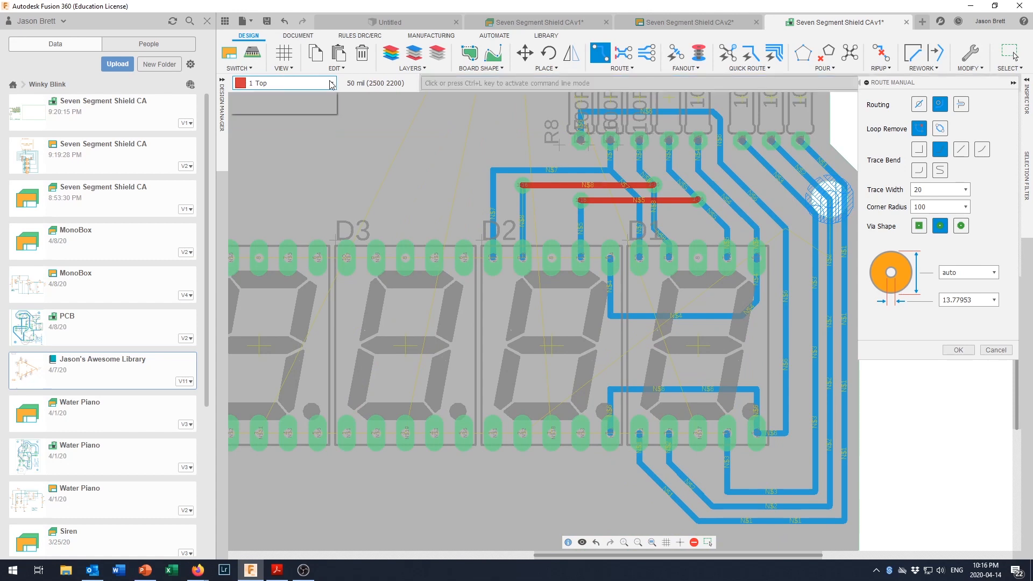
click(284, 105)
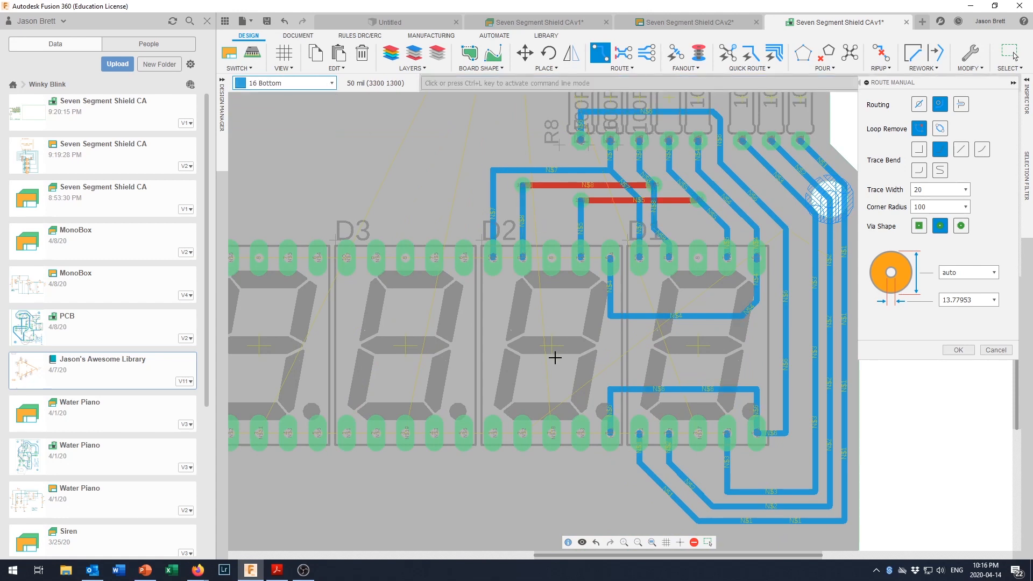
scroll(548, 401, down, 1)
scroll(535, 440, up, 1)
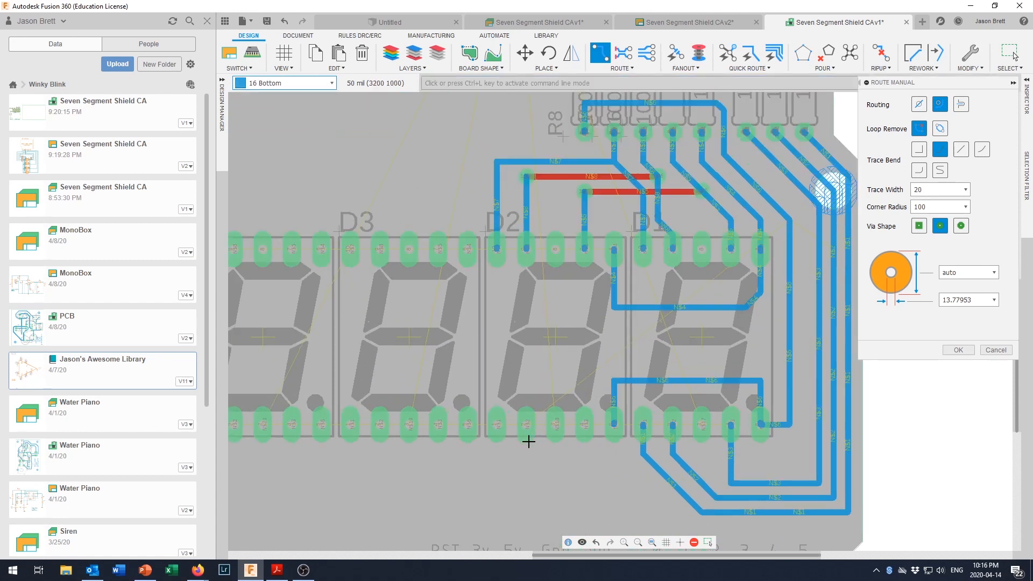
click(505, 426)
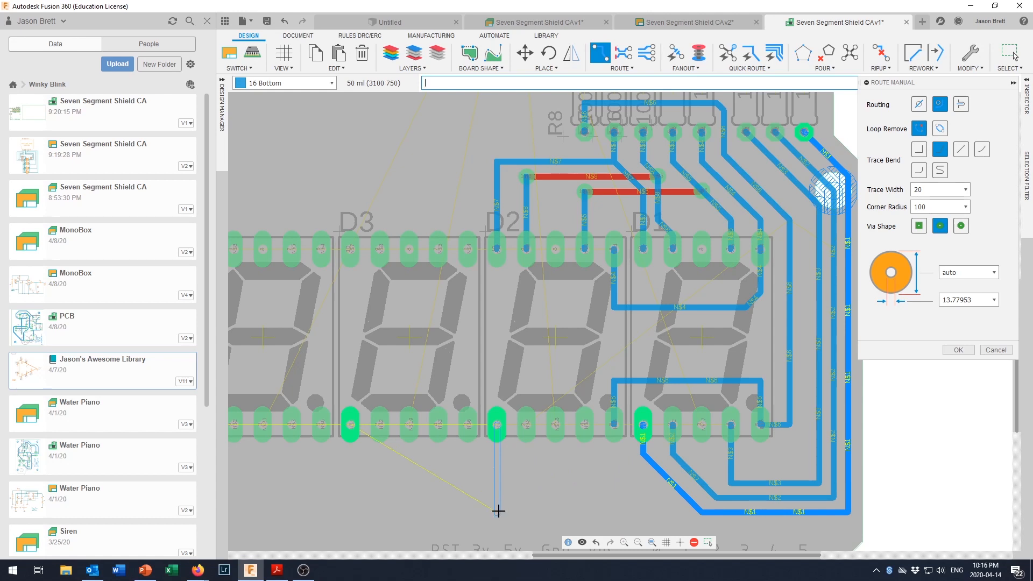
click(497, 524)
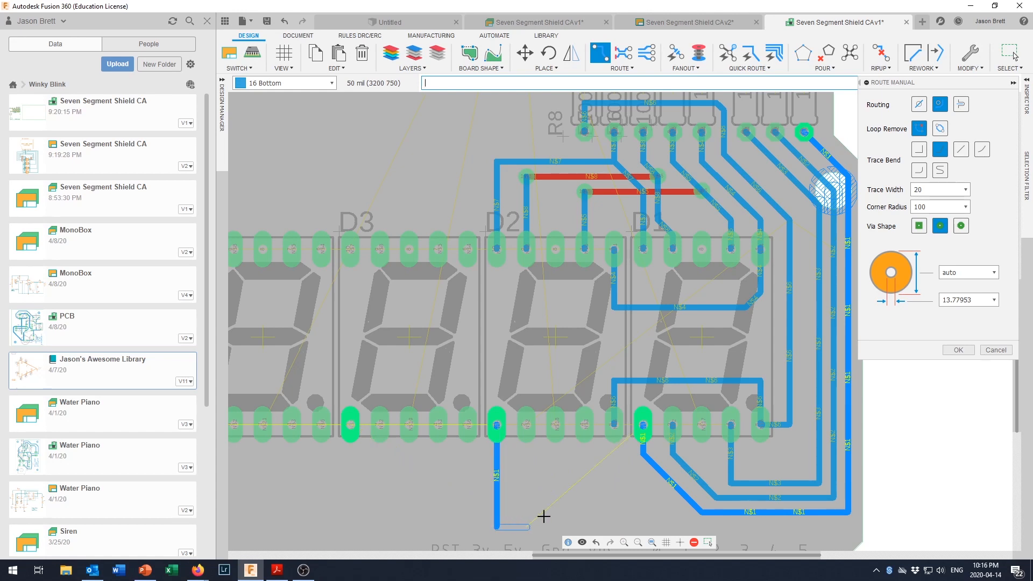
click(695, 511)
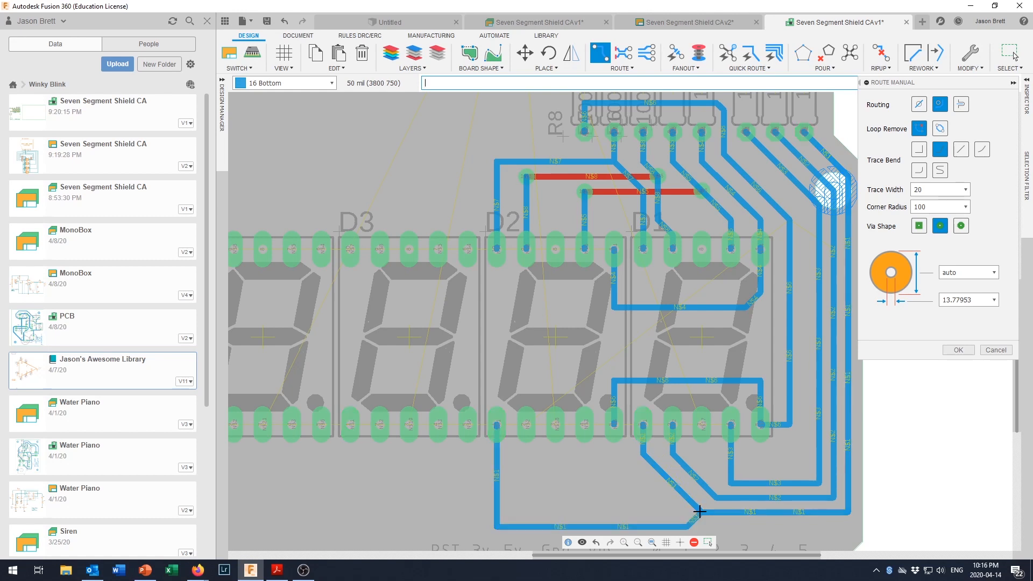
click(570, 526)
key(Escape)
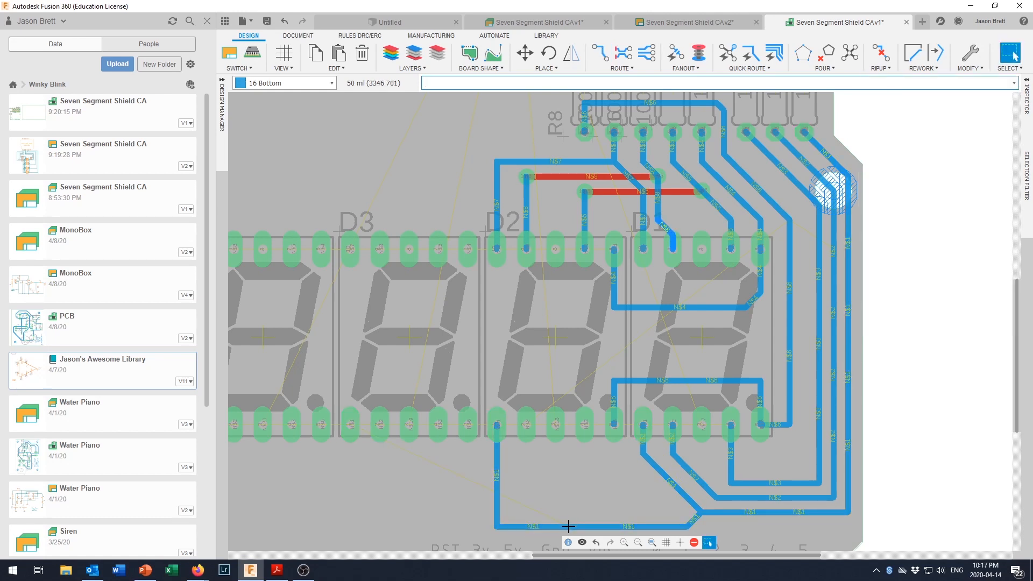
drag(567, 519, 556, 517)
key(ctrl+z)
key(ctrl+z)
- Shift the horizontal N$1 segment below D2 up in line with the N$1 trace running below D1
drag(596, 523, 595, 512)
scroll(596, 480, down, 1)
scroll(597, 481, up, 2)
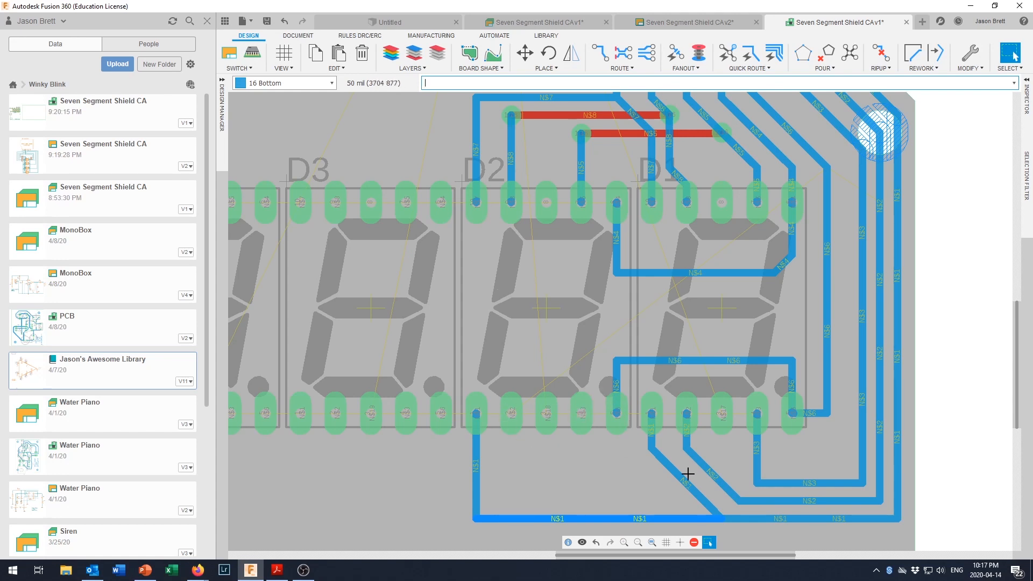
- Miter the square corner of the N$3 trace below D1 into a long straight diagonal
right_click(758, 480)
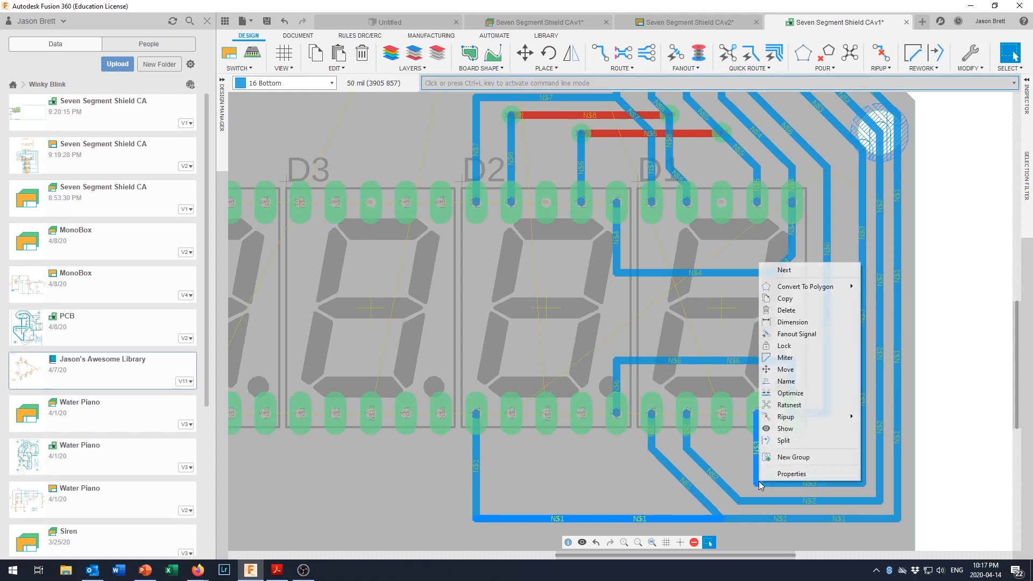
click(787, 363)
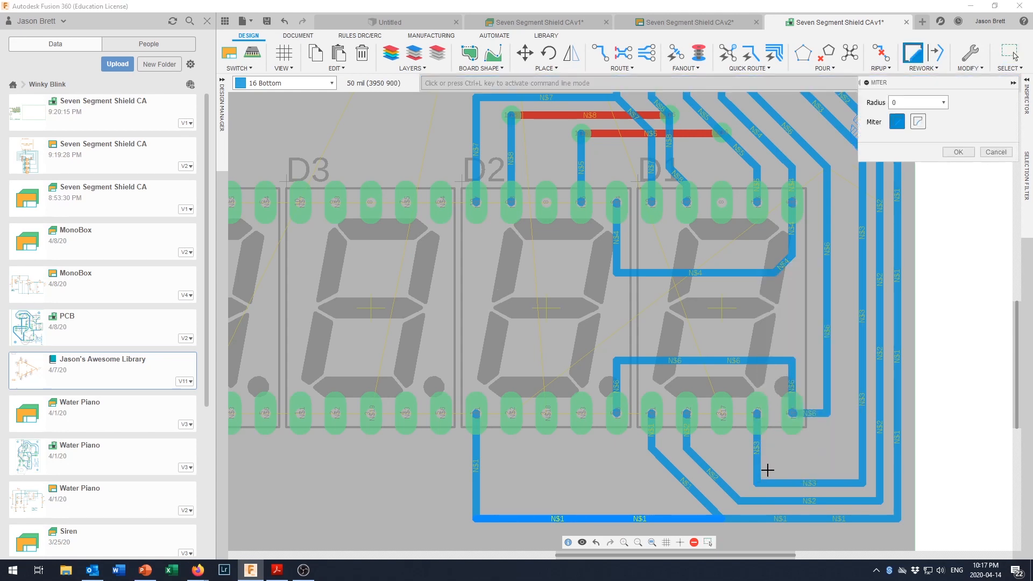
drag(757, 482, 787, 463)
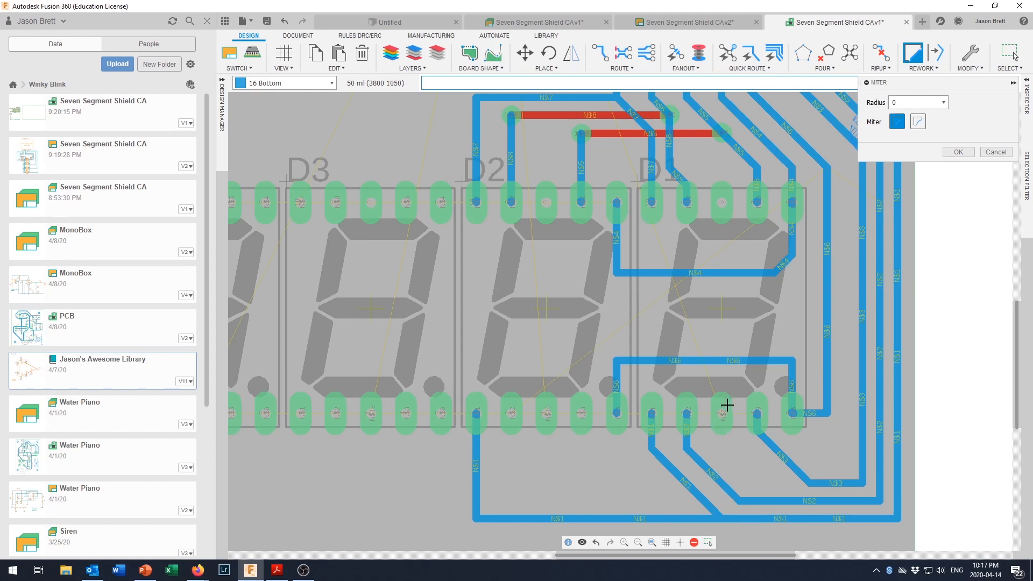
- Route N$2 down from D2's second lower pad on the bottom layer, then across on the top layer between vias to D1's N$2 corner
scroll(731, 403, down, 1)
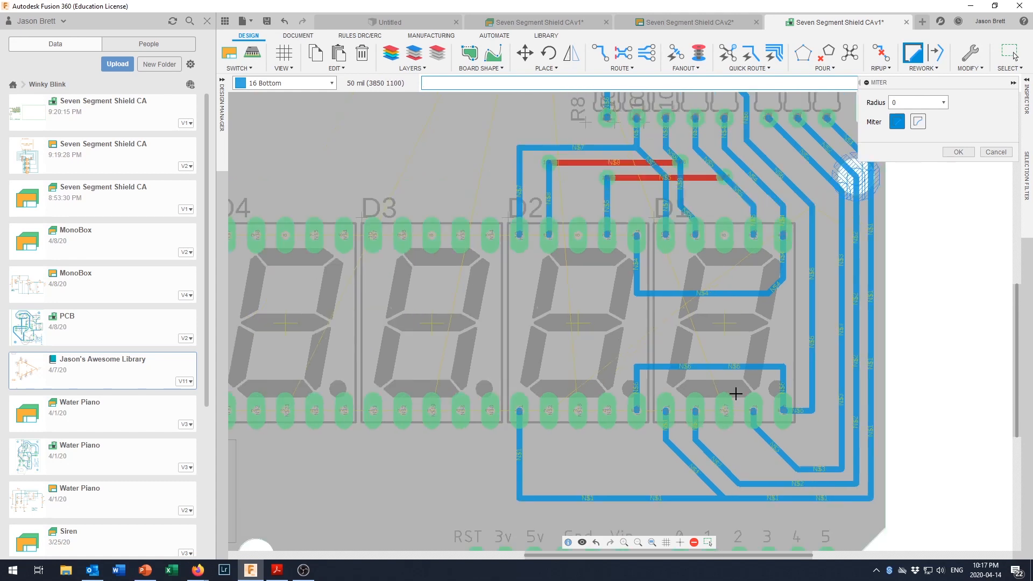
scroll(736, 394, down, 1)
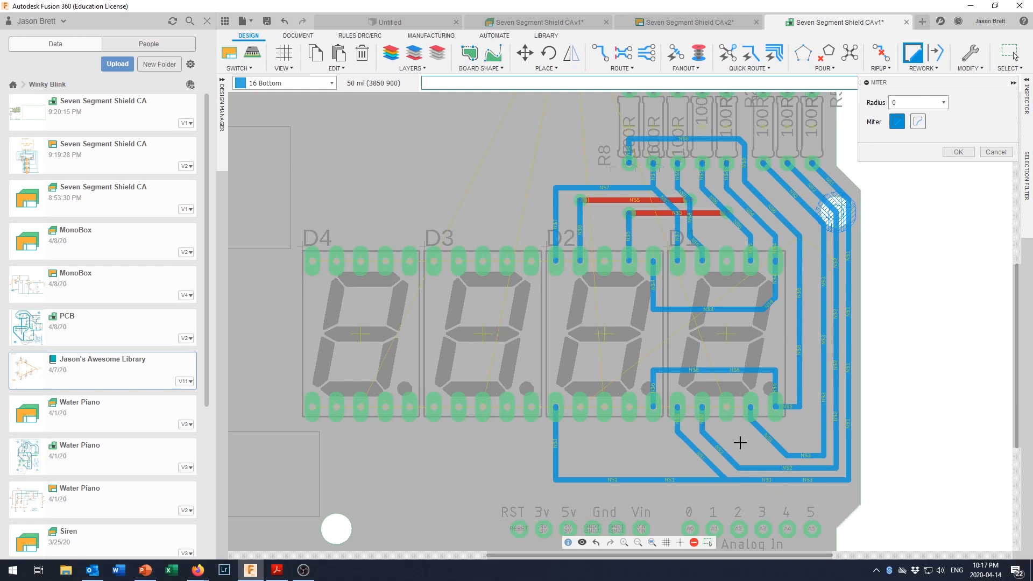
scroll(740, 438, down, 1)
scroll(740, 430, up, 1)
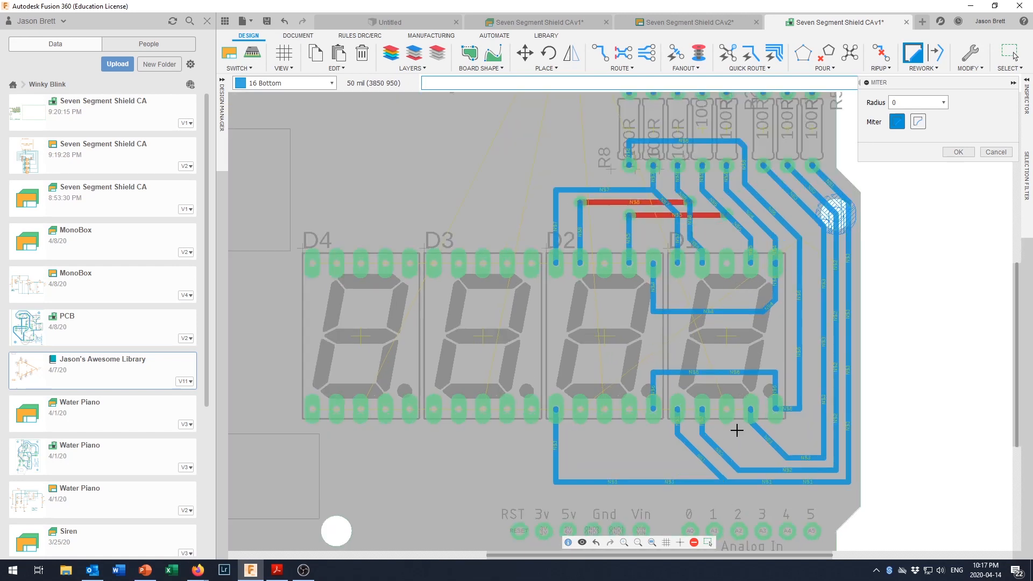
scroll(639, 441, up, 1)
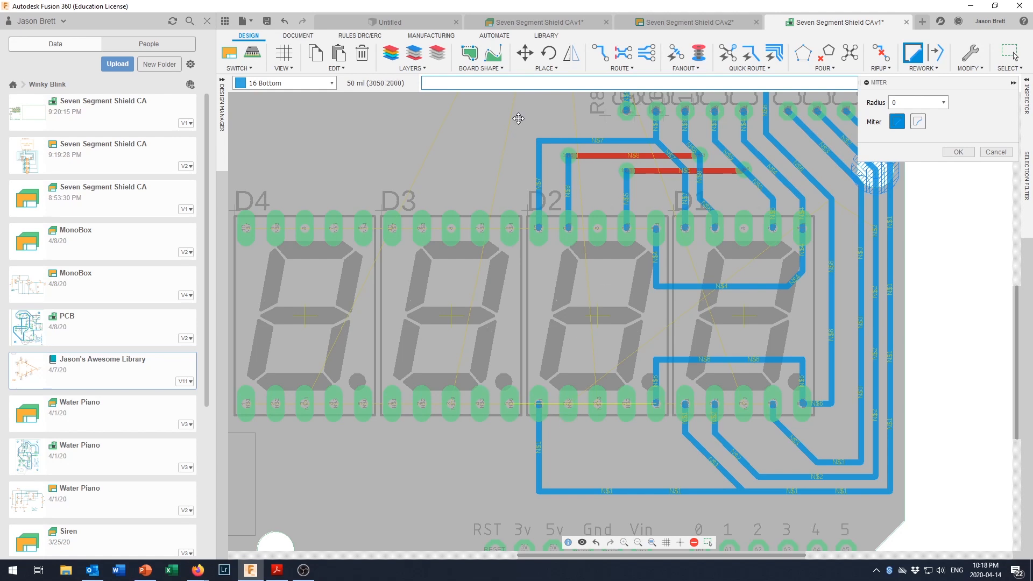
click(600, 53)
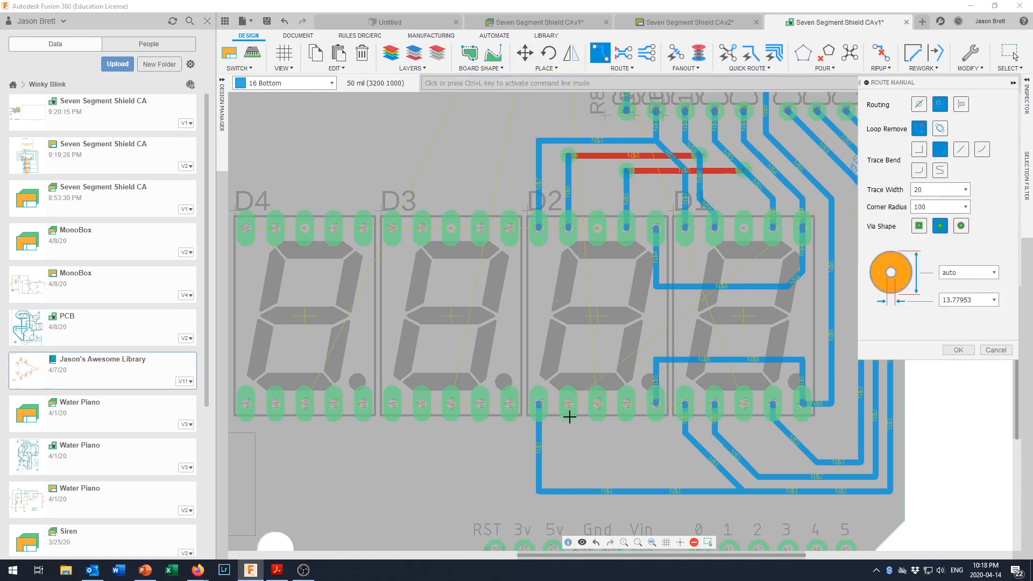
click(569, 404)
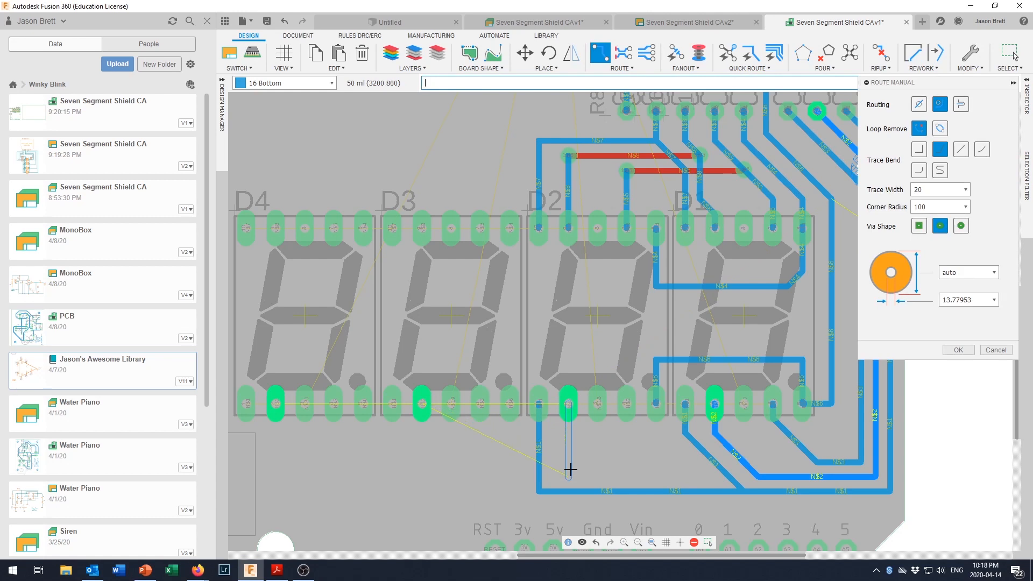
middle_drag(570, 464, 567, 464)
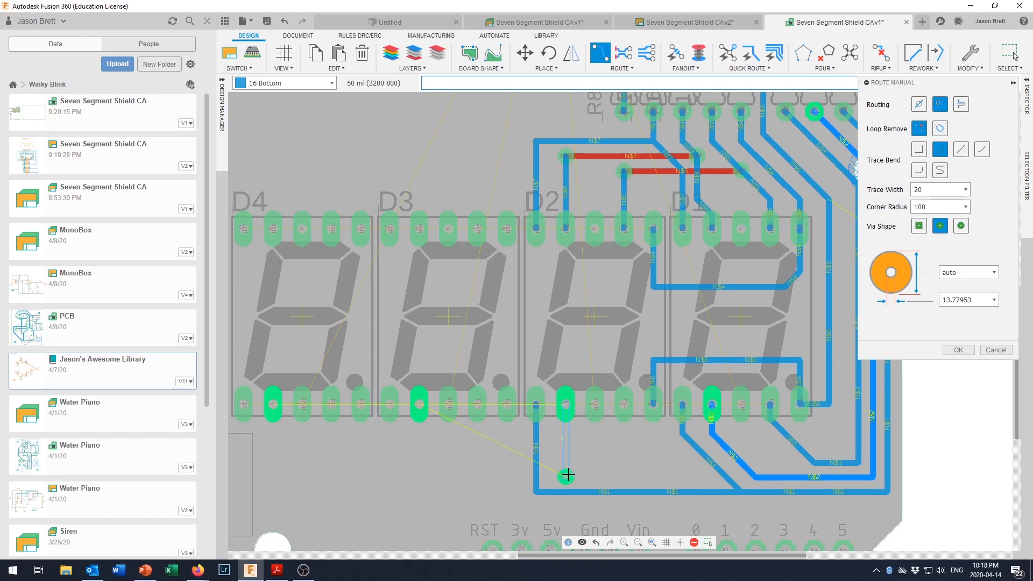
click(567, 474)
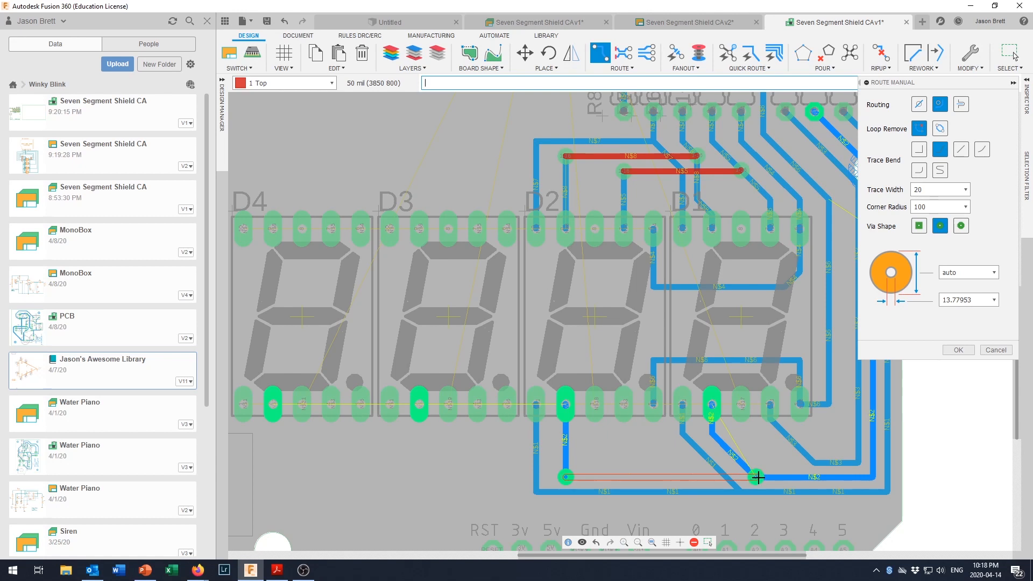
click(758, 477)
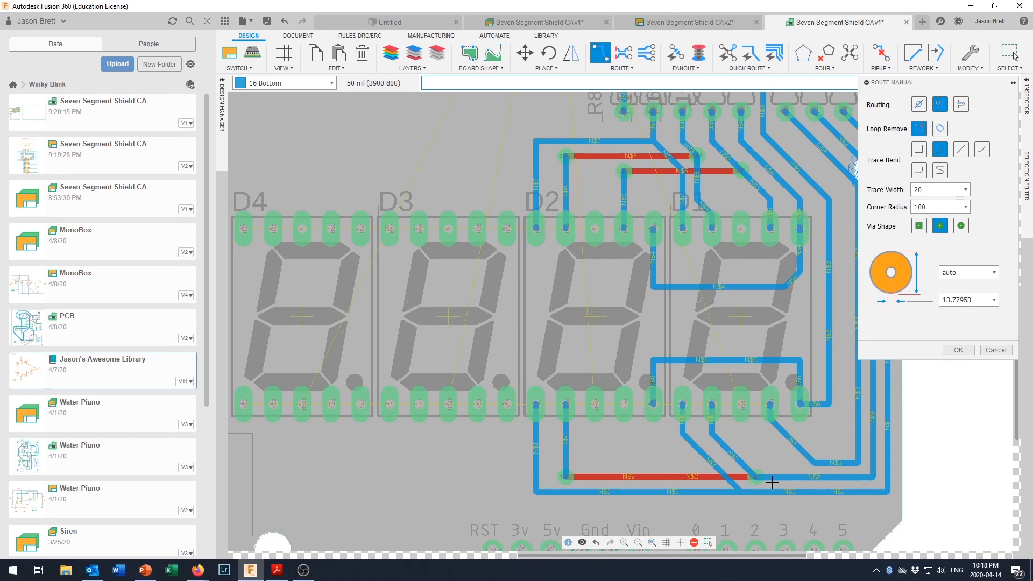
- Route N$3 down from D2's fourth lower pad on the bottom layer, then across on the top layer between vias to D1's N$3 corner
scroll(771, 482, down, 1)
scroll(760, 491, up, 5)
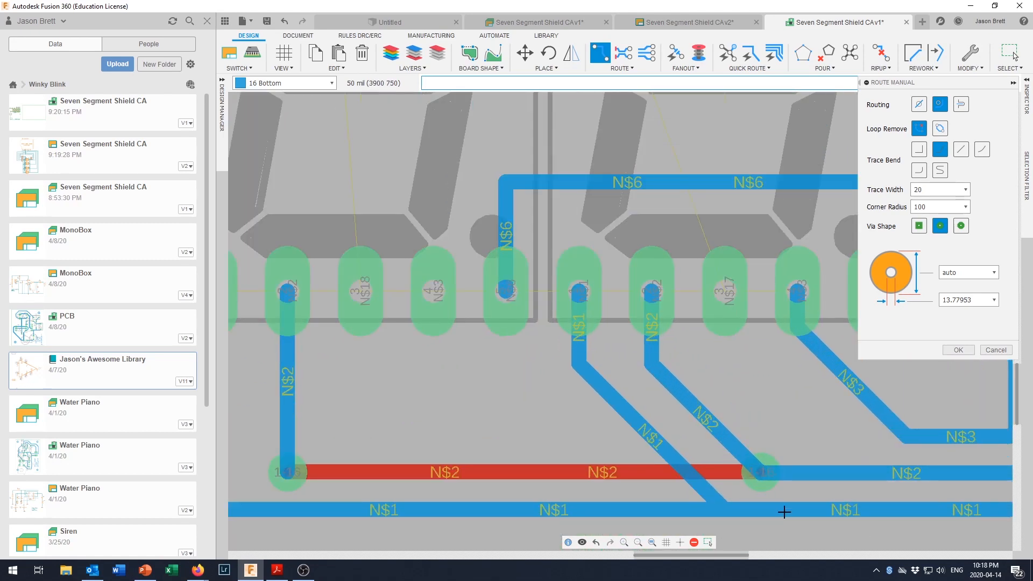
scroll(779, 508, down, 1)
scroll(751, 496, down, 3)
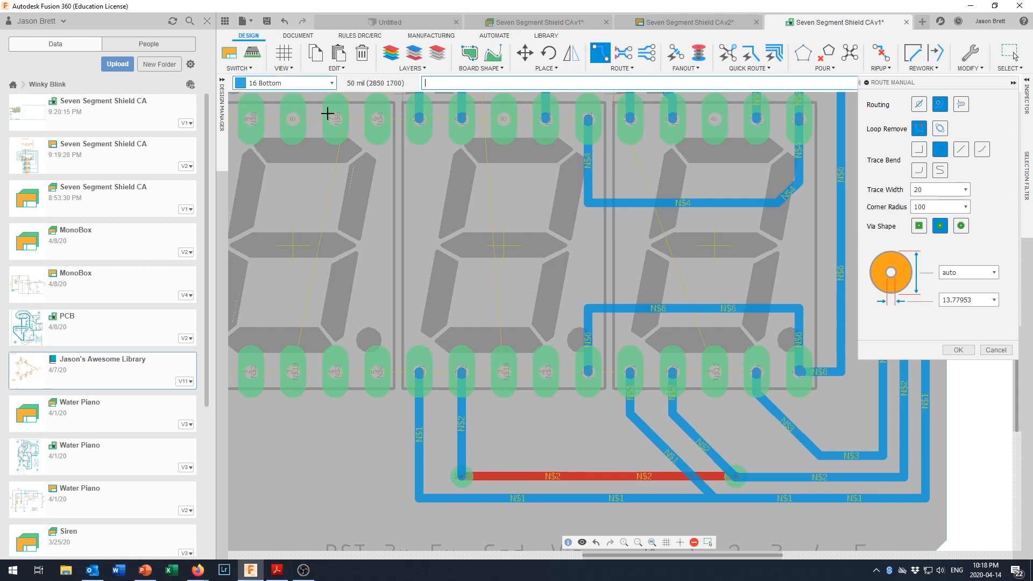
click(544, 373)
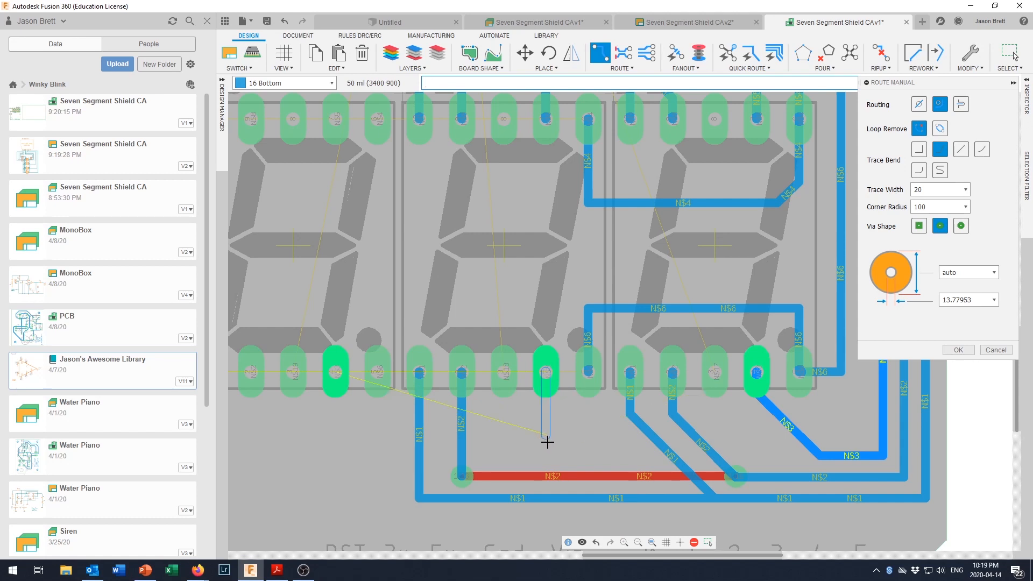
scroll(547, 442, up, 1)
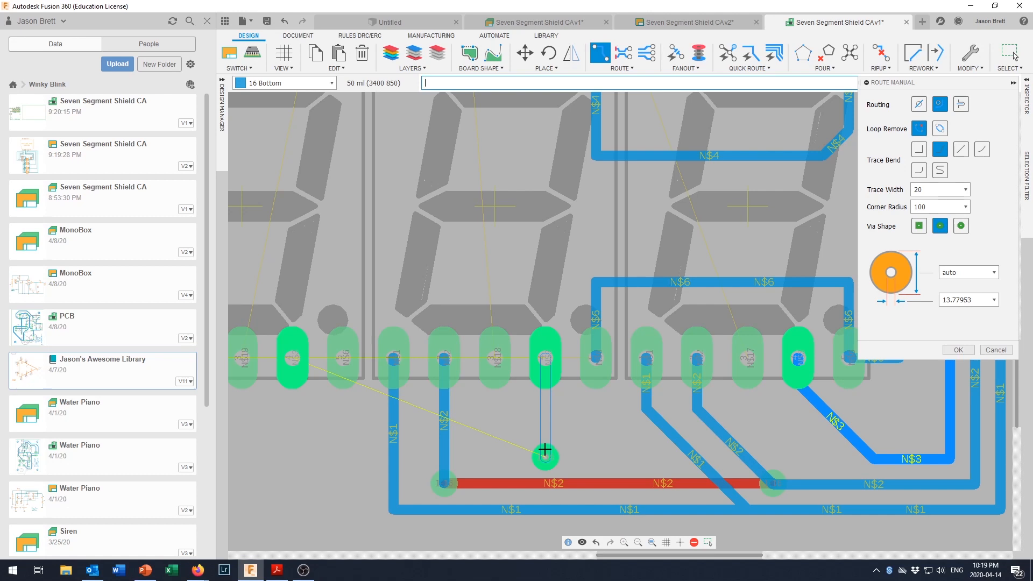
click(544, 452)
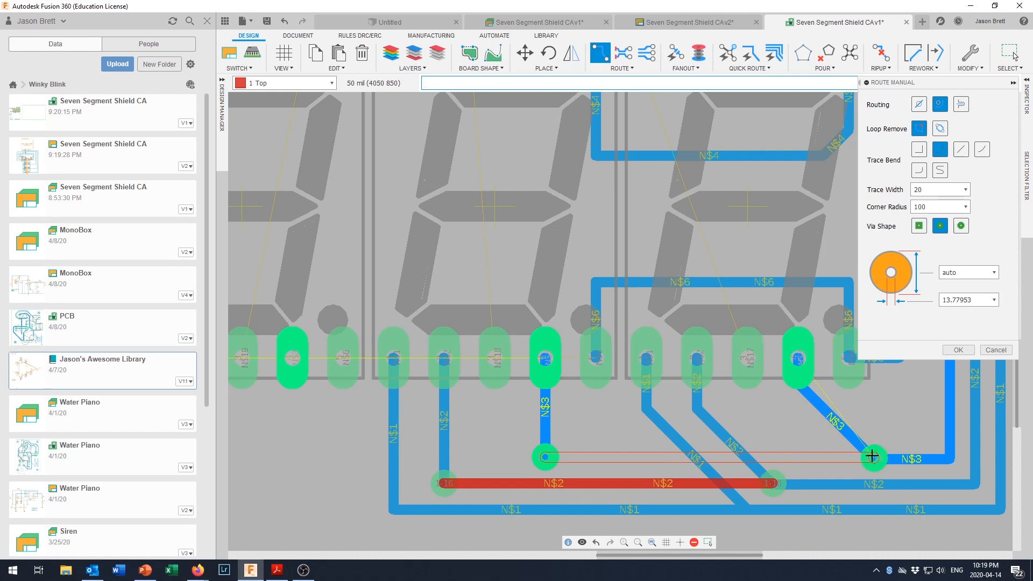
click(872, 457)
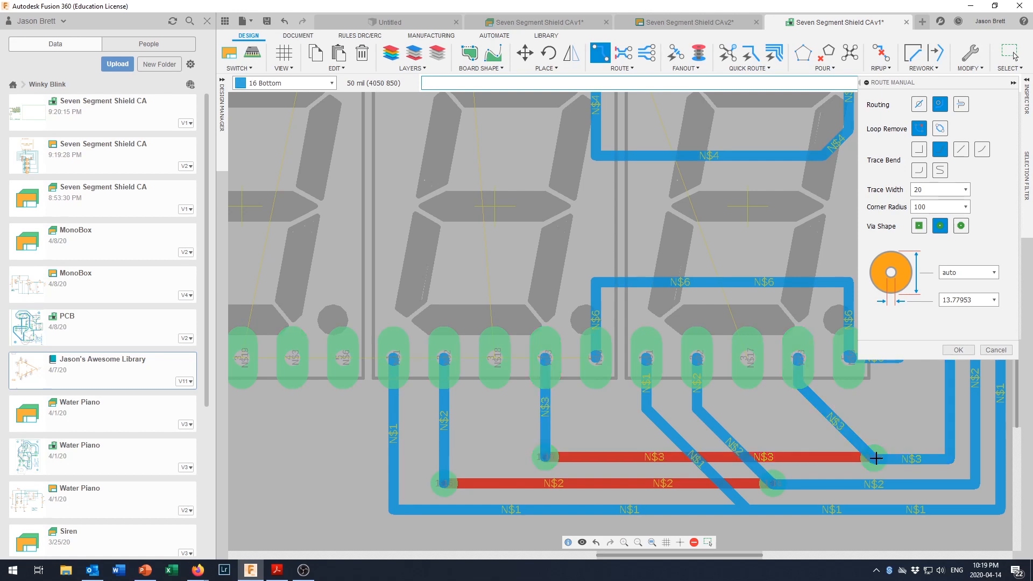
click(958, 351)
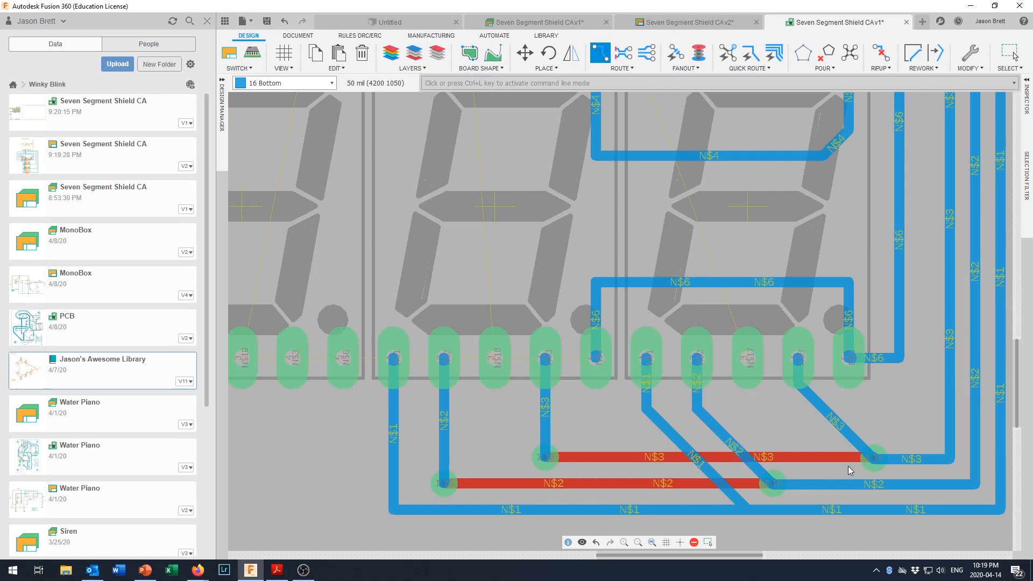
key(Escape)
scroll(809, 462, down, 4)
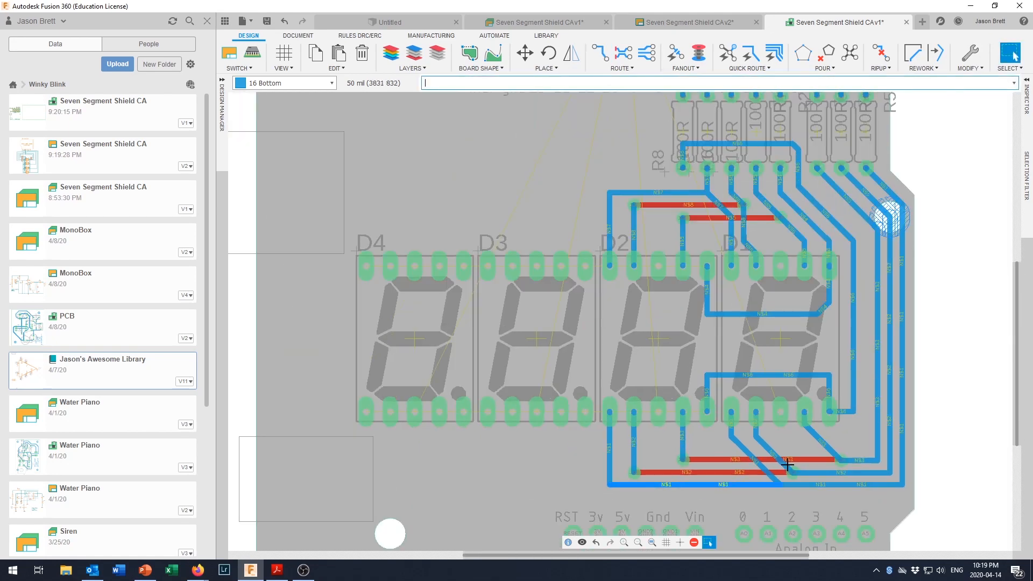
scroll(809, 477, down, 1)
scroll(811, 477, up, 4)
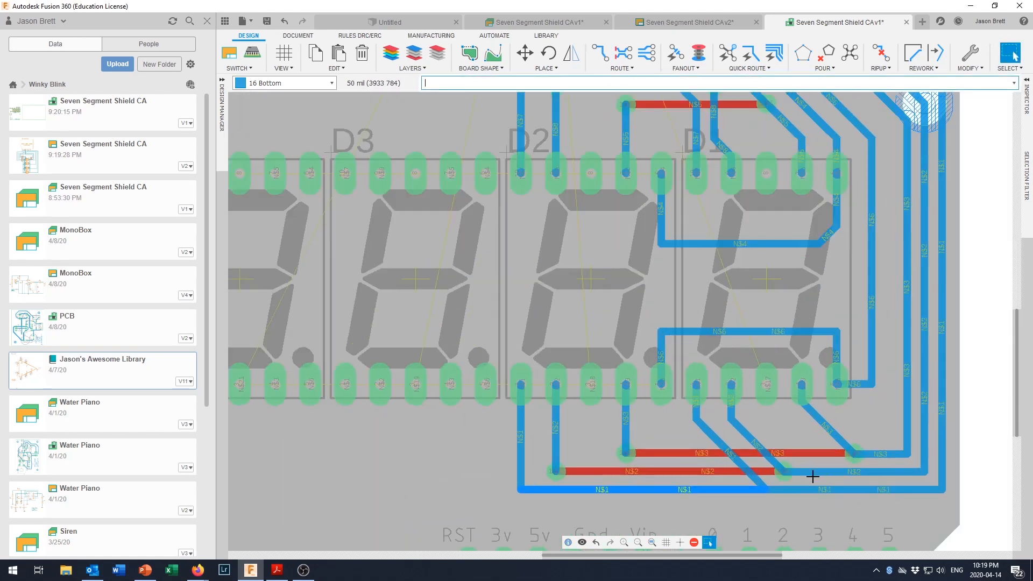
- Examine the traces joining D1 and D2 and the remaining unrouted connections across the whole board
scroll(812, 477, up, 1)
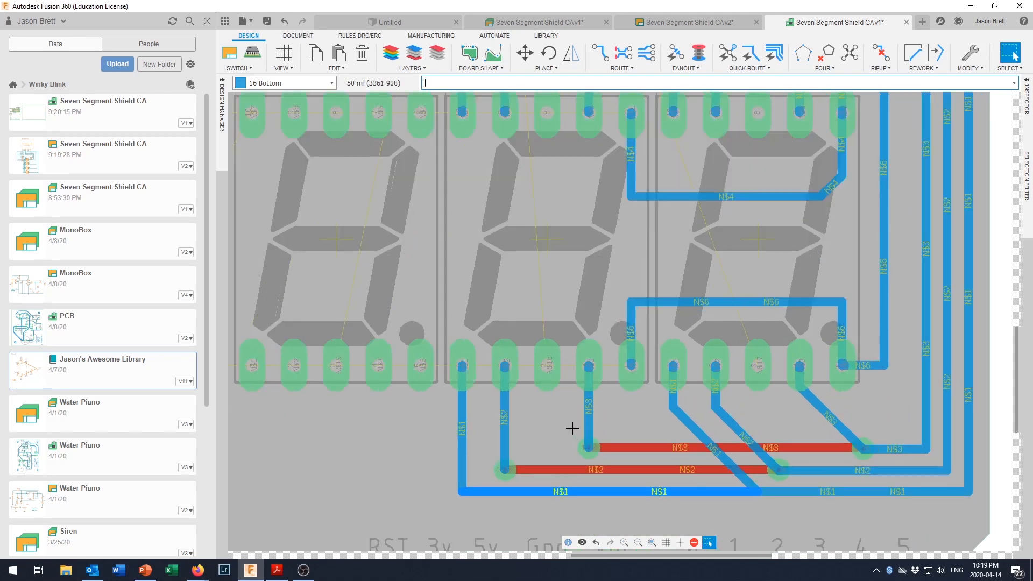
scroll(571, 427, down, 1)
scroll(572, 427, down, 1)
scroll(572, 427, down, 1)
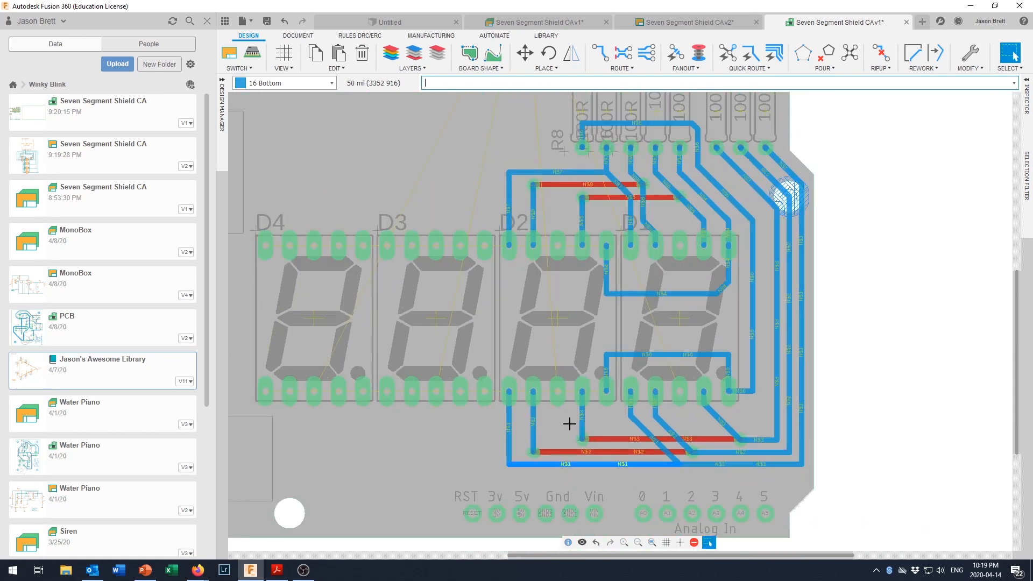
scroll(569, 423, down, 1)
scroll(569, 423, down, 1)
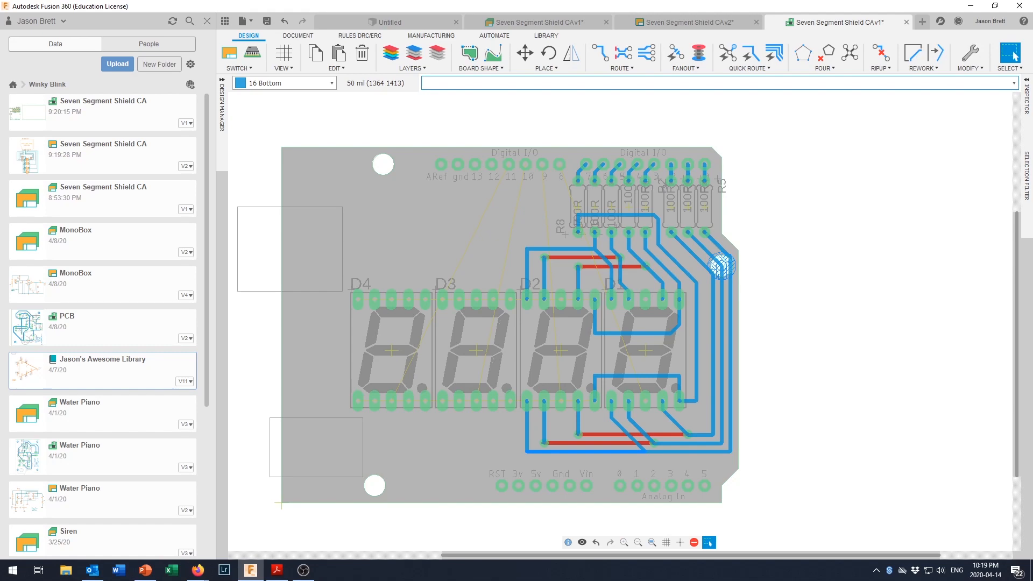
scroll(591, 409, down, 3)
scroll(549, 415, up, 5)
scroll(679, 275, up, 1)
scroll(668, 269, down, 1)
- Route N$4 and N$6 on the bottom layer from D3's last upper and lower pads to the matching D2 traces
click(600, 54)
click(628, 231)
click(747, 280)
click(629, 377)
click(628, 340)
click(750, 340)
- Extend N$4 and N$6 on the bottom layer from D4's last upper and lower pads to the matching D3 traces
scroll(749, 339, down, 1)
click(553, 257)
click(553, 297)
click(655, 297)
click(553, 378)
click(553, 348)
click(654, 348)
- Route N$7 on the bottom layer up from the first upper pads of D3 and D4 and across to D2's N$7 corner
click(573, 256)
click(573, 195)
click(674, 195)
click(470, 256)
click(470, 195)
click(573, 194)
- Route N$1 on the bottom layer down from the first lower pads of D3 and D4 and across to D2's N$1 corner
click(573, 379)
click(573, 438)
click(673, 438)
click(471, 378)
click(470, 439)
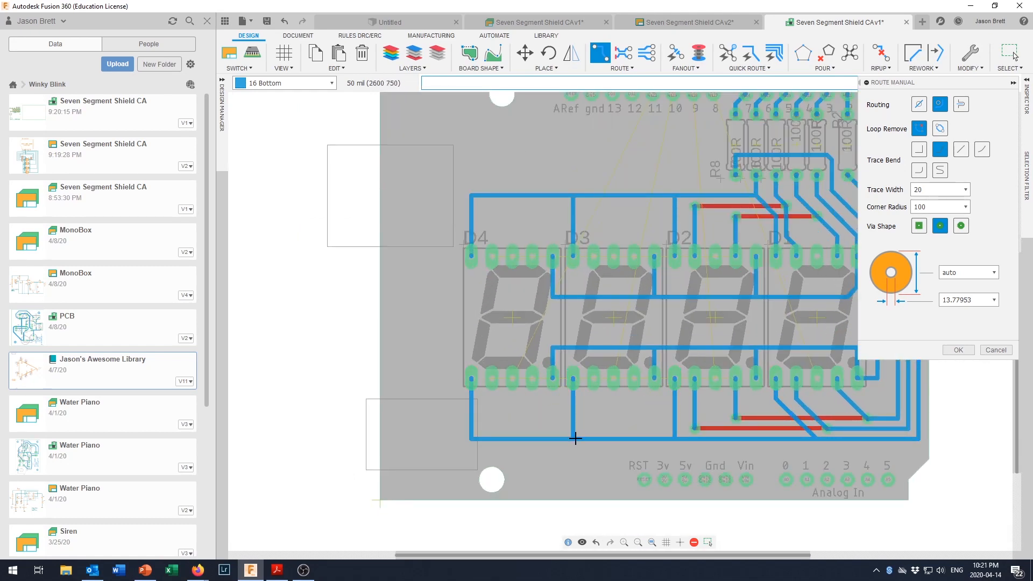
click(575, 439)
- Route N$5 up from D3's fourth upper pad, then across on the top layer to D2's N$5 trace
scroll(615, 277, up, 1)
click(634, 257)
click(619, 231)
click(738, 233)
- Route N$8 up from D3's second upper pad on the bottom layer, then across on the top layer to D2's N$8 trace
click(568, 256)
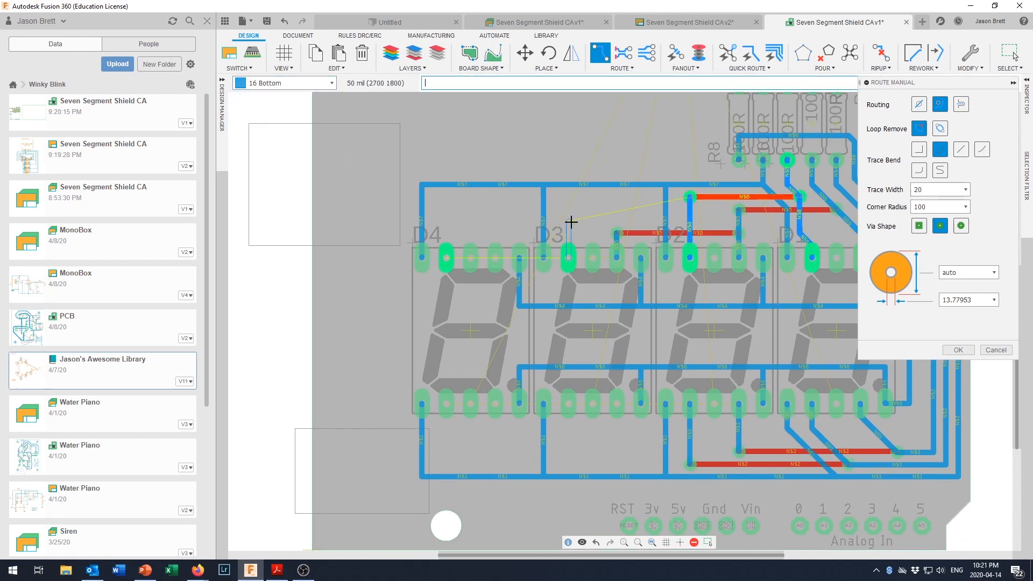
scroll(571, 221, up, 1)
click(569, 221)
key(space)
click(714, 221)
- Try to route N$5 up from D4's fourth upper pad and across the top layer to D3, then undo it
scroll(629, 284, down, 3)
scroll(622, 284, up, 2)
click(508, 269)
click(508, 221)
key(space)
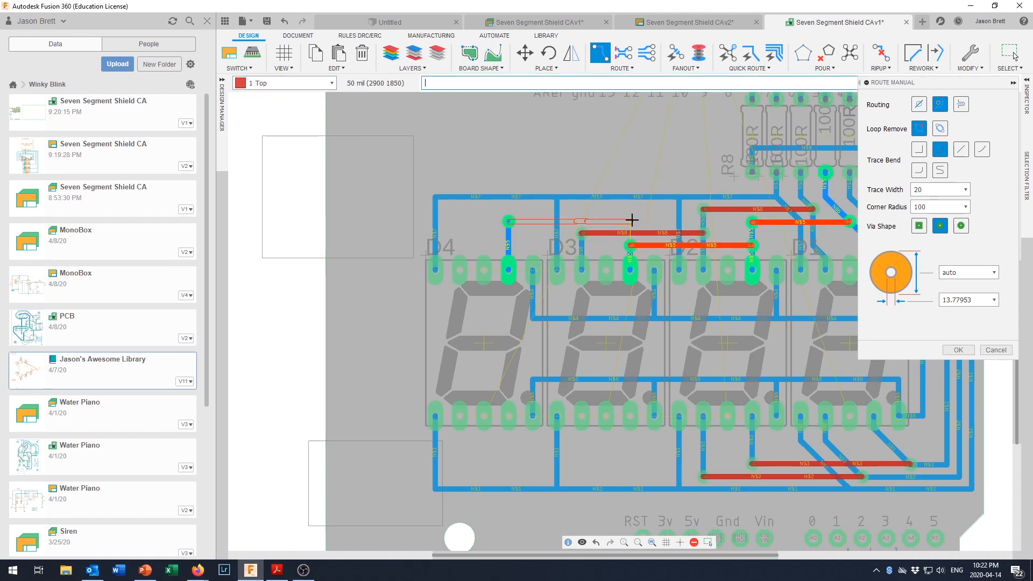
click(656, 220)
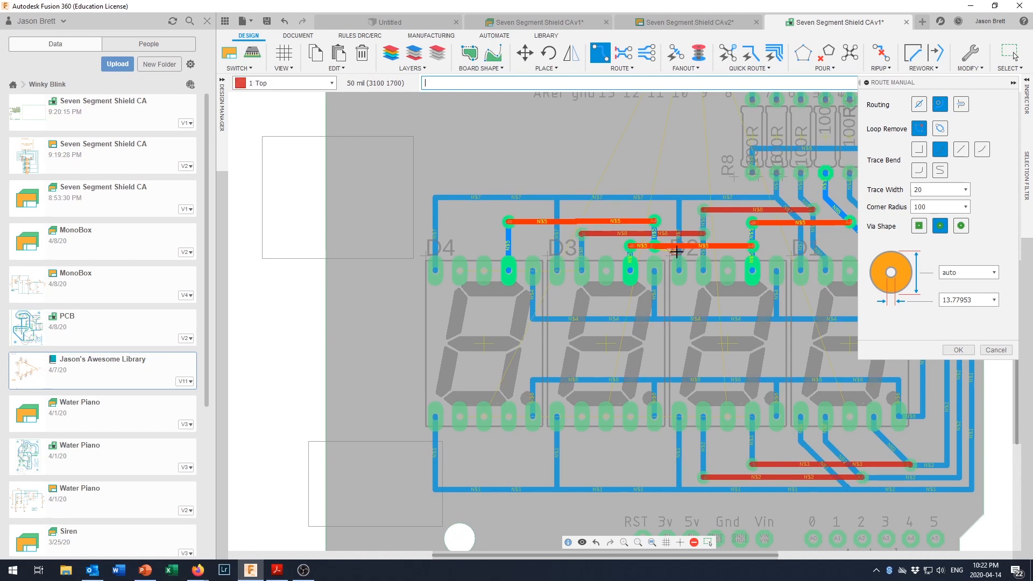
key(Escape)
right_drag(653, 236, 655, 192)
click(656, 222)
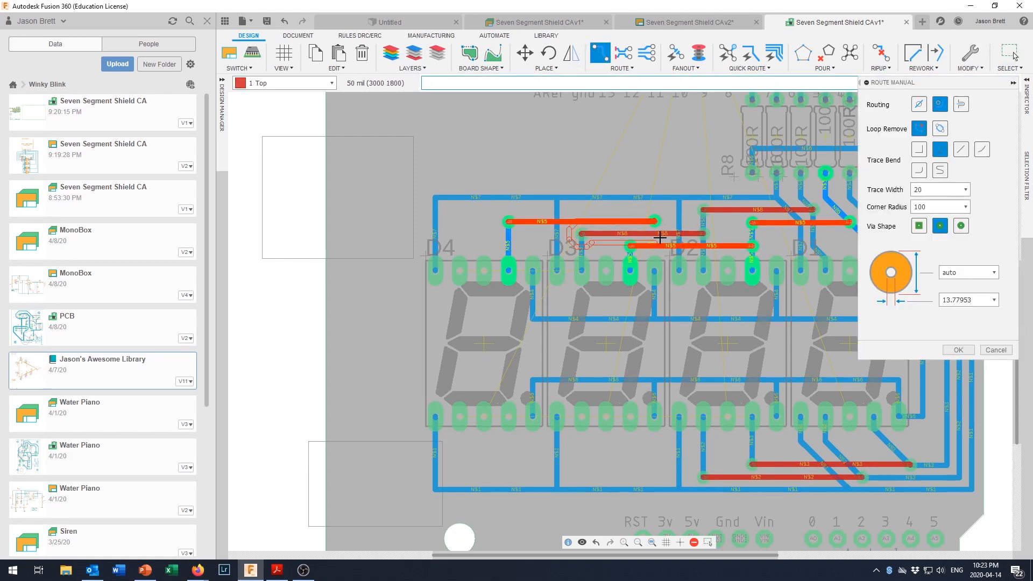
key(Escape)
key(ctrl+z)
key(ctrl+z)
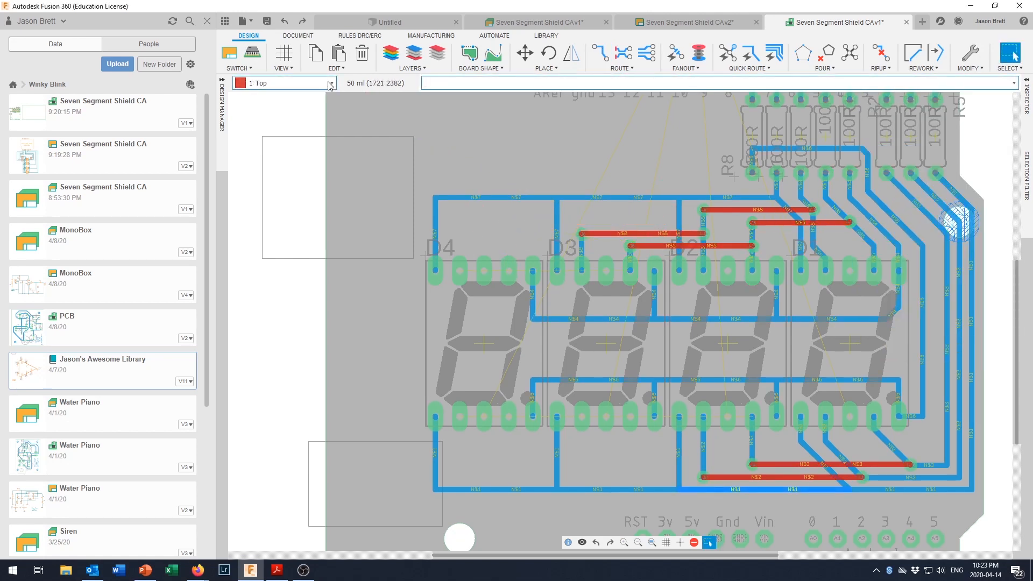
- Retry the N$5 top-layer connection from D4's fourth upper pad to a via above D3, then undo it
right_drag(509, 269, 509, 234)
click(509, 275)
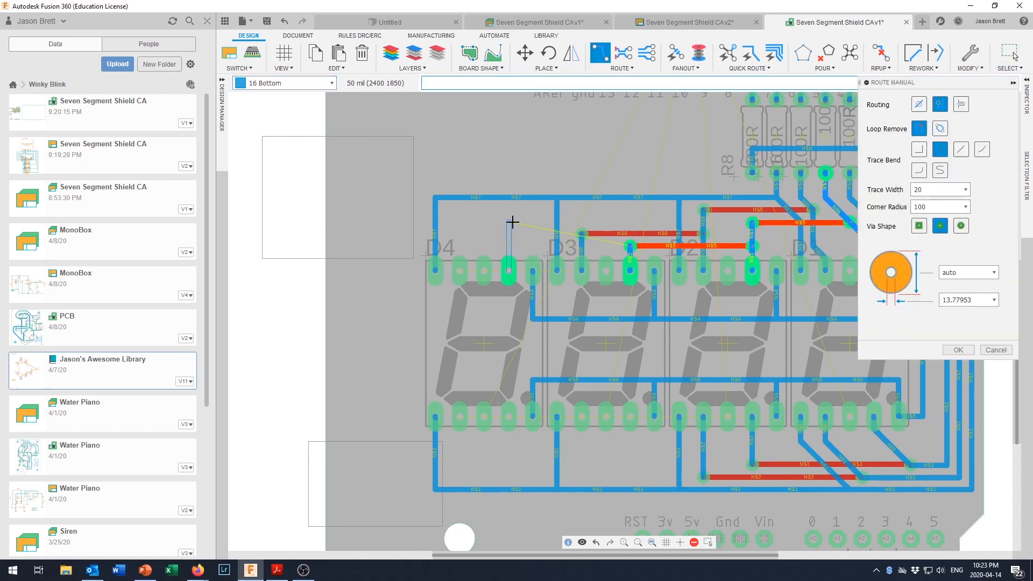
click(509, 221)
click(654, 221)
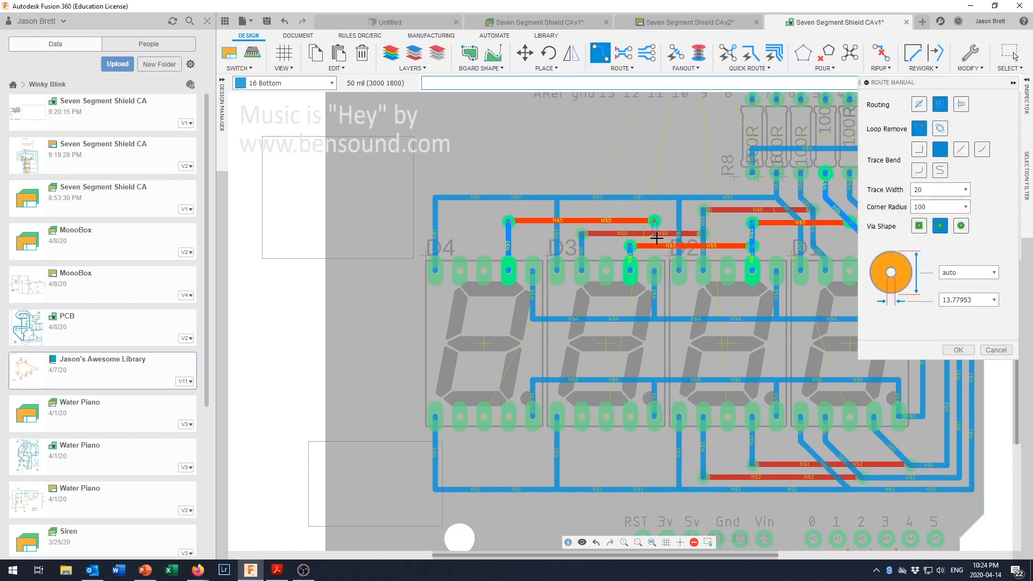
key(Escape)
key(ctrl+z)
key(ctrl+z)
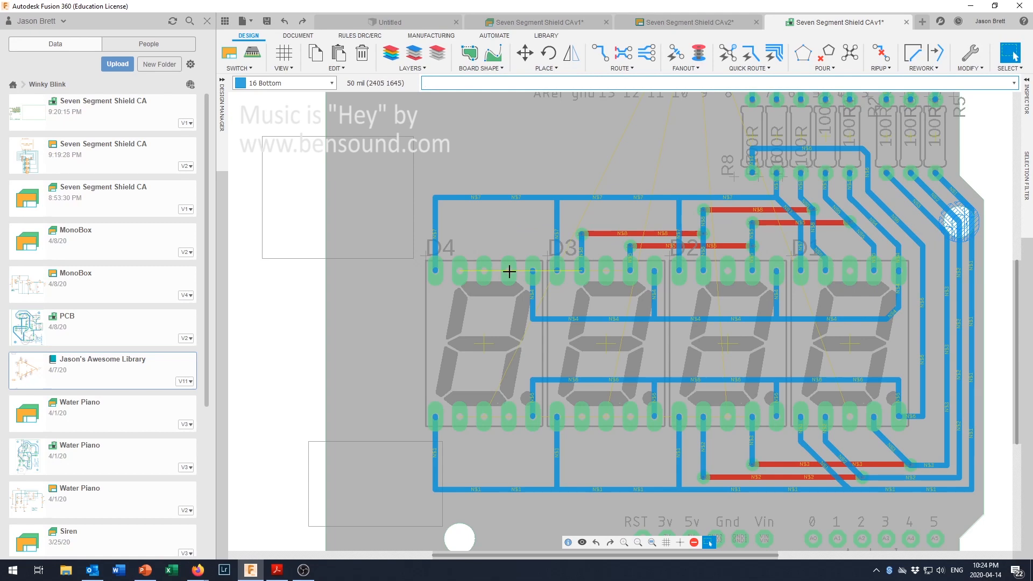
- Route N$5 up from D4's fourth upper pad on the bottom layer, then across on the top layer to D3's N$5 trace
right_drag(509, 272, 522, 255)
click(522, 255)
click(519, 207)
click(640, 207)
- Try to route N$8 up from D4's second upper pad and across the top layer toward D3
click(472, 252)
scroll(472, 210, up, 2)
click(471, 197)
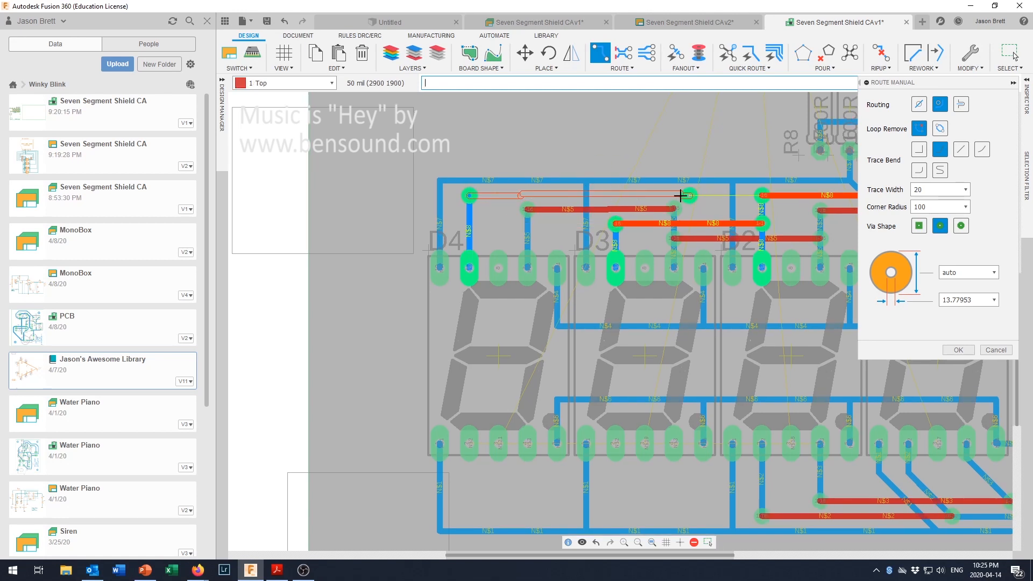
key(Escape)
key(Escape)
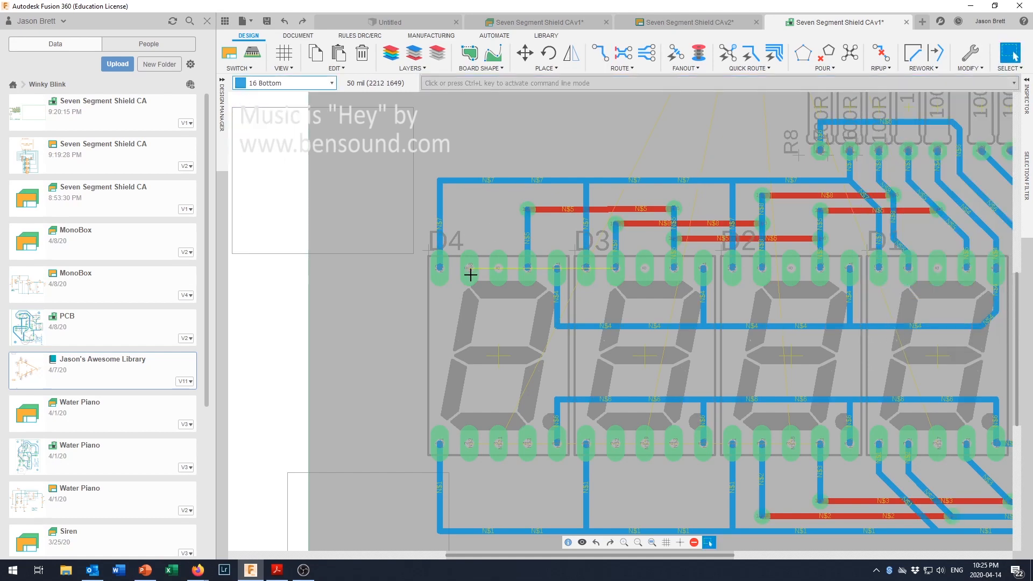
- Route N$8 on the bottom layer down from D4's second upper pad, out around D4's outer side and up past the N$7 trace
click(600, 53)
click(471, 269)
click(469, 296)
click(396, 296)
click(396, 165)
scroll(599, 173, down, 1)
middle_drag(598, 175, 467, 231)
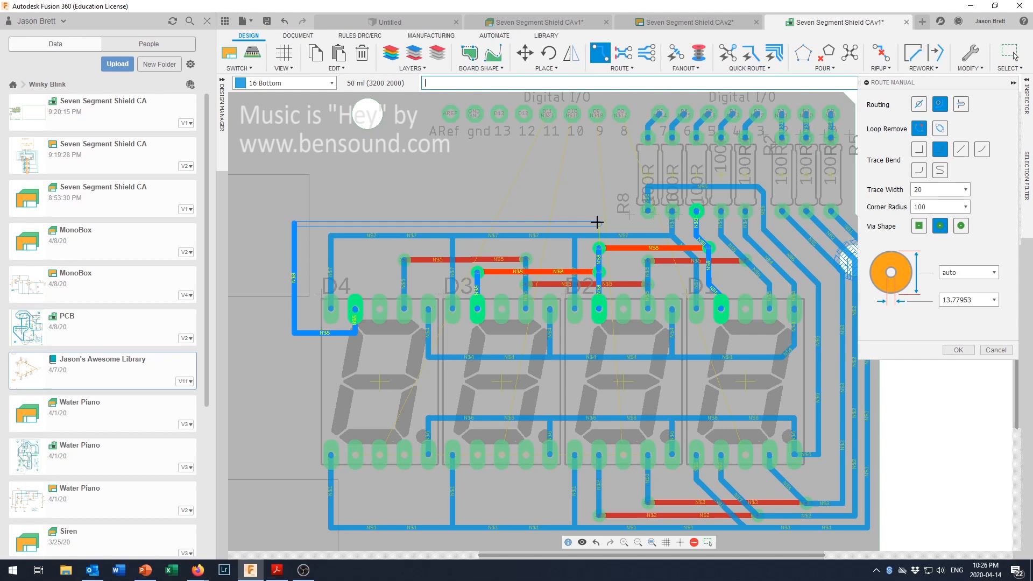
key(Escape)
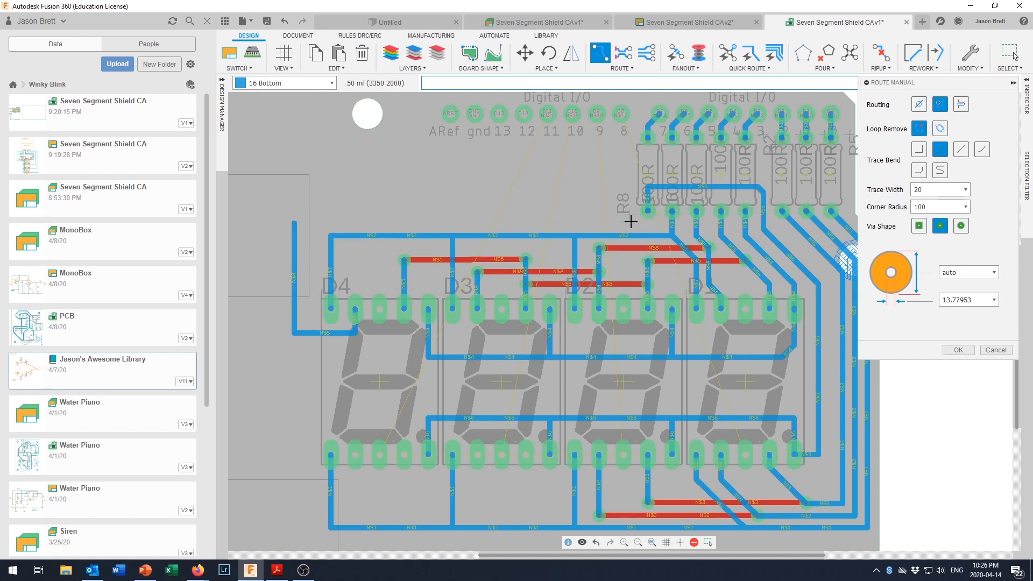
key(Escape)
- Shift R8 away from its neighbouring resistor and raise the horizontal part of the trace leaving it
drag(647, 172, 635, 172)
drag(666, 185, 666, 160)
- Route N$8 on the bottom layer from its loose end across above N$7 and around to the N$8 resistor's lower pad
click(599, 52)
click(294, 222)
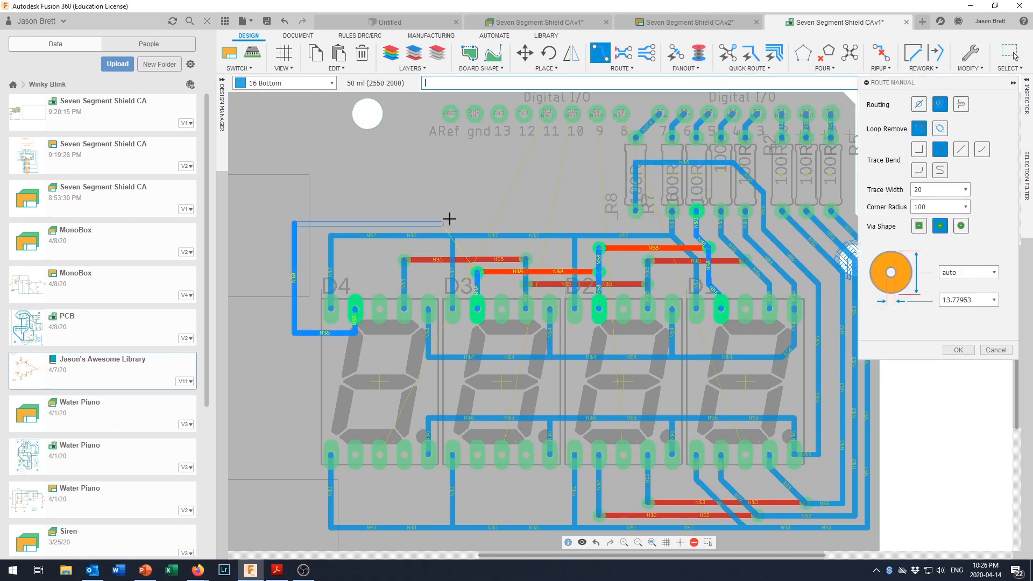
click(650, 221)
click(659, 187)
click(695, 186)
click(696, 210)
scroll(685, 218, up, 1)
scroll(672, 223, down, 2)
scroll(649, 236, up, 1)
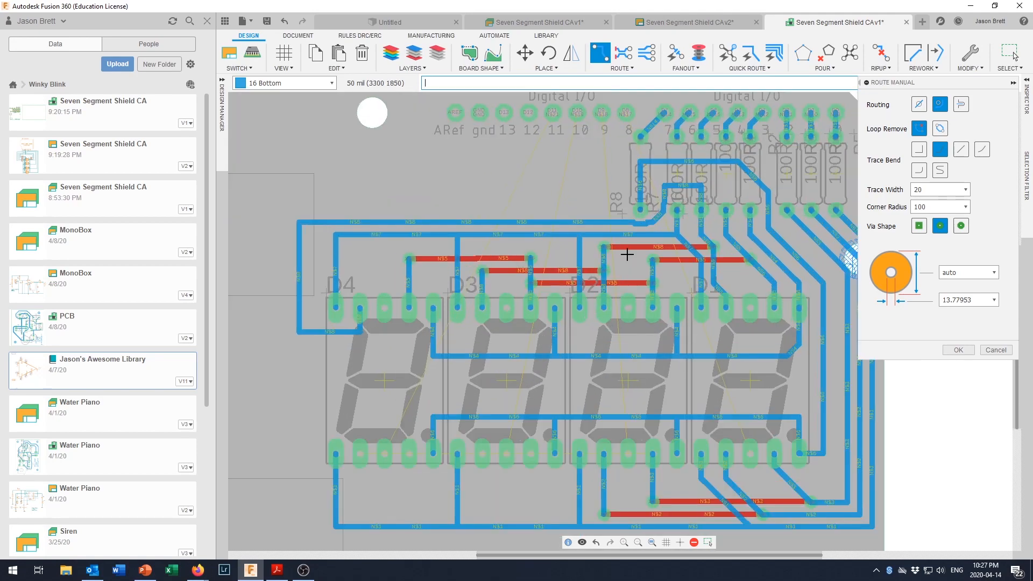
- Fine-tune R8's position and straighten the kink in the N$8 trace just below it
scroll(648, 175, down, 1)
key(Escape)
scroll(649, 176, up, 1)
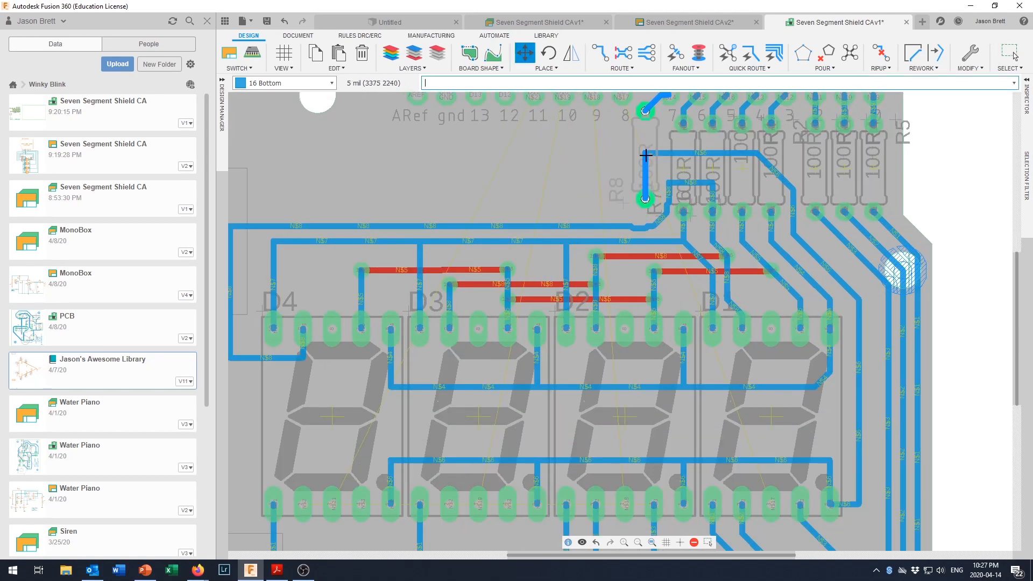
key(Escape)
scroll(640, 214, up, 2)
drag(645, 226, 645, 224)
scroll(662, 199, down, 1)
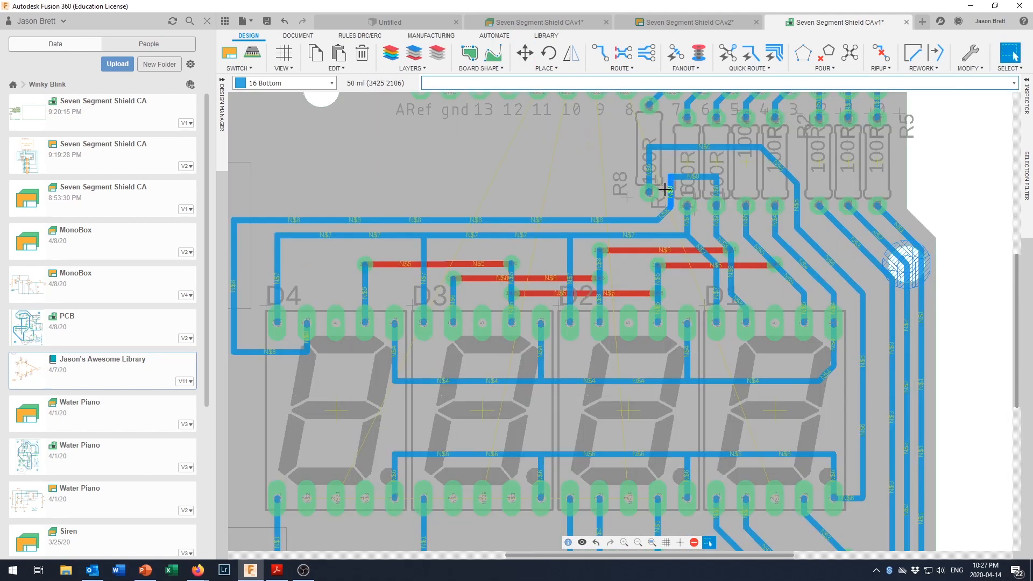
scroll(661, 187, down, 1)
scroll(651, 172, up, 1)
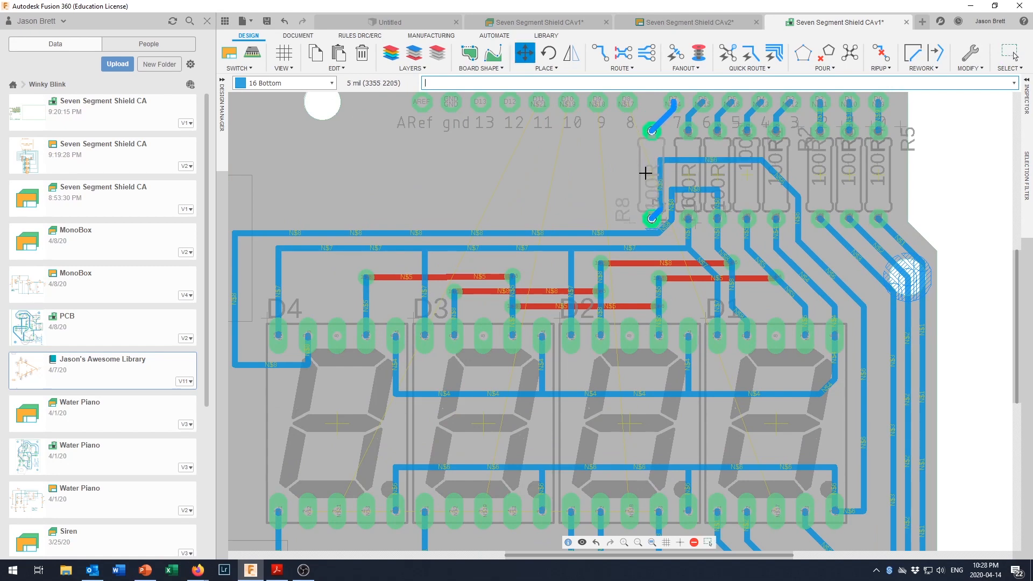
scroll(630, 186, down, 2)
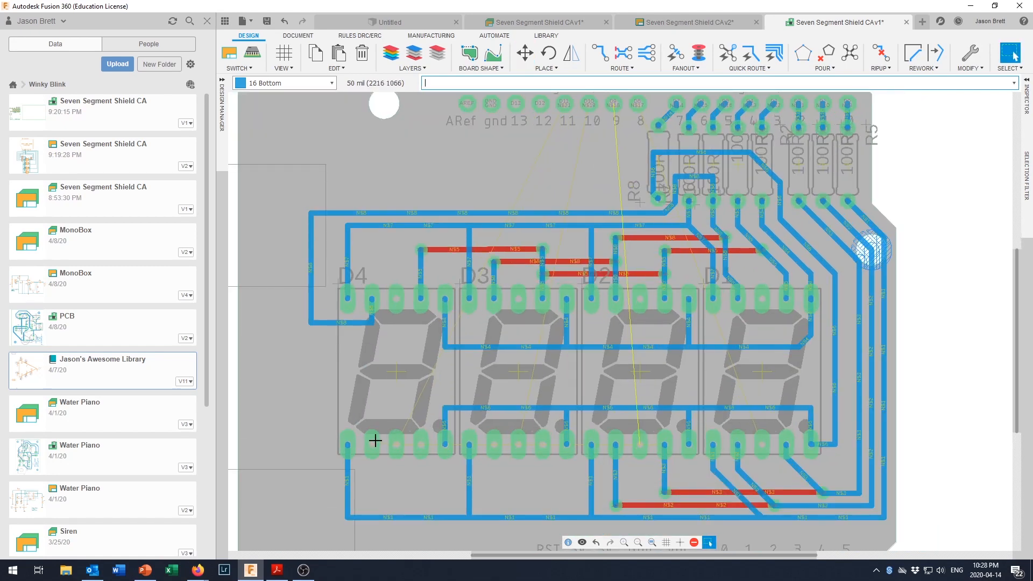
- Route N$2 on the bottom layer from D4's second lower pad around outside the N$8 trace and across to the N$2 resistor's lower pad
scroll(534, 425, up, 2)
scroll(534, 425, down, 1)
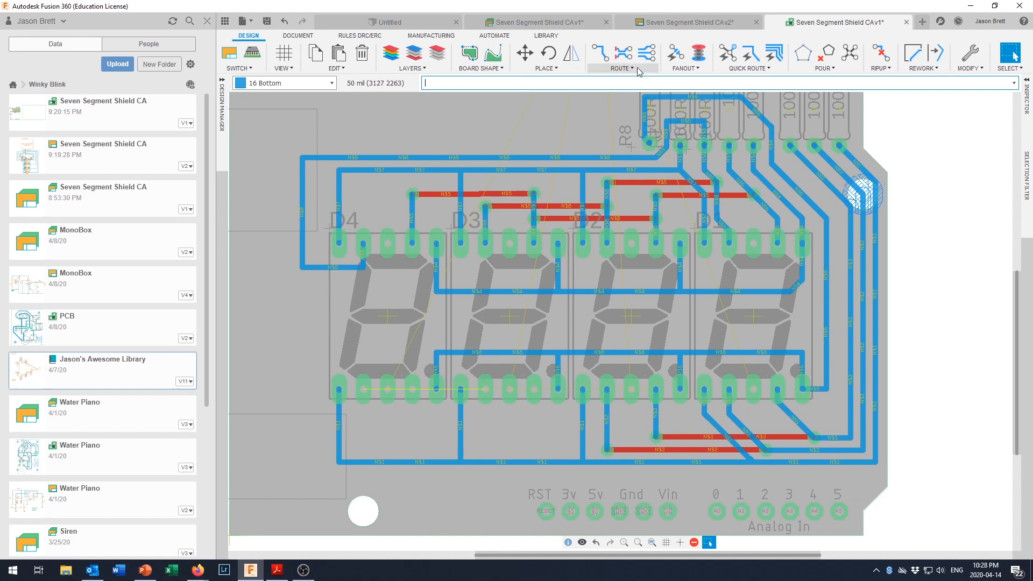
click(600, 52)
scroll(363, 391, down, 1)
click(363, 389)
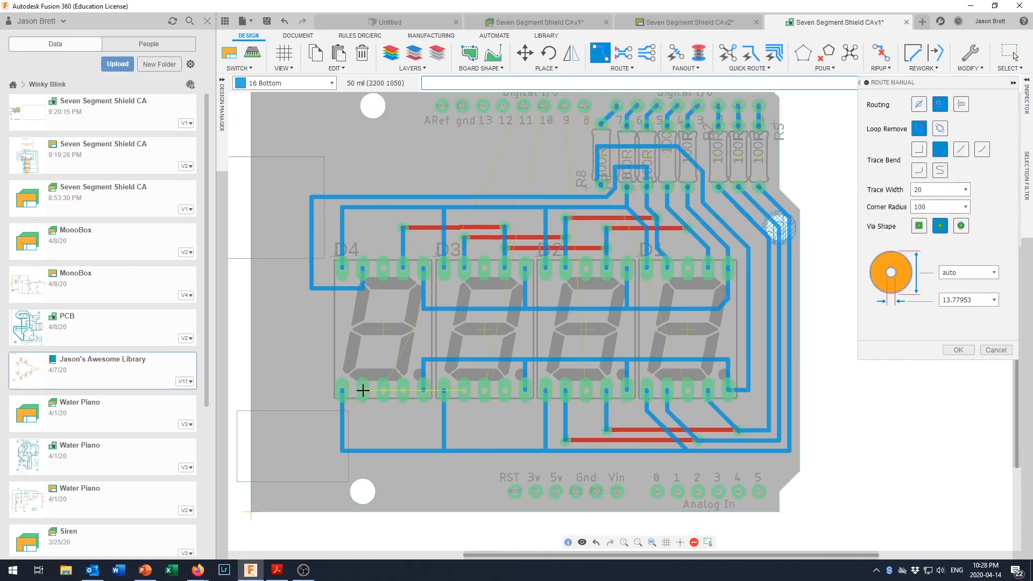
click(301, 145)
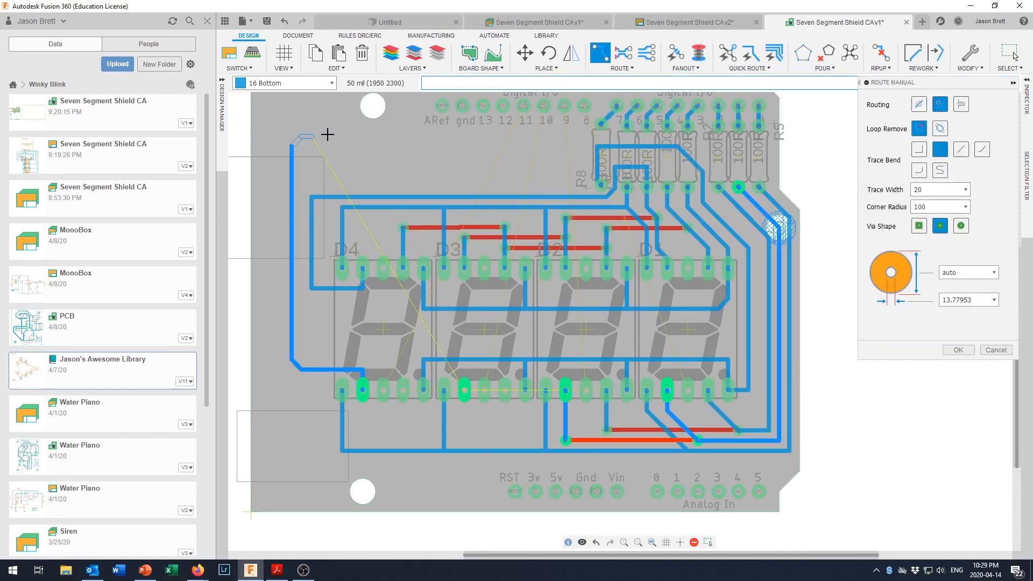
click(738, 144)
click(738, 186)
scroll(640, 186, down, 2)
scroll(645, 175, up, 5)
key(Escape)
scroll(581, 344, down, 1)
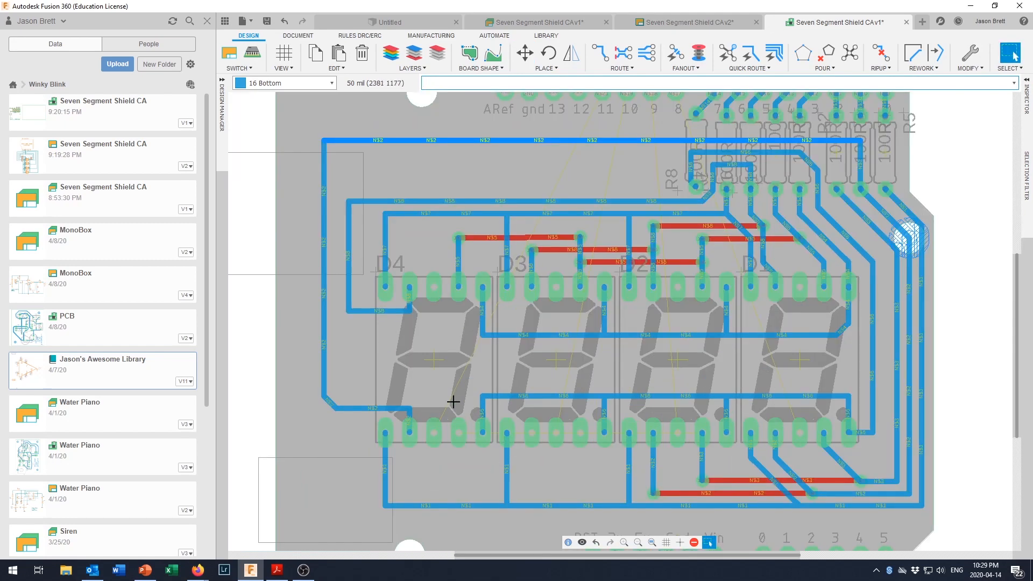
- Route N$3 down from D3's fourth lower pad on the bottom layer, then across on the top layer to D2's N$3 trace
scroll(596, 445, up, 1)
click(601, 55)
click(578, 430)
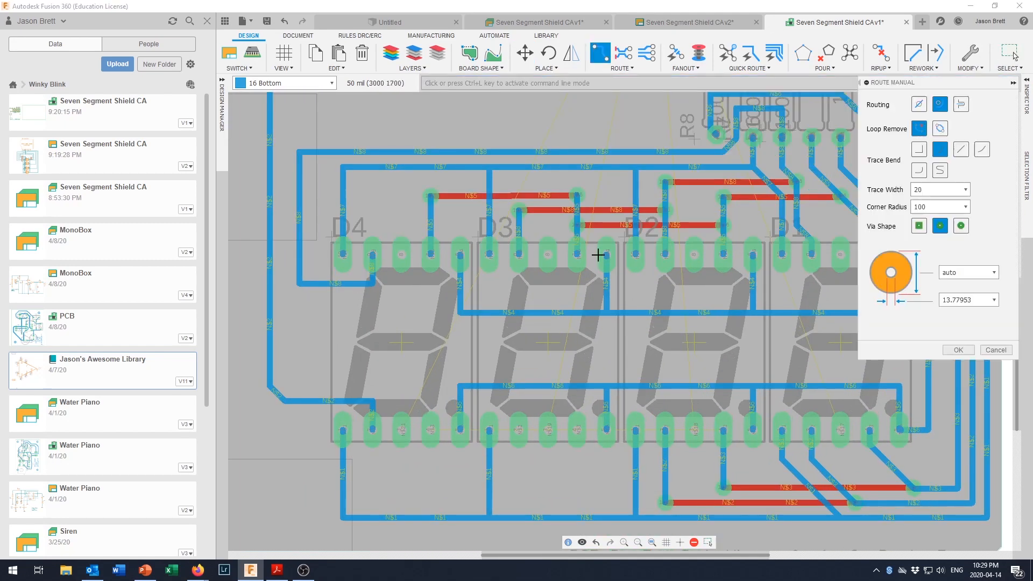
key(space)
click(581, 477)
key(space)
click(706, 480)
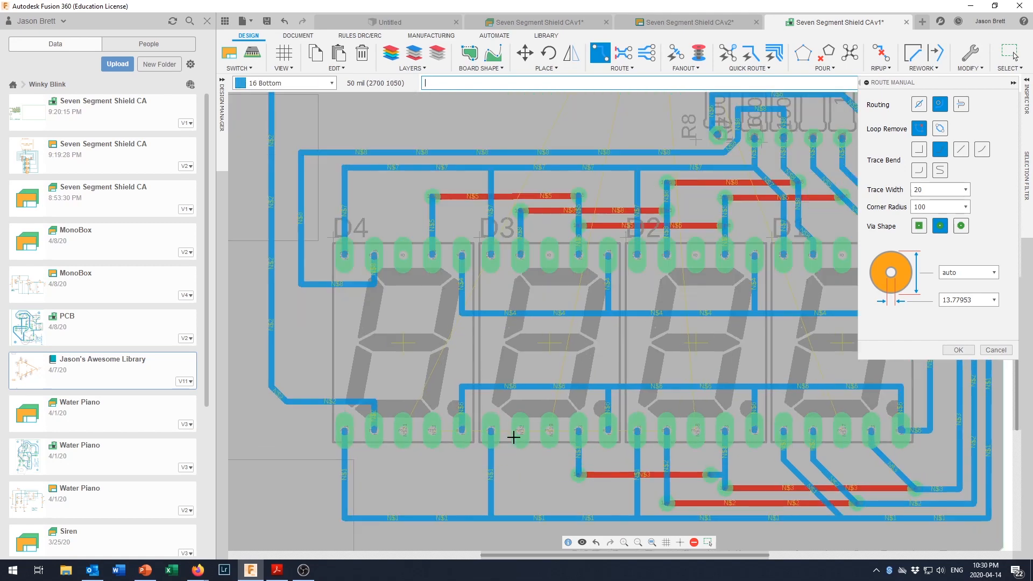
- Route N$2 down from D3's second lower pad on the bottom layer, then across on the top layer to D2's N$2 trace
click(518, 430)
key(space)
click(521, 491)
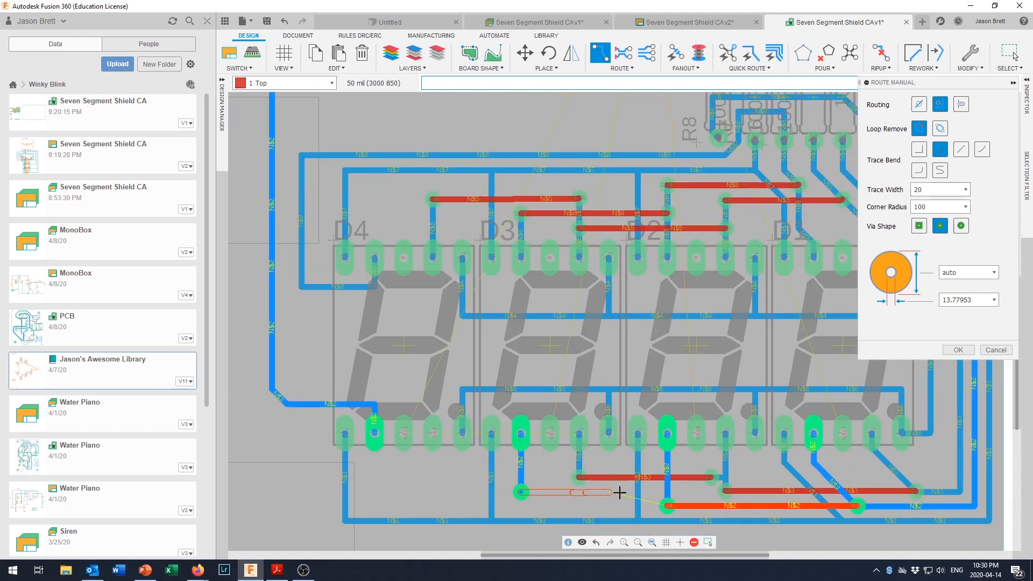
key(space)
click(652, 492)
click(668, 493)
scroll(648, 505, down, 2)
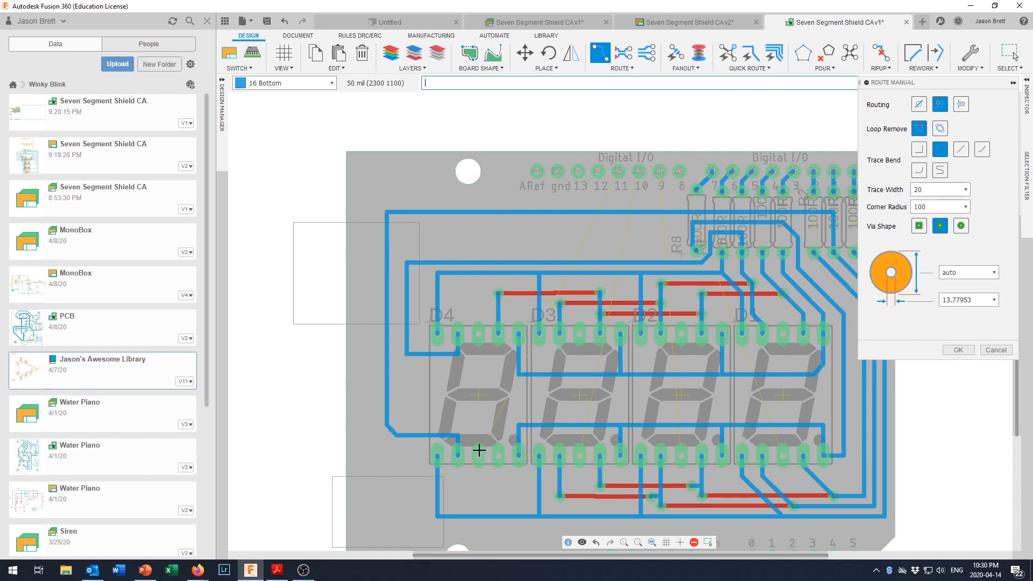
- Try to route N$3 from D4's fourth lower pad across the top layer toward D3 below the N$2 trace
scroll(494, 465, up, 1)
click(498, 456)
key(space)
click(502, 511)
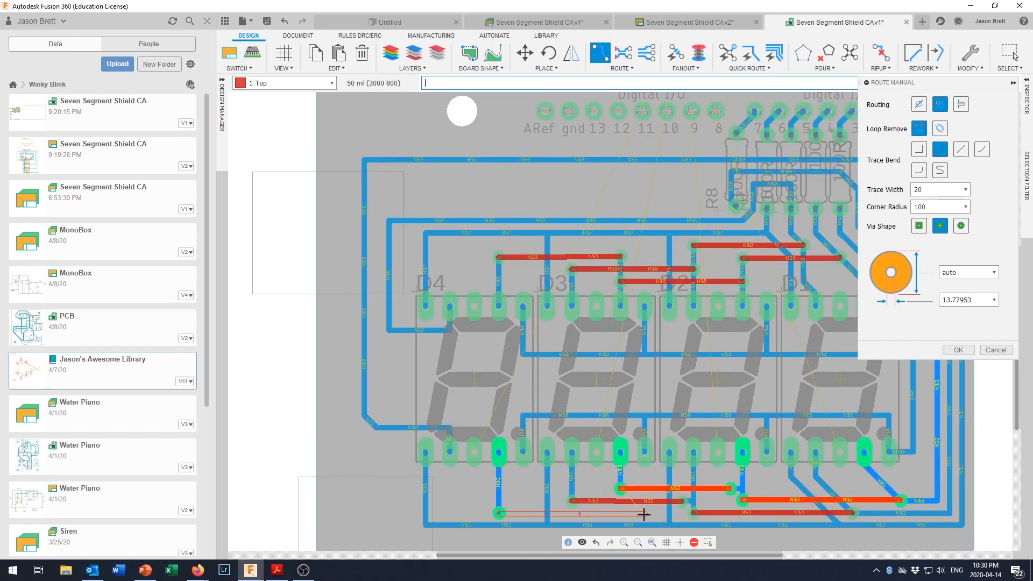
key(Escape)
scroll(597, 514, down, 2)
click(568, 521)
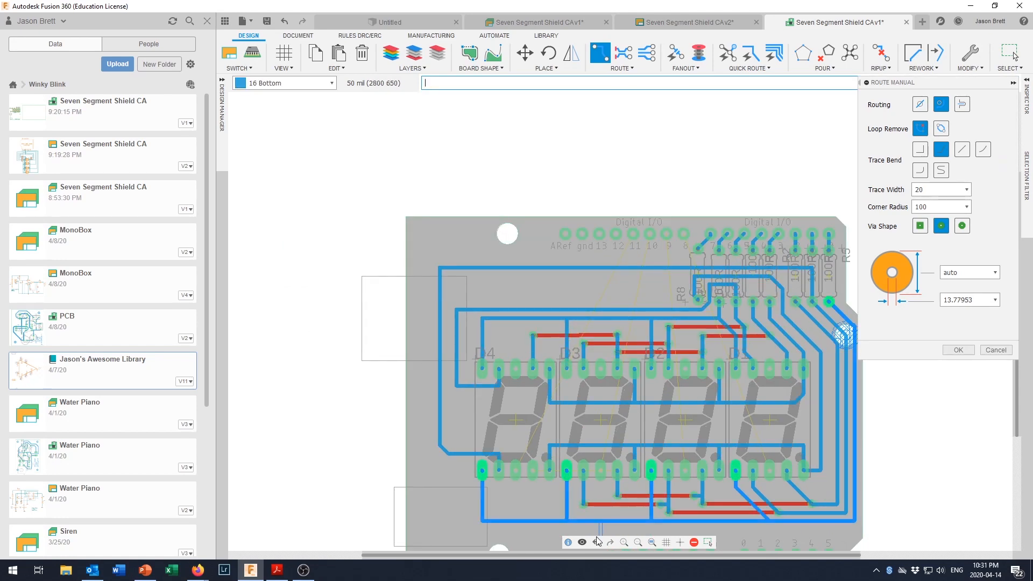
key(Escape)
key(Escape)
- Shift the horizontal N$1 segment between D3's and D2's first lower pads downward to make room for another trace
scroll(634, 449, up, 3)
drag(627, 413, 602, 428)
click(599, 383)
scroll(621, 410, up, 1)
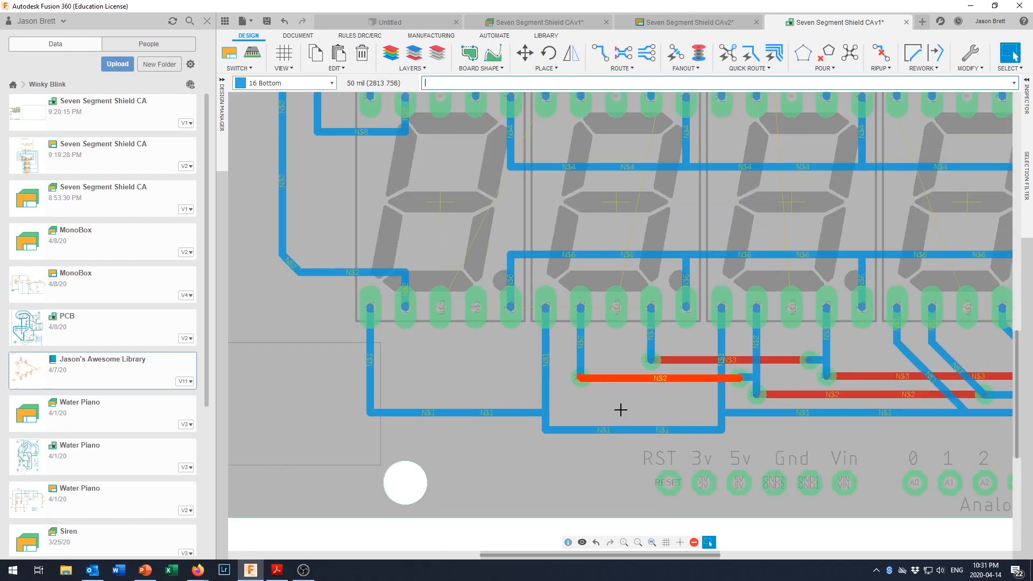
- Route N$3 down from D4's fourth lower pad, across on the top layer, then up on the bottom layer to D3's N$3 via
scroll(620, 411, down, 2)
click(601, 53)
click(521, 339)
click(520, 399)
key(space)
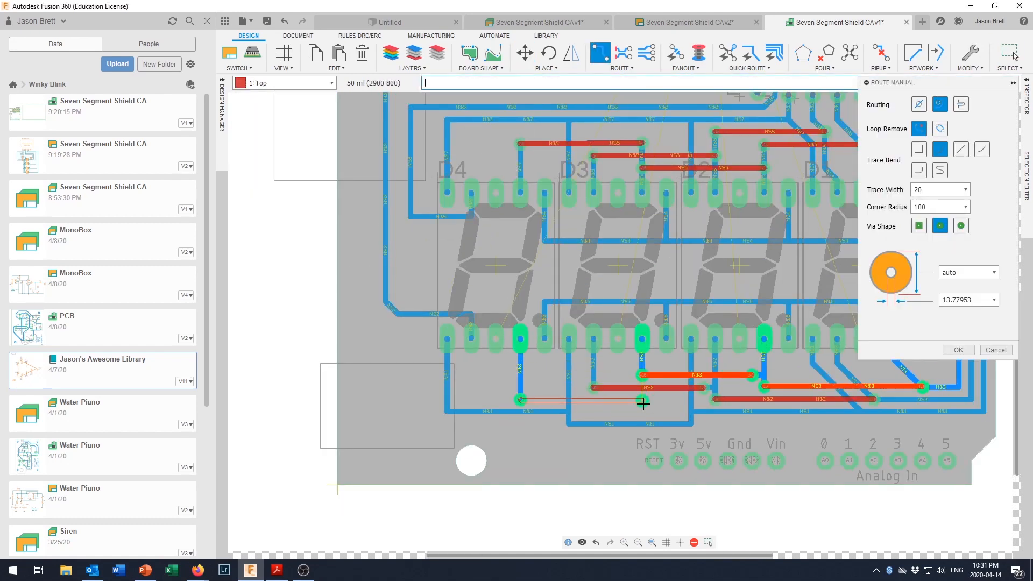
click(641, 400)
key(space)
click(641, 376)
scroll(669, 408, down, 2)
middle_drag(669, 408, 573, 433)
scroll(573, 431, up, 1)
scroll(572, 430, down, 1)
scroll(609, 378, up, 1)
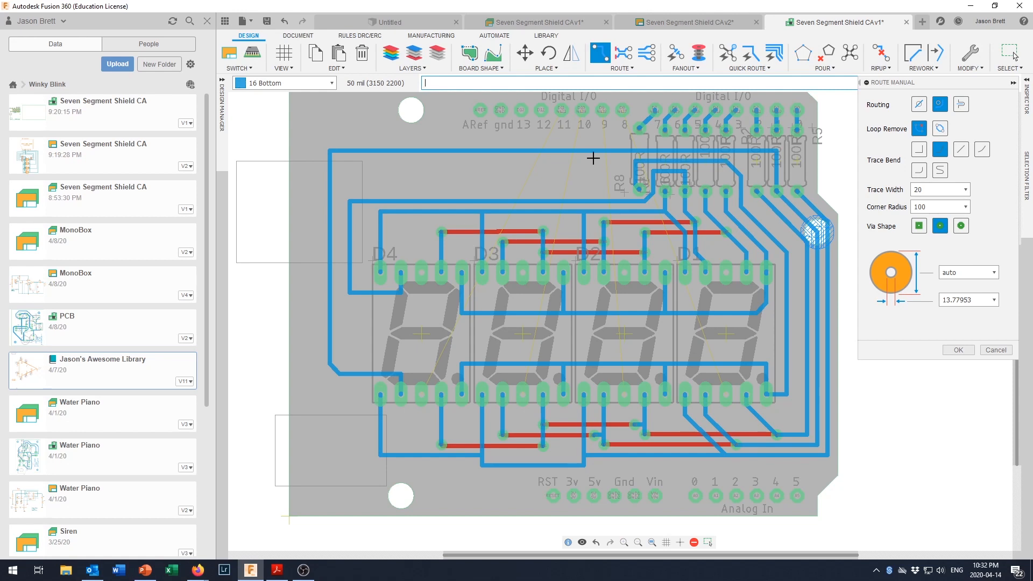
- Miter the square corners of the three bottom-layer traces that wrap around the upper side of D4
right_click(380, 212)
click(400, 281)
click(400, 292)
click(351, 294)
click(353, 202)
click(331, 151)
key(Escape)
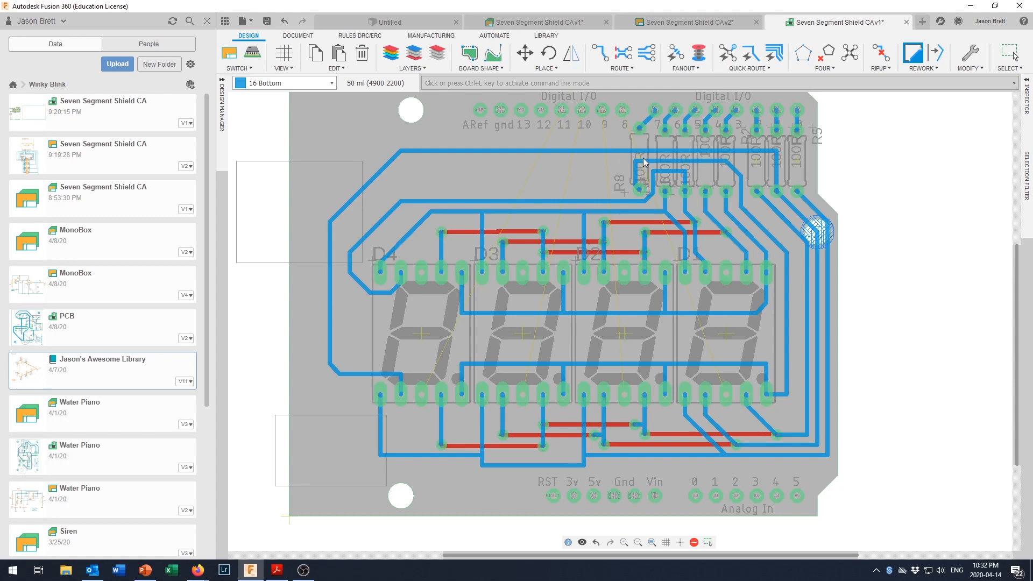
- Shift the outermost vertical trace beside D4 inward and split the uppermost horizontal bottom trace near R8
right_click(627, 156)
click(655, 242)
key(Escape)
right_click(625, 152)
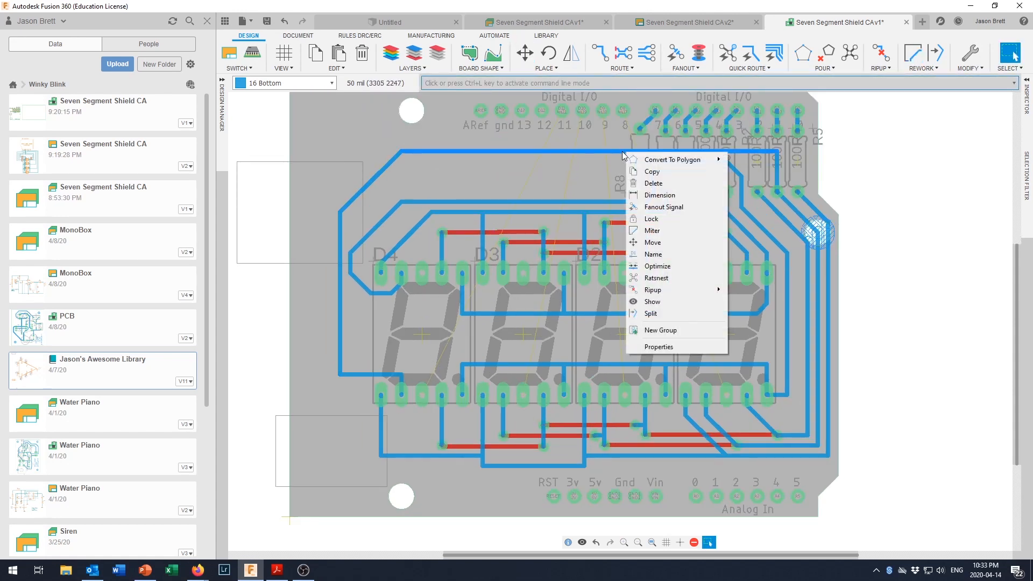
click(650, 313)
click(619, 155)
key(Escape)
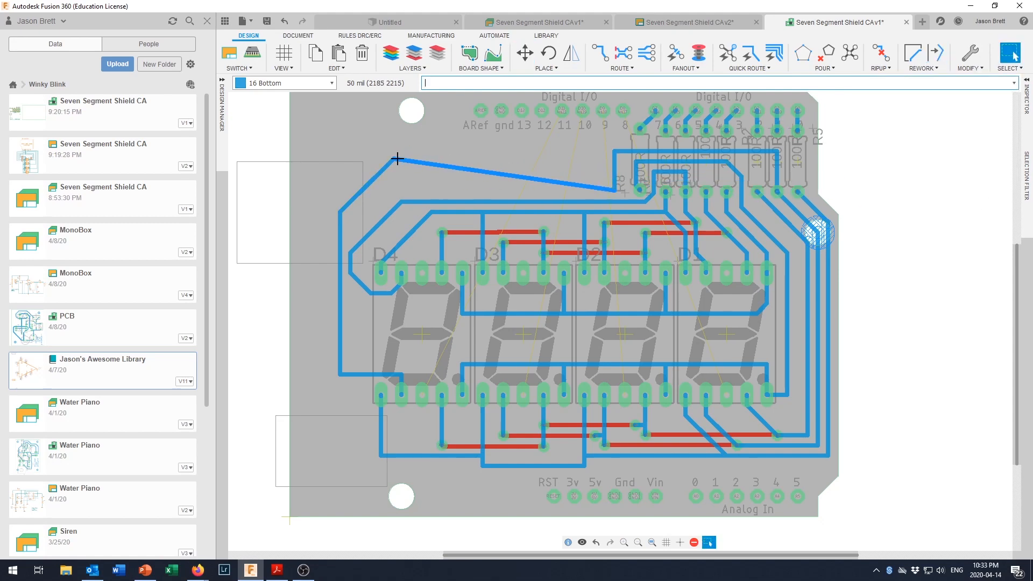
- Move the split-off section of the uppermost trace down to run just above the neighbouring horizontal trace over D4 to D2
right_click(397, 155)
click(425, 242)
click(397, 154)
click(613, 186)
click(586, 157)
key(Escape)
right_click(569, 154)
click(596, 242)
click(529, 191)
right_click(595, 171)
click(622, 259)
click(614, 171)
- Miter the remaining square corners of the bottom-layer traces around R8 and its neighbouring resistors
right_click(637, 161)
click(663, 237)
scroll(665, 160, up, 4)
click(614, 155)
click(631, 169)
click(649, 175)
click(670, 183)
click(715, 176)
click(707, 190)
scroll(704, 195, down, 4)
scroll(371, 384, up, 2)
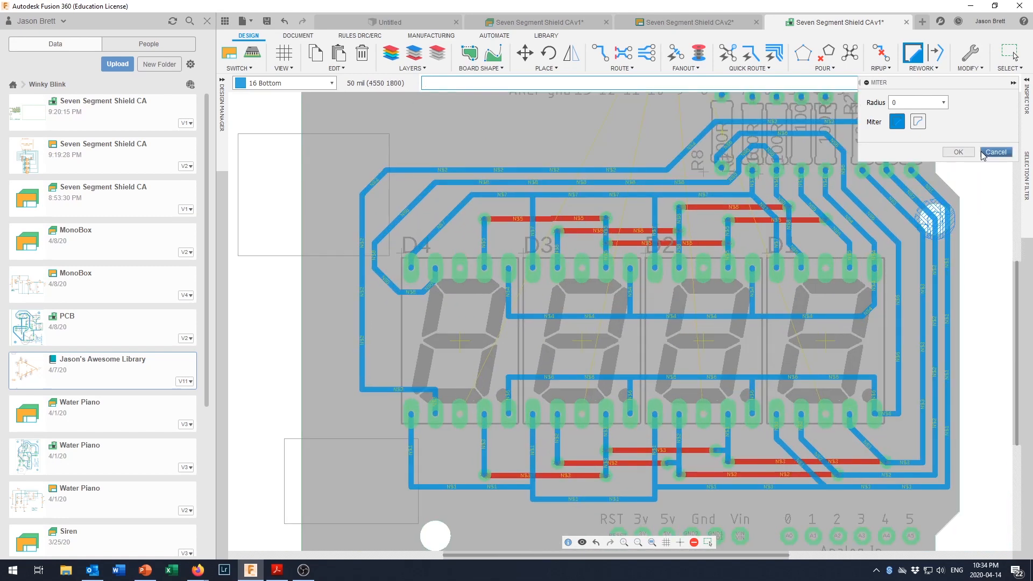
- Miter the corners of the N$1 trace below D3 and below D4's first lower pad
scroll(635, 364, down, 2)
right_click(768, 160)
click(797, 251)
scroll(662, 473, up, 2)
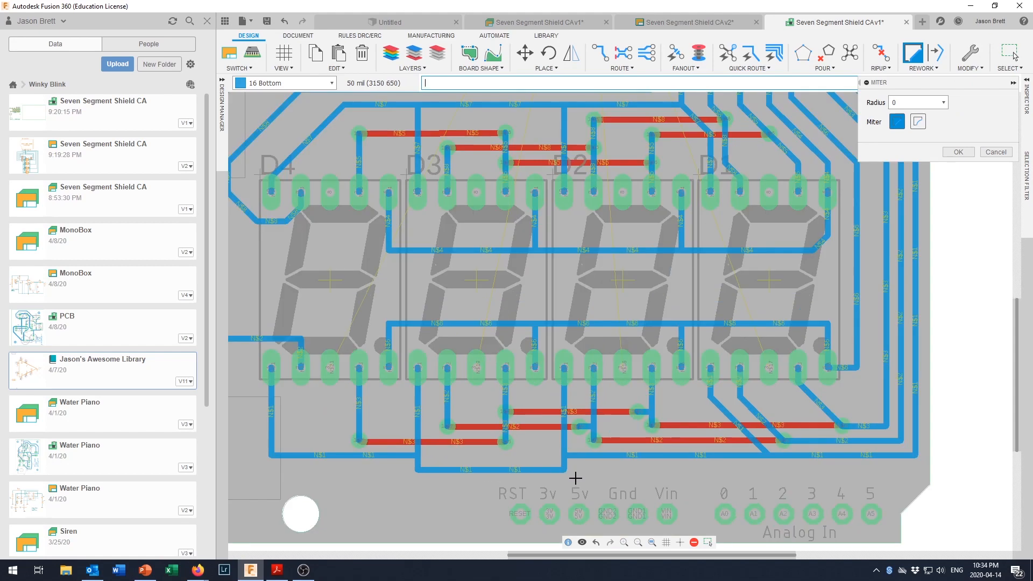
key(Escape)
click(563, 468)
click(418, 469)
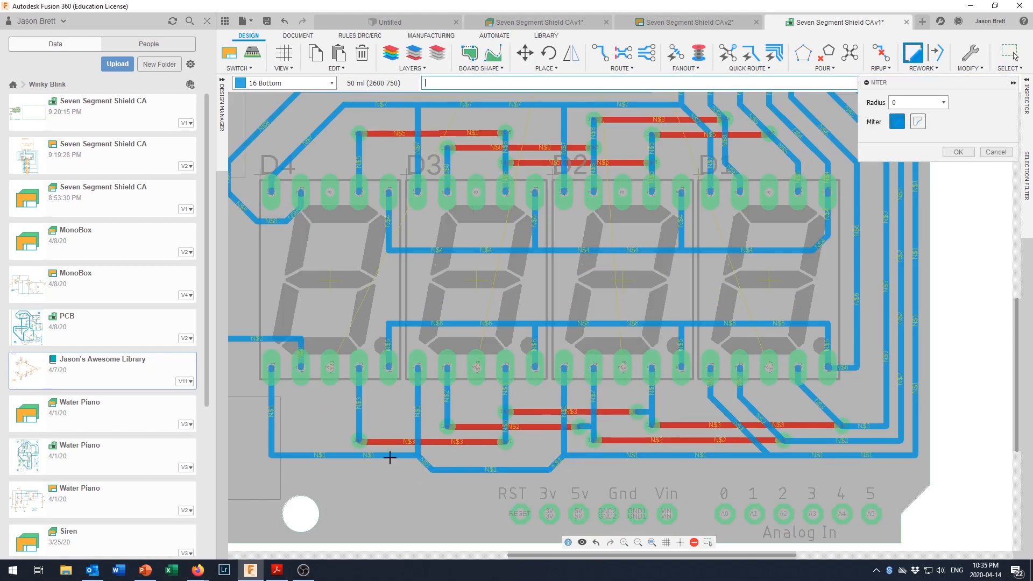
click(272, 455)
- Miter the lower corners of the bottom-layer traces running down the board edge beside D1
drag(847, 369, 840, 303)
scroll(850, 347, up, 1)
mouse_move(893, 440)
mouse_down()
mouse_move(867, 415)
mouse_move(891, 430)
mouse_up()
drag(927, 475, 907, 447)
scroll(907, 446, down, 3)
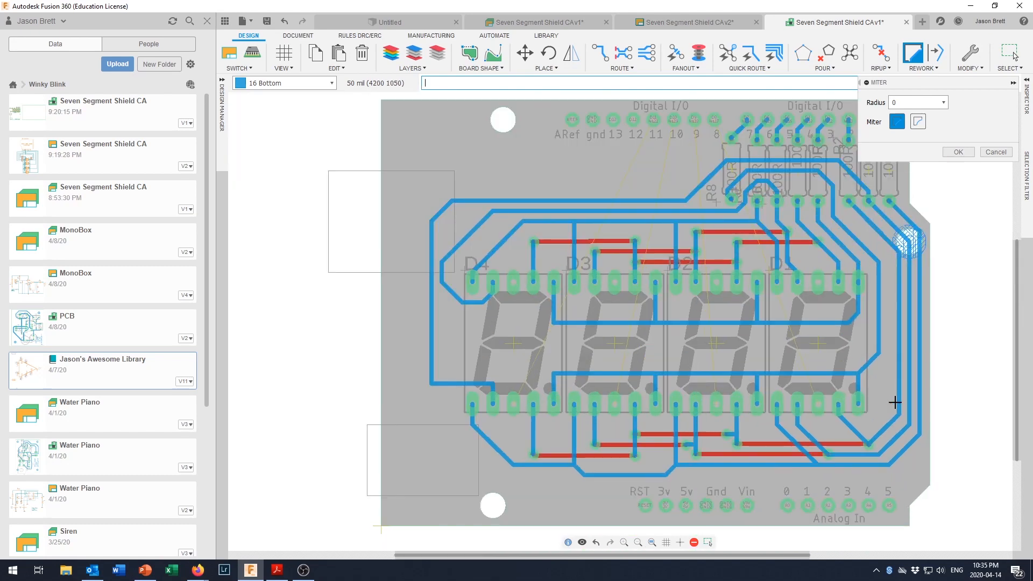
- Miter the trace corners at D4's fifth upper and lower pads where the traces run across the displays
scroll(897, 377, up, 3)
scroll(897, 351, down, 3)
middle_drag(637, 187, 639, 185)
drag(496, 371, 491, 376)
drag(558, 363, 566, 370)
drag(560, 310, 565, 293)
scroll(807, 355, down, 1)
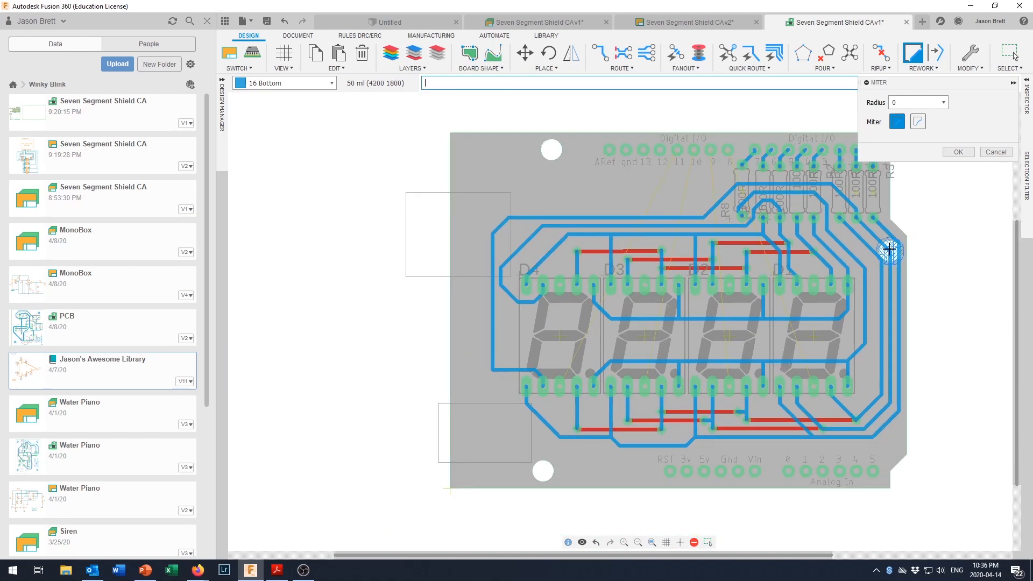
key(Escape)
scroll(823, 353, down, 1)
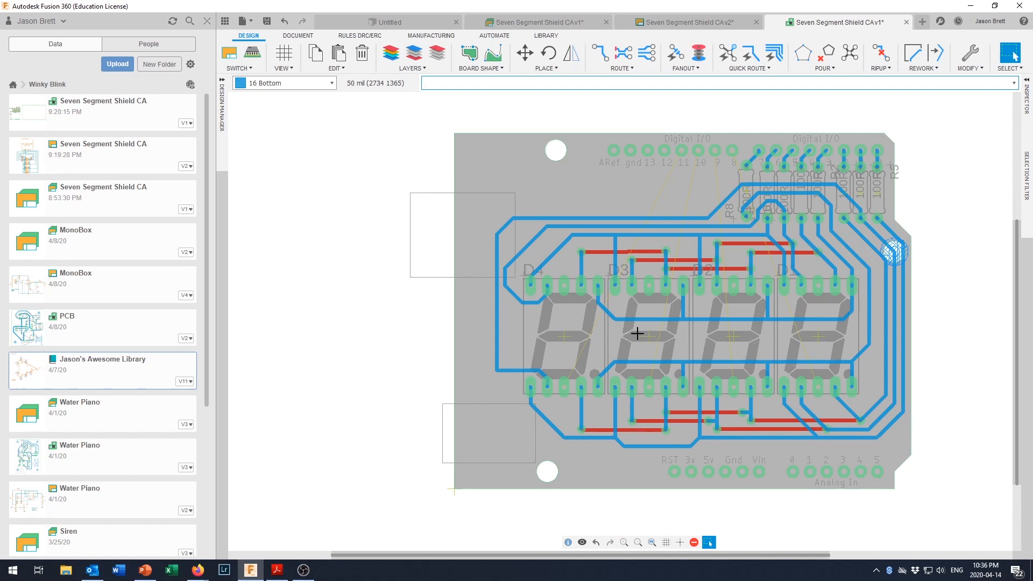
scroll(637, 334, up, 1)
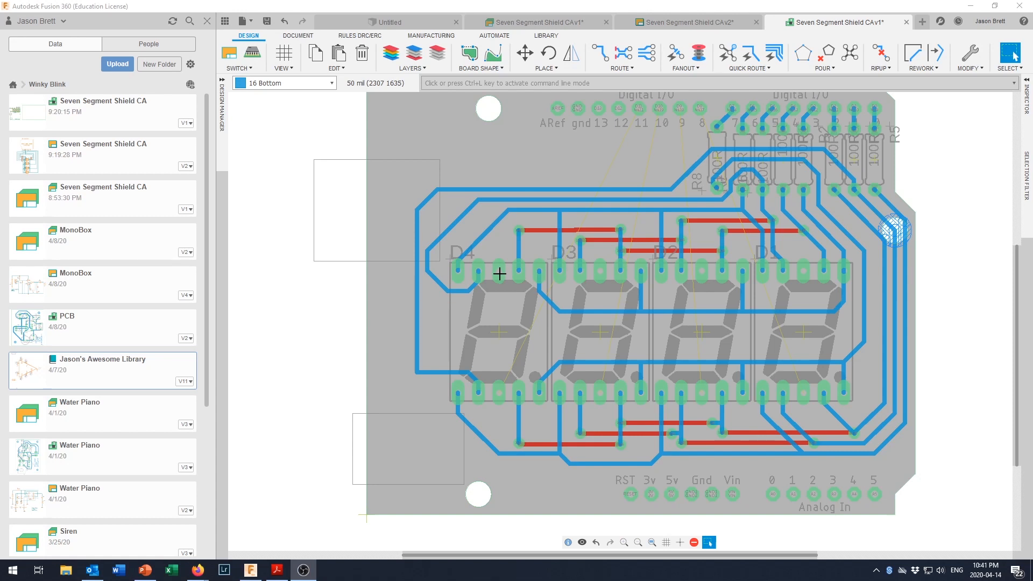
- Switch to the Seven Segment Shield CA schematic and focus on the wiring of displays D1 to D4
click(683, 24)
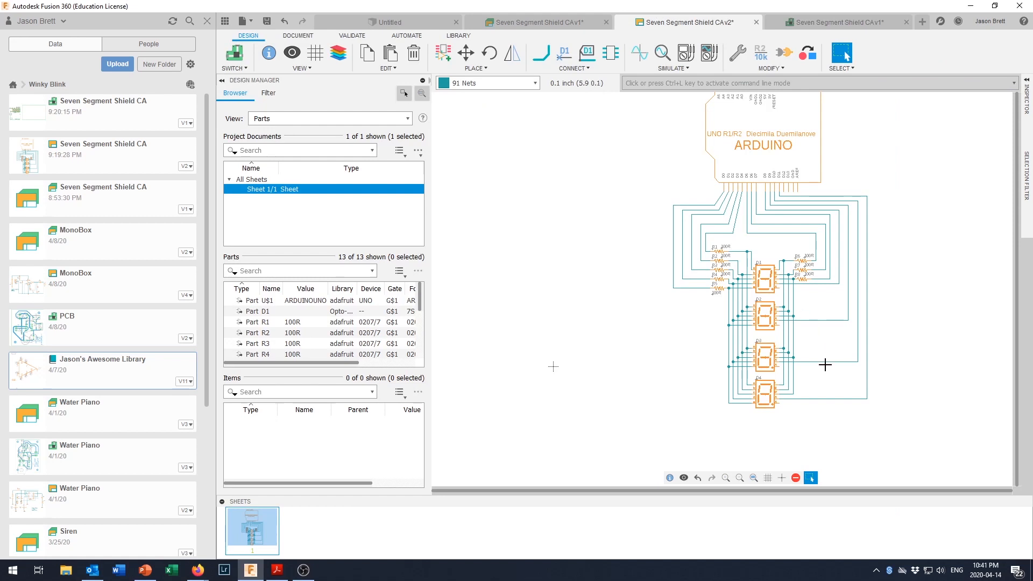
scroll(824, 365, up, 3)
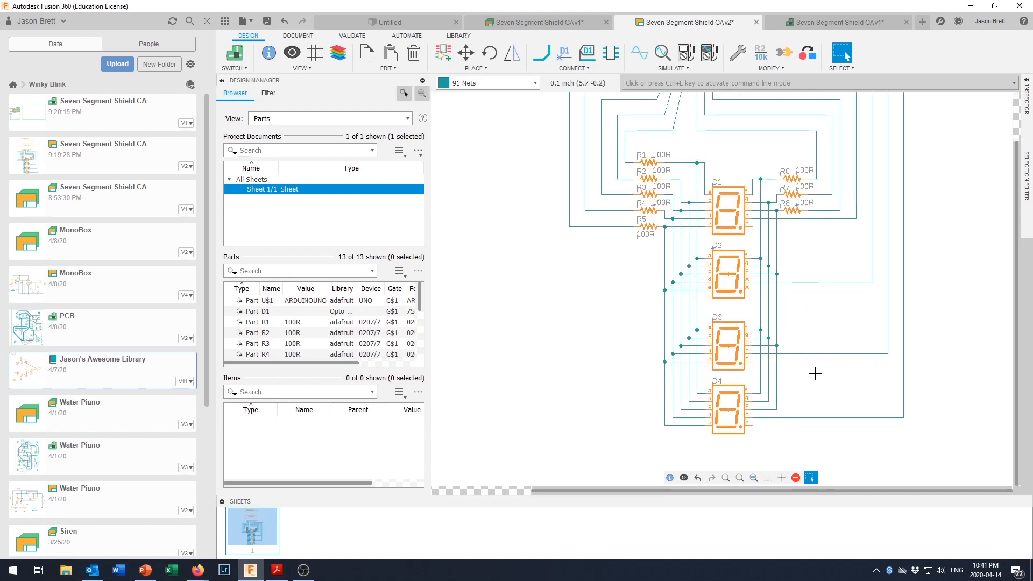
scroll(814, 372, up, 1)
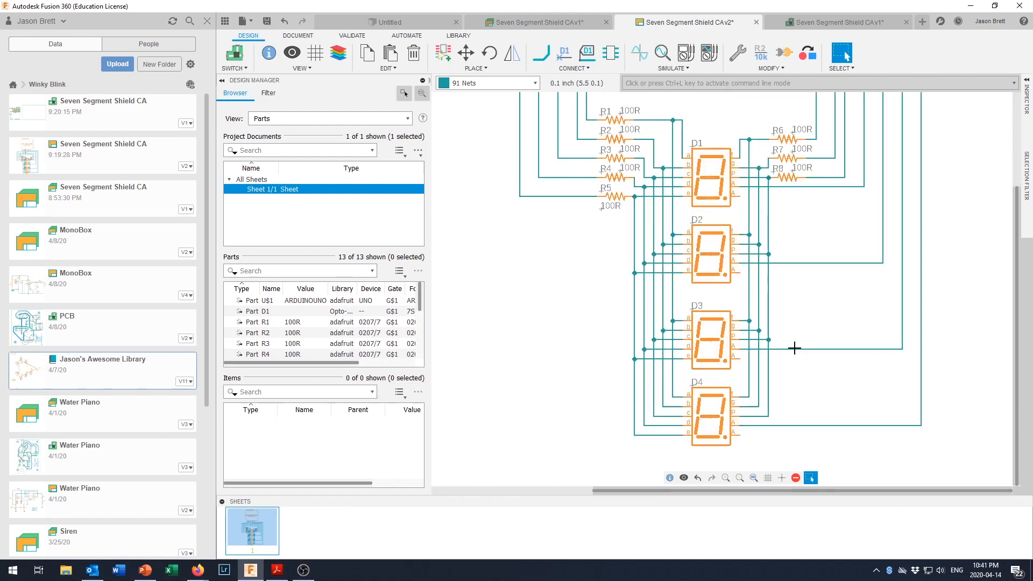
key(ctrl+l)
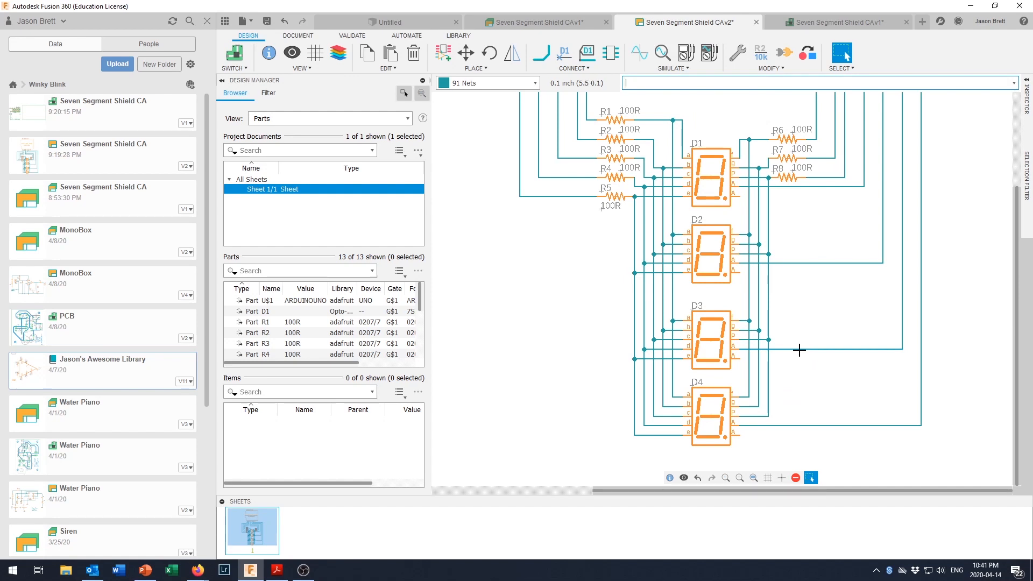
key(F7)
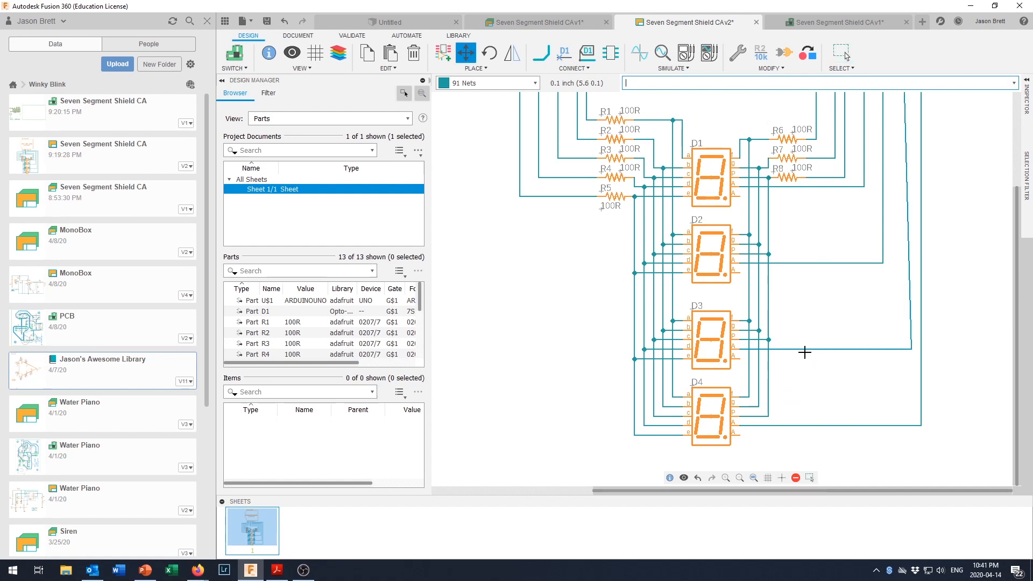
key(Escape)
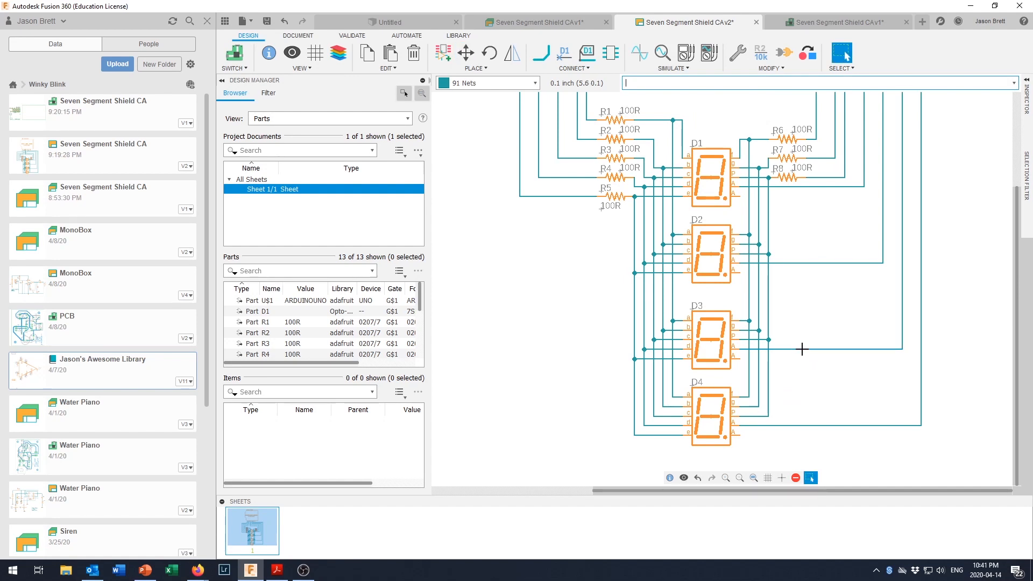
- Delete D3's horizontal common-pin net segment and redraw it from the Arduino line to D3's lowest right-hand pin
click(802, 349)
key(Delete)
key(n)
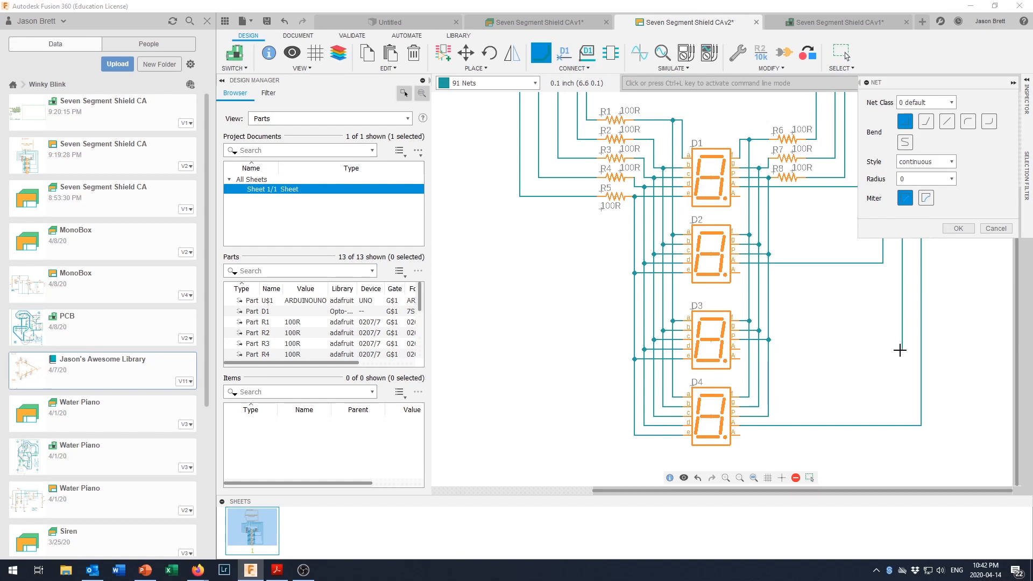
click(902, 349)
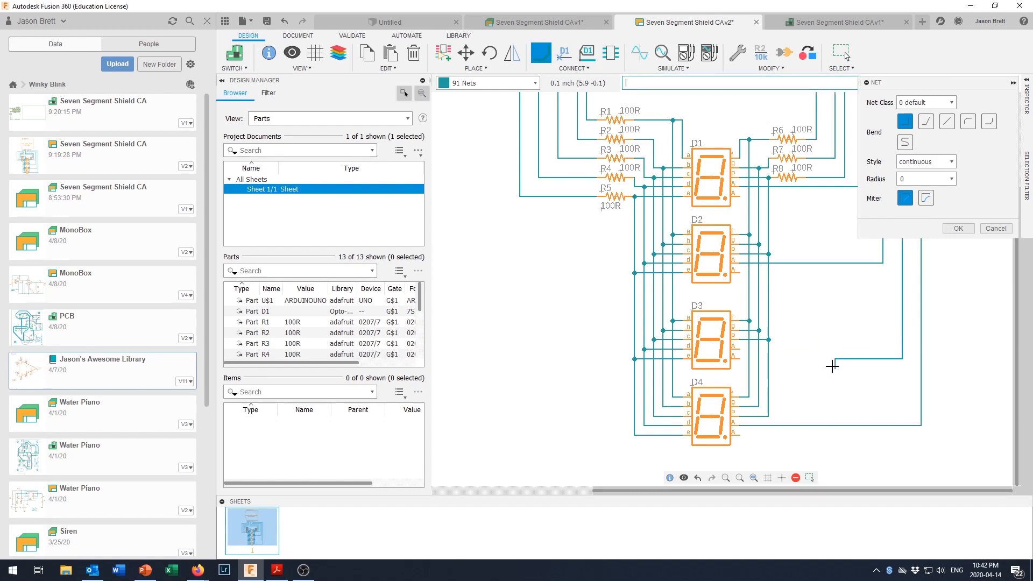
click(735, 359)
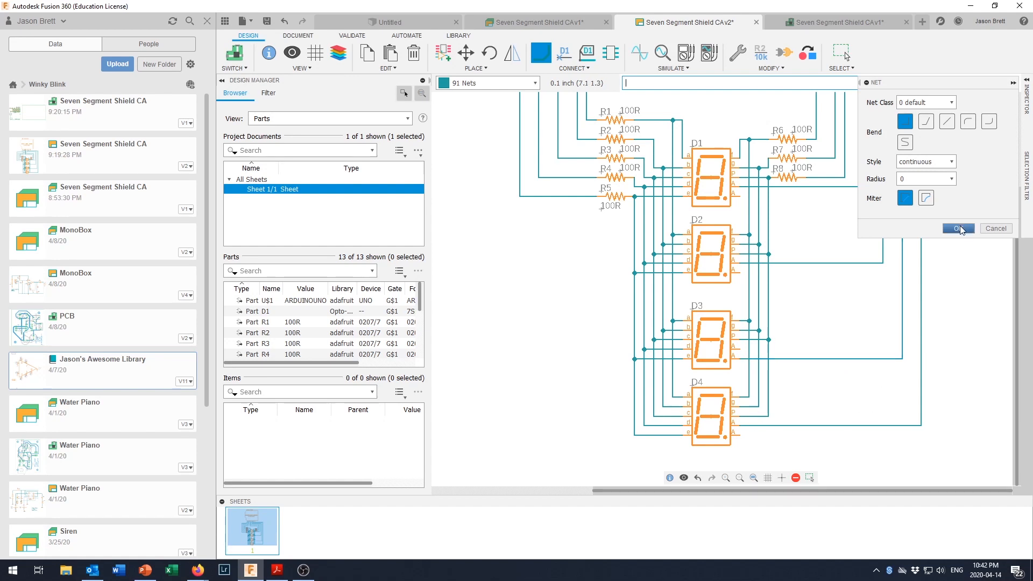
key(Escape)
- Replace D4's horizontal common-pin net segment with one from the Arduino line to D4's lowest right-hand pin
click(833, 425)
key(Delete)
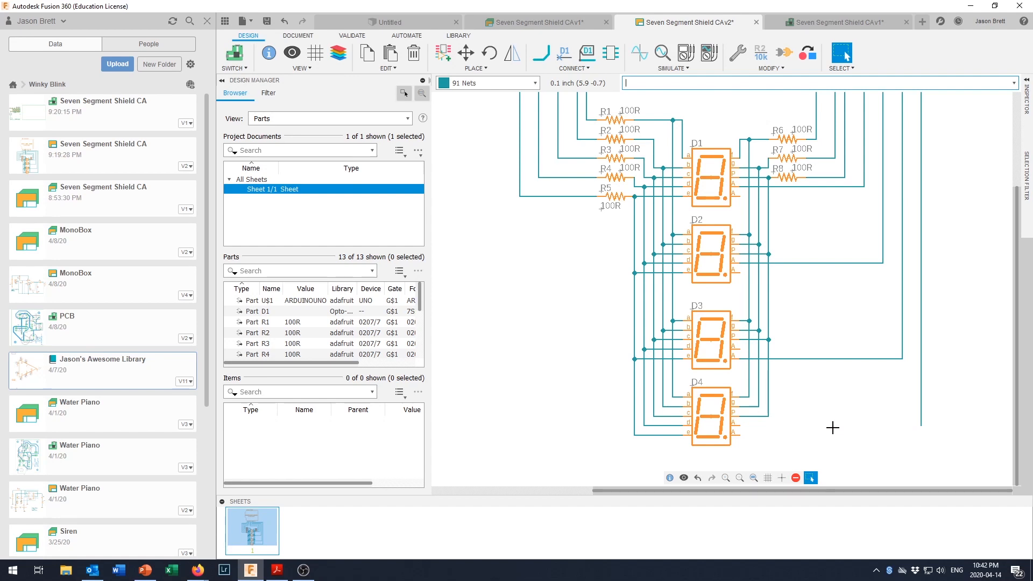
click(541, 63)
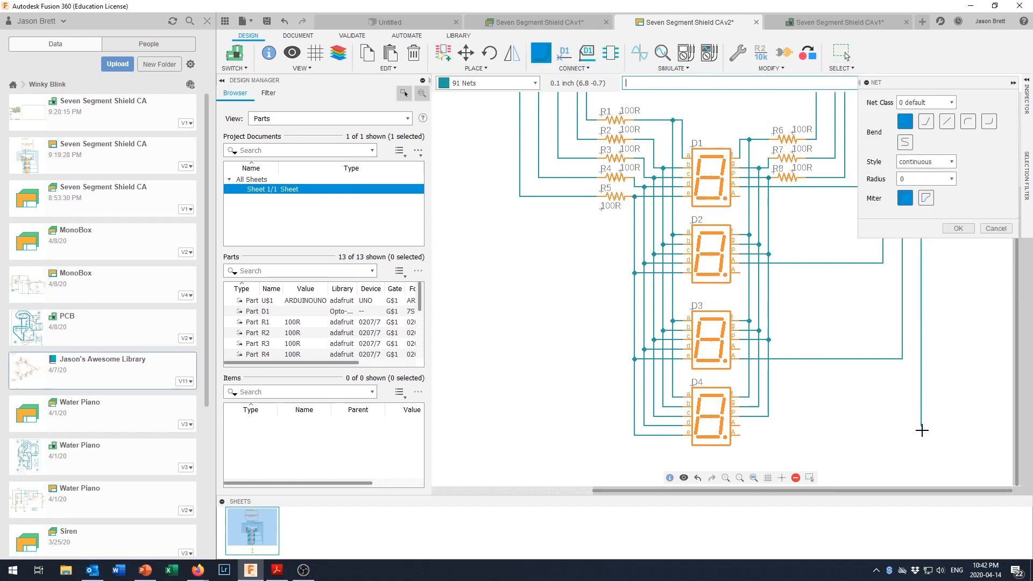
click(921, 430)
click(739, 437)
scroll(833, 401, down, 1)
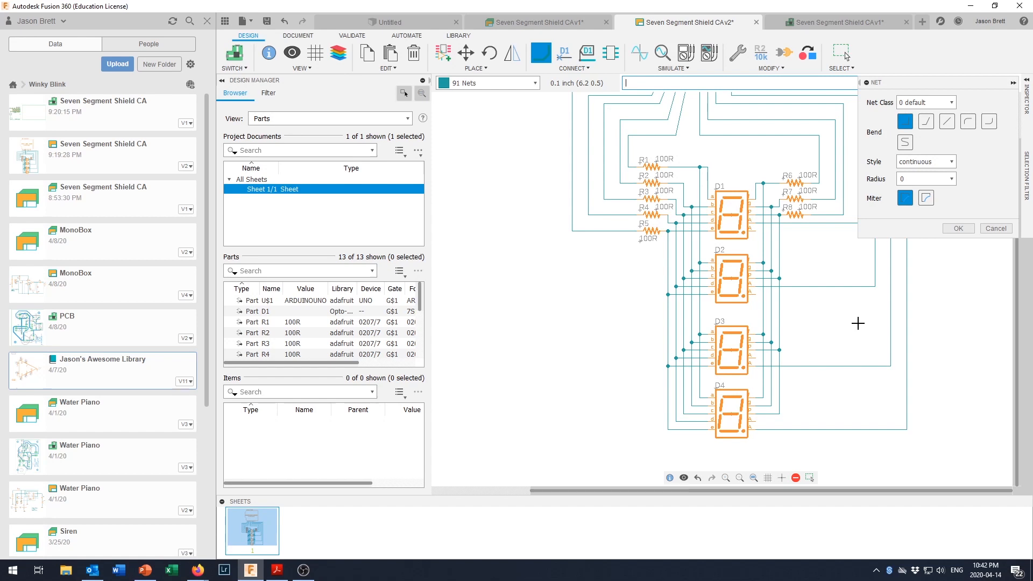
click(958, 229)
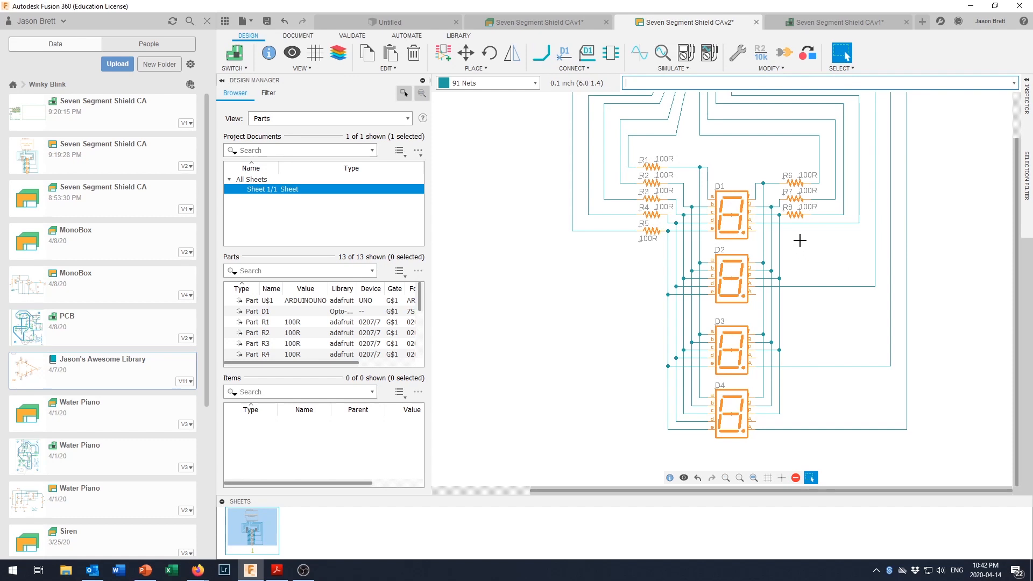
- Save the corrected schematic as a new version
scroll(799, 239, down, 1)
scroll(770, 237, up, 1)
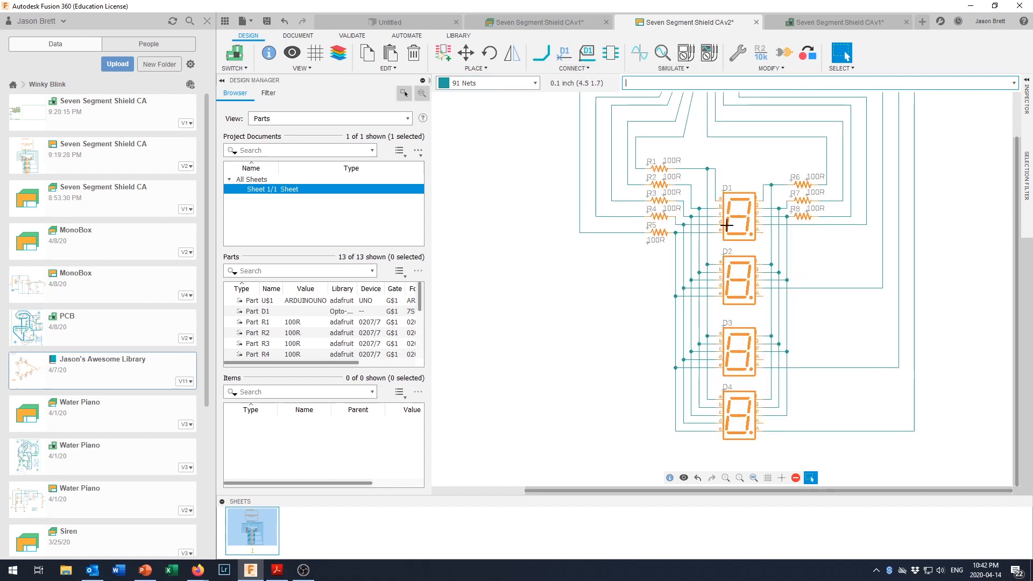
click(266, 22)
click(515, 295)
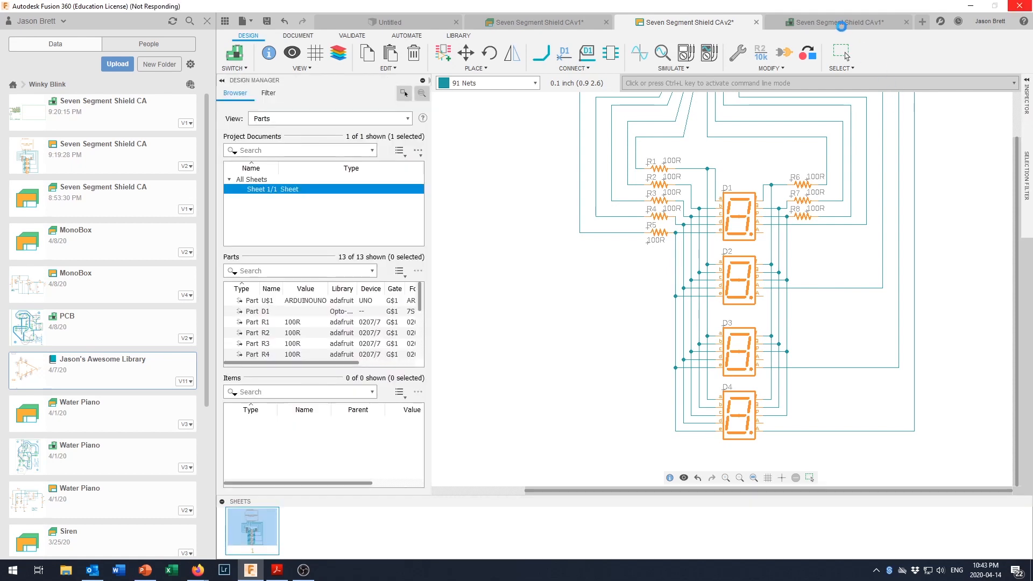
- Relaunch Fusion 360 and dismiss the add-in start error message
key(super+d)
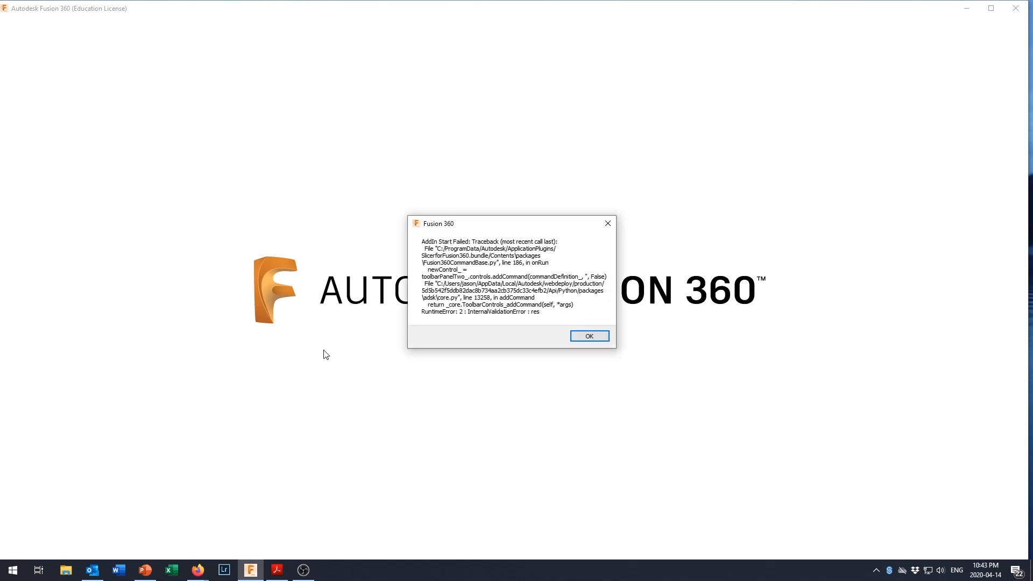
click(597, 337)
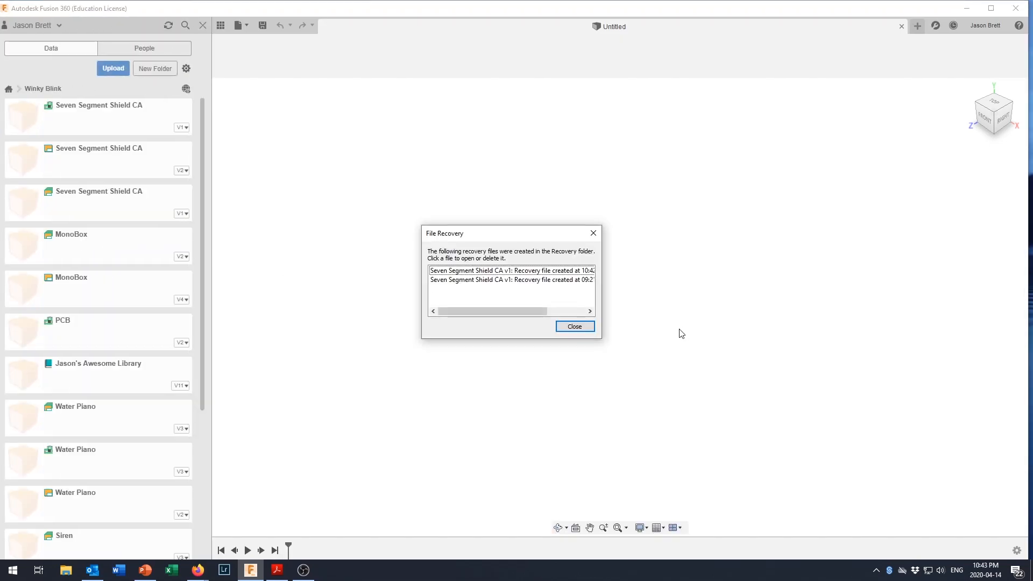
- Open the most recent Seven Segment Shield CA v1 recovery file containing the routed board
click(576, 326)
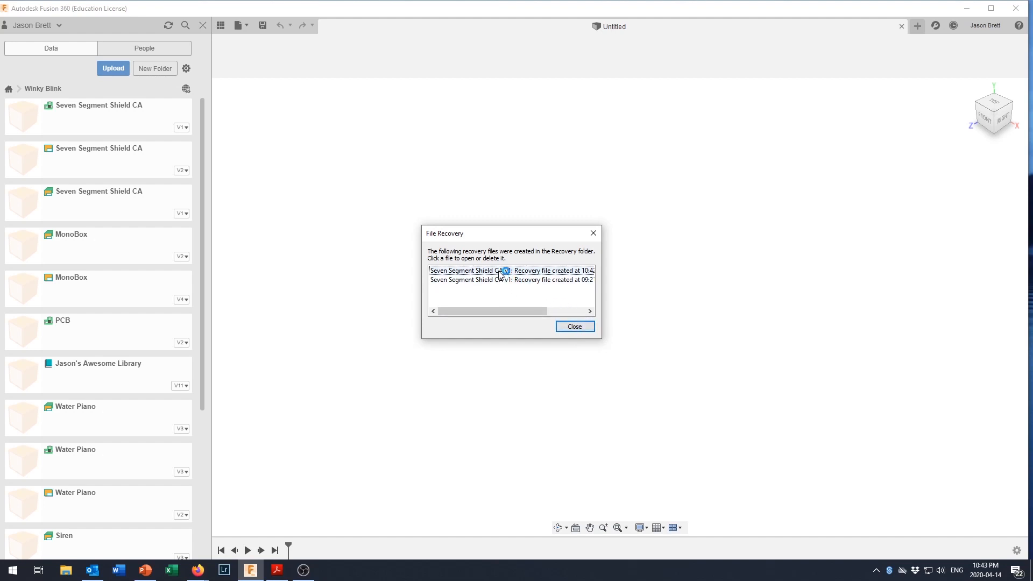
click(543, 271)
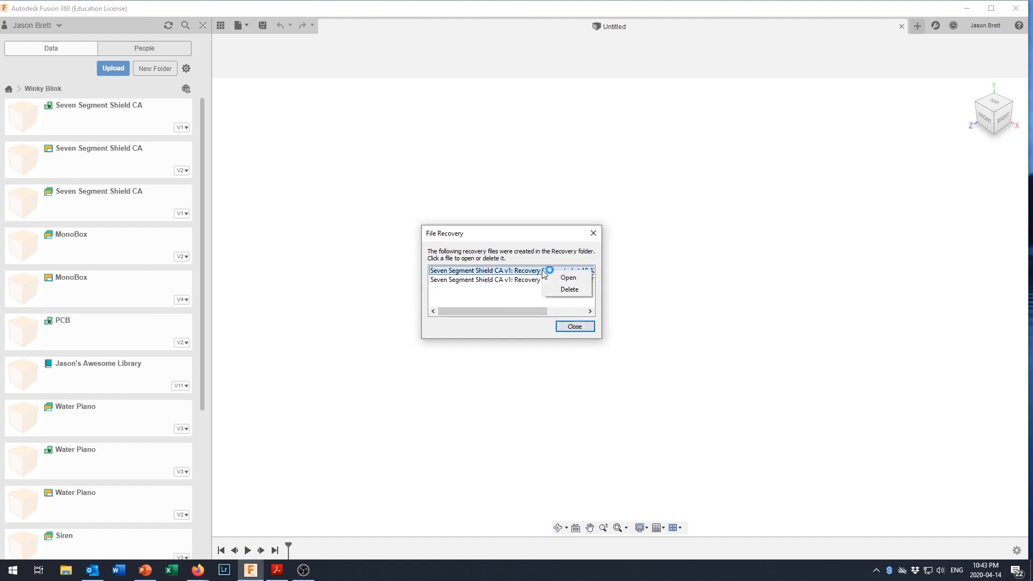
click(569, 279)
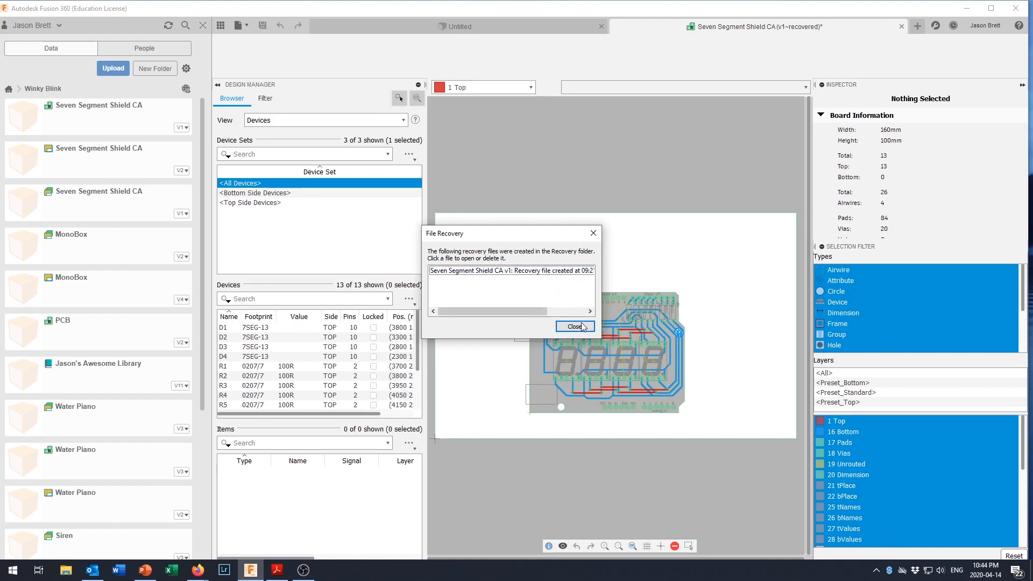
- Open the remaining Seven Segment Shield CA recovery file and load the latest version of its linked schematic
right_click(527, 272)
click(552, 279)
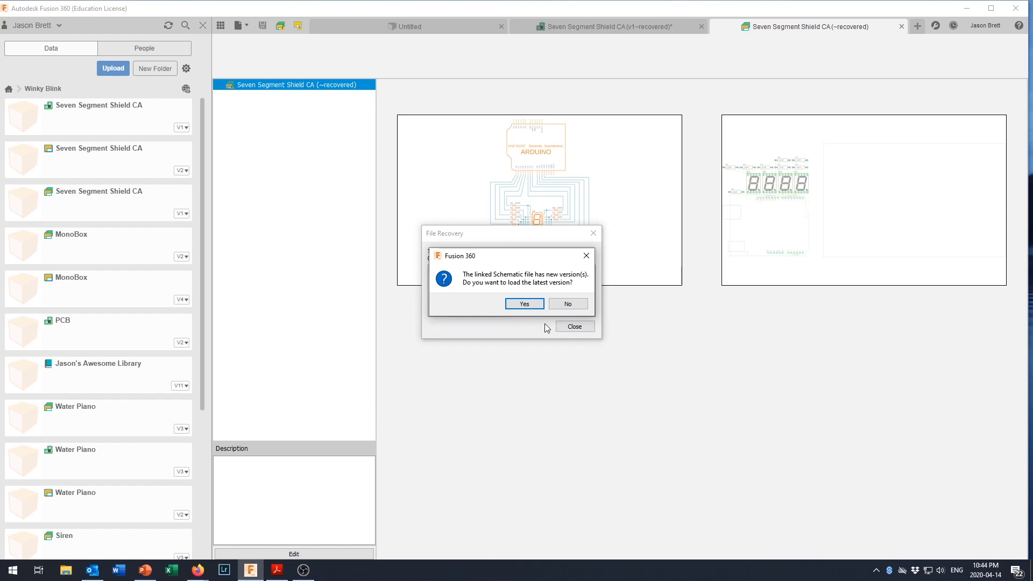
click(524, 304)
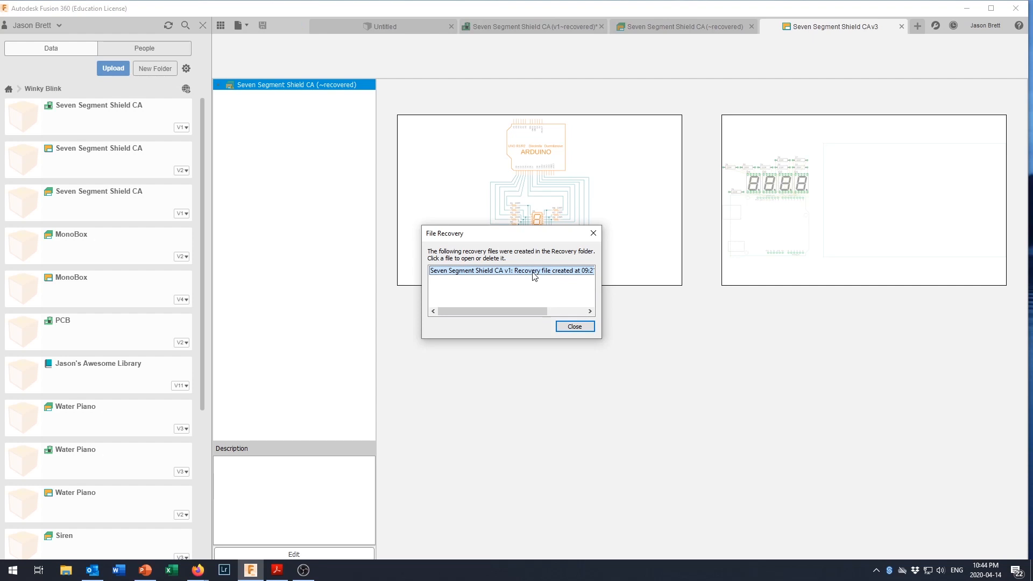
click(535, 271)
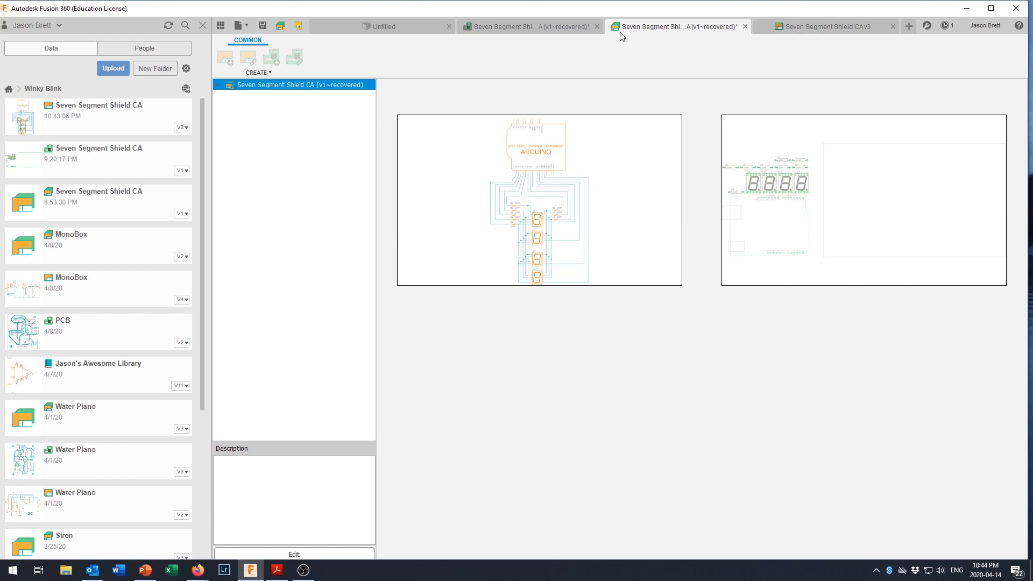
- Display the recovered Seven Segment Shield CA board layout and focus on its routed traces
click(505, 25)
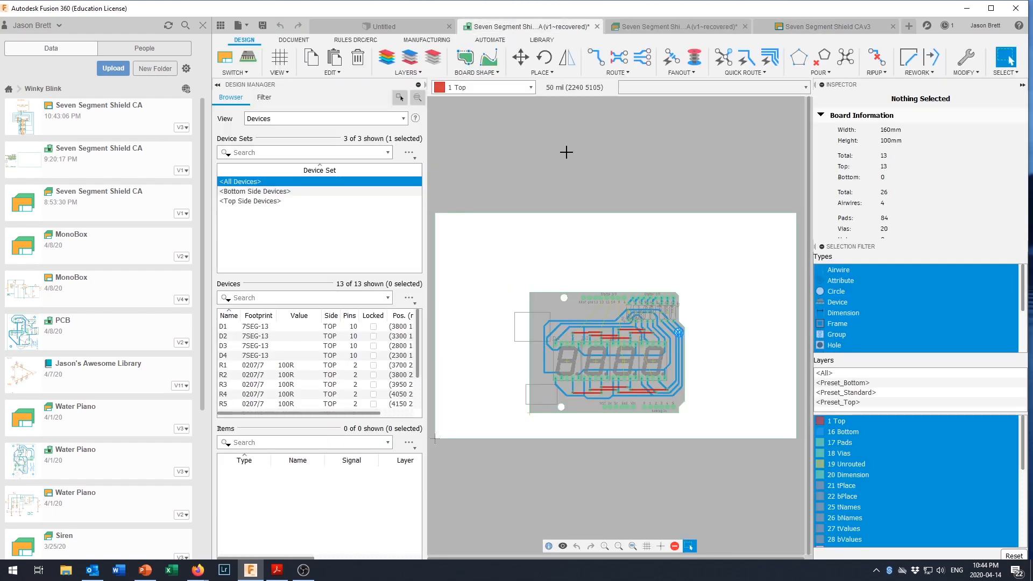
scroll(629, 377, up, 3)
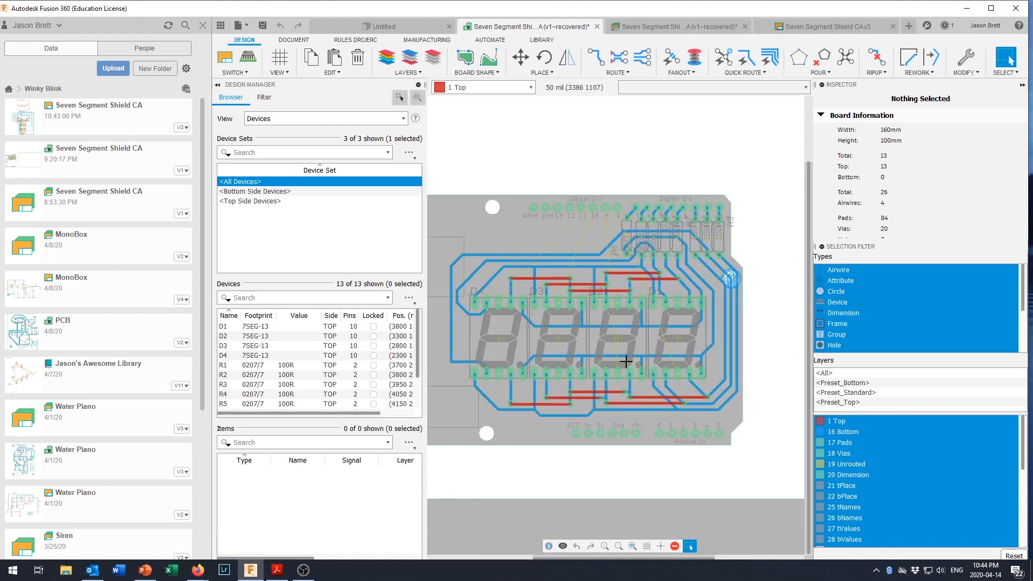
- Collapse the Inspector and Design Manager to enlarge the view of the recovered board
scroll(625, 358, up, 2)
scroll(625, 358, down, 1)
click(1022, 84)
scroll(701, 284, up, 2)
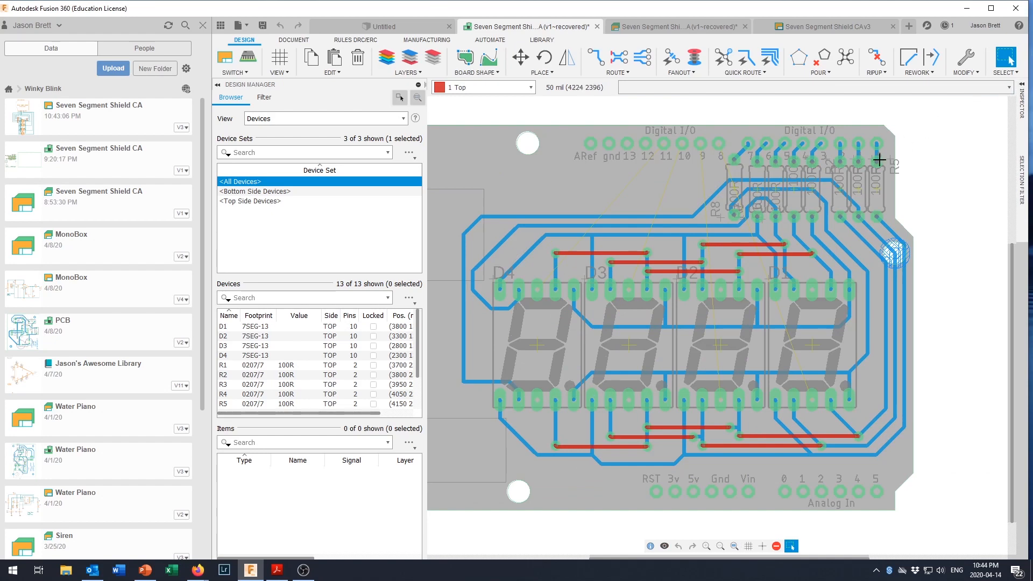
scroll(701, 283, down, 2)
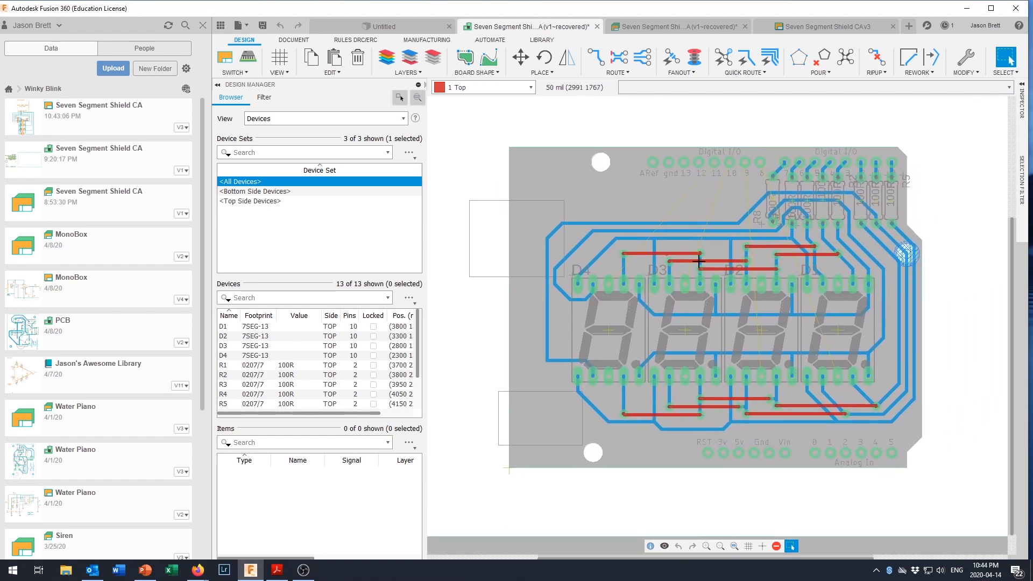
click(218, 84)
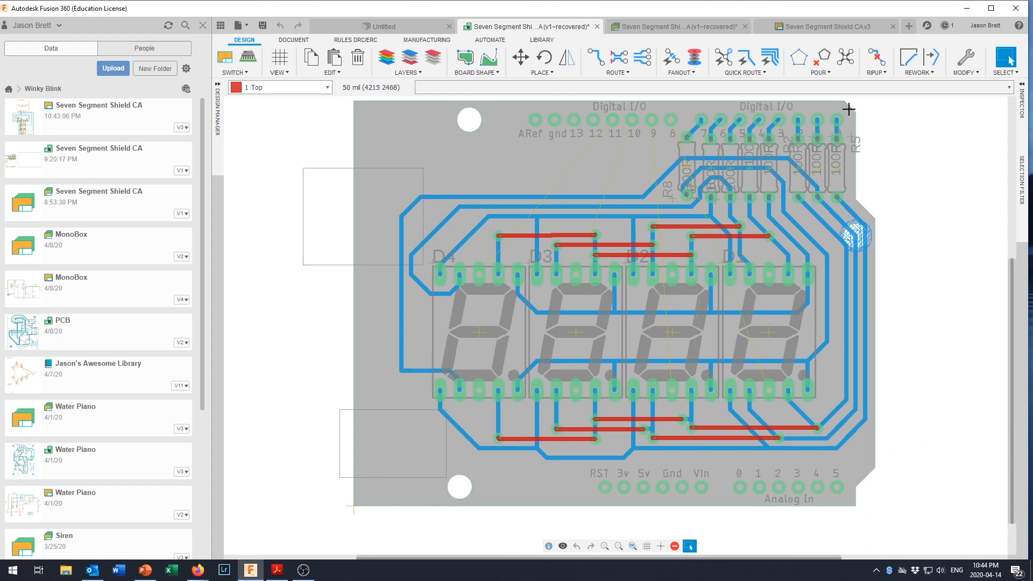
- Inspect the wiring between the Arduino, the resistors and the four displays in the Seven Segment Shield CA schematic
click(805, 28)
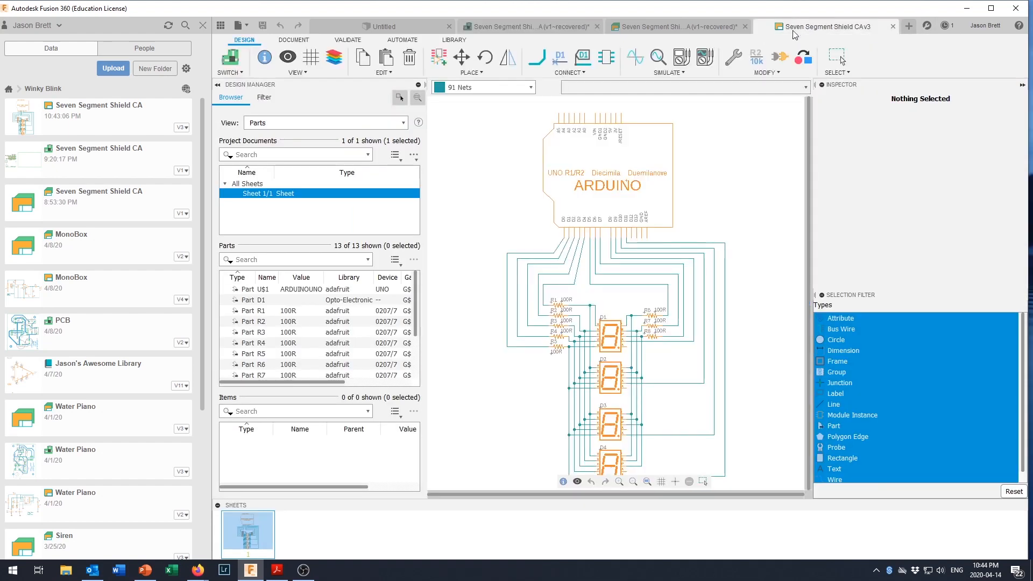
middle_drag(671, 366, 675, 342)
scroll(639, 395, up, 2)
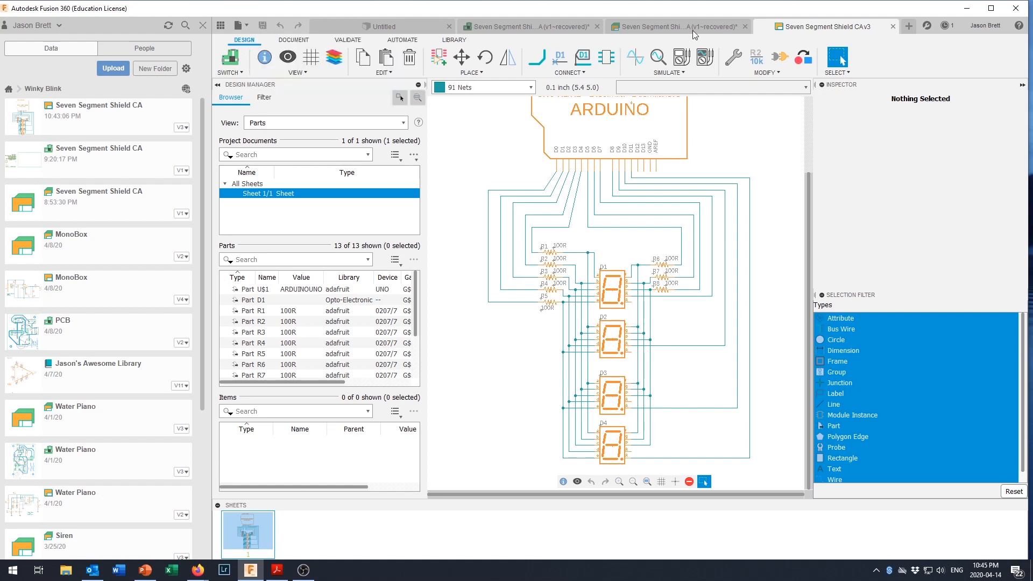
- Save the recovered Seven Segment Shield CA electronics design together with its board
click(708, 26)
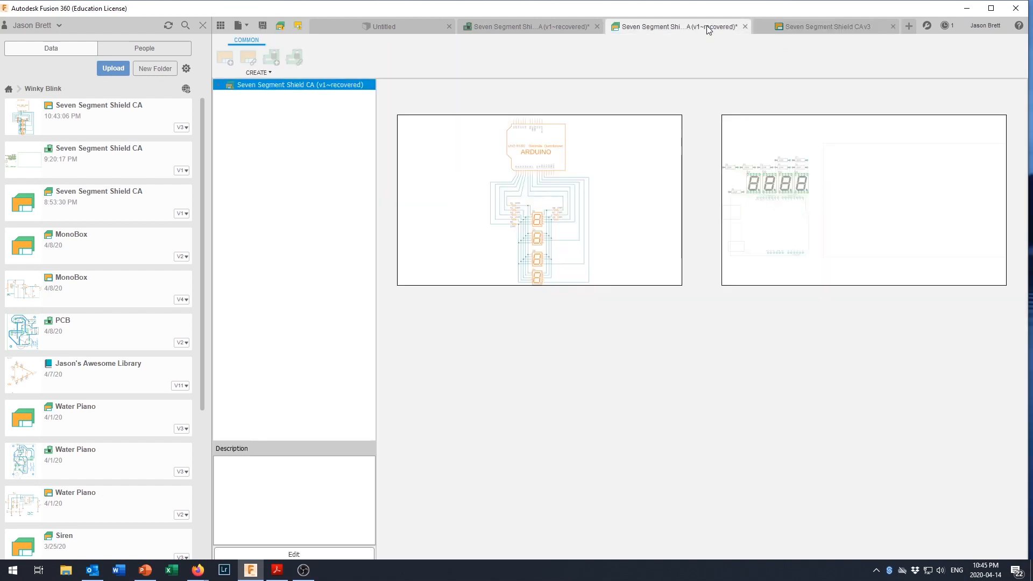
click(260, 26)
click(509, 299)
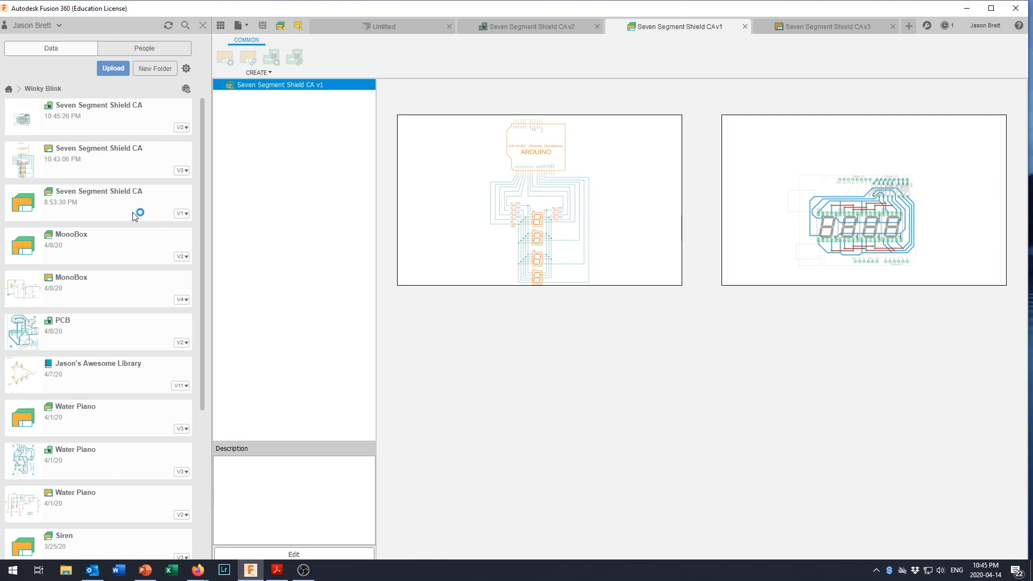
- Compare the saved board with the schematic, then return to the board layout
click(541, 27)
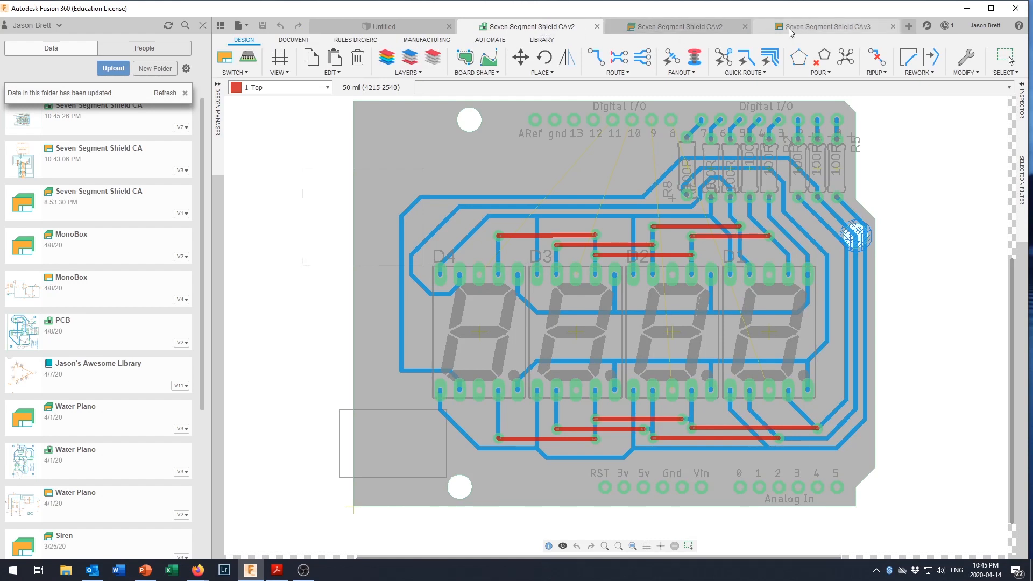
click(827, 28)
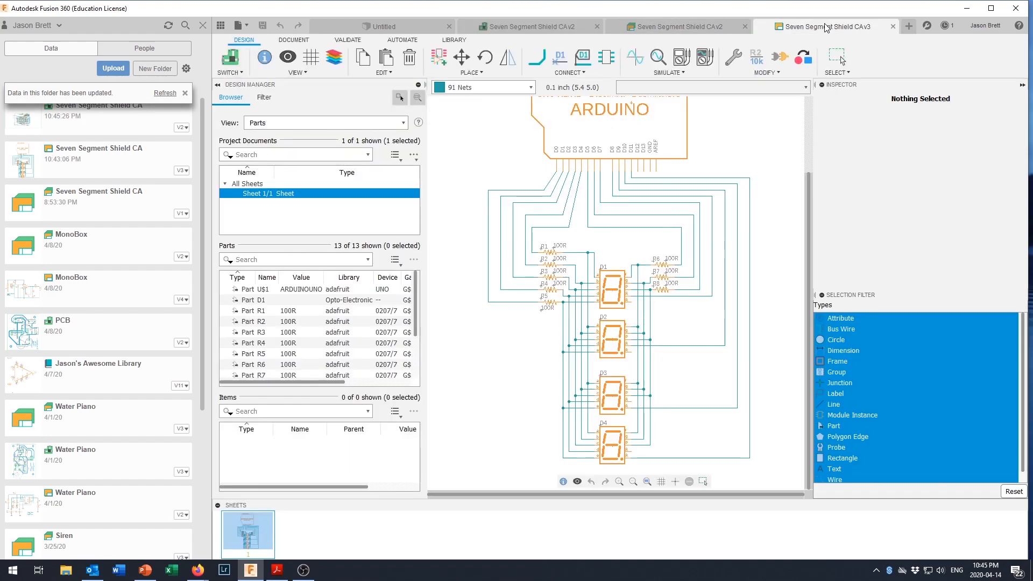
click(557, 25)
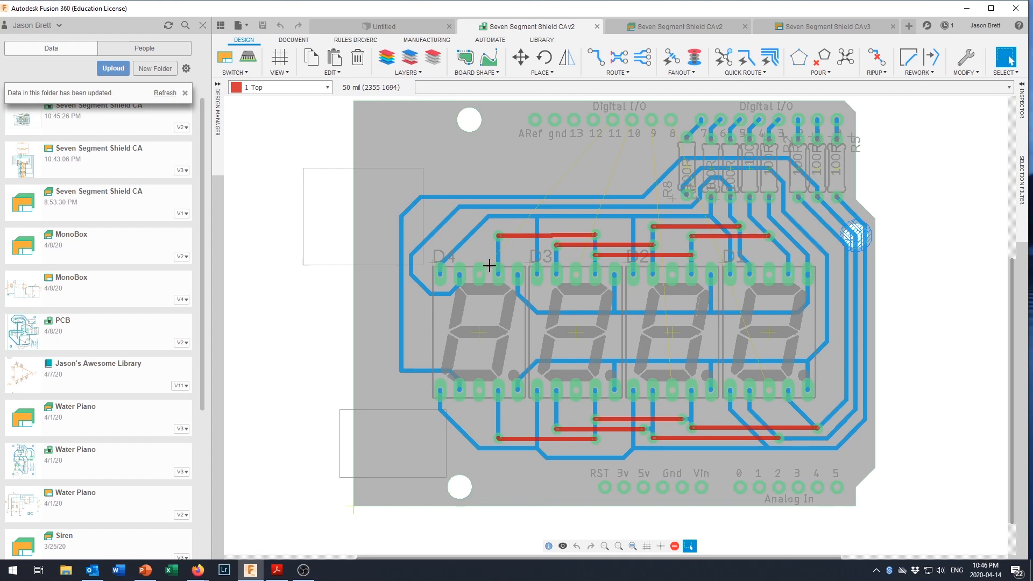
- Start a manual route on layer 16 Bottom from D4's upper middle pin and place a via below the horizontal traces to change to Top
click(328, 90)
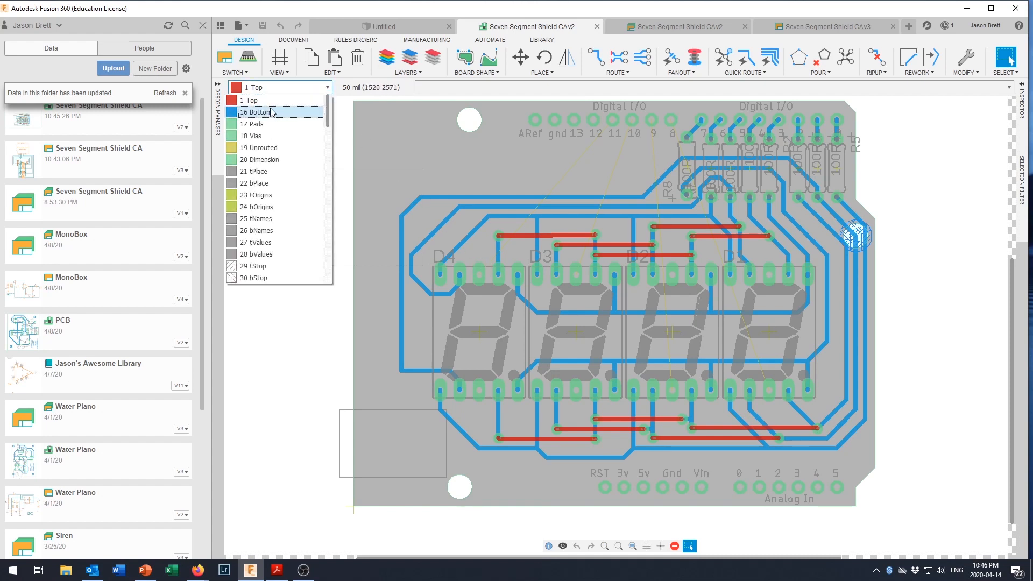
click(276, 108)
click(485, 267)
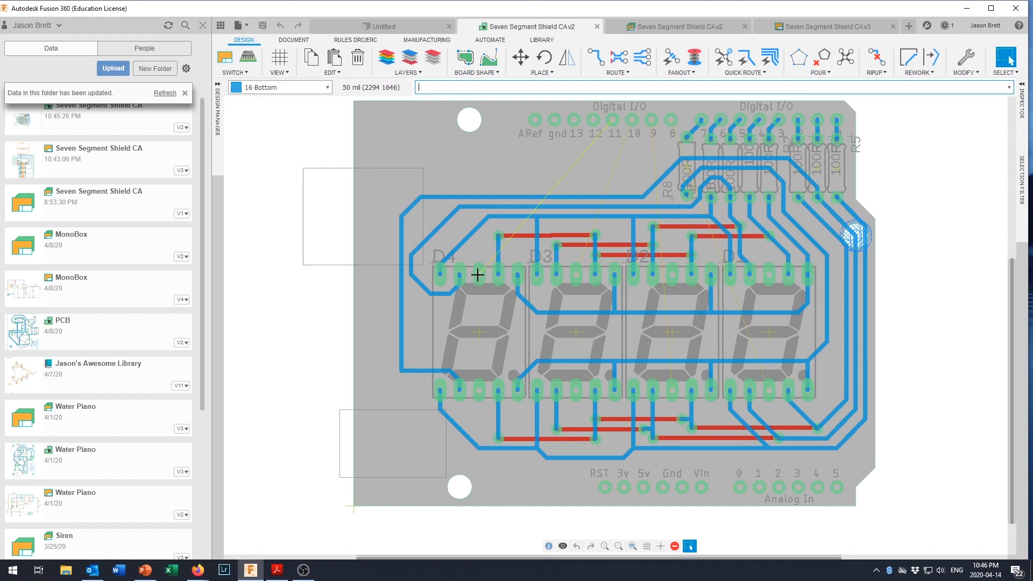
click(596, 60)
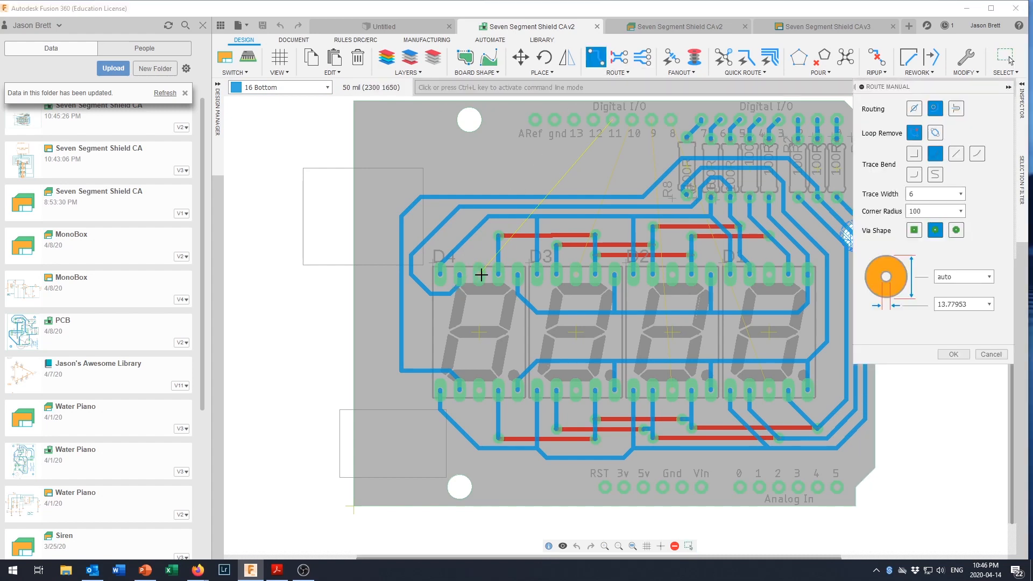
click(481, 275)
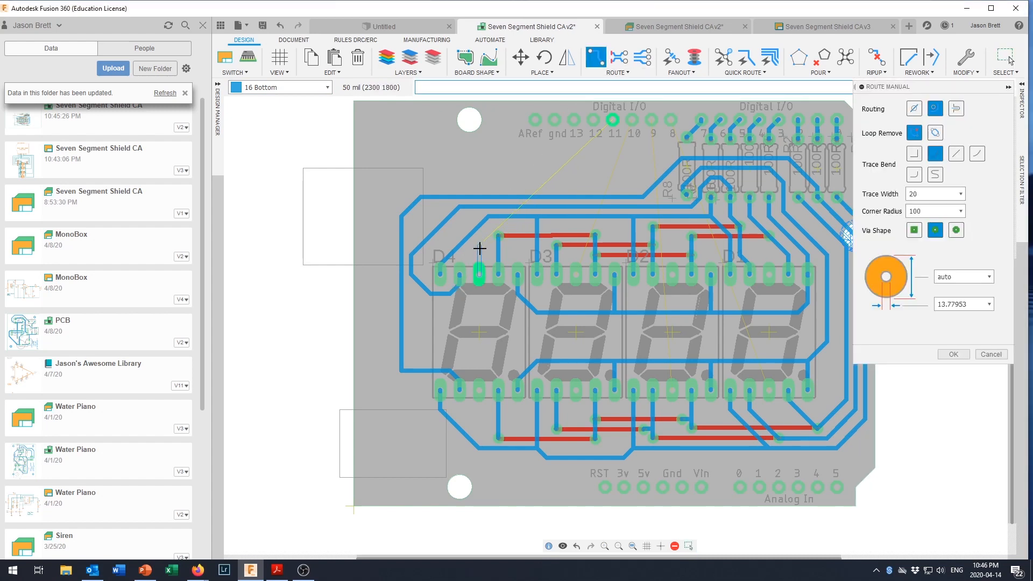
scroll(479, 248, up, 2)
middle_click(480, 246)
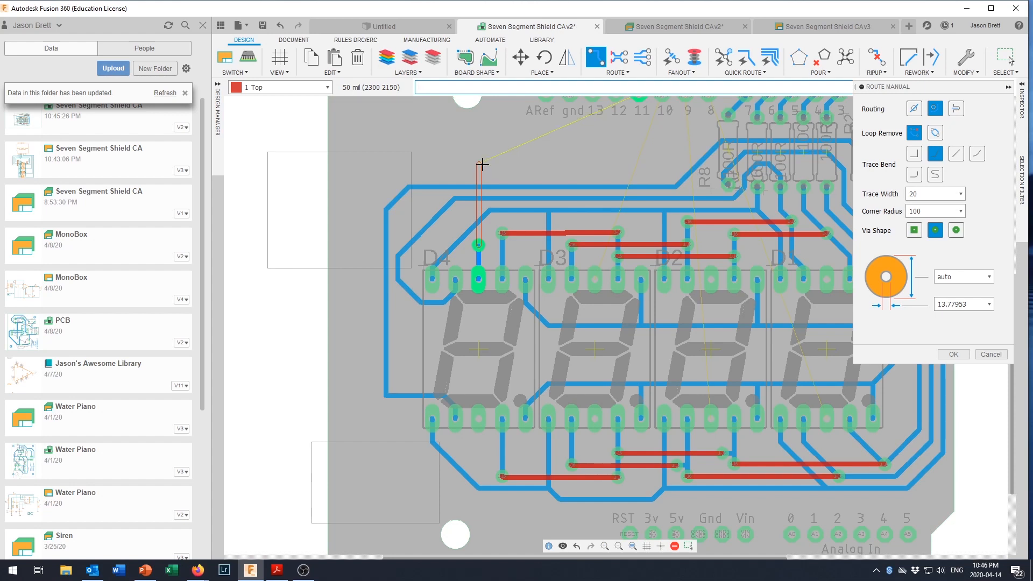
- Carry the D4 route across the horizontal traces on Top, return to Bottom through a via, and finish at digital pin 11
middle_click(482, 164)
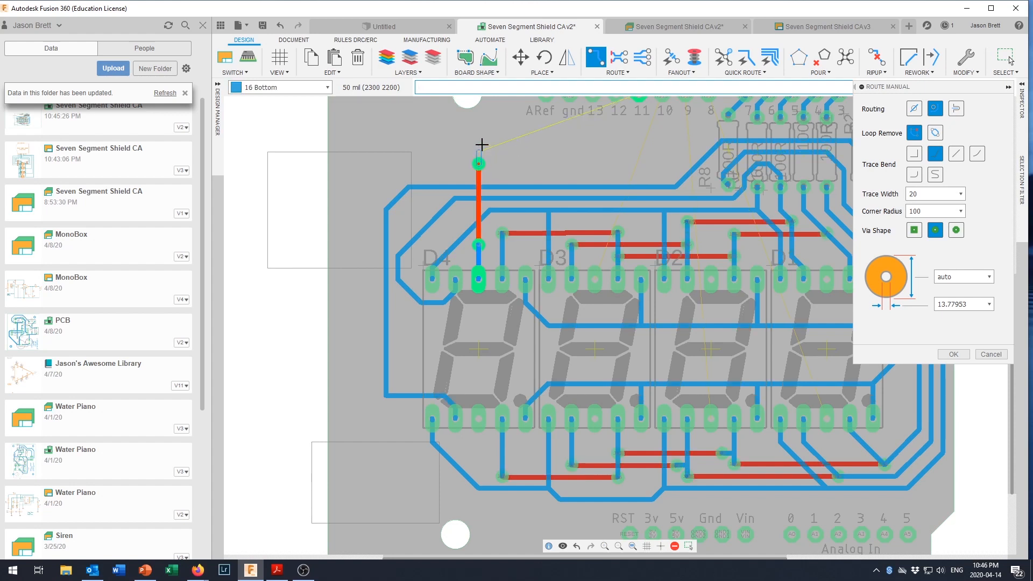
scroll(484, 134, down, 3)
scroll(483, 132, up, 2)
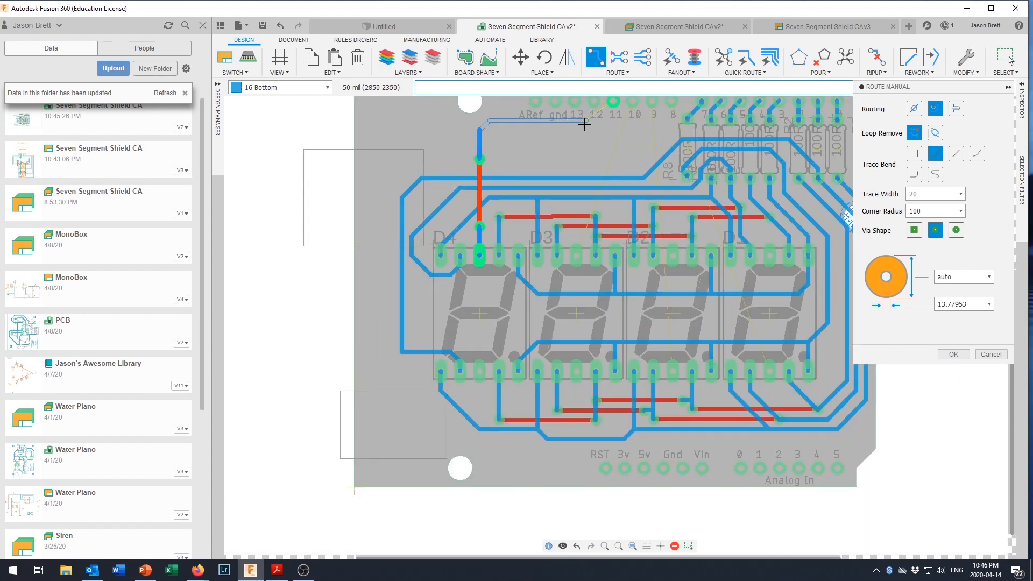
click(606, 121)
click(613, 104)
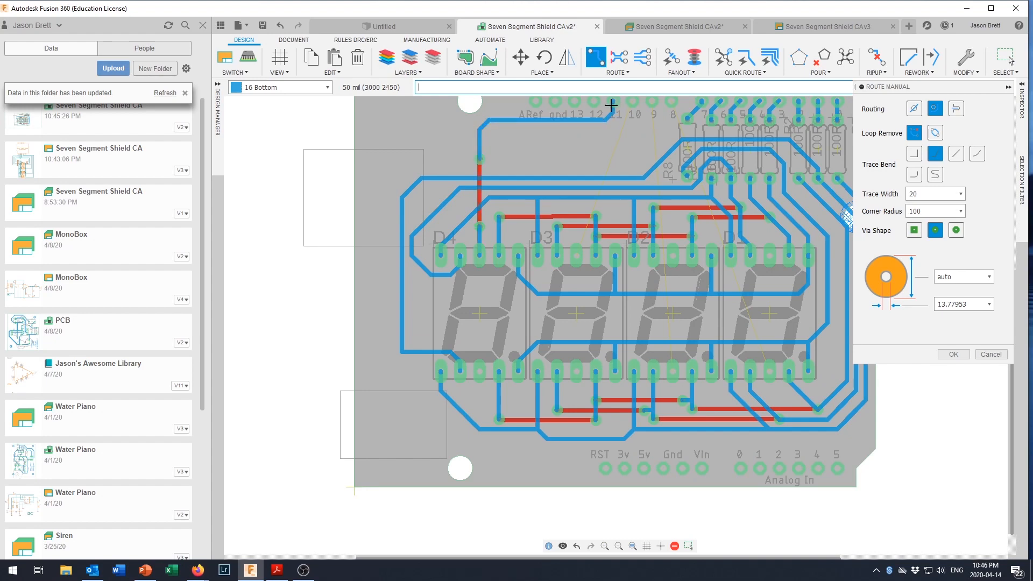
scroll(596, 153, down, 2)
scroll(614, 120, up, 2)
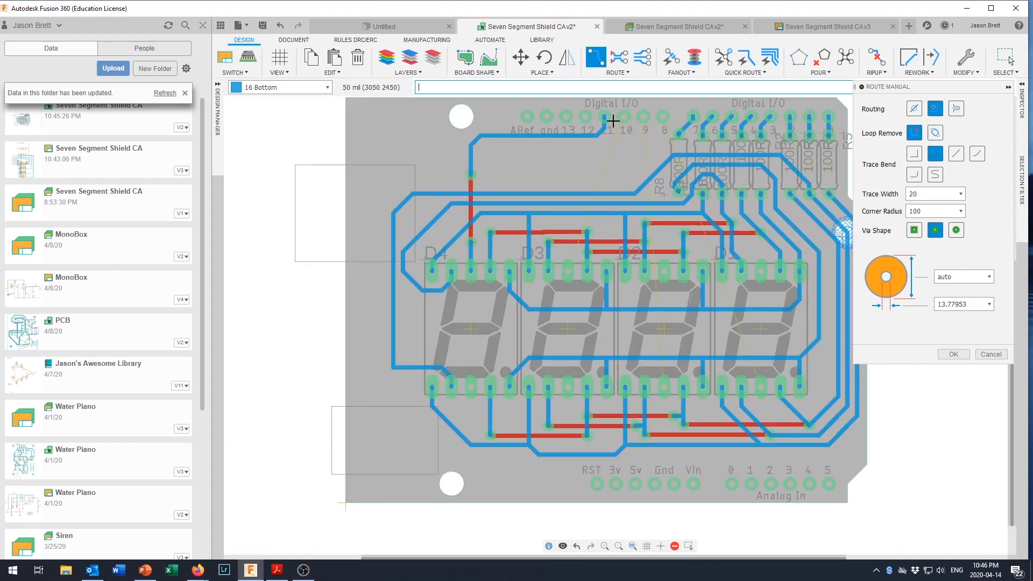
scroll(581, 252, up, 1)
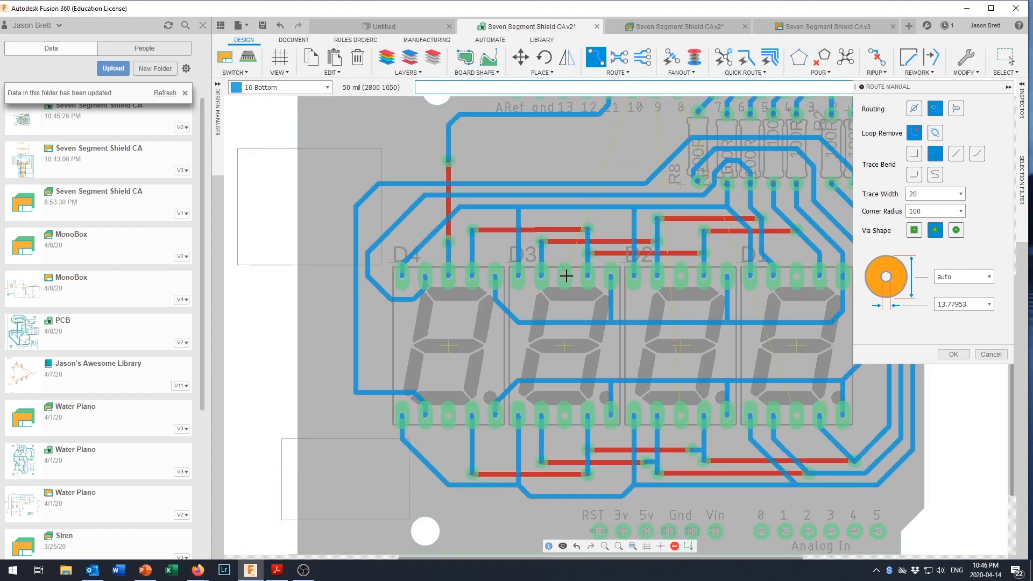
click(564, 276)
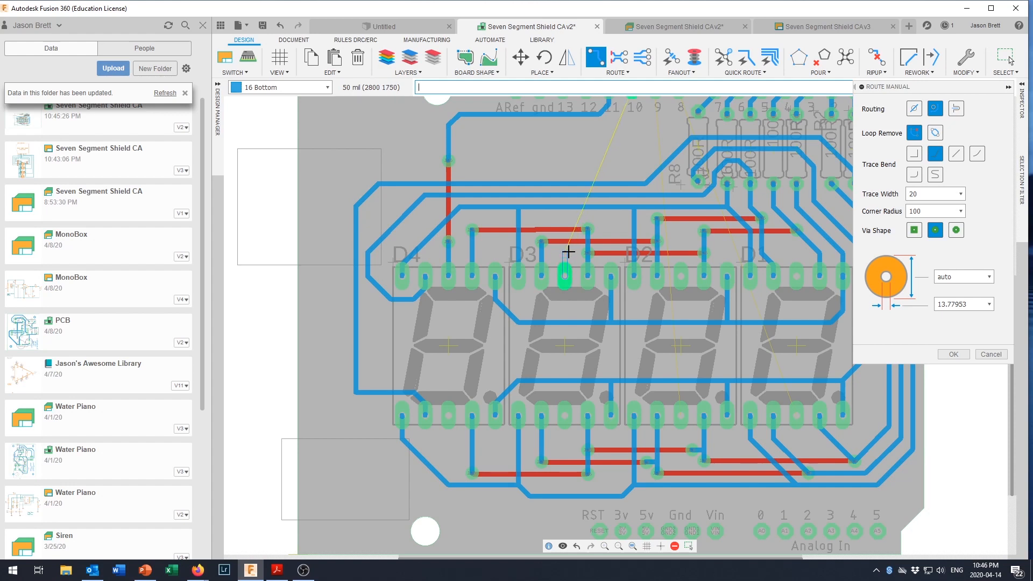
middle_click(567, 218)
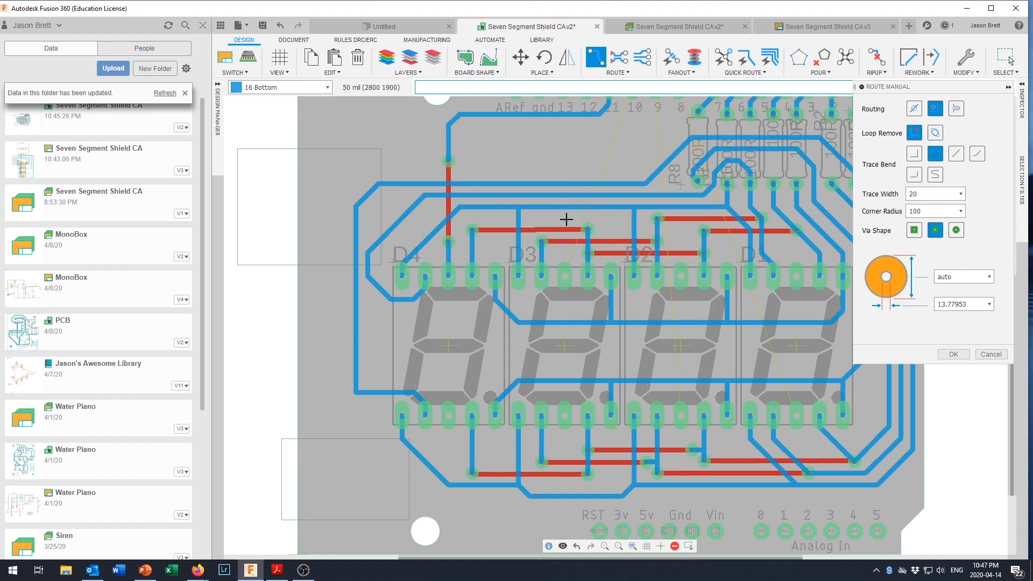
scroll(579, 168, up, 1)
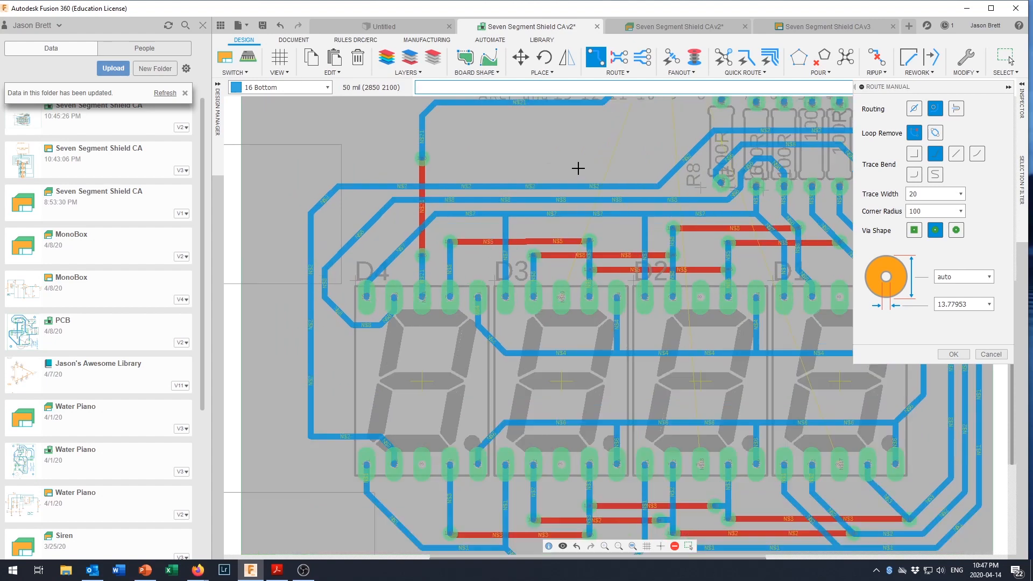
key(Escape)
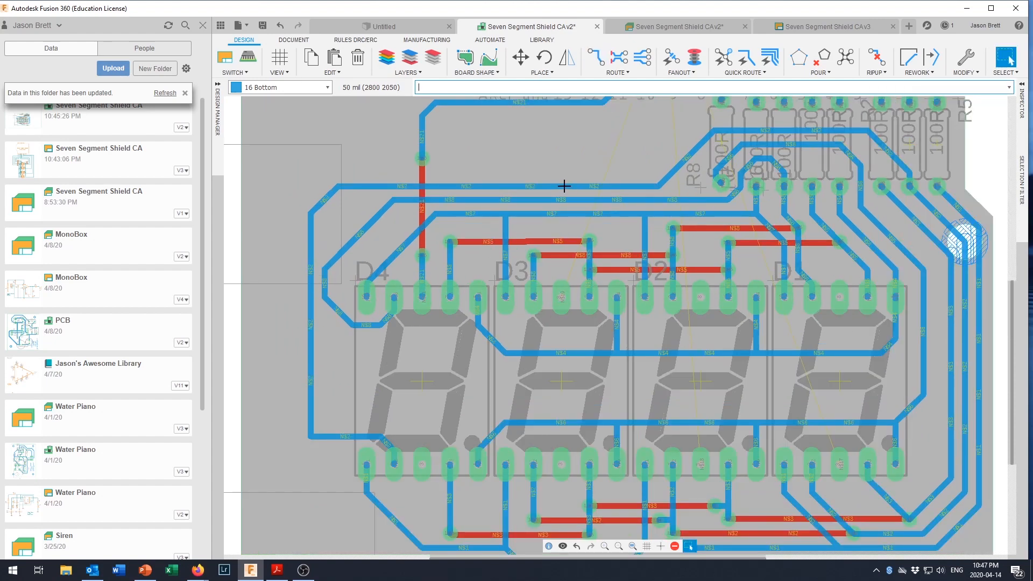
- Move the uppermost long horizontal trace above the displays up 50 mil and shift the D4 route's upper via up 50 mil
drag(564, 187, 548, 175)
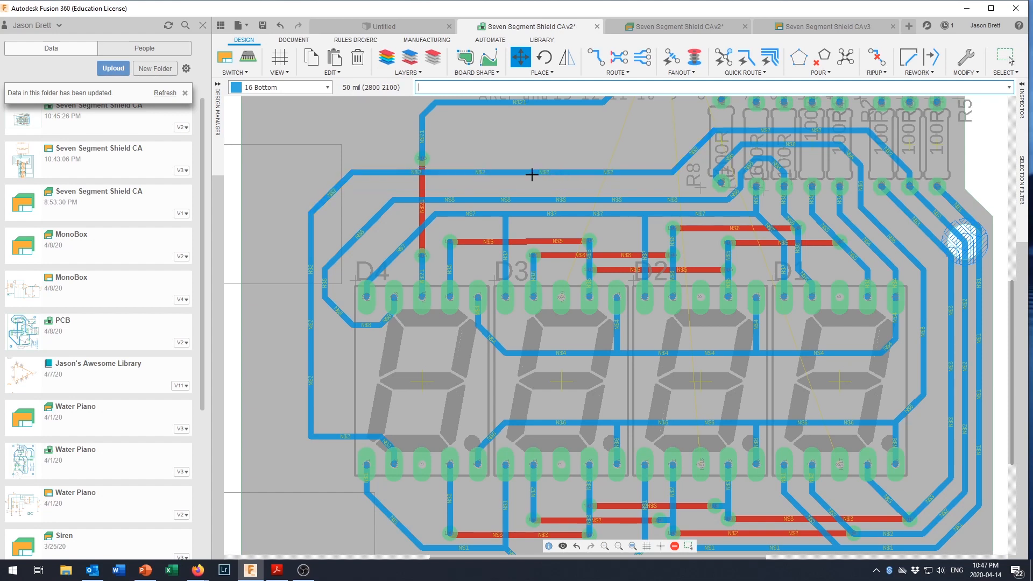
key(Escape)
drag(427, 160, 423, 143)
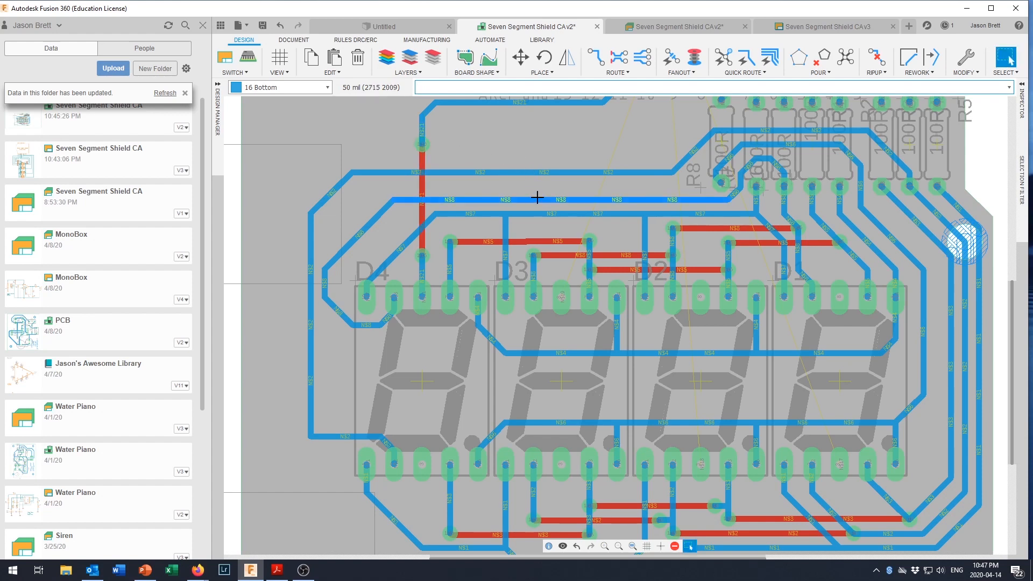
- Split the second long horizontal trace just below R8 and move its section toward D4 up 50 mil
right_click(689, 200)
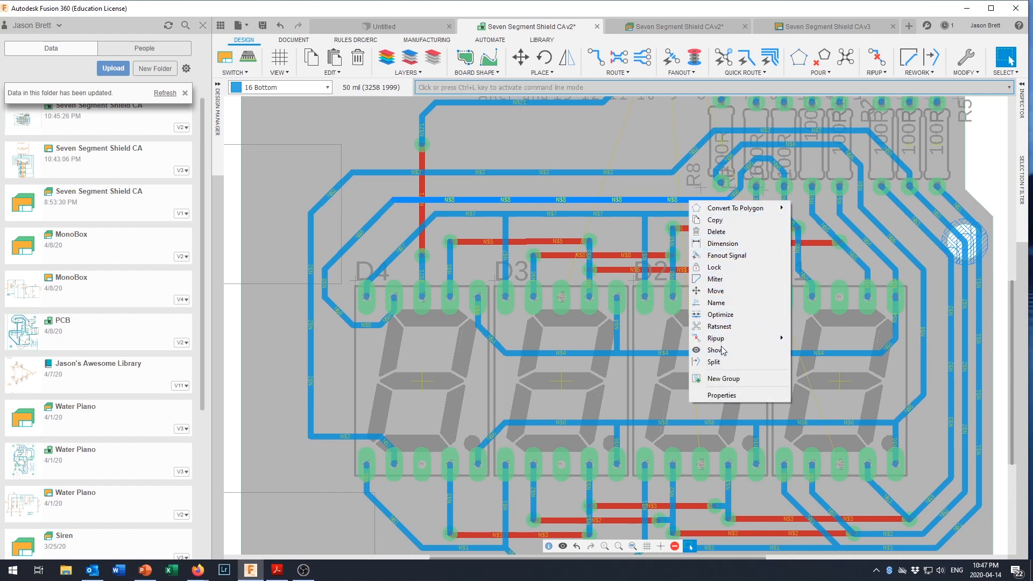
click(715, 362)
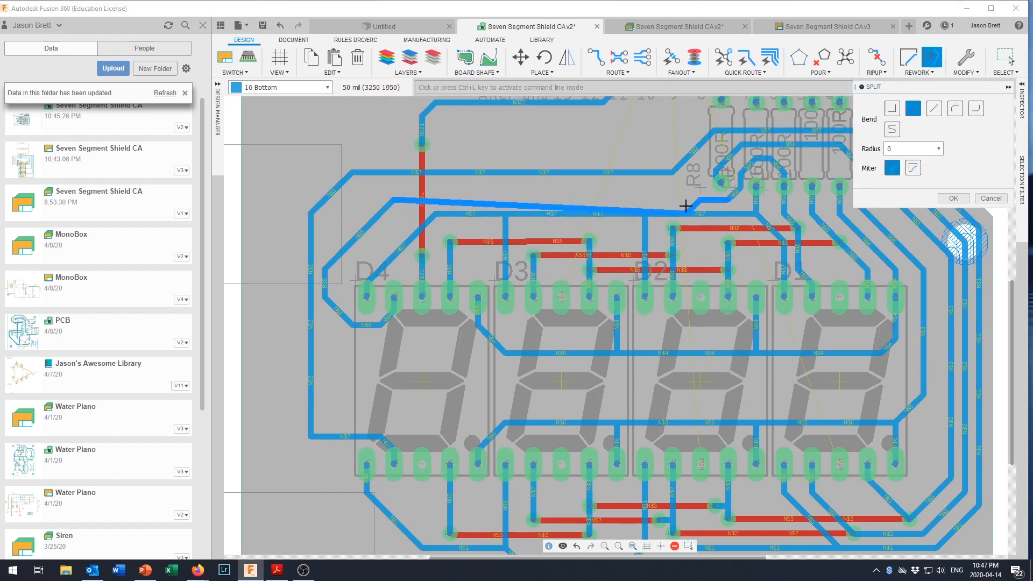
click(692, 199)
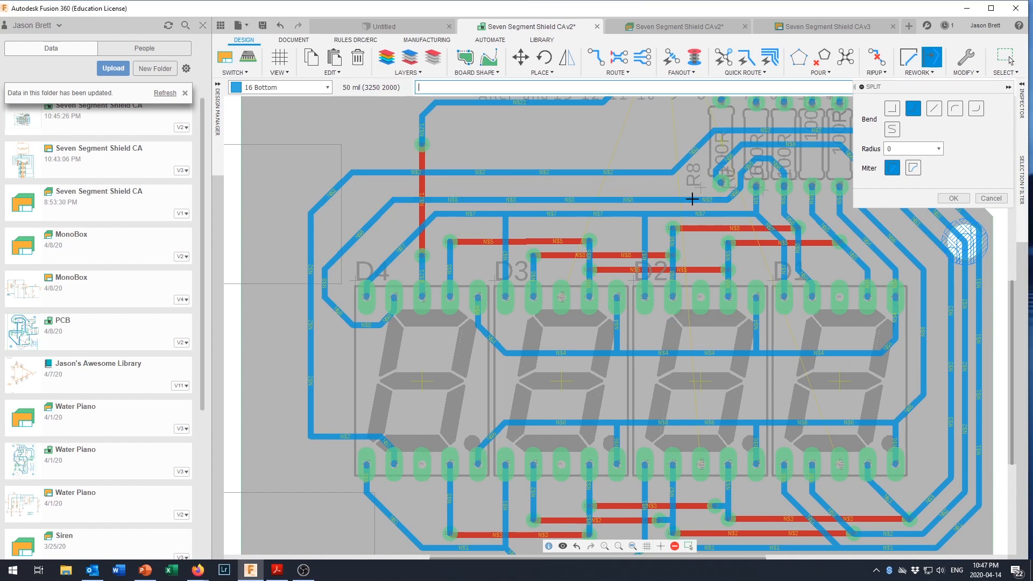
click(952, 198)
drag(572, 199, 572, 187)
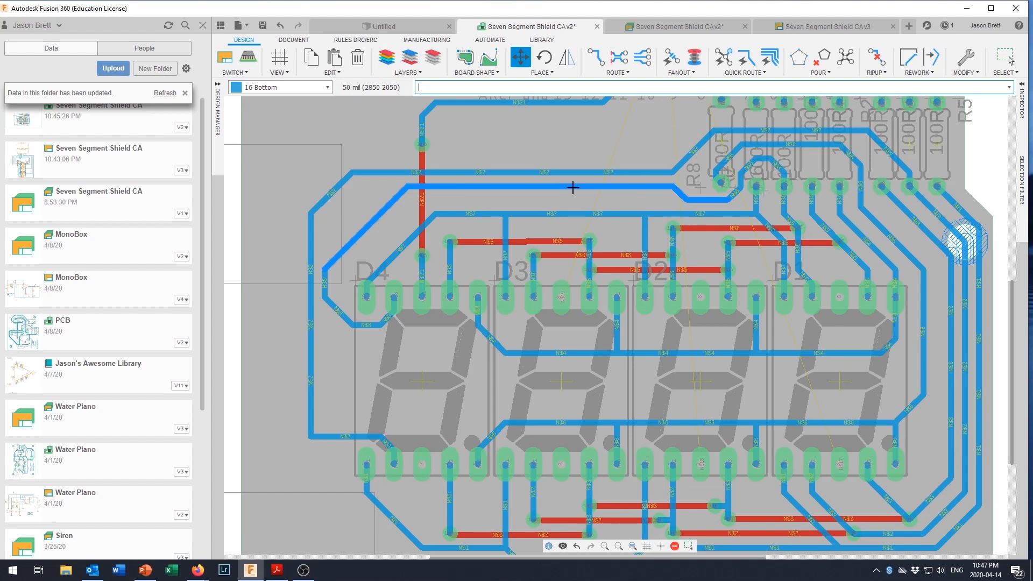
key(Escape)
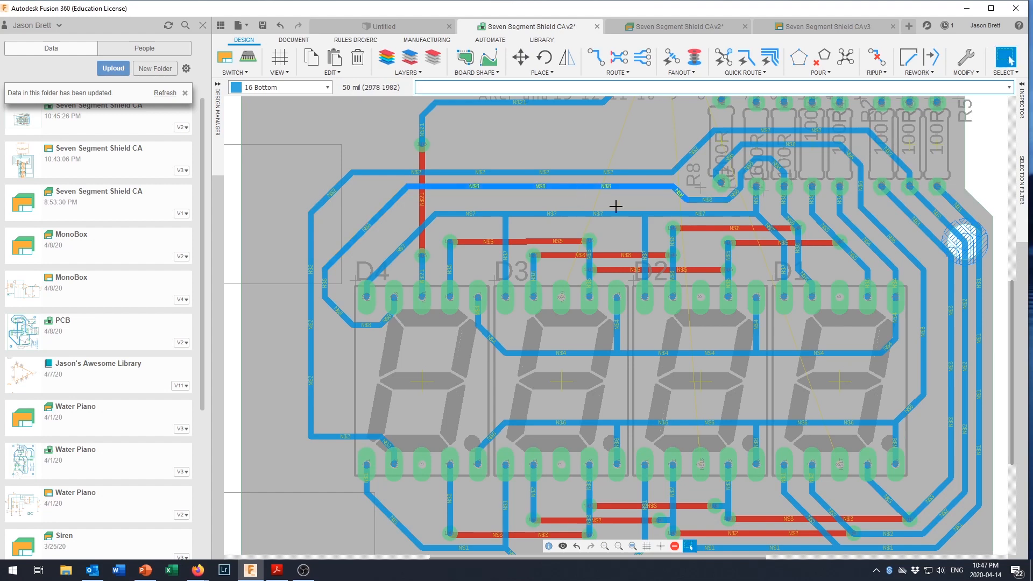
- Split the lowest long horizontal trace above D2, just below the R8 end of the neighbouring trace
right_click(665, 217)
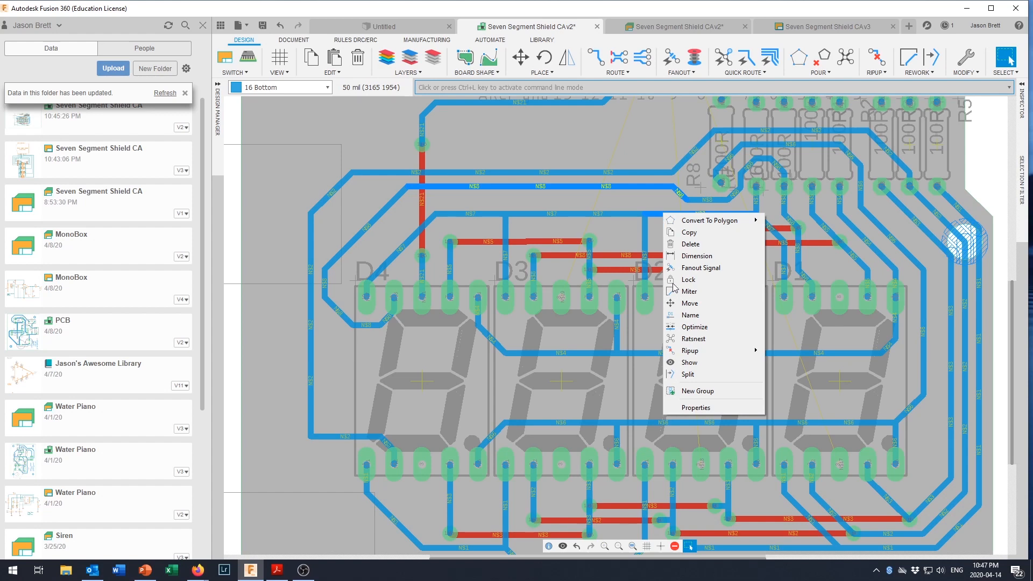
click(687, 373)
click(667, 214)
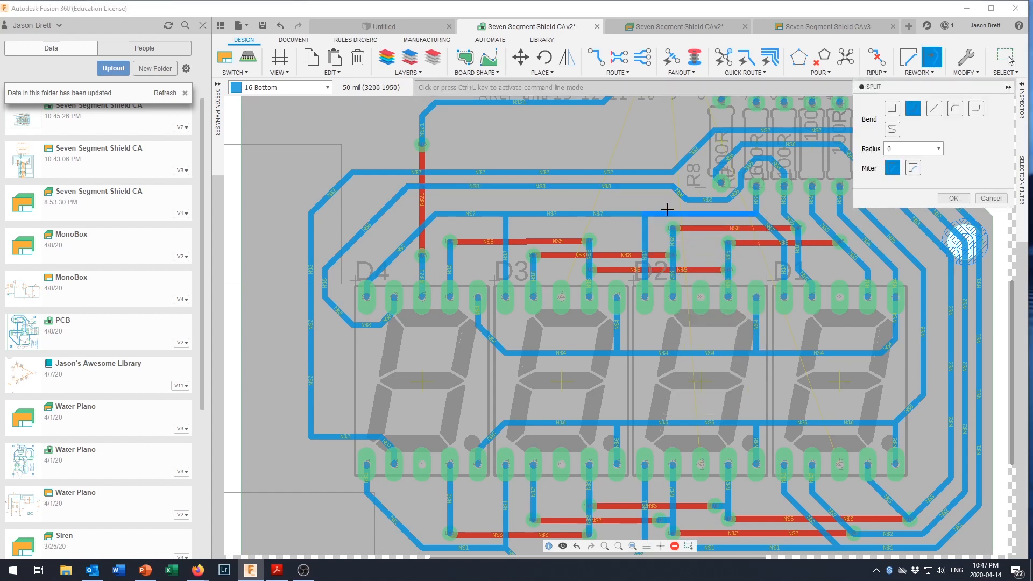
click(663, 210)
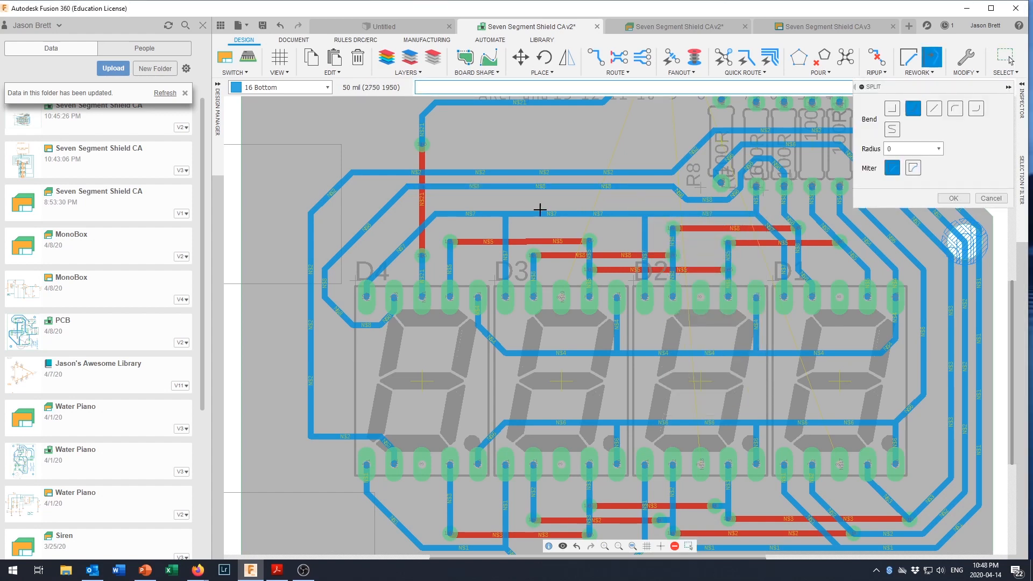
click(965, 197)
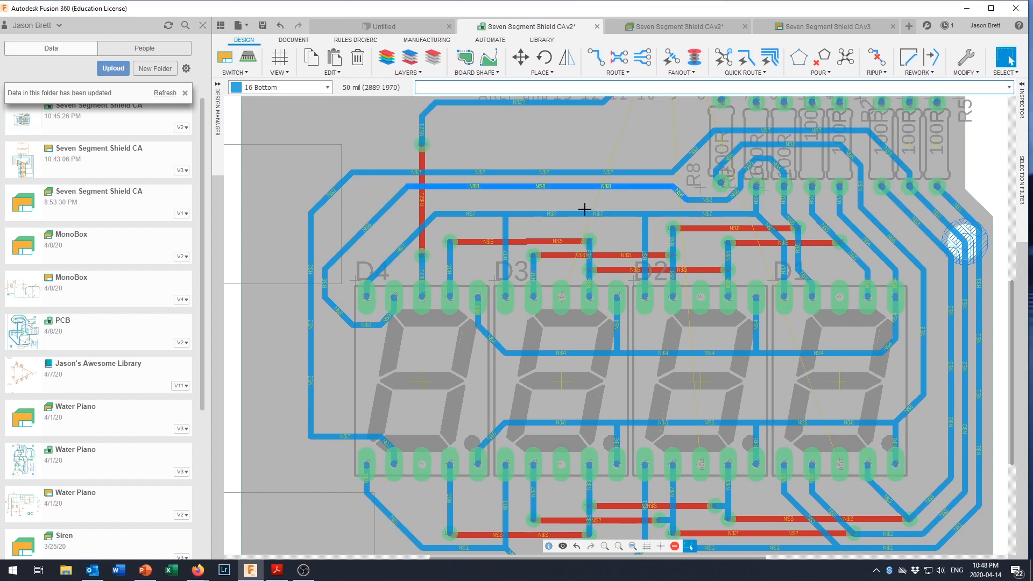
- Move the section of the lowest long horizontal trace between D3 and D2 up 50 mil
drag(573, 213, 573, 203)
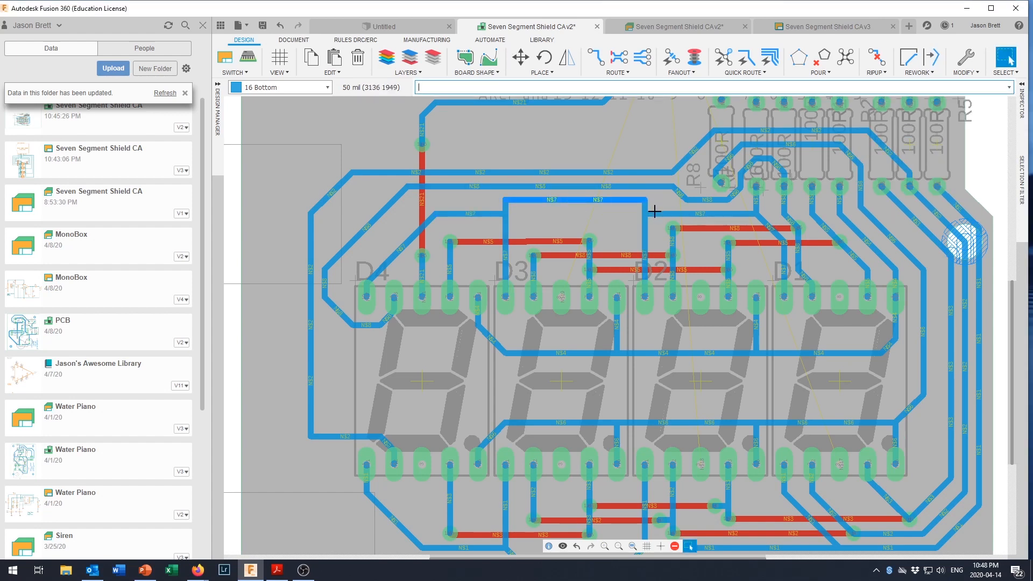
drag(654, 214, 655, 204)
key(Escape)
key(Escape)
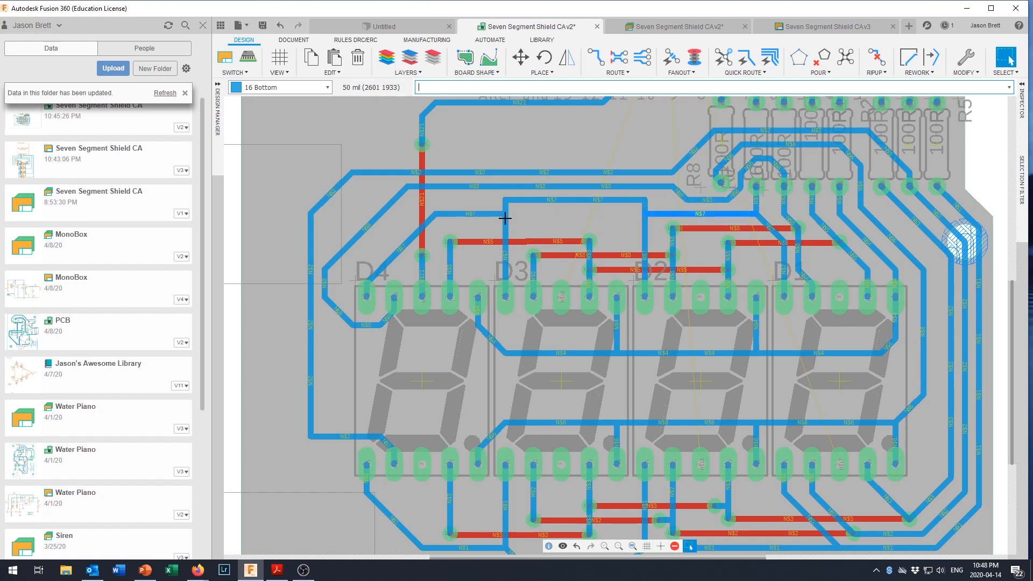
- Miter both corners of the raised trace section between D3 and D2 with straight miters at radius 0
right_click(645, 201)
click(684, 289)
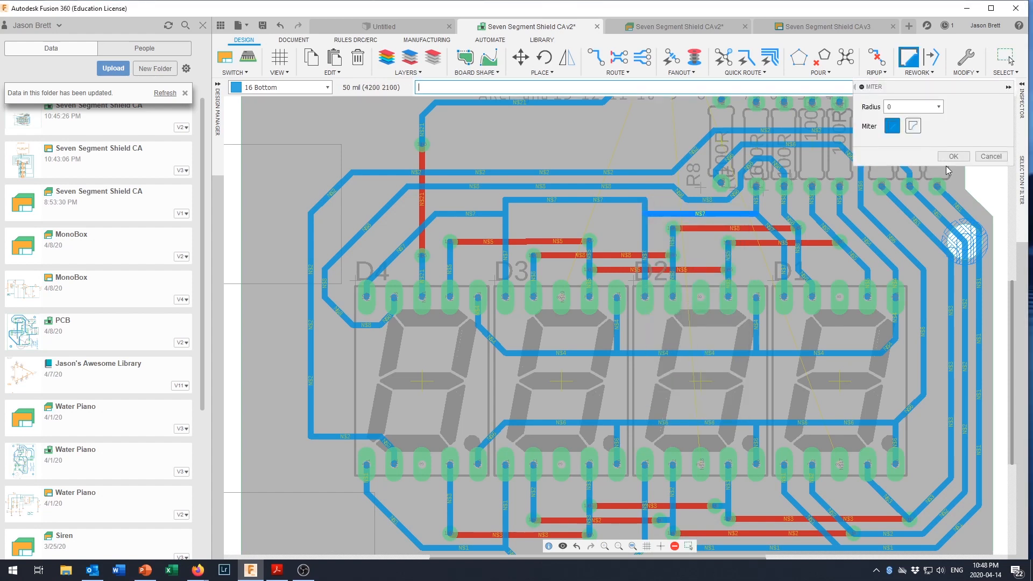
click(626, 216)
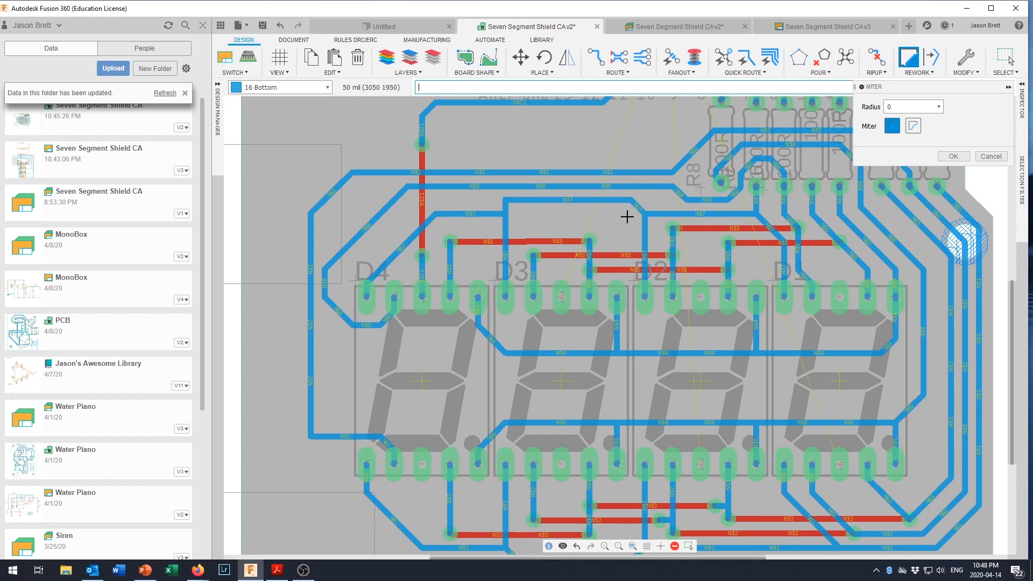
click(516, 210)
click(949, 157)
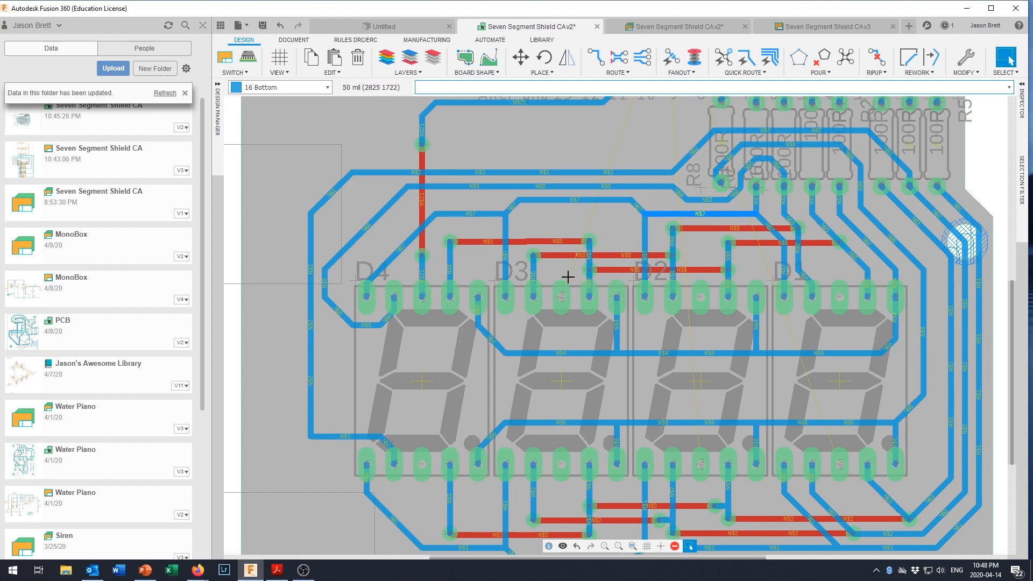
- Route D3's upper common pin straight up on Bottom to just below the raised trace section and change to Top through a via
click(595, 58)
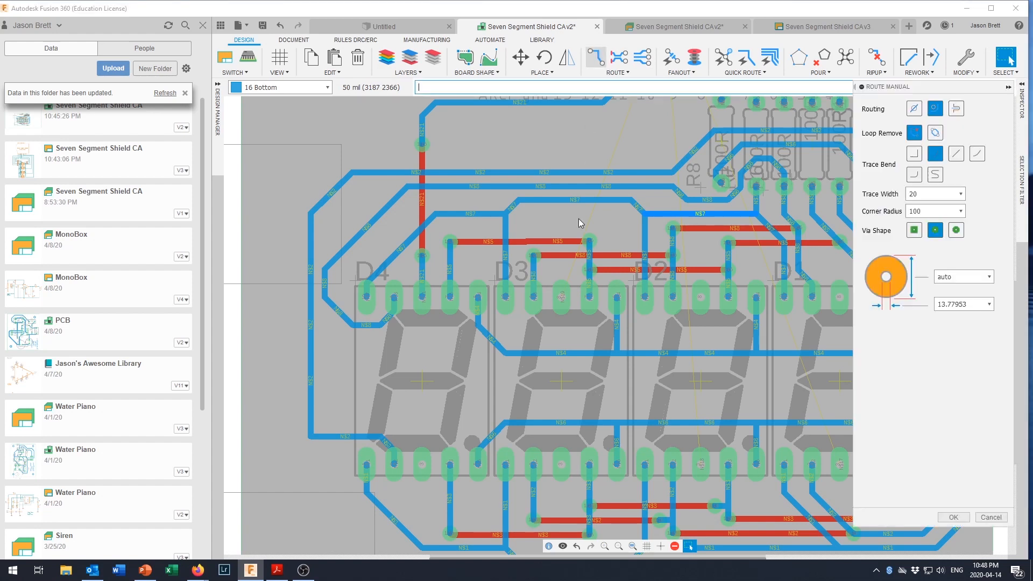
click(561, 295)
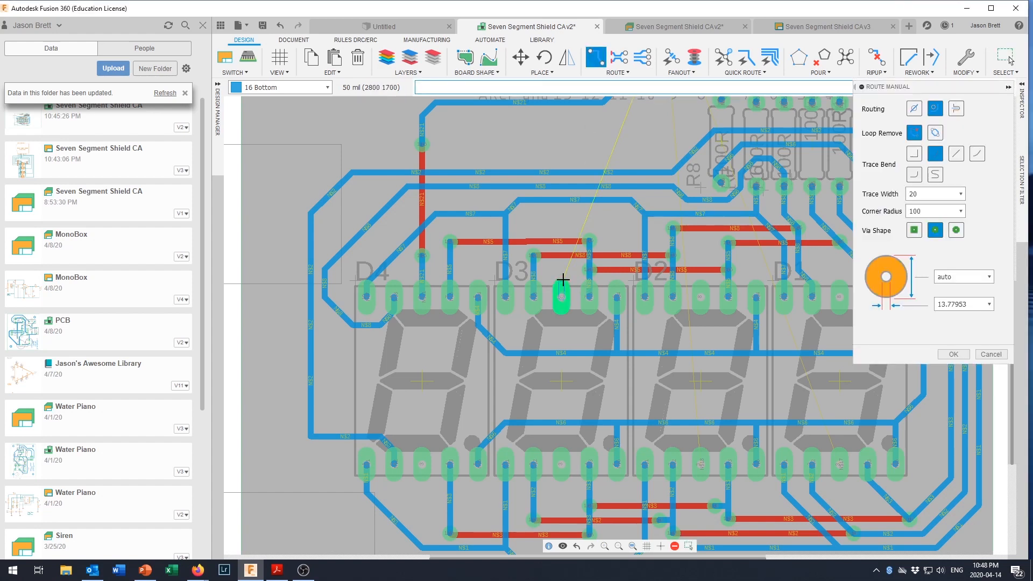
scroll(565, 217, up, 1)
middle_click(565, 216)
click(561, 217)
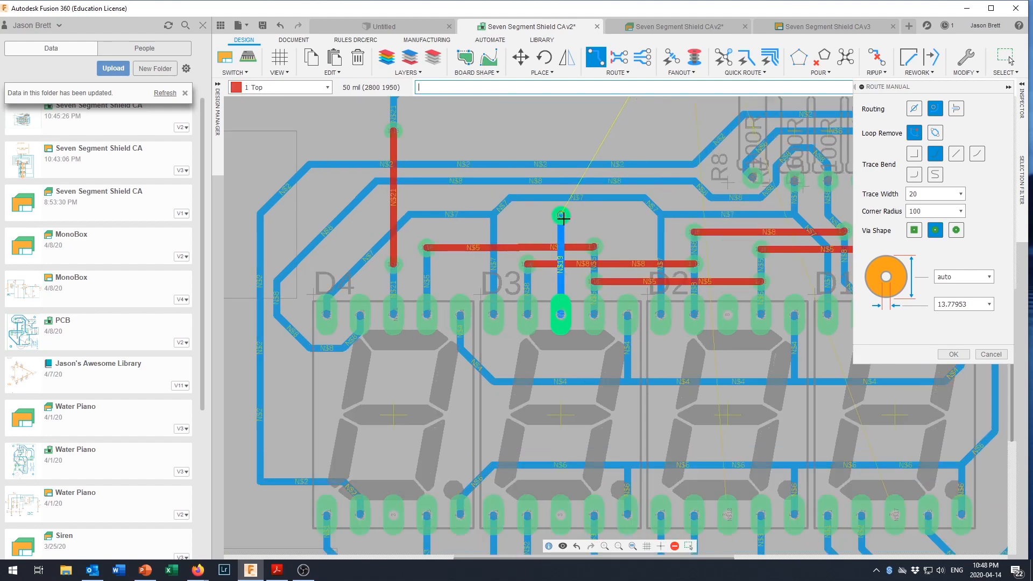
- Carry the D3 route across the horizontal traces on Top, return to Bottom through a via, and finish at digital pin 10
scroll(562, 217, down, 3)
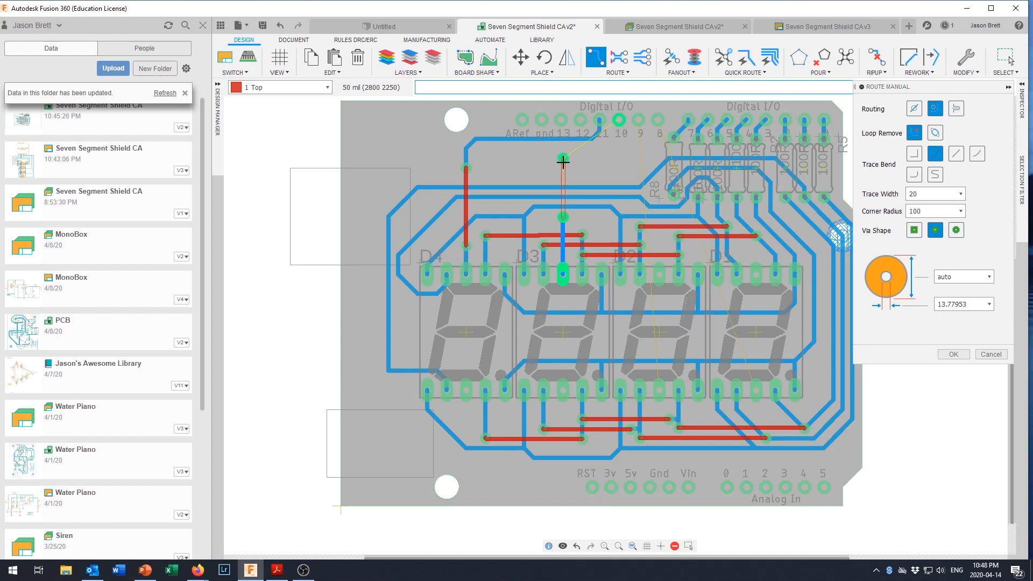
click(563, 168)
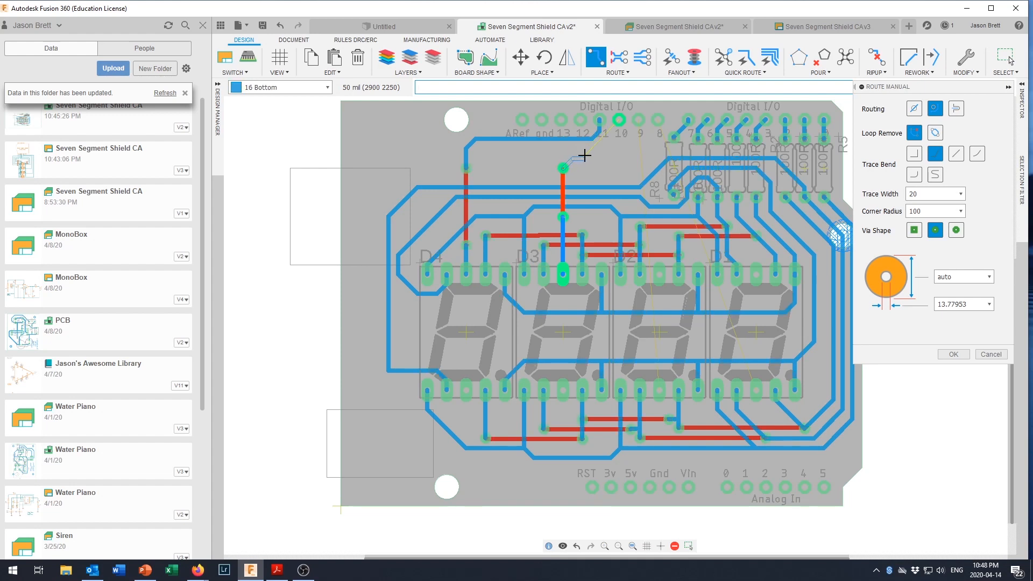
click(602, 157)
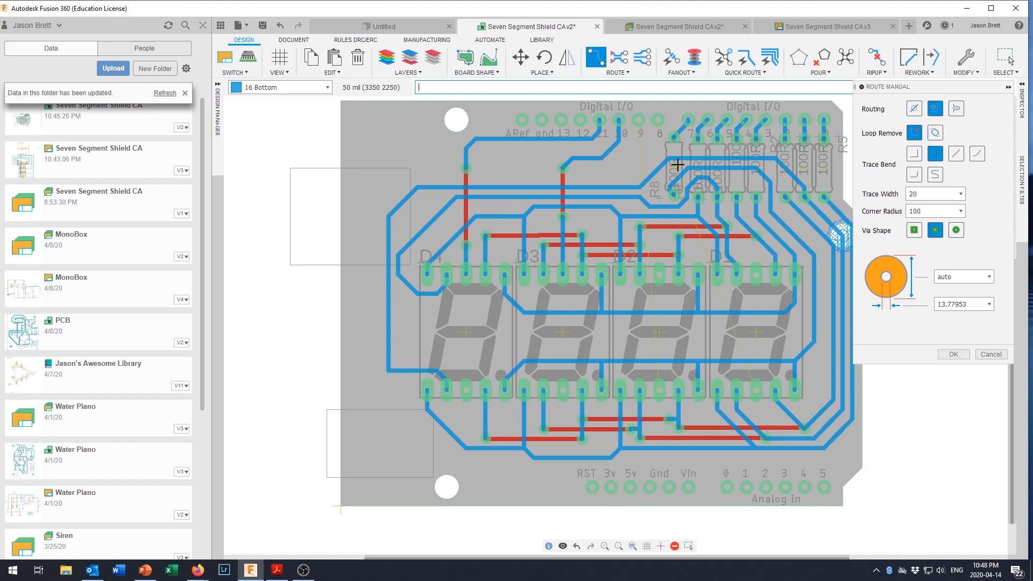
- Examine the traces and vias around D2 and D1 for a path from their common pins to the remaining digital pins
scroll(691, 196, down, 2)
scroll(694, 199, up, 1)
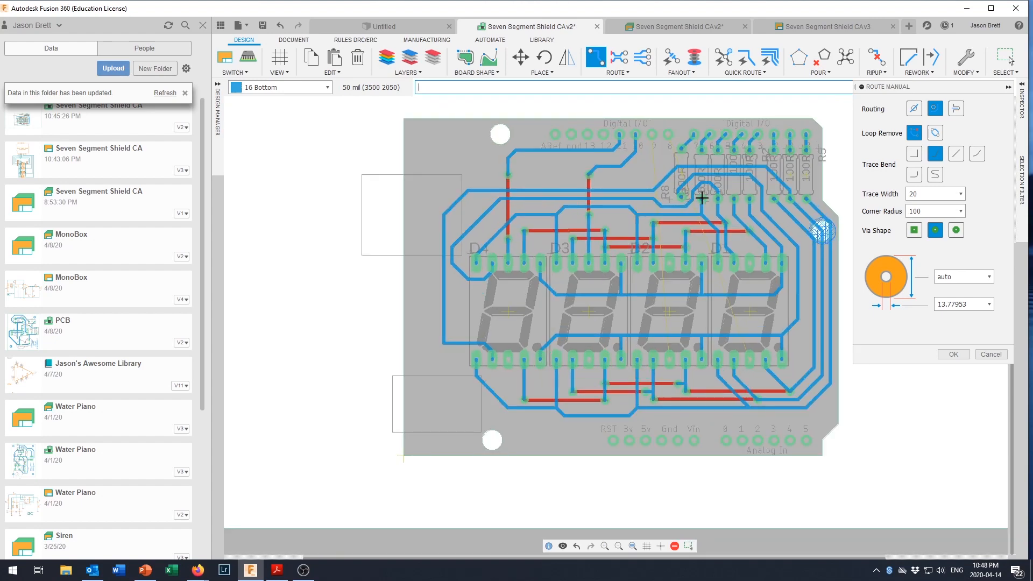
scroll(698, 199, up, 1)
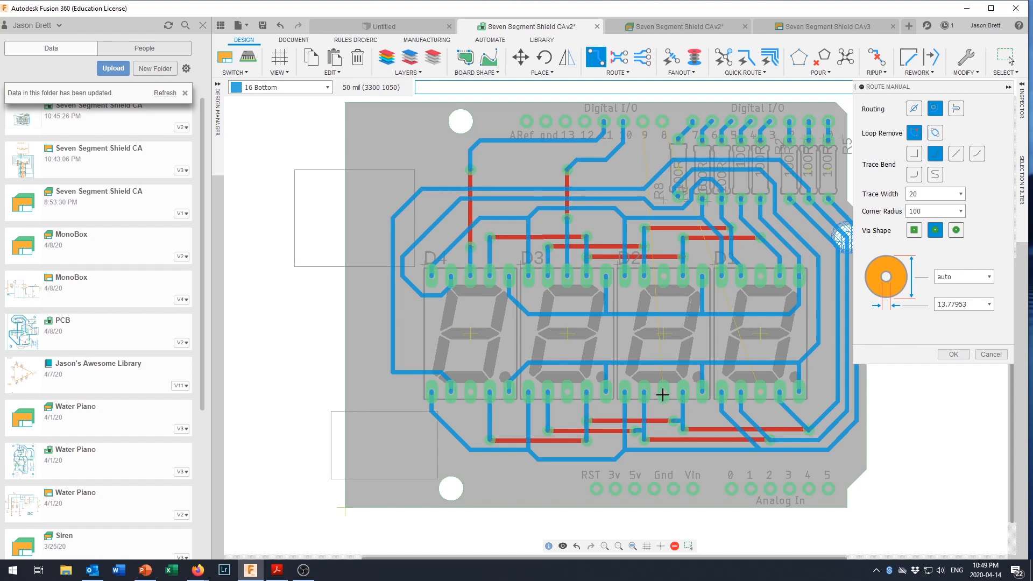
scroll(662, 395, down, 2)
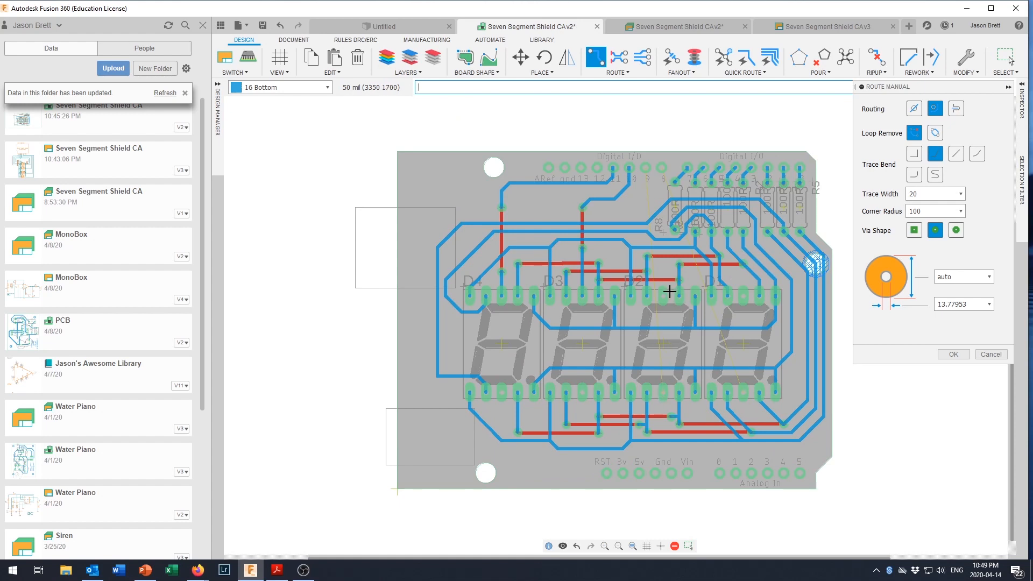
scroll(660, 283, up, 3)
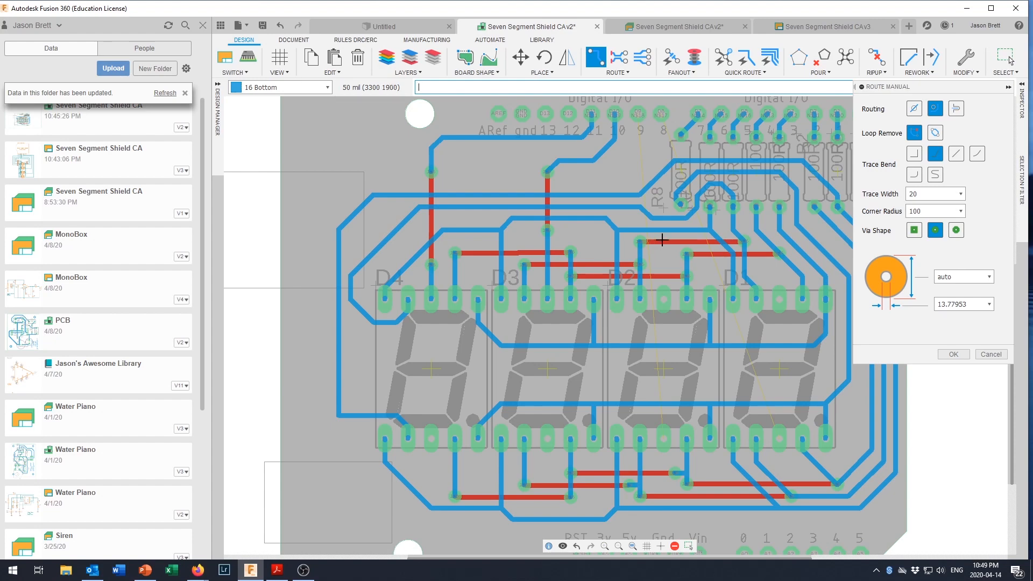
scroll(662, 241, up, 2)
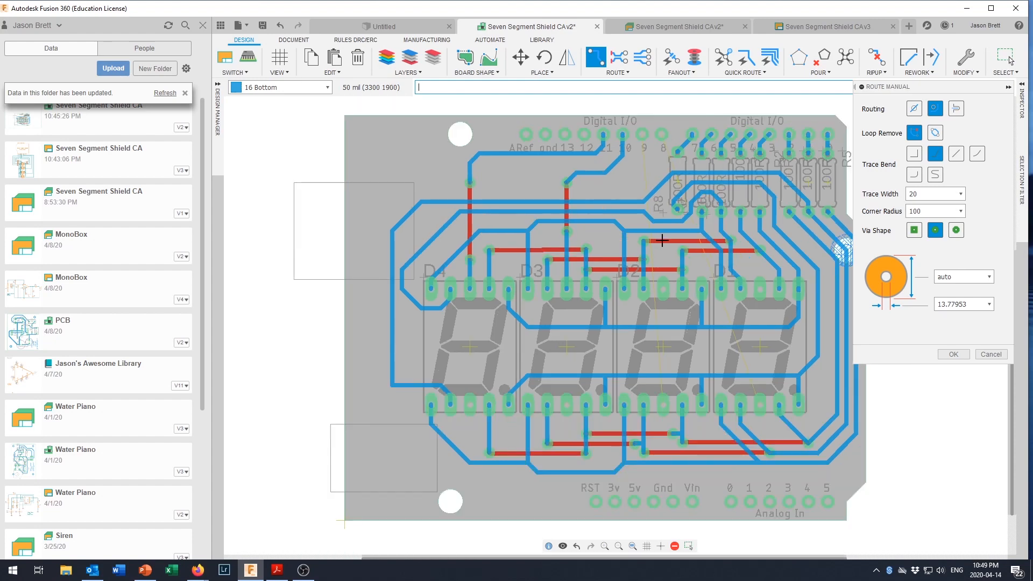
scroll(662, 241, up, 1)
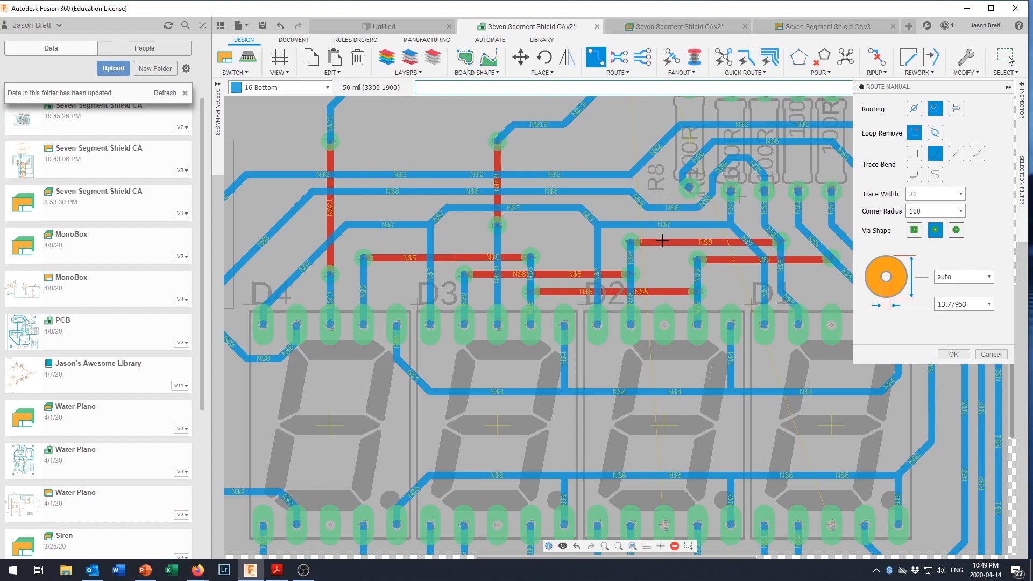
scroll(733, 273, down, 1)
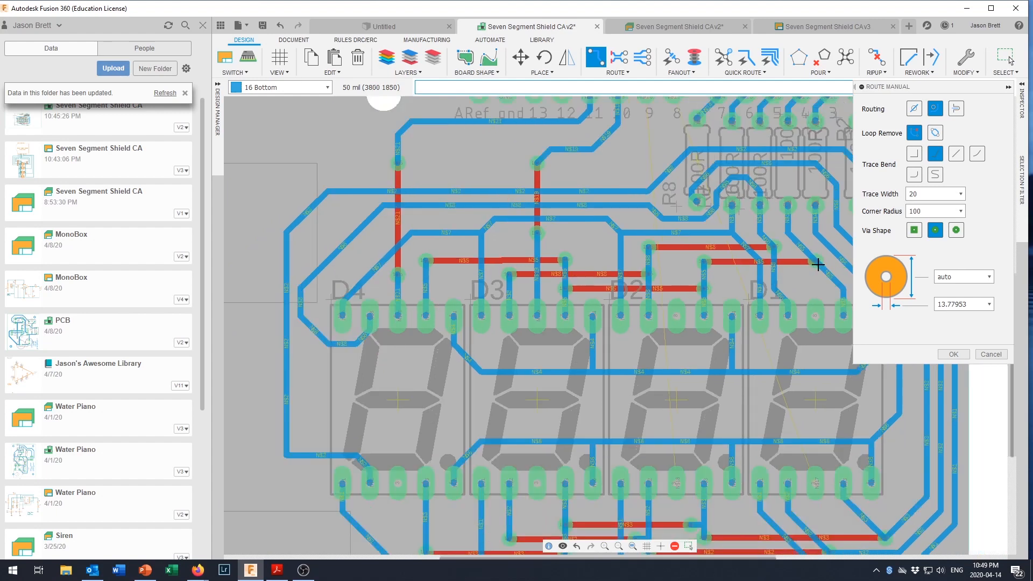
scroll(818, 264, up, 1)
scroll(816, 265, down, 3)
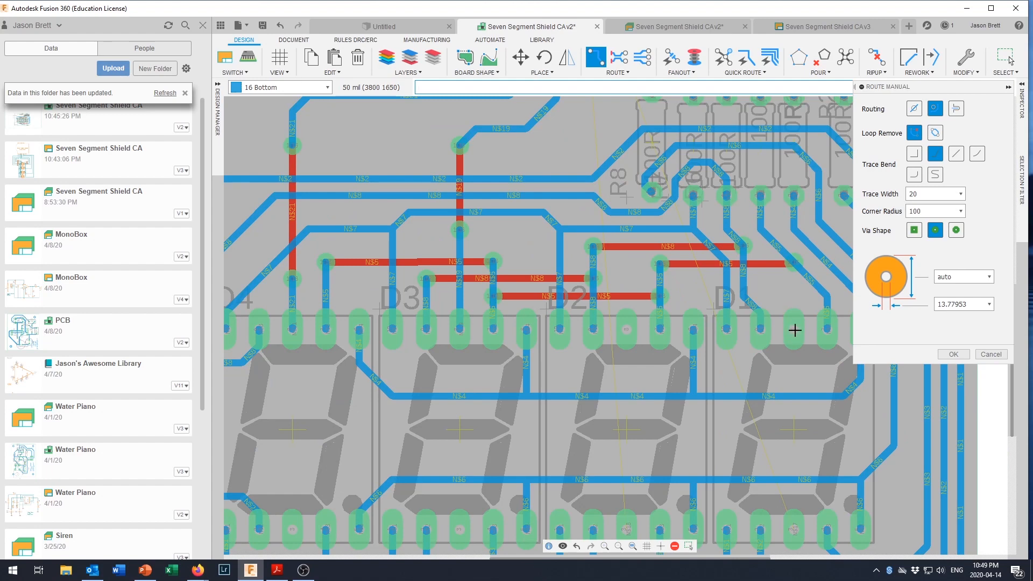
scroll(791, 330, down, 1)
scroll(791, 331, down, 1)
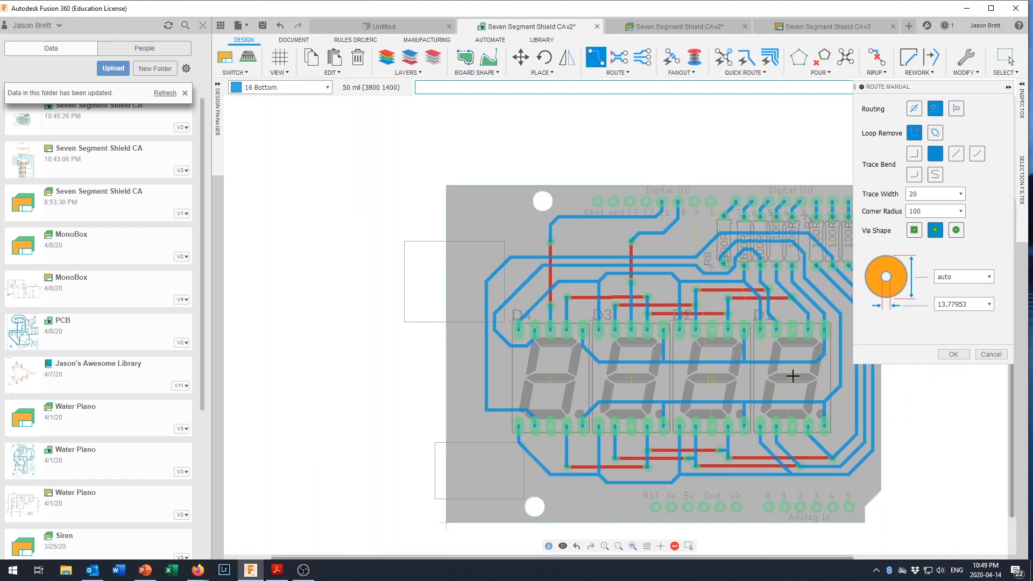
scroll(793, 377, up, 1)
scroll(794, 383, down, 1)
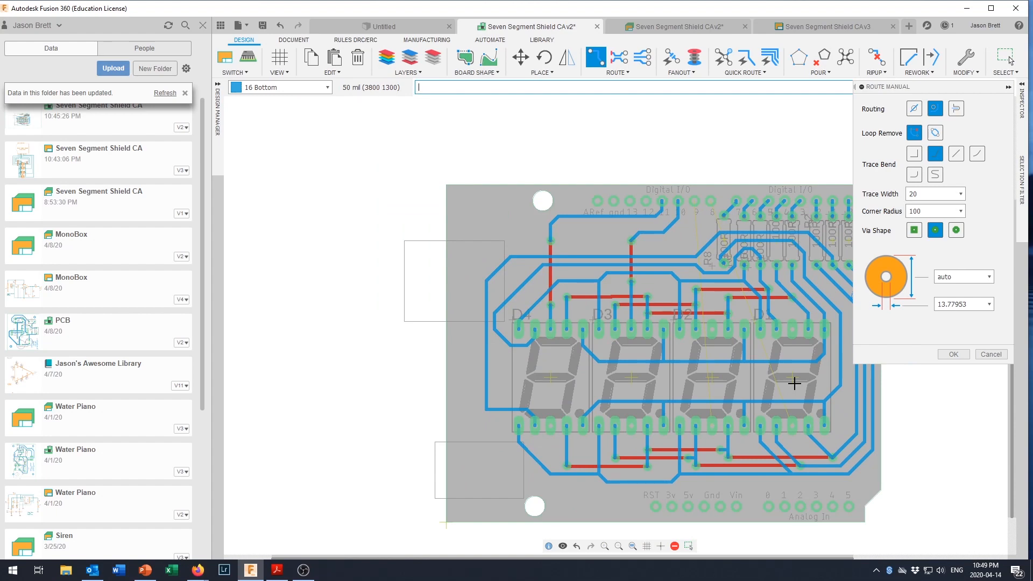
scroll(794, 383, up, 1)
middle_drag(794, 382, 695, 382)
scroll(695, 381, up, 1)
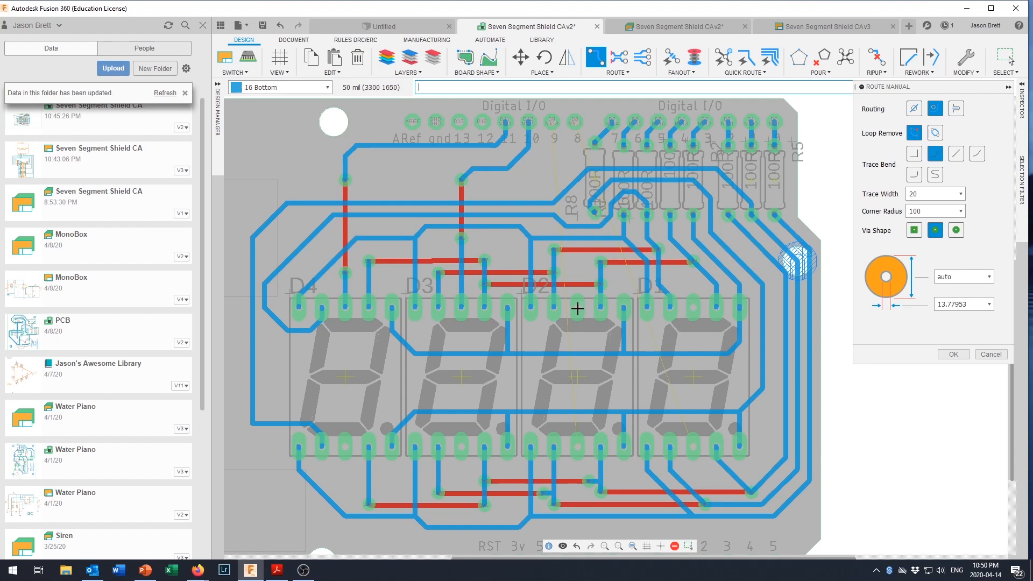
scroll(570, 297, up, 2)
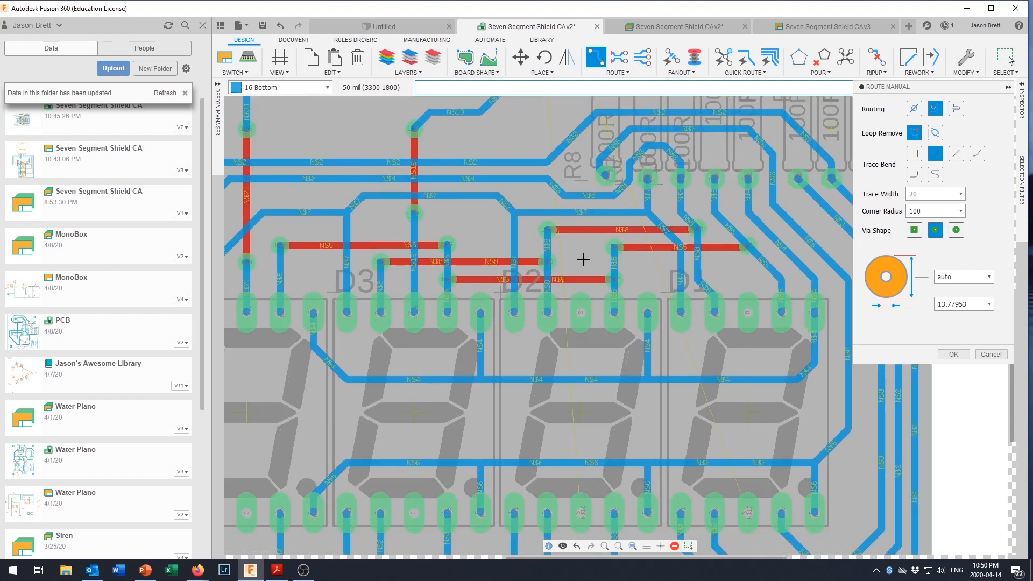
scroll(584, 242, down, 3)
scroll(583, 258, up, 2)
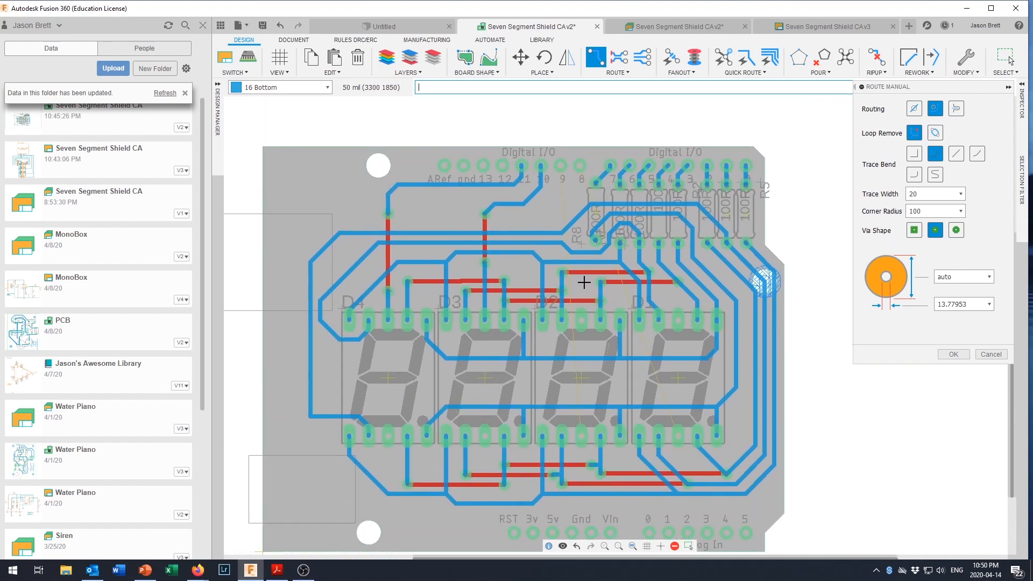
scroll(589, 284, up, 1)
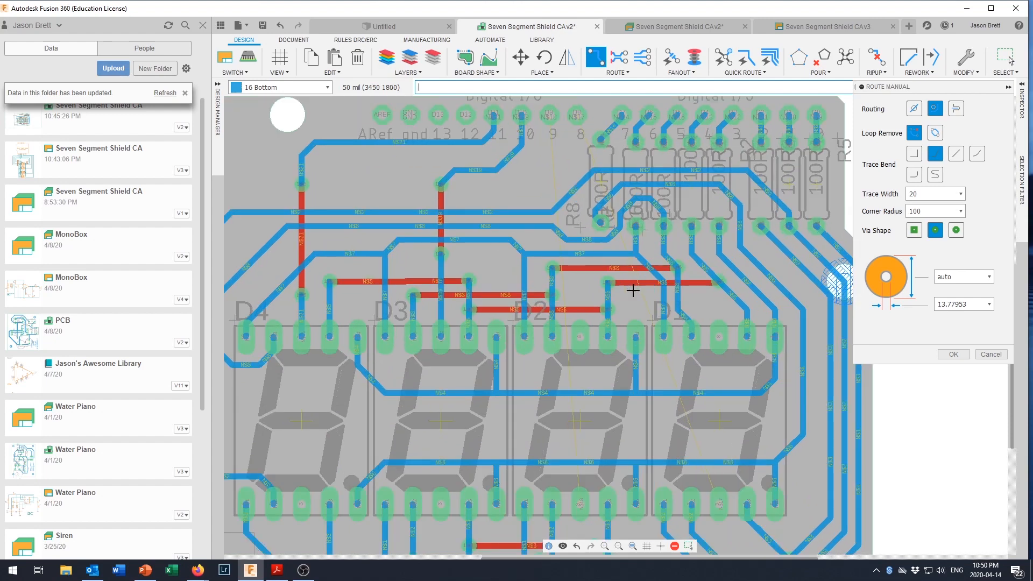
click(614, 283)
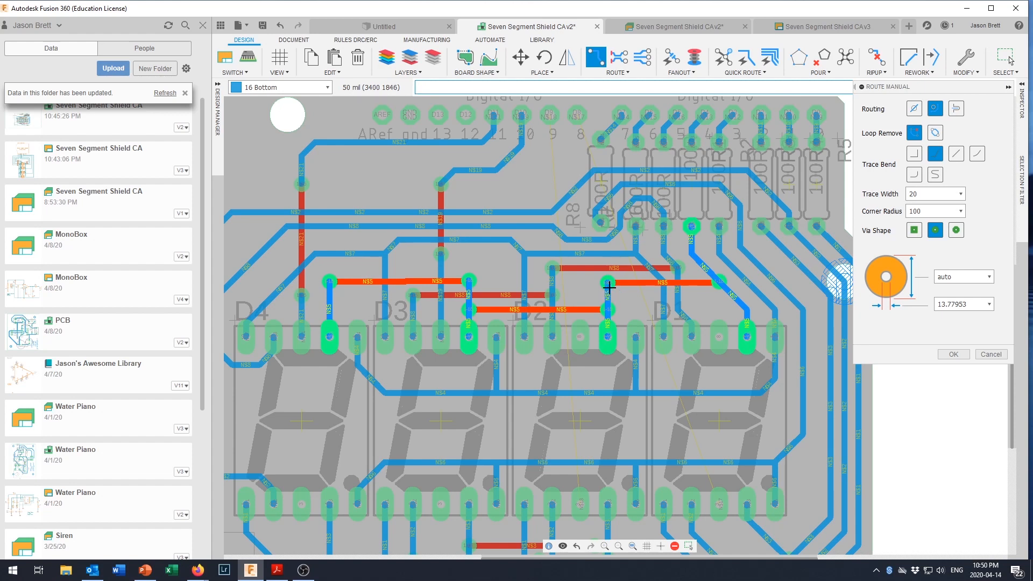
click(991, 354)
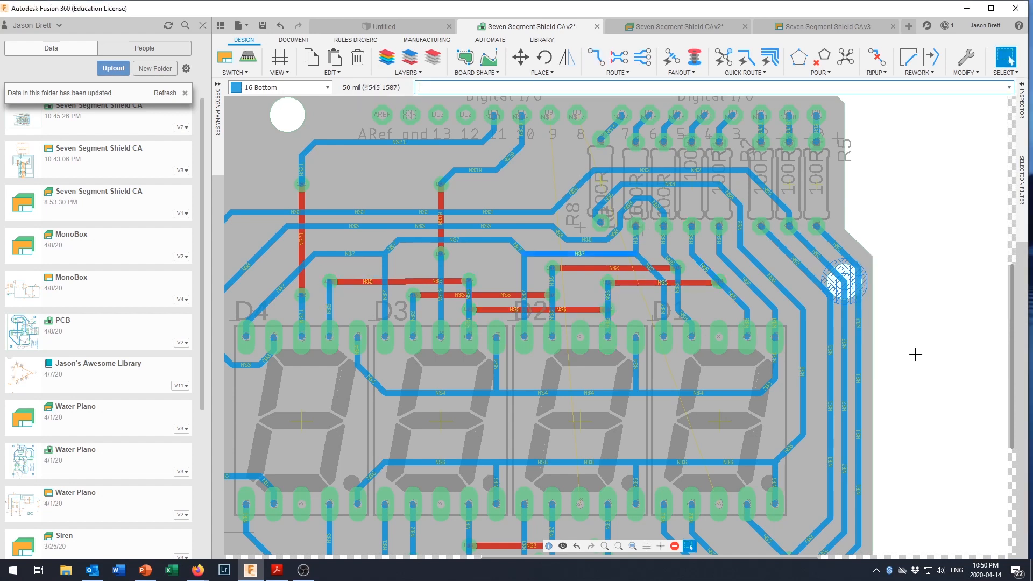
mouse_move(609, 281)
mouse_down()
mouse_move(612, 291)
mouse_move(619, 284)
mouse_up()
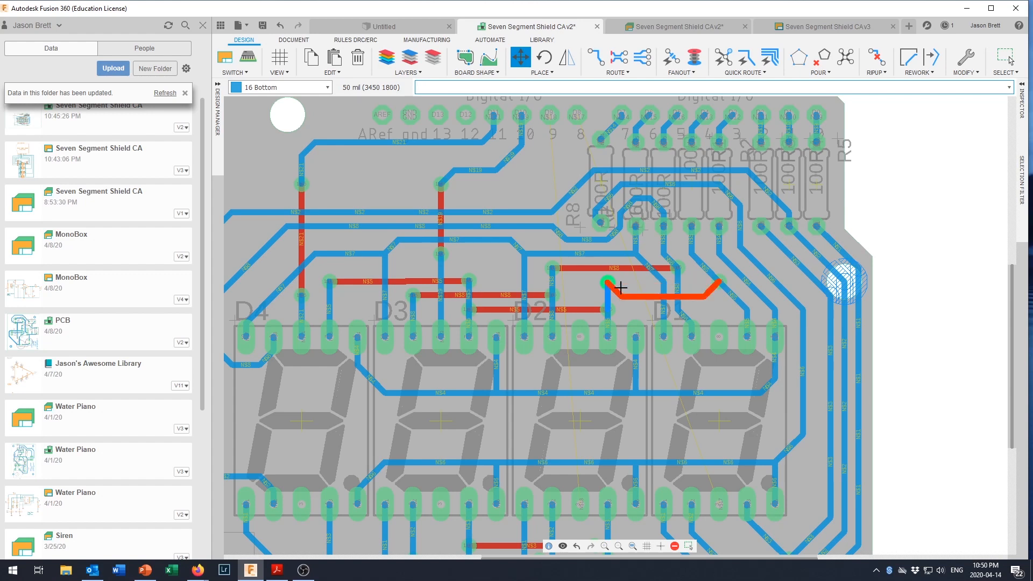
key(Escape)
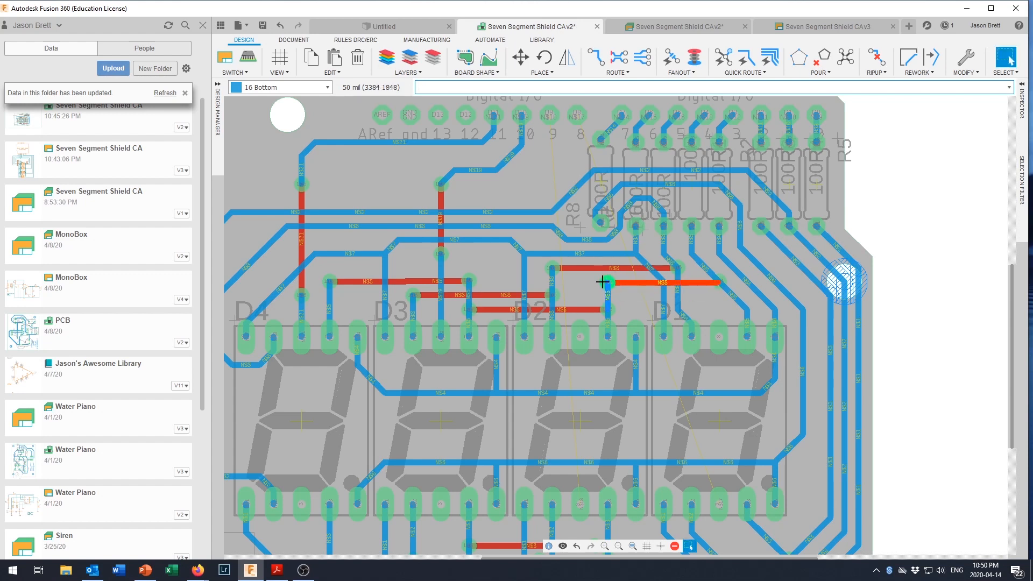
- Lower the Top trace from D2 to D1 by 50 mil, moving its D2 via straight down and its D1 via diagonally 50 mil down and right
drag(602, 282, 608, 294)
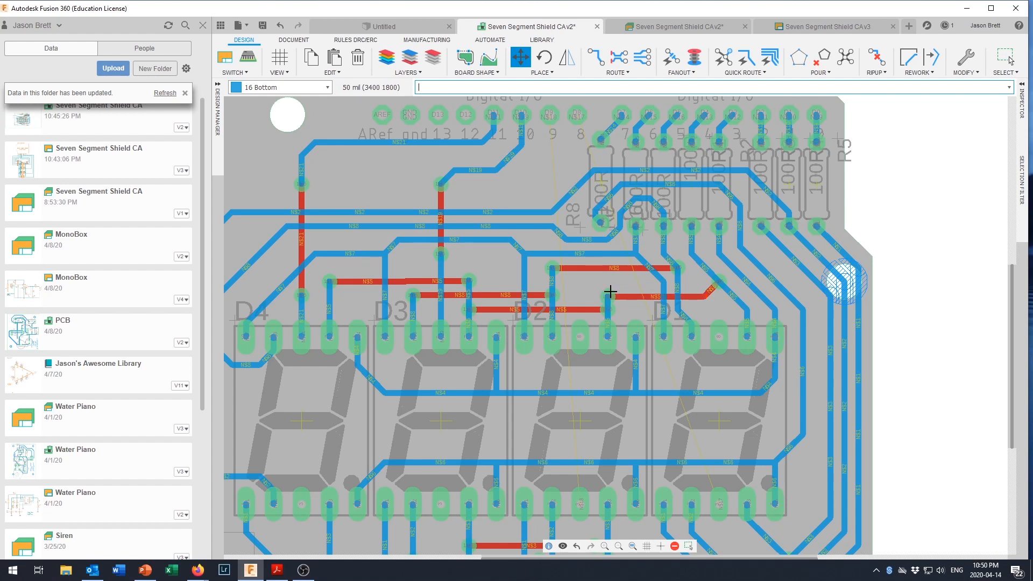
key(Escape)
key(Escape)
drag(716, 270, 727, 294)
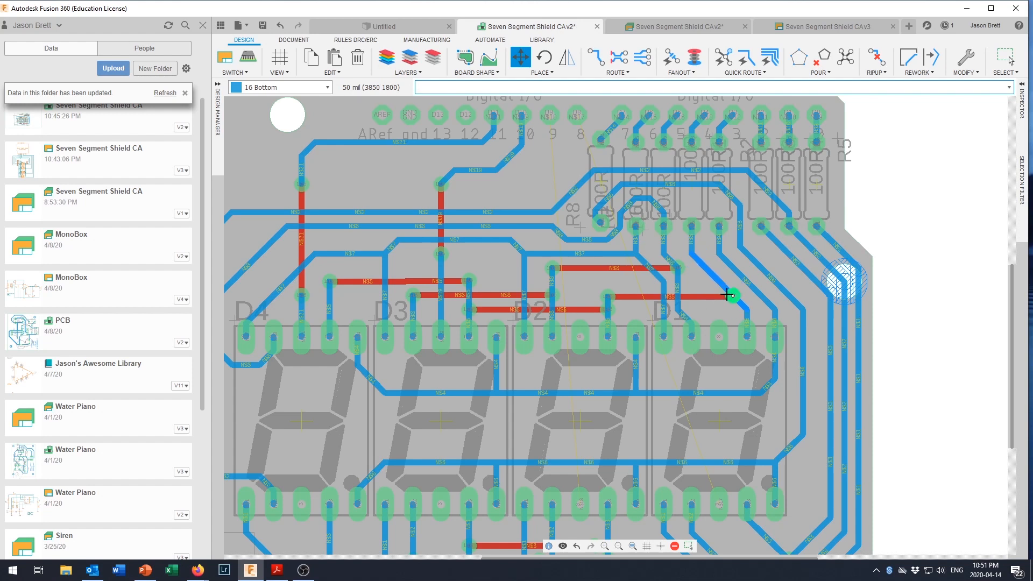
key(Escape)
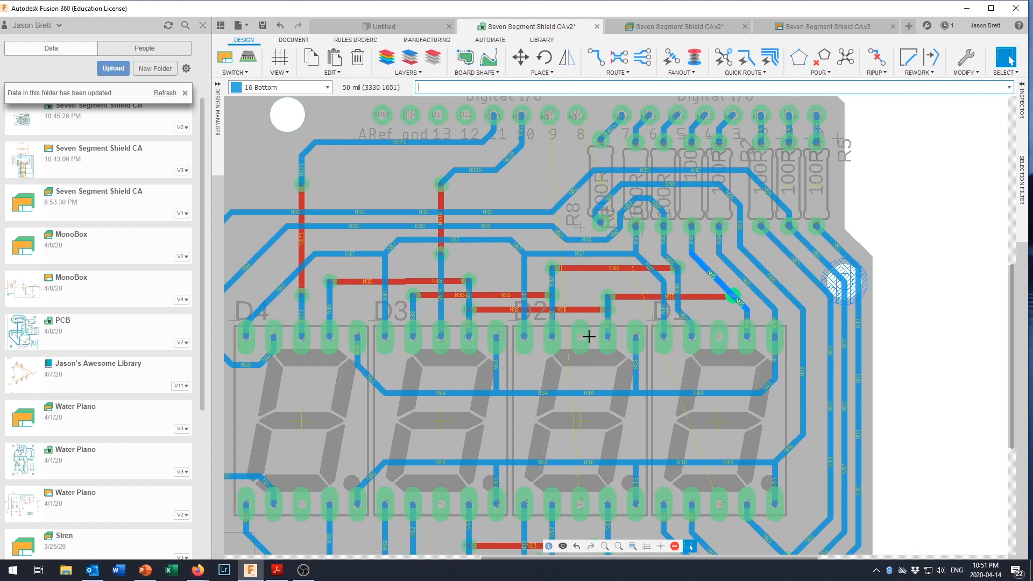
- In the schematic, delete the horizontal net segments connecting the Arduino lines to the right-hand pins of D1 and D2
click(798, 29)
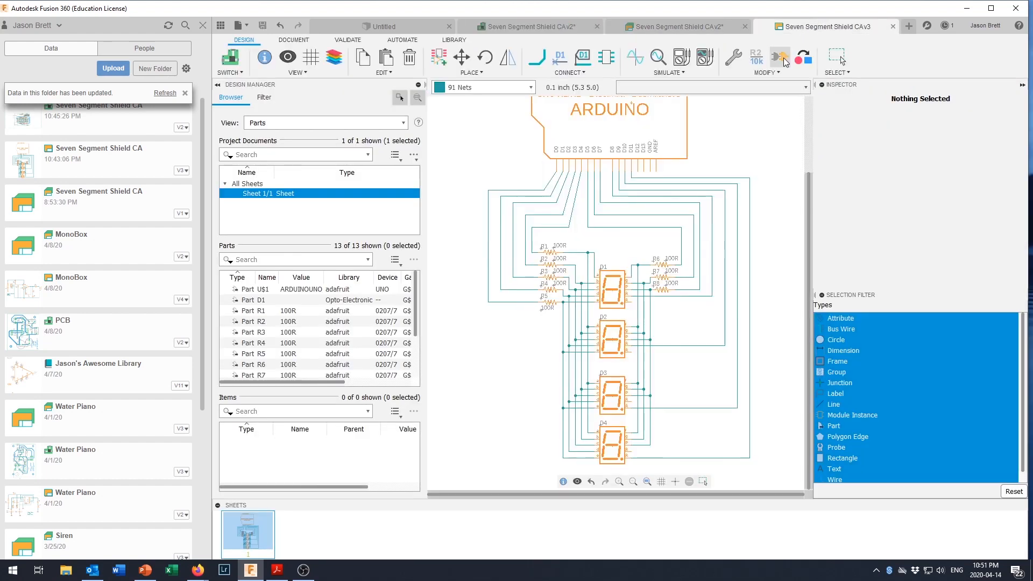
scroll(697, 321, up, 2)
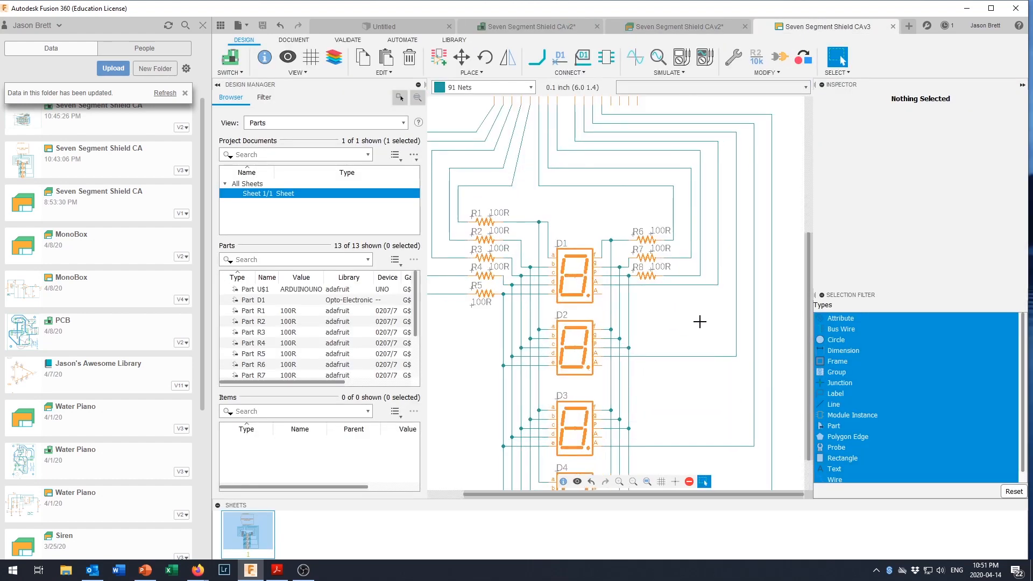
click(674, 285)
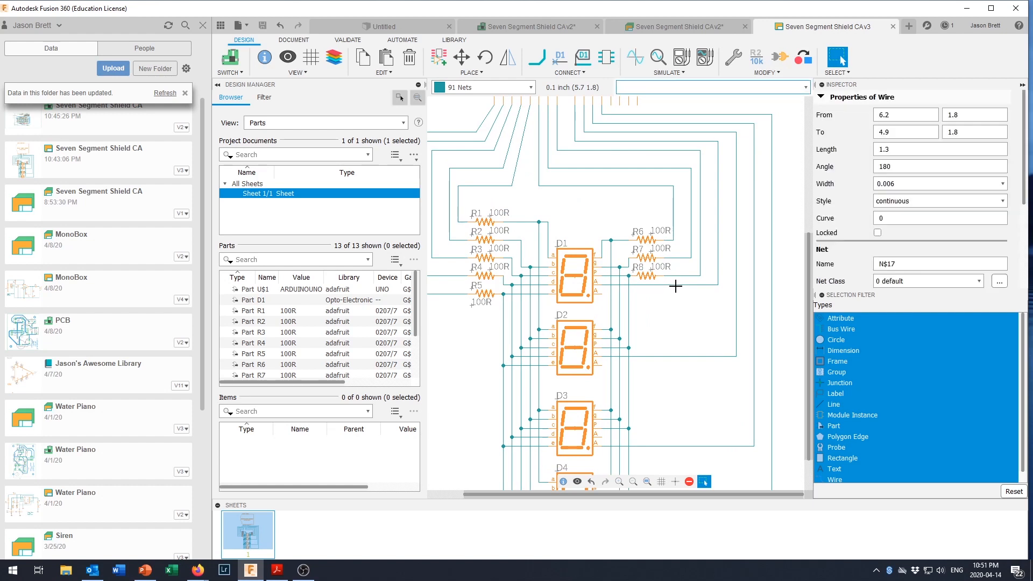
key(Delete)
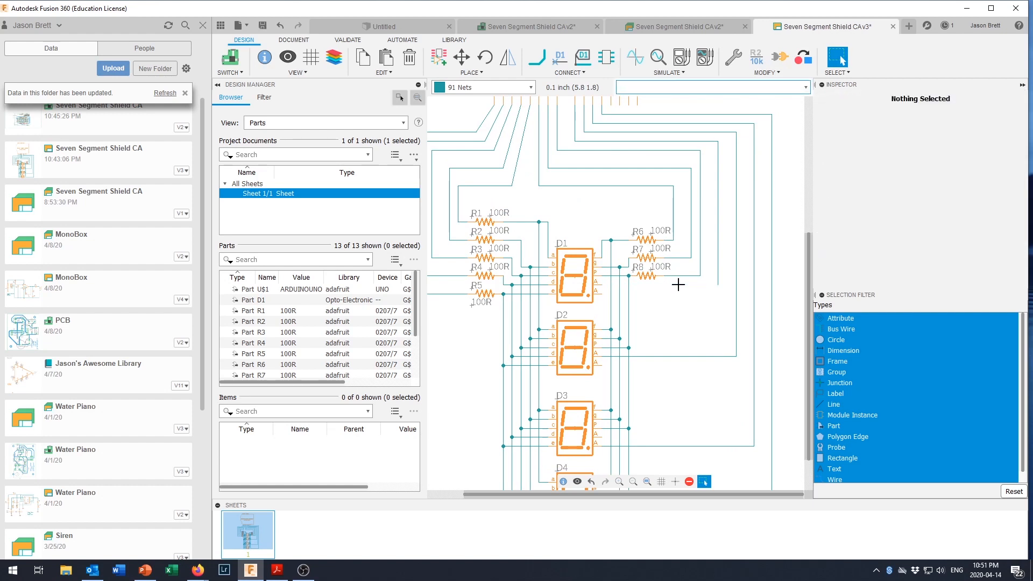
click(673, 356)
key(Delete)
- Reconnect the D1 and D2 Arduino lines with nets to the lowest right-hand A pin of each display
click(538, 62)
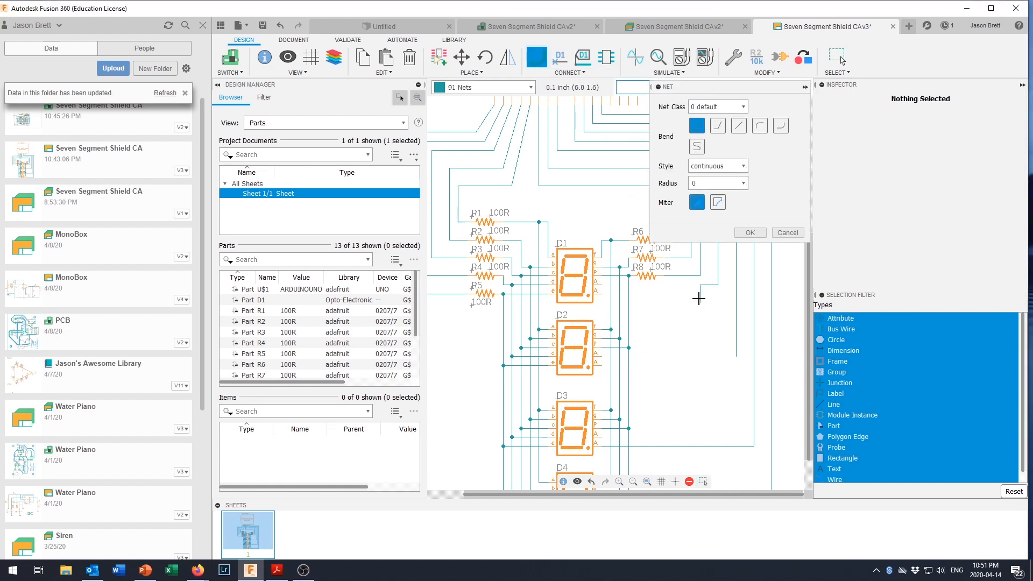
click(717, 294)
click(600, 294)
click(603, 366)
click(750, 233)
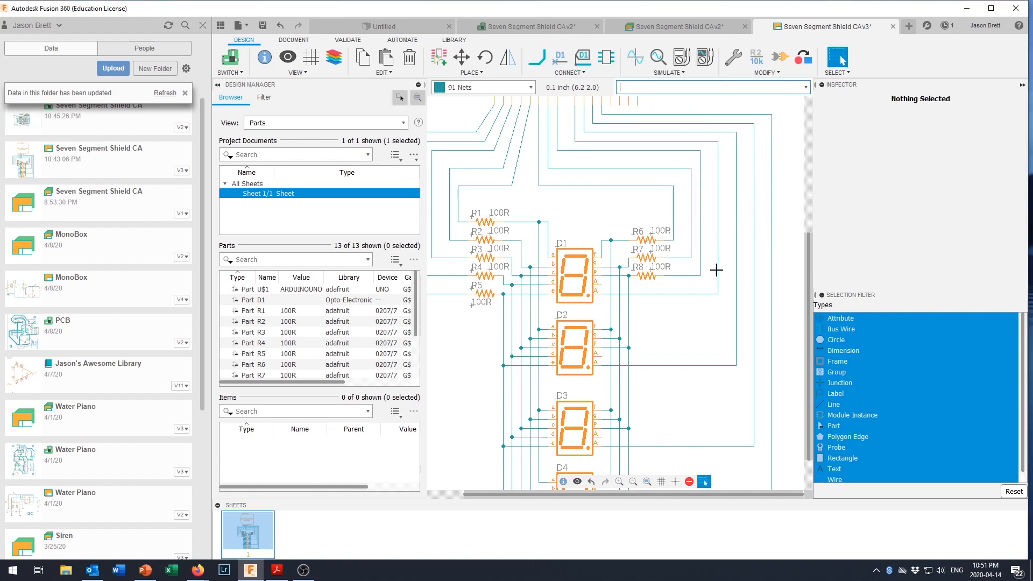
scroll(683, 377, down, 4)
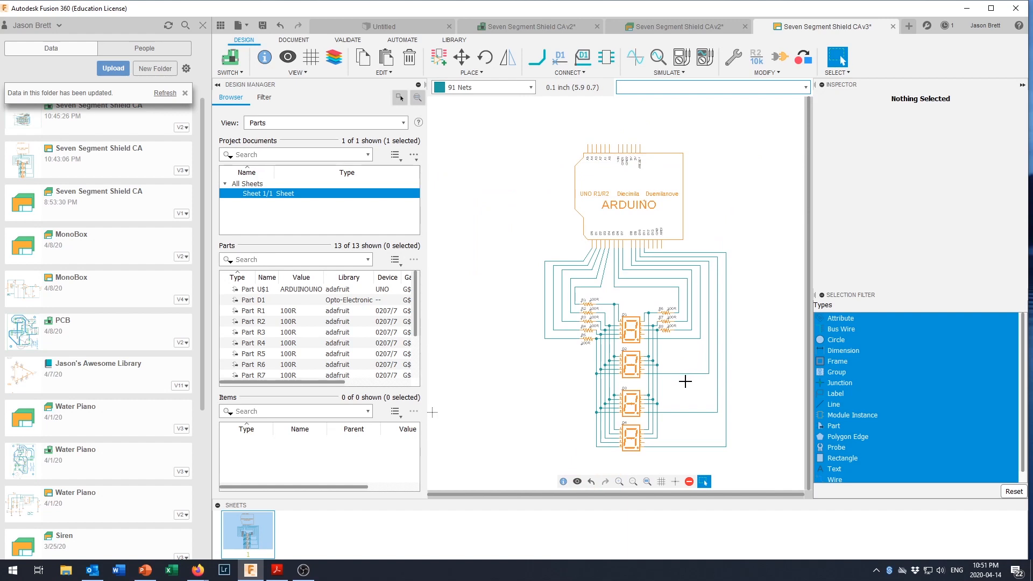
scroll(685, 382, up, 1)
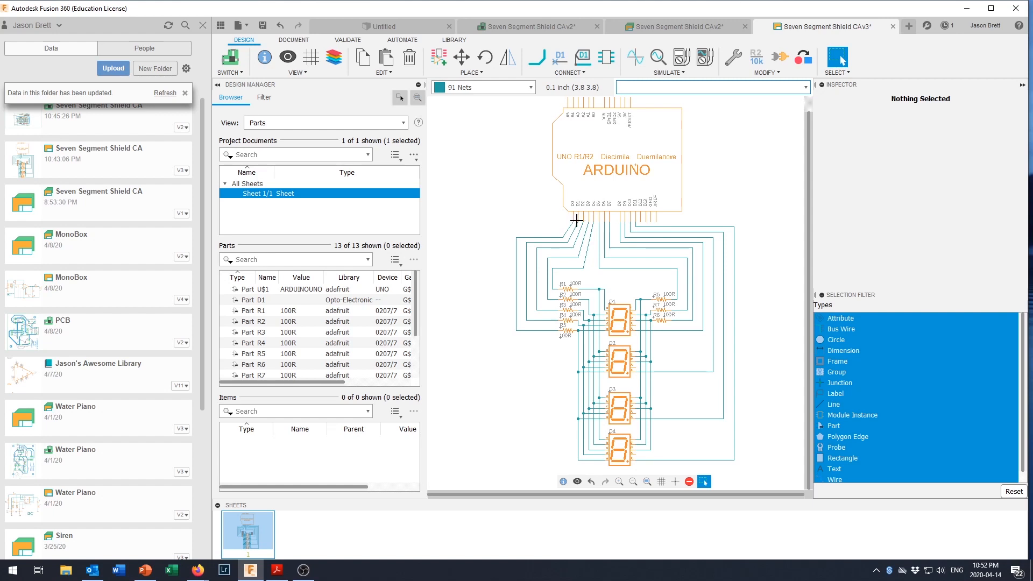
scroll(621, 335, up, 2)
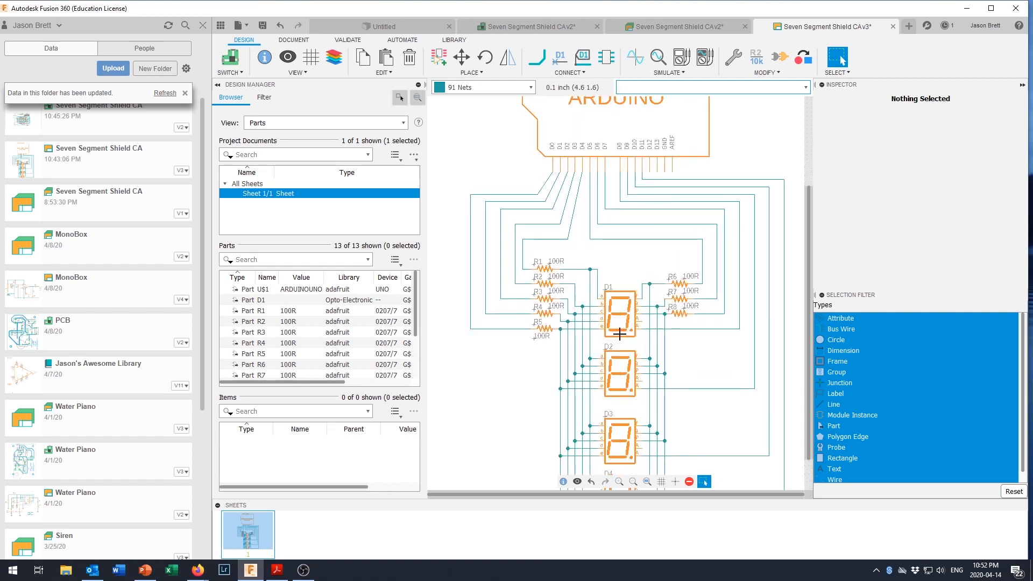
scroll(619, 334, down, 2)
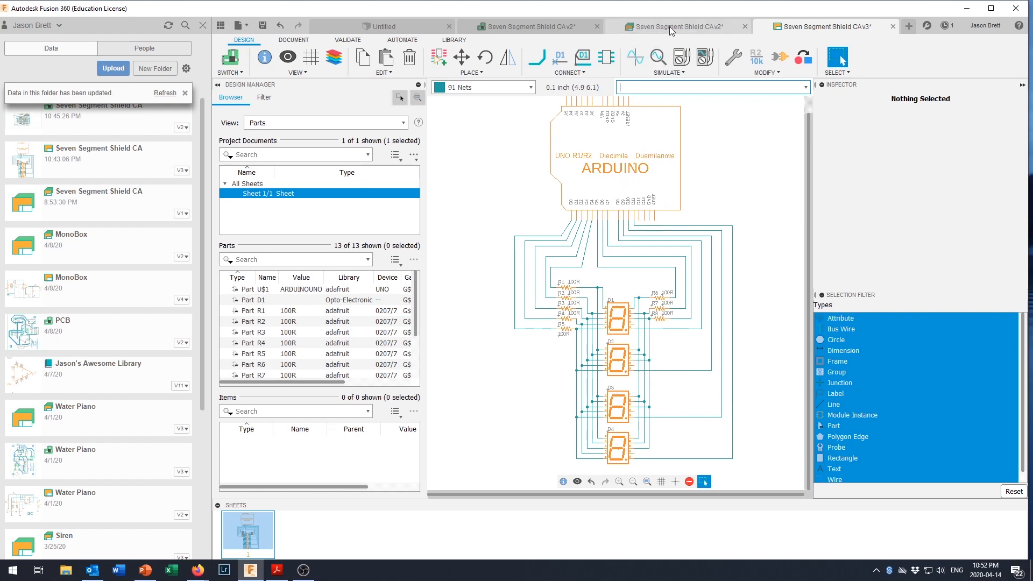
- On the board, move the D2 via of the upper N$8 Top trace between D2 and D1 straight down 50 mil
click(578, 27)
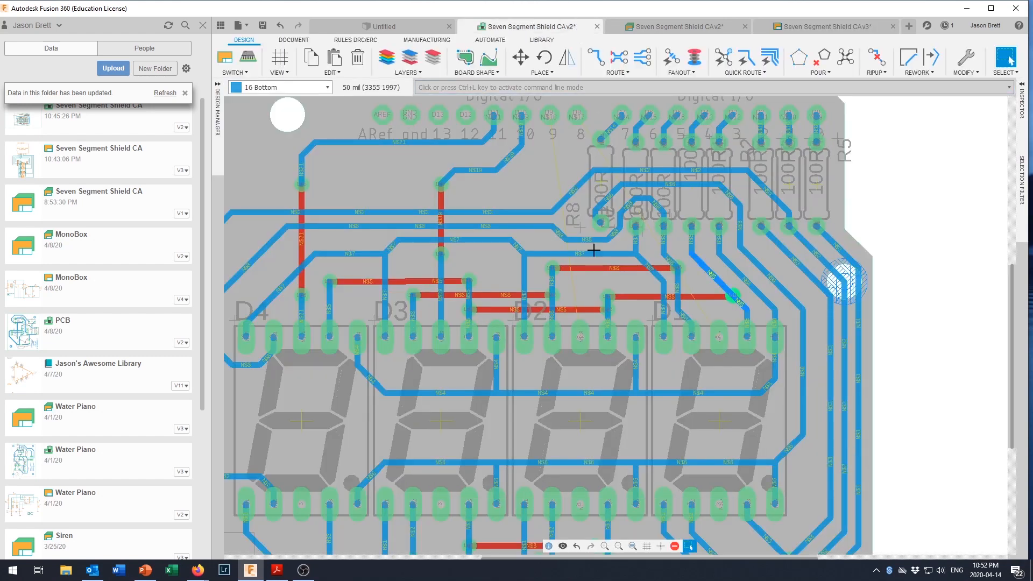
scroll(581, 305, up, 1)
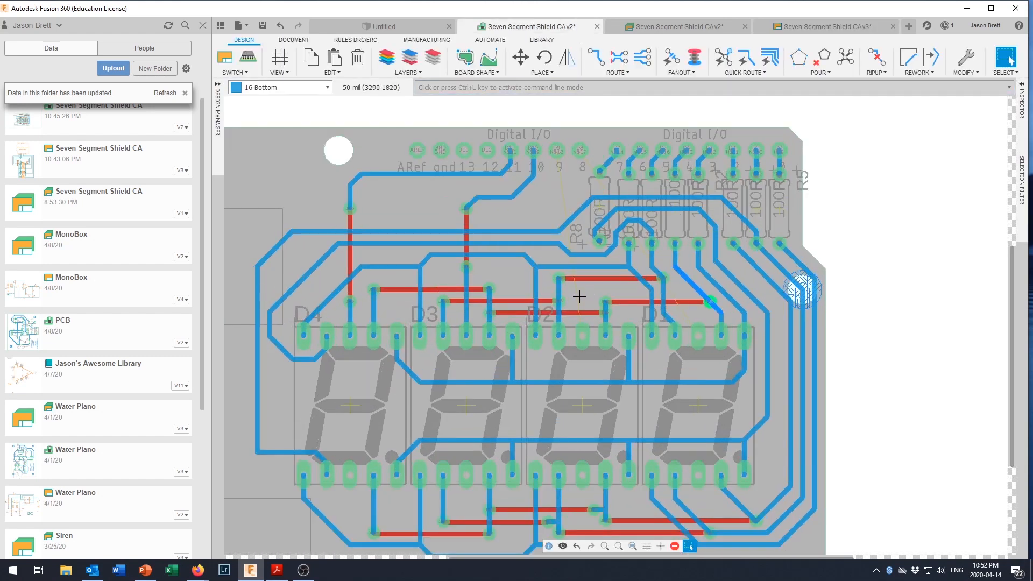
scroll(579, 296, up, 1)
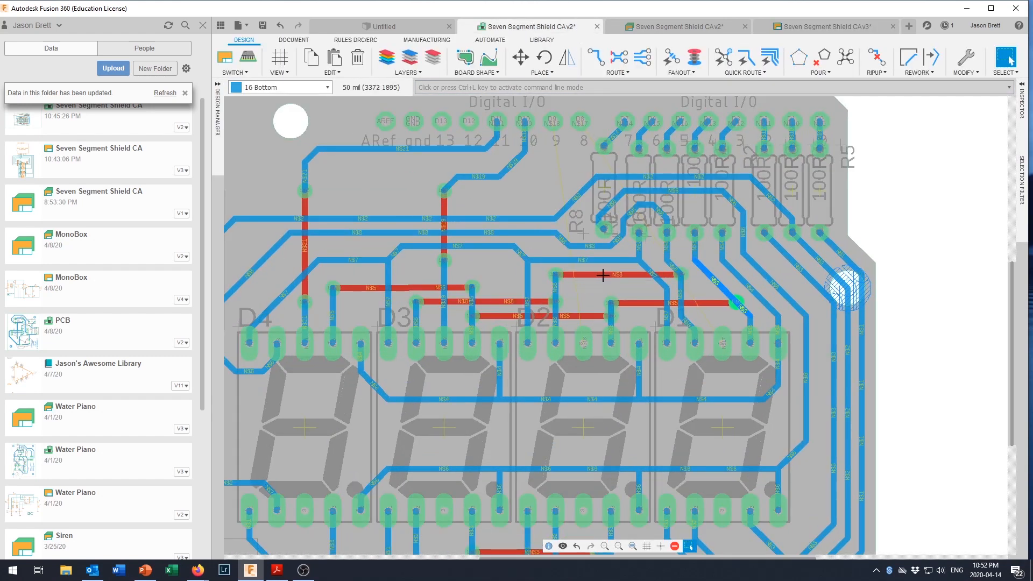
key(m)
mouse_move(603, 275)
mouse_down()
mouse_move(604, 284)
mouse_move(601, 275)
mouse_up()
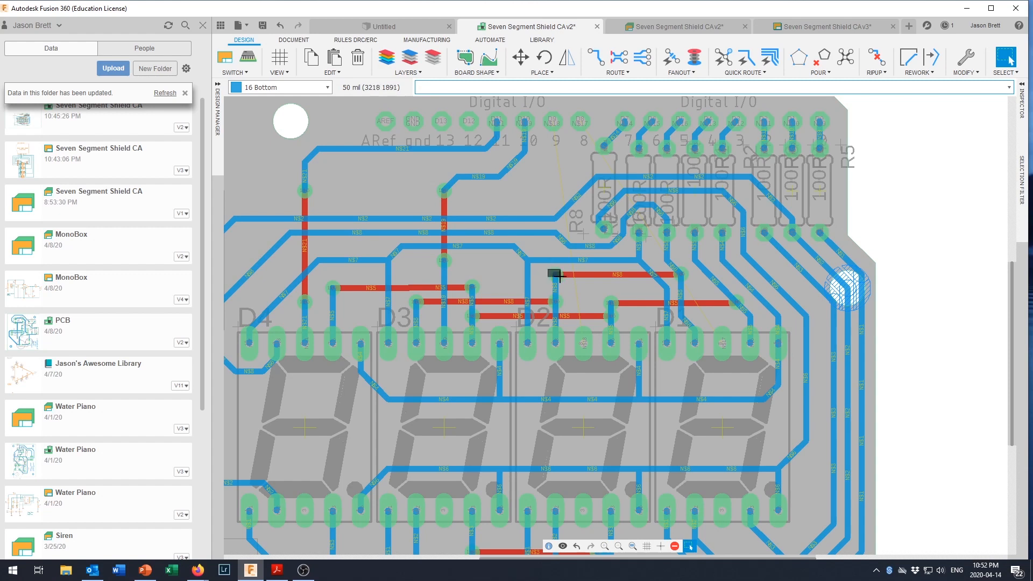
key(m)
click(555, 275)
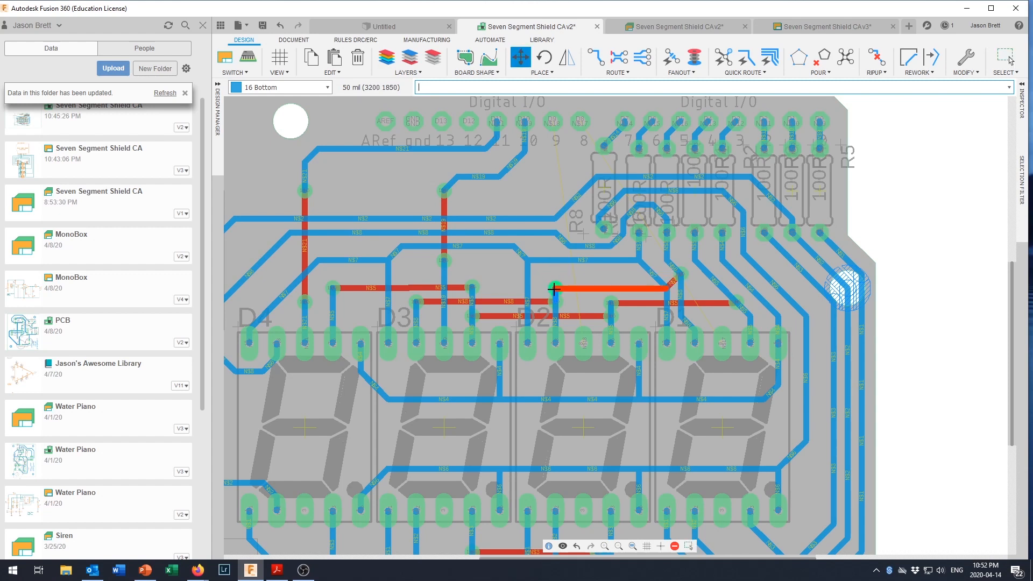
click(554, 289)
key(Escape)
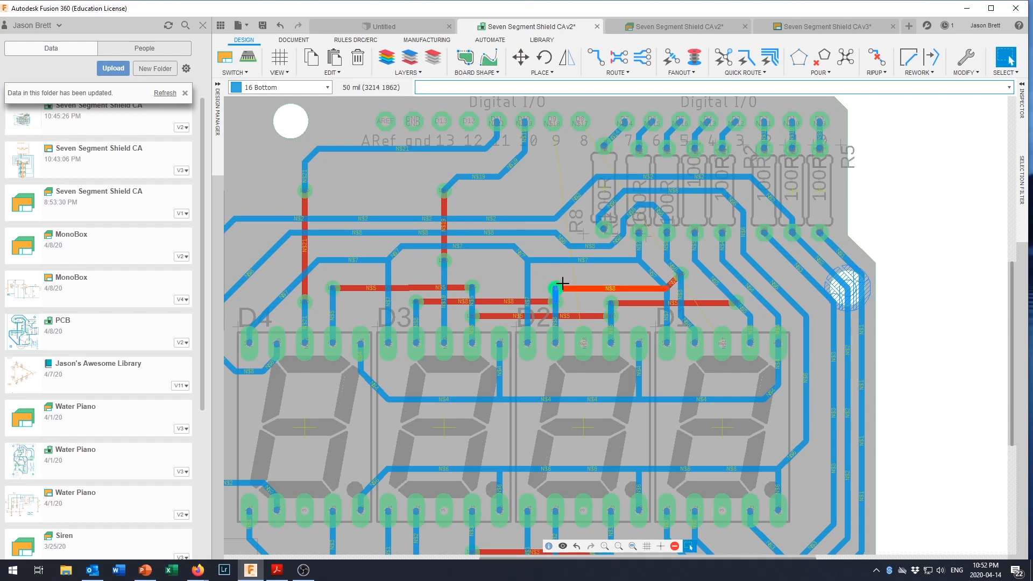
- Move the D1-side via of the same N$8 Top trace straight down 50 mil to level the trace
key(m)
click(678, 275)
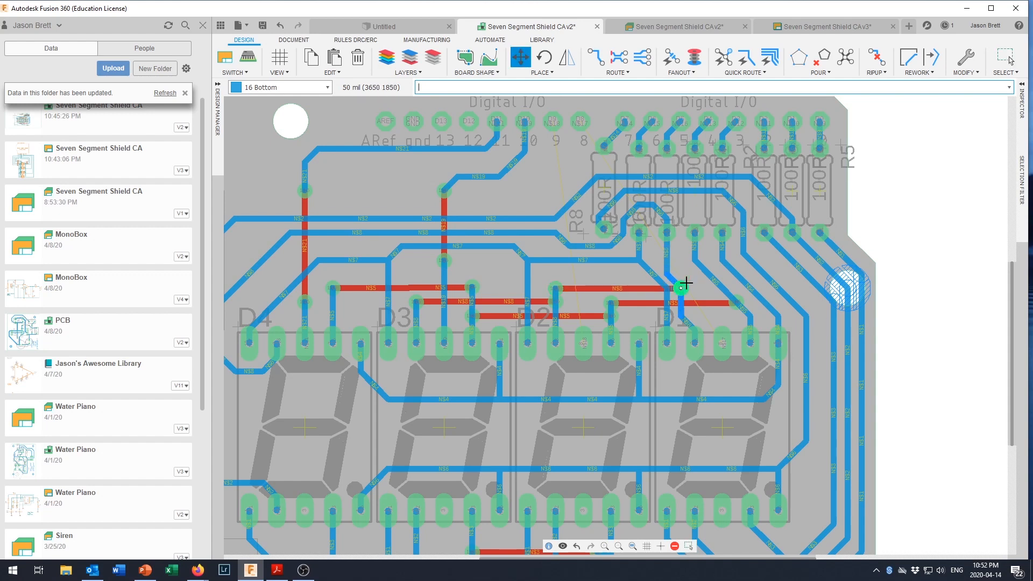
click(686, 283)
key(Escape)
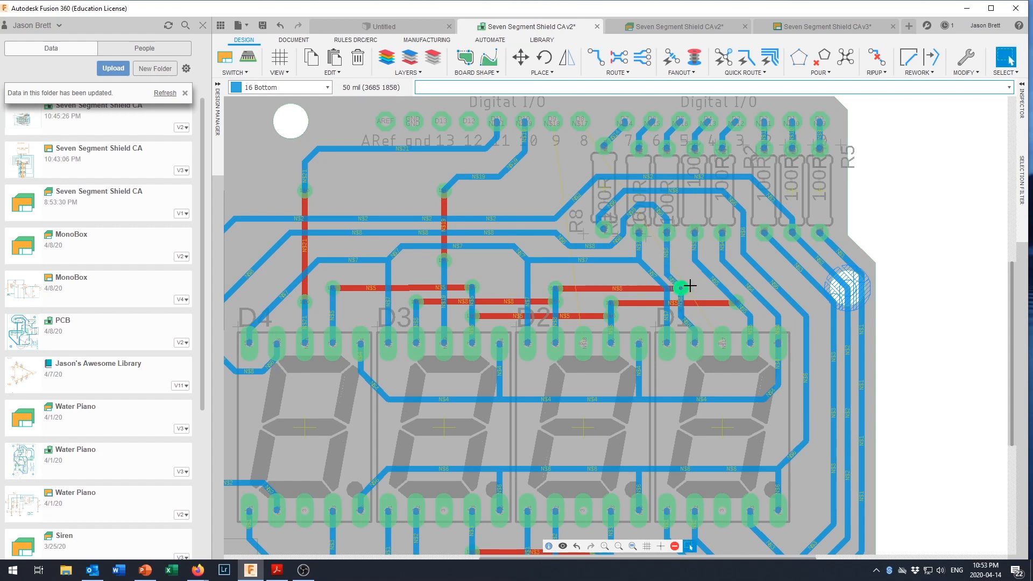
- Shift the vertical N$7 Bottom segment above D1's first upper pin about 30 mil left using the fine 5 mil grid
key(m)
click(665, 300)
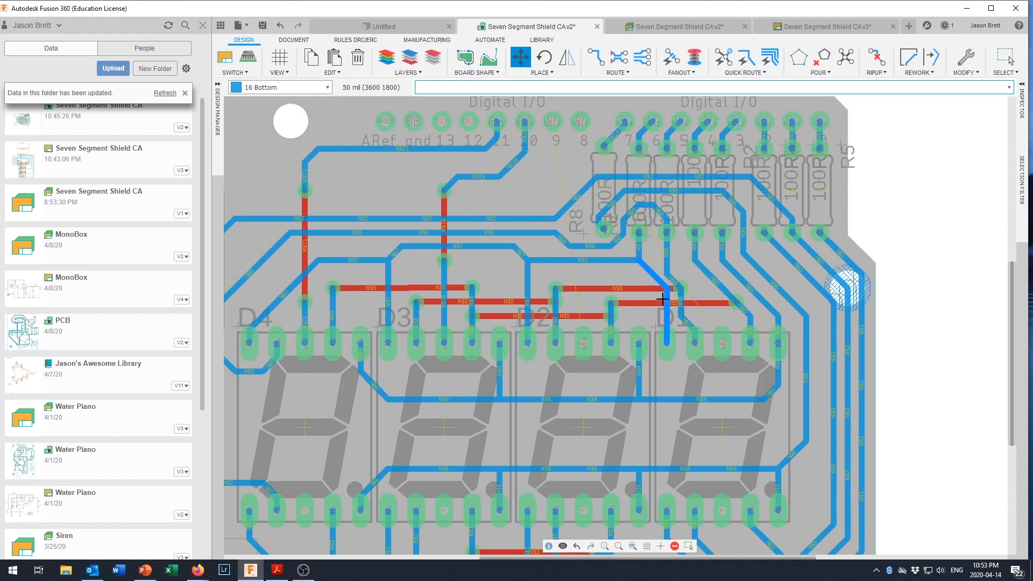
key(alt)
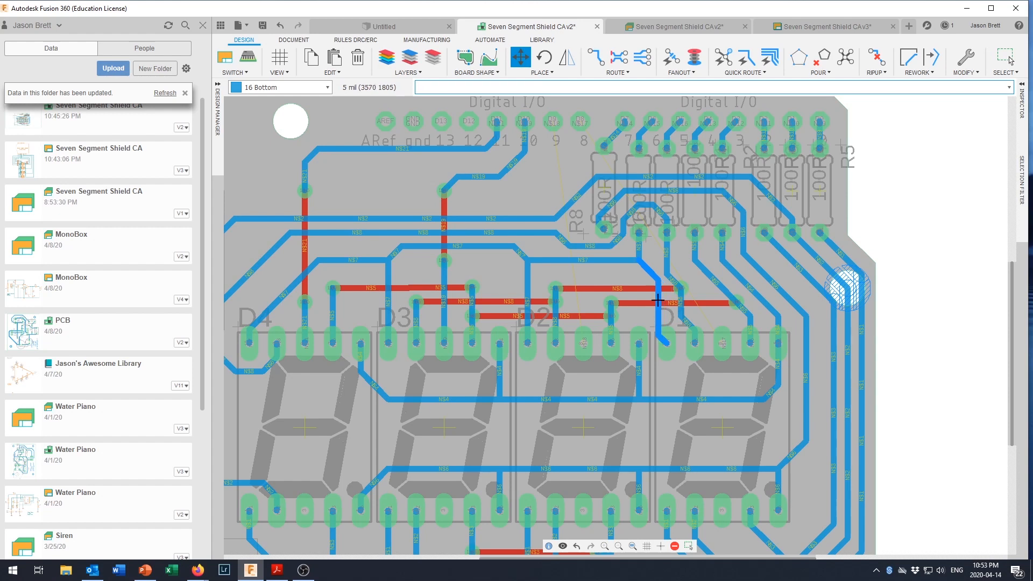
alt+drag(657, 300, 650, 282)
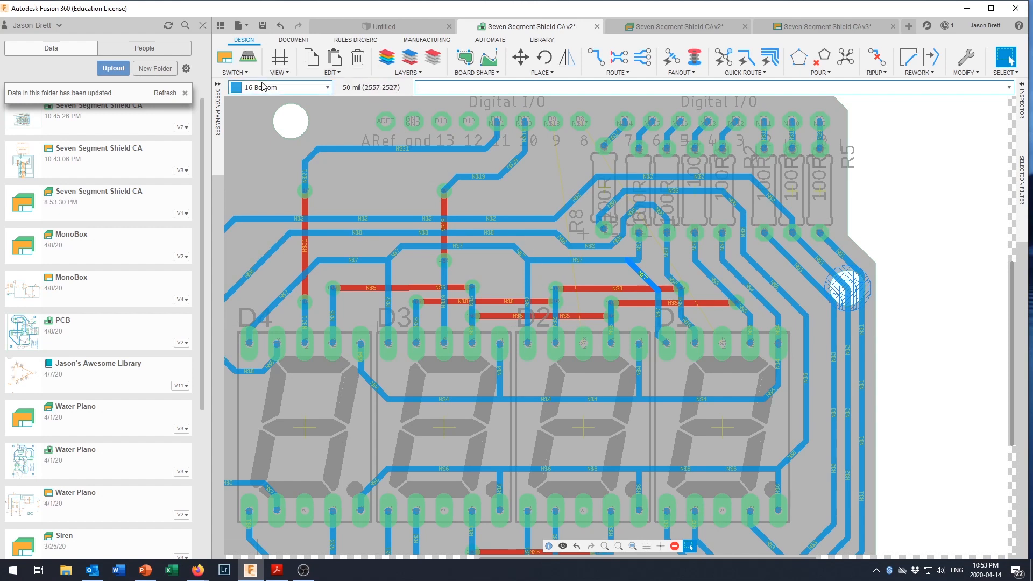
click(595, 56)
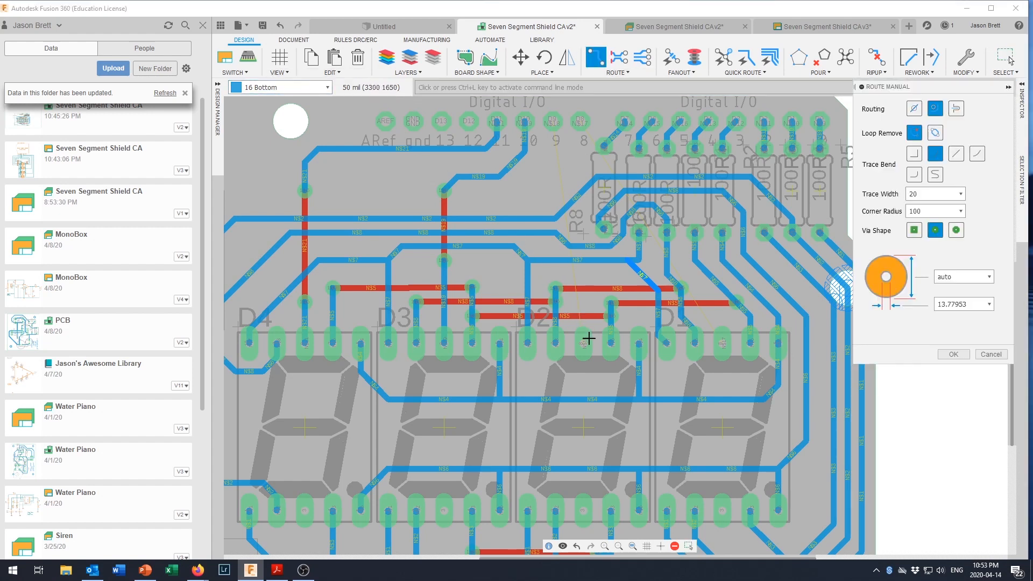
click(583, 344)
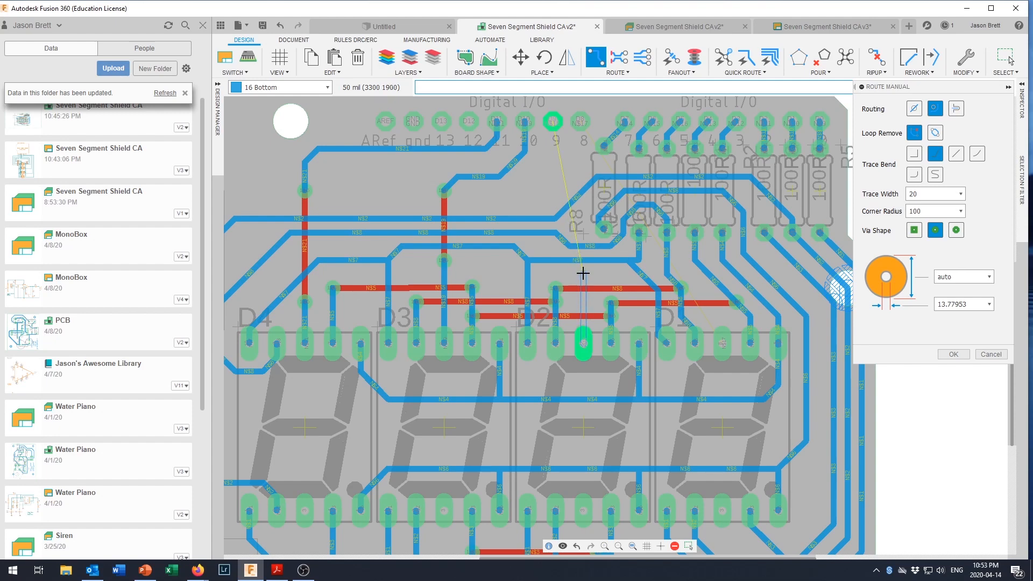
scroll(583, 273, up, 1)
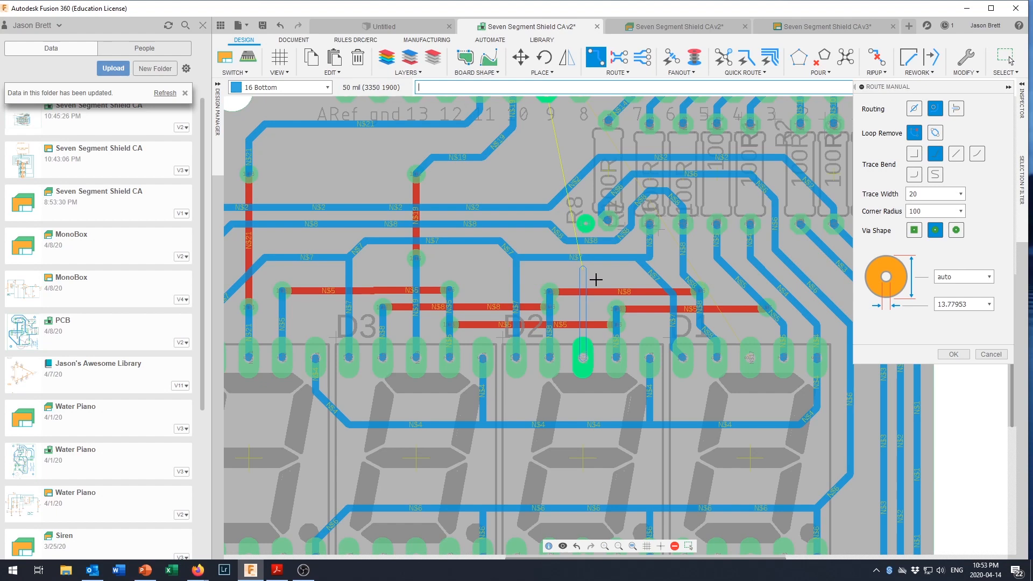
key(Escape)
scroll(597, 258, down, 3)
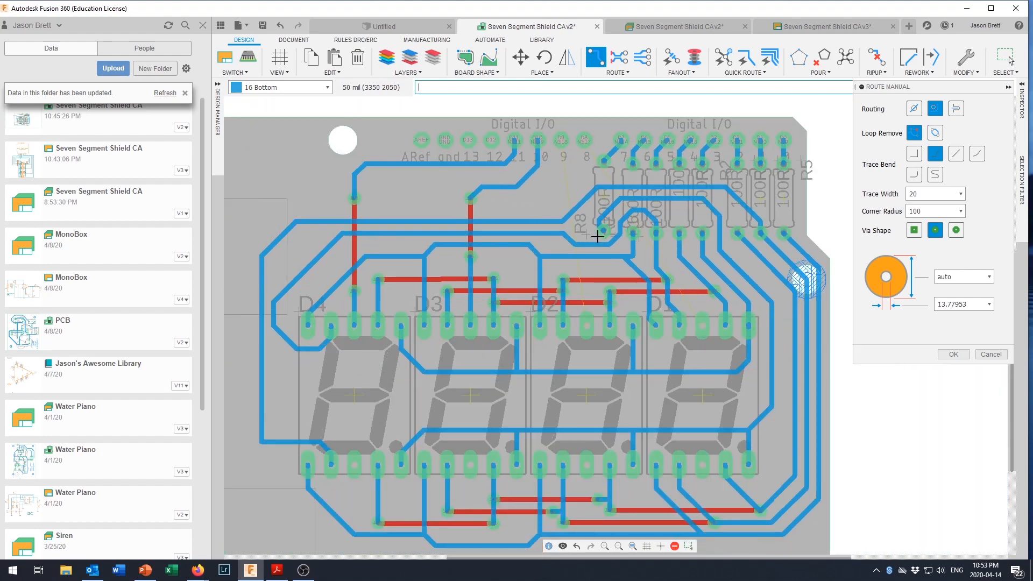
scroll(600, 223, up, 3)
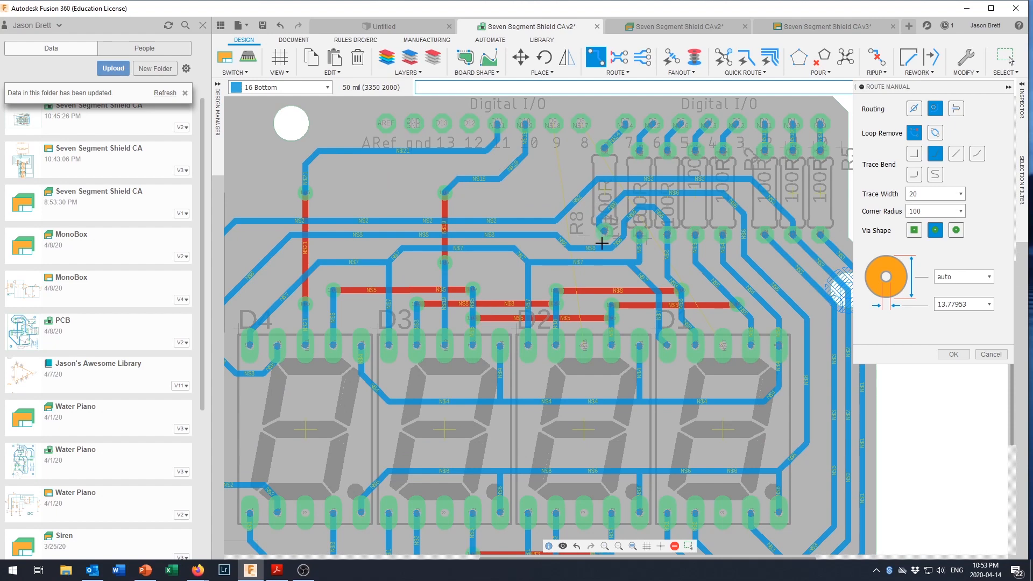
scroll(599, 248, up, 2)
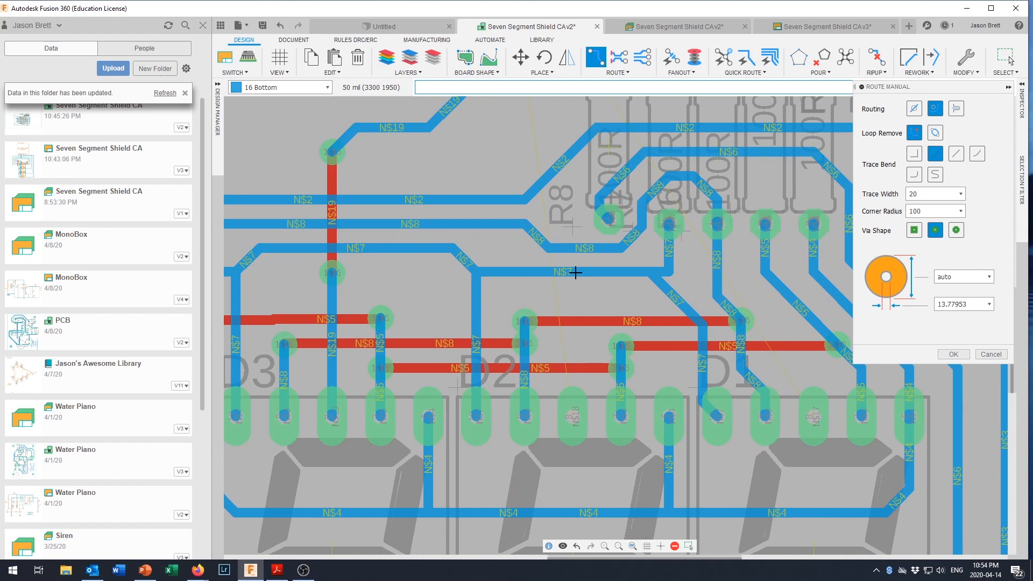
key(alt)
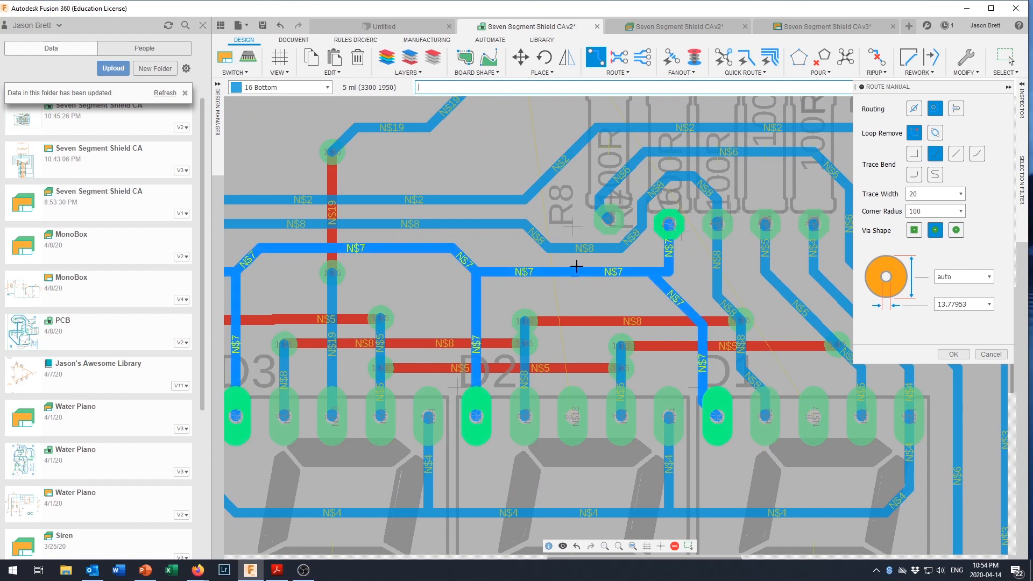
key(Escape)
key(Escape)
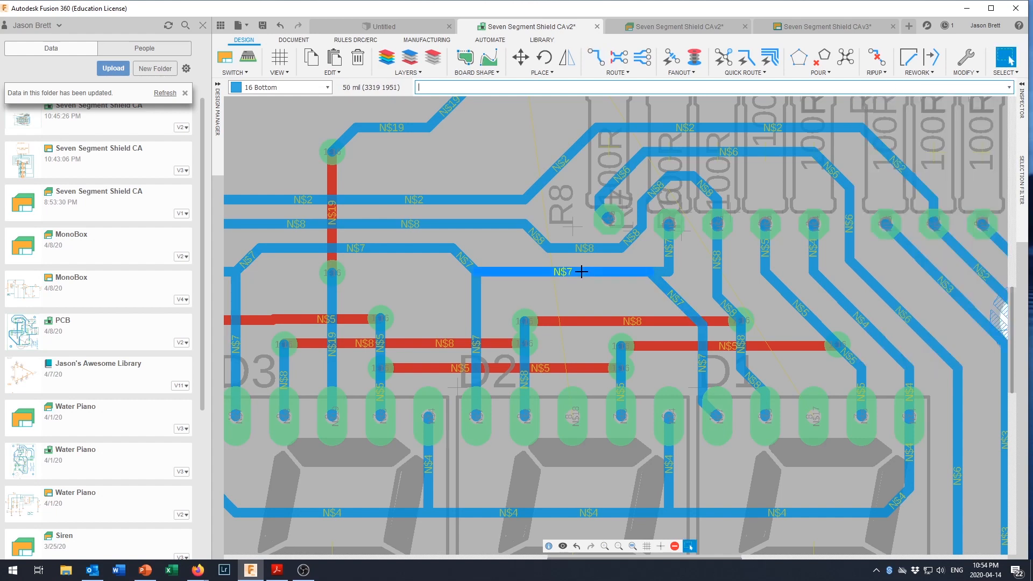
- Raise the horizontal N$7 Bottom trace above D2 about 5 mil and shift the diagonal N$8 bend below R8 to the right
alt+drag(581, 272, 580, 260)
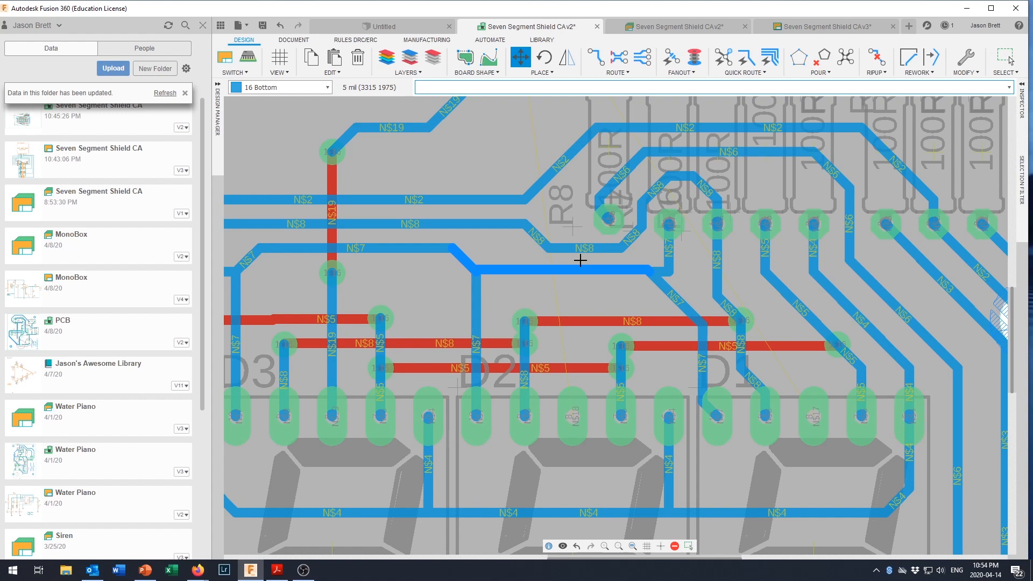
key(Escape)
key(m)
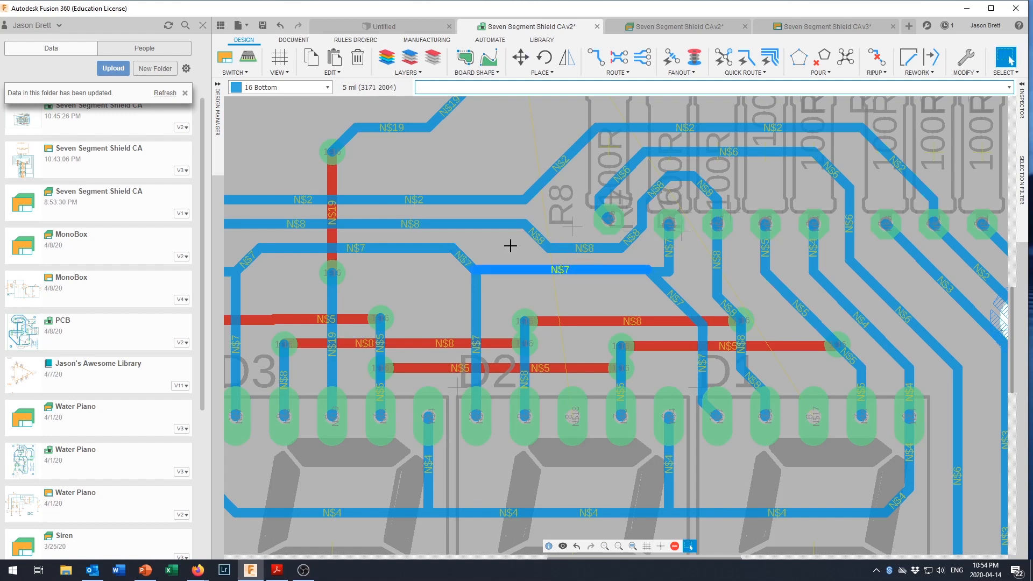
drag(539, 237, 579, 234)
key(Escape)
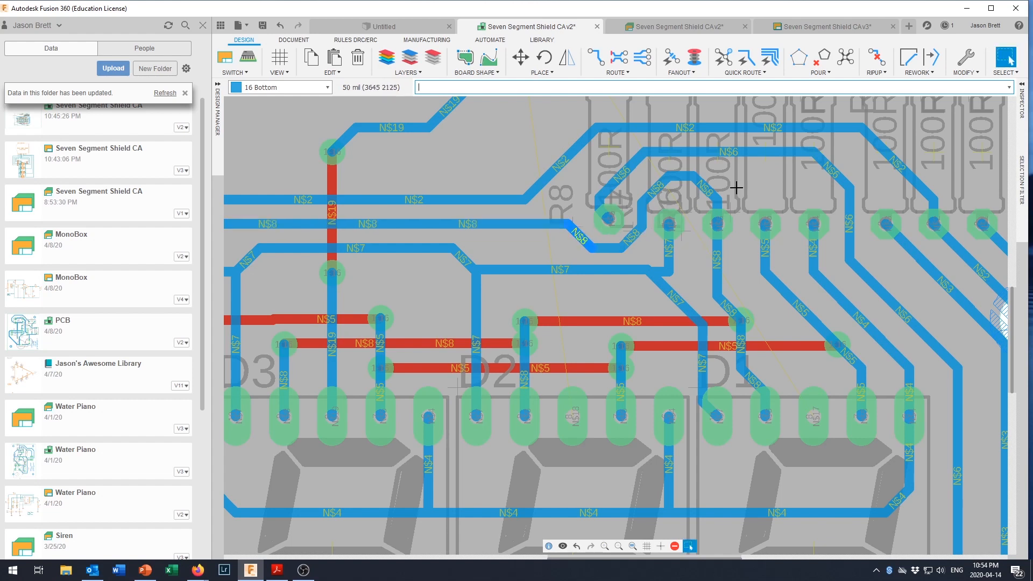
- Raise the short N$7 segment below the resistor pad on the fine grid to align with the horizontal N$7 trace
key(m)
click(666, 271)
click(665, 271)
key(Escape)
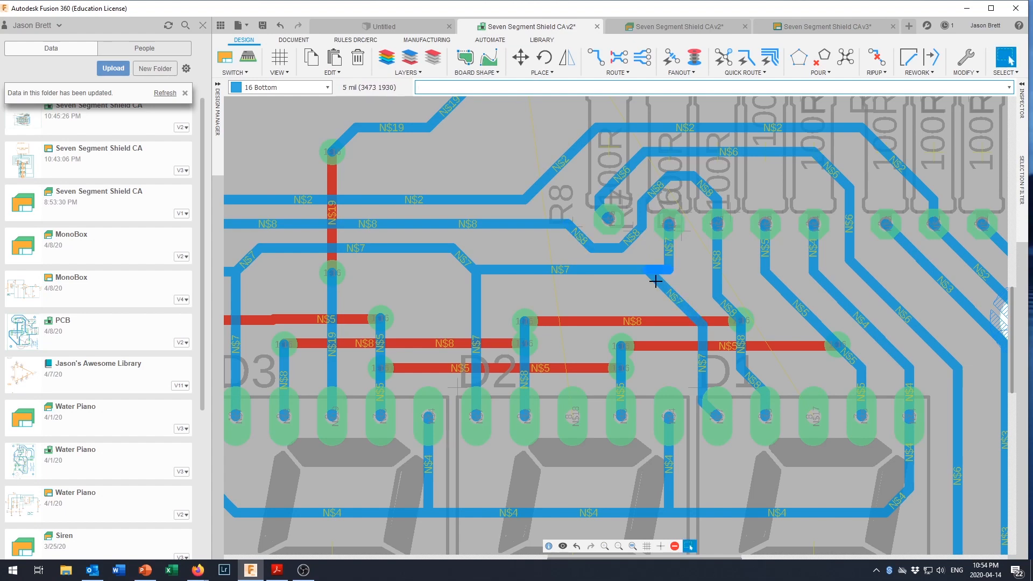
- Route D2's upper middle pin to Arduino pin 9, crossing the horizontal Bottom traces on Top between two vias
scroll(533, 290, down, 2)
scroll(568, 278, down, 5)
scroll(585, 279, up, 5)
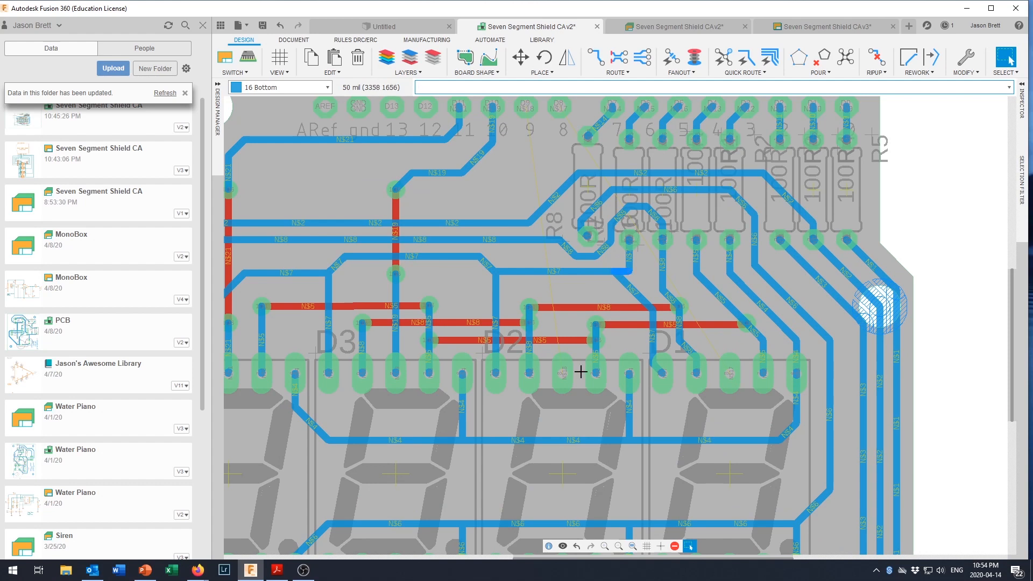
key(x)
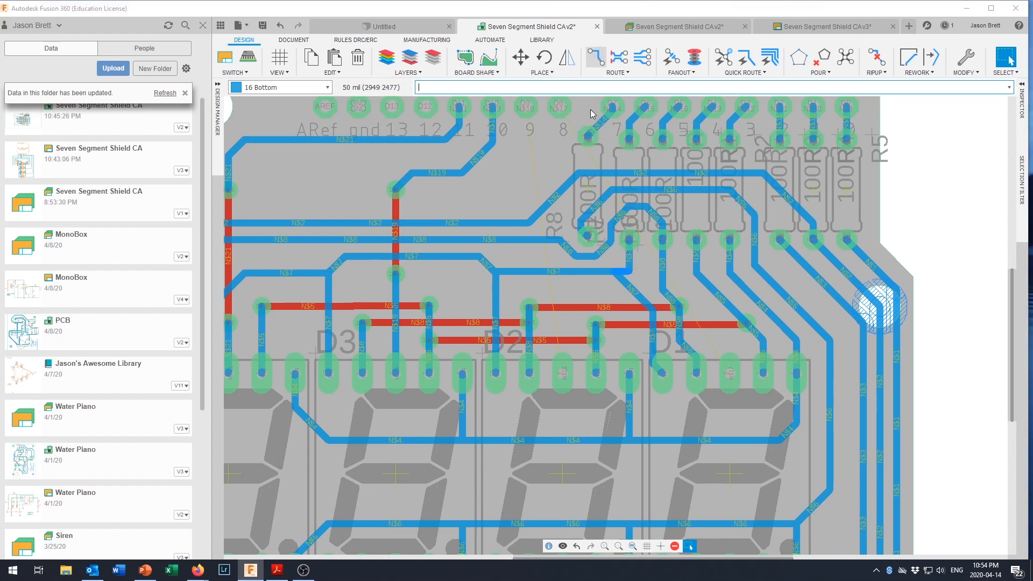
click(562, 371)
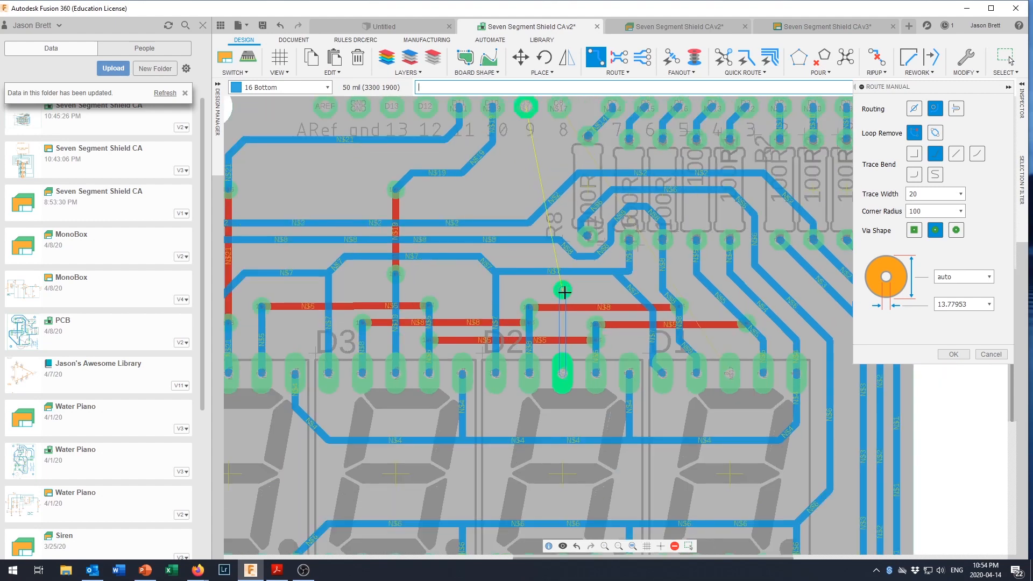
middle_click(564, 291)
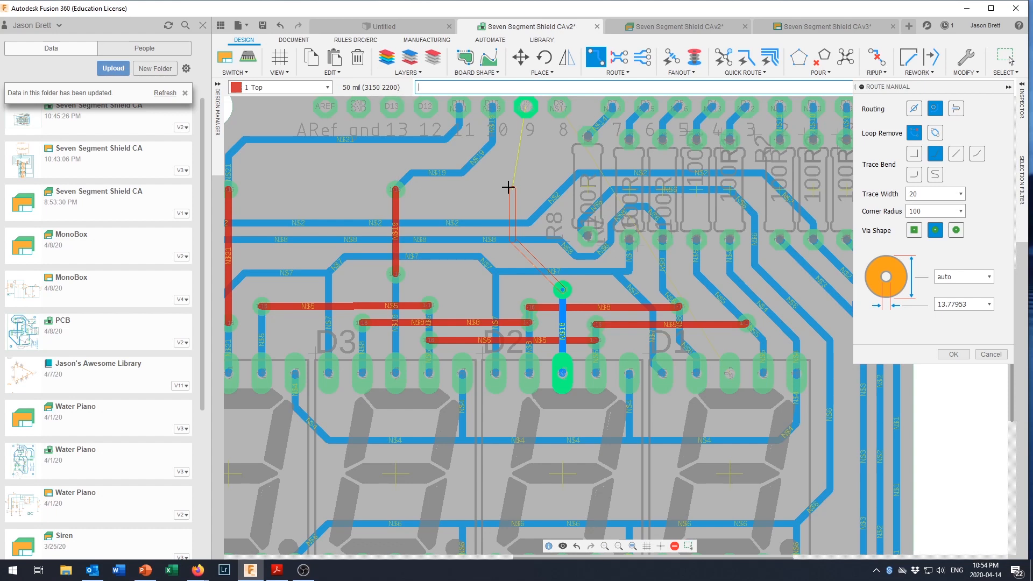
click(509, 186)
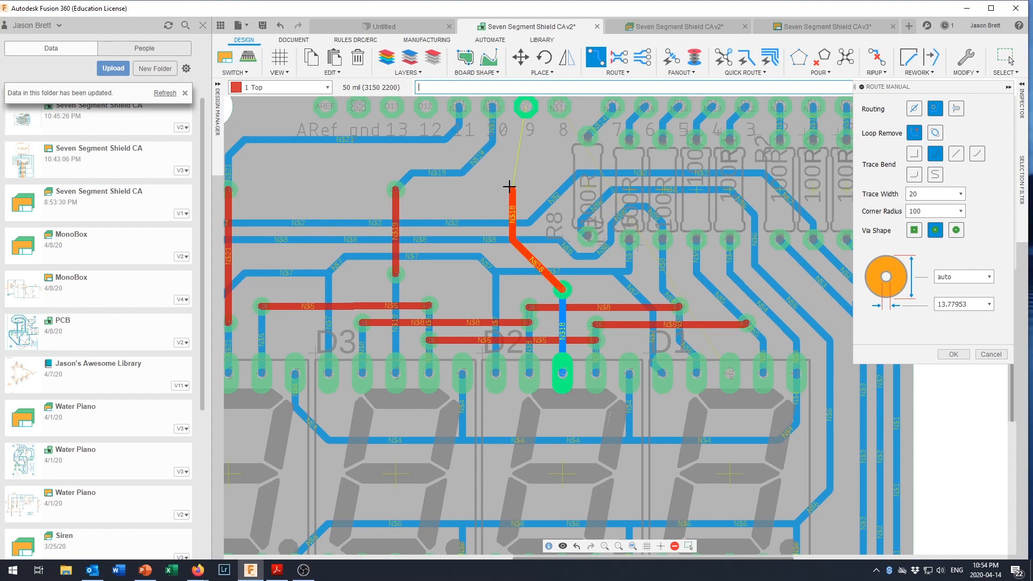
middle_click(511, 188)
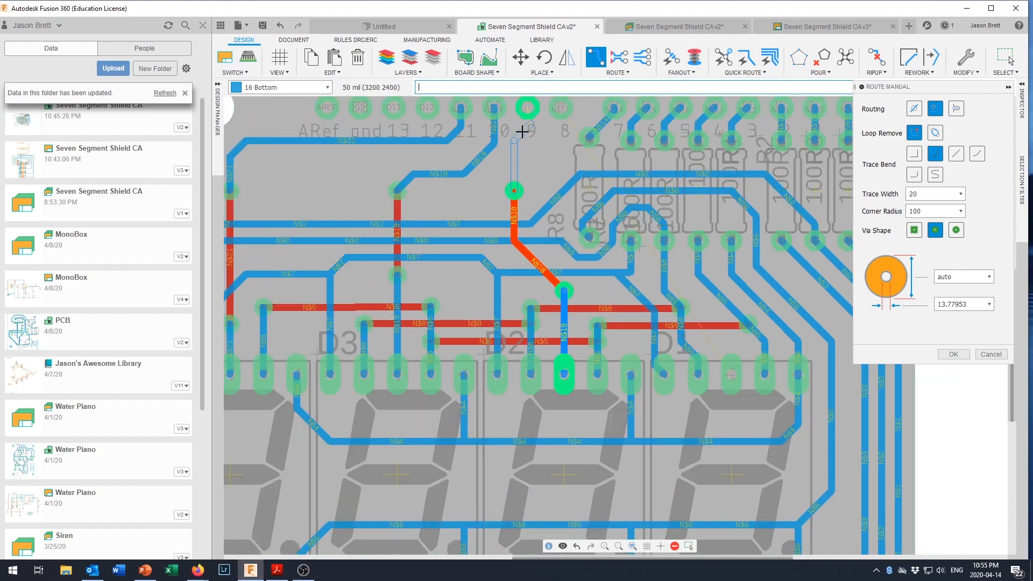
click(529, 113)
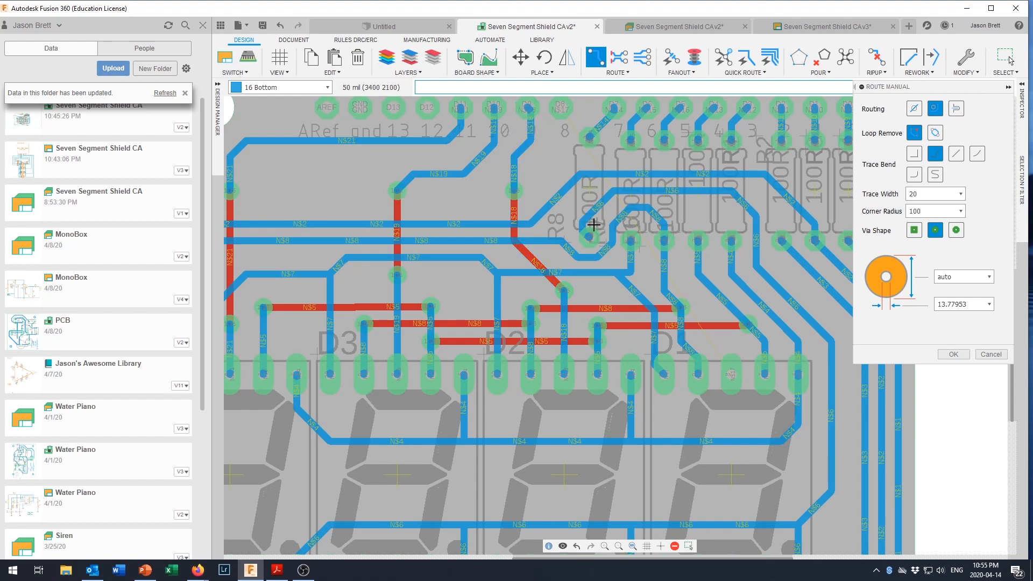
- Shift the diagonal N$5 Bottom segment above D1 up about 50 mil to clear space for a via beside it
scroll(592, 230, down, 5)
scroll(641, 259, up, 3)
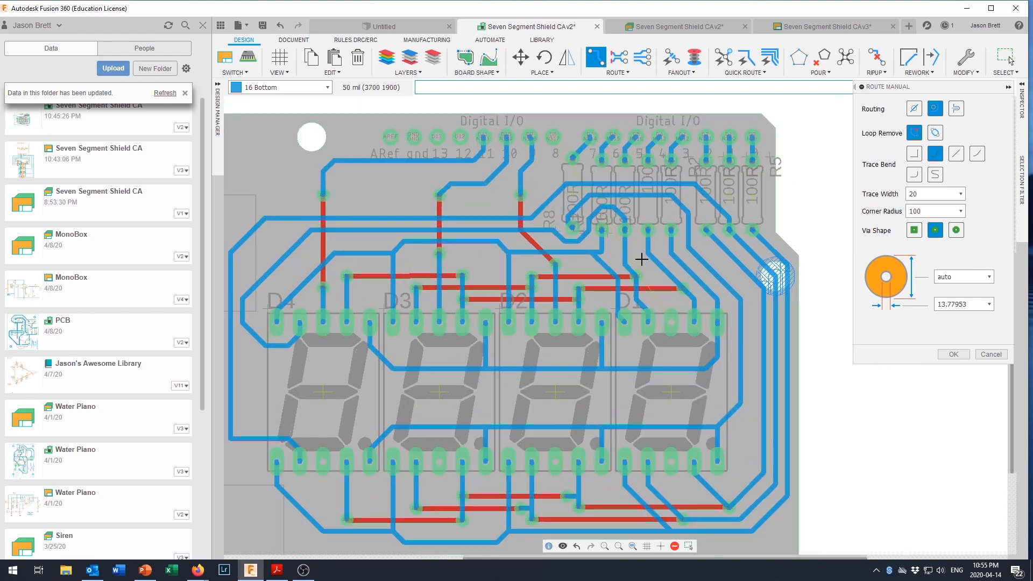
scroll(644, 261, down, 1)
scroll(644, 261, up, 1)
scroll(644, 262, up, 1)
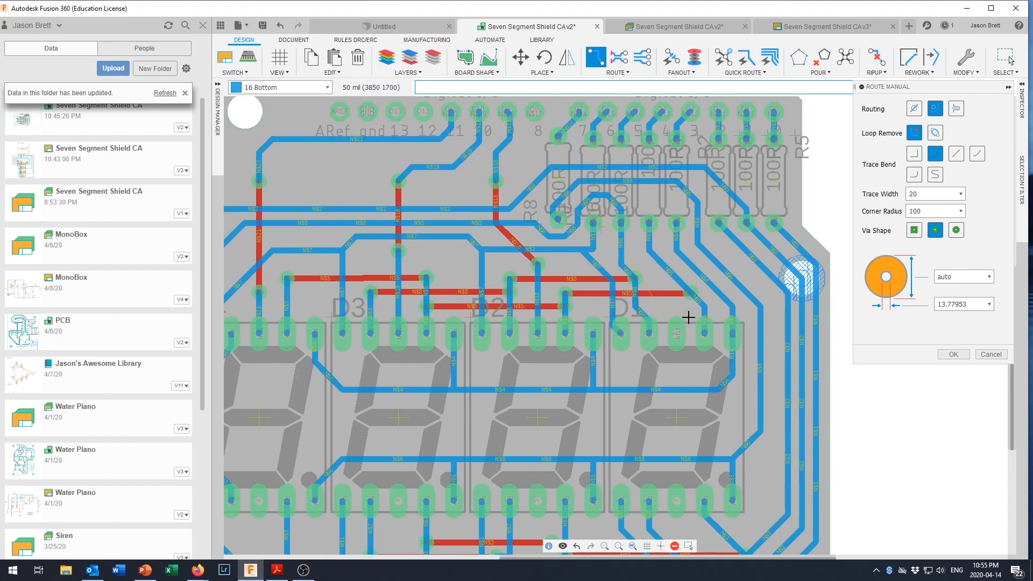
scroll(687, 317, up, 1)
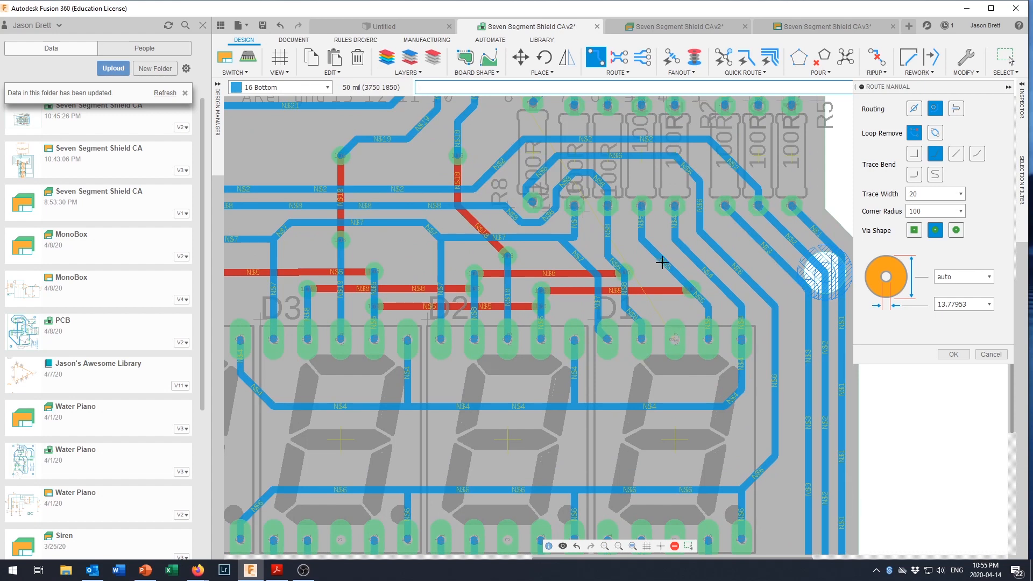
click(953, 355)
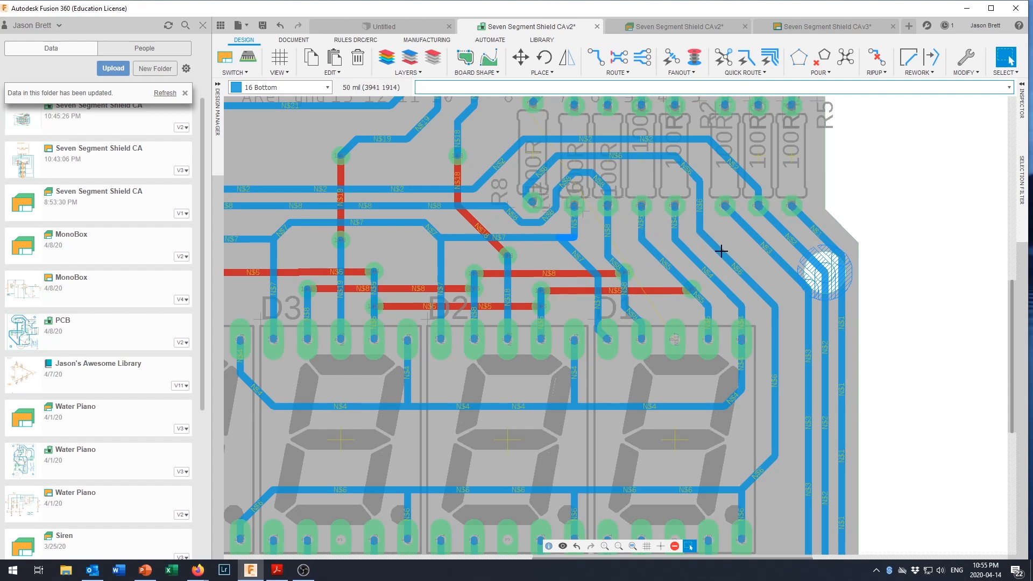
key(m)
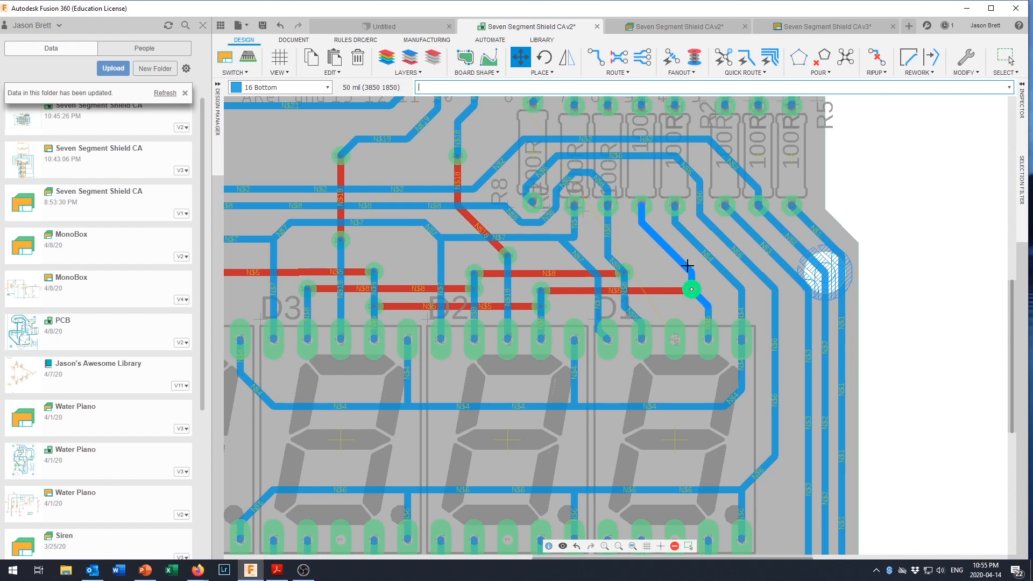
key(Escape)
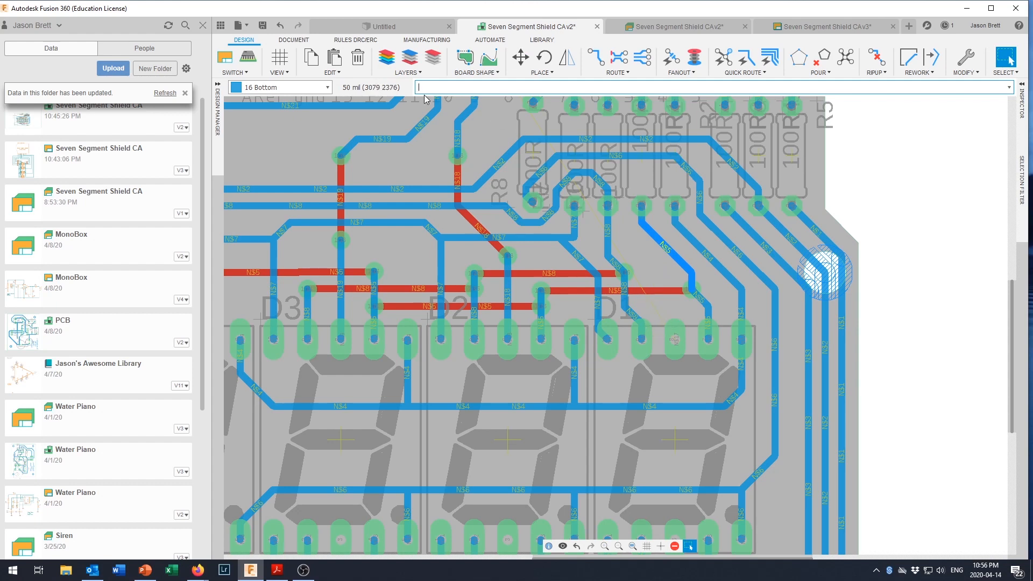
- Route a short Bottom stub up from D1's upper middle pin to a via, and continue on Top left toward R8
click(594, 64)
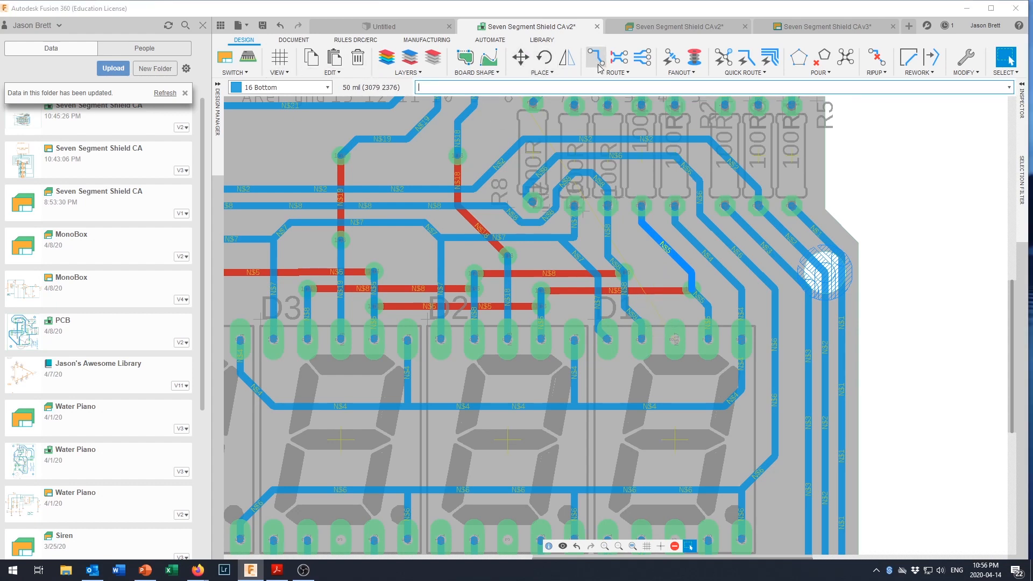
click(673, 339)
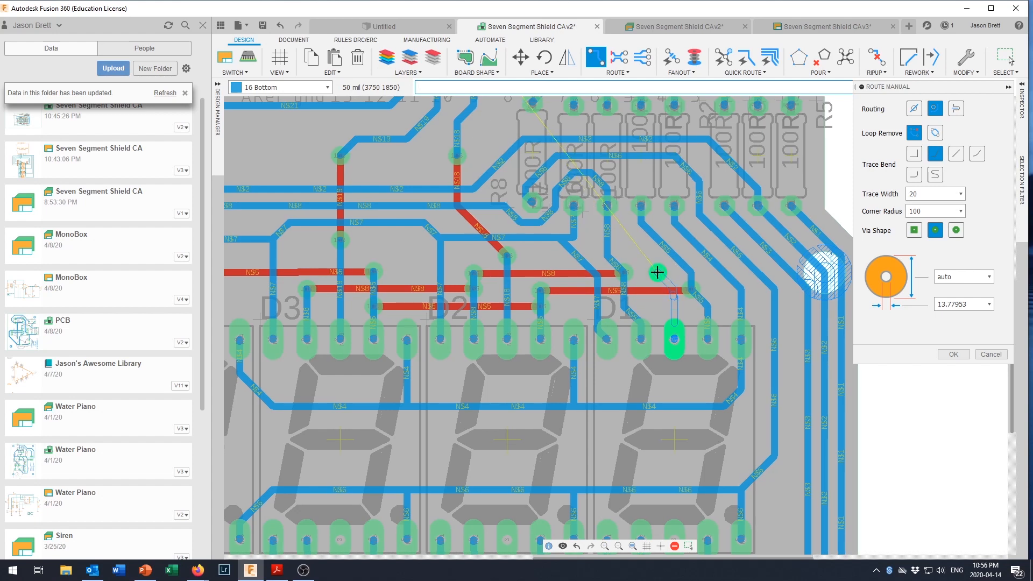
middle_click(657, 271)
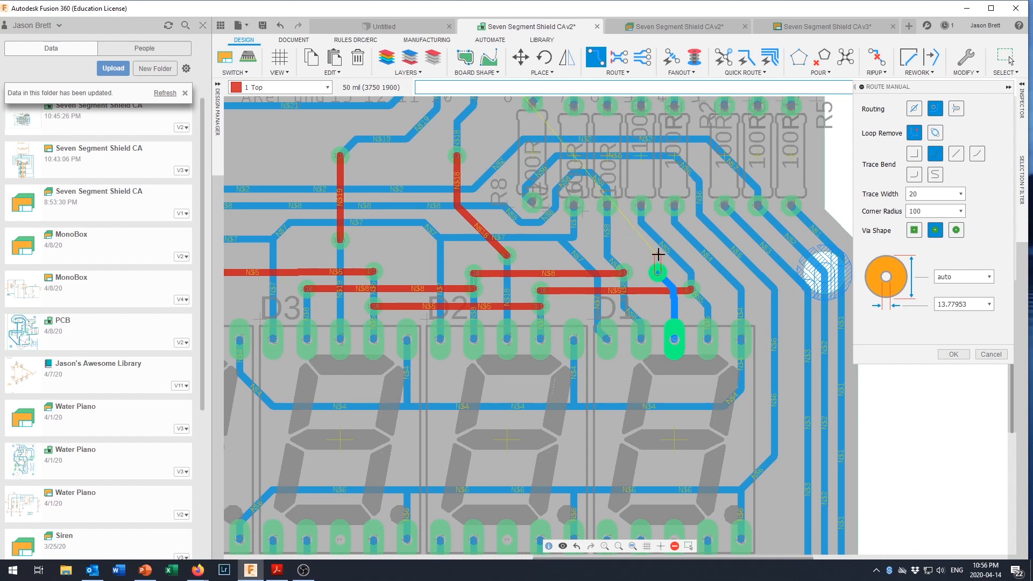
click(622, 238)
click(537, 238)
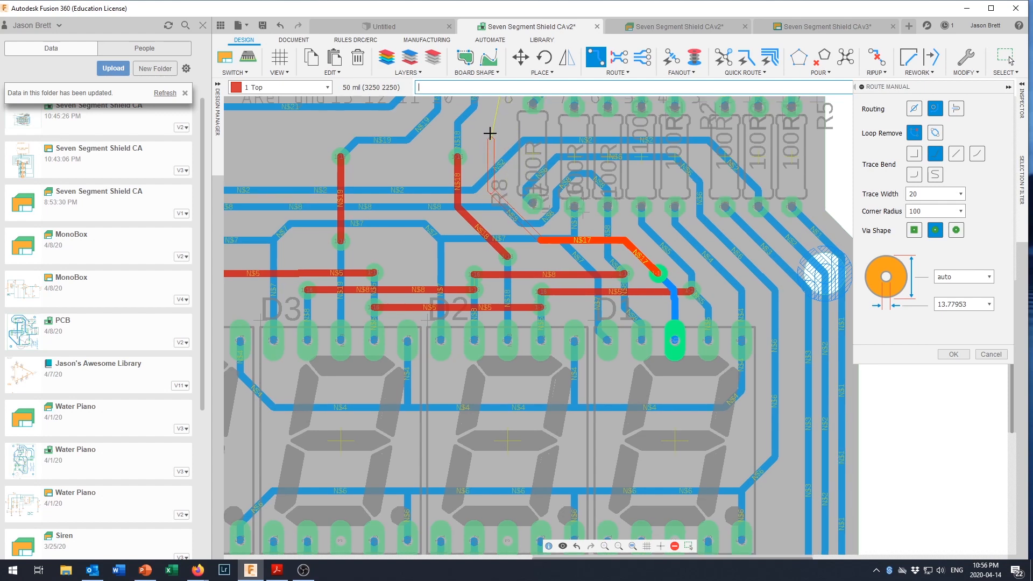
- Continue the D1 Top trace up beside R8 to a via and finish it on Bottom at Arduino pin 8
click(490, 136)
scroll(490, 137, down, 2)
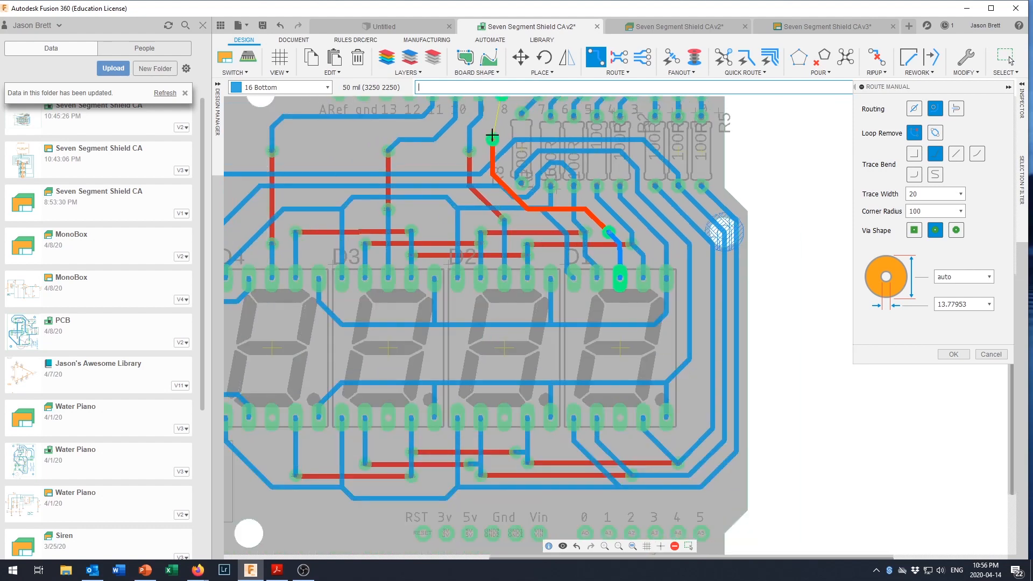
scroll(489, 137, up, 2)
scroll(500, 143, down, 3)
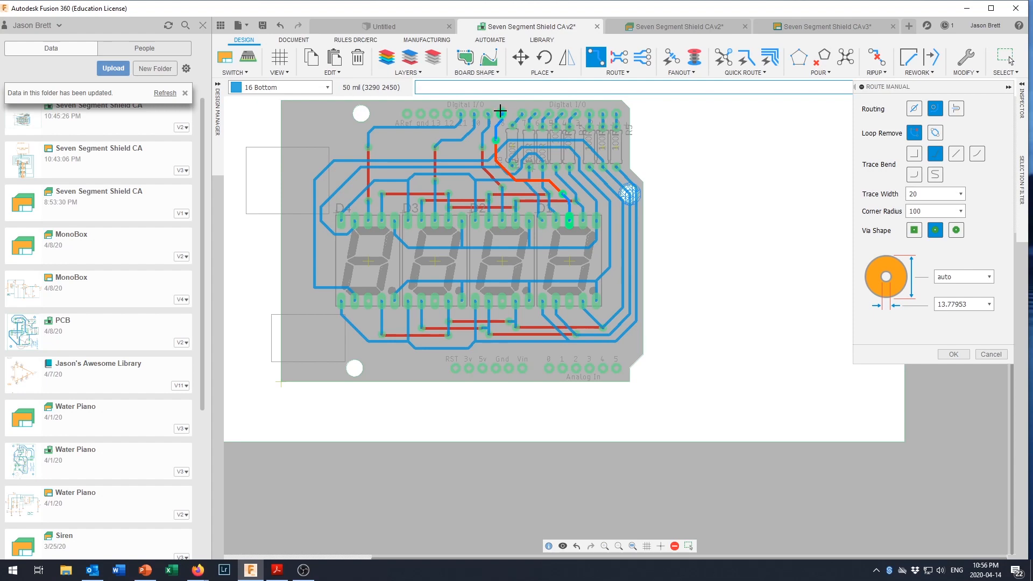
scroll(500, 114, up, 3)
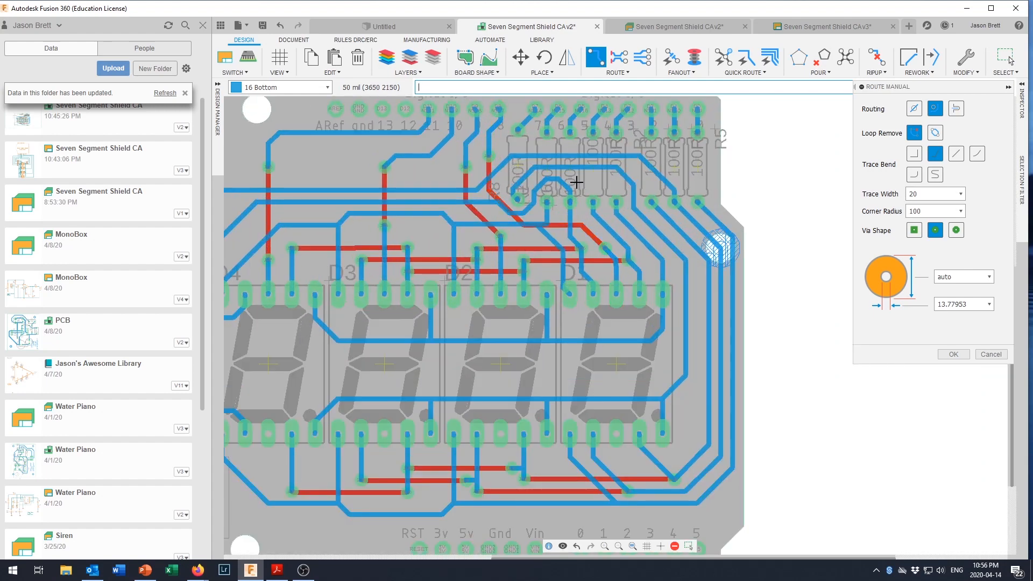
scroll(518, 135, up, 1)
scroll(518, 136, down, 3)
scroll(513, 162, up, 4)
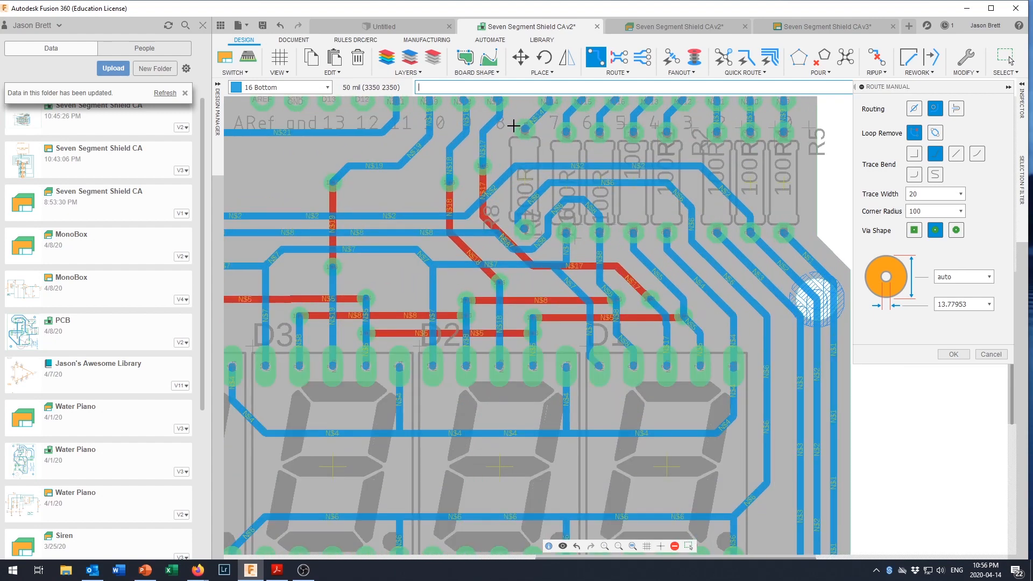
scroll(508, 181, up, 5)
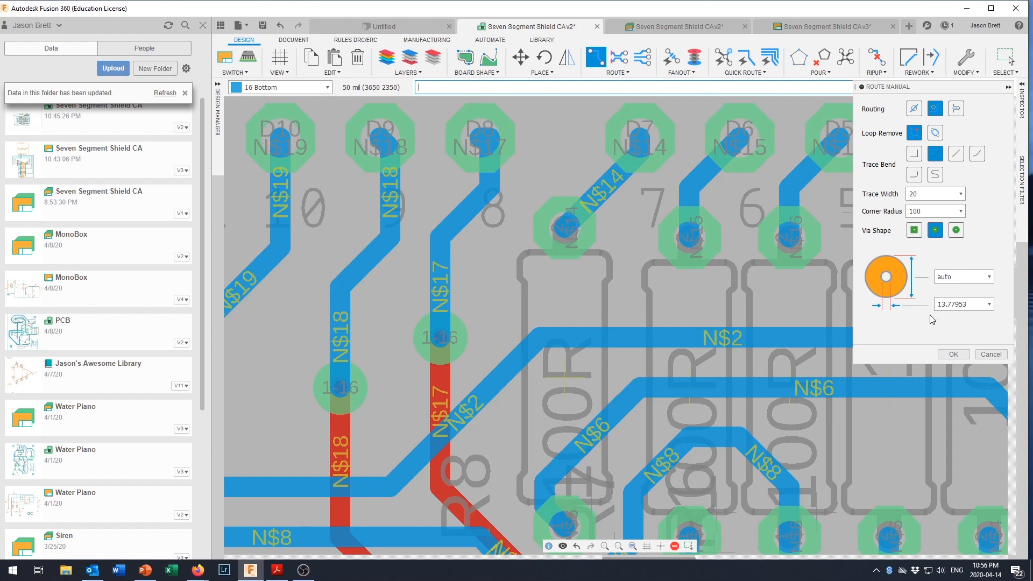
click(953, 354)
- Reshape the N$17 Bottom trace below Arduino pin 8 into a long vertical run with a short diagonal into its via
click(495, 175)
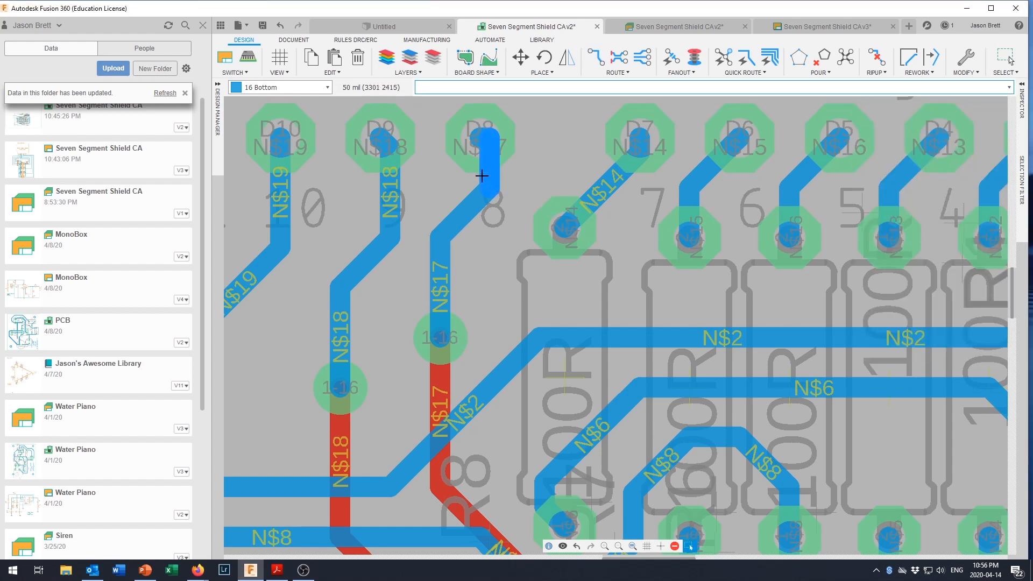
drag(494, 176, 467, 184)
mouse_move(486, 143)
mouse_down()
mouse_move(475, 148)
mouse_move(477, 174)
mouse_move(445, 172)
mouse_up()
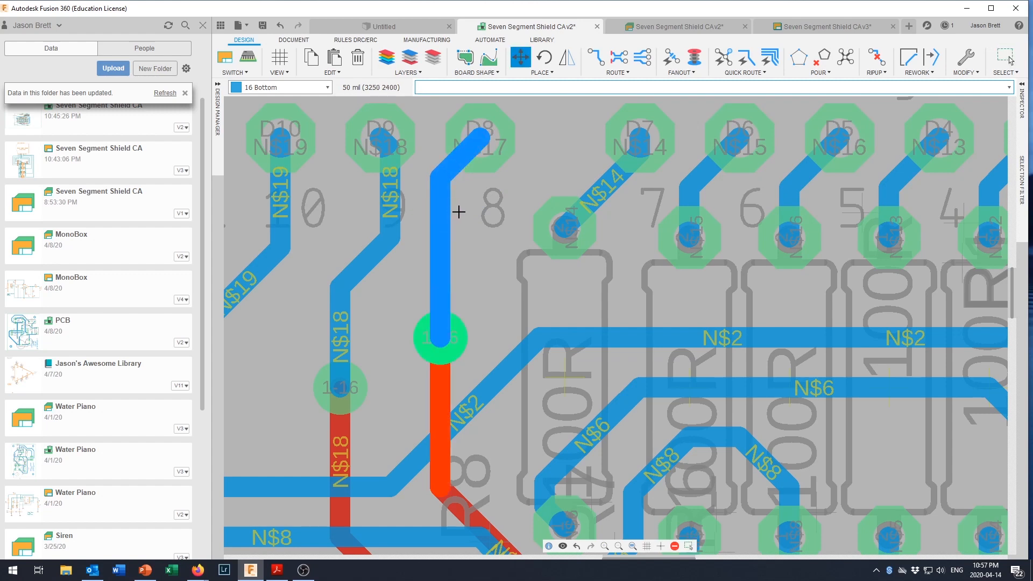
key(ctrl+z)
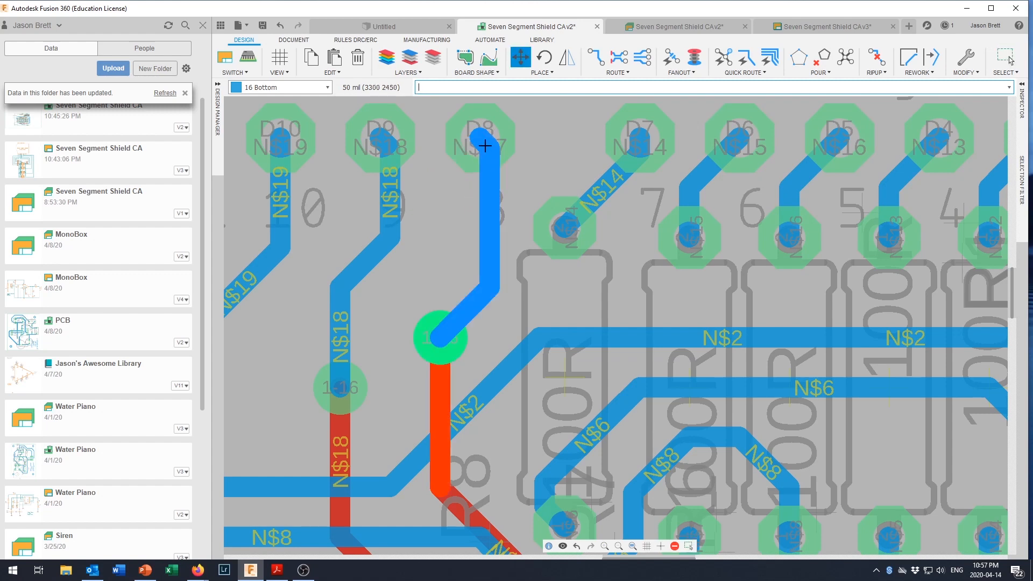
drag(485, 146, 482, 144)
- Examine the routing across the whole board, including the traces above and below the four displays
scroll(510, 231, down, 5)
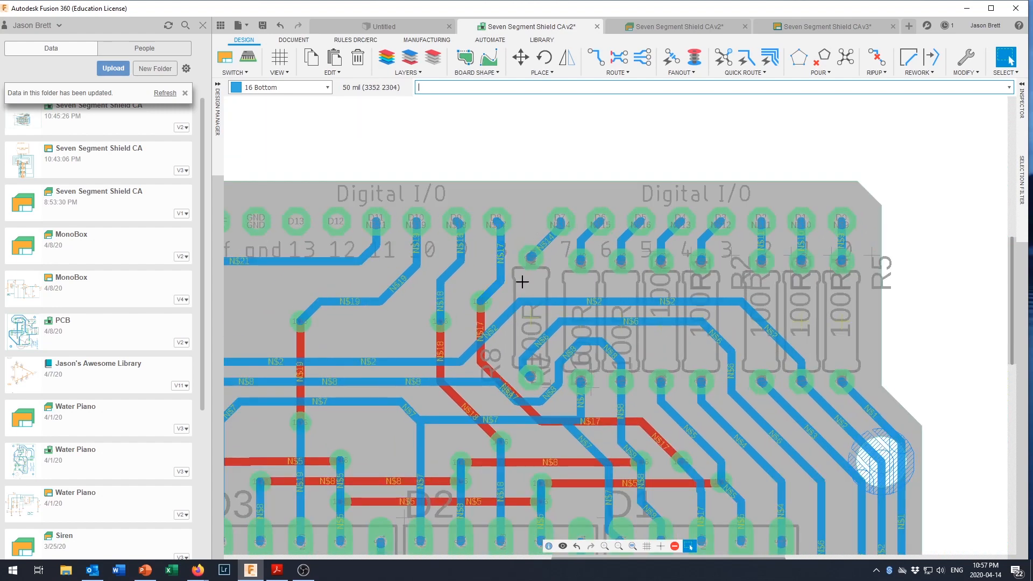
scroll(520, 272, down, 4)
middle_drag(639, 256, 712, 252)
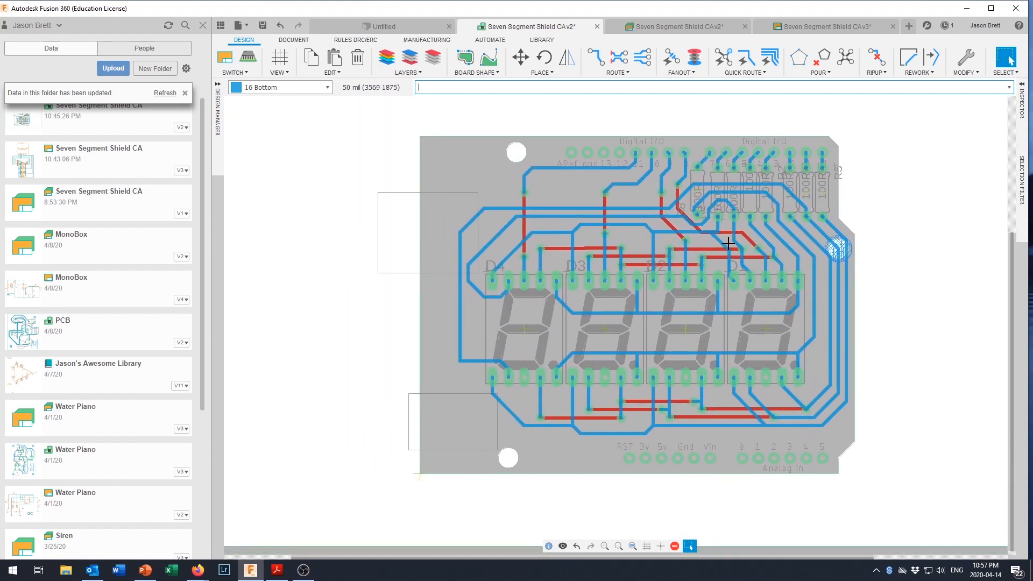
scroll(711, 251, up, 1)
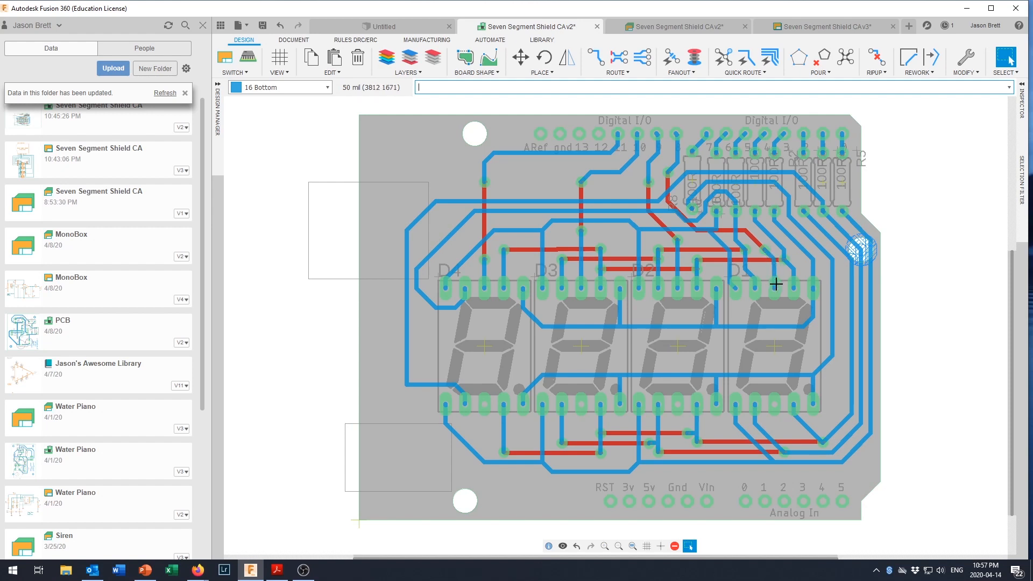
scroll(711, 292, down, 2)
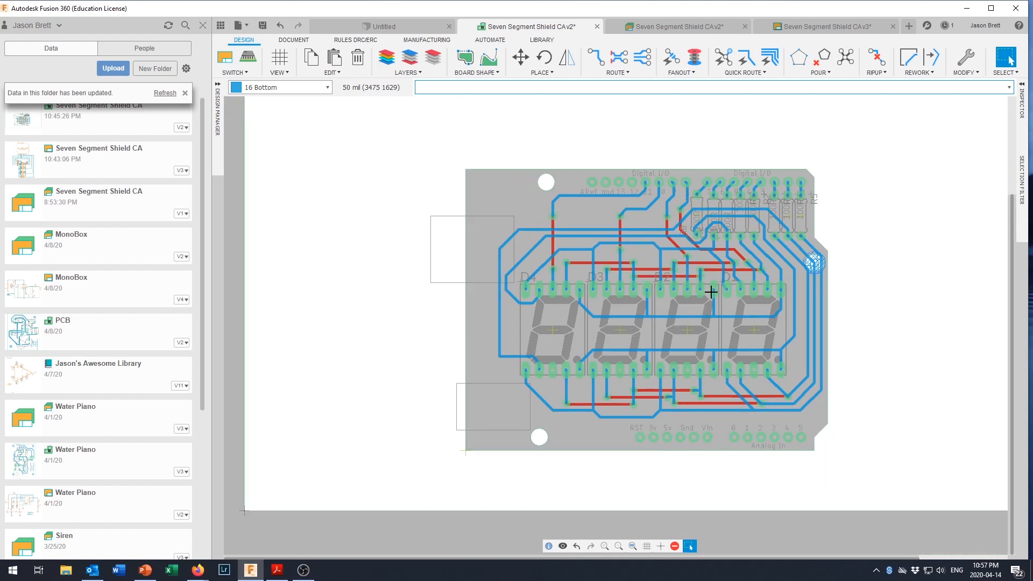
scroll(711, 292, up, 1)
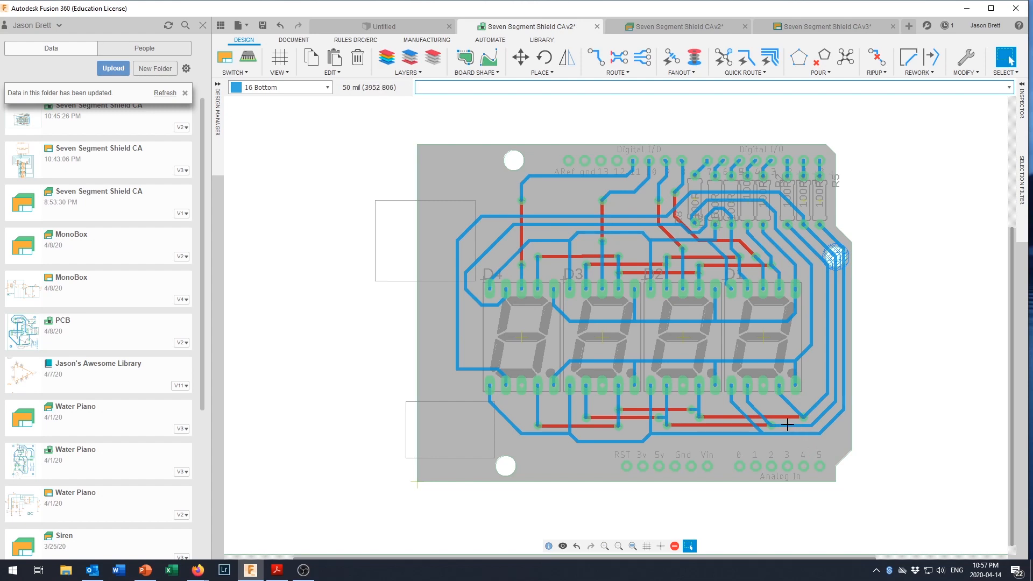
scroll(764, 418, up, 1)
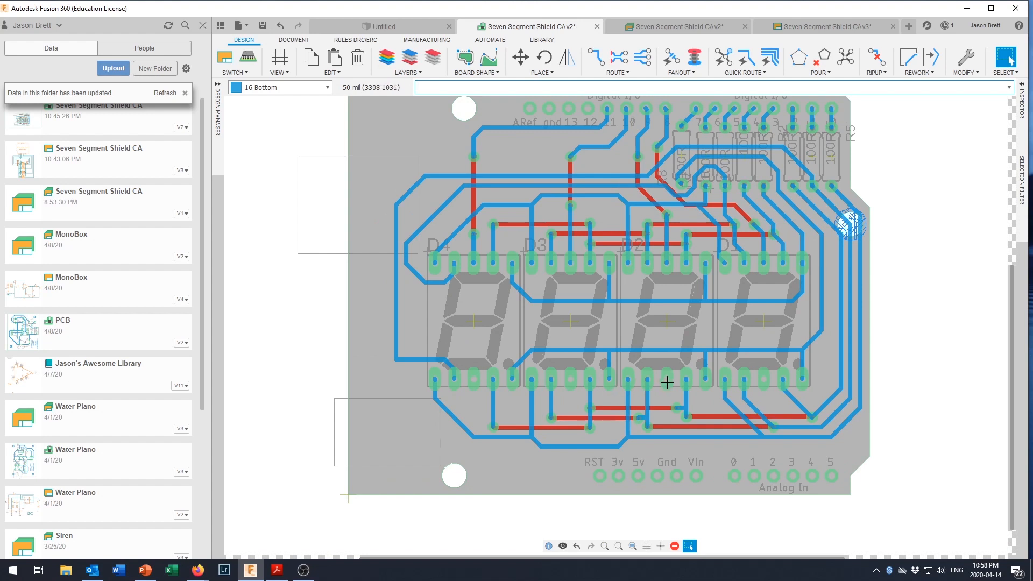
scroll(663, 398, up, 1)
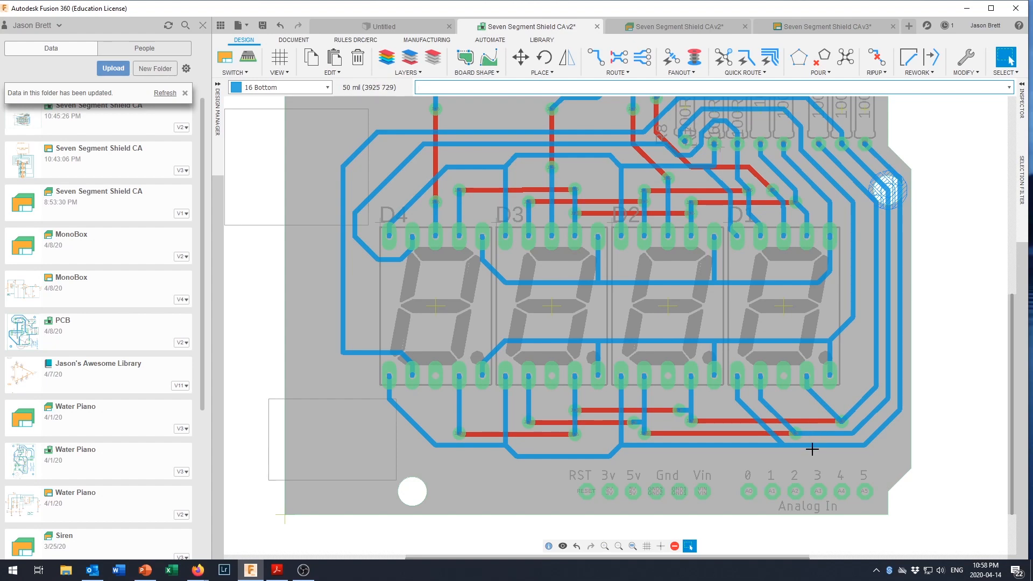
scroll(812, 448, down, 3)
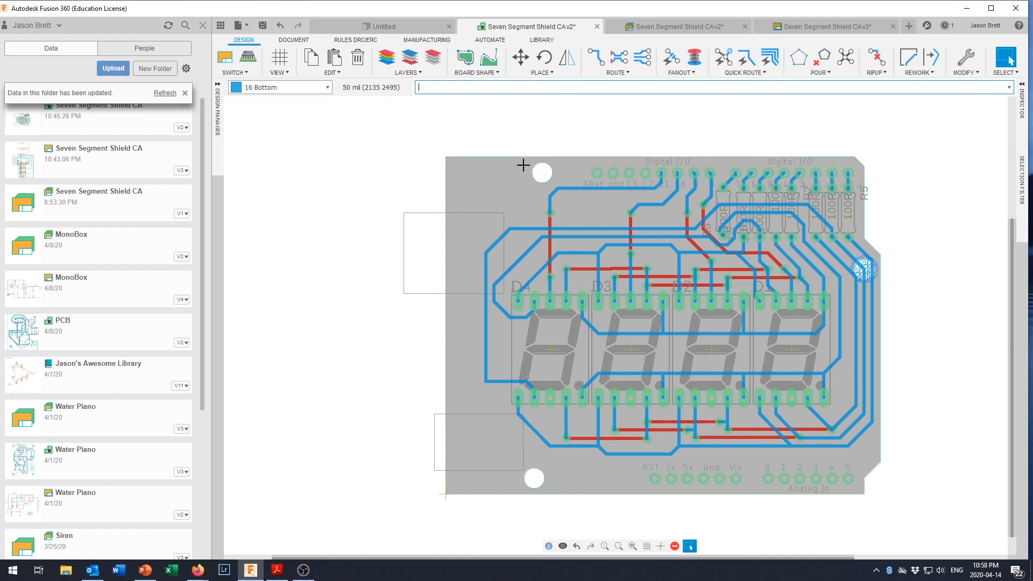
- Run a design rule check on the board with the default design rules
click(347, 42)
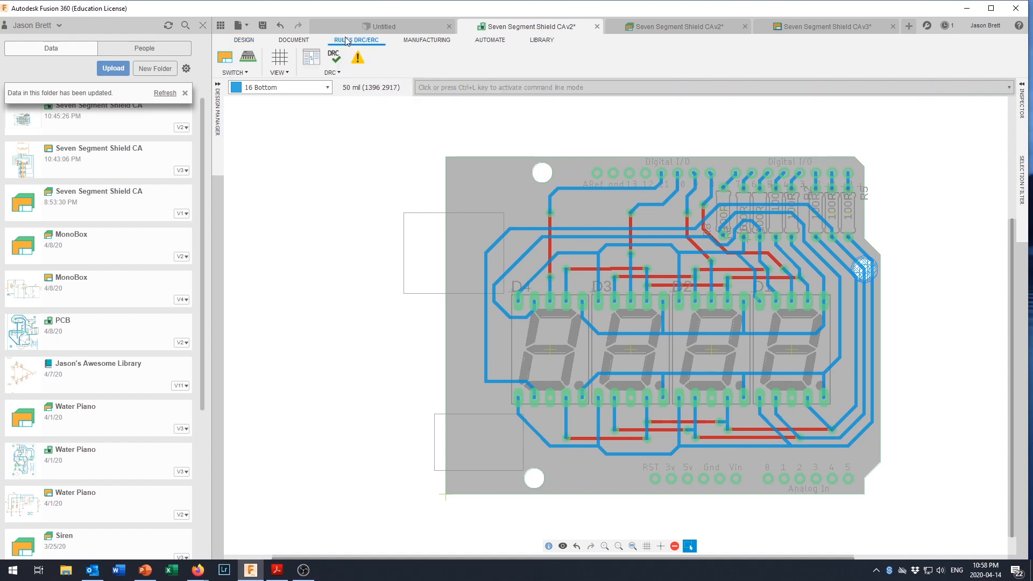
click(334, 57)
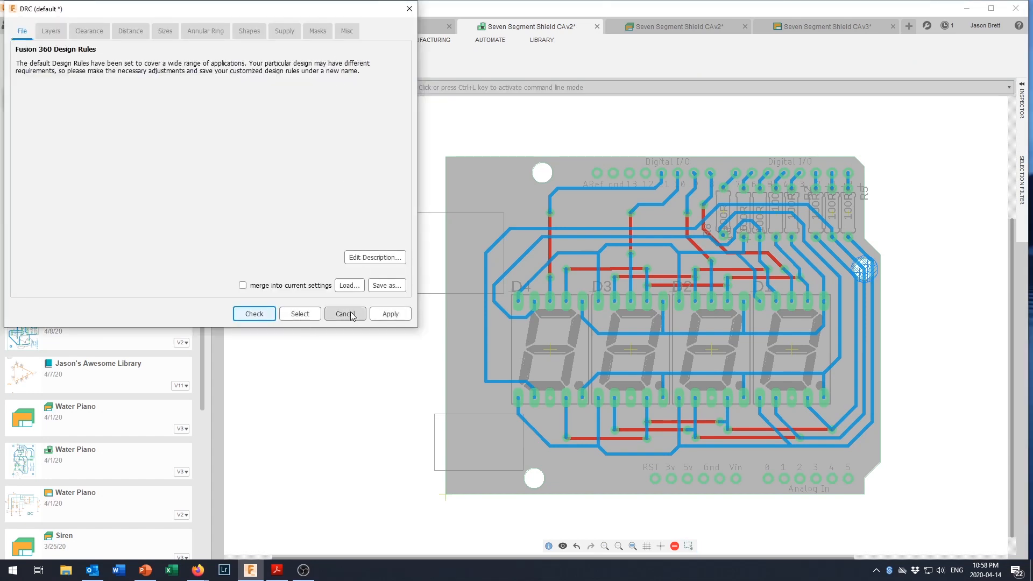
click(260, 314)
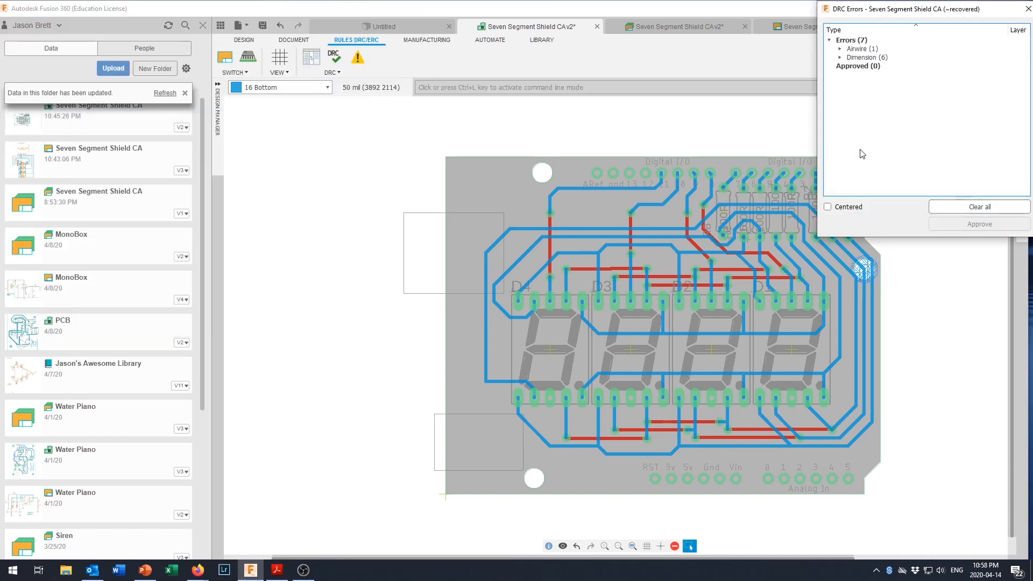
- Examine the reported Airwire error, including the N$8 vias and trace ends above D2
click(840, 49)
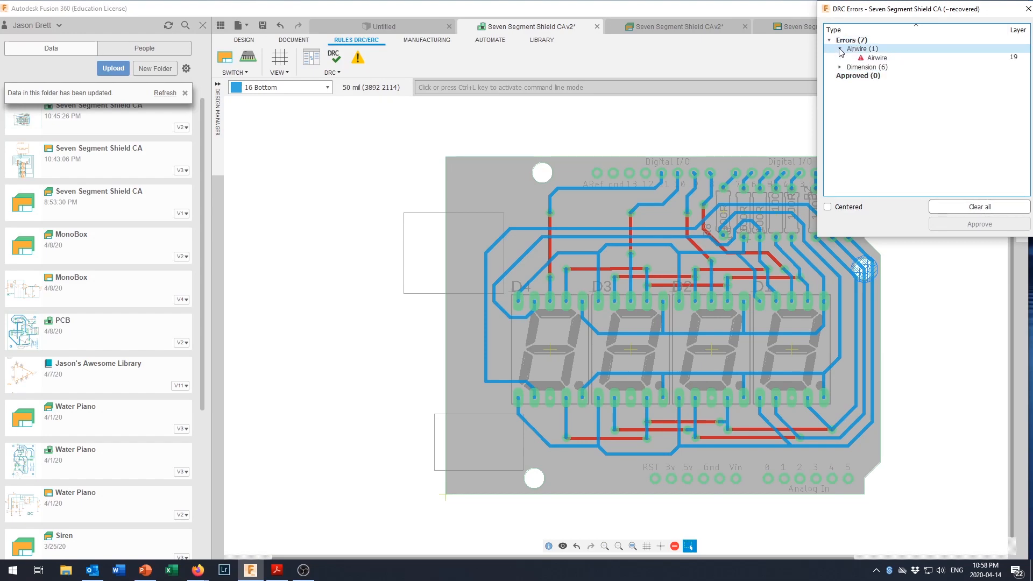
click(872, 58)
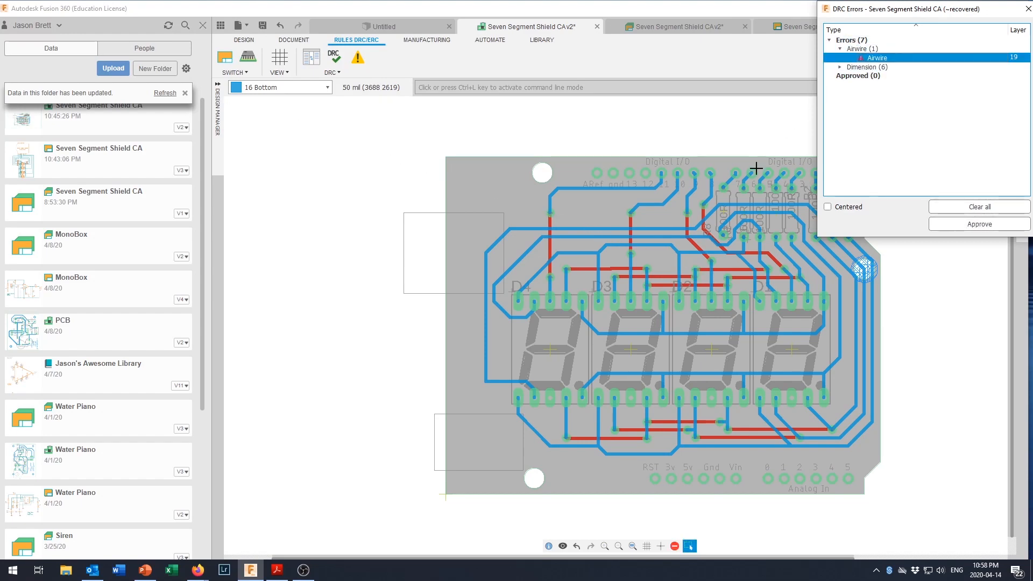
scroll(699, 290, up, 3)
scroll(700, 290, up, 5)
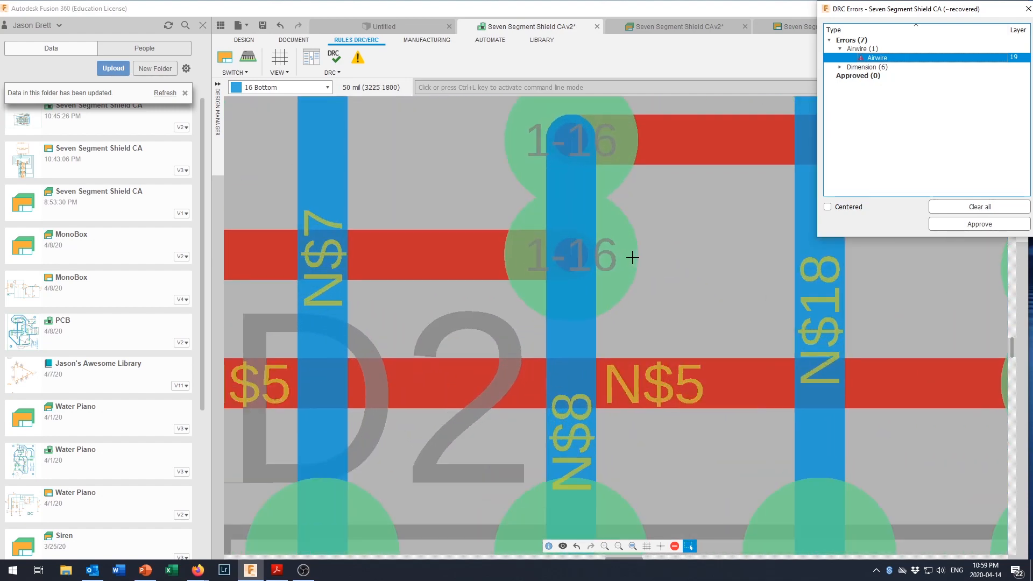
scroll(631, 258, down, 2)
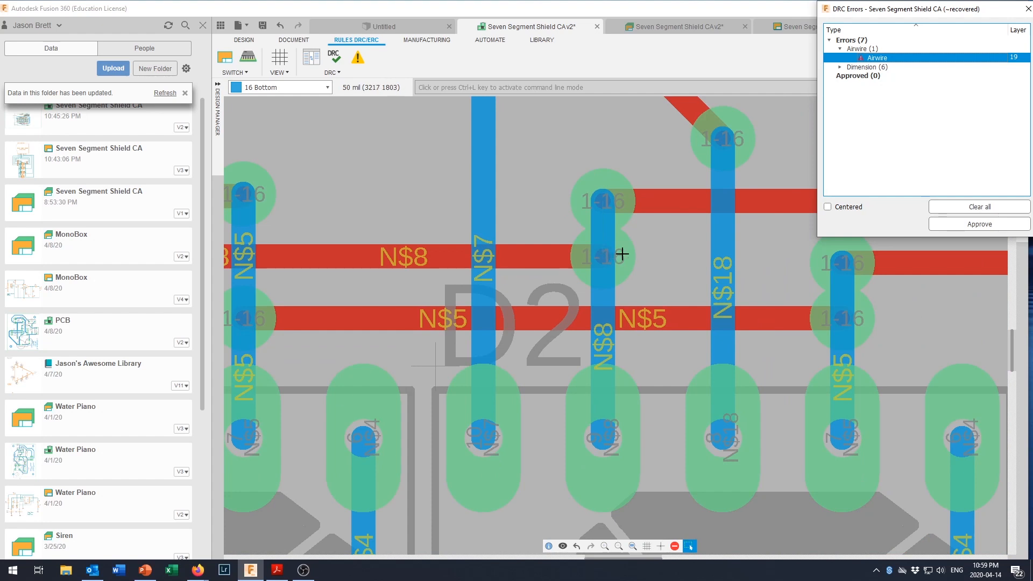
scroll(611, 256, up, 2)
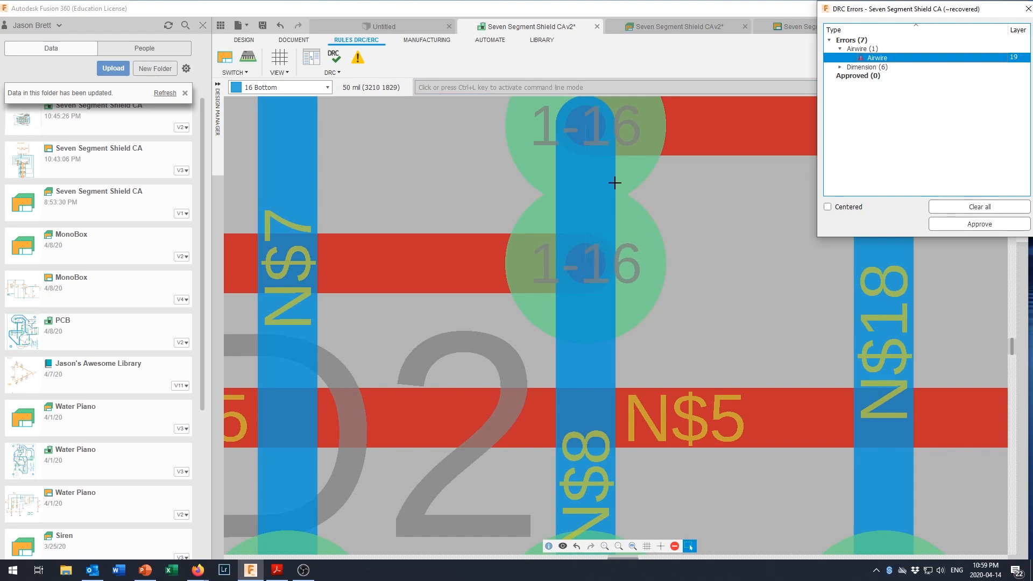
scroll(603, 166, down, 1)
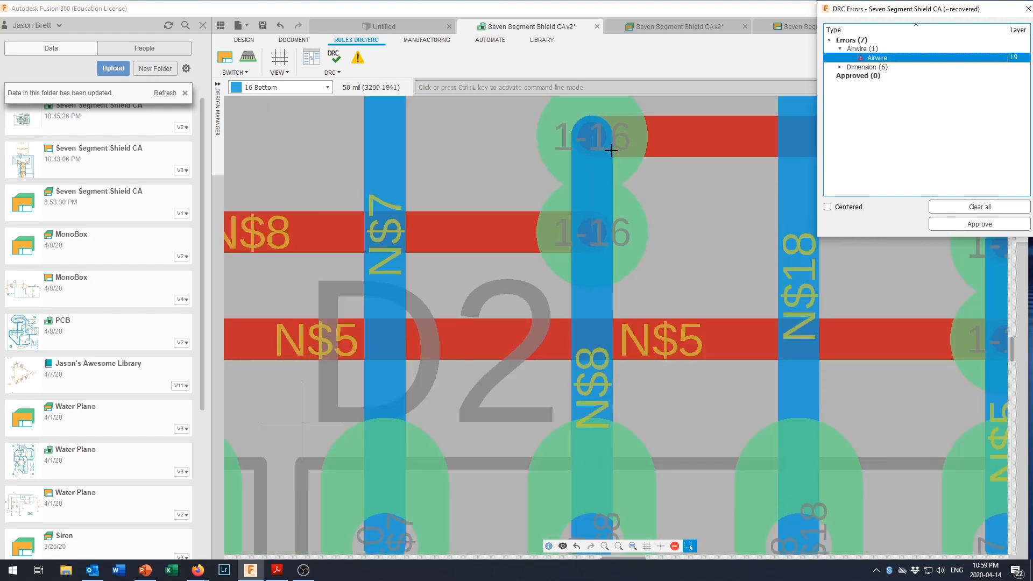
scroll(624, 163, down, 1)
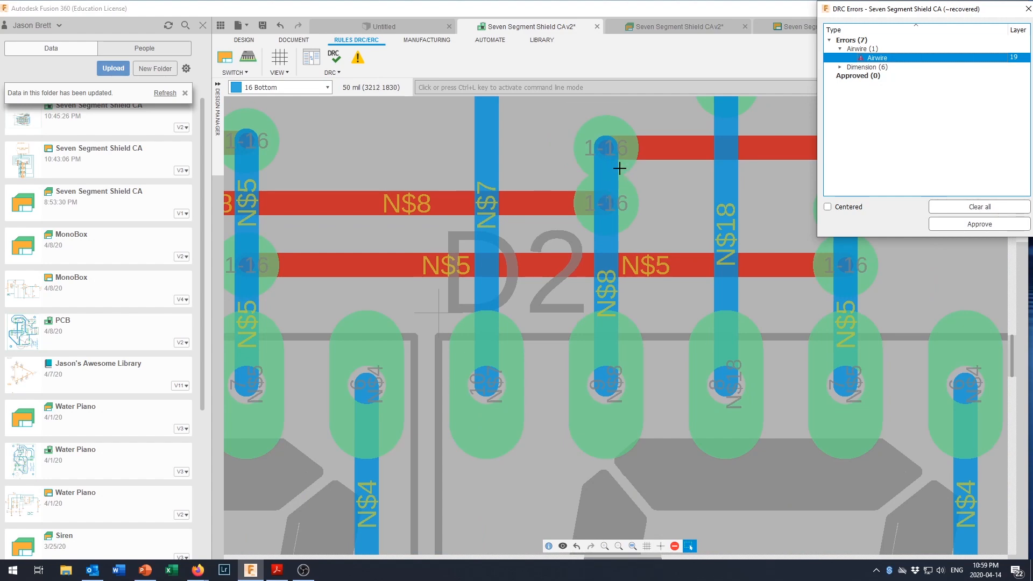
scroll(691, 223, down, 4)
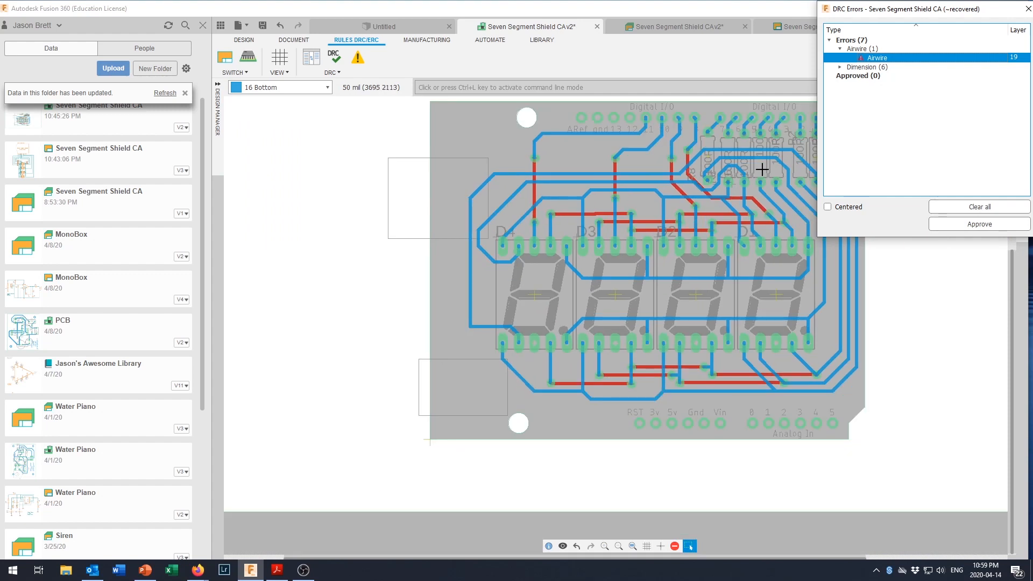
- Inspect the Dimension errors one after another around the mounting hole beside the outer Bottom traces
click(839, 68)
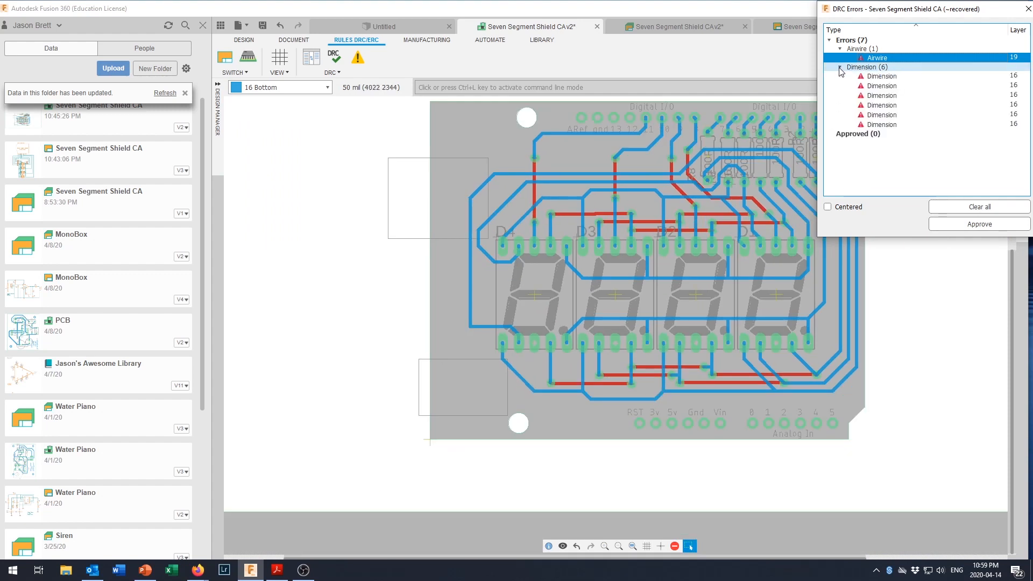
click(872, 77)
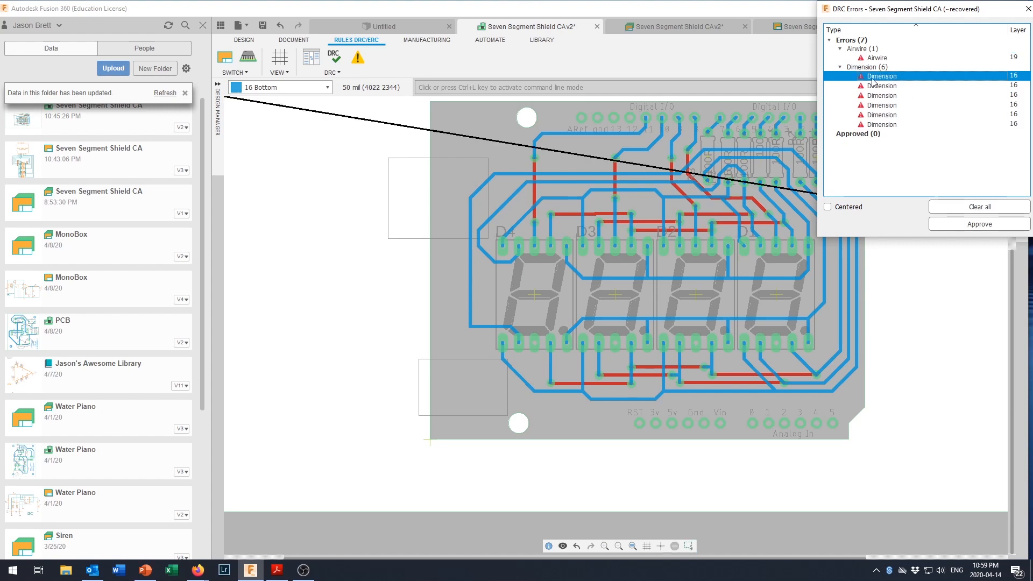
drag(889, 14, 528, 173)
scroll(855, 220, up, 5)
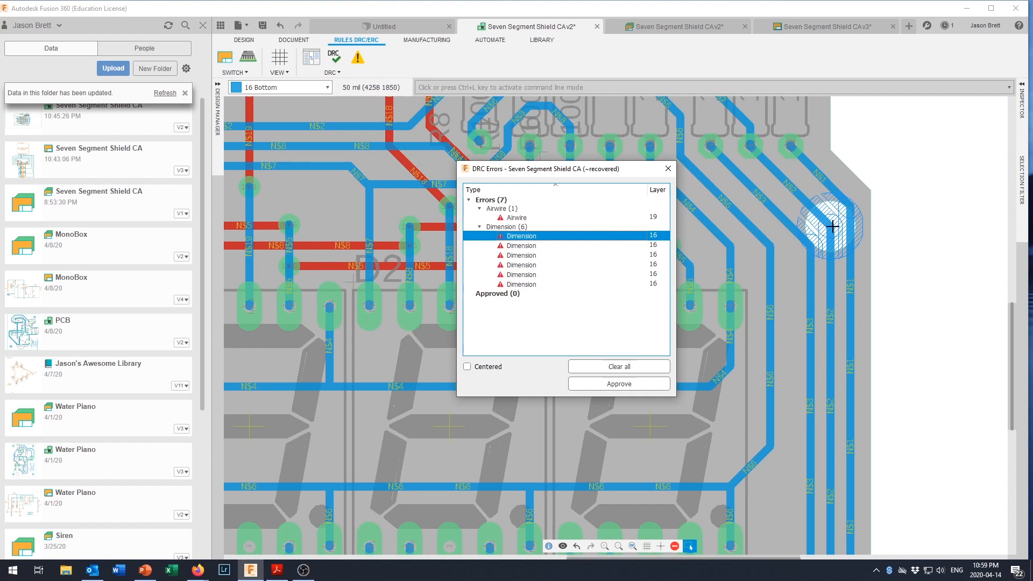
click(538, 246)
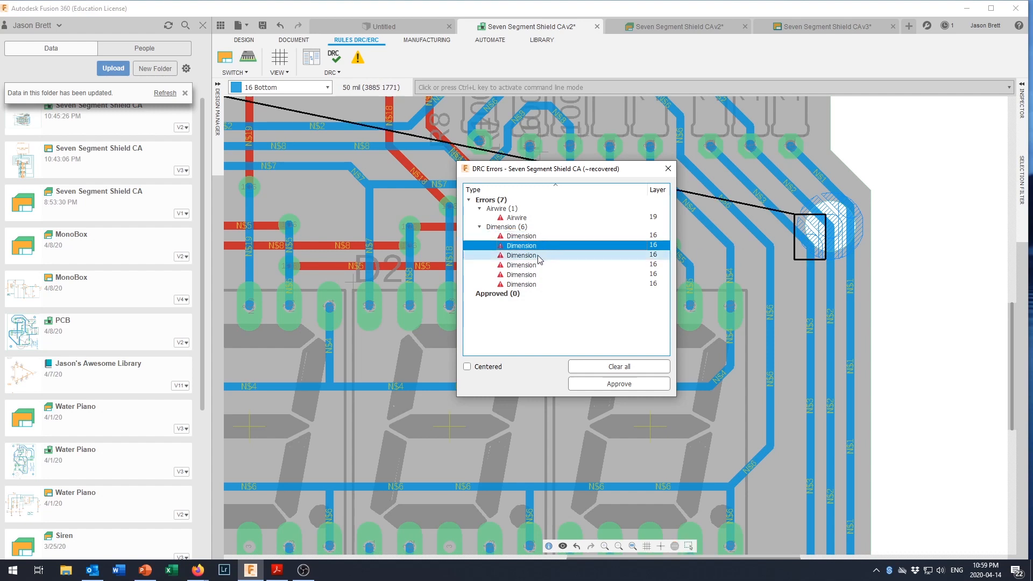
click(538, 256)
click(538, 265)
click(540, 284)
click(538, 275)
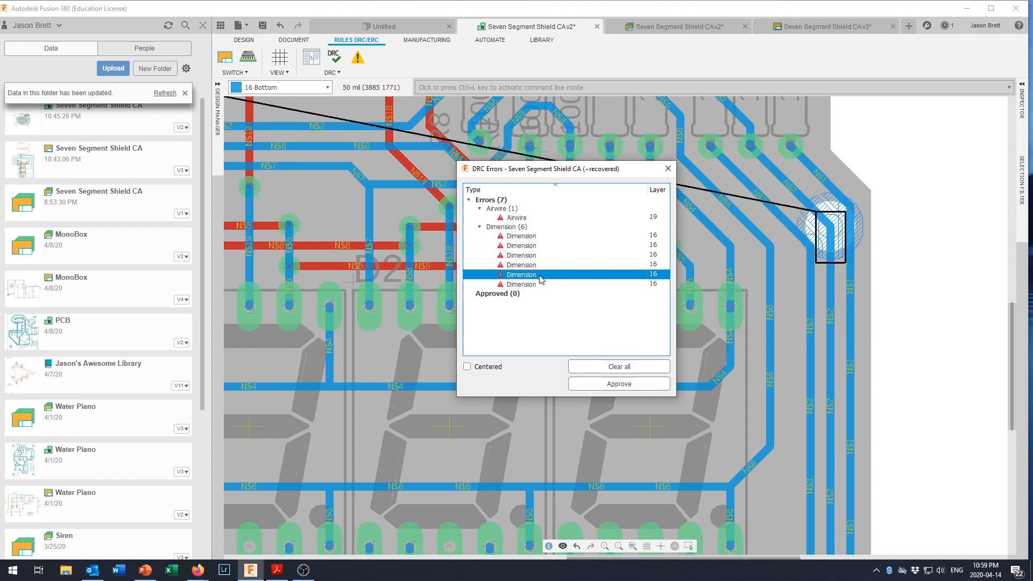
- Clear all entries from the DRC error list and close it
click(627, 369)
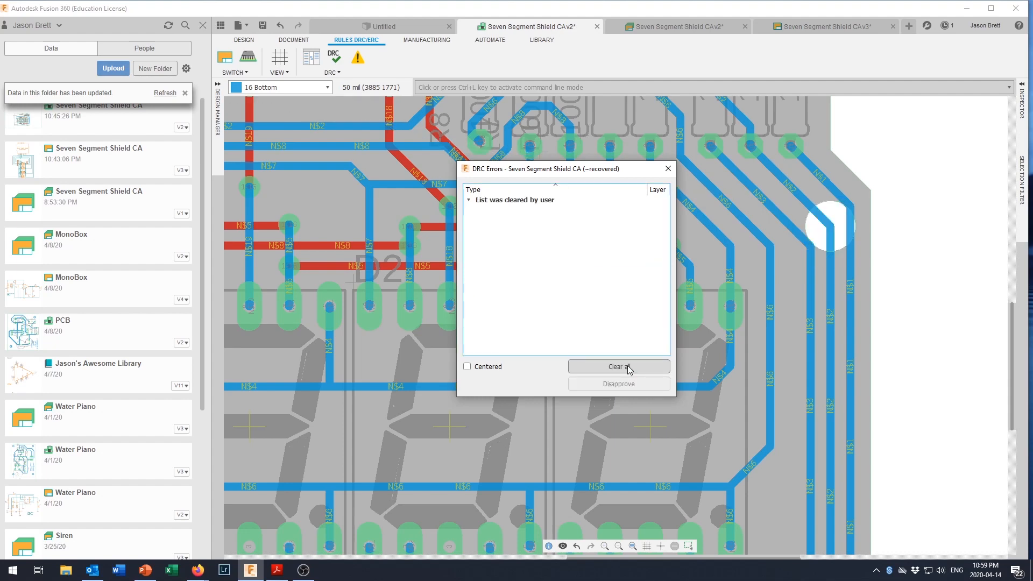
click(667, 169)
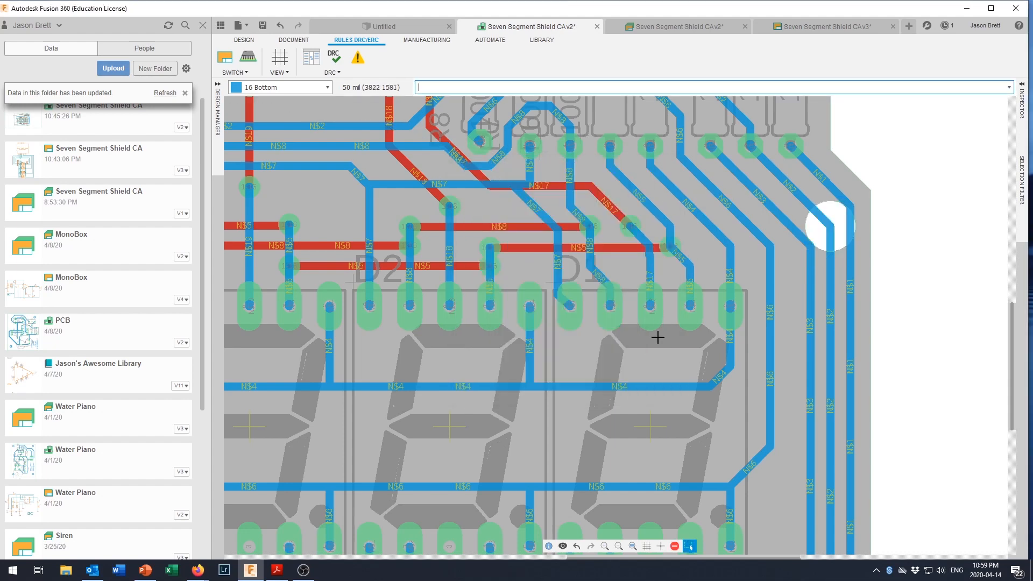
- Miter the square corner of the outermost Bottom trace beside D4 into a long diagonal toward D4's lower pin, with radius 0
scroll(648, 353, down, 5)
scroll(648, 354, down, 2)
scroll(627, 360, up, 2)
middle_drag(629, 360, 731, 311)
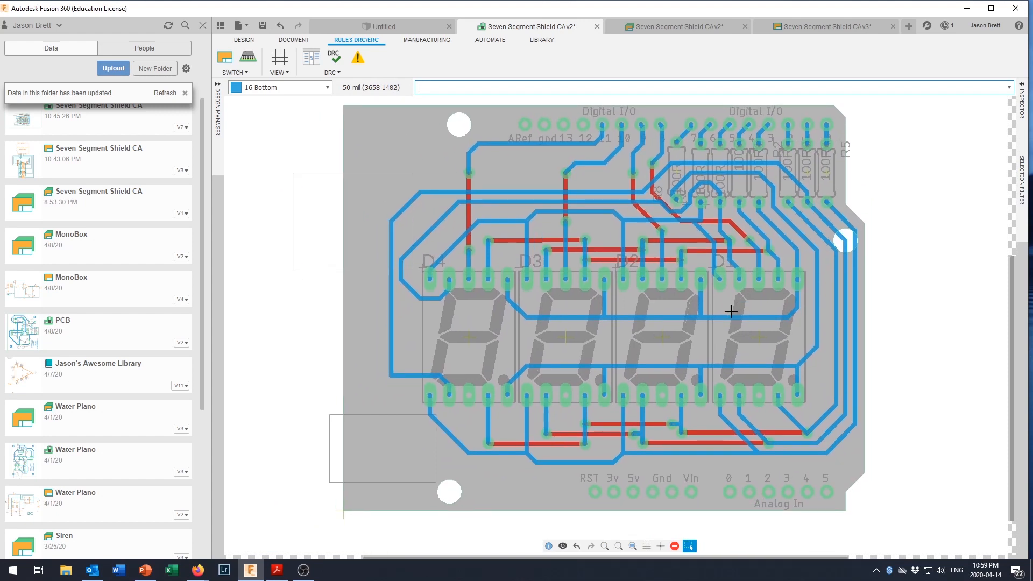
scroll(726, 312, up, 1)
scroll(723, 312, down, 1)
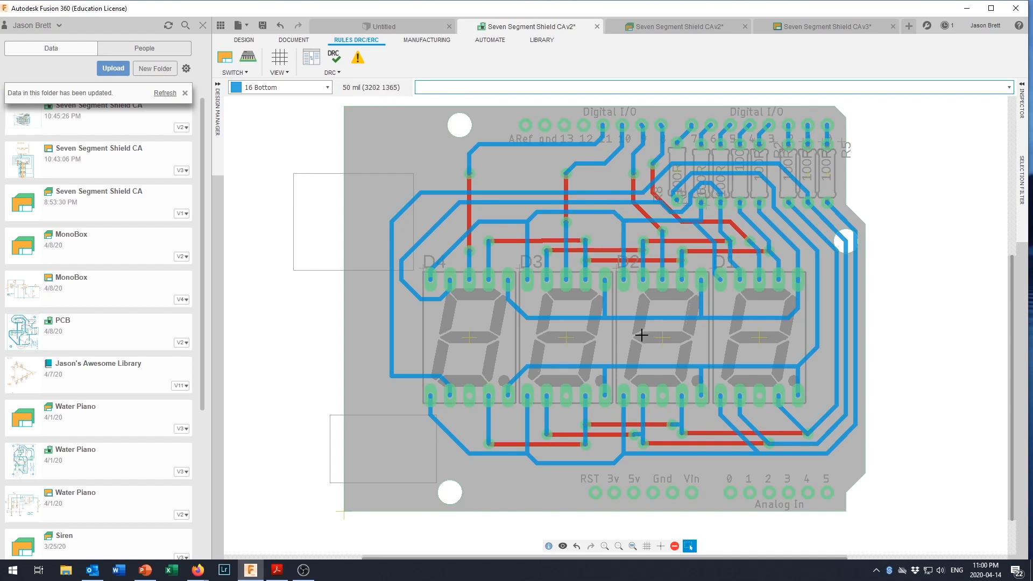
right_click(392, 376)
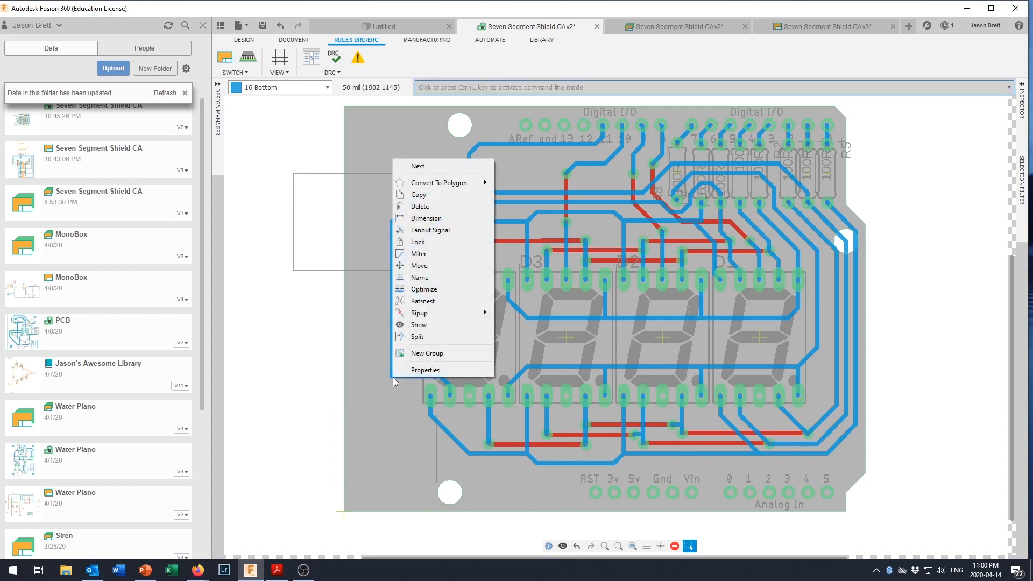
click(419, 253)
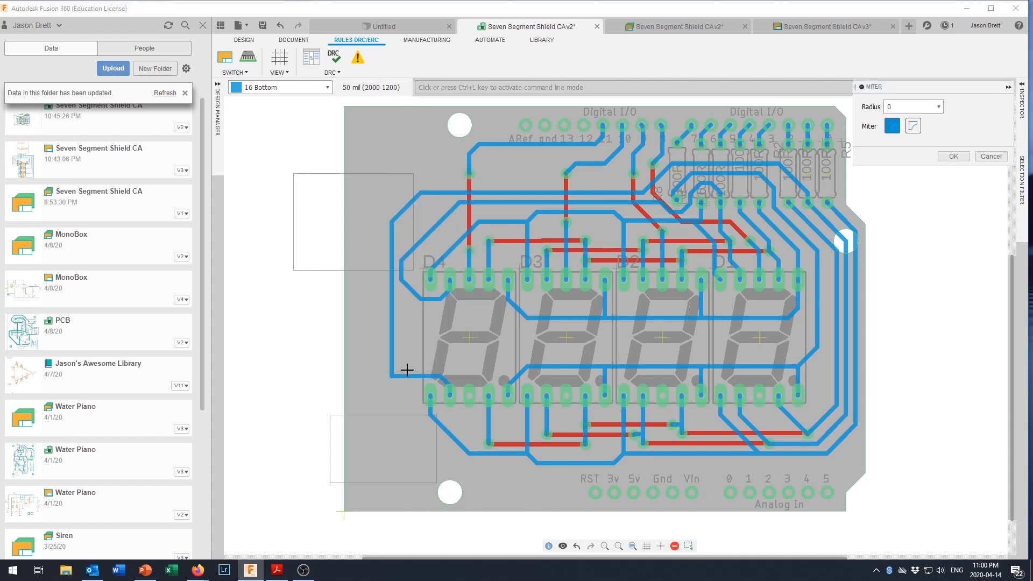
drag(395, 376, 416, 354)
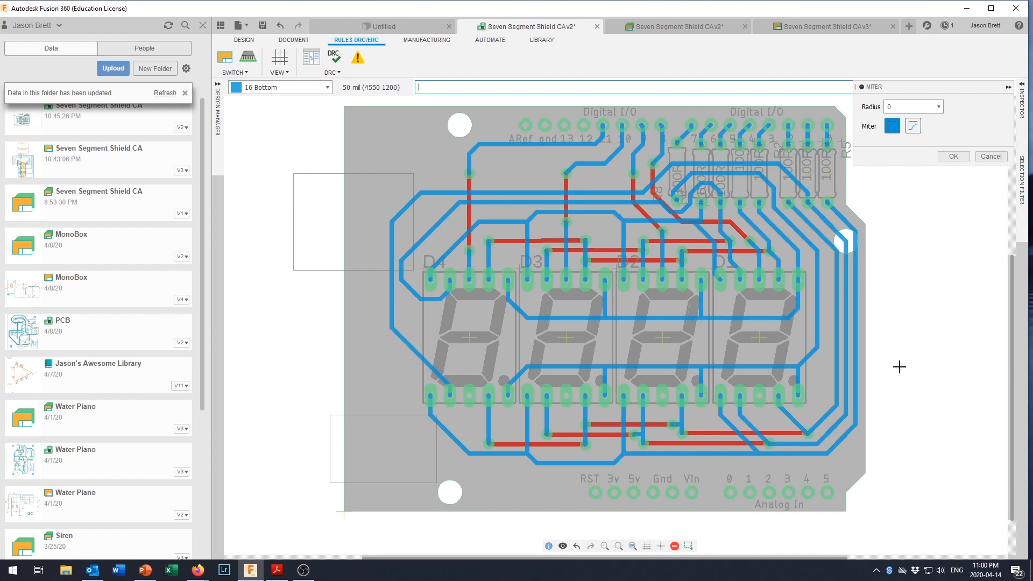
click(954, 156)
scroll(689, 277, down, 2)
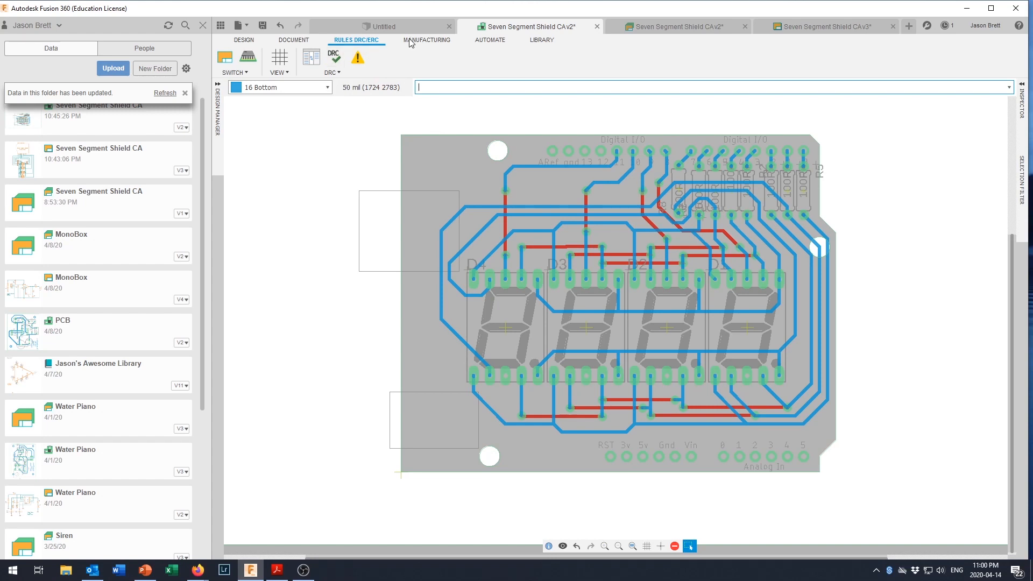
click(295, 41)
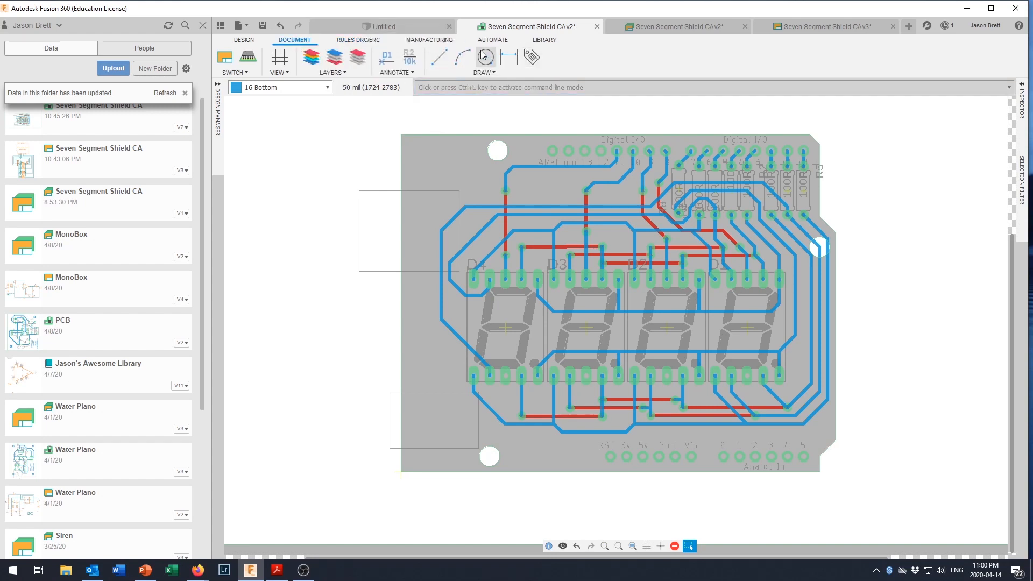
click(484, 72)
click(485, 123)
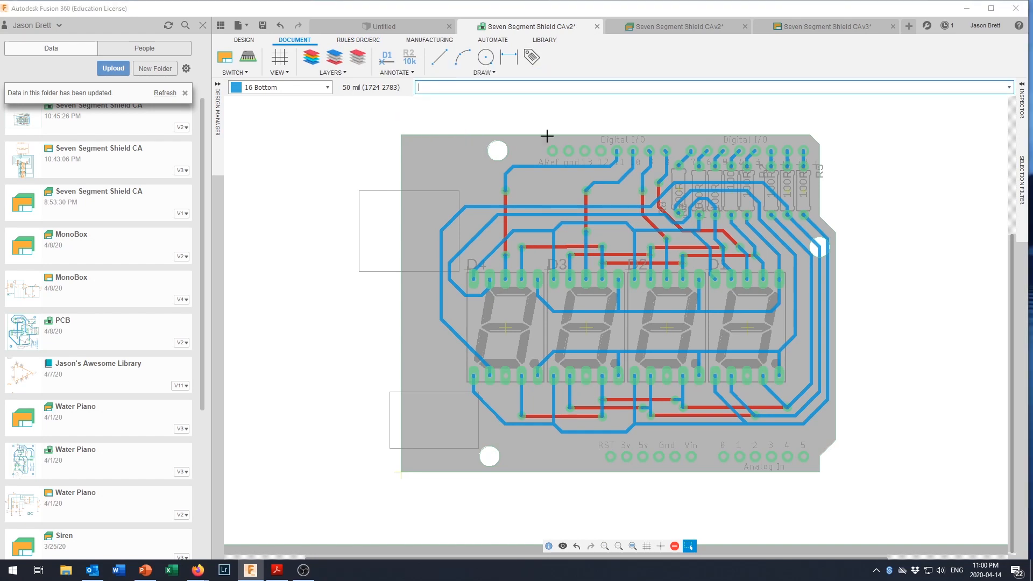
click(932, 113)
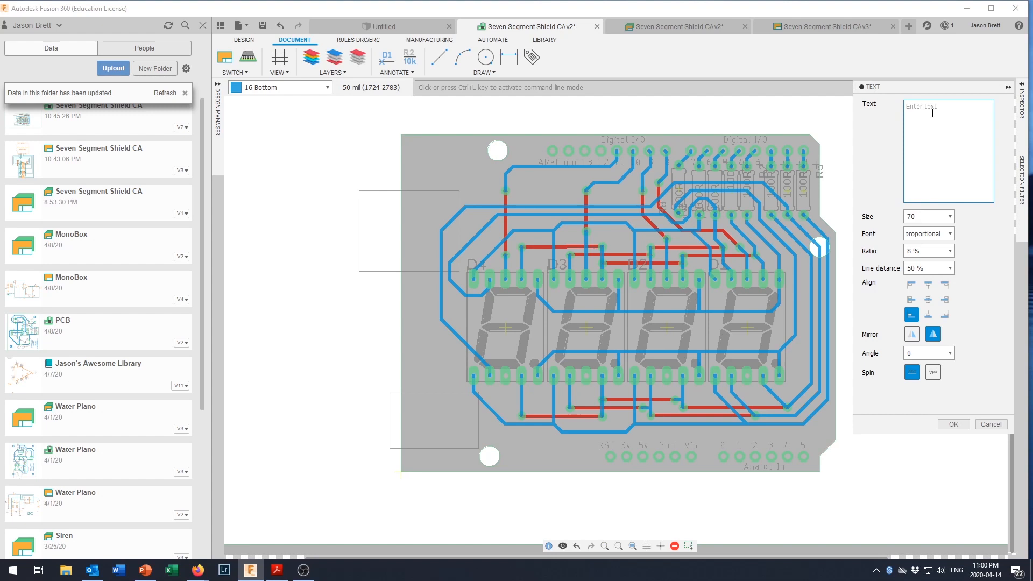
text(7)
text(Brett)
key(Return)
text(April 2020)
click(953, 424)
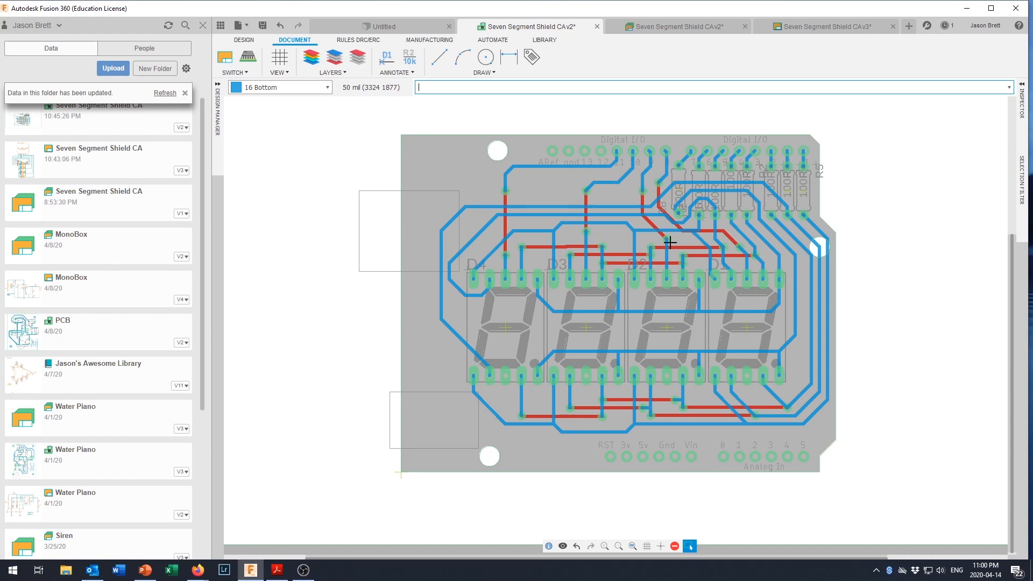
- Place a mirrored Bottom-layer label reading "7Seg CA", the author's name and "April 2020" in the board corner beside the upper mounting hole
click(484, 72)
click(452, 124)
click(934, 118)
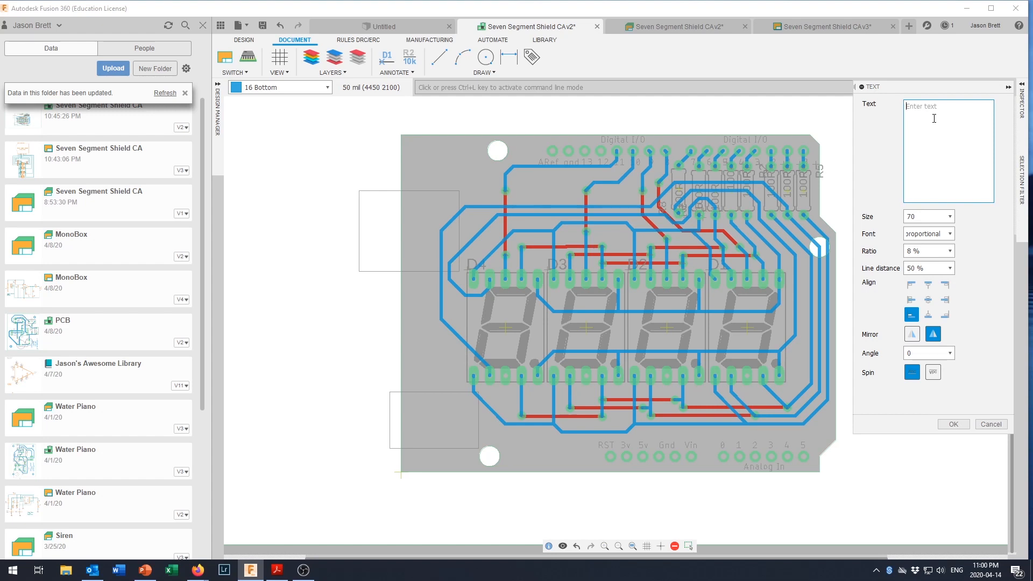
text(7Seg)
text( CA)
text( J. Brett)
text( April 2020)
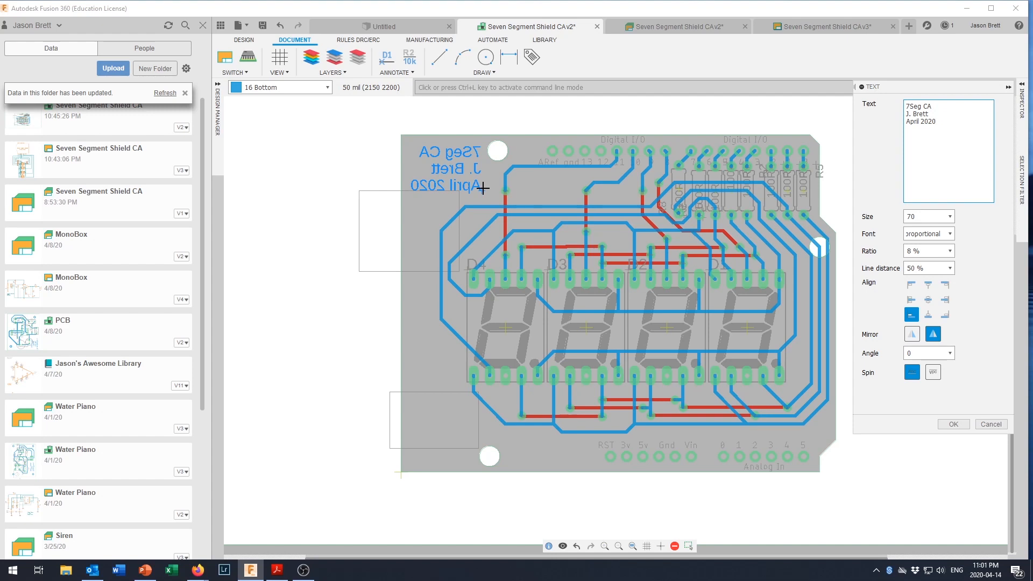
click(483, 188)
click(952, 424)
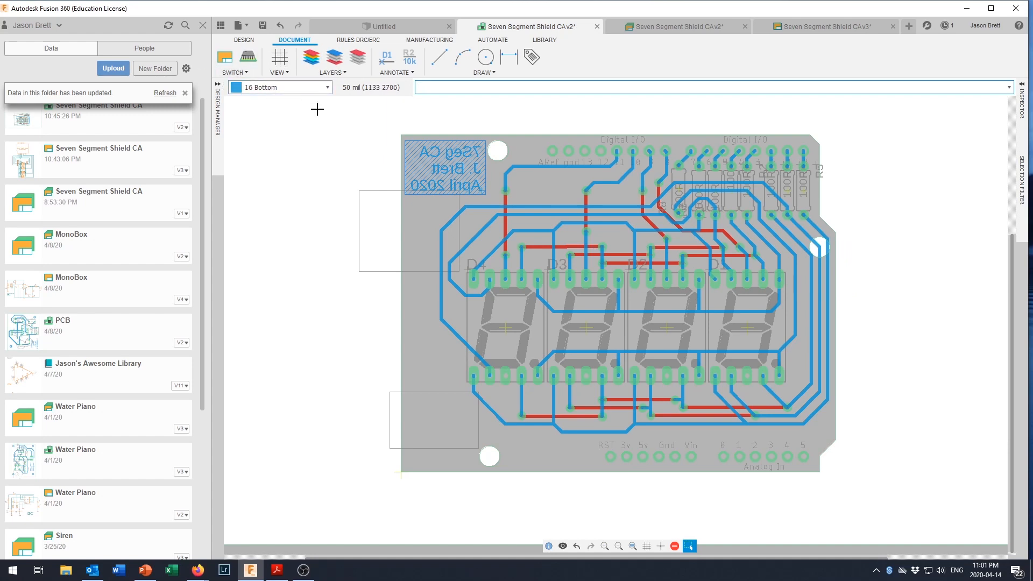
- Save the board as a new version with the description "User Saved"
click(263, 26)
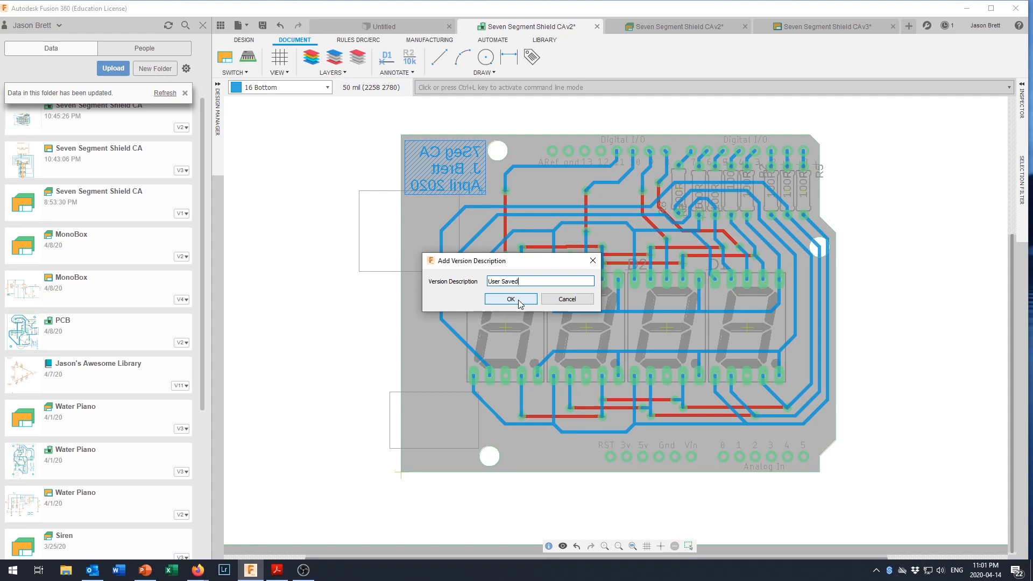
click(519, 302)
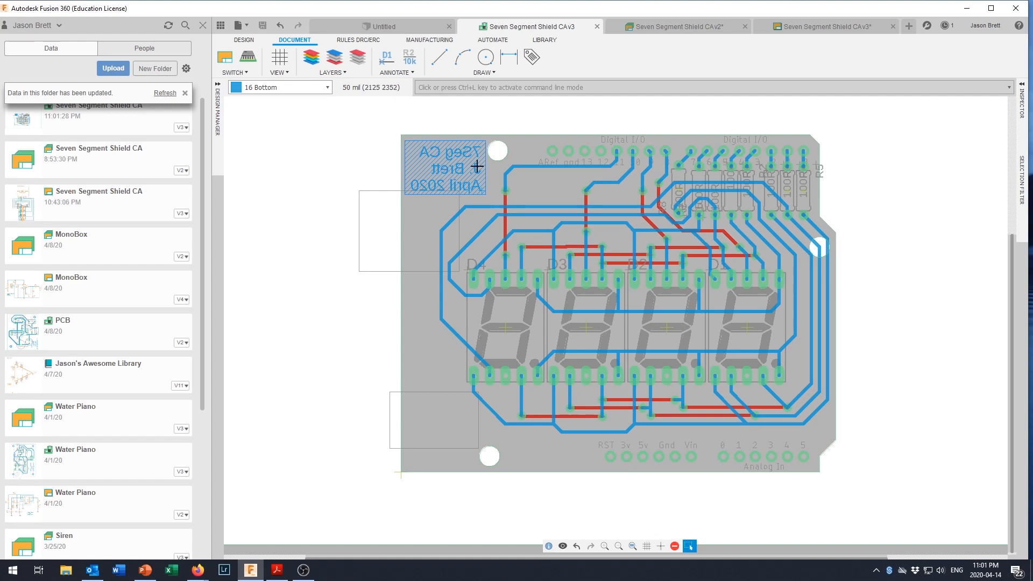
- Preview the Preset_Bottom layer set on the board, and apply the Preset_Standard layer set as the visible layers
click(312, 58)
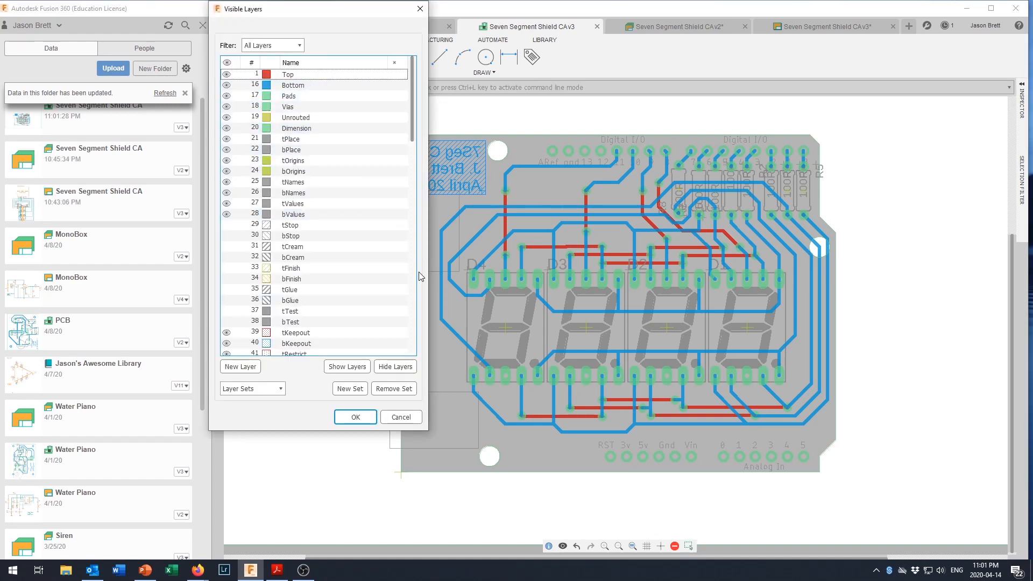
click(275, 388)
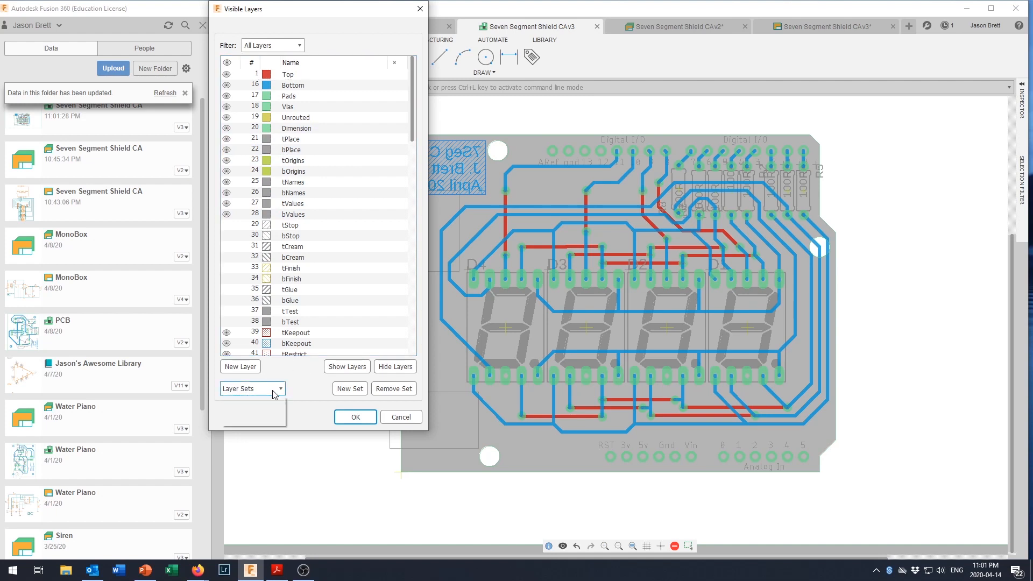
click(265, 402)
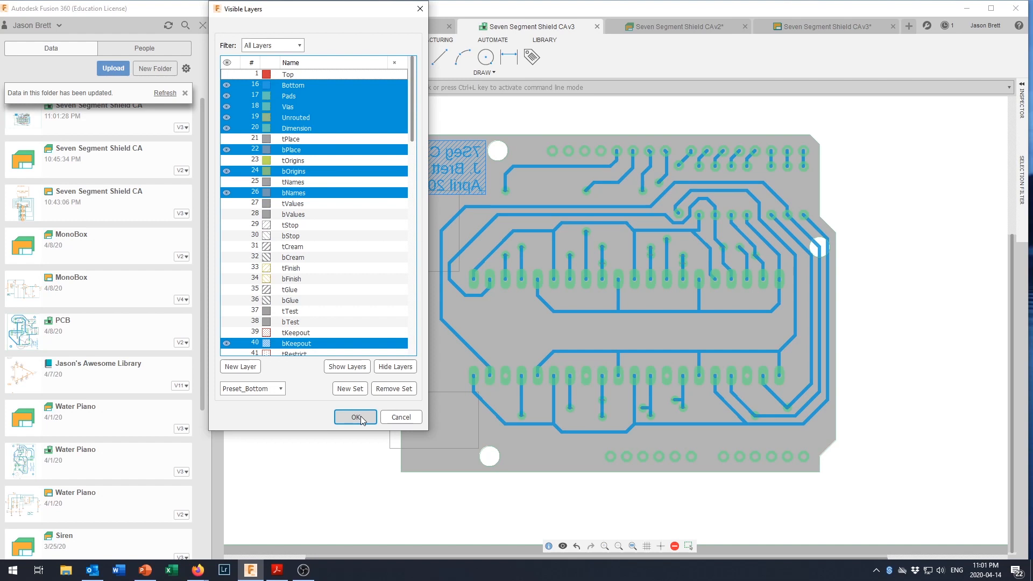
click(270, 390)
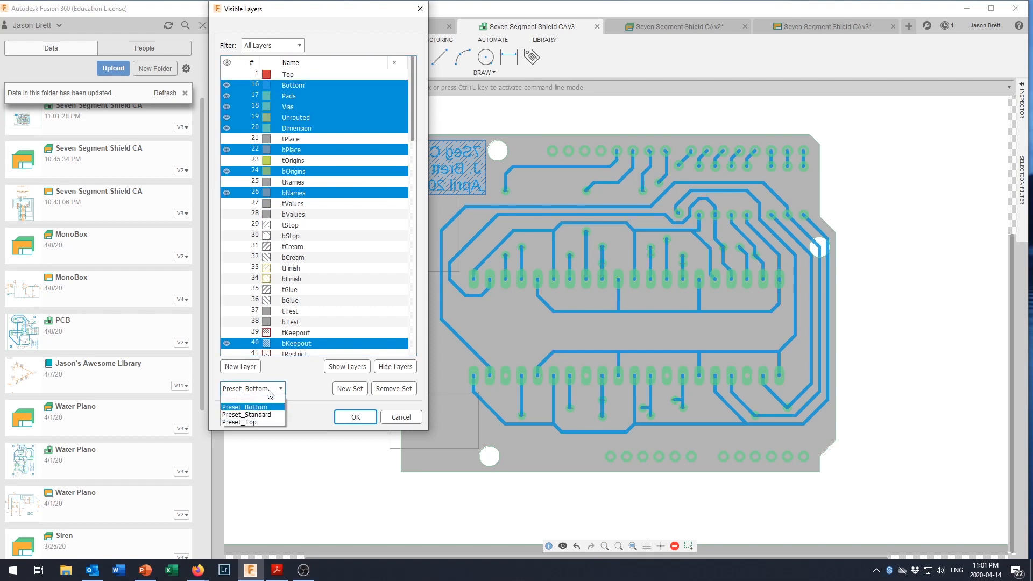
click(247, 415)
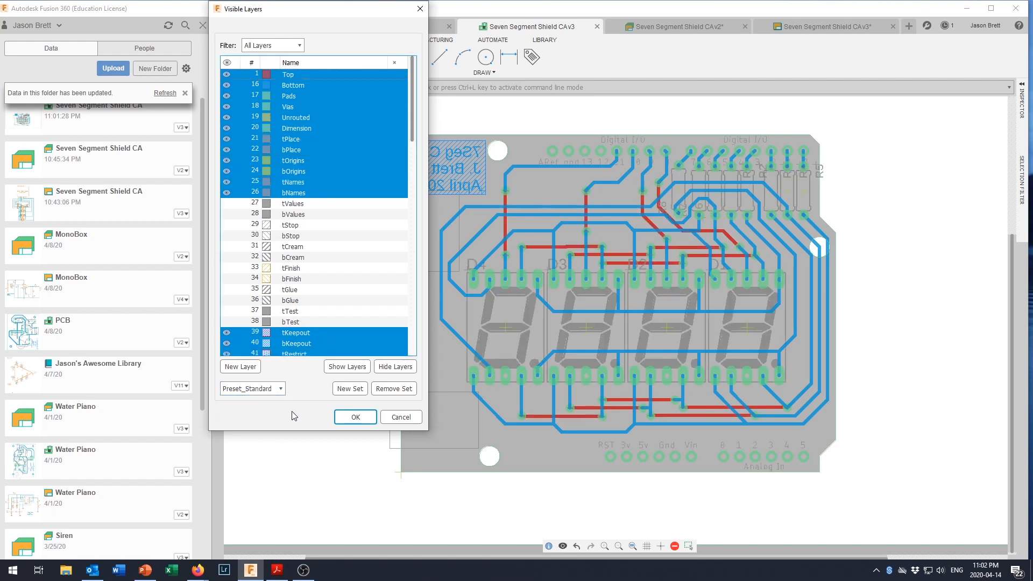
click(356, 419)
- Print the board to a PDF file on Letter paper at scale factor 1, with the Black option turned off
click(481, 87)
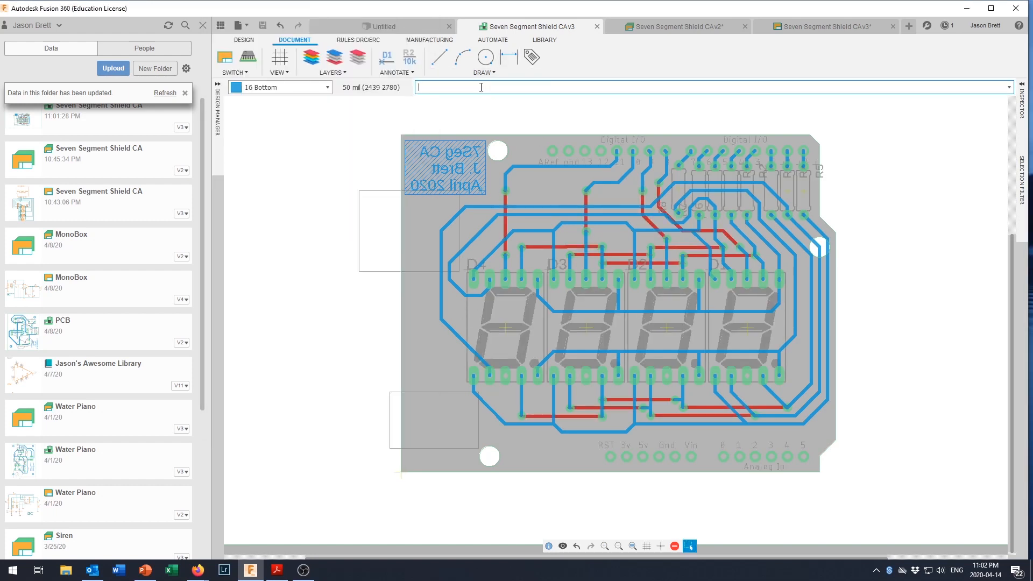
text(print)
key(Return)
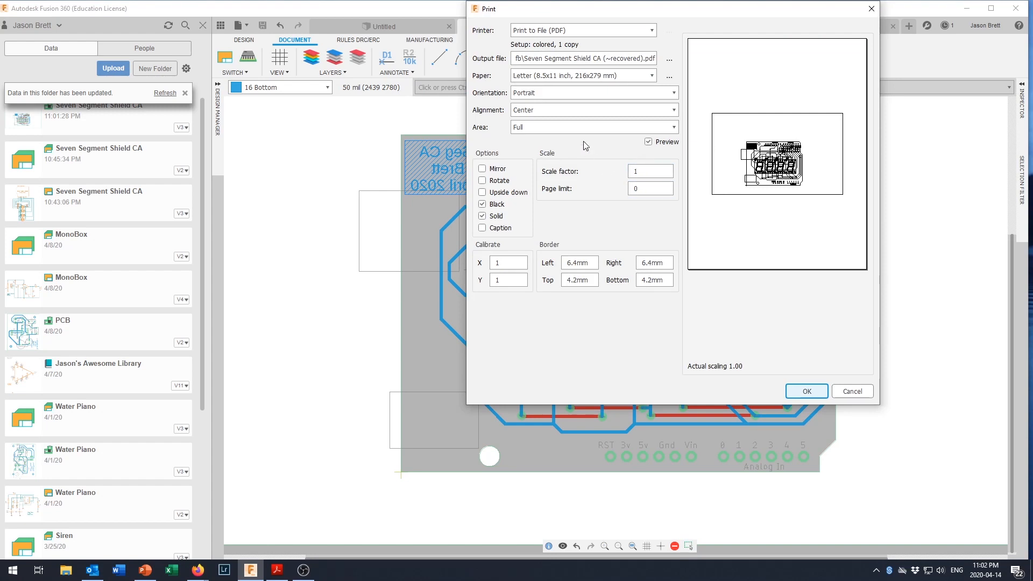
click(483, 205)
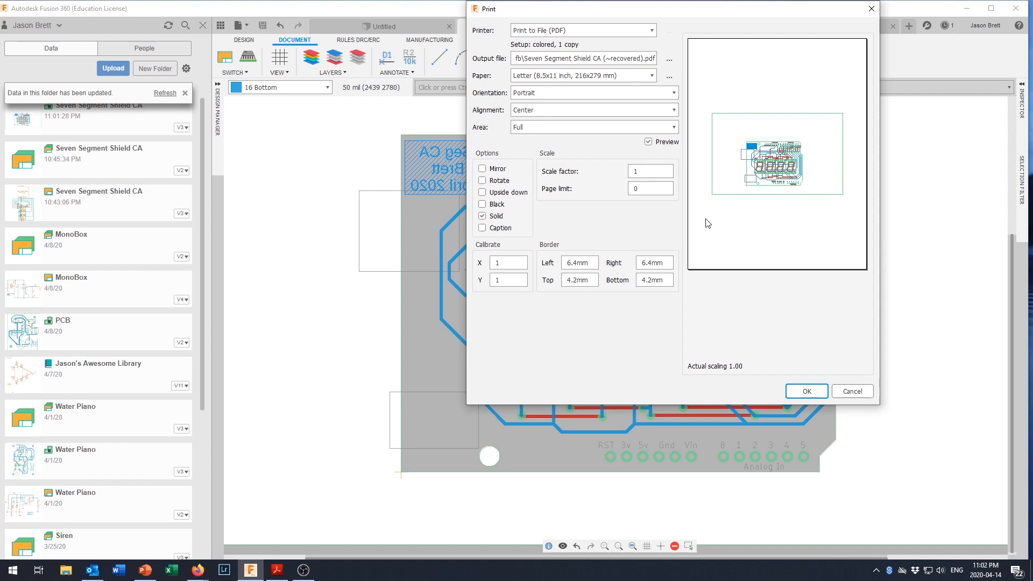
click(807, 392)
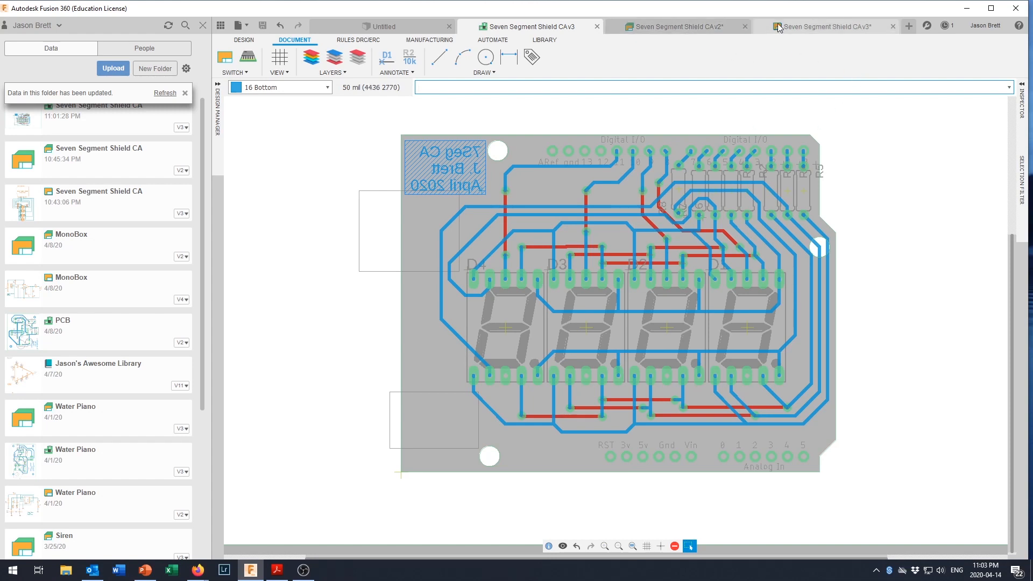
- Create a schematic text label with the lines "Seven Segment CA", "Four Digit Display", the author's name and "April 2020"
click(814, 27)
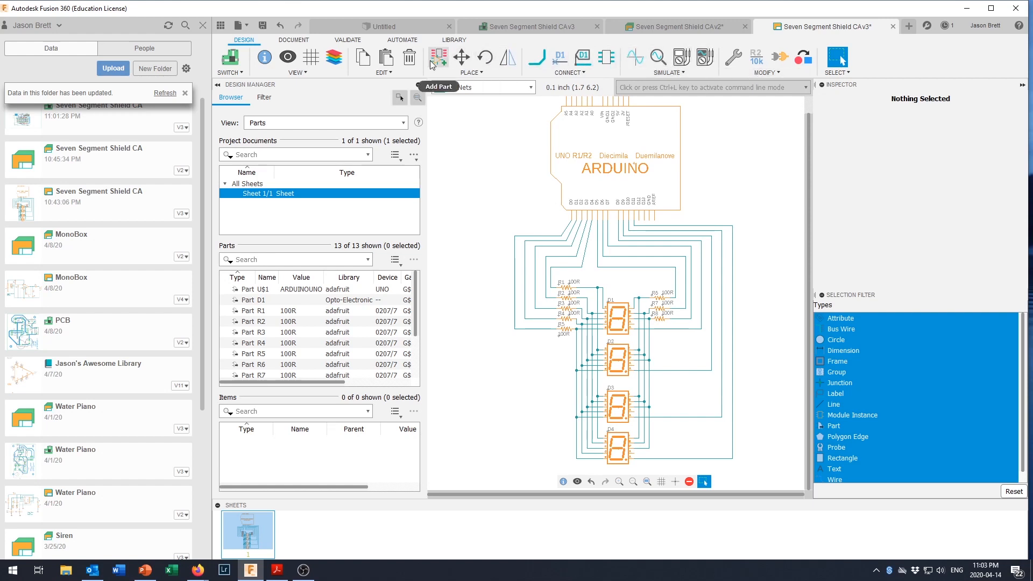
click(294, 40)
click(471, 56)
click(712, 102)
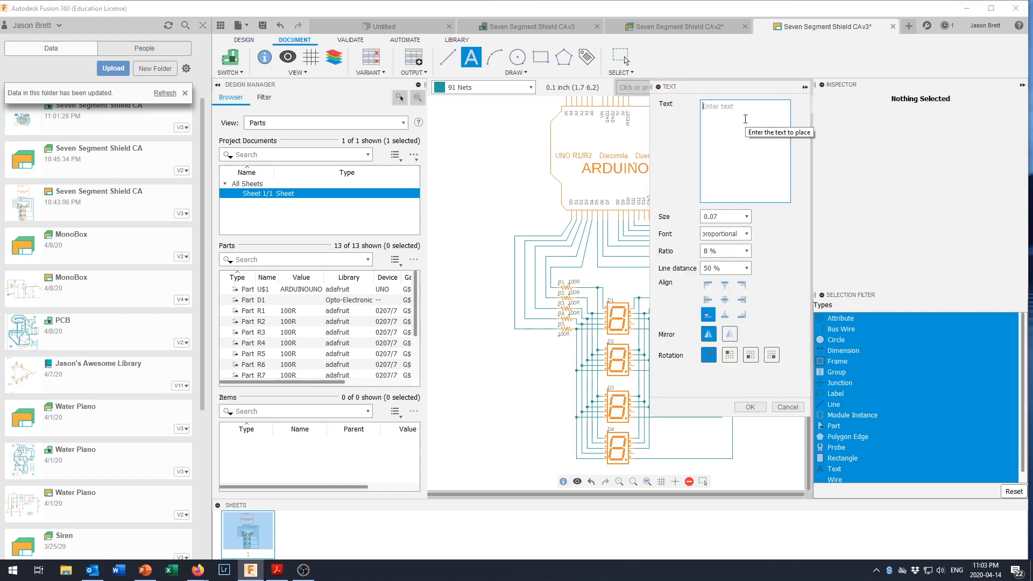
text(Seven Segment Four Digit Display)
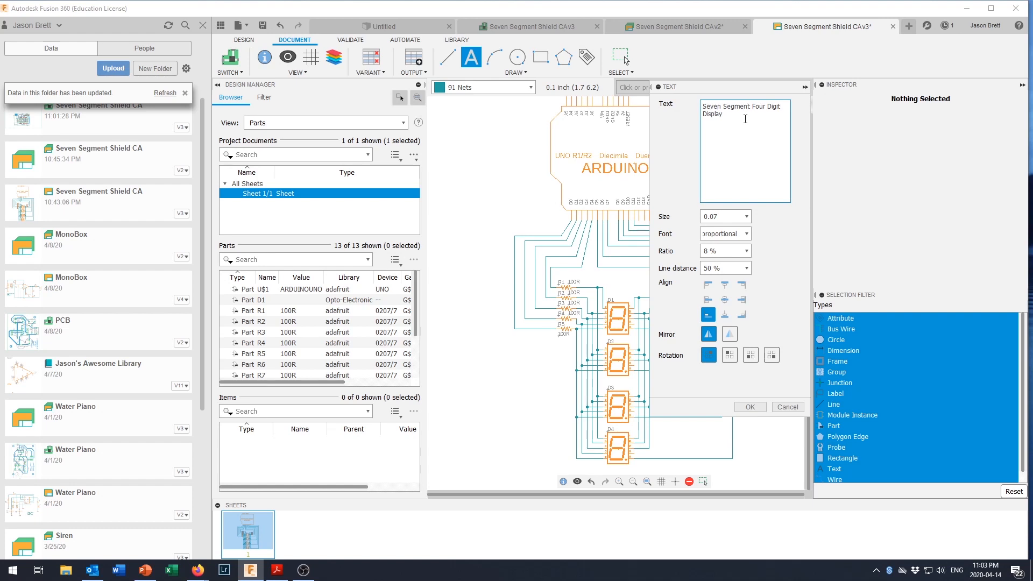
text(CA)
text(Brett )
text(A)
text(pril 2020)
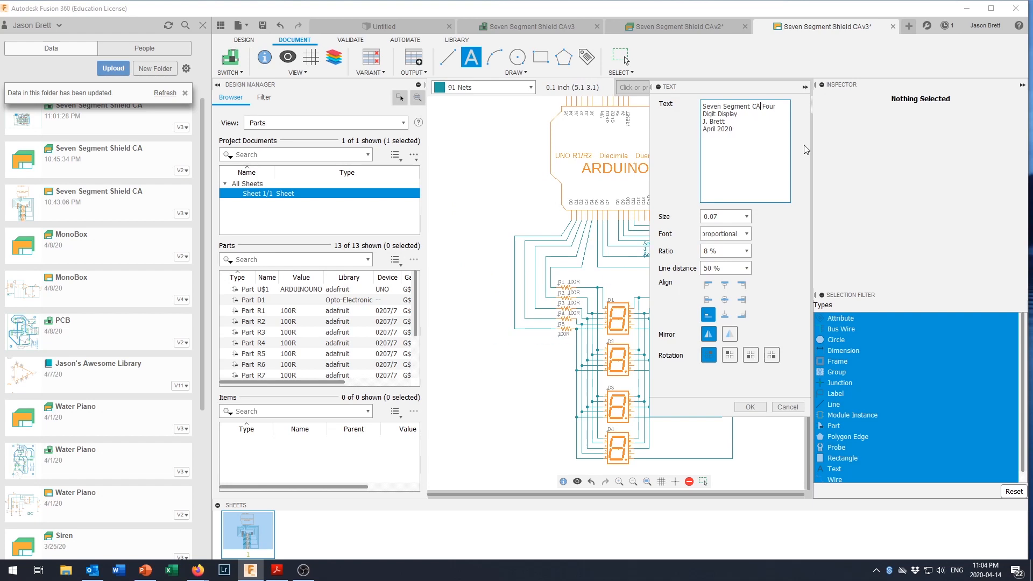
key(Return)
key(Delete)
- Set the label's text size to 0.1 and place it in the empty area beside displays D2 and D3, below the resistors
click(736, 217)
scroll(733, 273, down, 2)
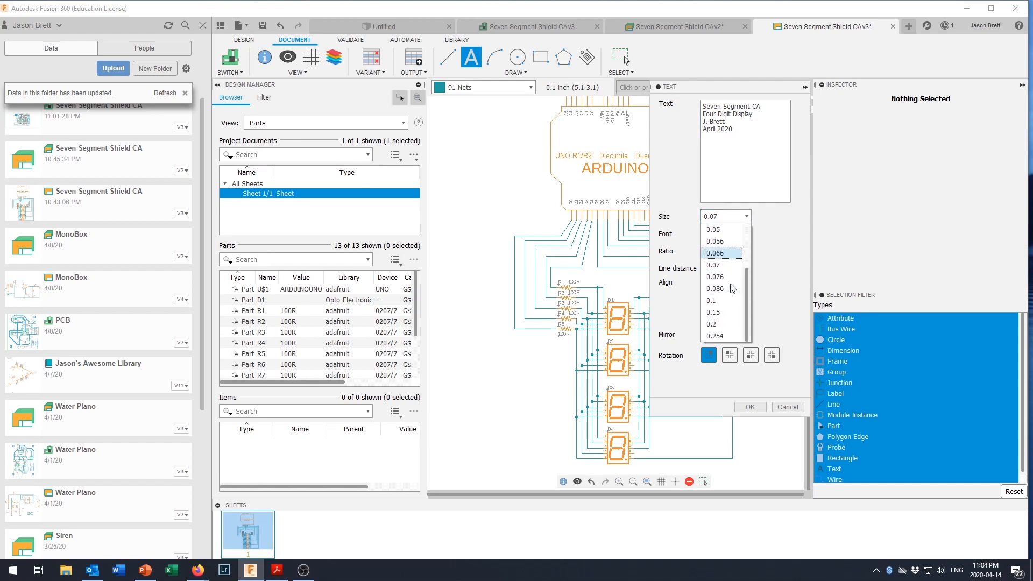
click(720, 302)
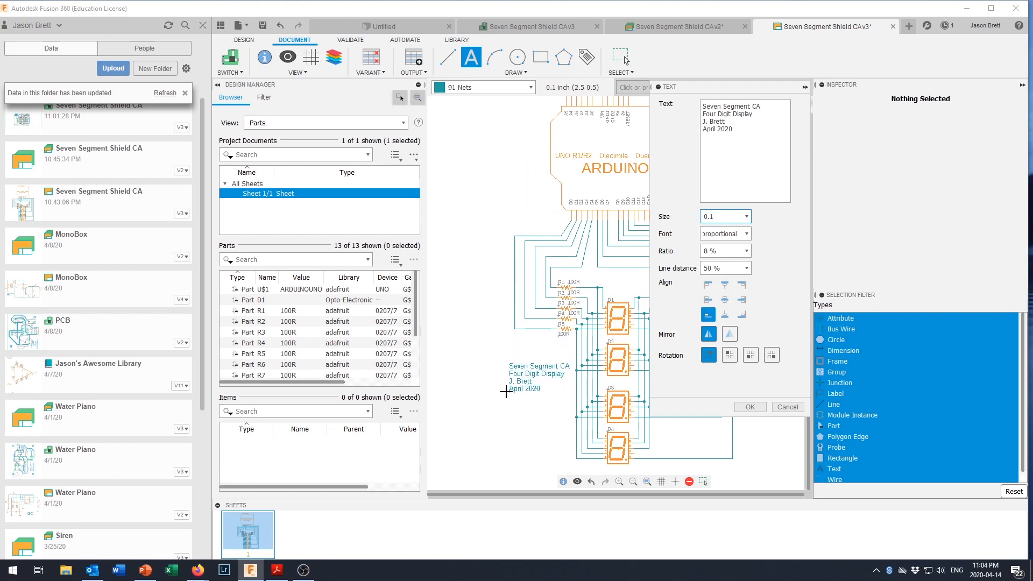
scroll(492, 389, down, 1)
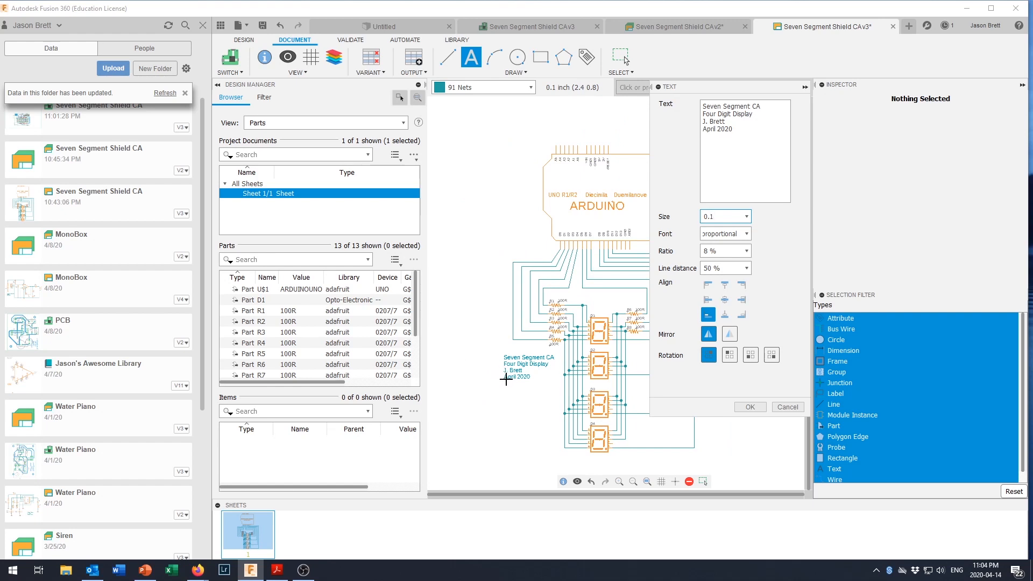
click(503, 383)
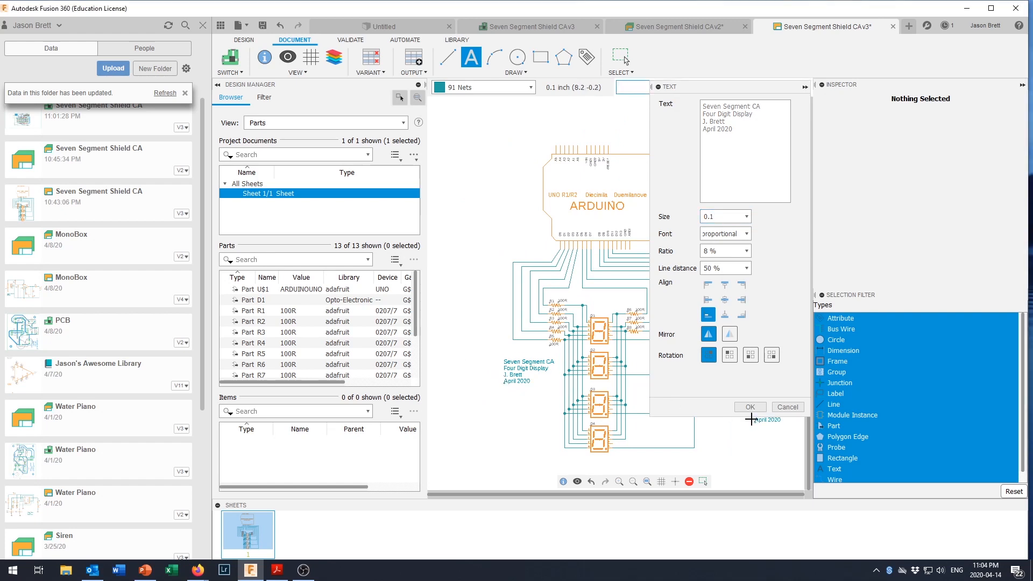
click(750, 408)
scroll(689, 351, down, 2)
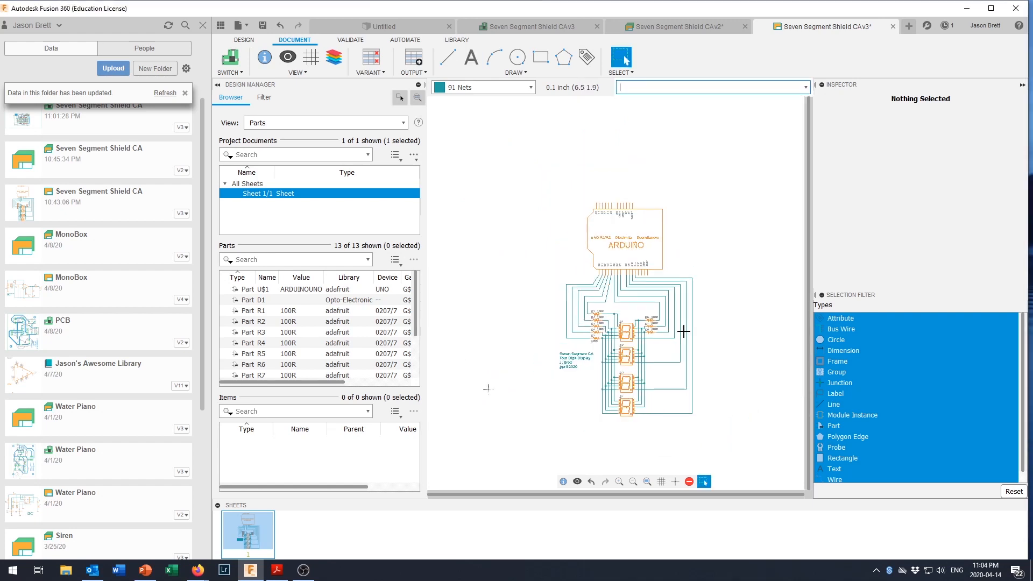
- Save the labelled schematic as a new version
click(627, 88)
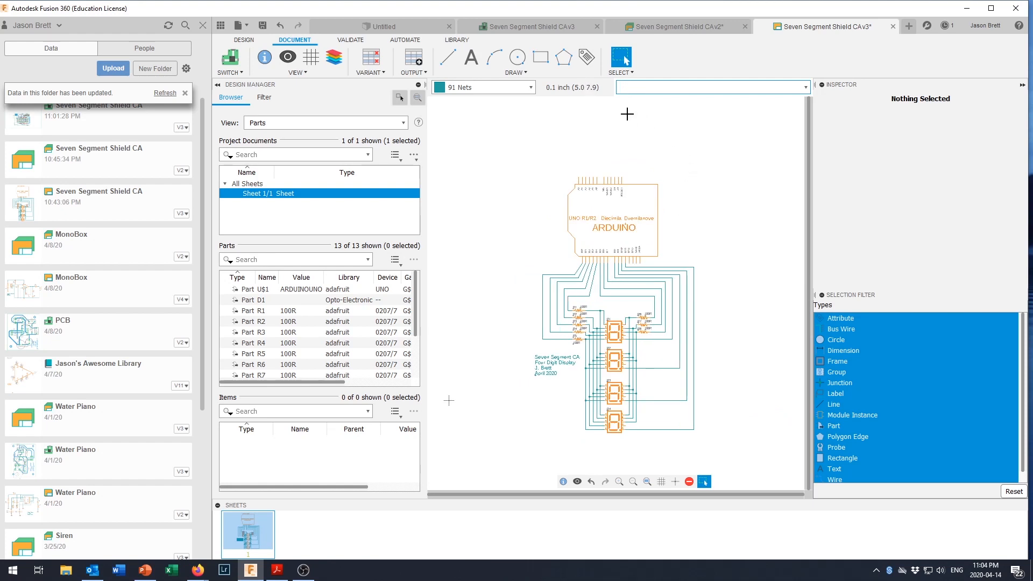
click(262, 26)
click(512, 300)
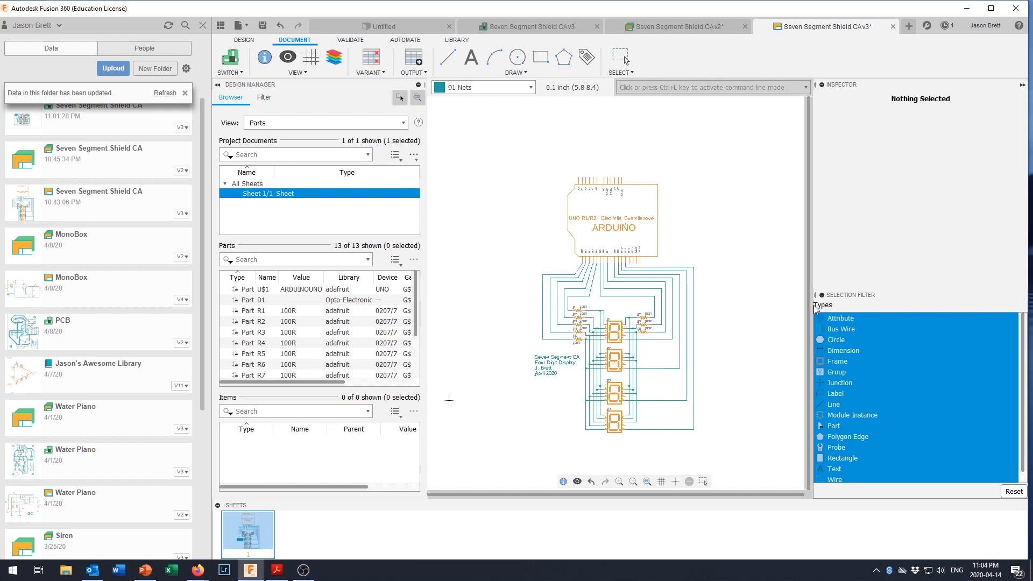
- Save the Seven Segment Shield CA electronics design that links the schematic and board, with the version description "User Saved"
click(680, 30)
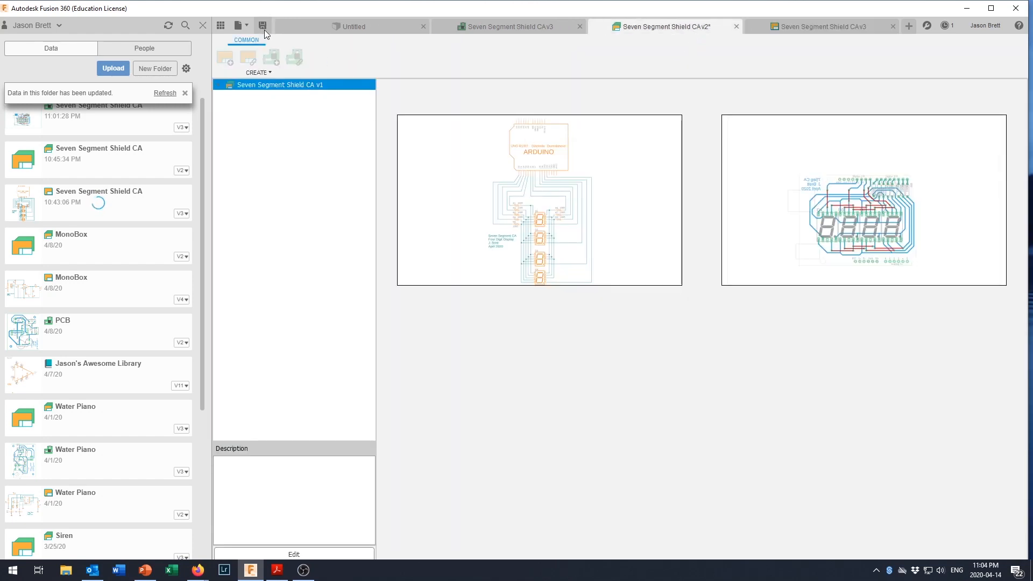
click(264, 30)
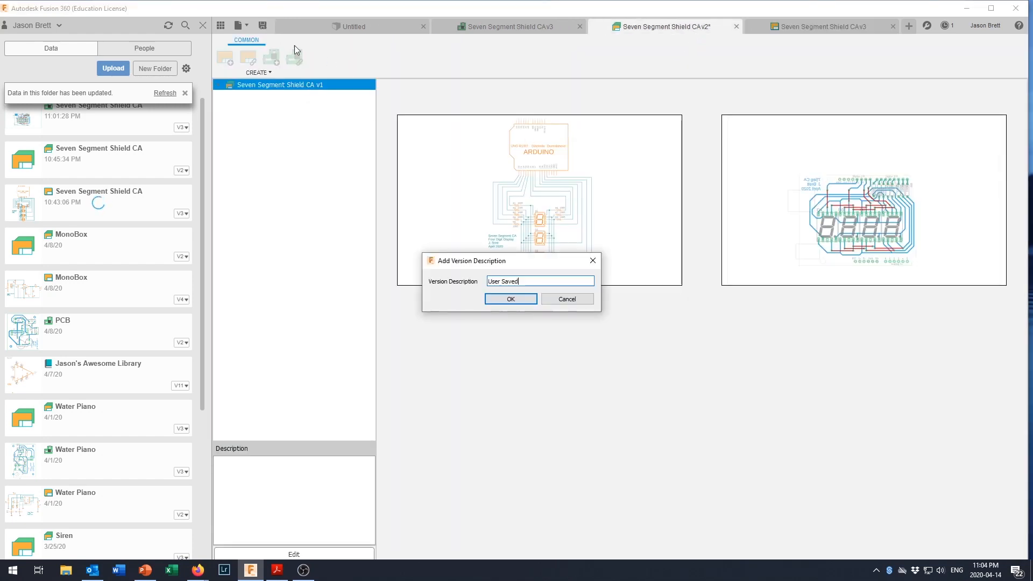
click(524, 299)
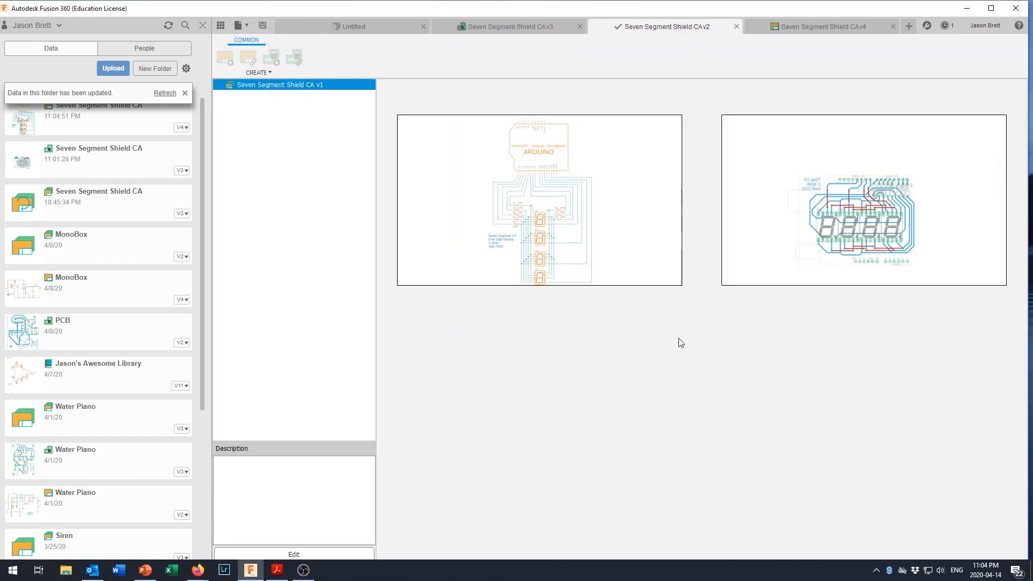